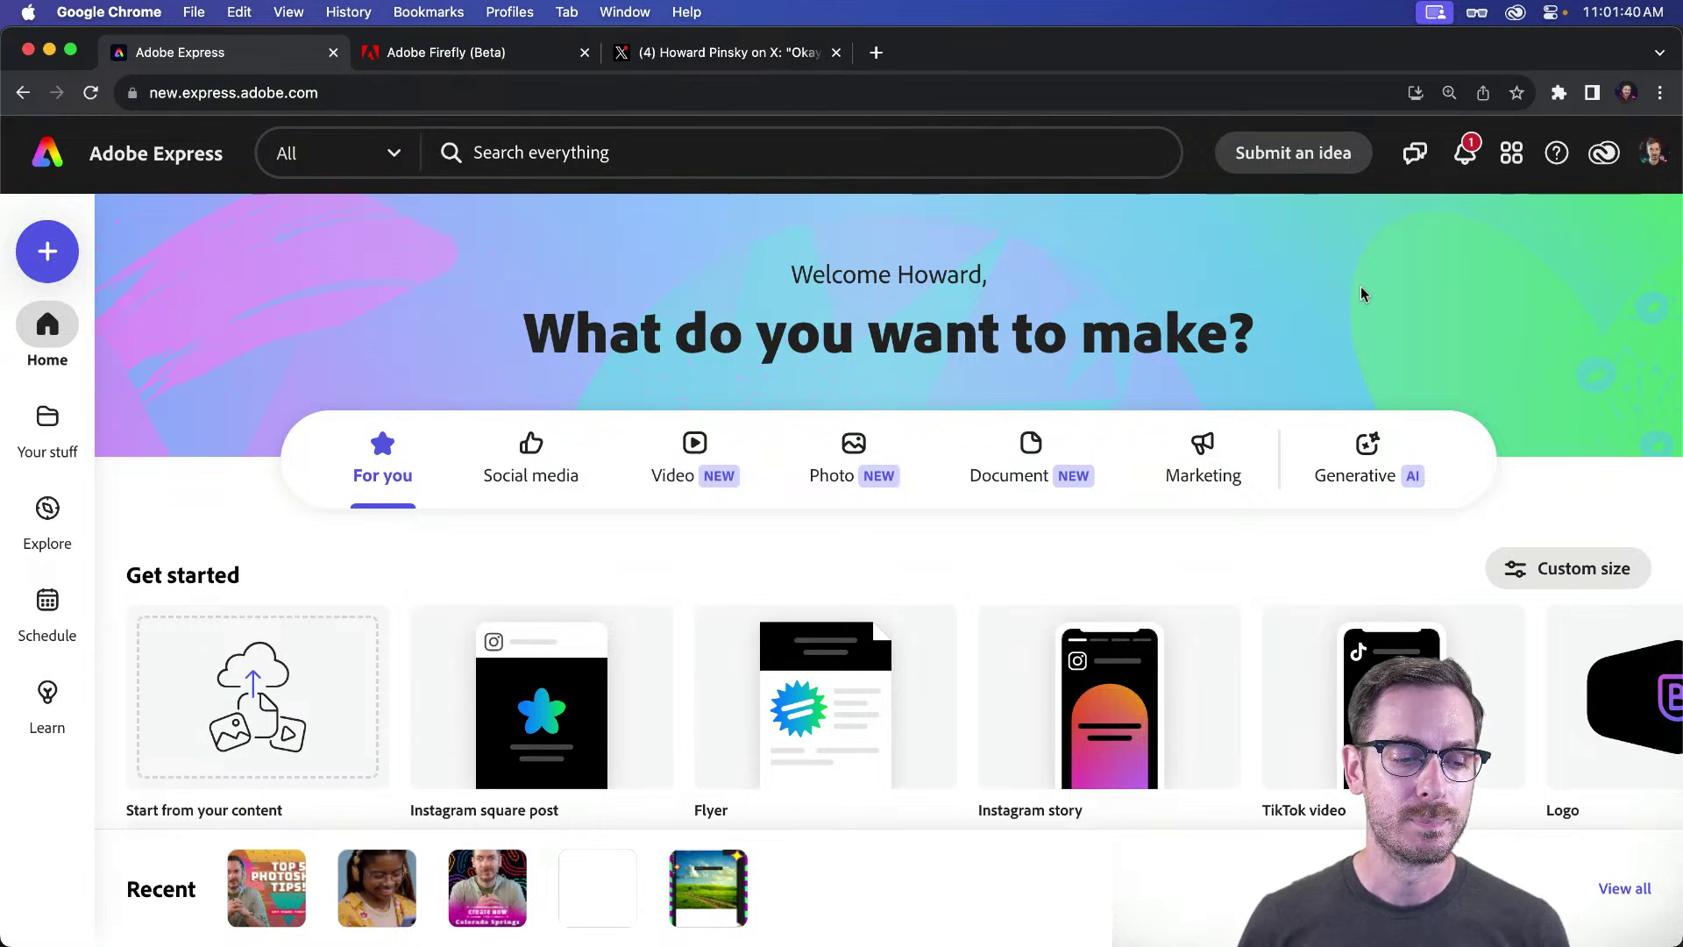
scroll(1360, 286, "down", 3)
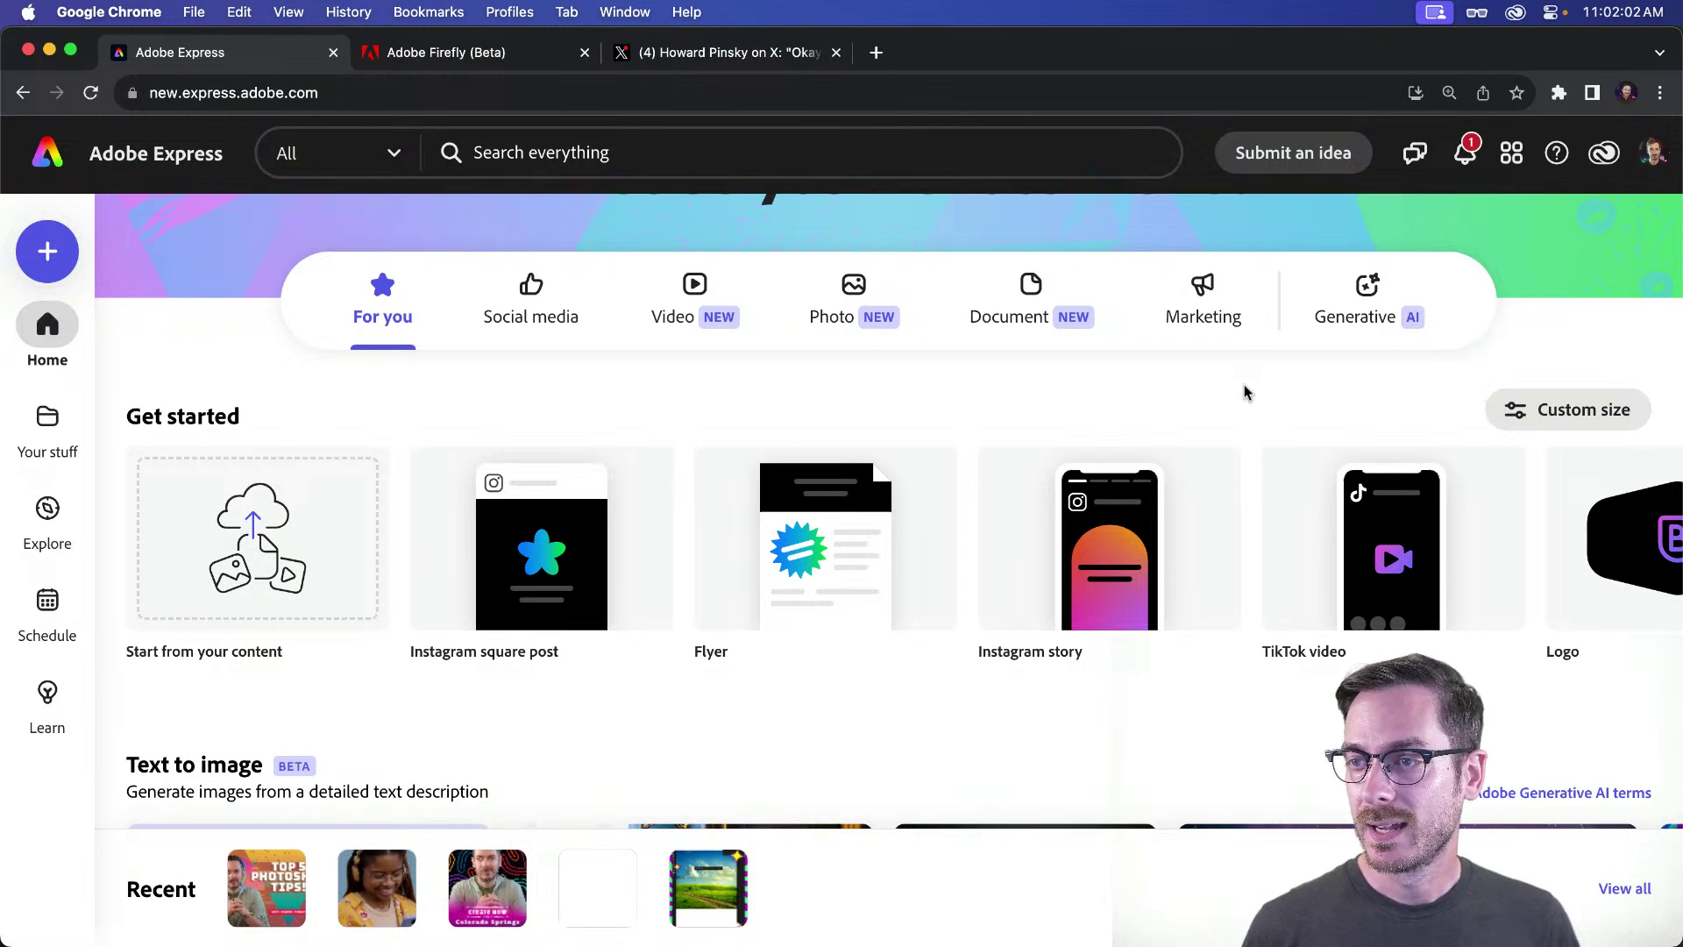
scroll(1246, 392, "down", 3)
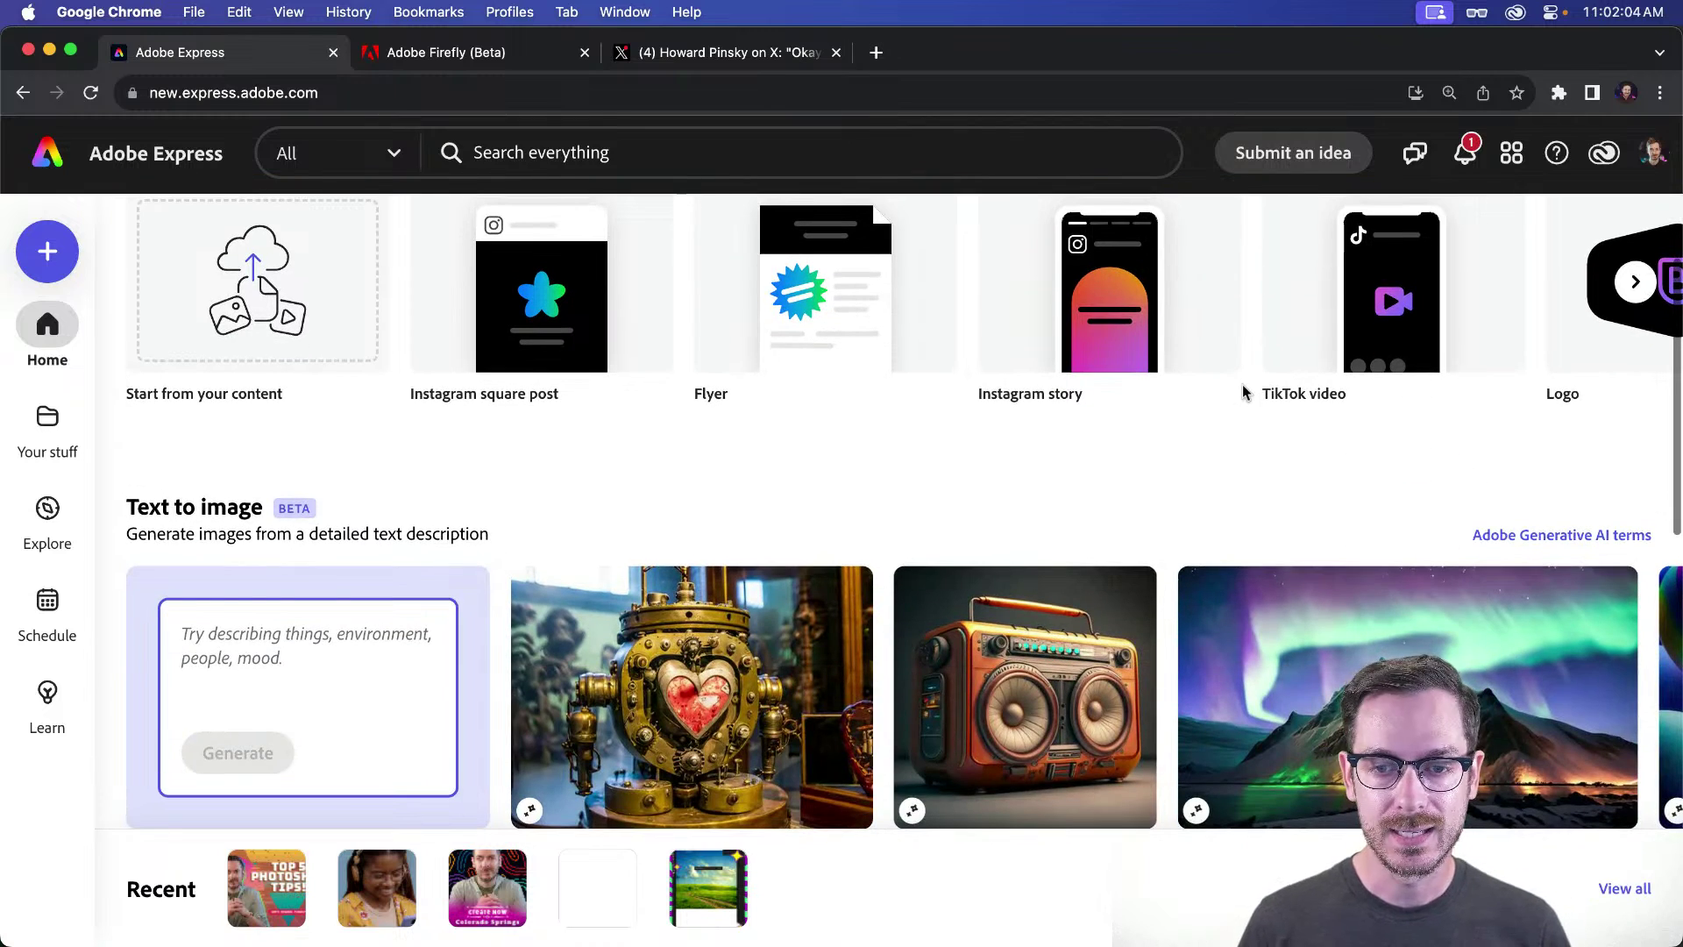
scroll(1246, 392, "down", 2)
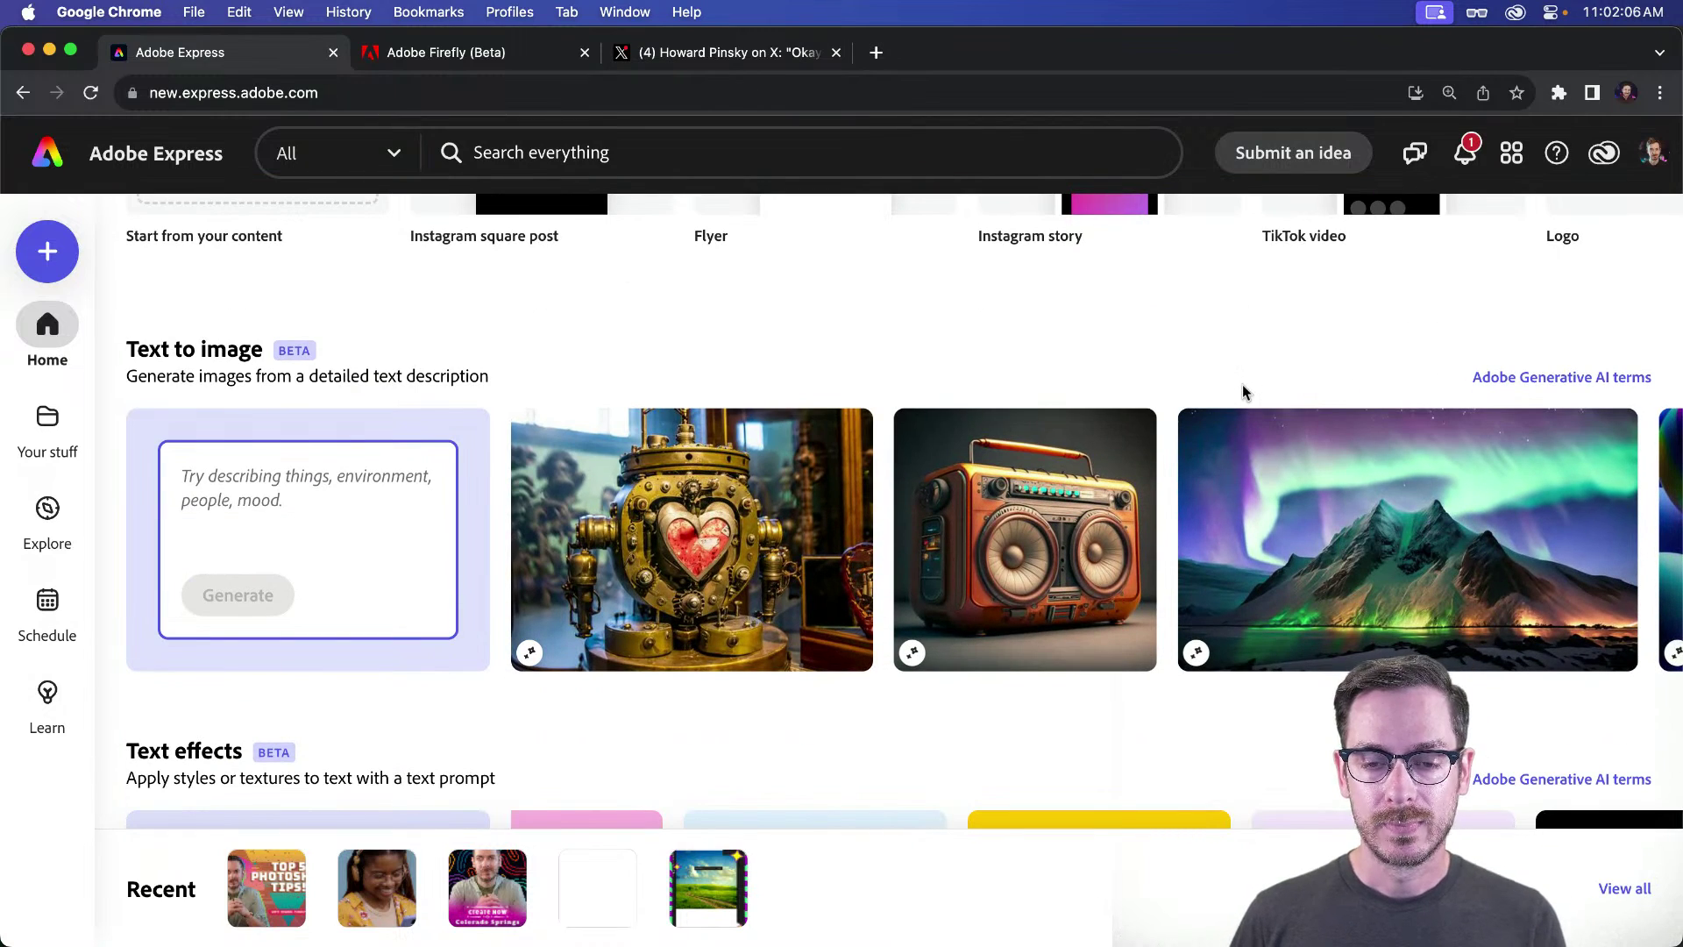
scroll(1170, 368, "up", 7)
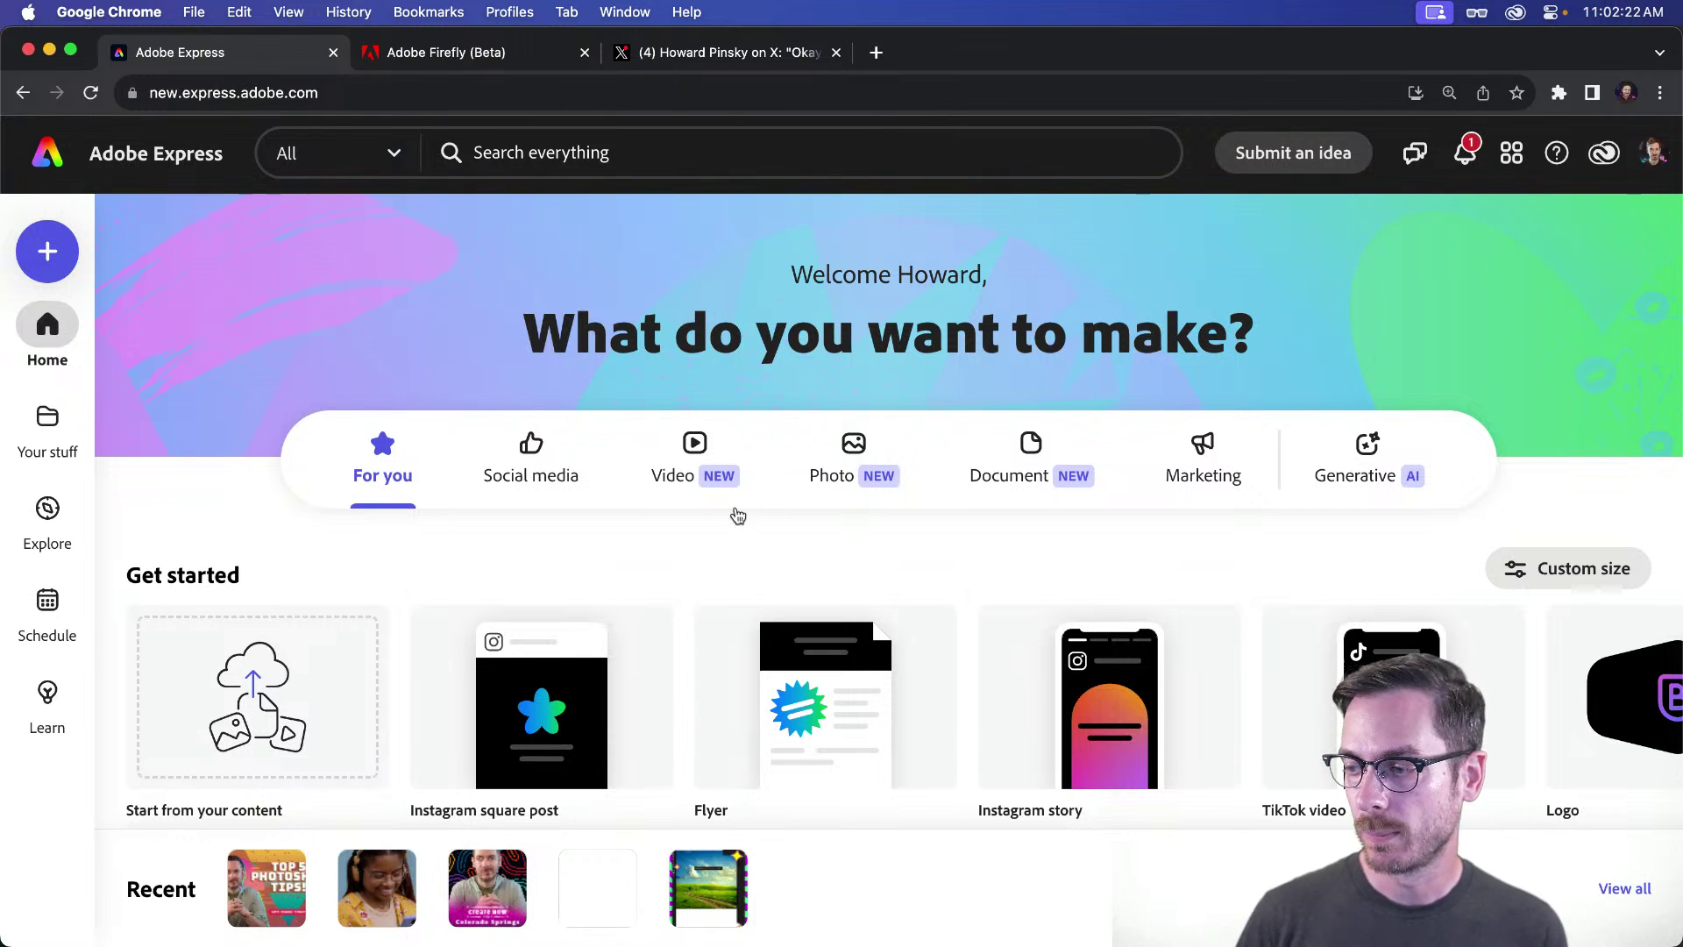
Step: Switch to Finder, preview the reference thumbnail maxresdefault.jpg full size, and return to Adobe Express in Chrome
key("super+Tab")
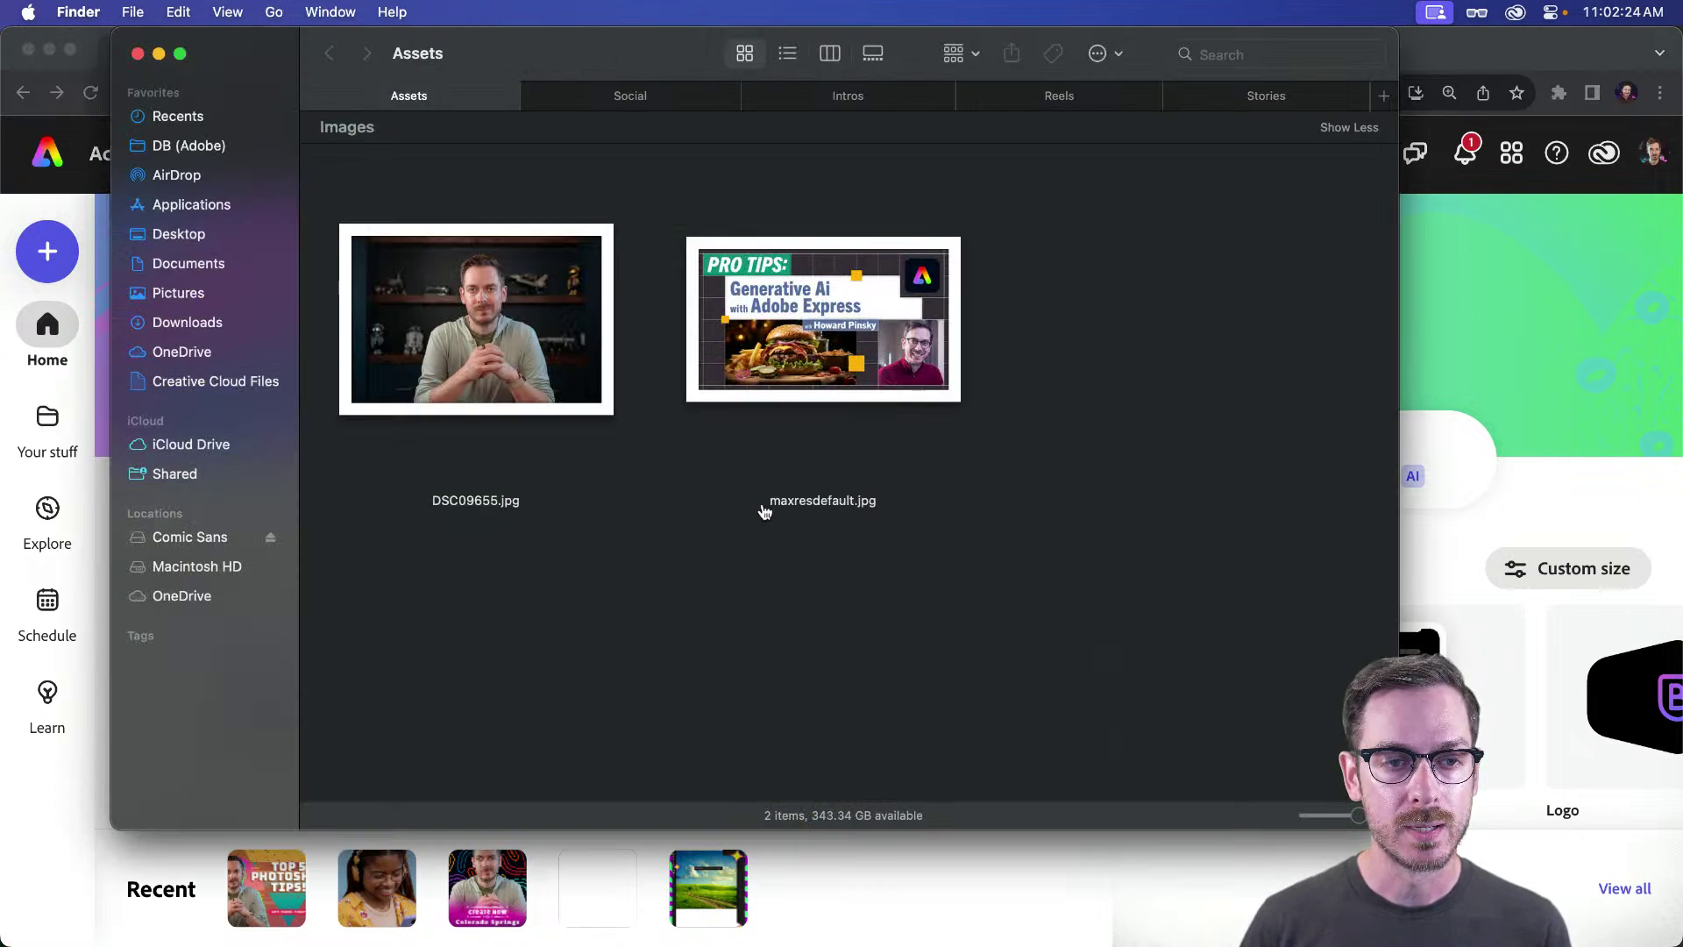
left_click(833, 320)
key("space")
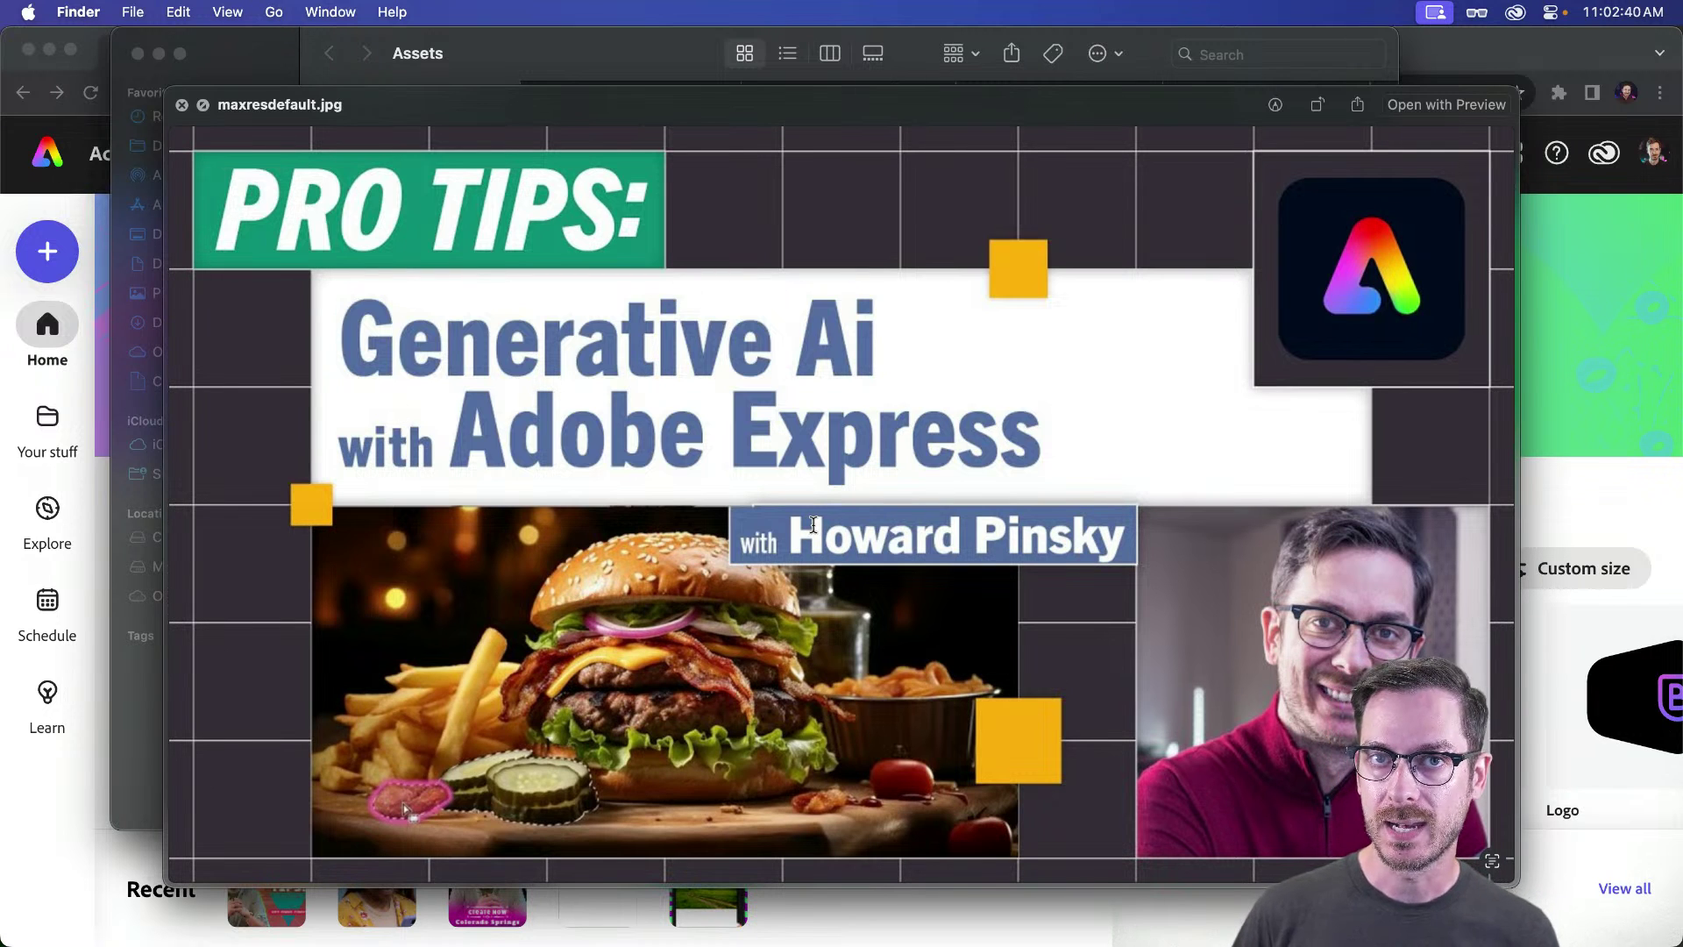
key("space")
key("super+Tab")
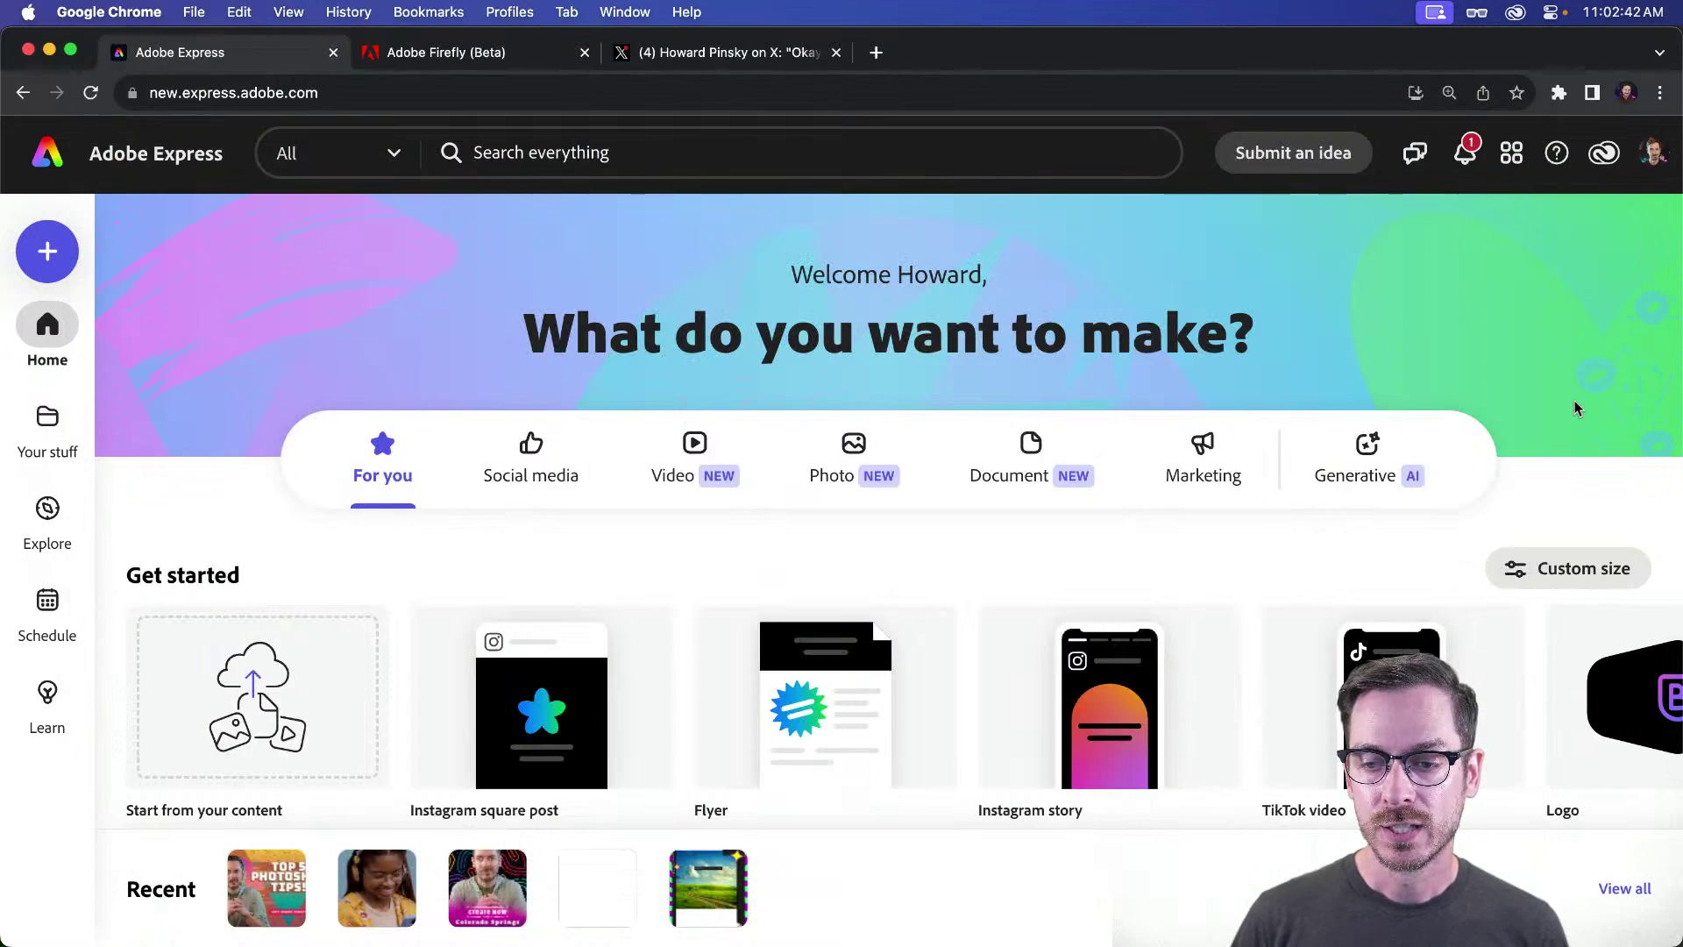
Step: Start a new YouTube thumbnail design from the social media formats by browsing its templates
left_click(530, 475)
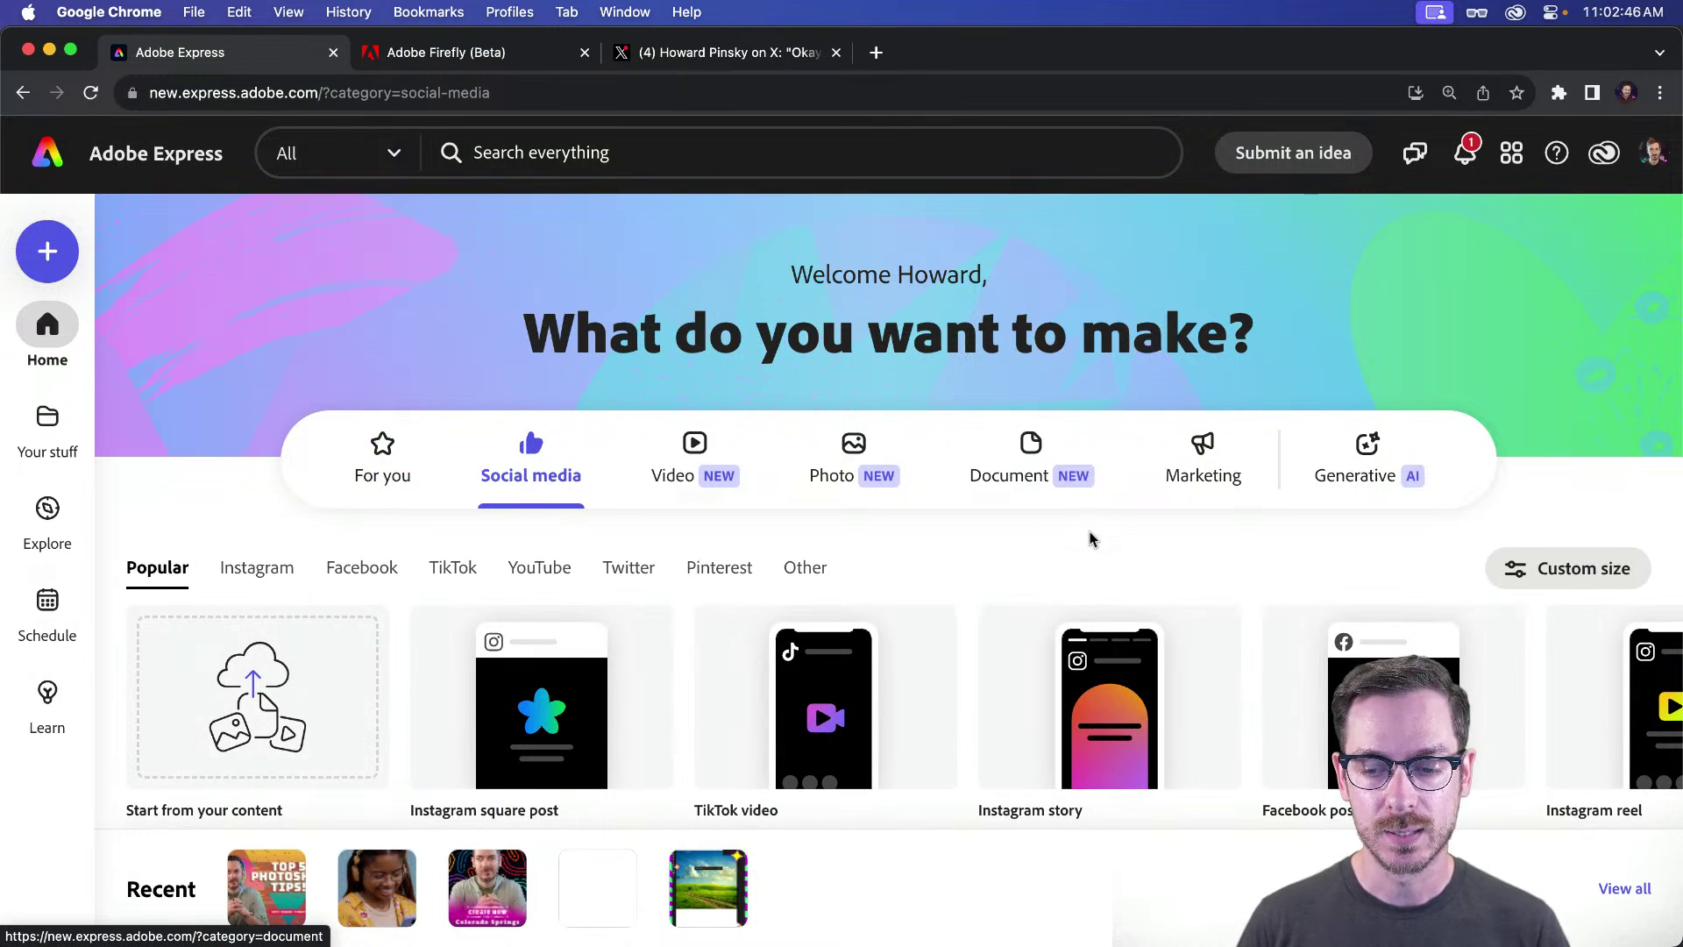
scroll(1090, 537, "down", 3)
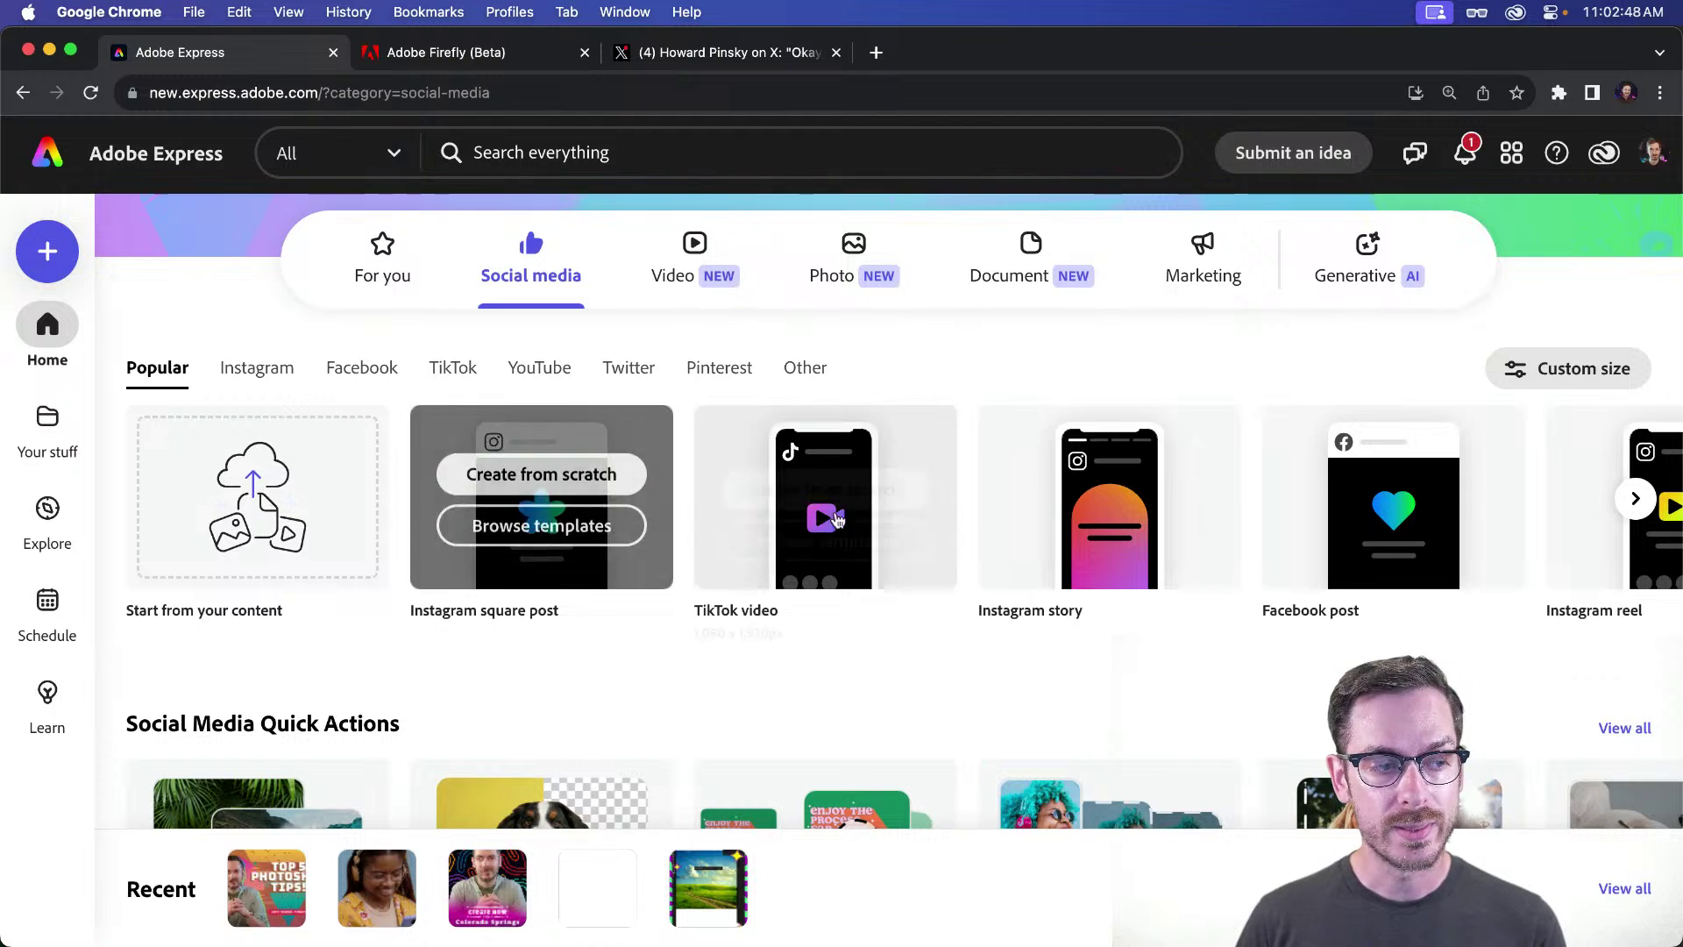
mouse_move(990, 504)
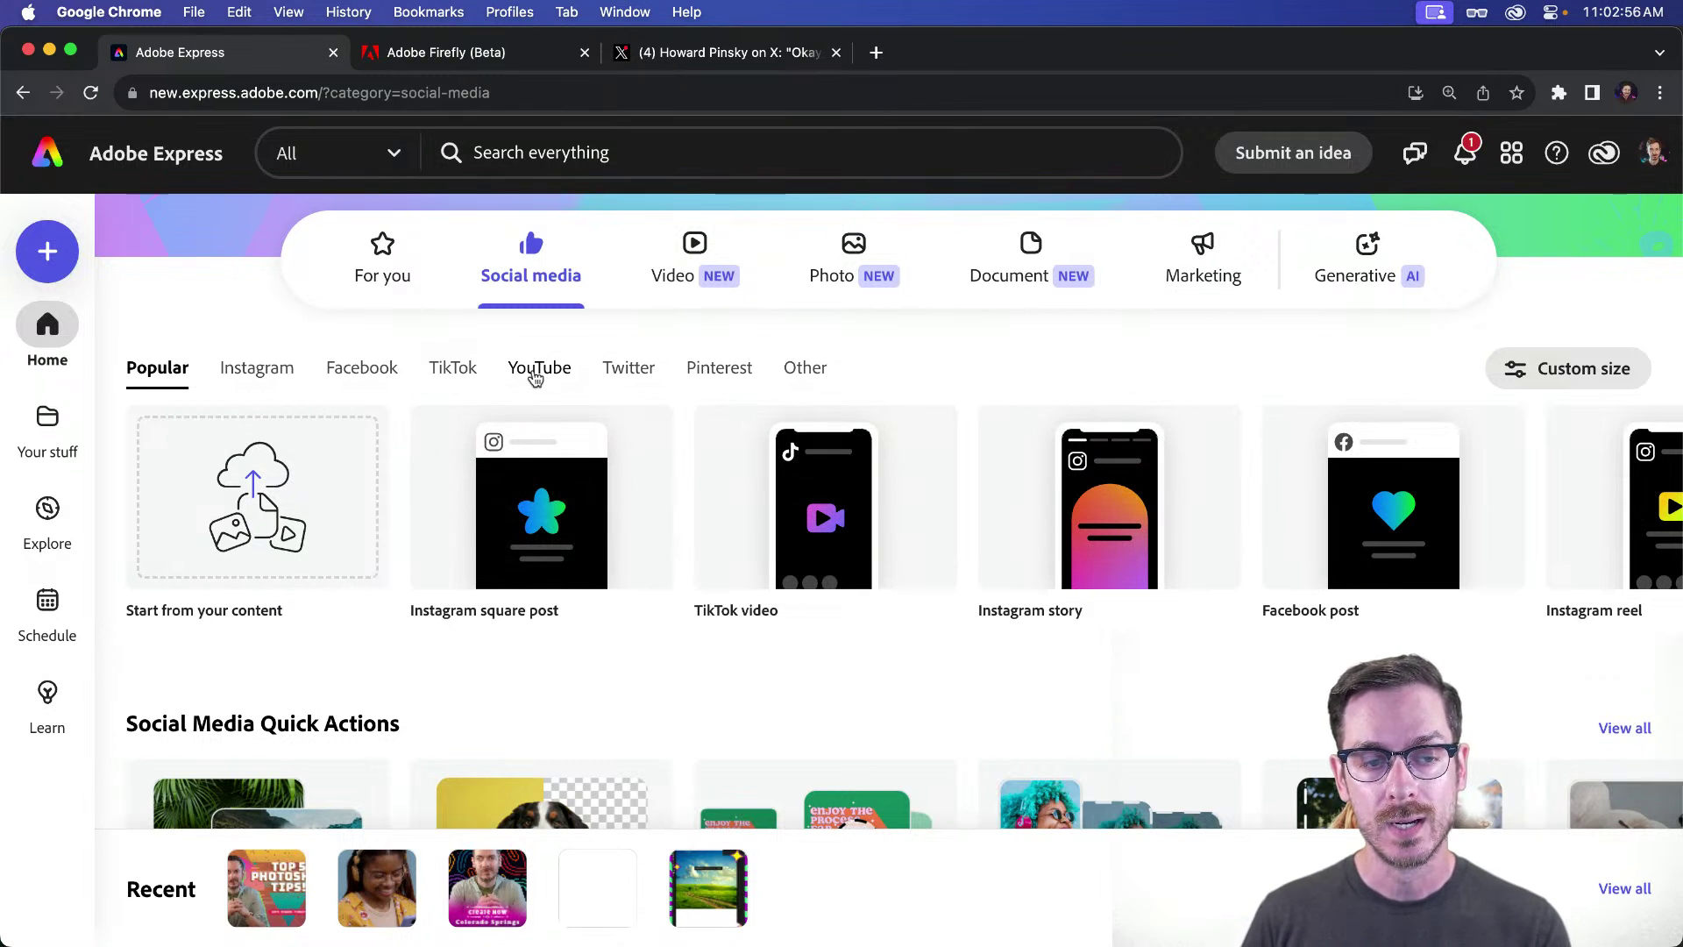
left_click(537, 372)
mouse_move(1229, 484)
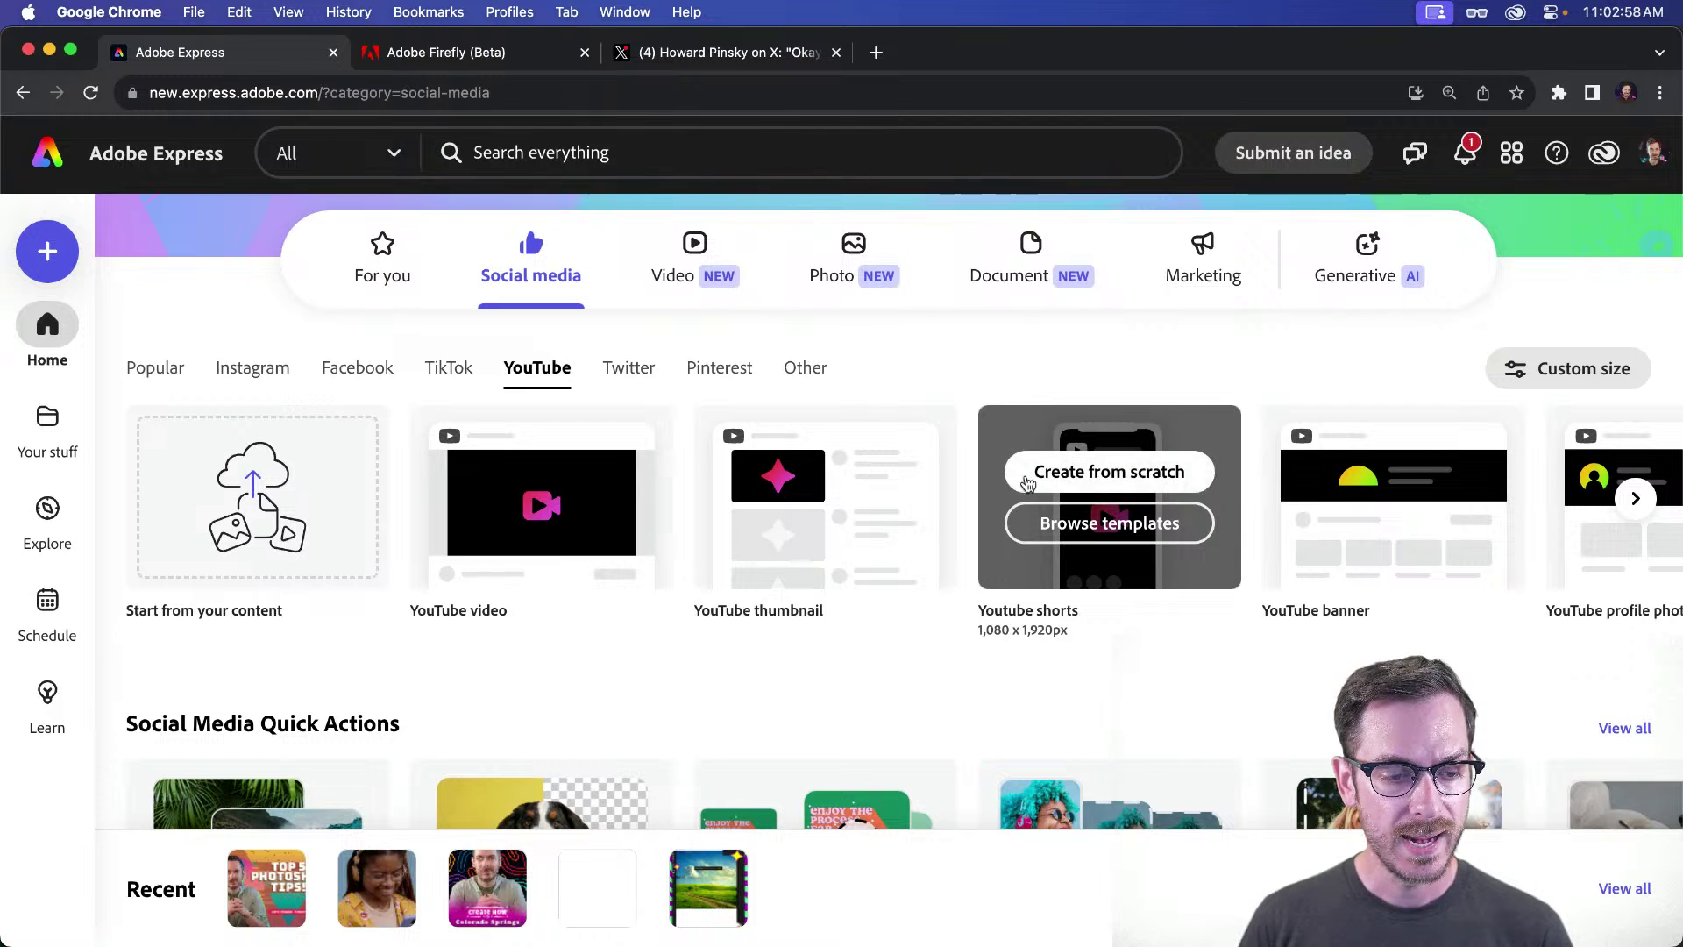
mouse_move(889, 561)
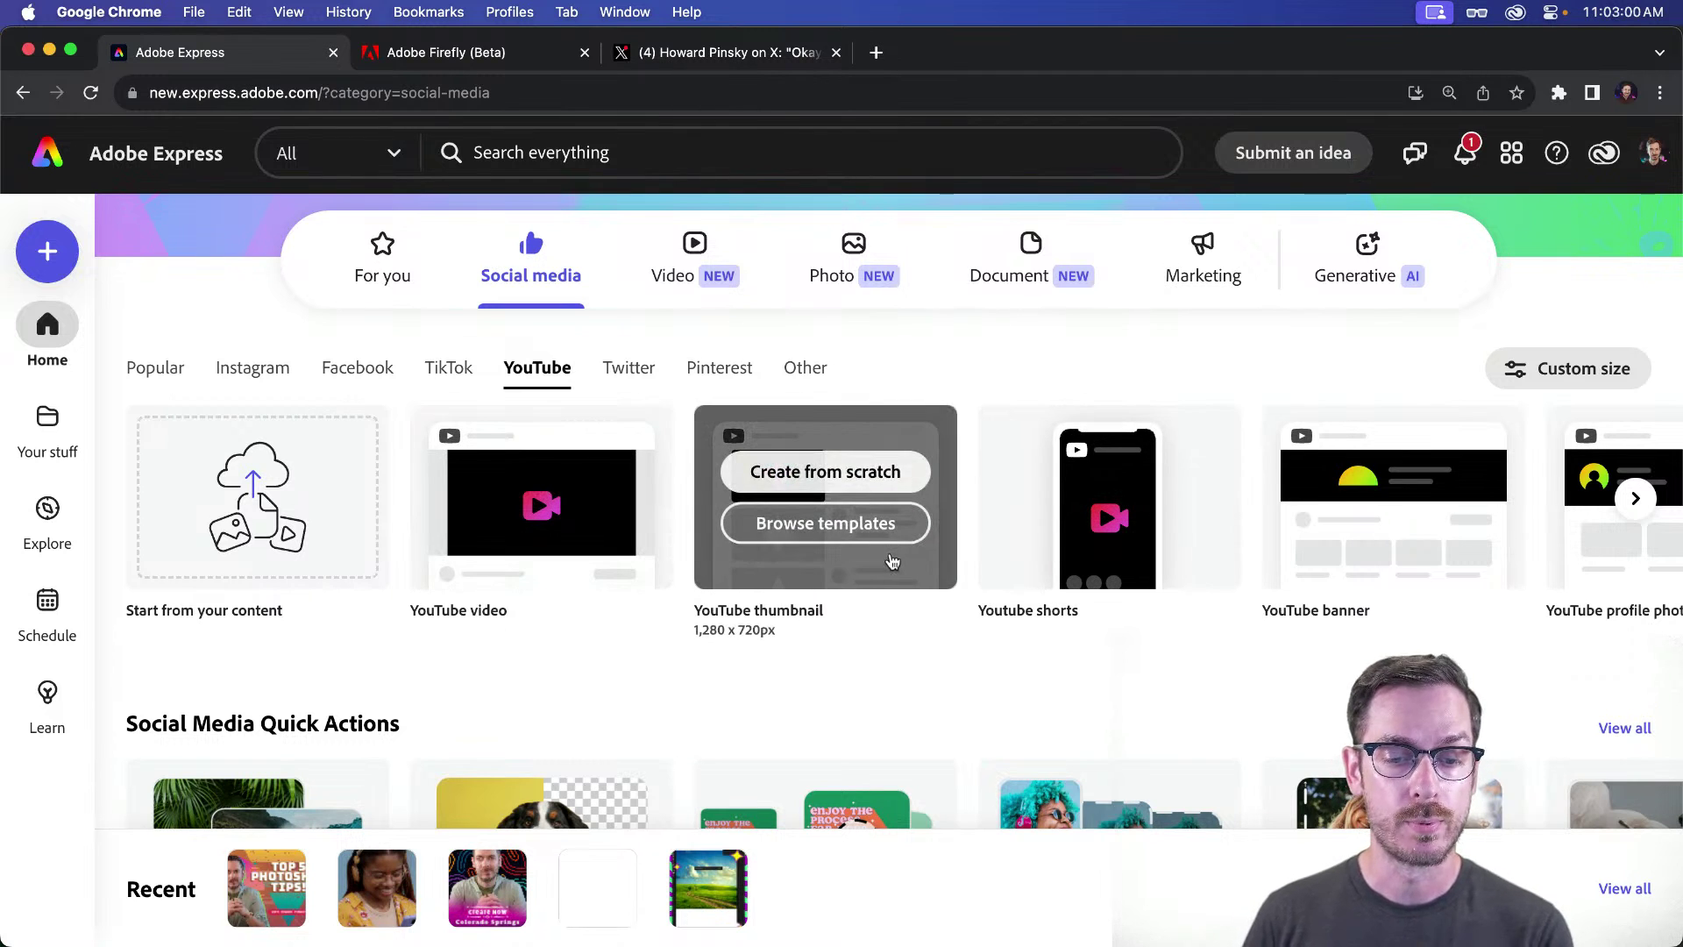
mouse_move(1343, 558)
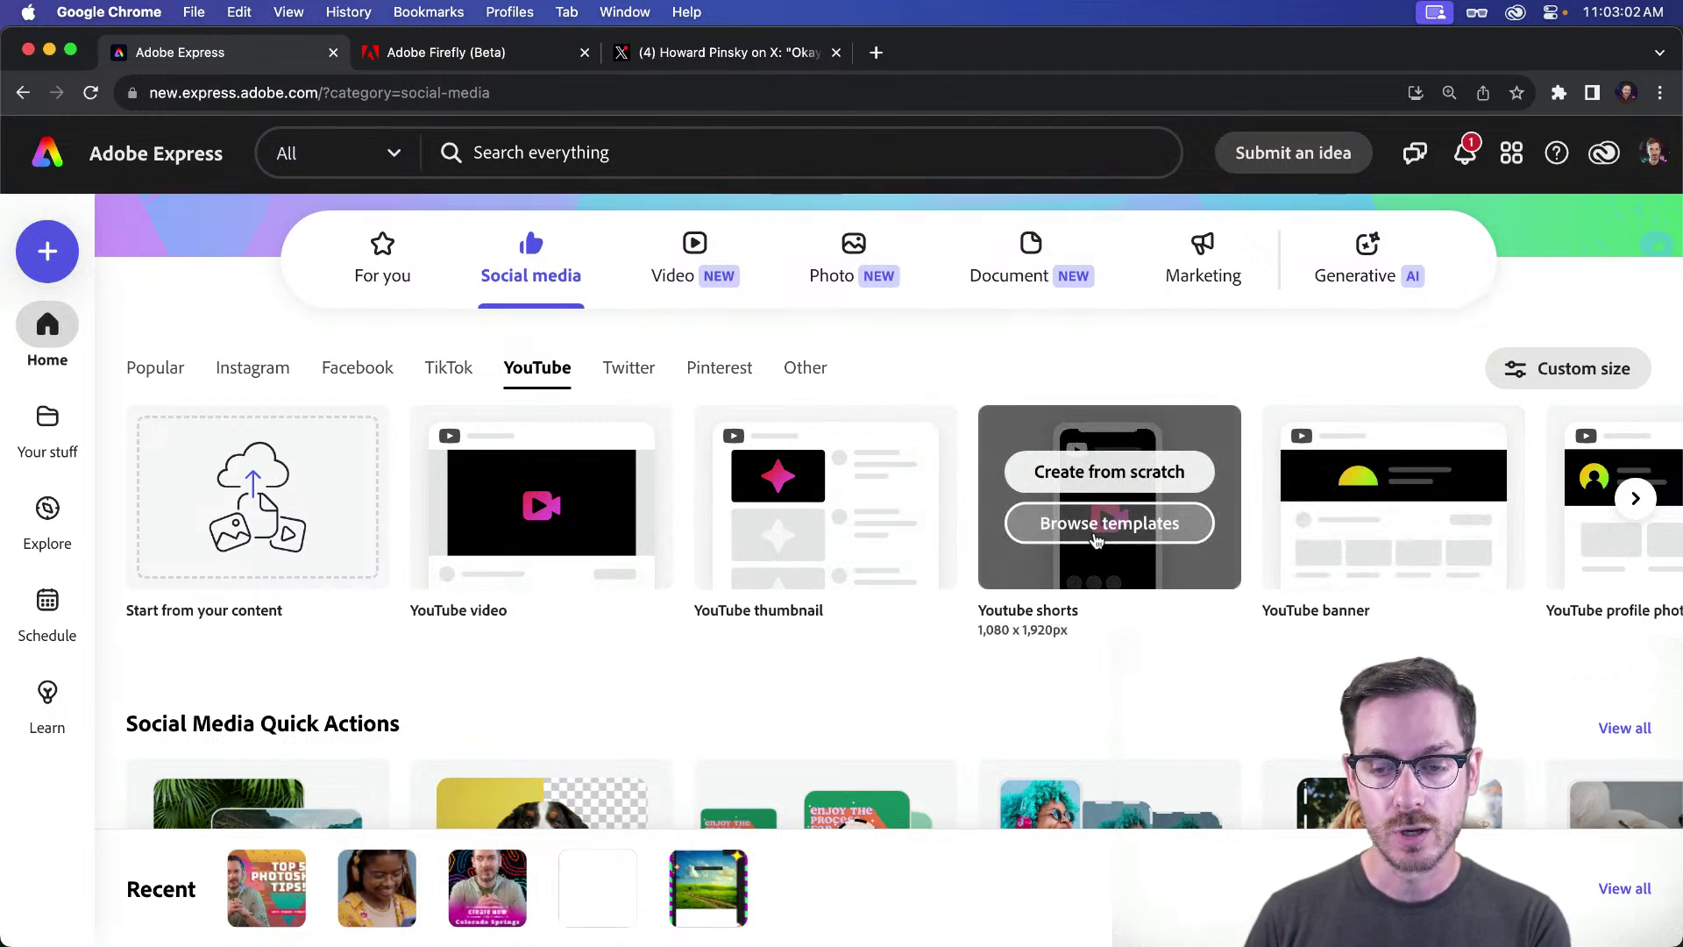
mouse_move(824, 532)
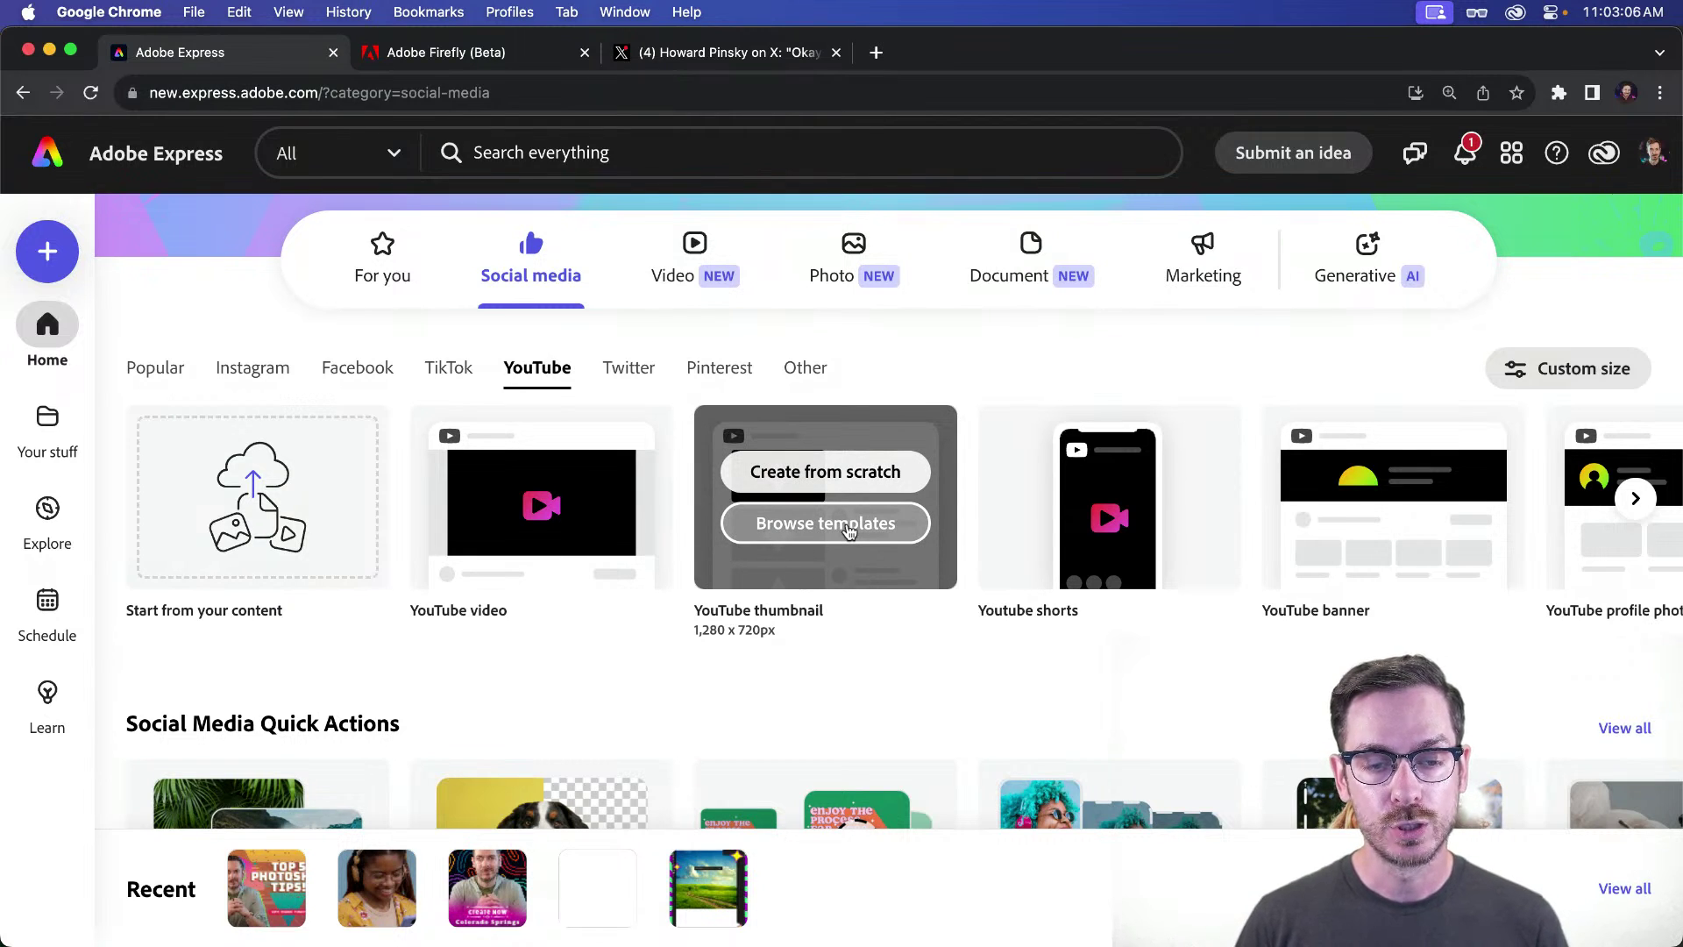
left_click(849, 529)
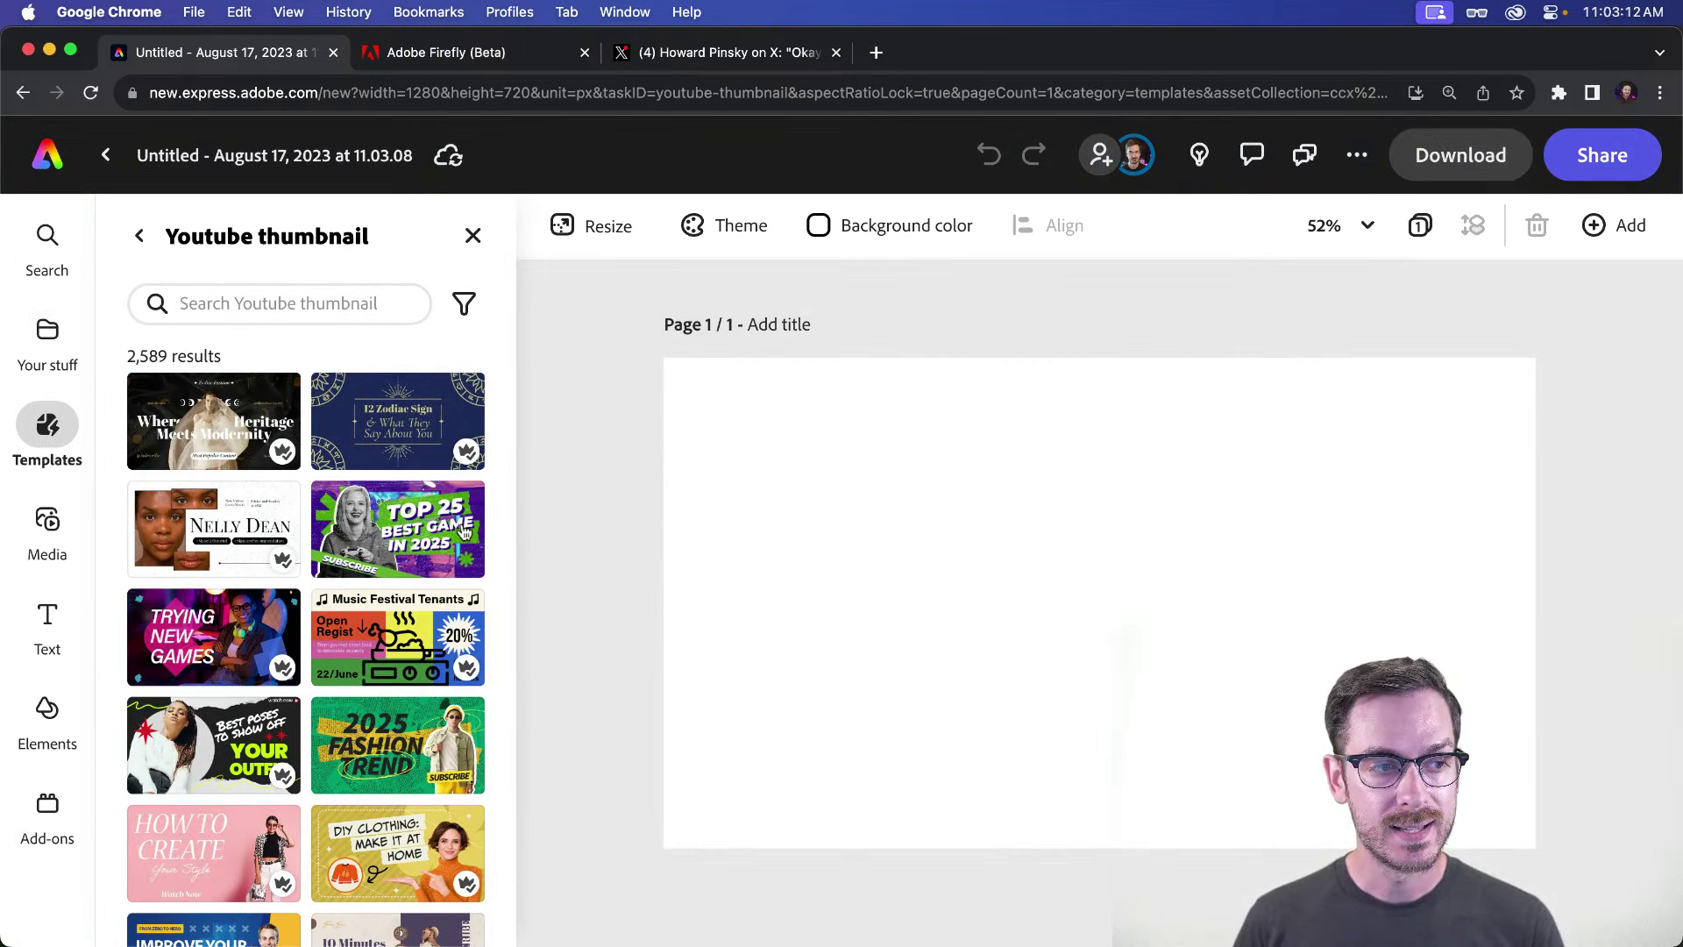
Step: Browse the available YouTube thumbnail templates for design ideas
scroll(317, 636, "down", 1)
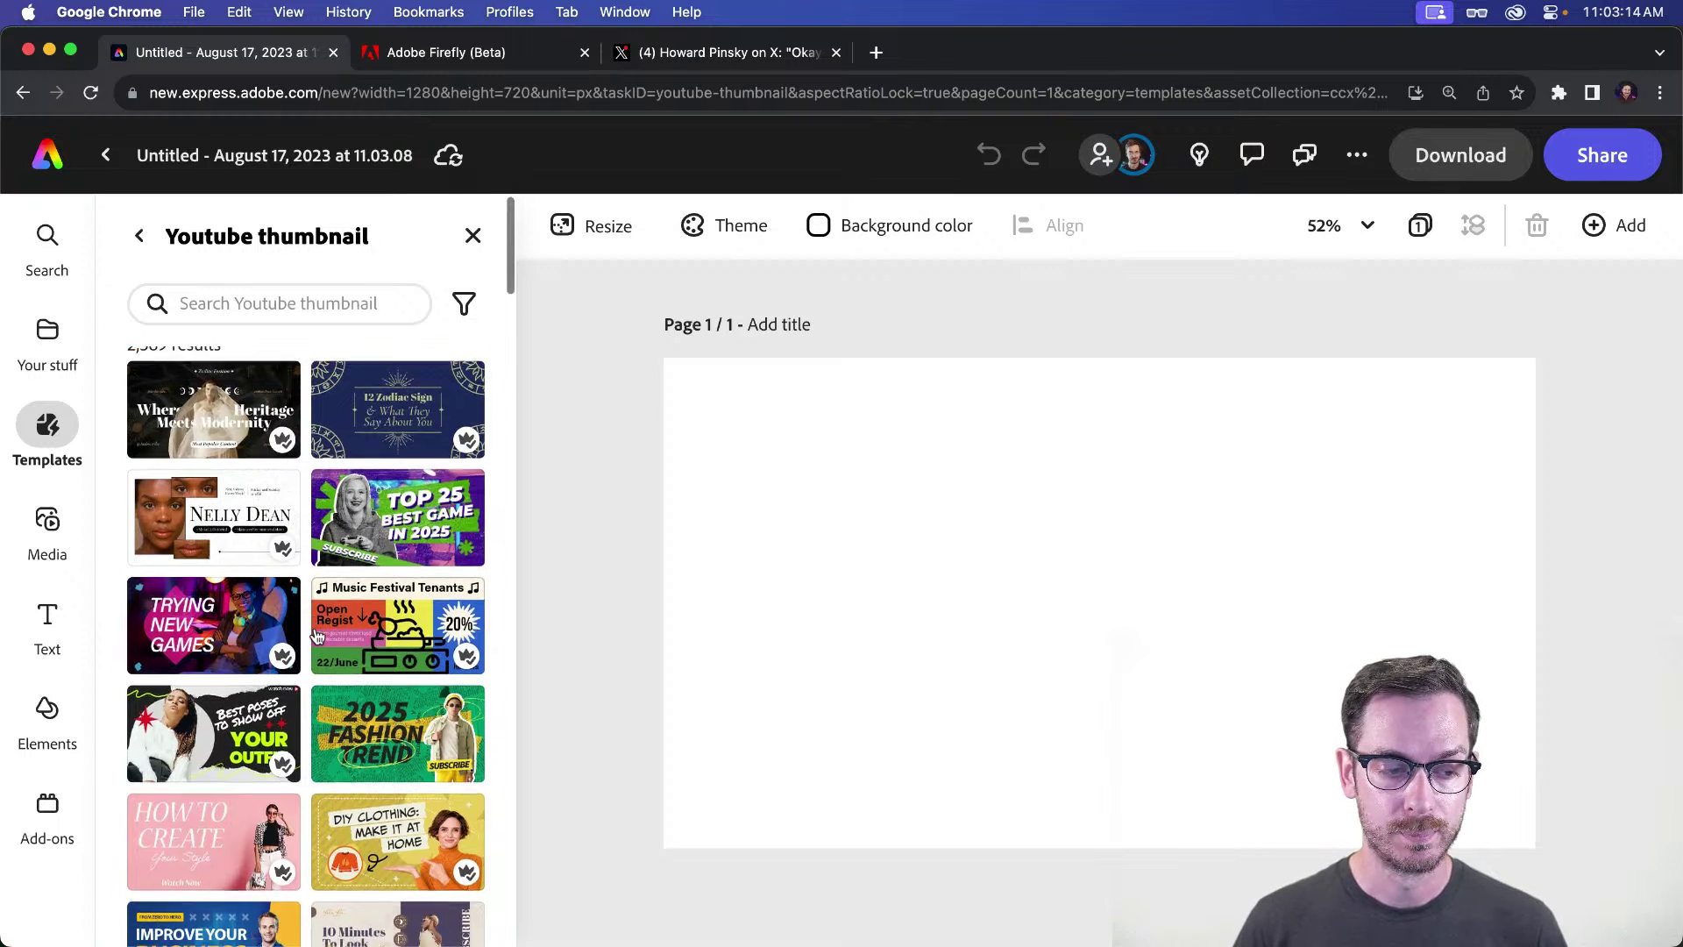
scroll(318, 636, "down", 20)
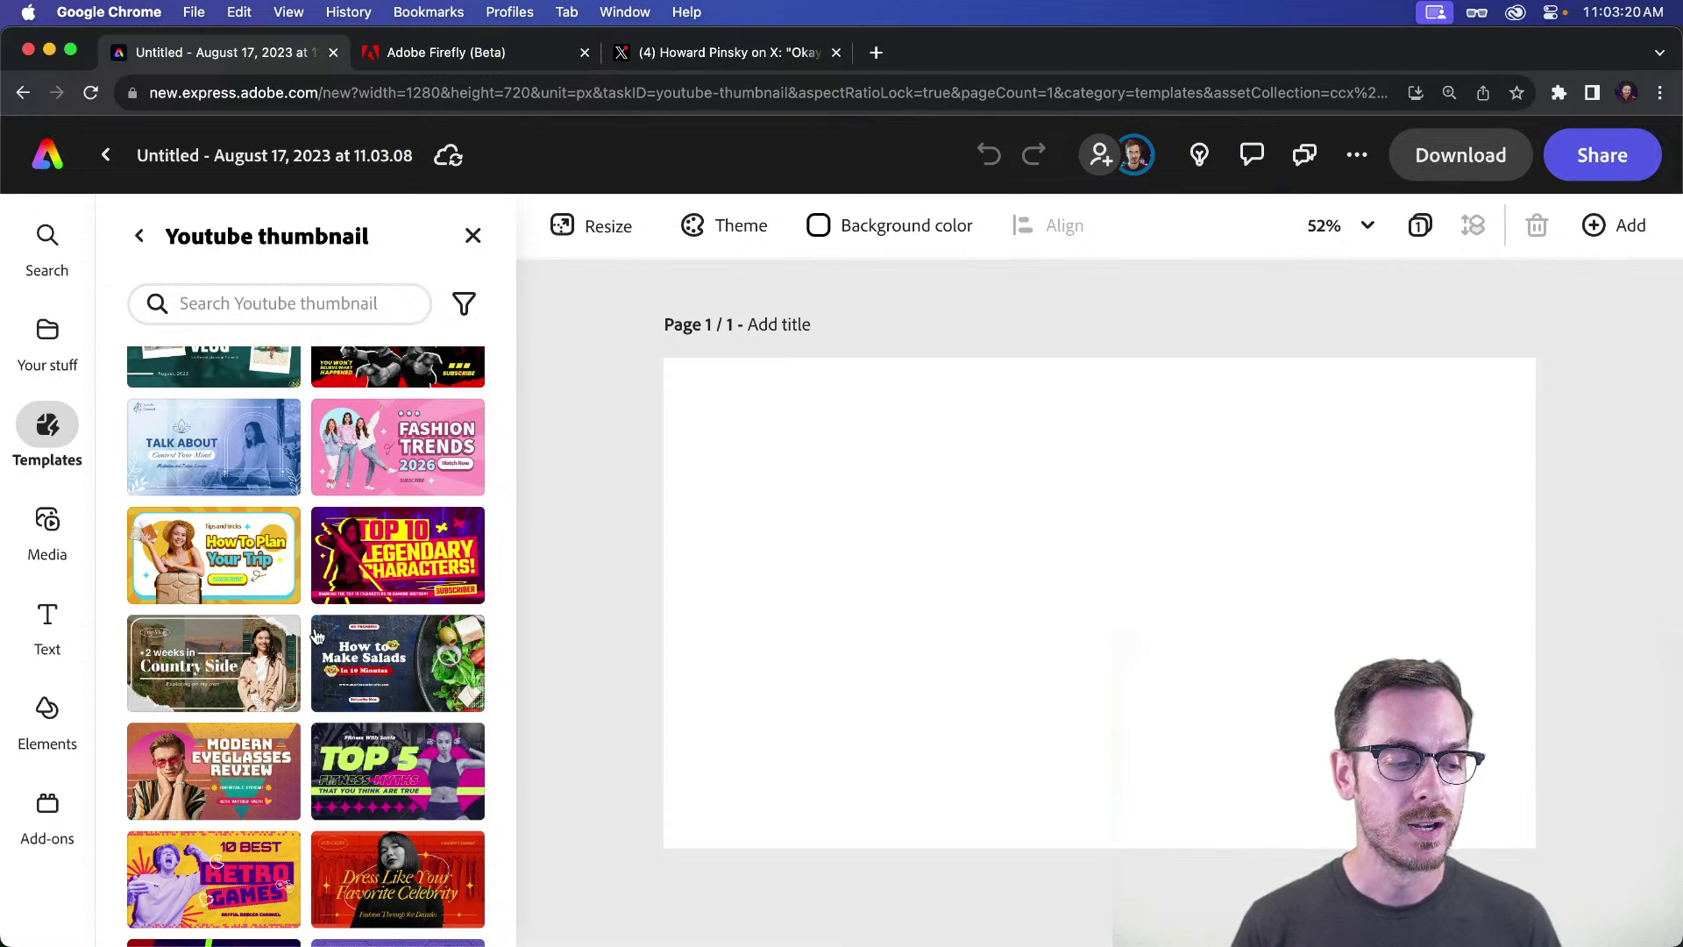
scroll(318, 635, "down", 2)
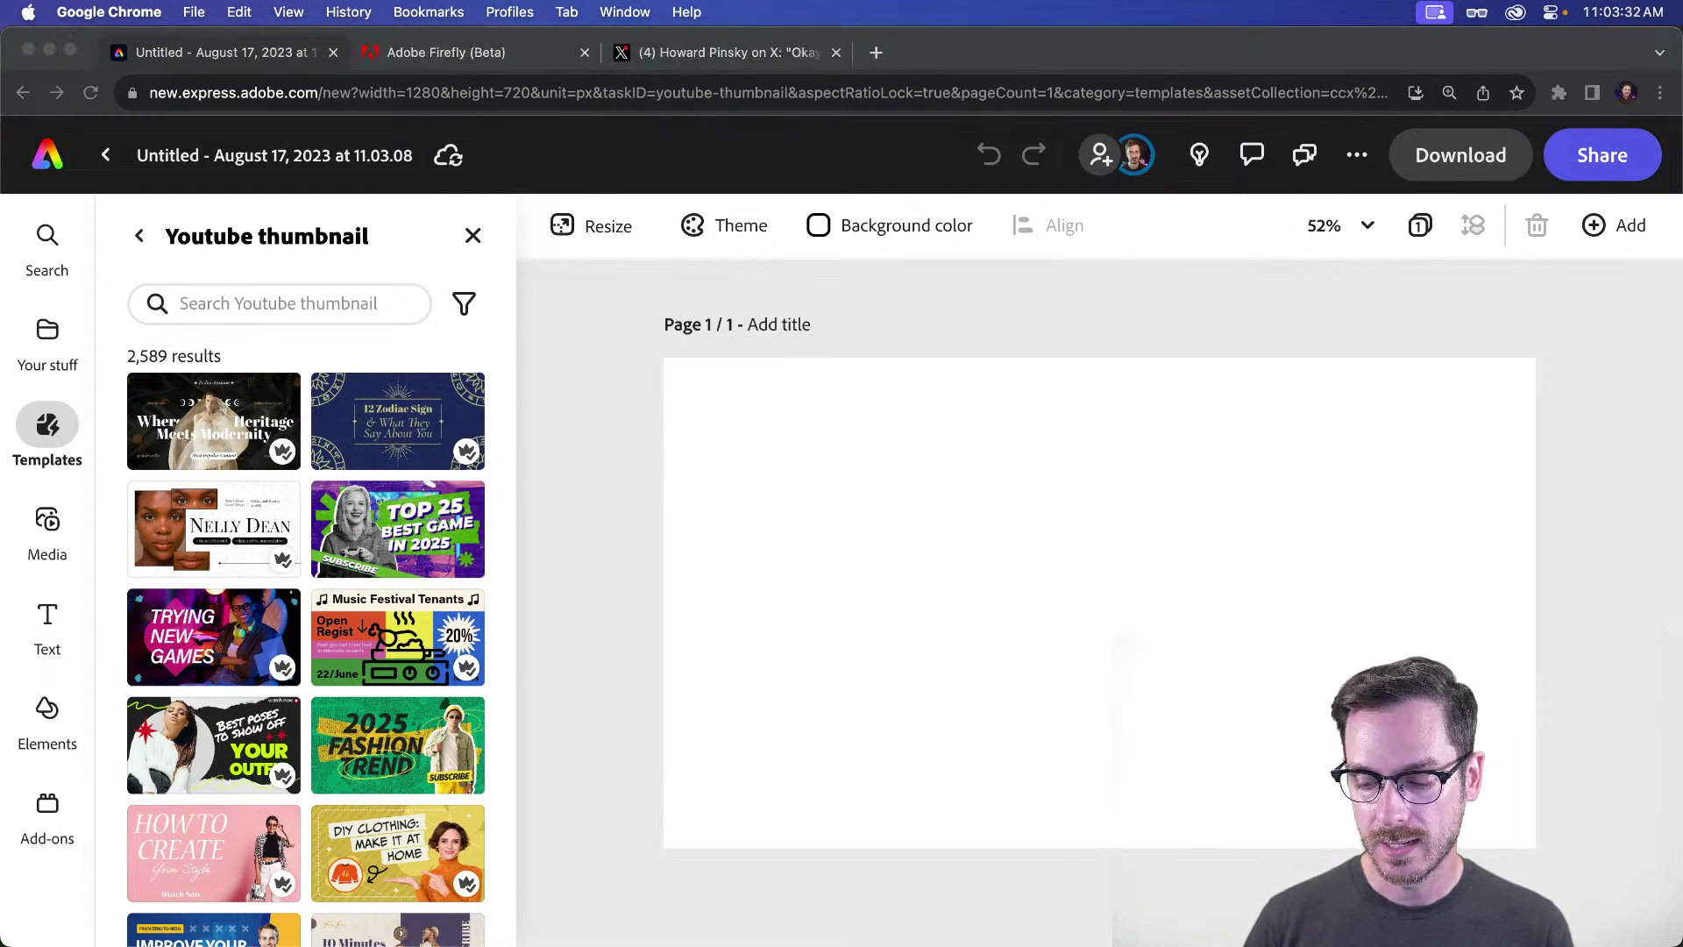
Step: Check the layout of maxresdefault.jpg again in a Finder preview and return to the blank thumbnail in Chrome
key("super+Tab")
key("space")
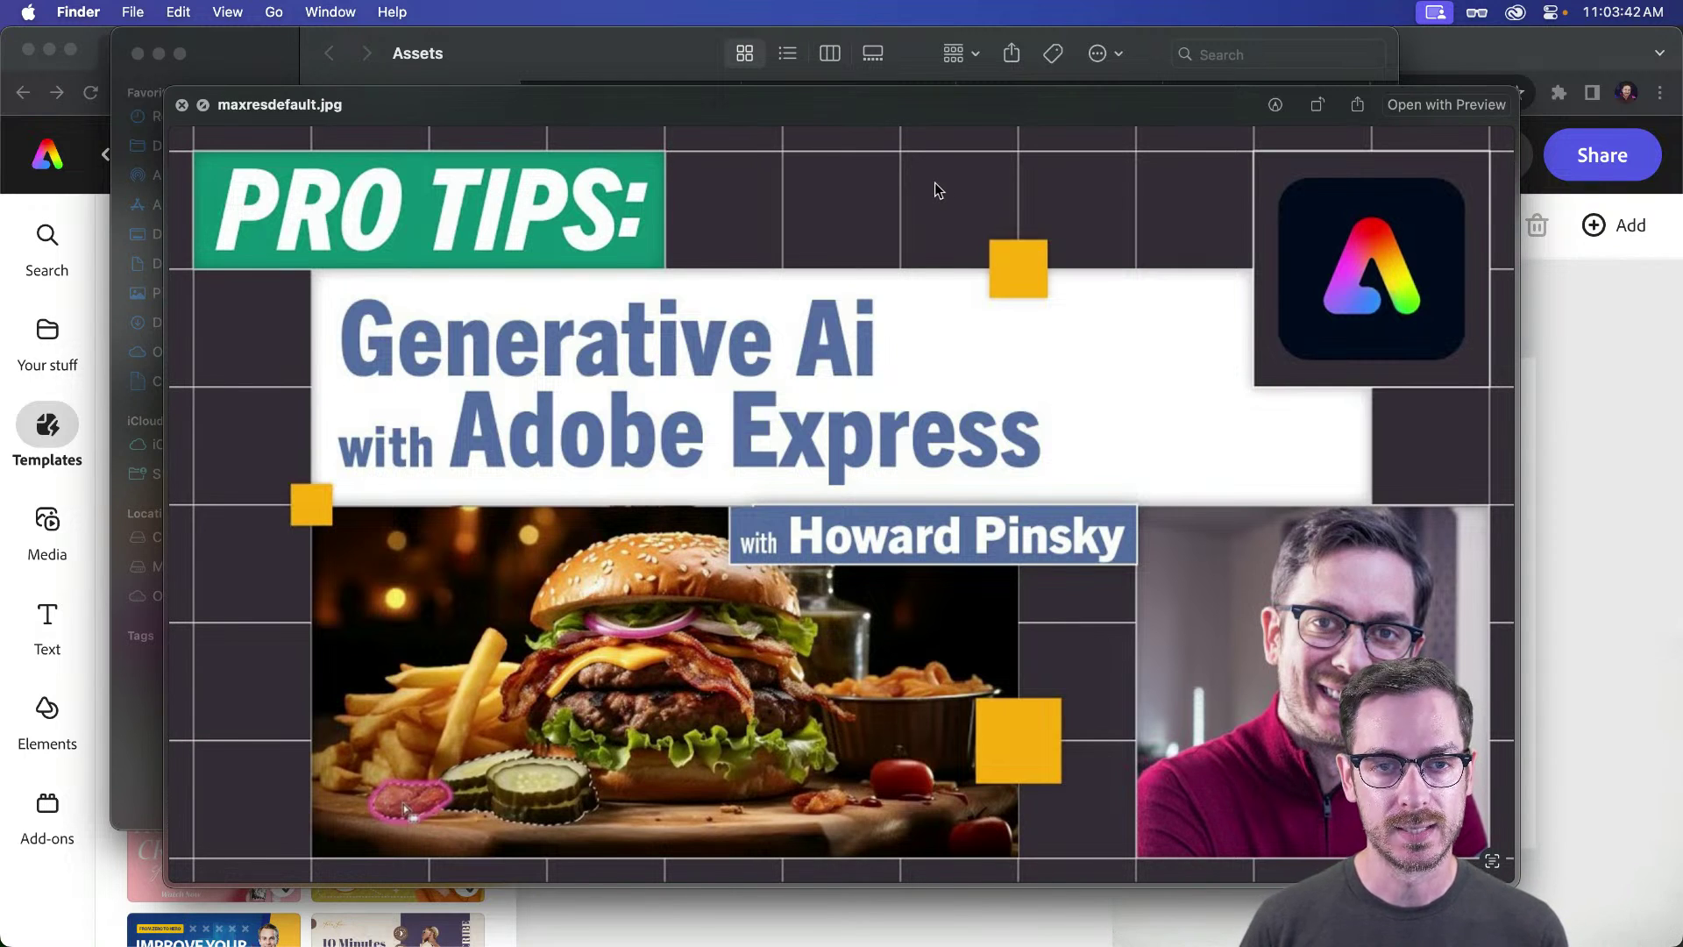
key("space")
left_click(1540, 481)
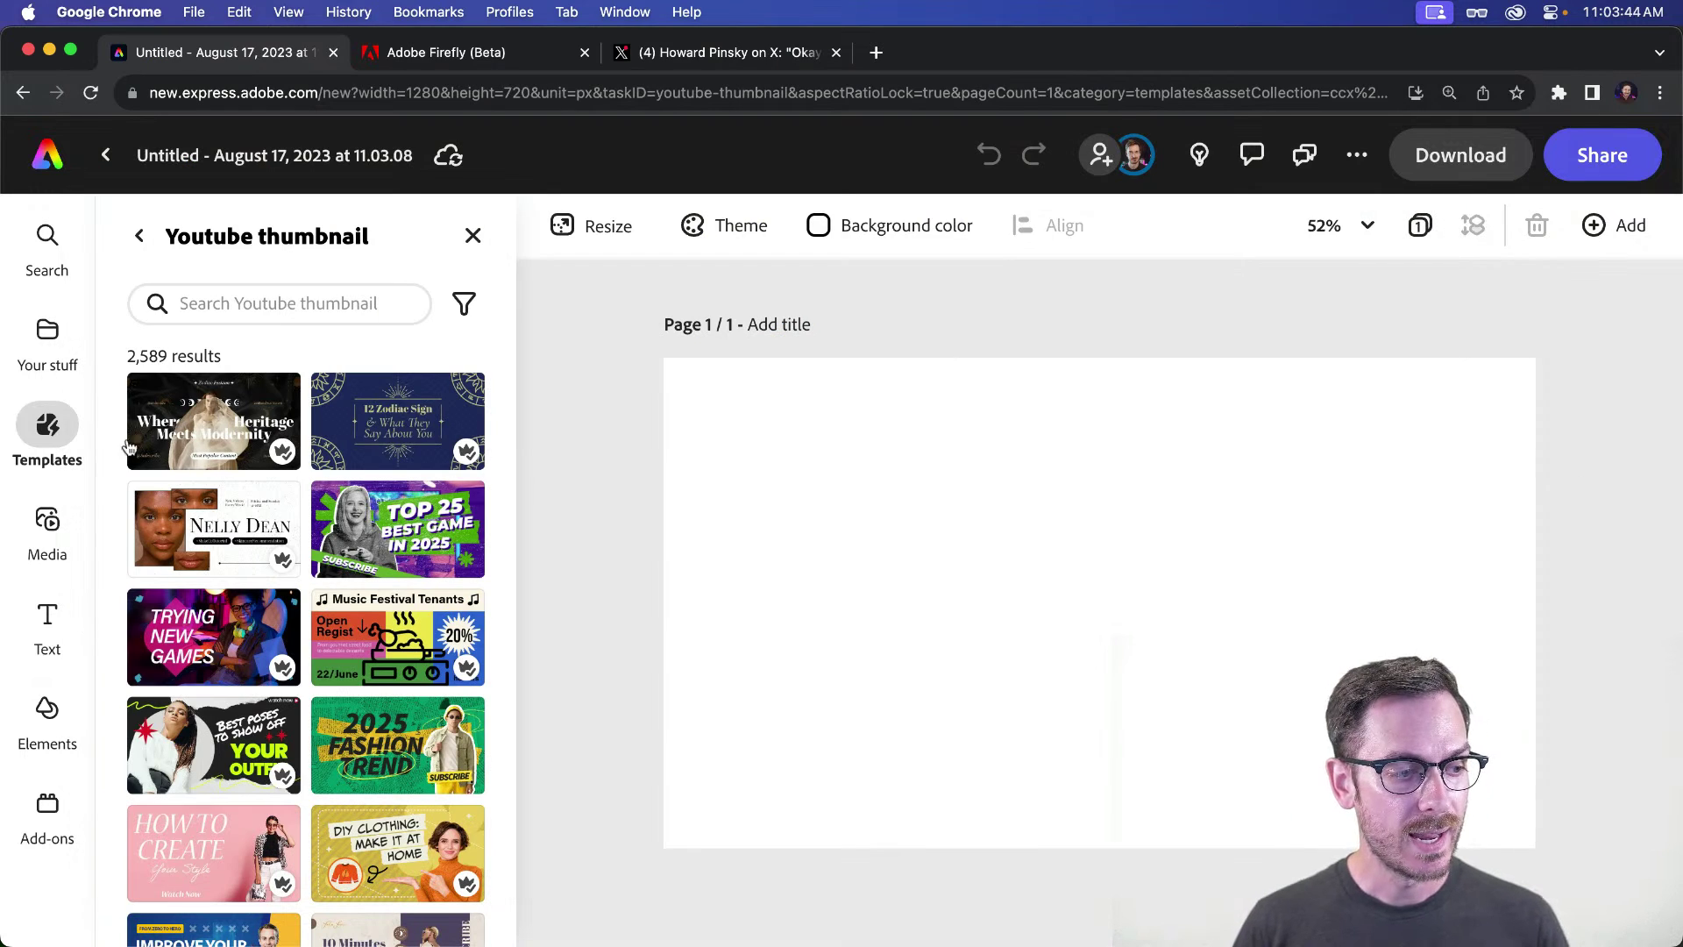
Step: Search the stock photos in the media library for "synthwave grid" and look through the first results
left_click(55, 520)
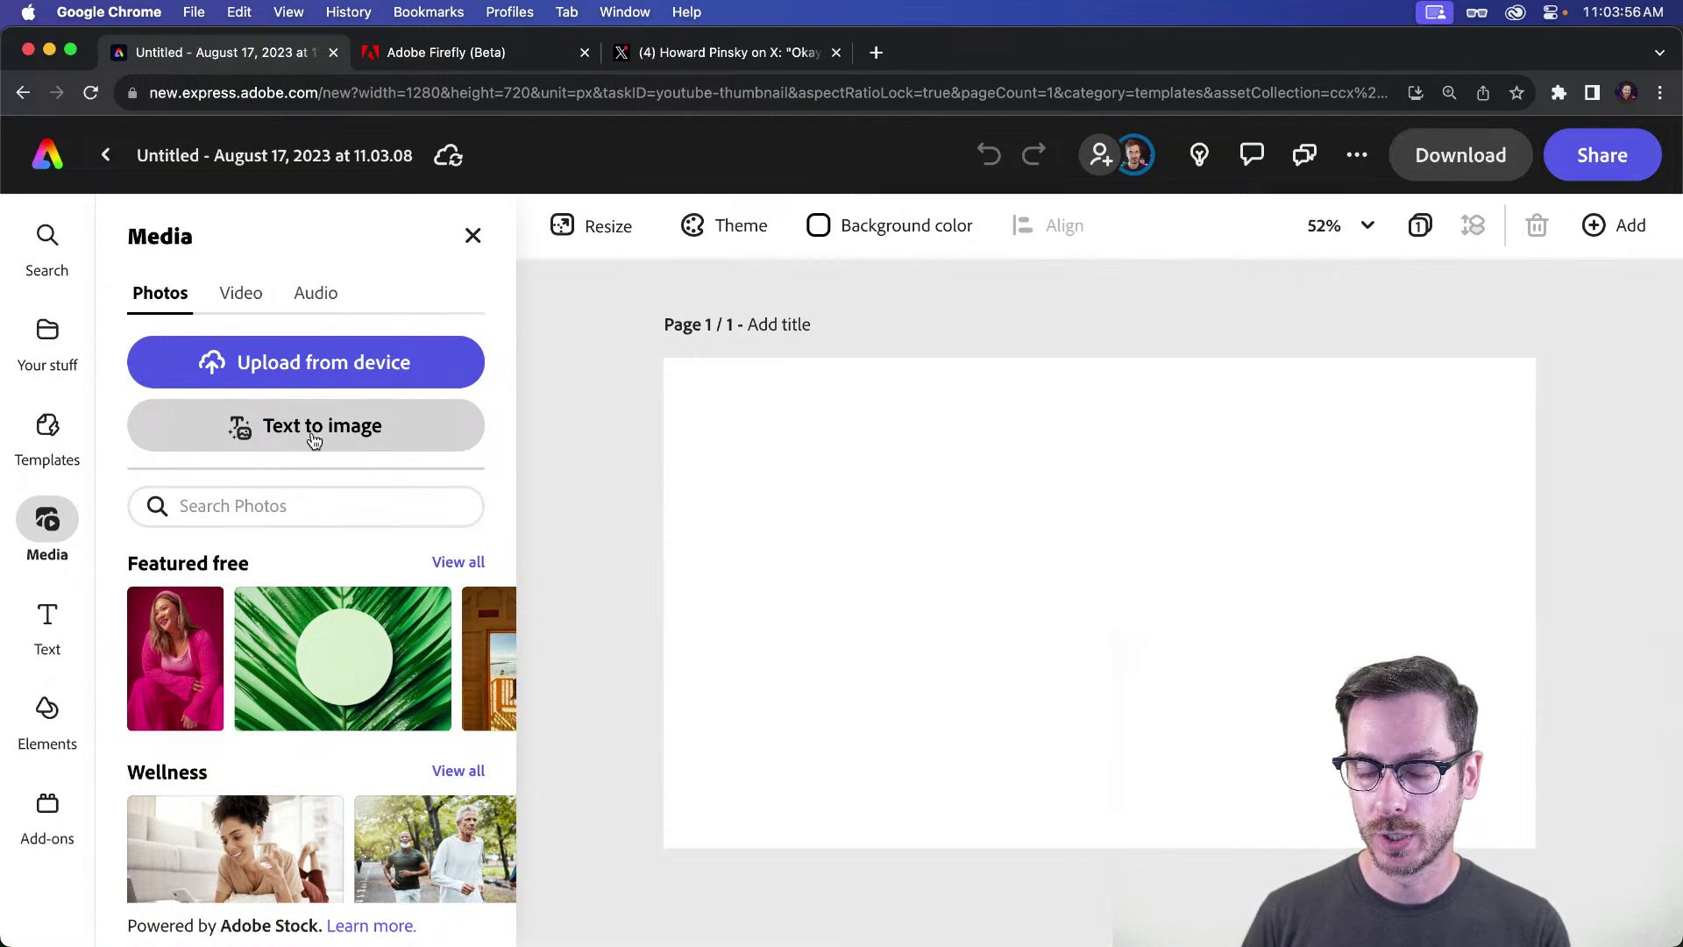
scroll(360, 461, "down", 2)
scroll(359, 461, "up", 2)
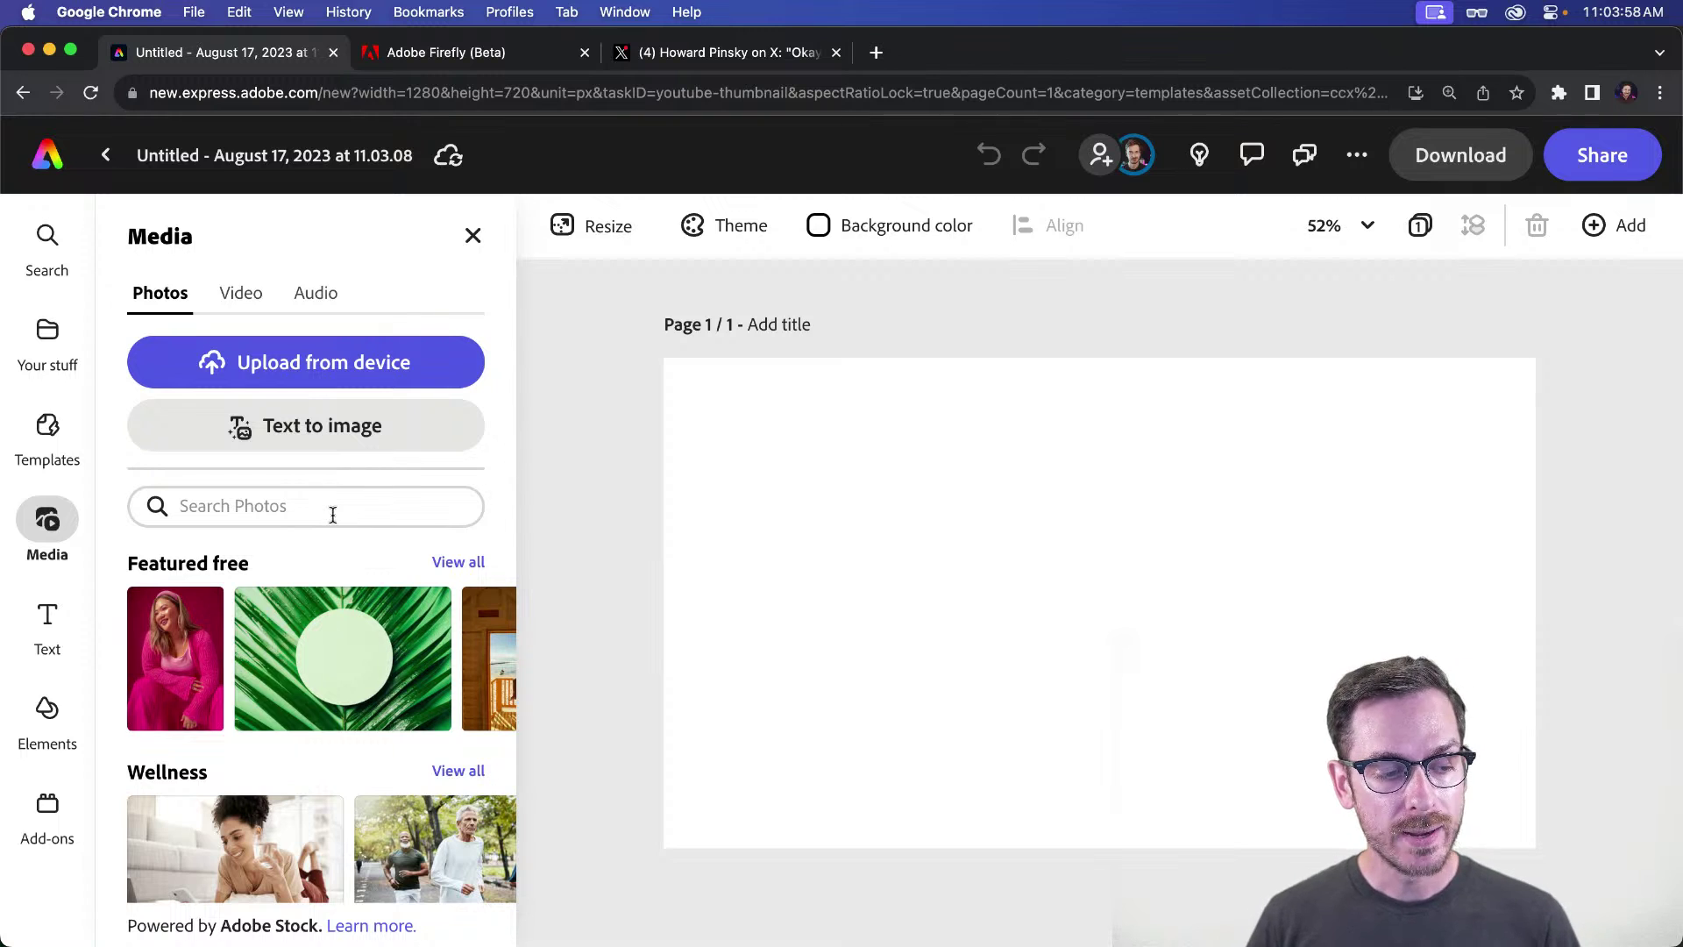
left_click(334, 515)
type("sy")
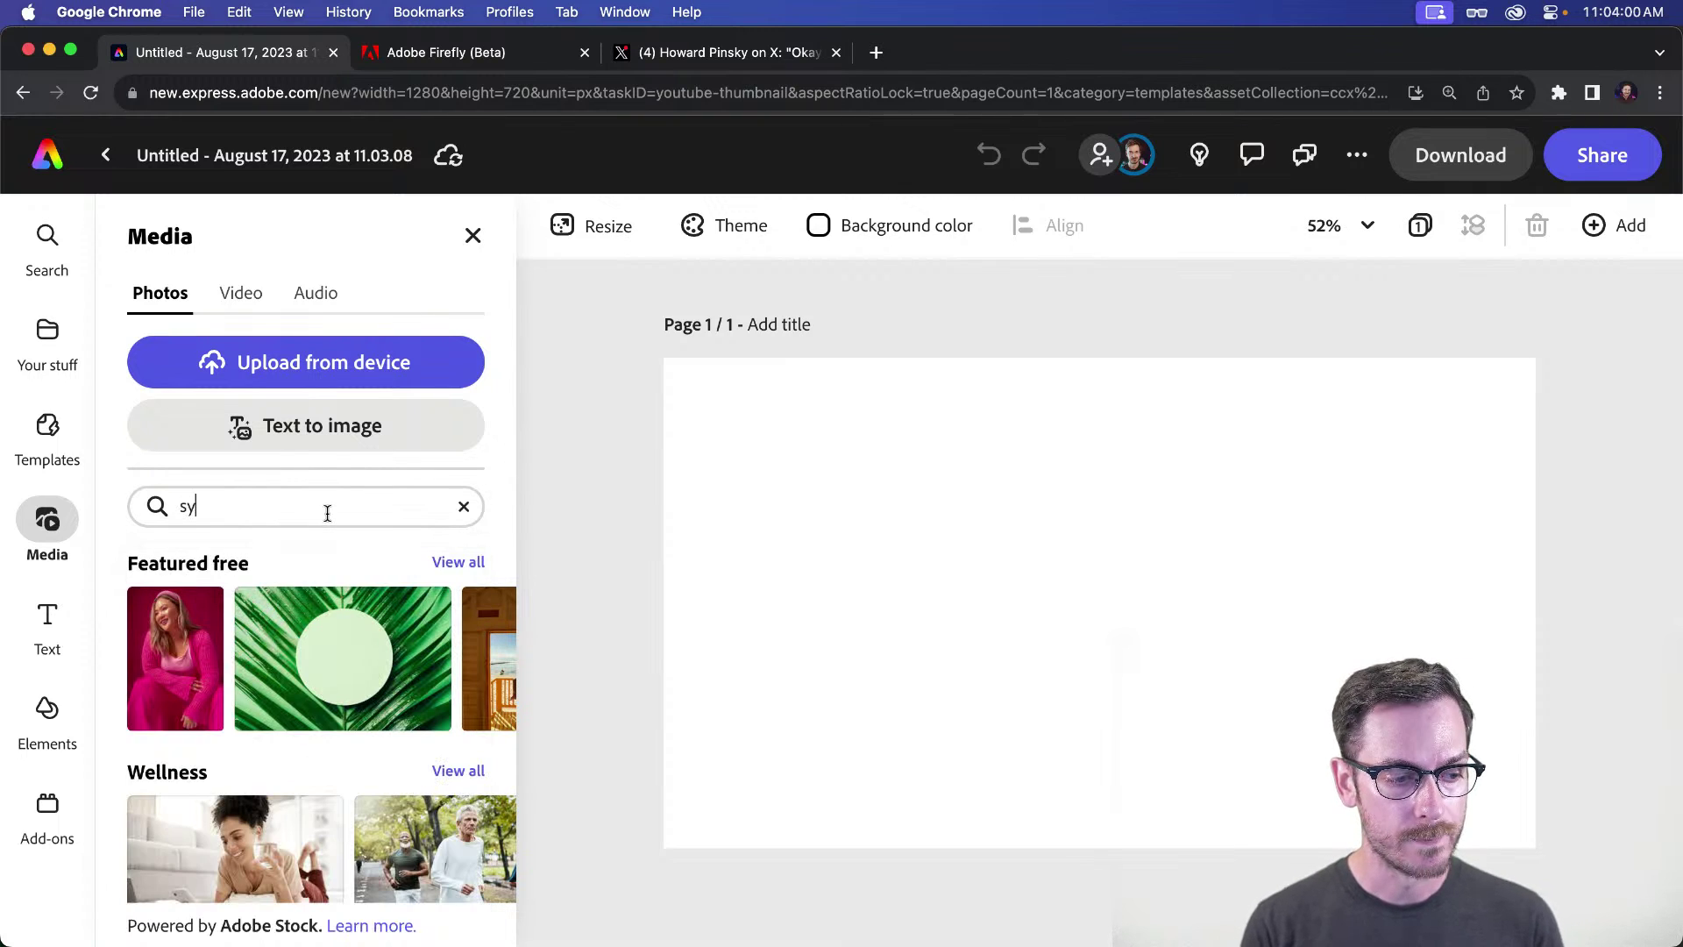
type("nthwave ")
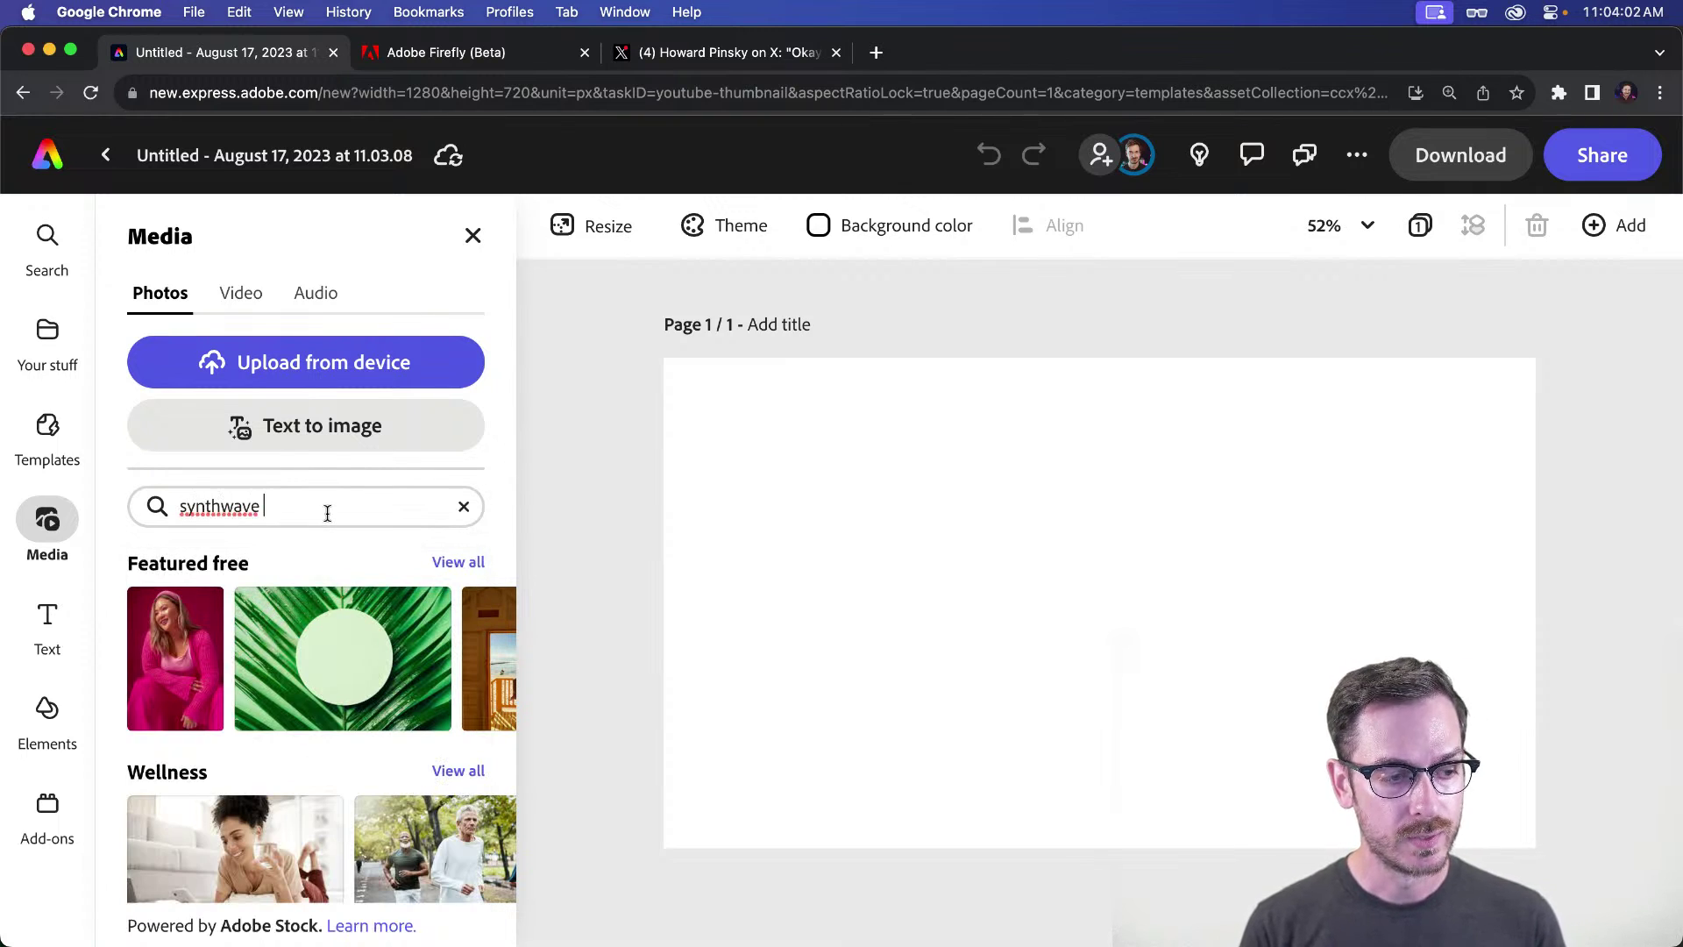
type("grid")
key("Return")
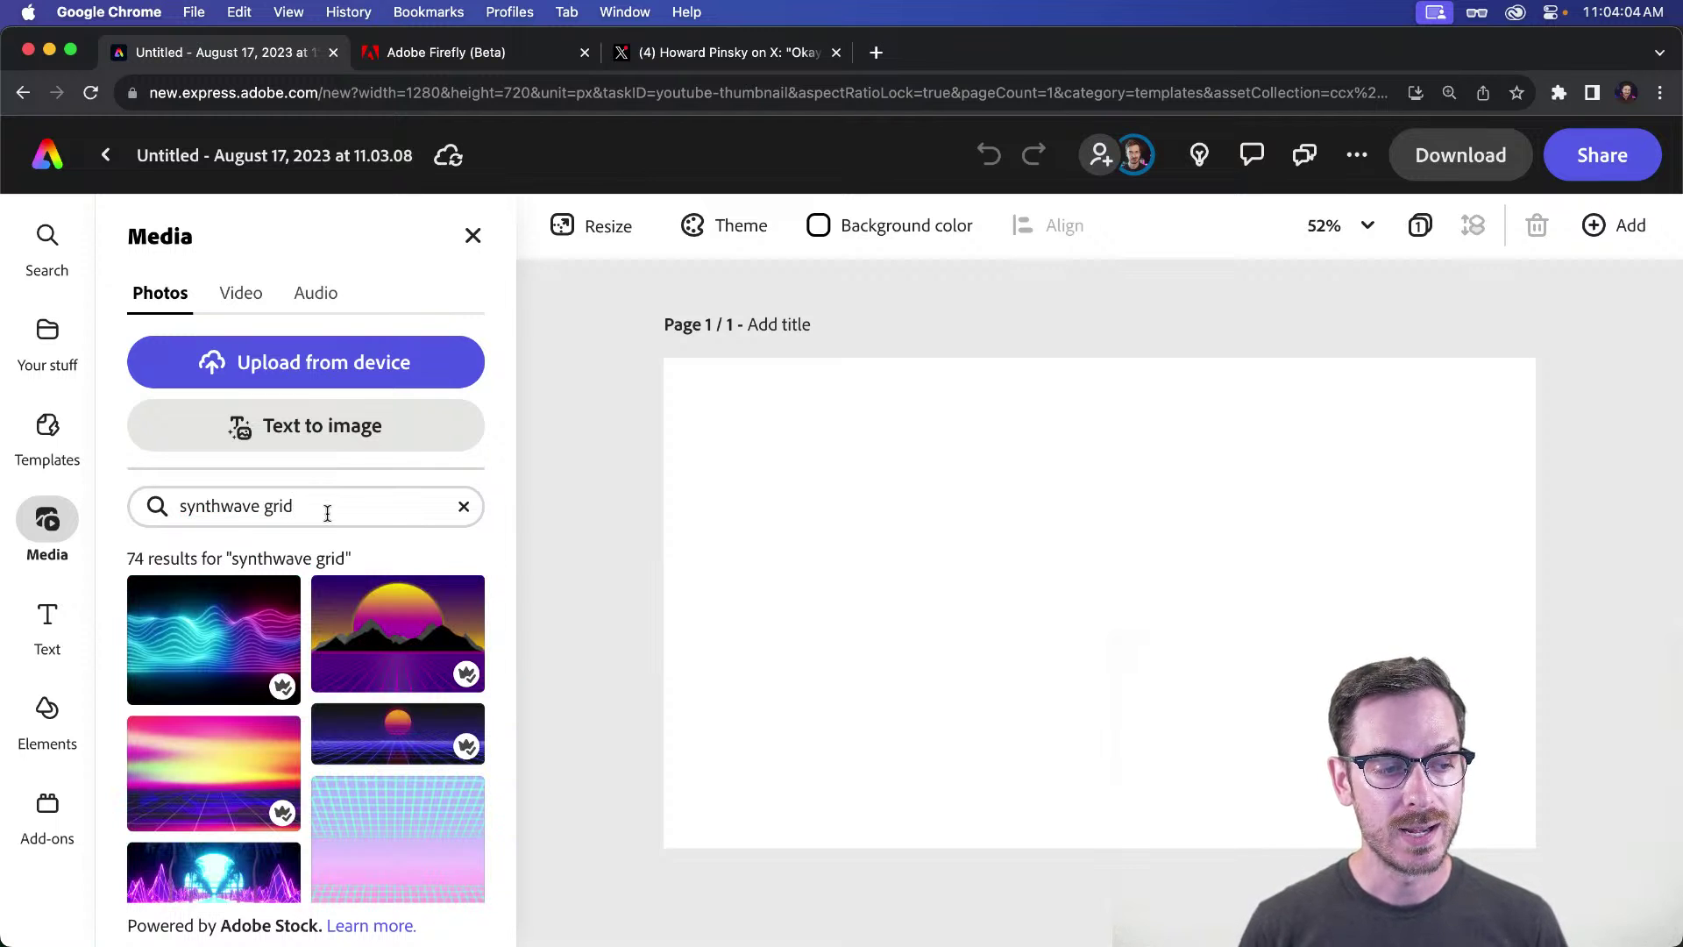
scroll(328, 540, "down", 5)
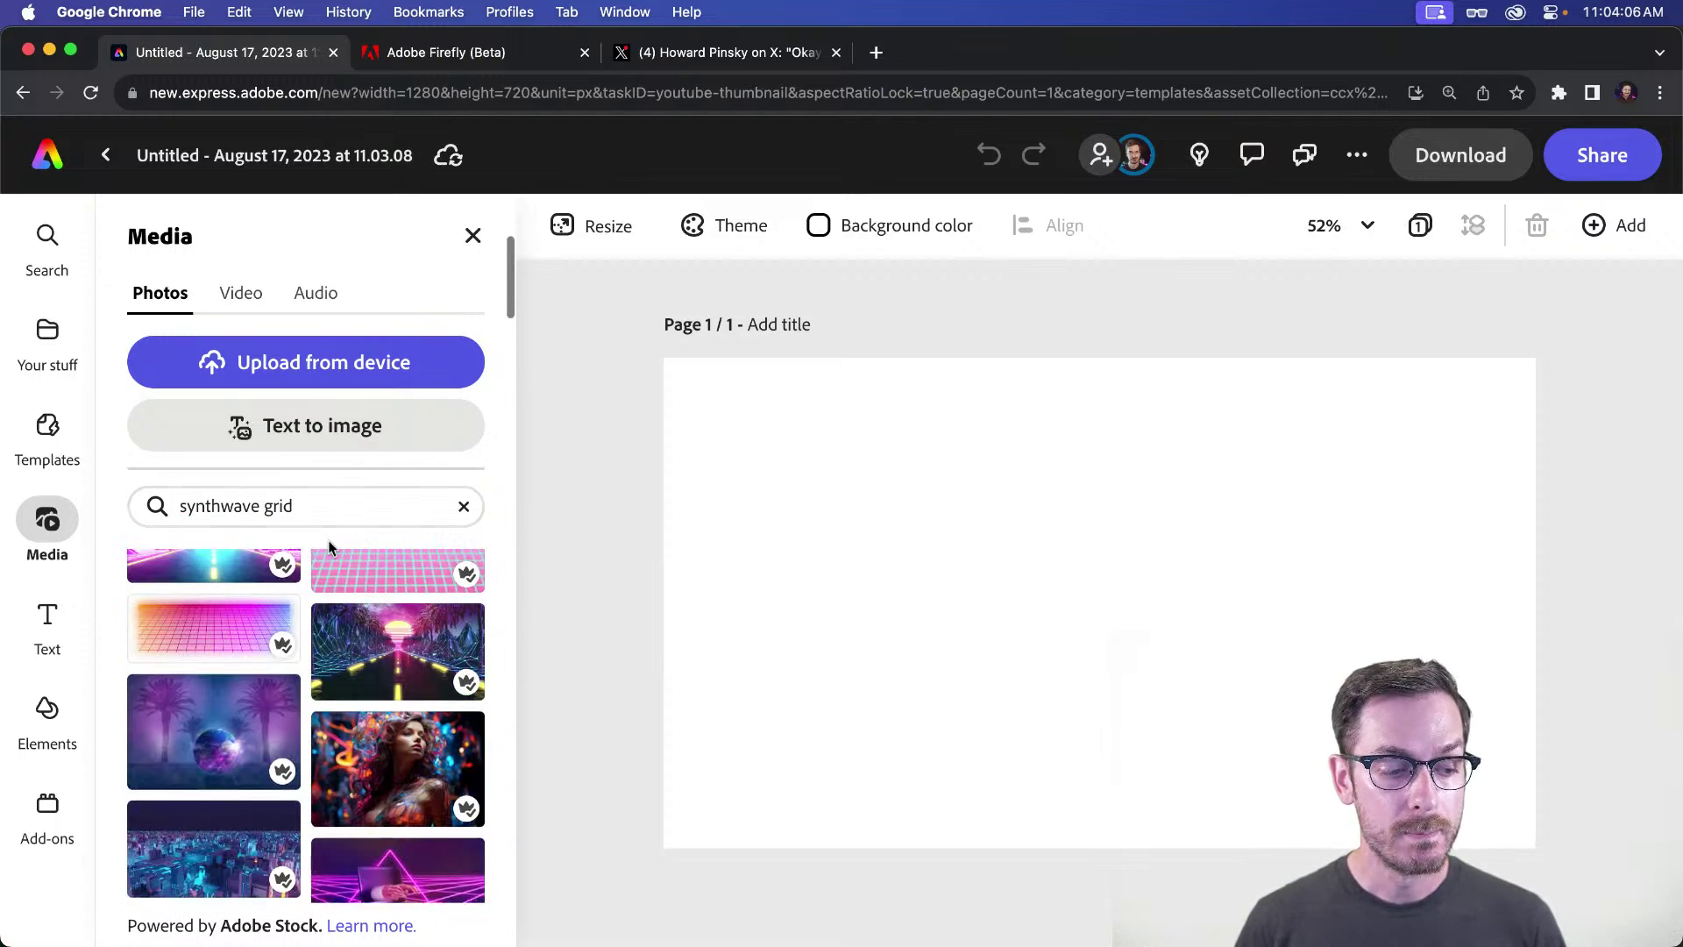
scroll(328, 625, "up", 5)
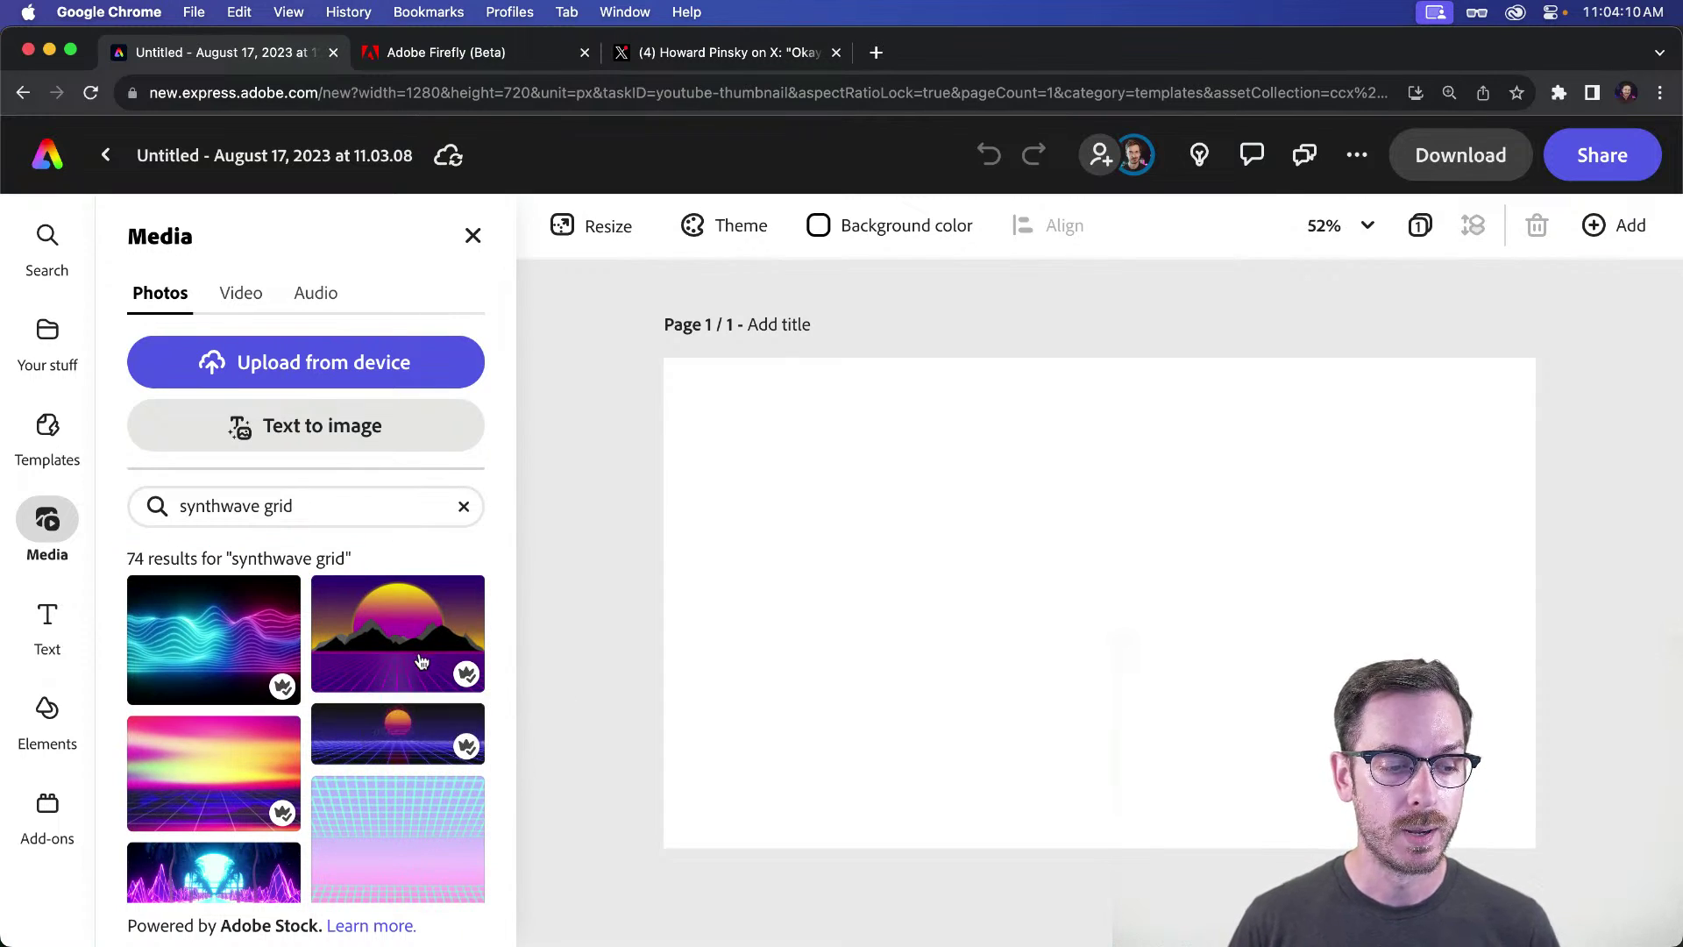
Step: Clear the photo search and browse the photo categories offered in the media library
left_click(464, 506)
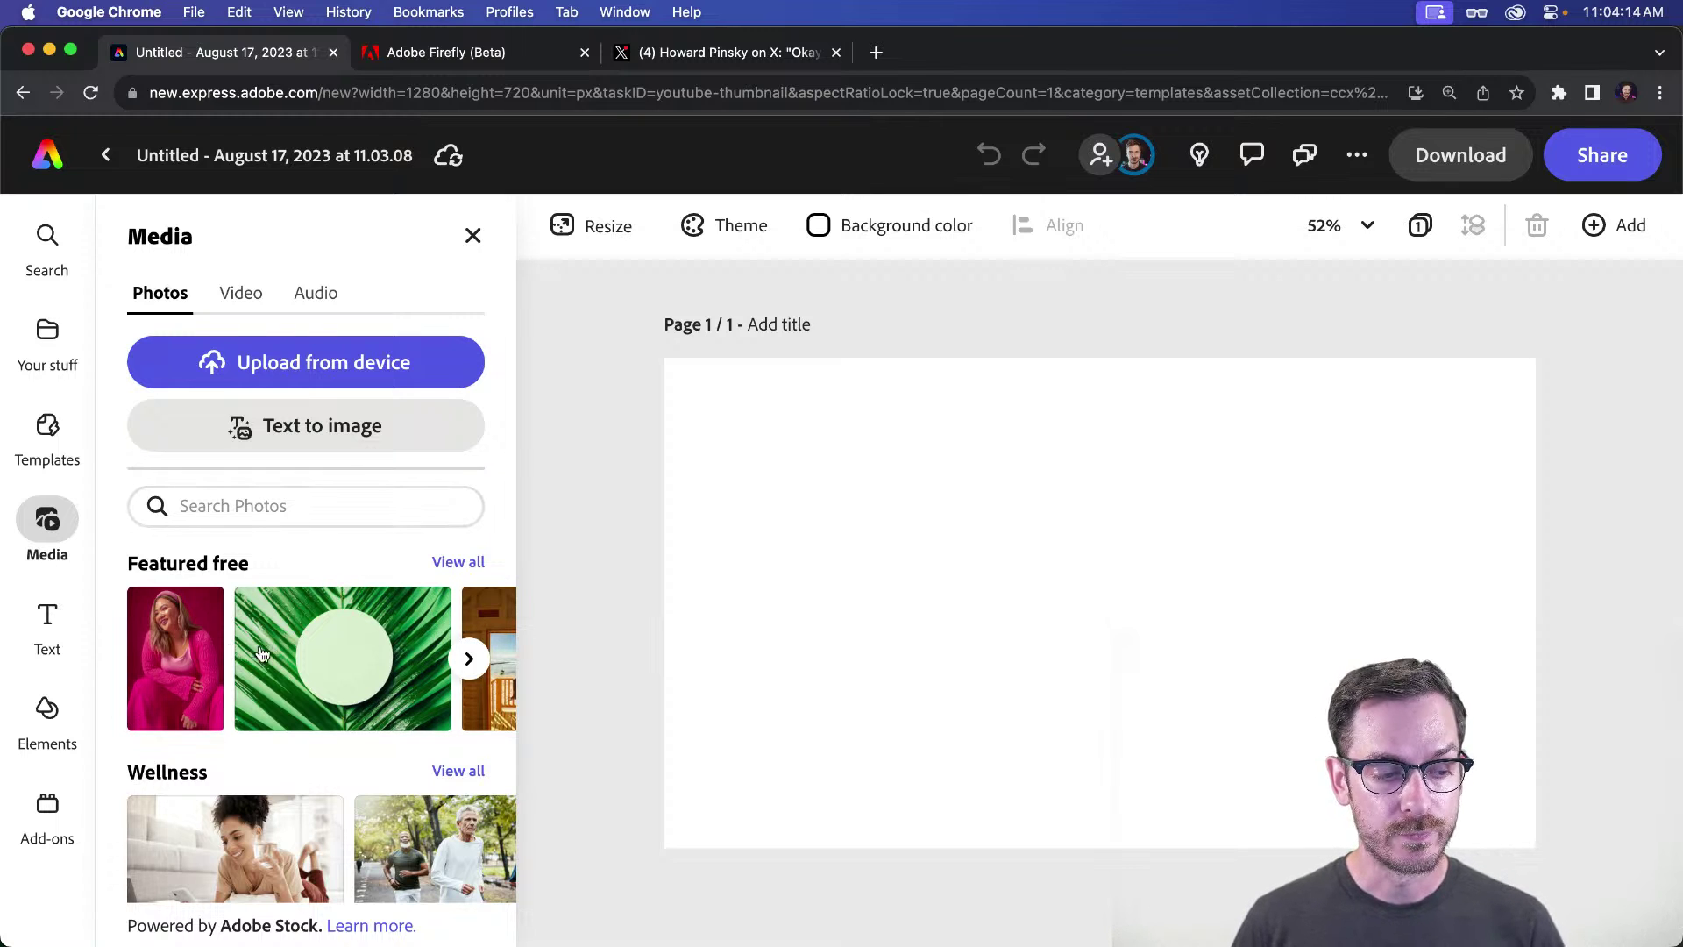
scroll(263, 658, "down", 5)
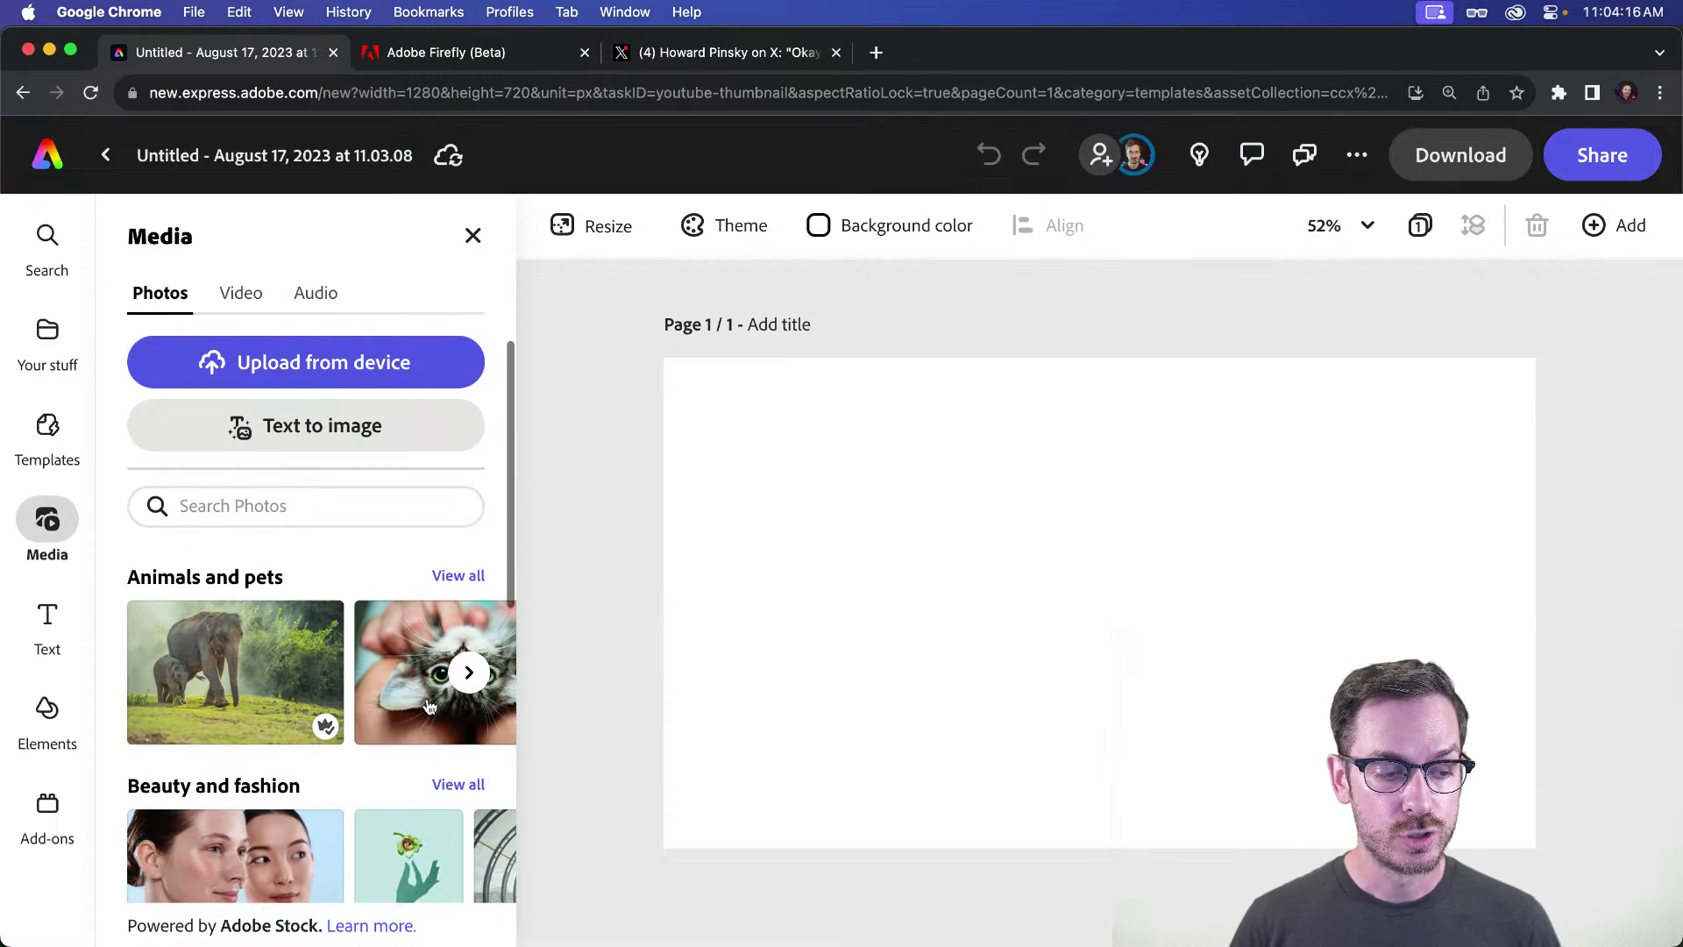
scroll(412, 706, "right", 5)
scroll(412, 706, "up", 5)
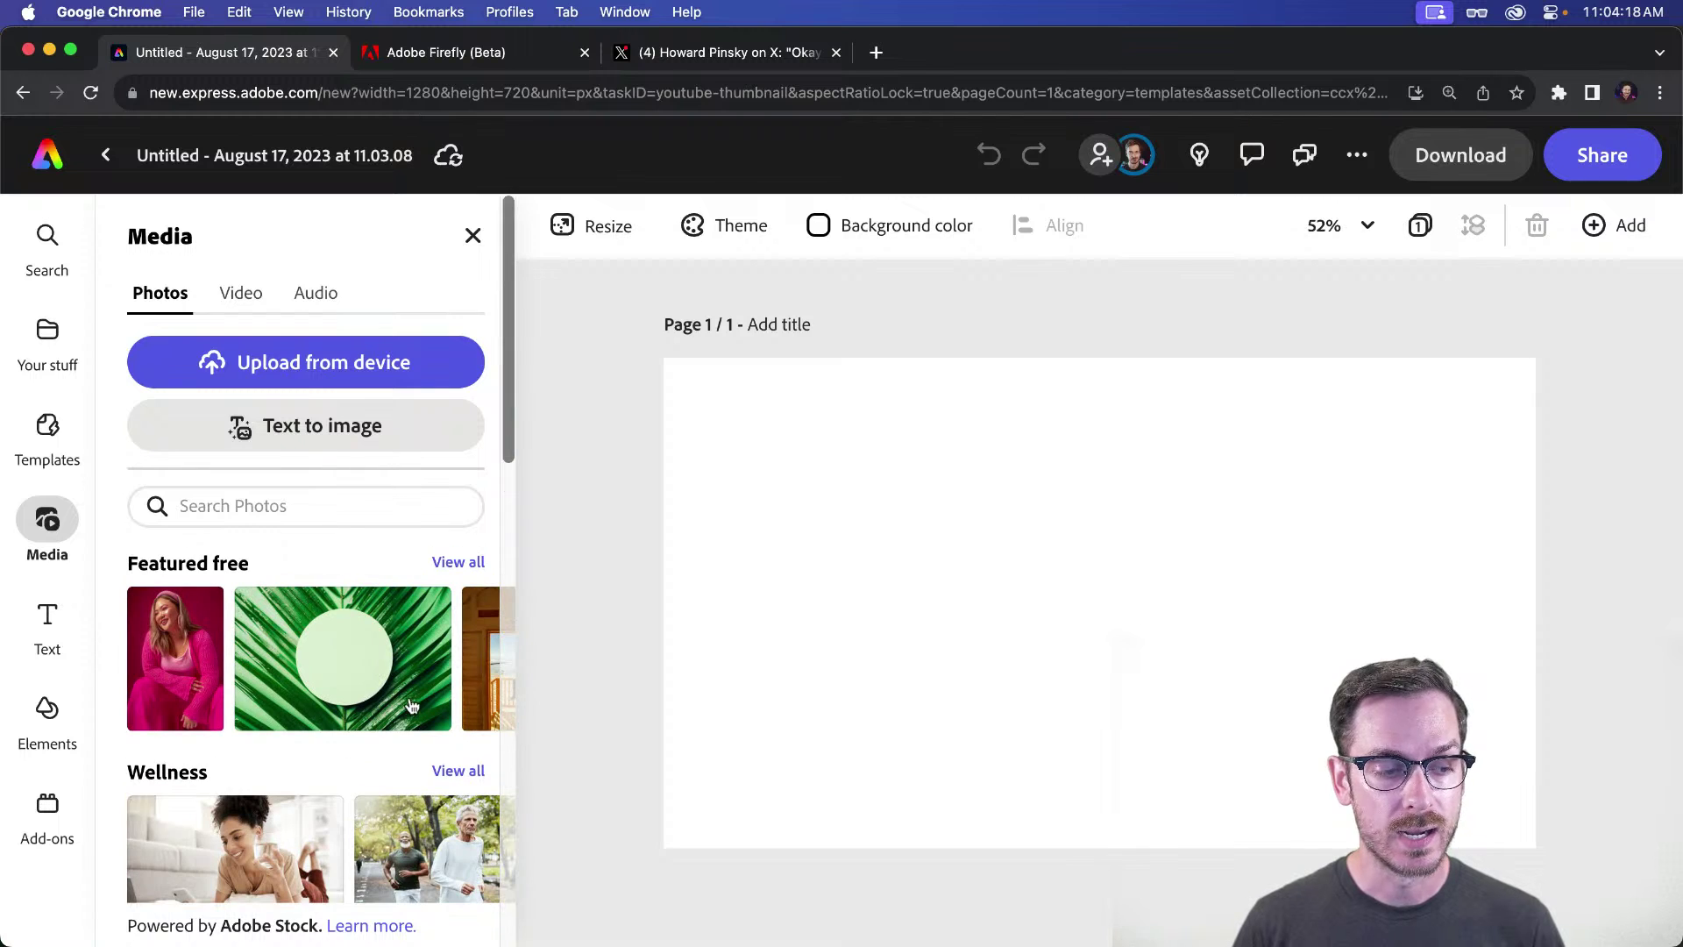
Step: Search the stock photos again for "synthwave grid" and look further through the results
left_click(365, 511)
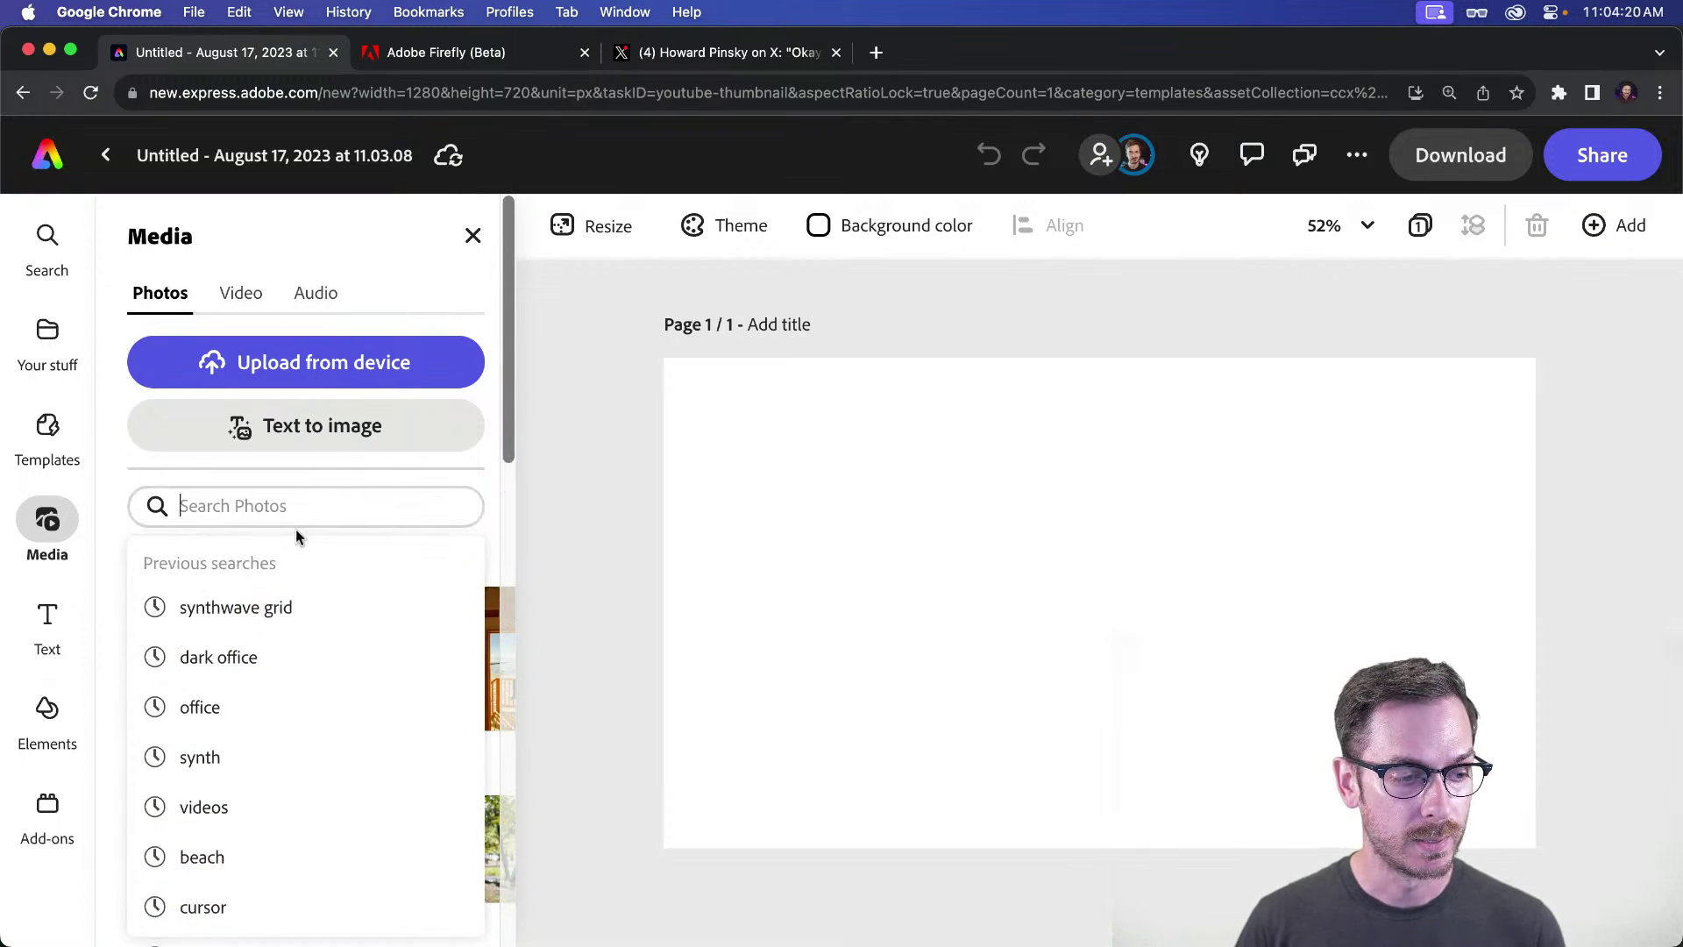
left_click(282, 604)
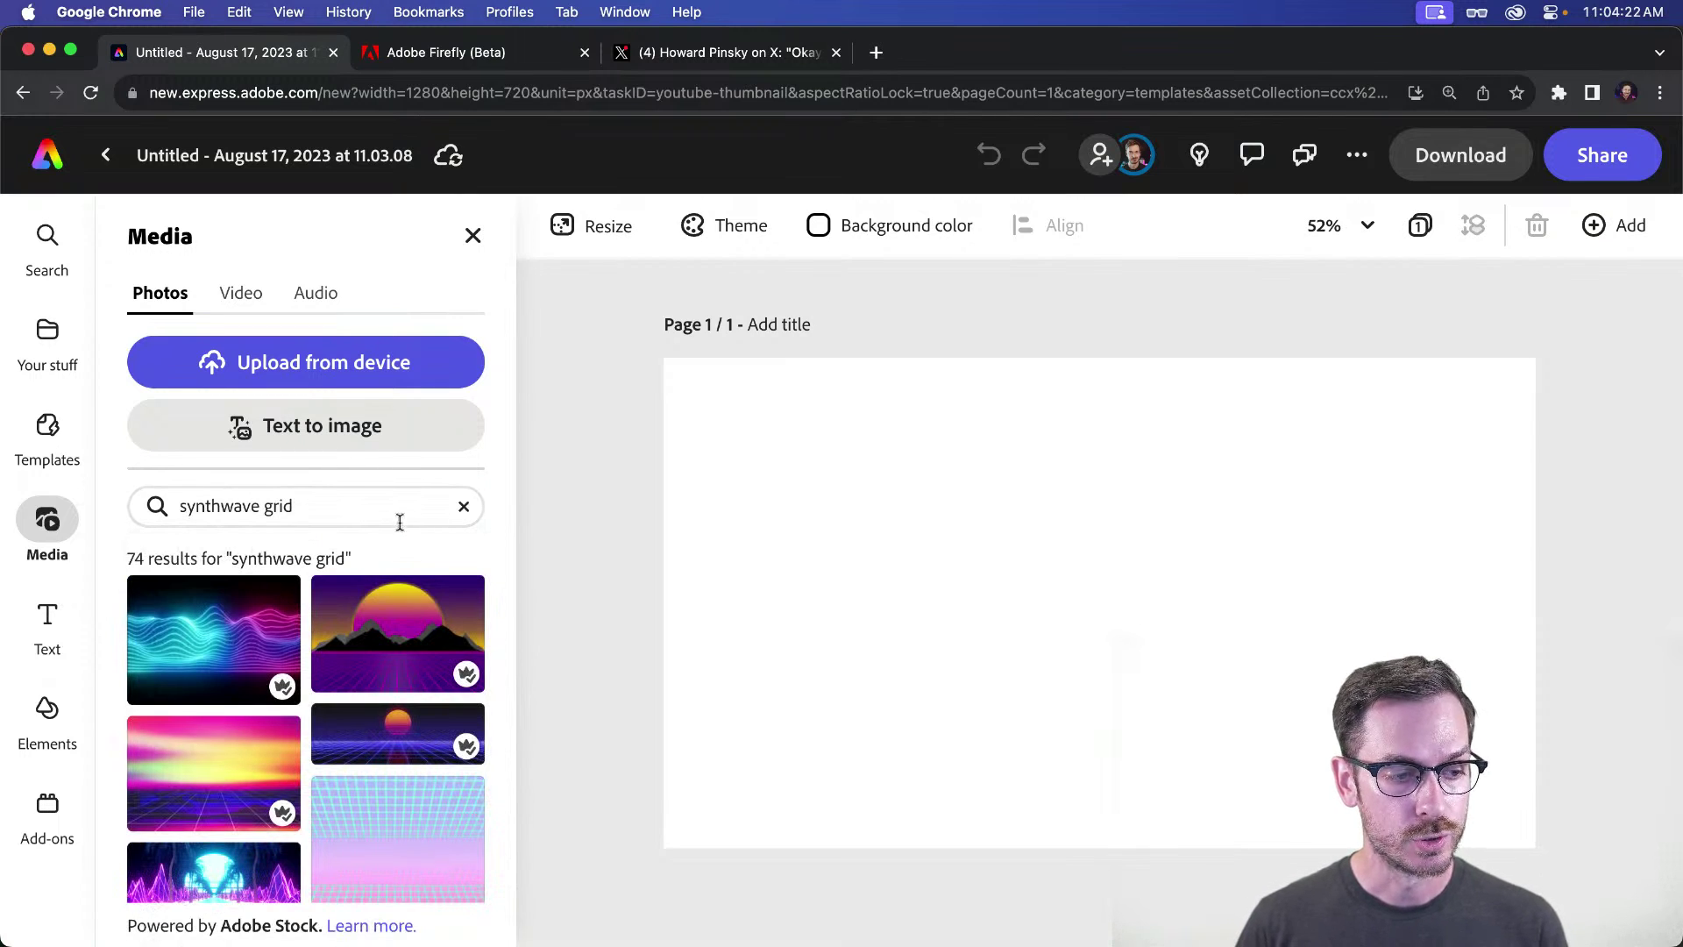
scroll(391, 544, "down", 5)
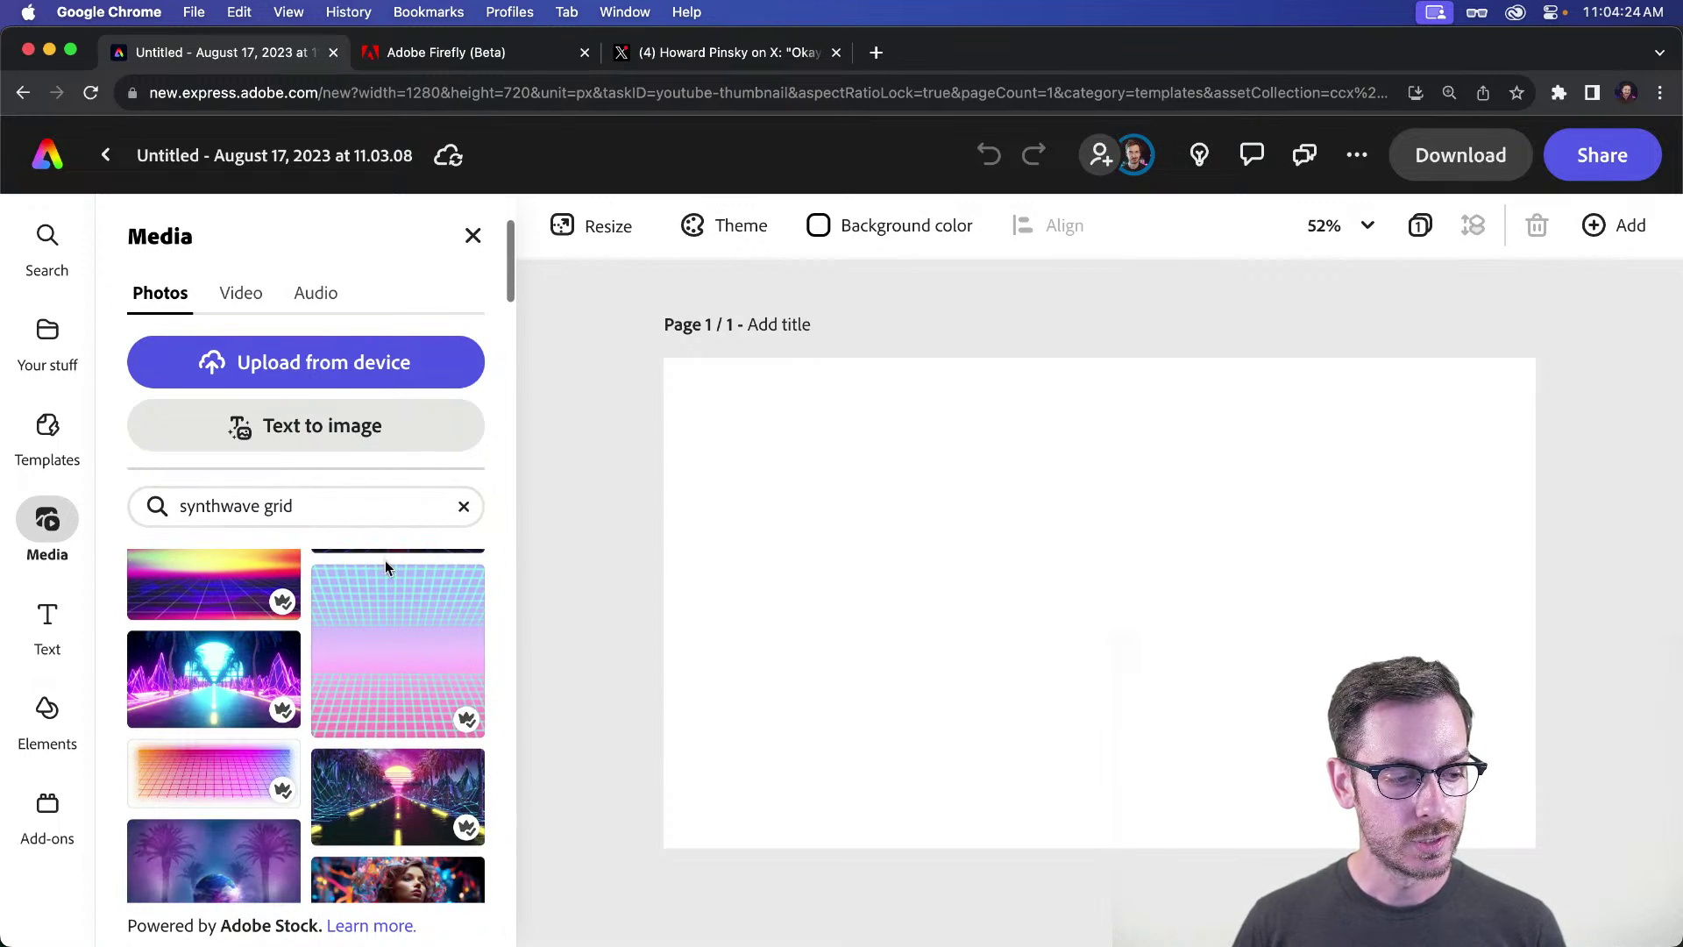
scroll(385, 568, "down", 10)
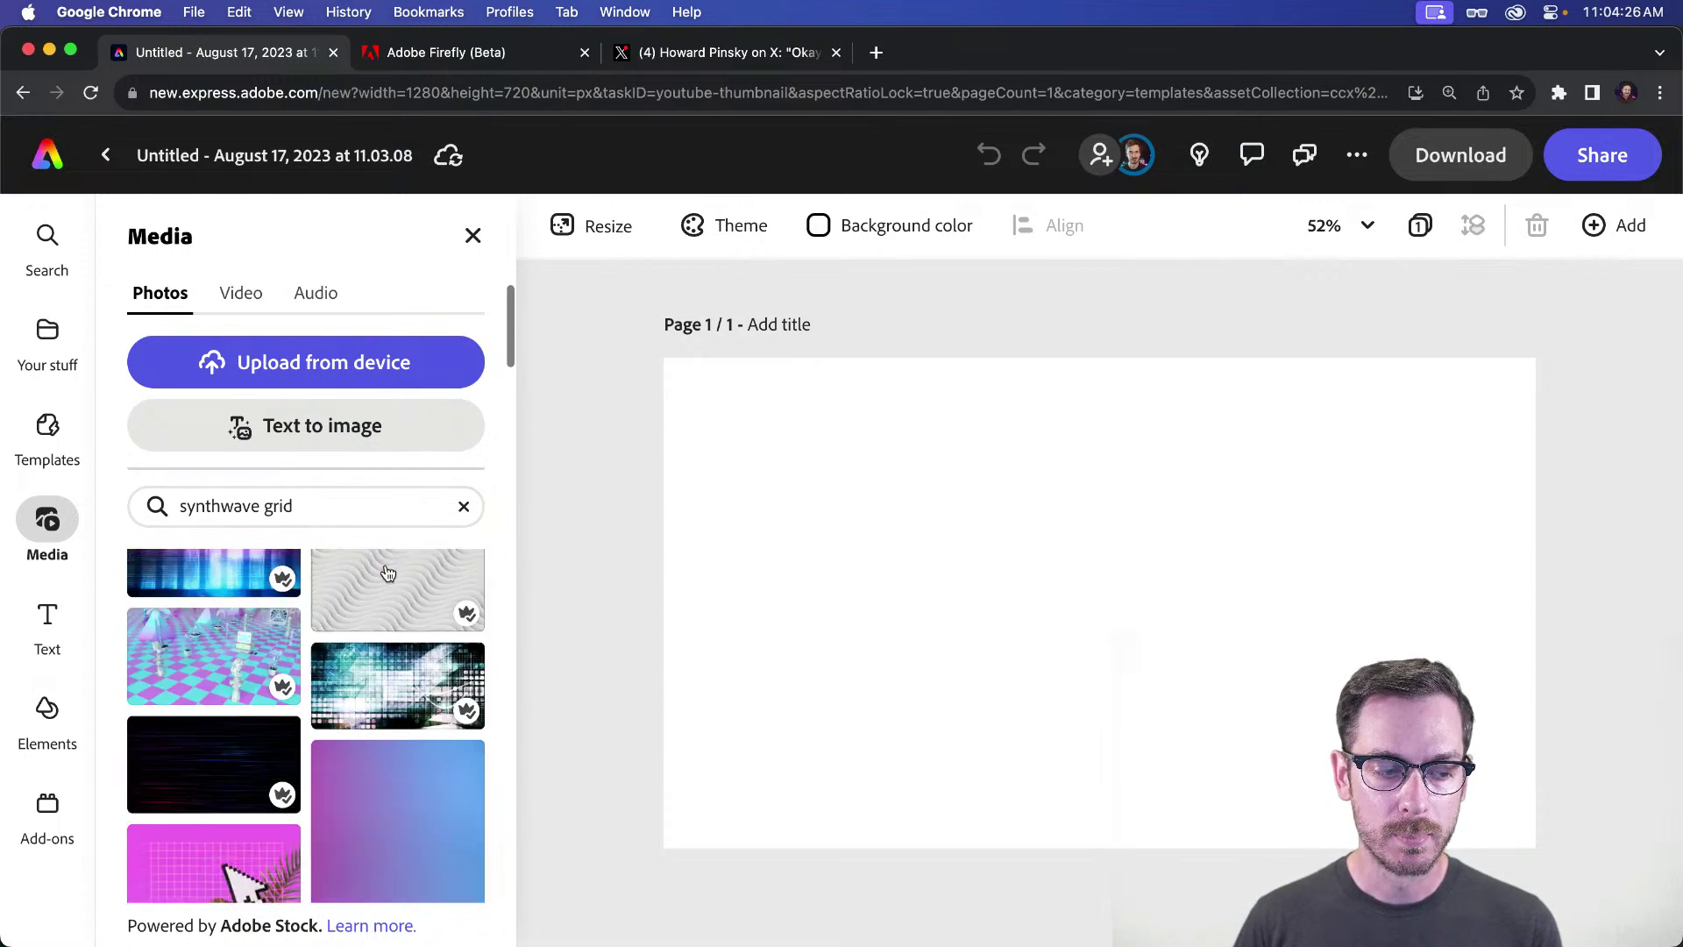
scroll(389, 572, "down", 10)
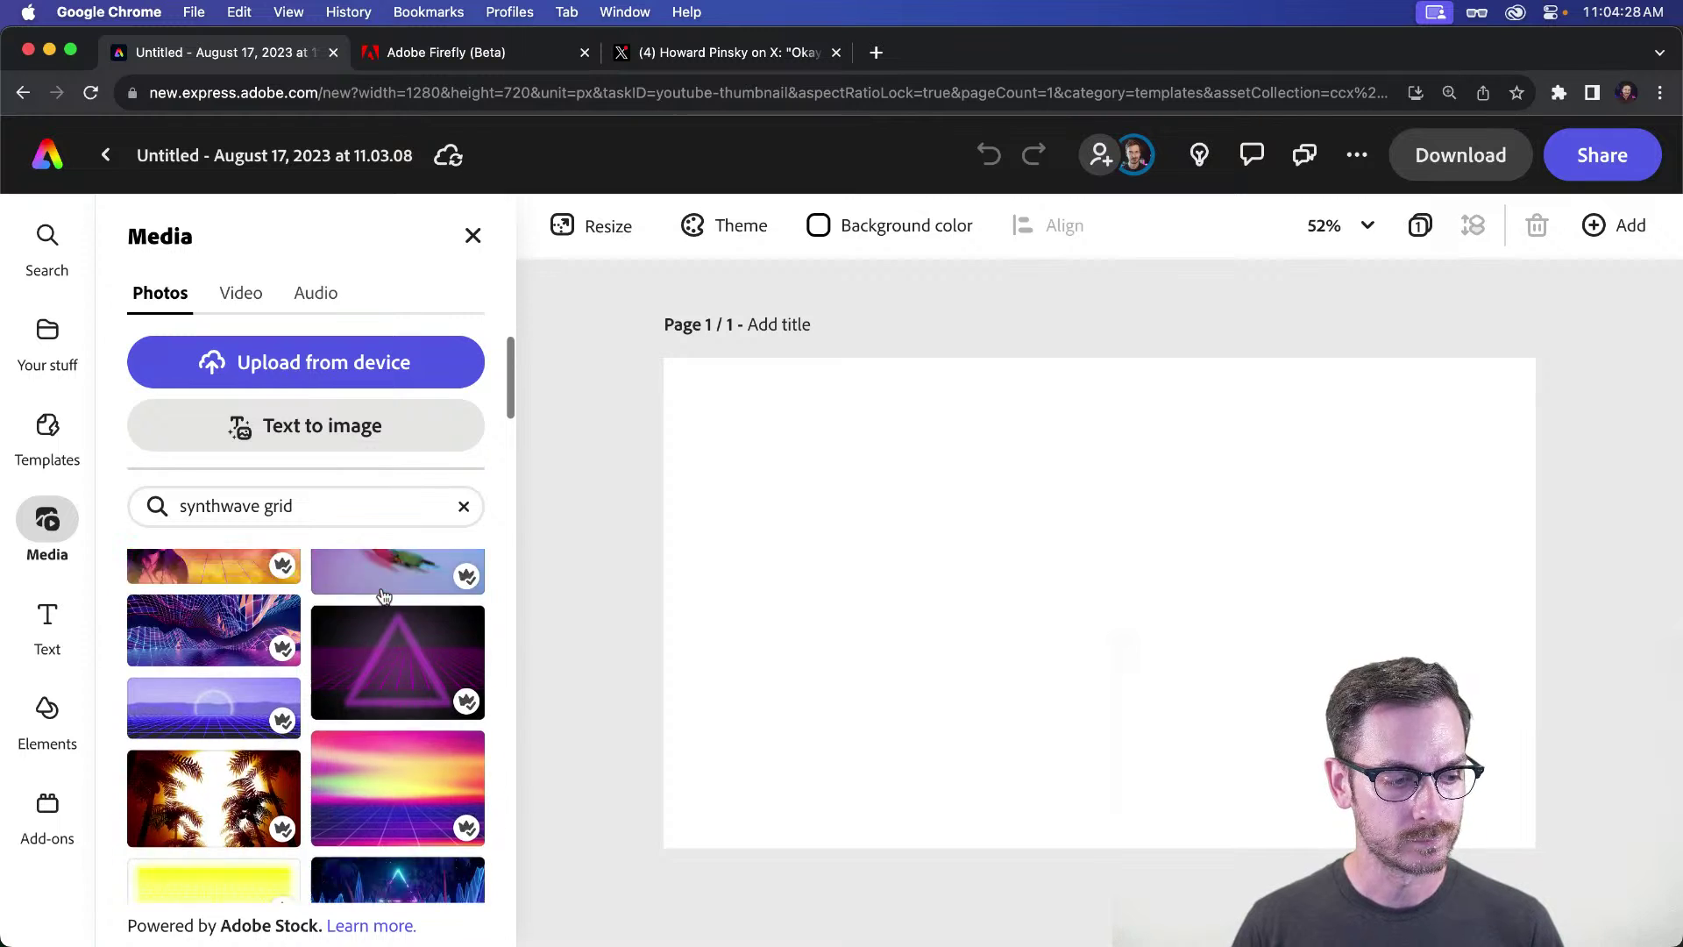
scroll(383, 596, "down", 10)
Step: Try the magenta grid photo with the pixel cursor as a background, enlarged to the page width
left_click(194, 702)
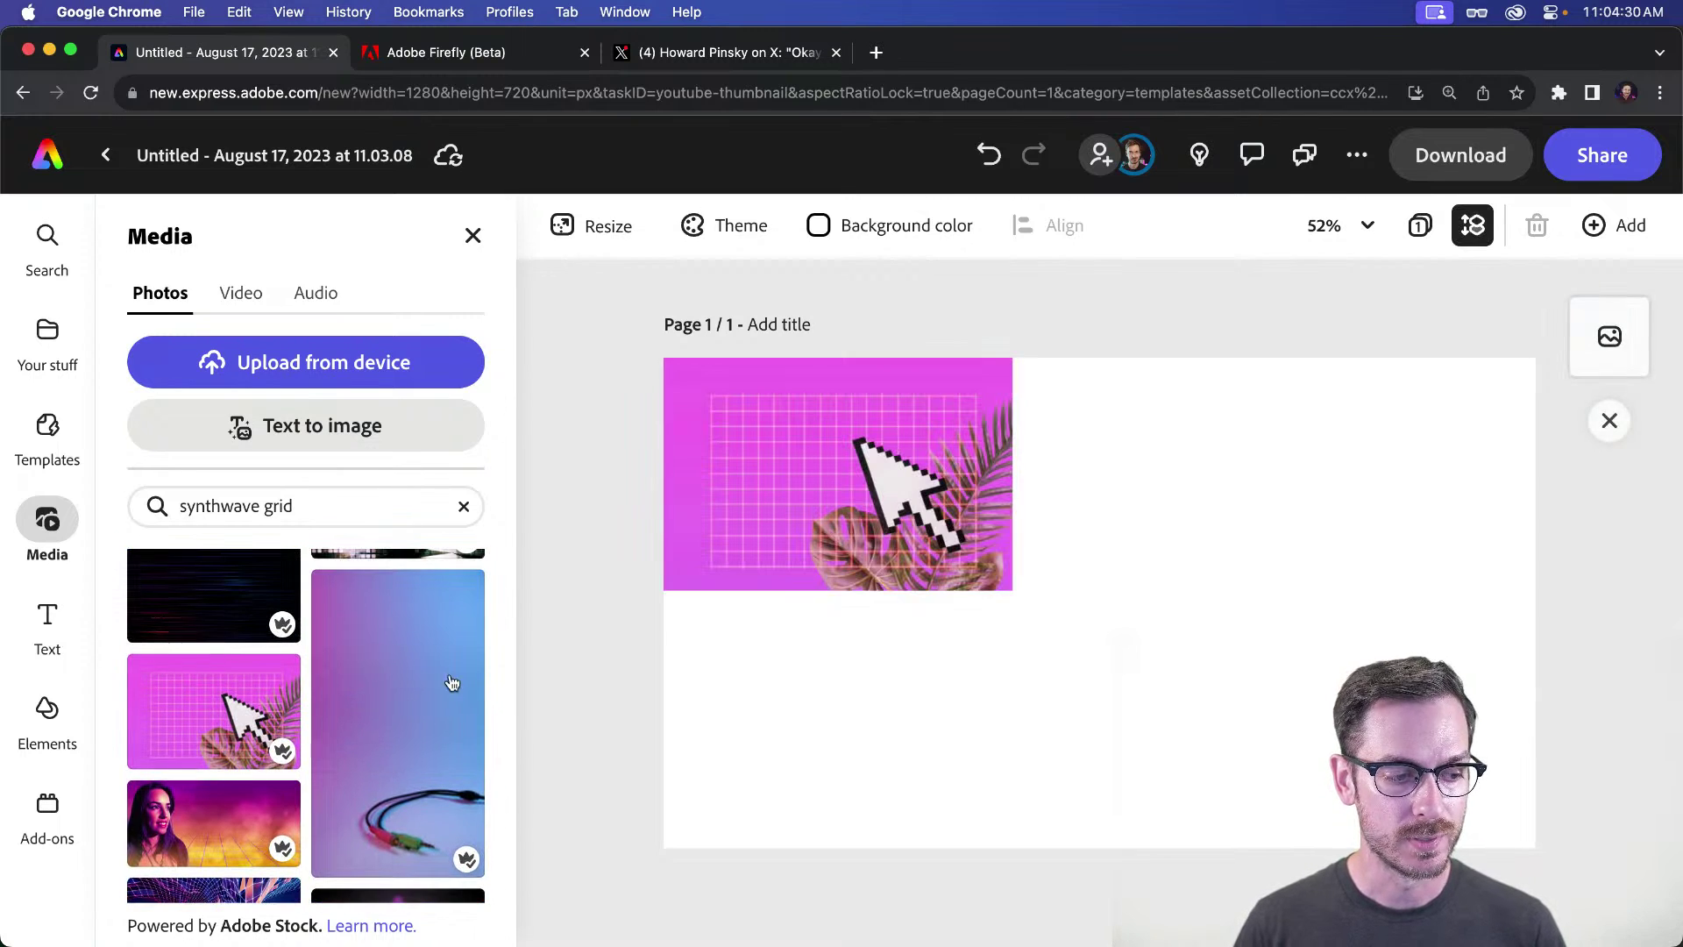
left_click(969, 557)
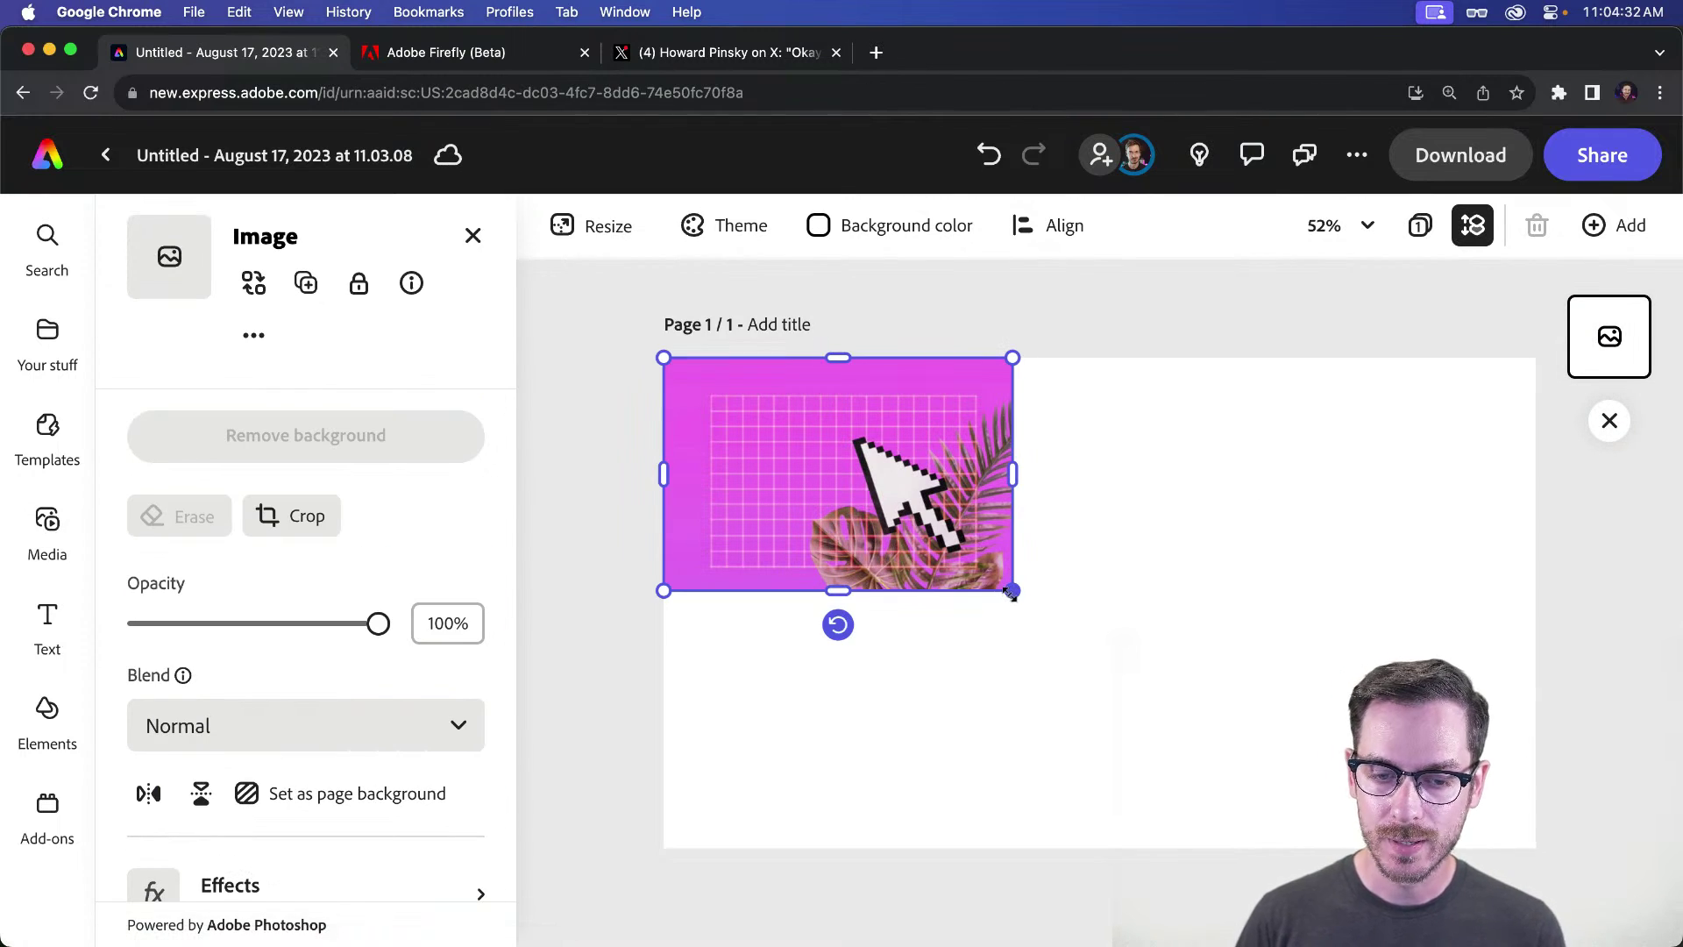
left_click_drag(1010, 593, 1576, 892)
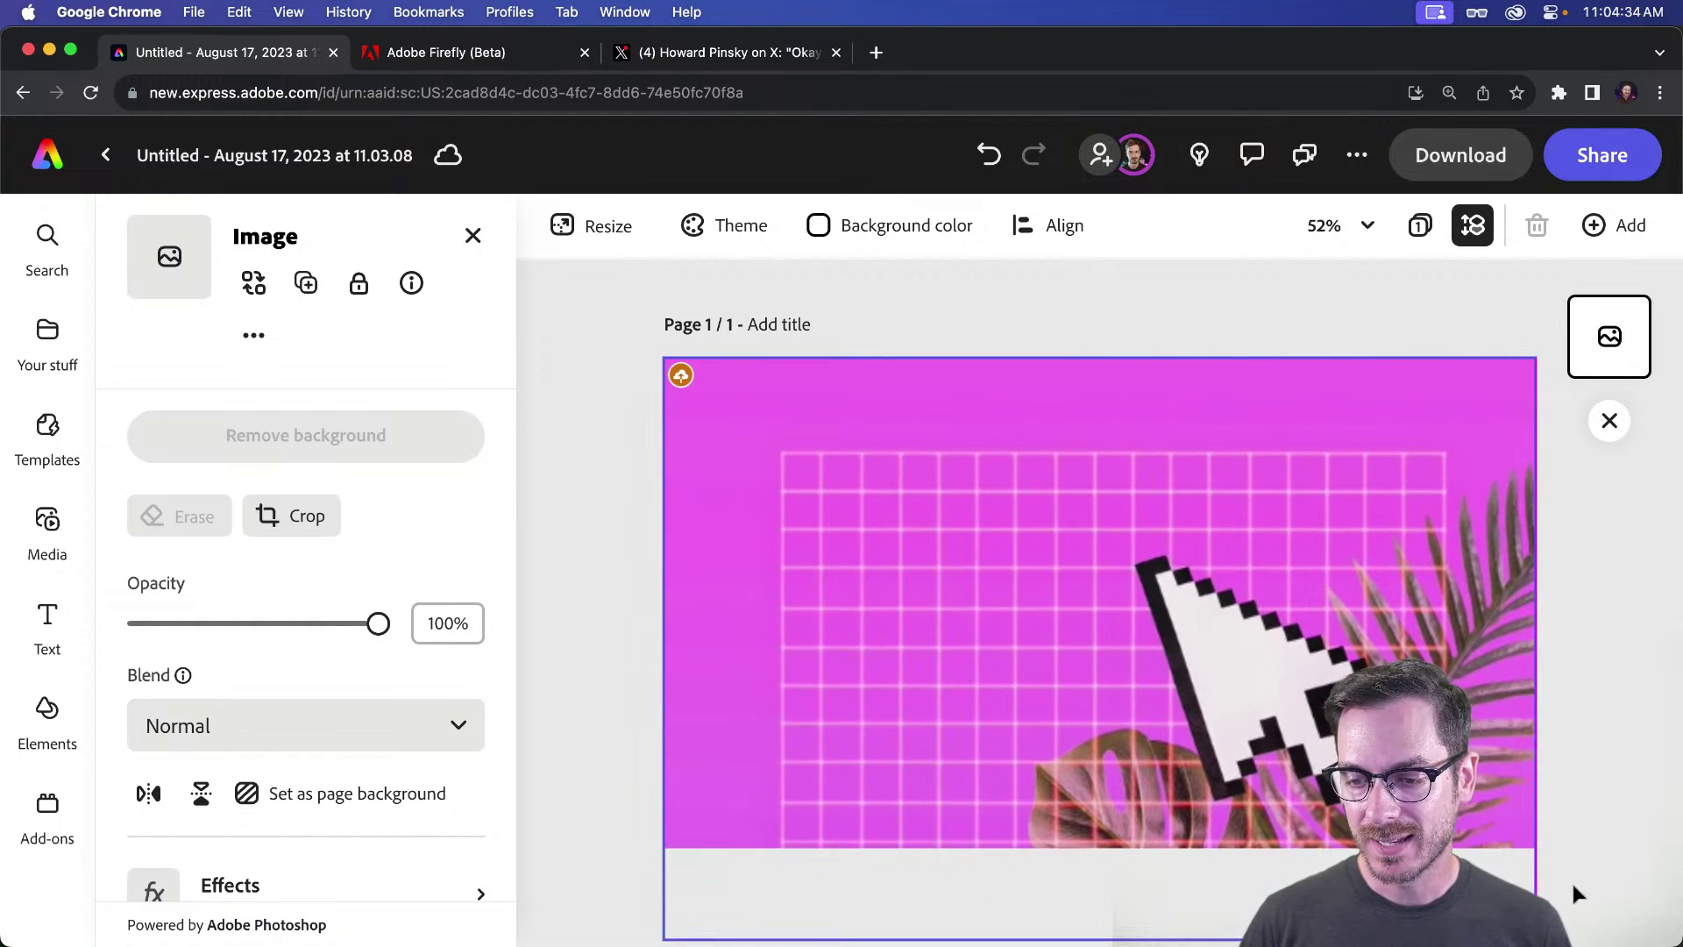
left_click_drag(1366, 706, 1357, 616)
Step: Add the photo with the glowing multicolour sky and purple grid floor, enlarge it to the page width and shift it up to fill the page
scroll(245, 572, "down", 10)
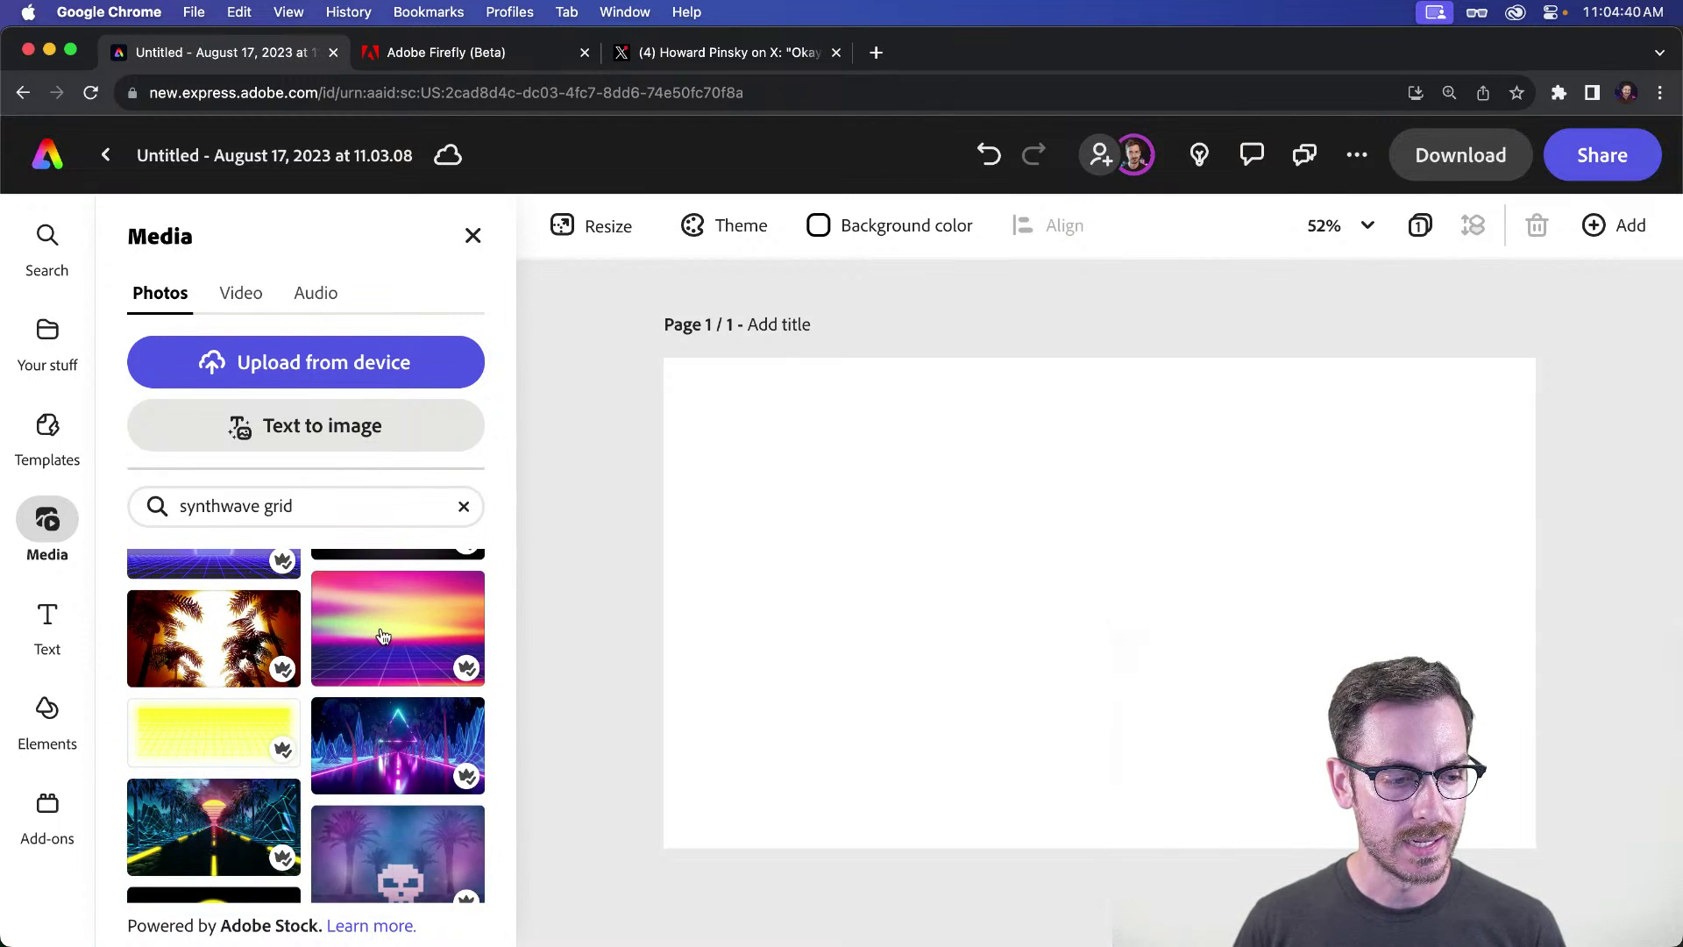
left_click(383, 636)
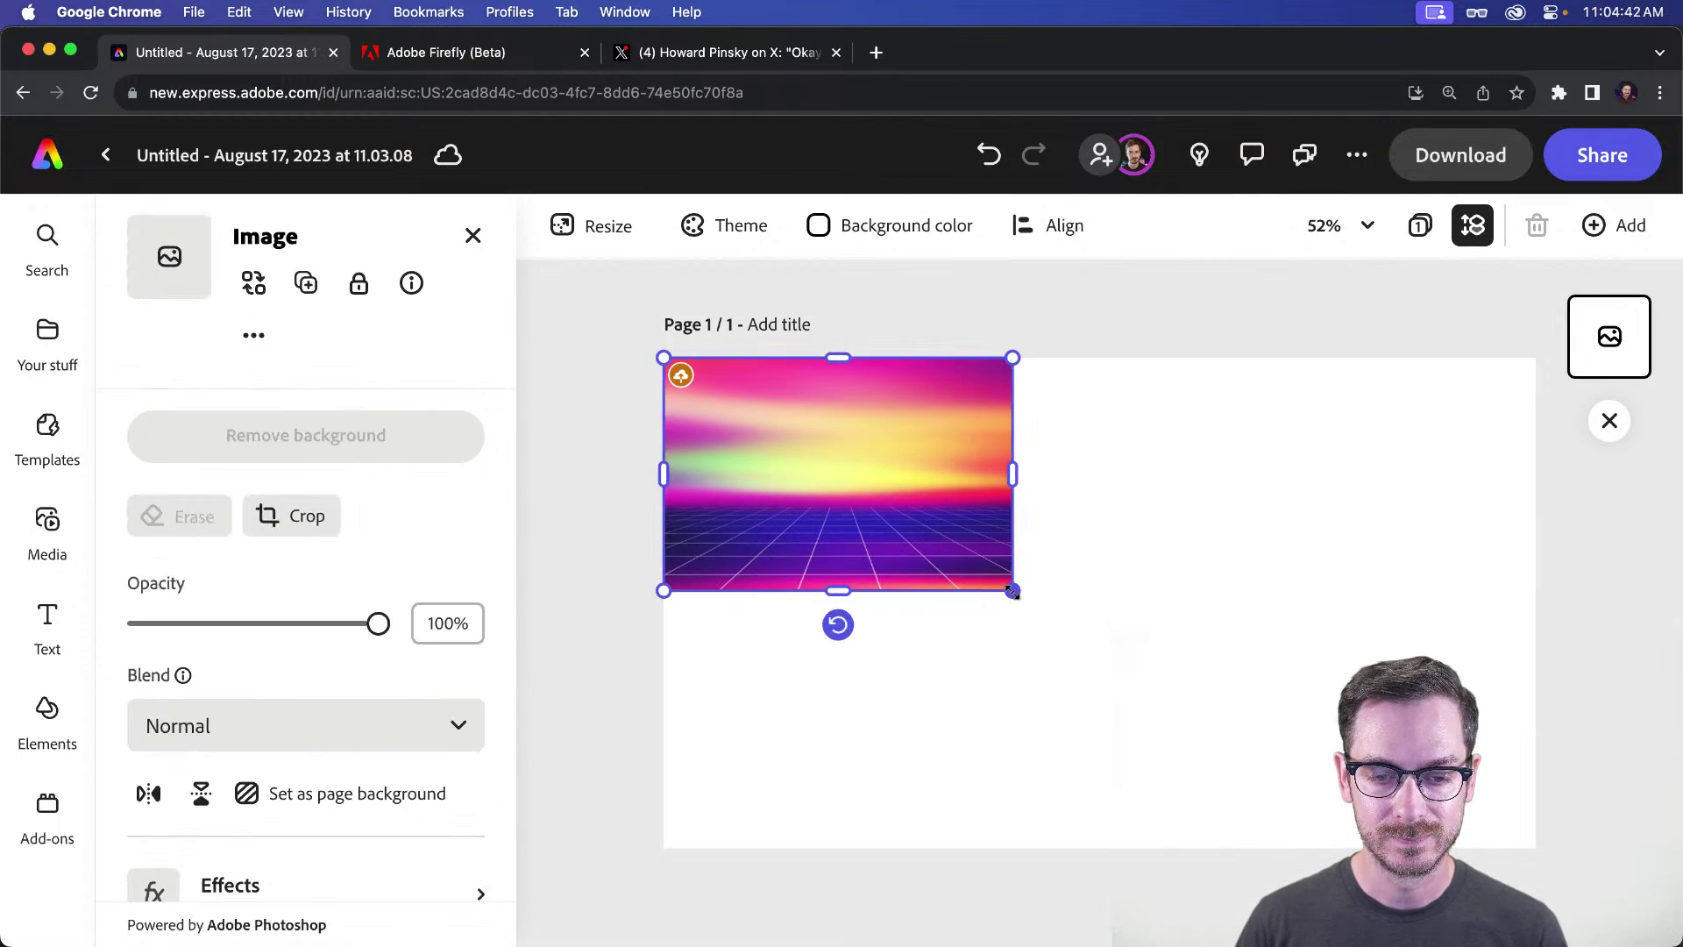
left_click_drag(1011, 590, 1536, 937)
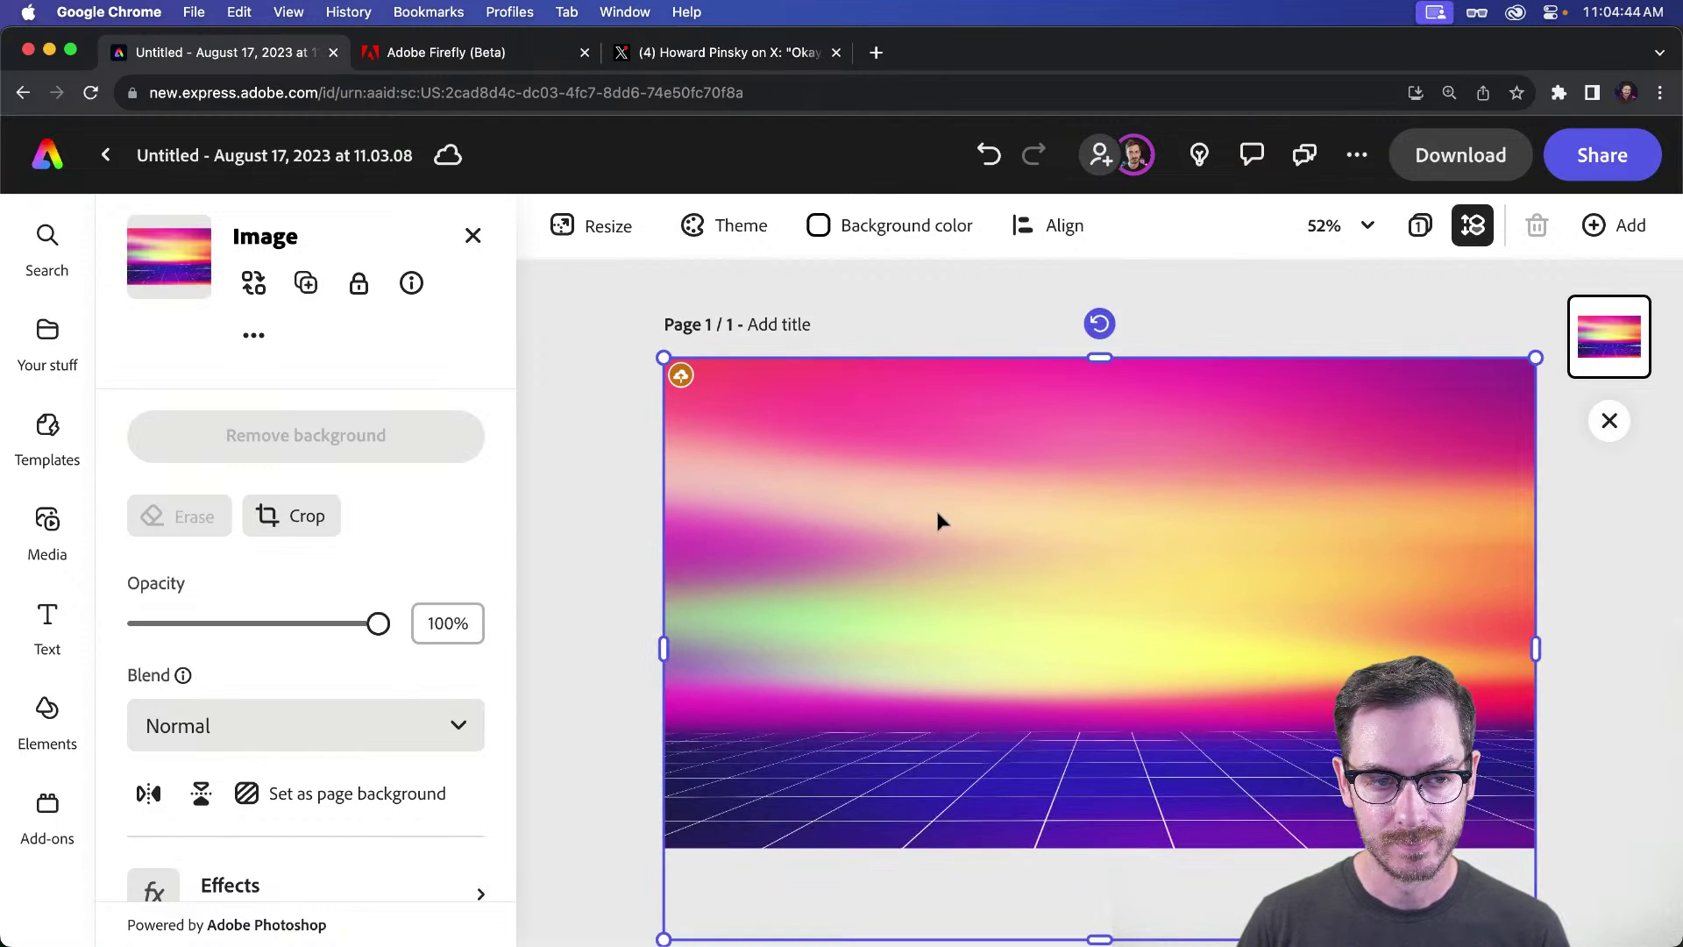
mouse_move(935, 506)
left_mouse_down()
mouse_move(932, 418)
mouse_move(937, 432)
left_mouse_up()
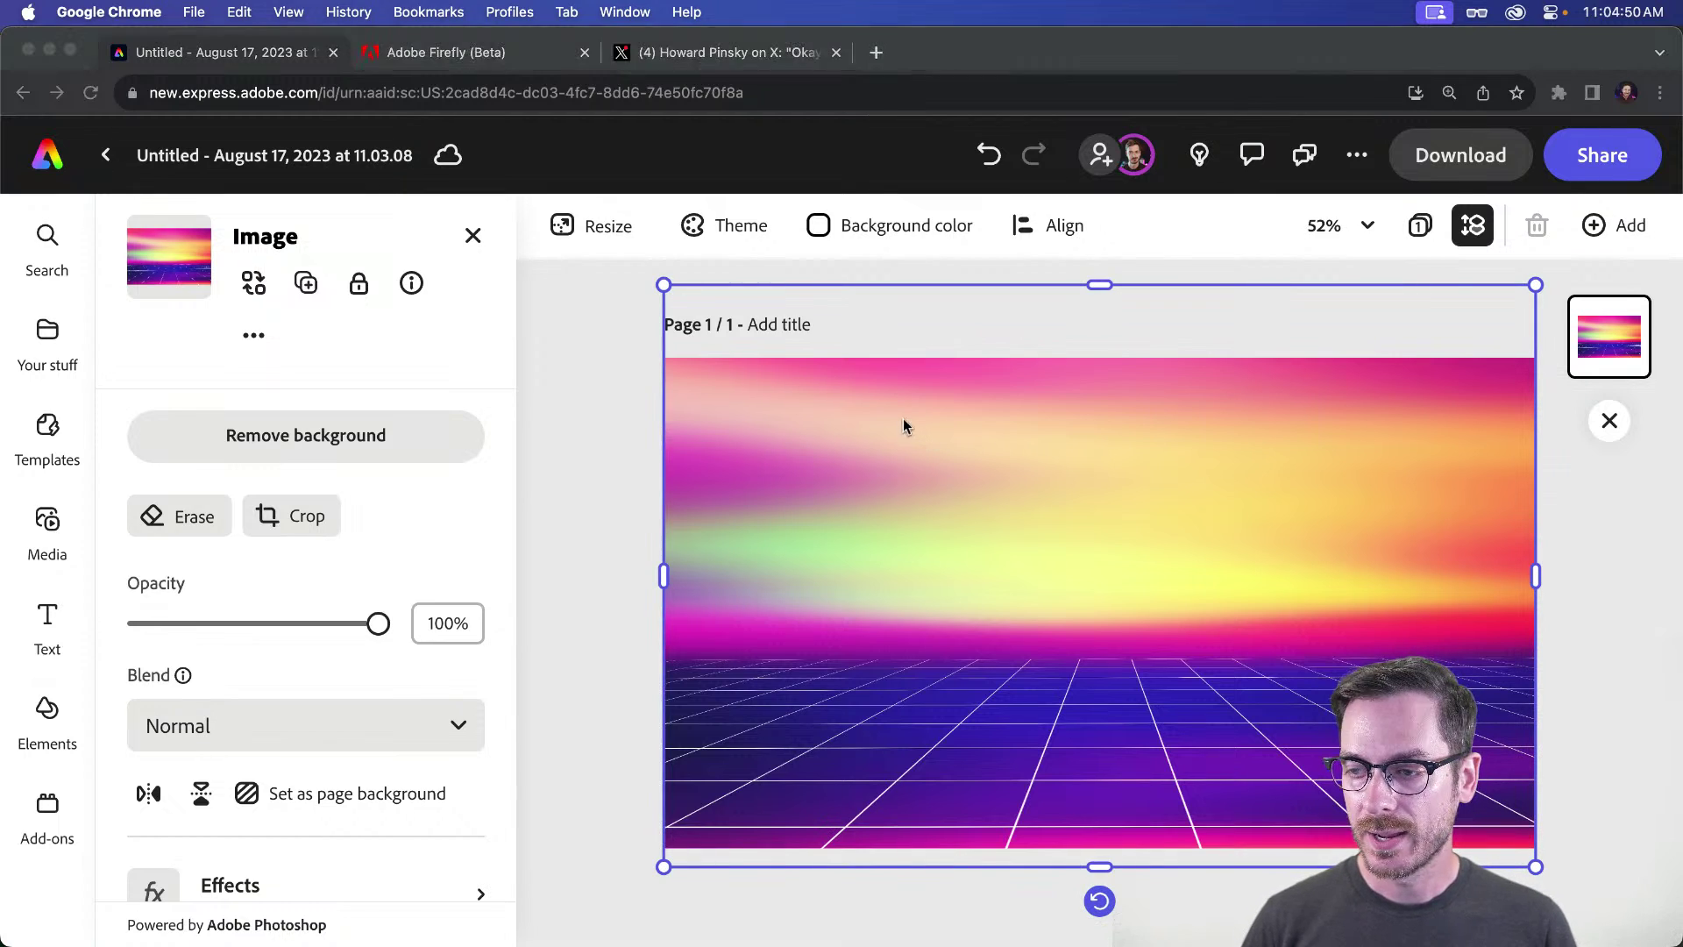
Step: Preview maxresdefault.jpg in Finder and place it in the lower-right corner of the Adobe Express thumbnail in Chrome
key("super+Tab")
key("space")
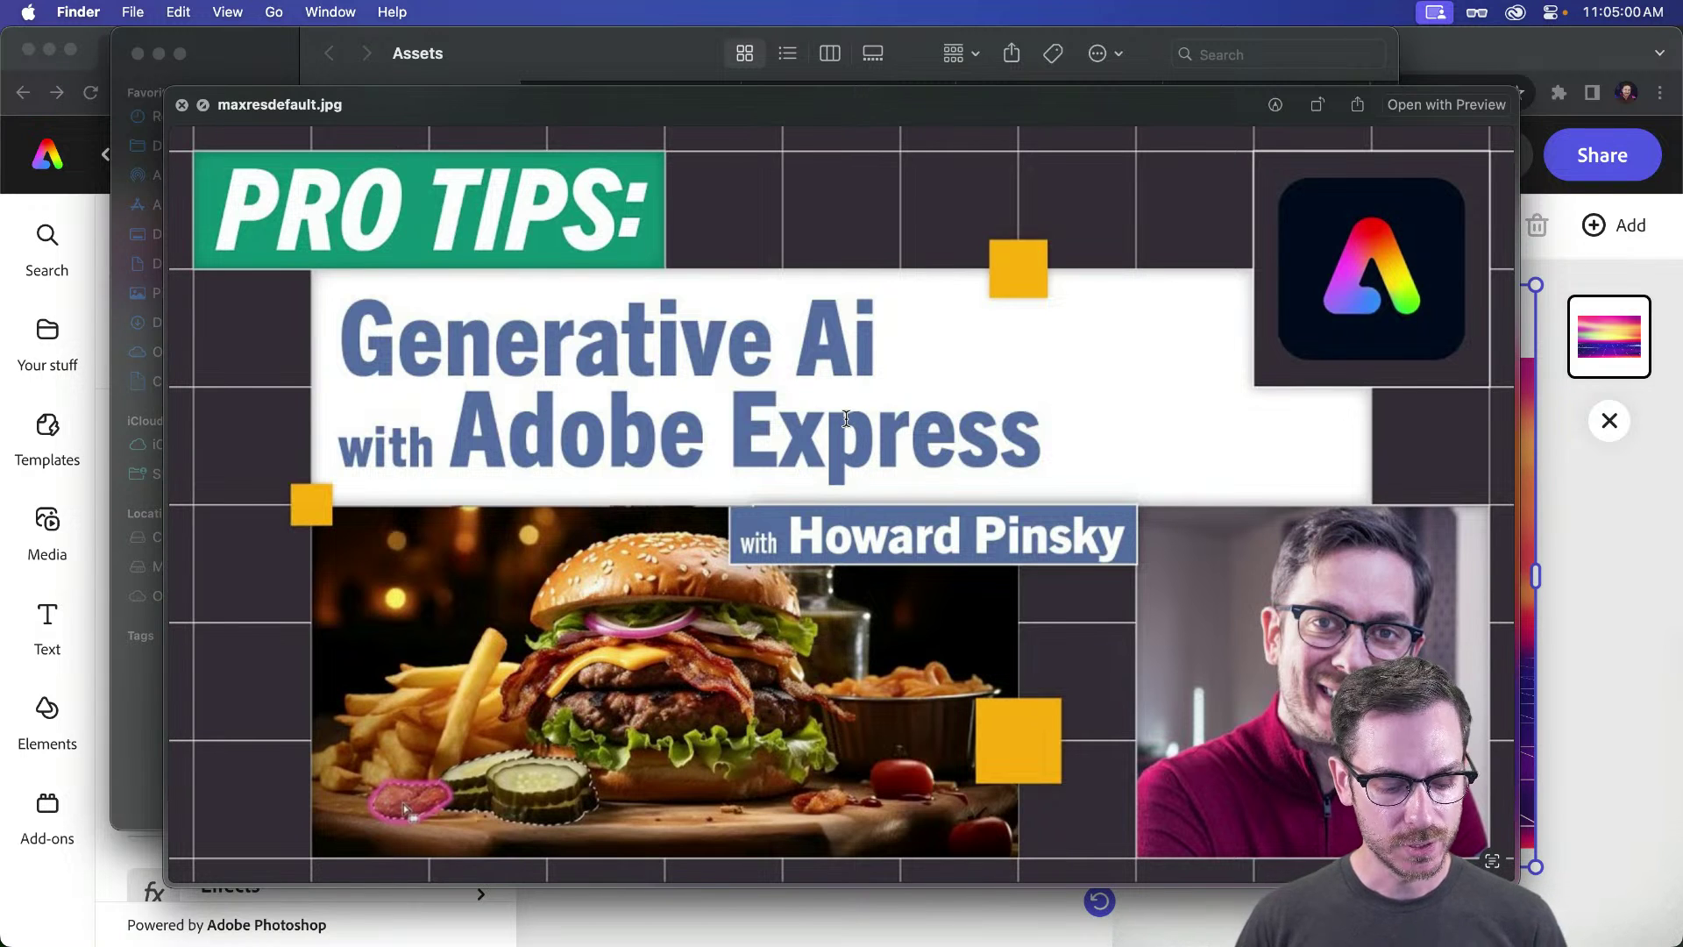
left_click_drag(375, 217, 594, 470)
key("space")
left_click_drag(851, 311, 1232, 682)
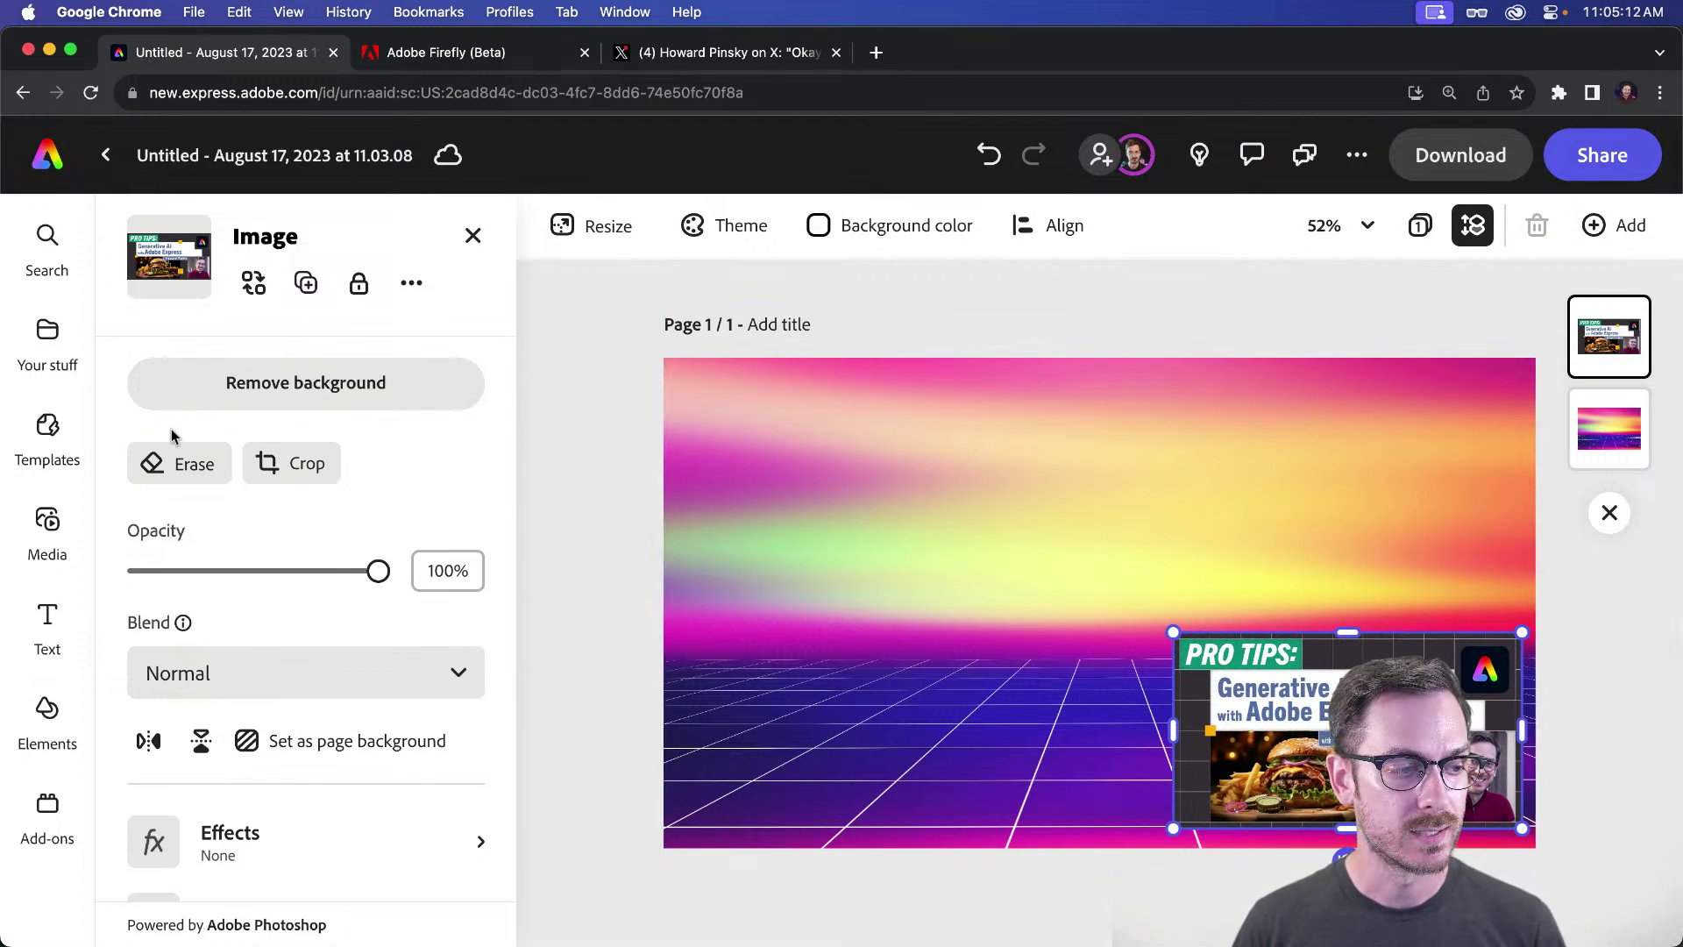
Step: Look through the ready-made text designs and add a plain text box reading "PRO TIPS:" to the page
left_click(49, 618)
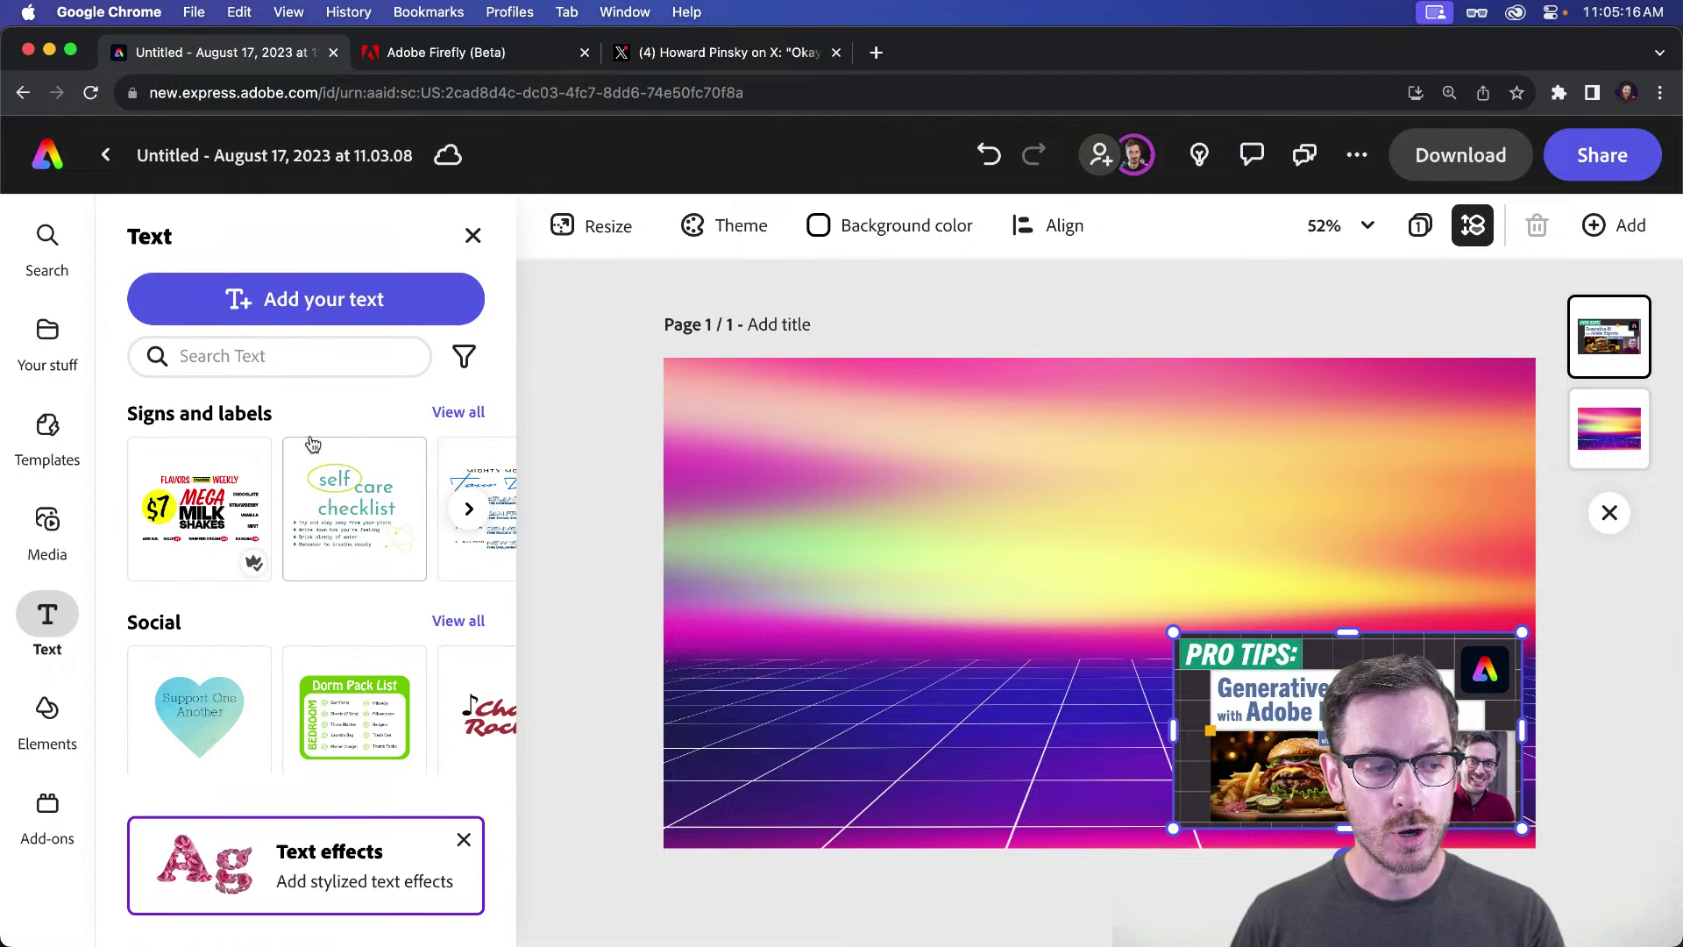
scroll(338, 675, "down", 3)
scroll(338, 680, "down", 5)
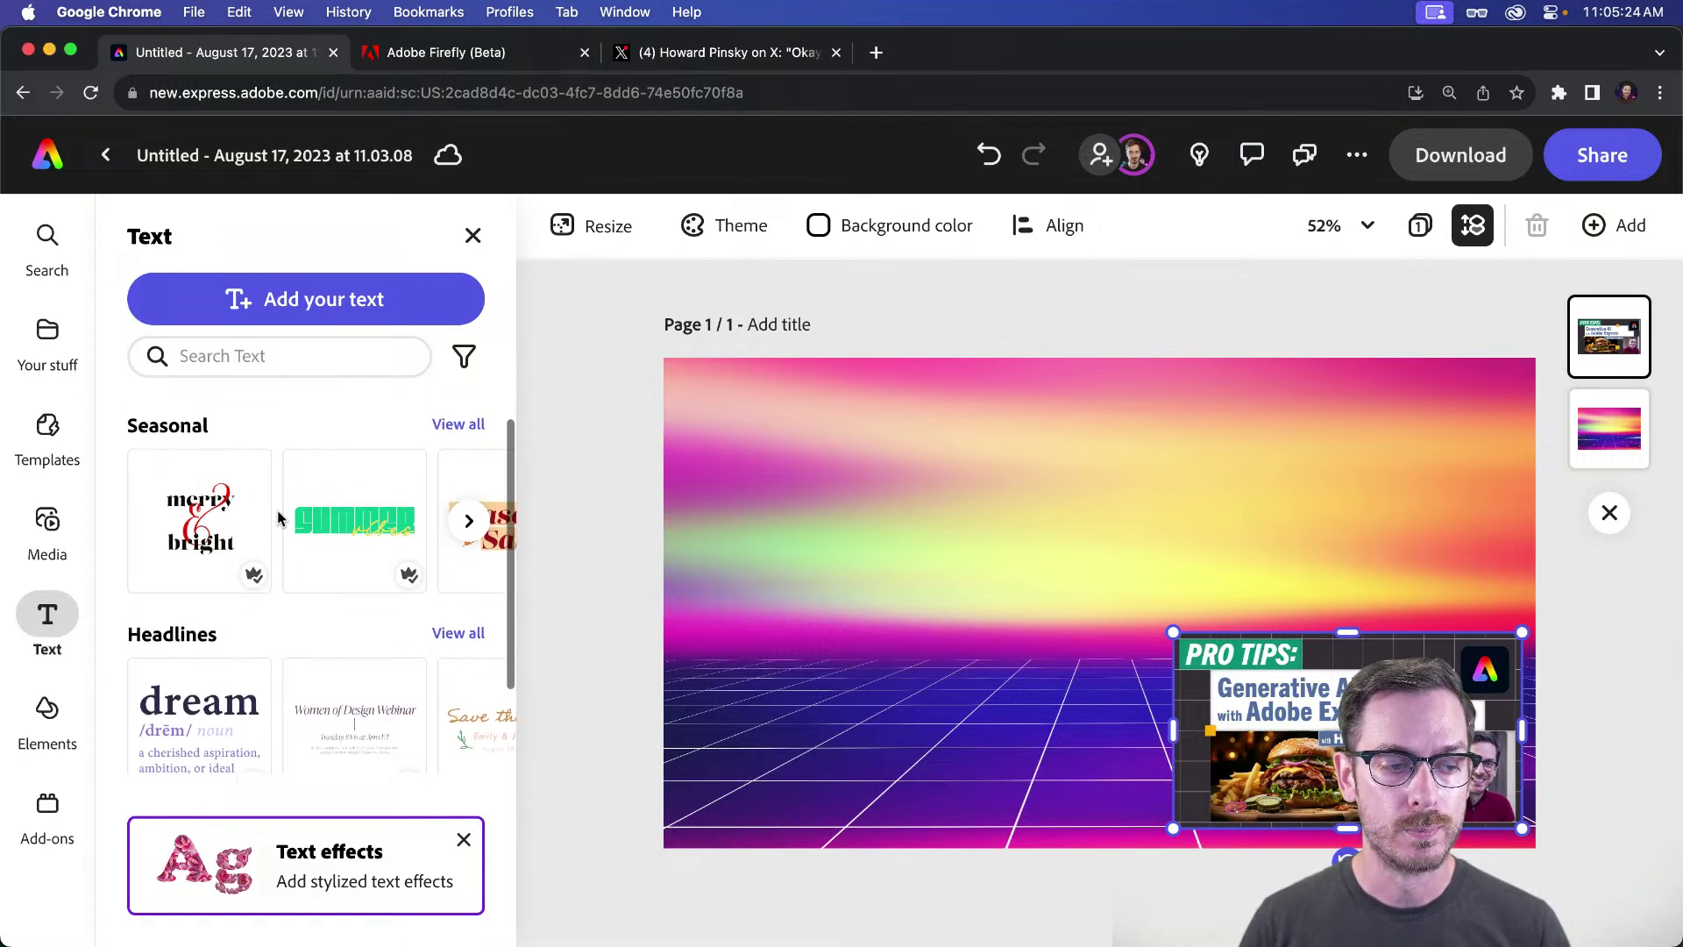
scroll(281, 513, "down", 5)
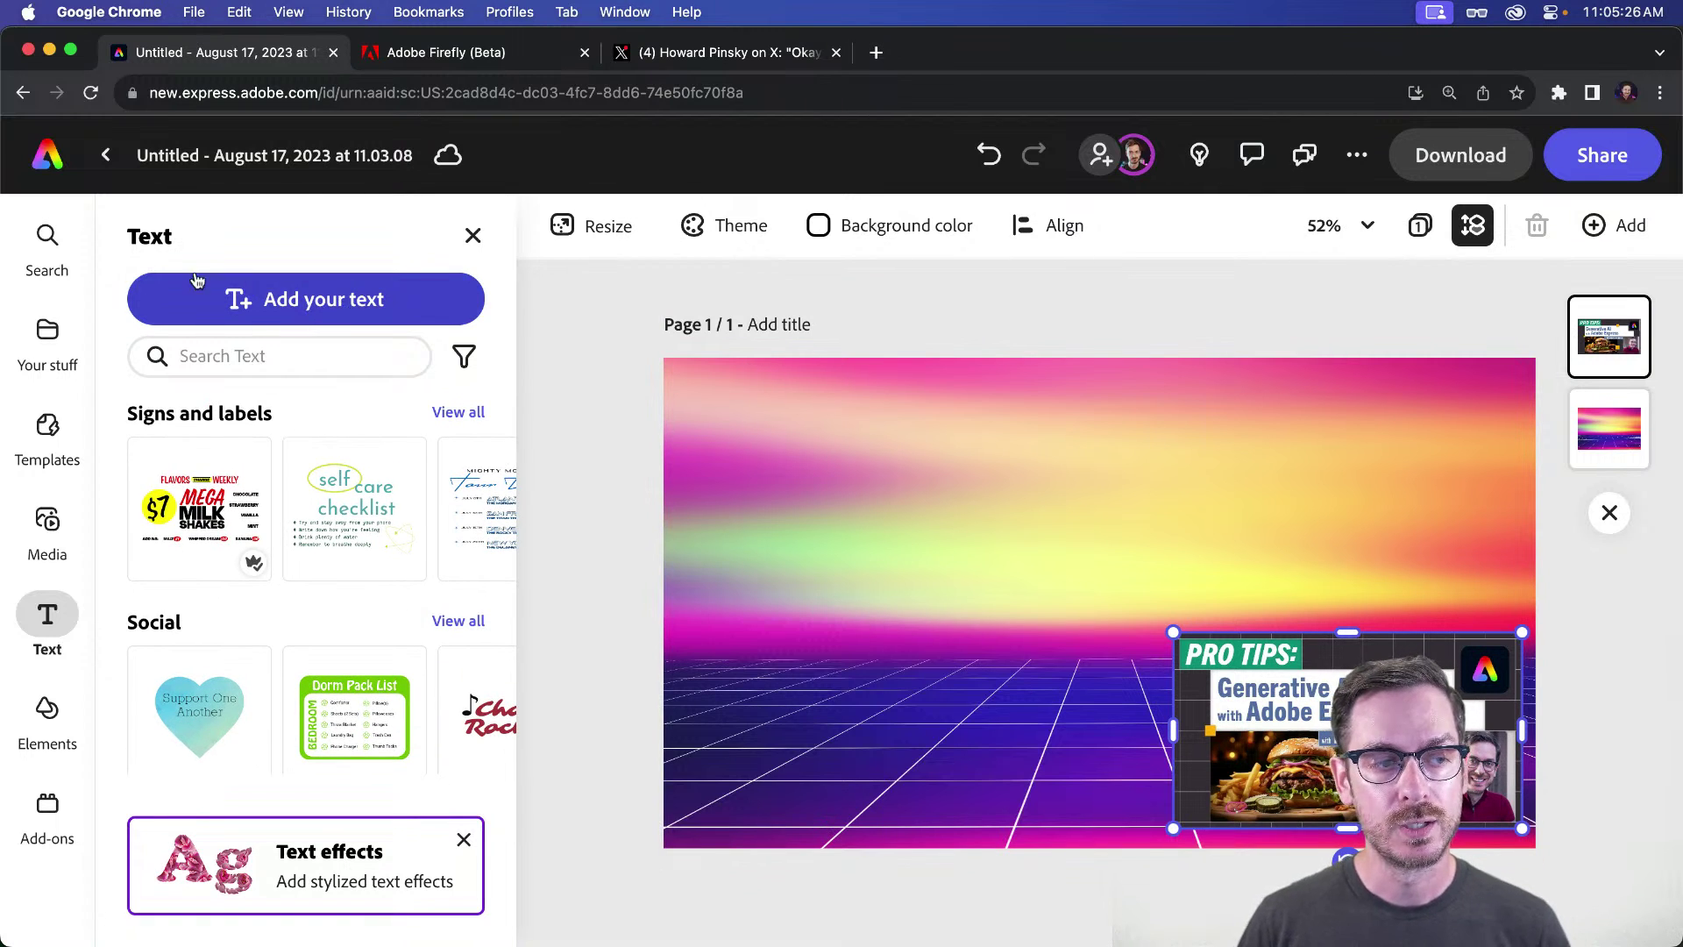
left_click(328, 294)
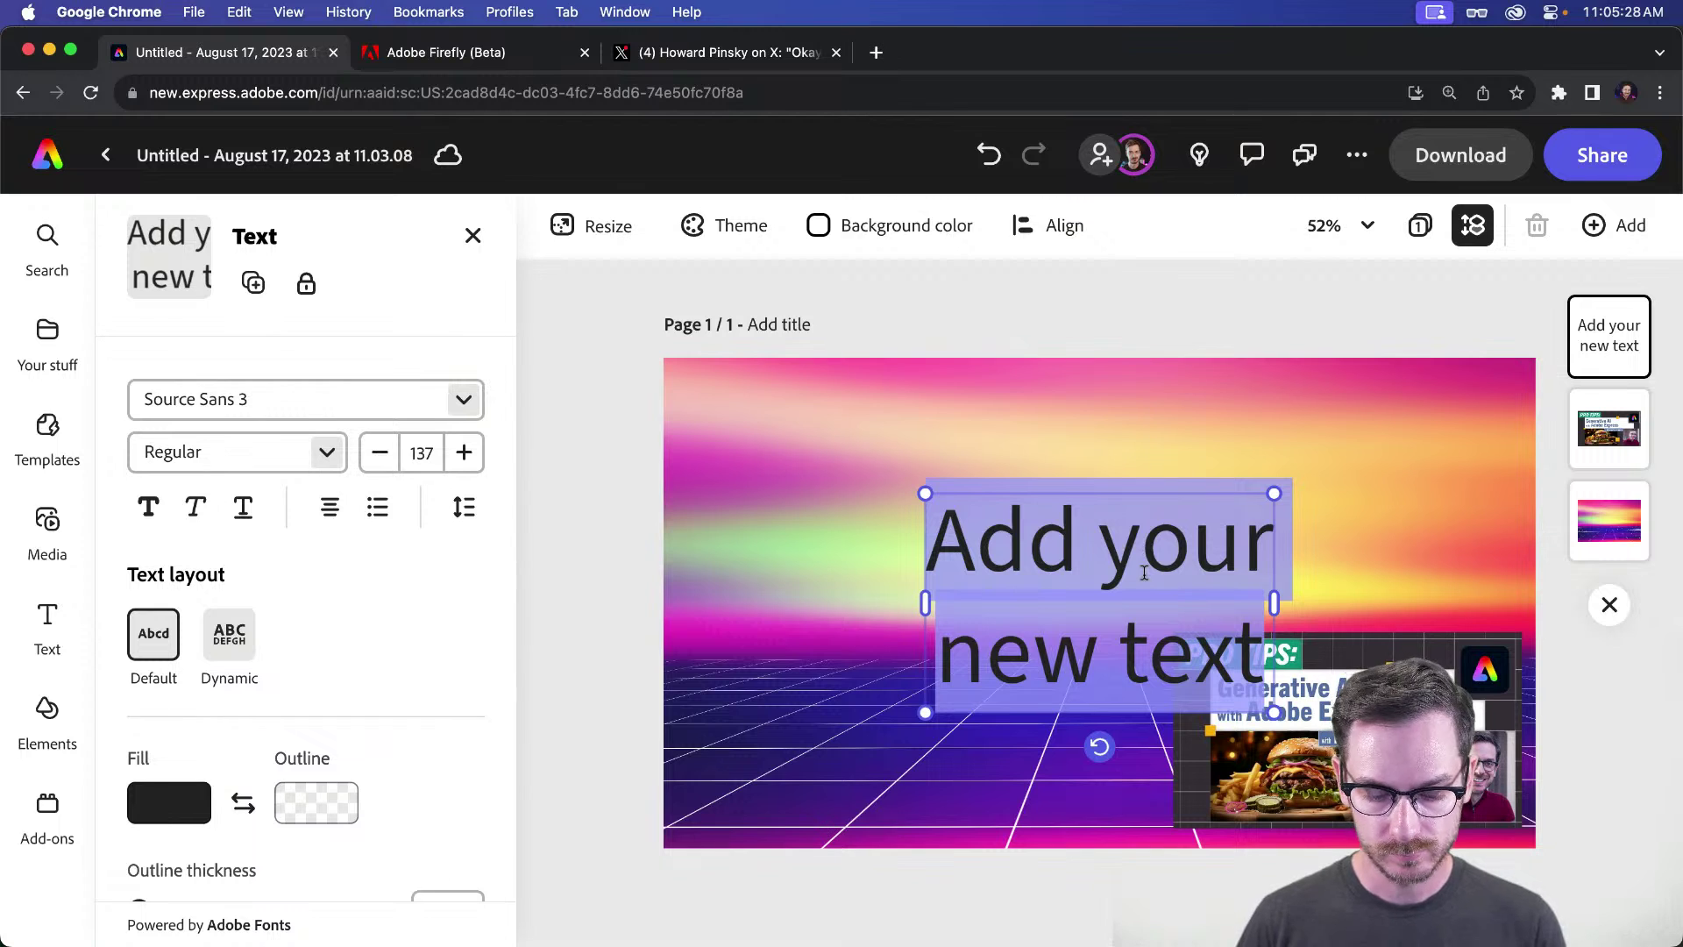
type("PTO")
key("BackSpace")
key("BackSpace")
key("BackSpace")
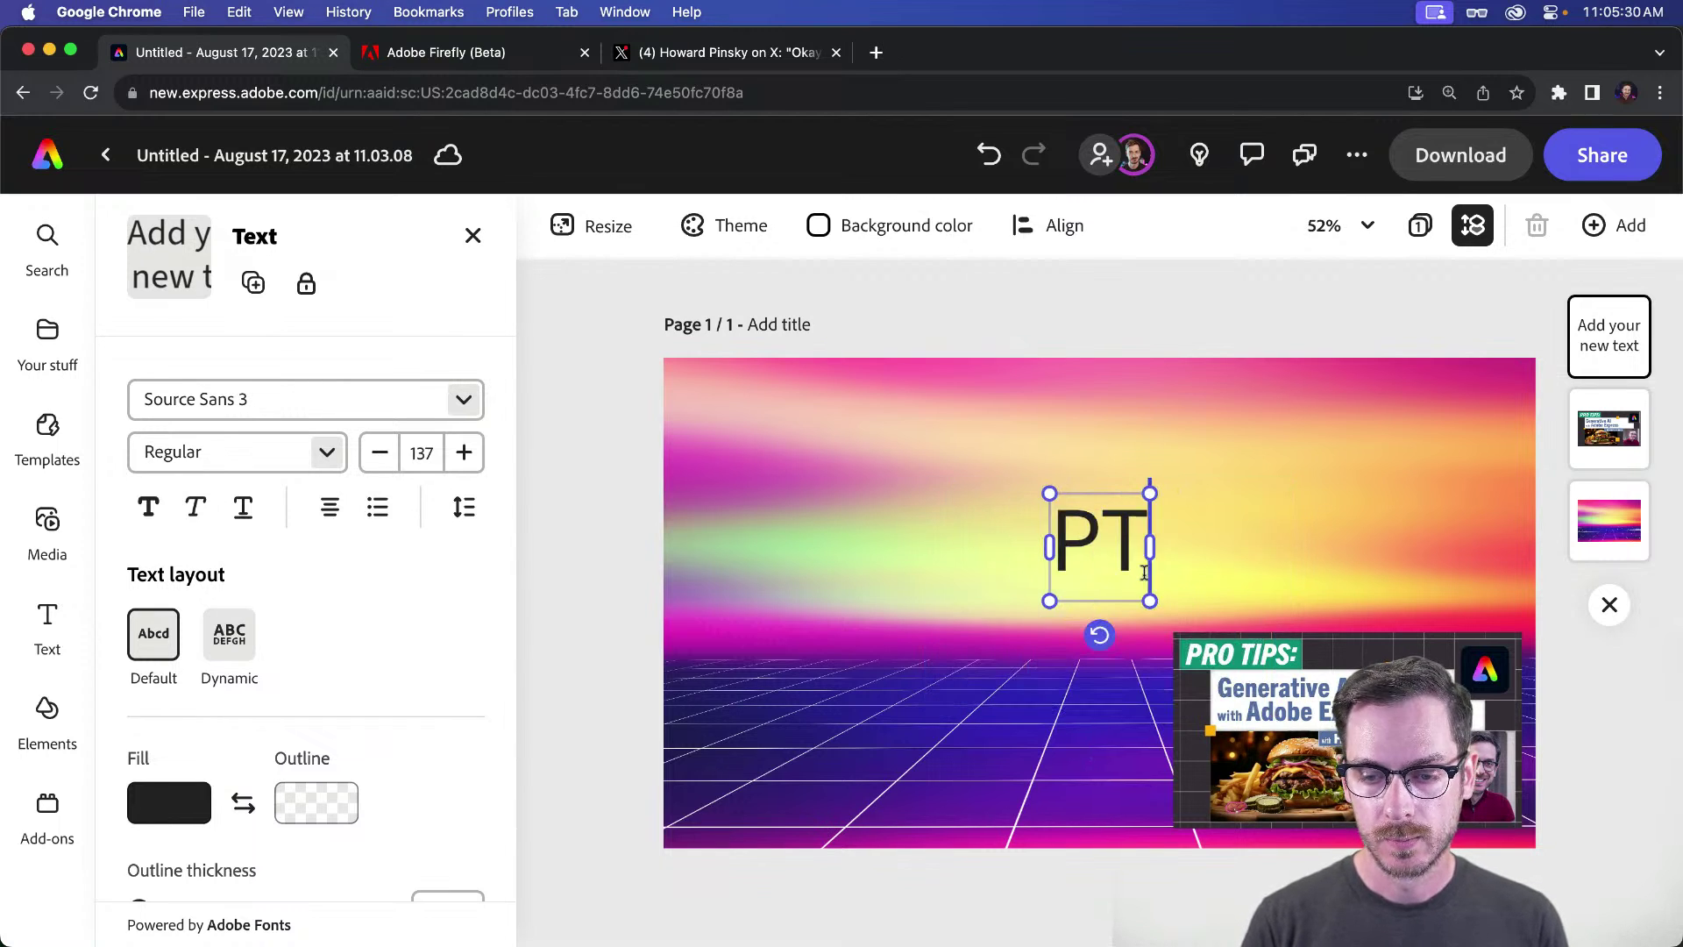
type("PRO")
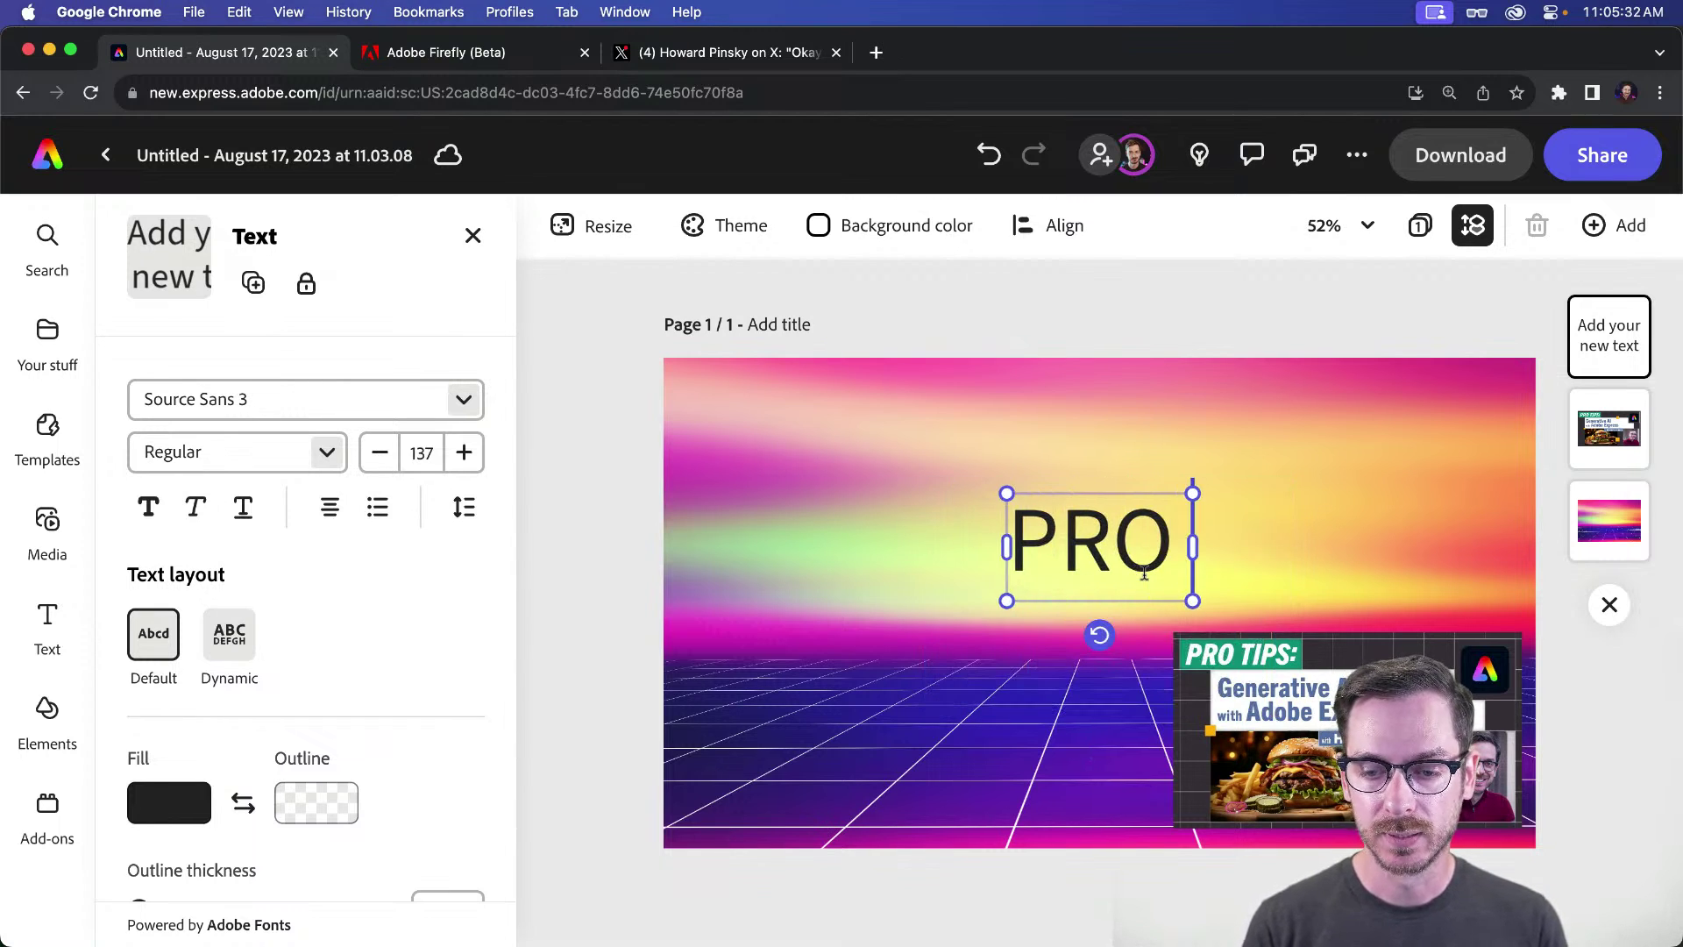
type(" TIPS:")
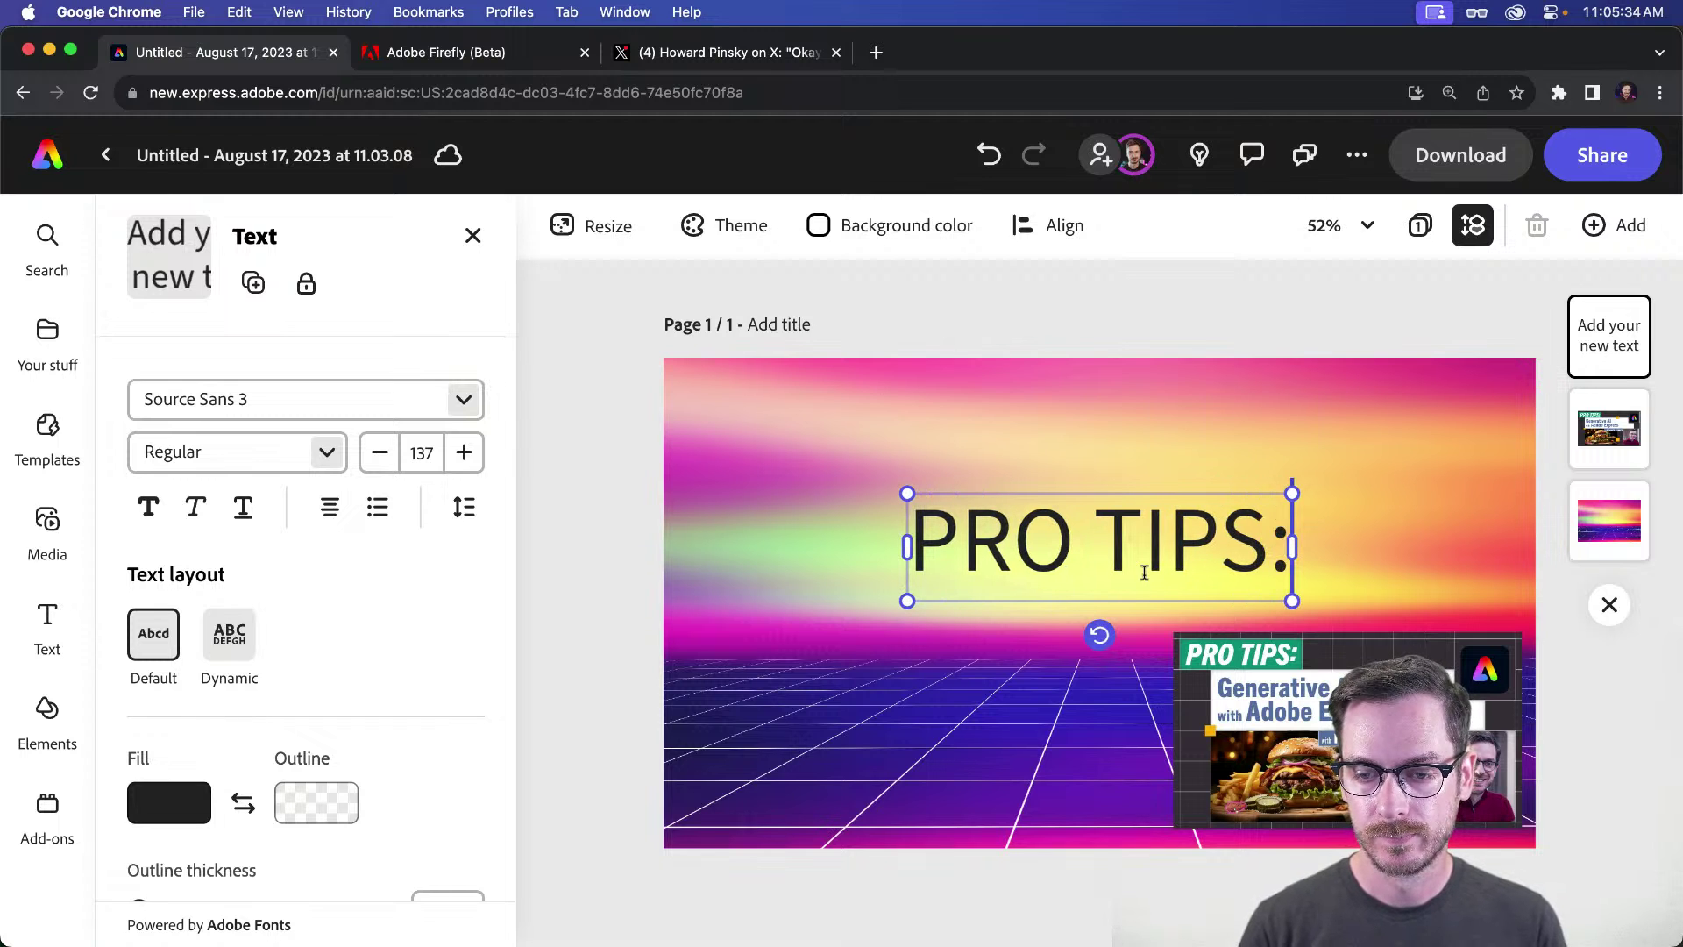
Step: Move the "PRO TIPS:" text to the upper-left area of the page and set its fill to white
left_click_drag(1086, 534, 838, 404)
scroll(197, 722, "down", 5)
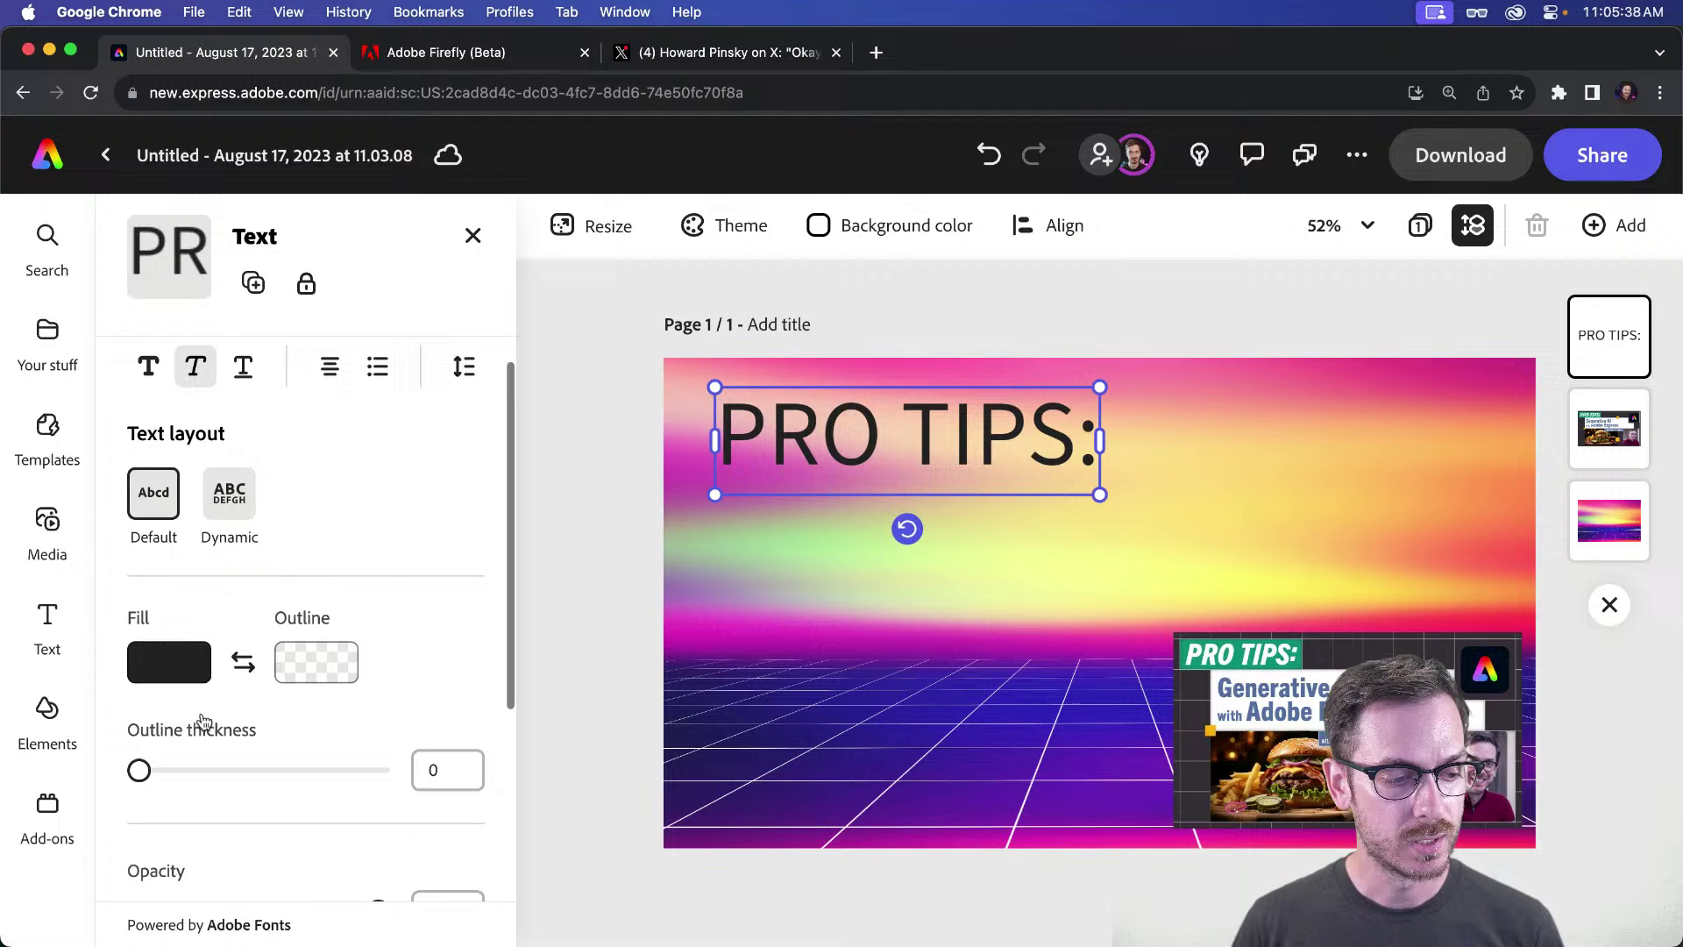
left_click(175, 664)
left_click(330, 390)
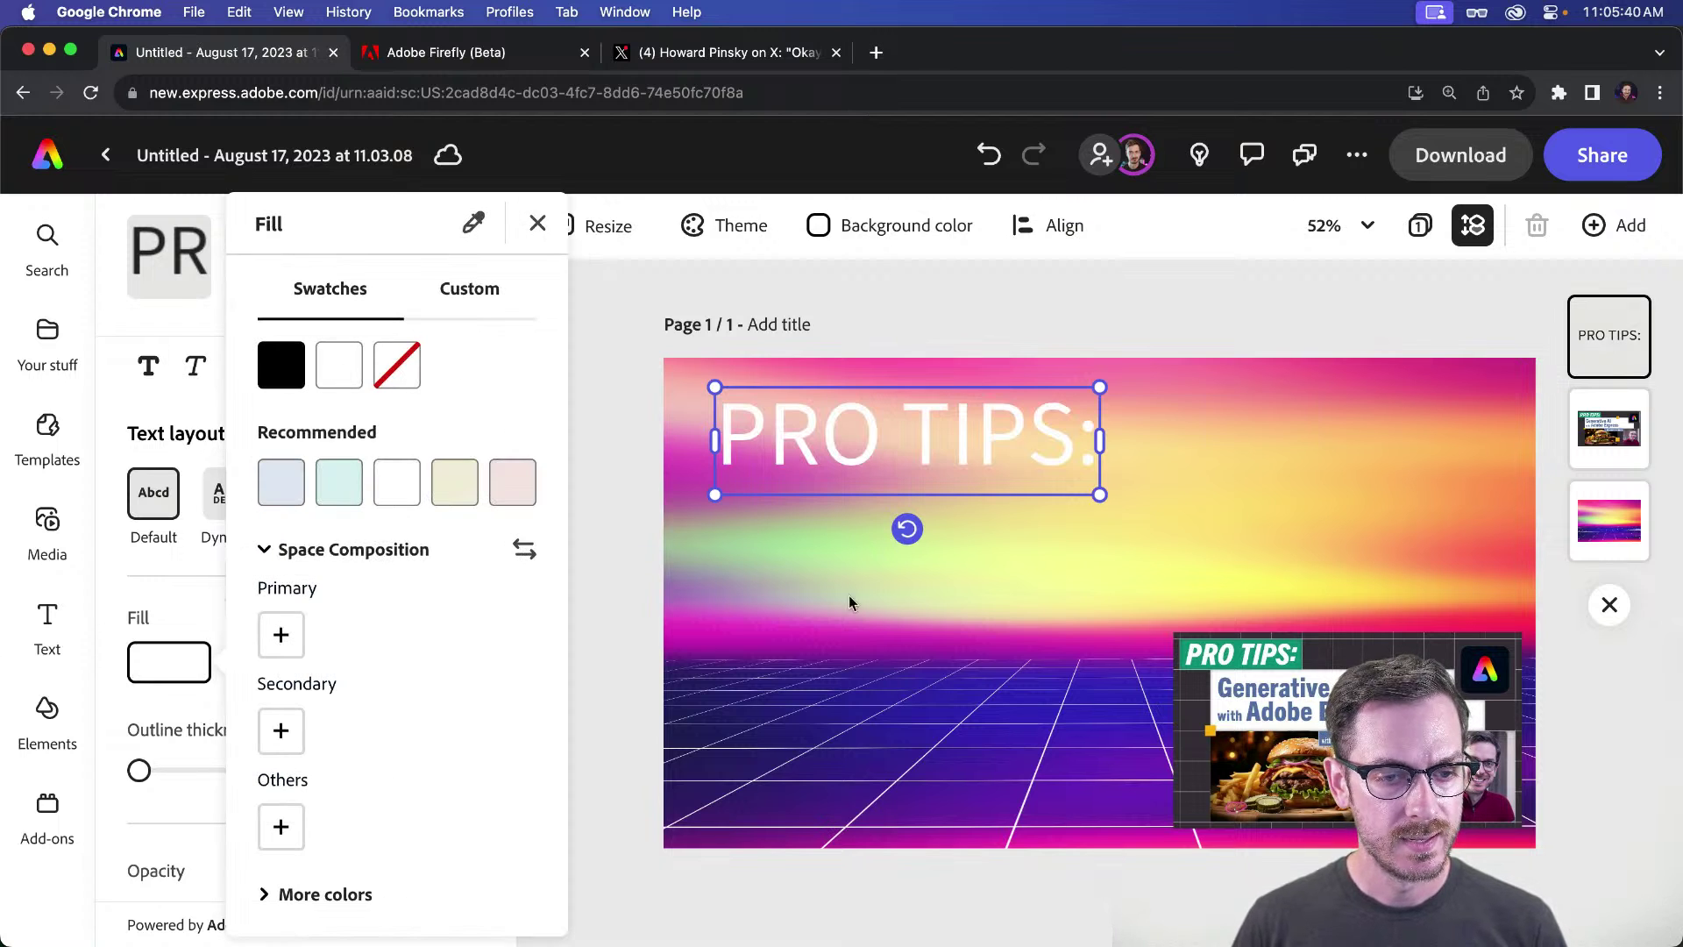
left_click(877, 489)
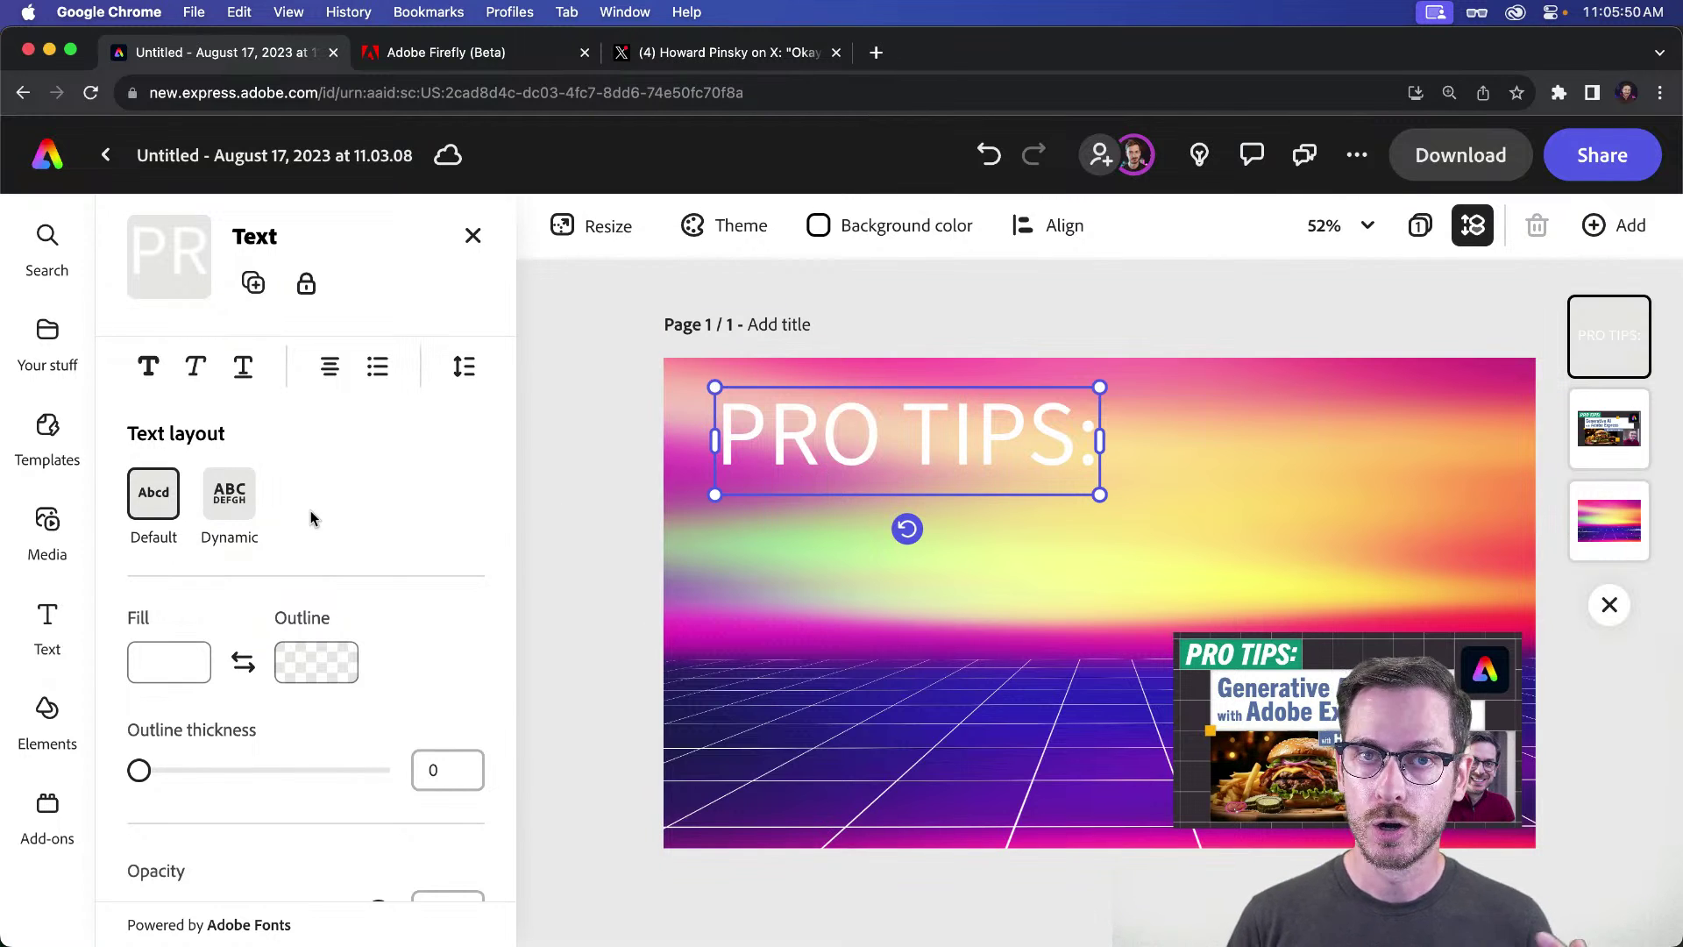
Step: Apply the bold recommended font Heebo Black to the "PRO TIPS:" text
scroll(318, 527, "down", 5)
scroll(318, 521, "down", 3)
scroll(319, 521, "up", 7)
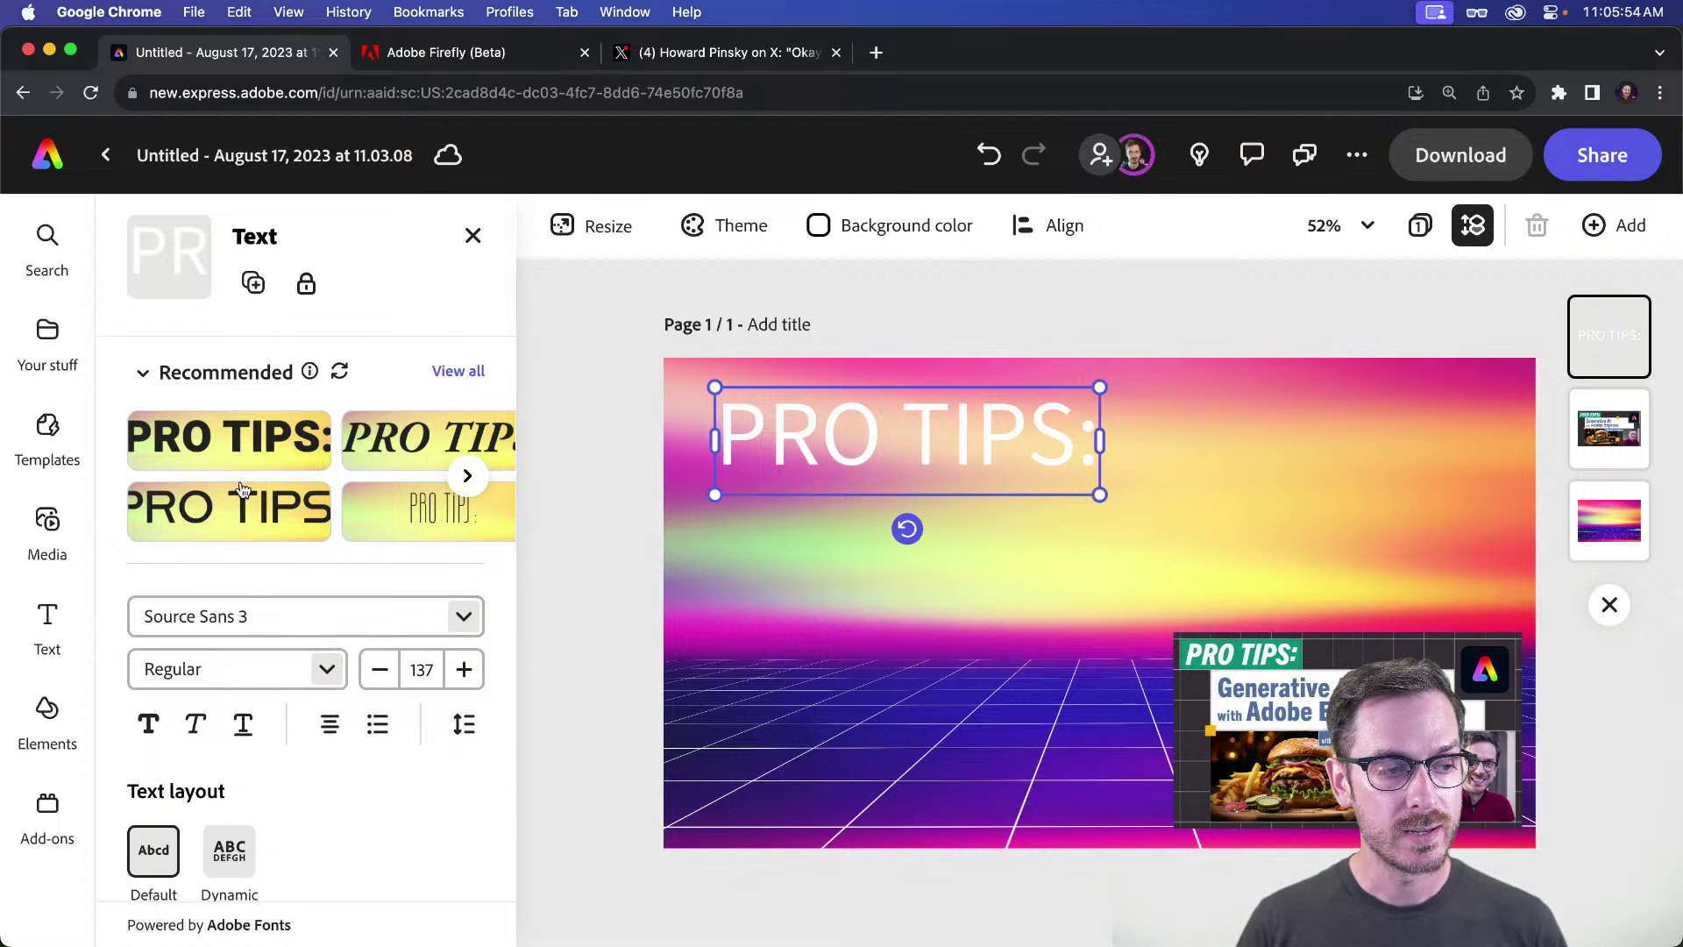
left_click(241, 450)
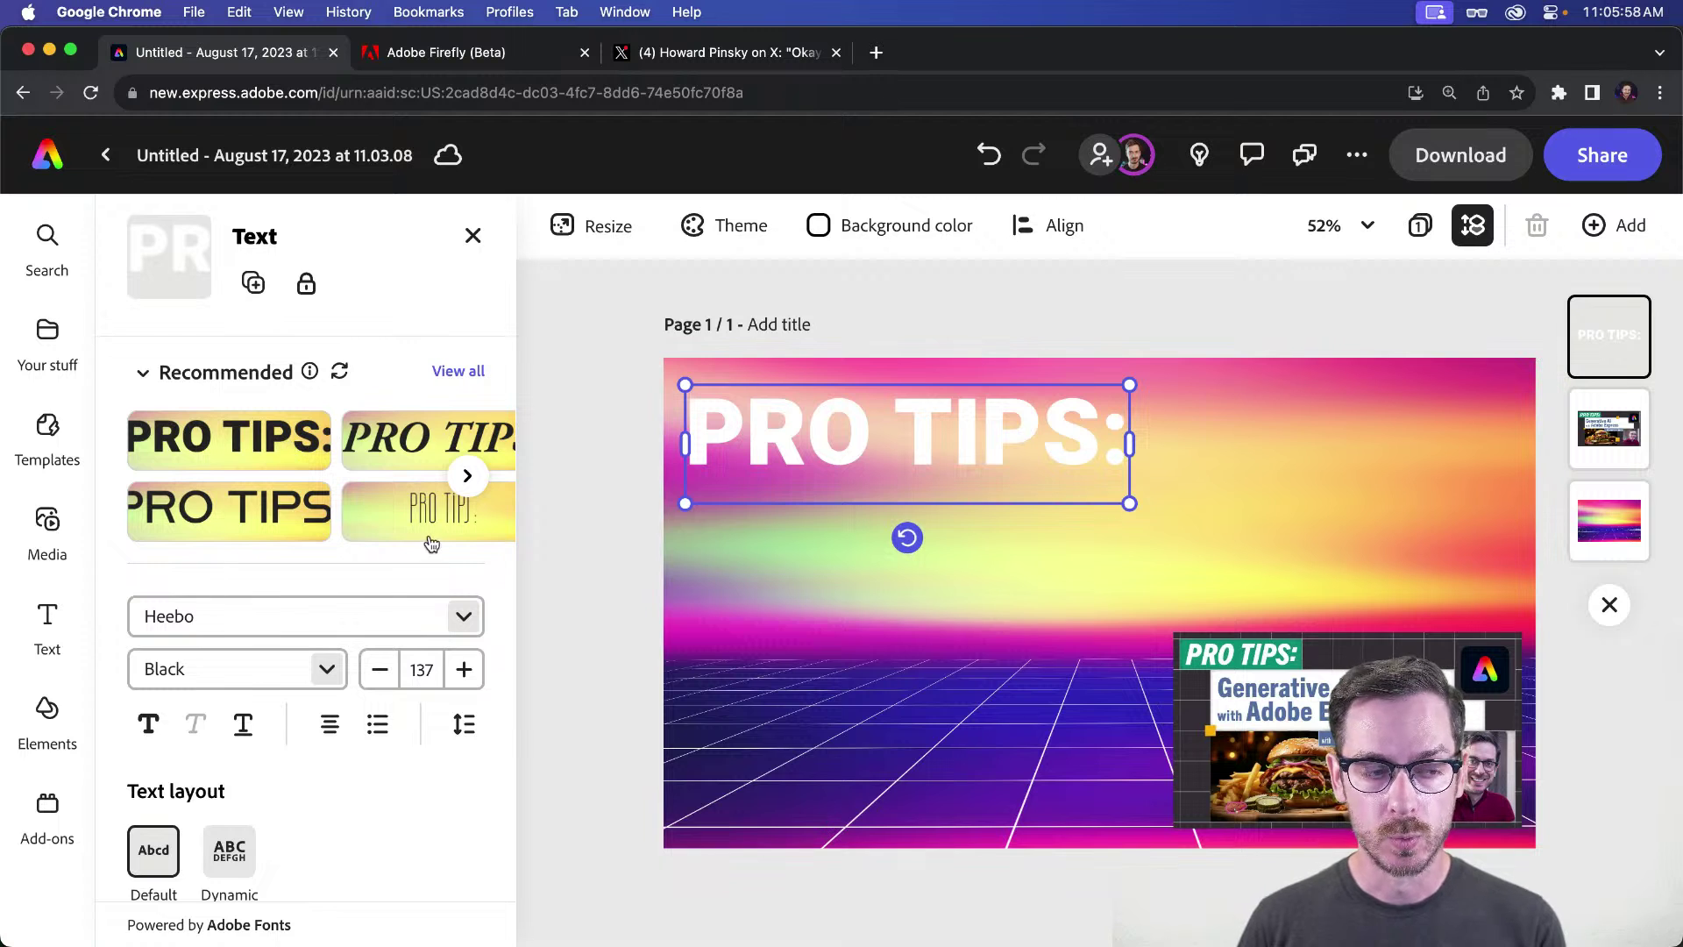
Step: Collapse the uploaded fonts group and set the "PRO TIPS:" text to the font 8 Heavy
left_click(464, 616)
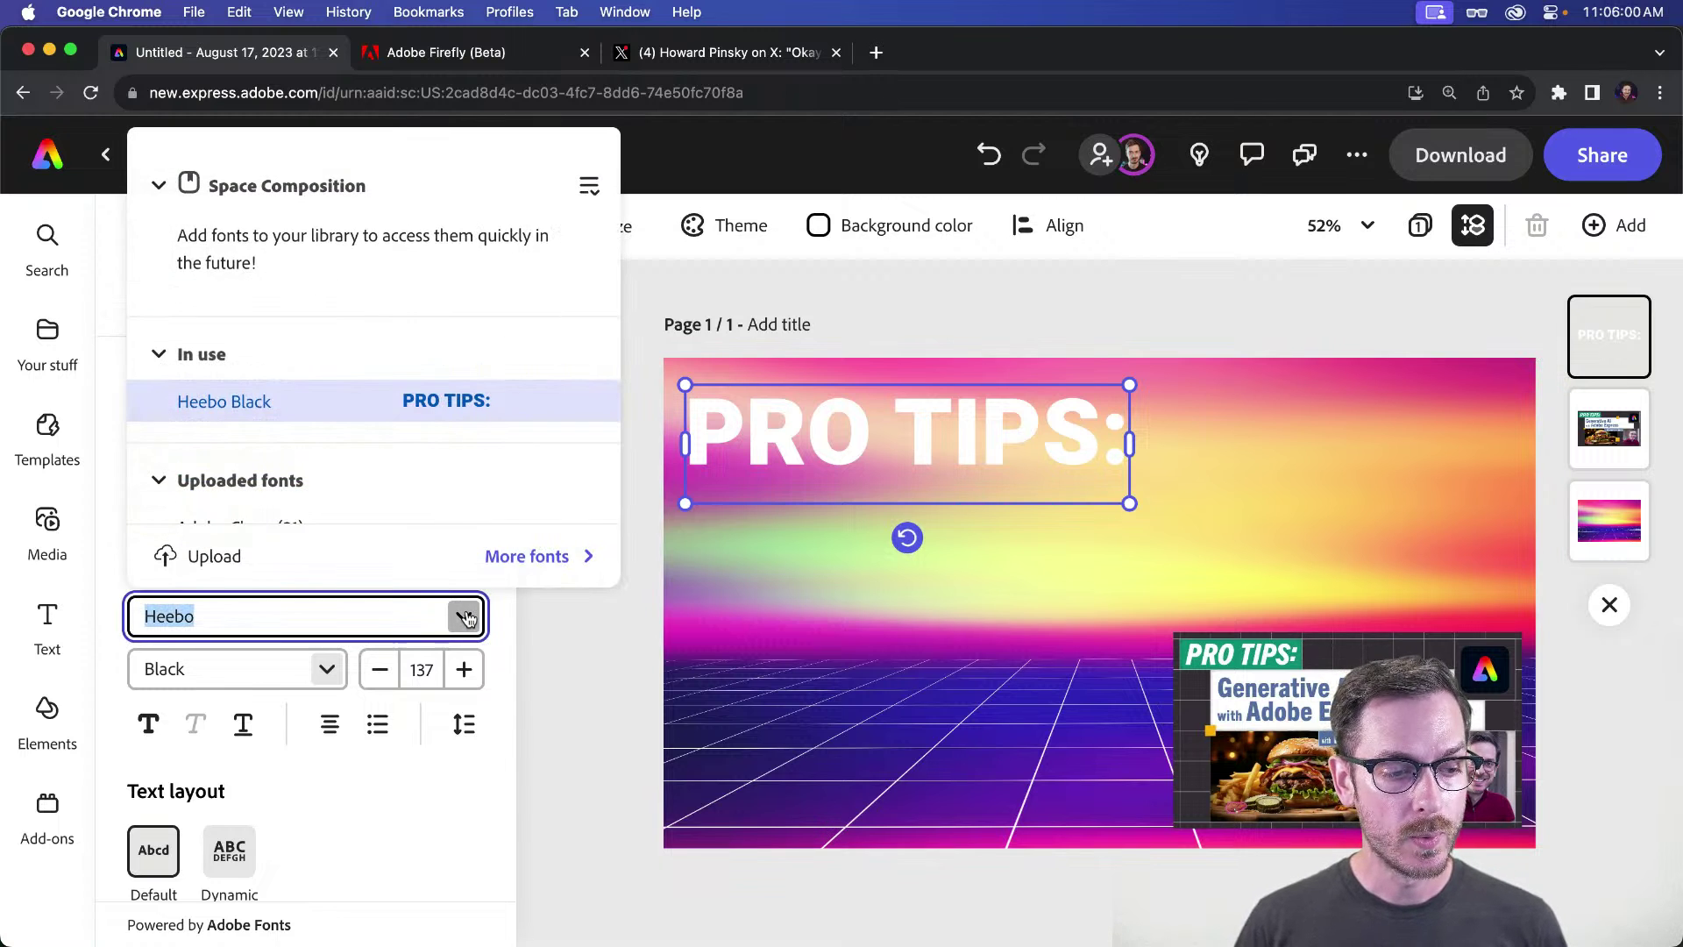
scroll(386, 365, "down", 10)
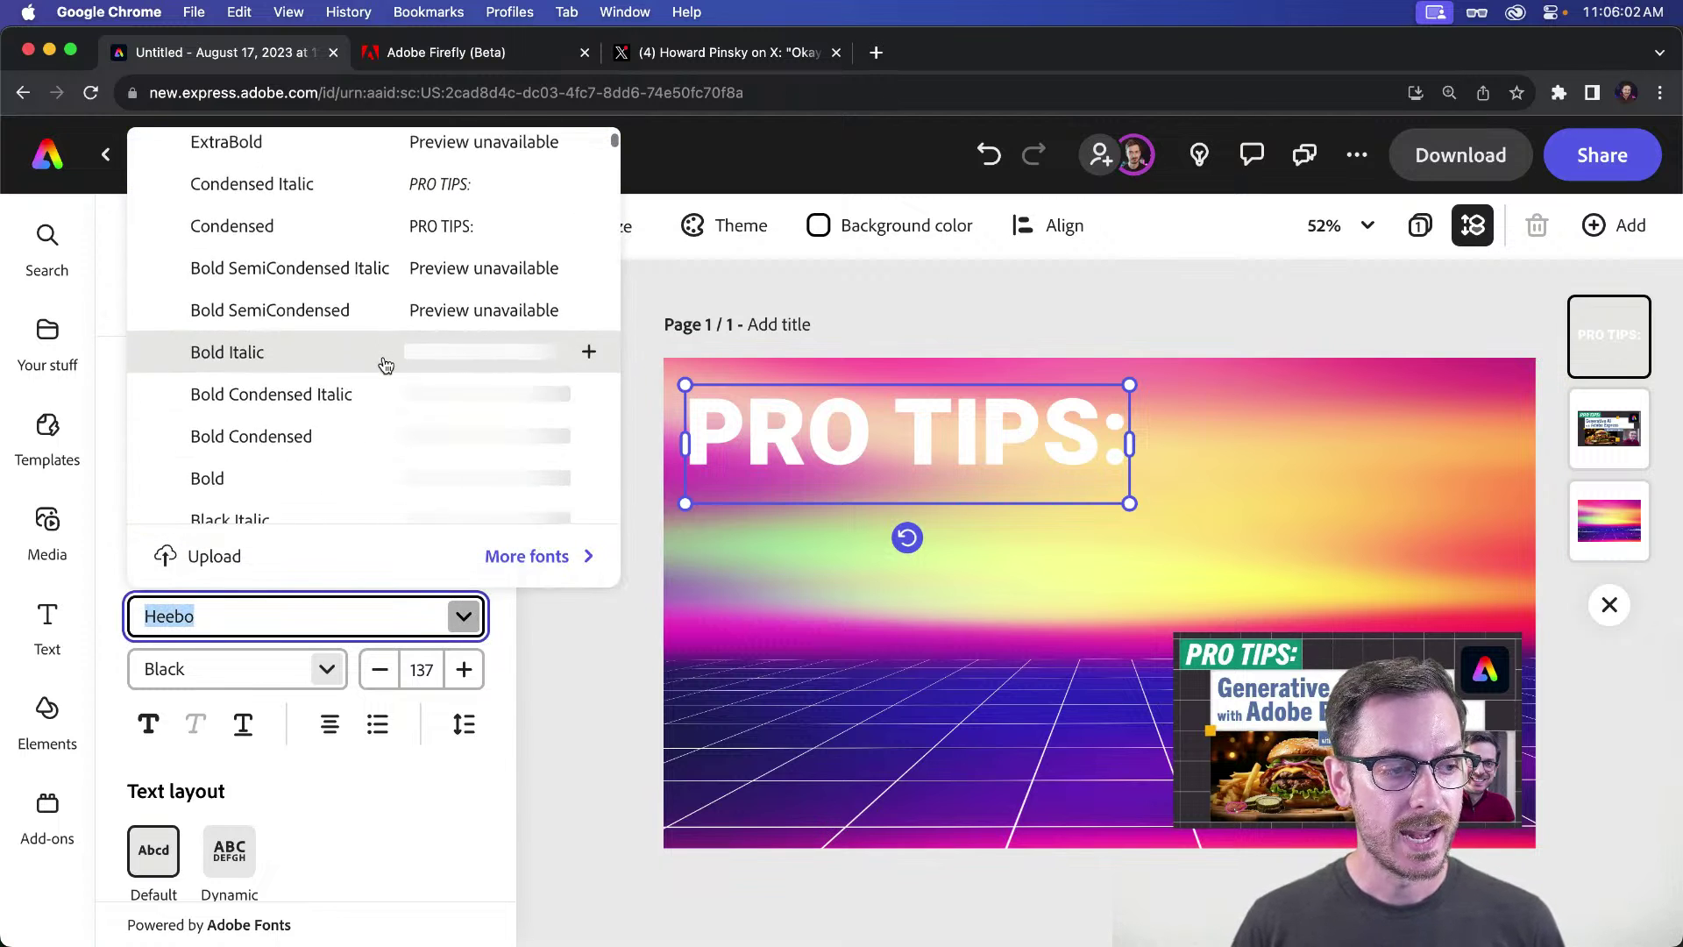
scroll(289, 342, "up", 10)
left_click(160, 453)
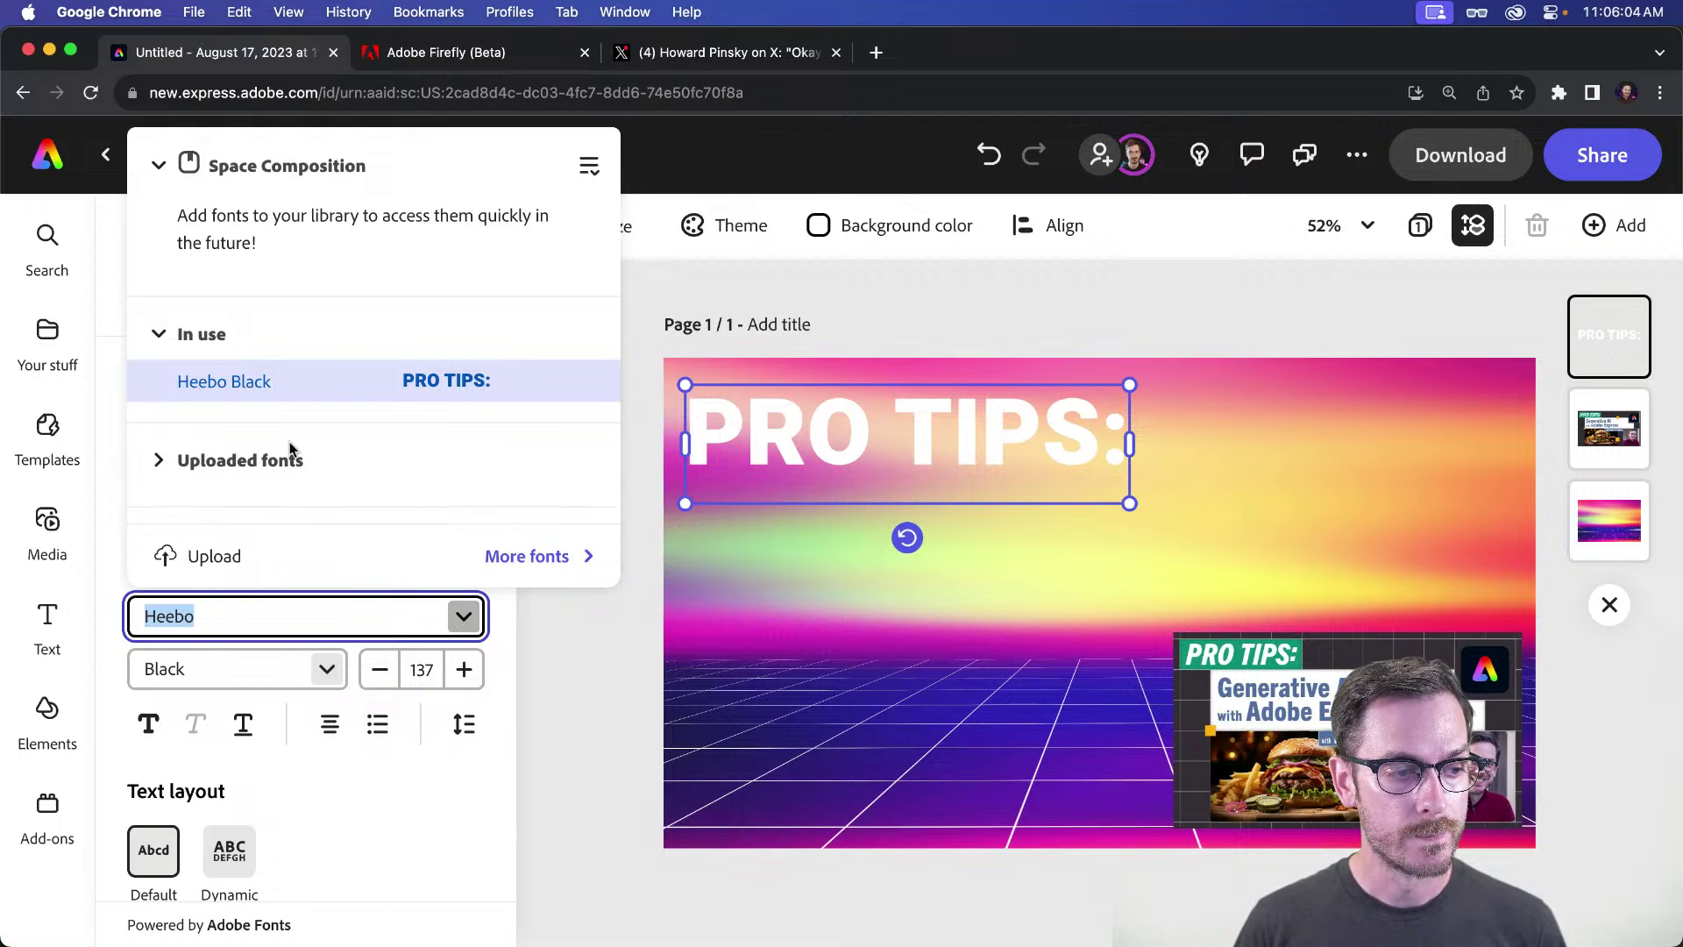
scroll(263, 395, "down", 3)
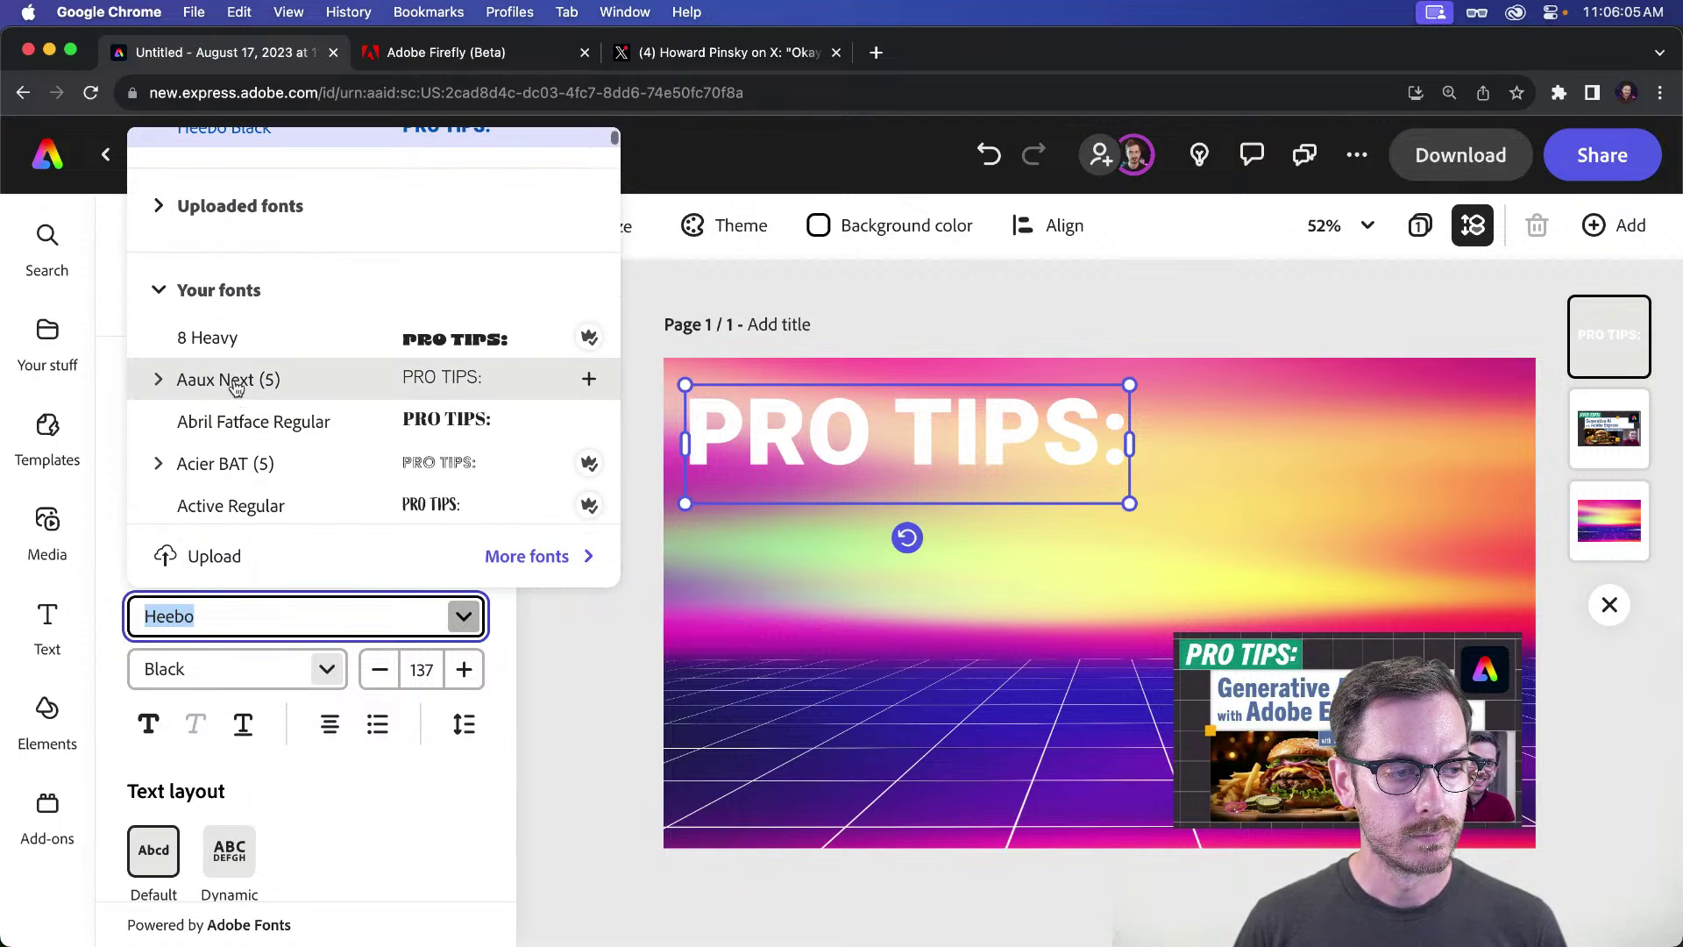
left_click(279, 339)
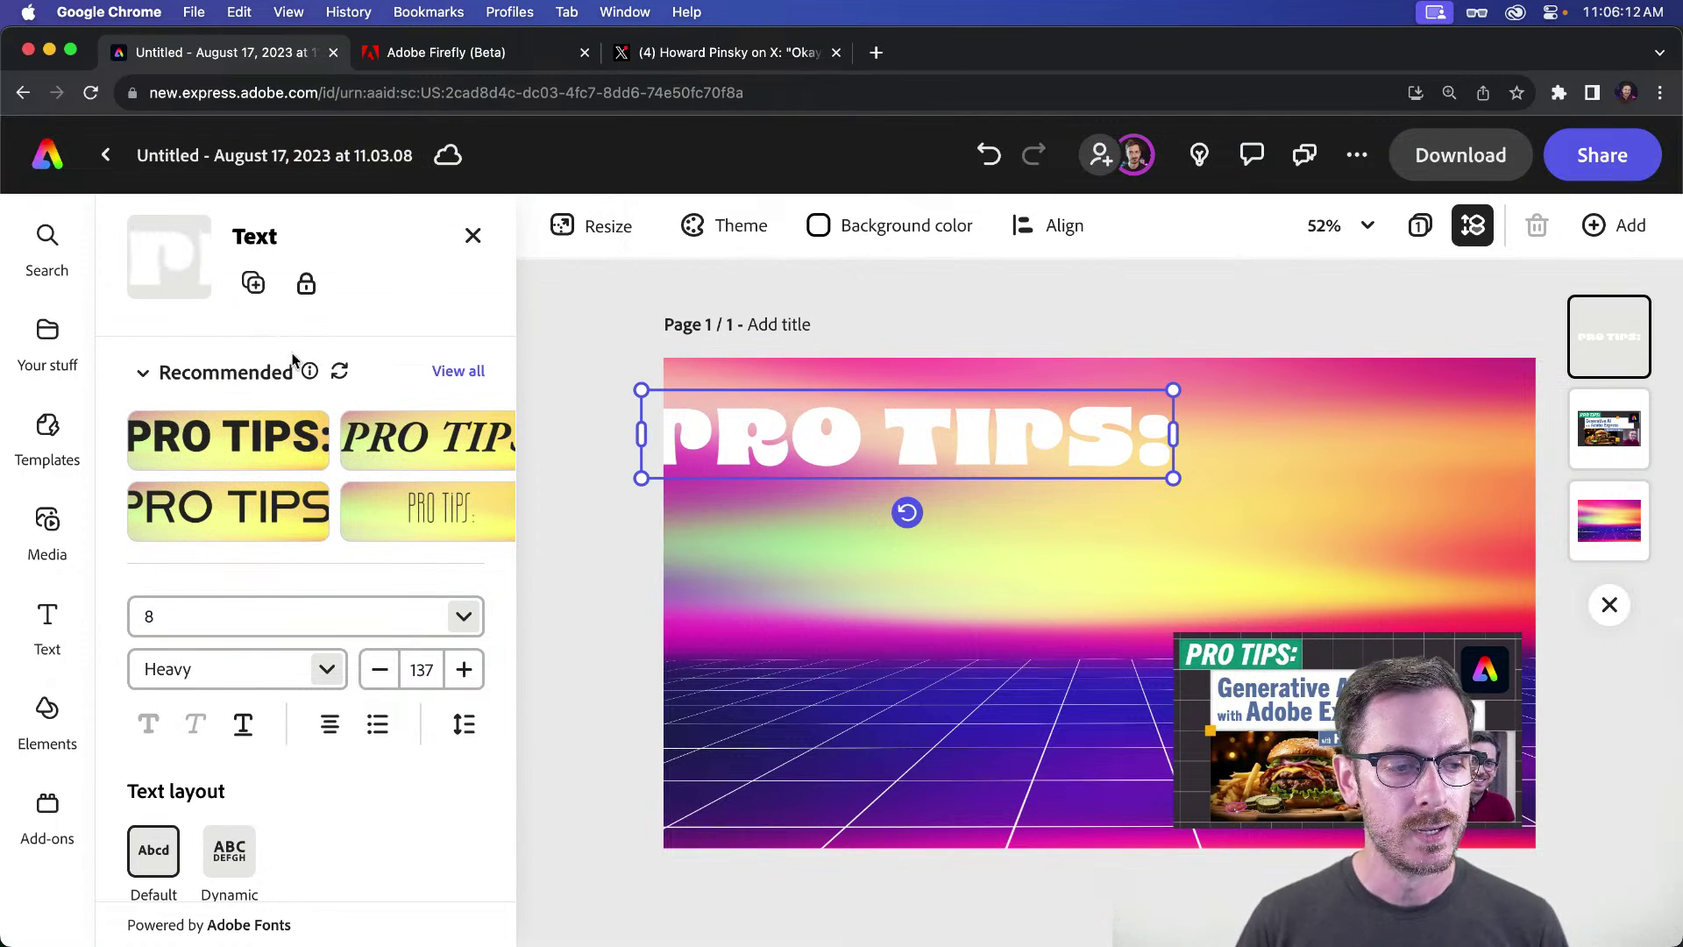
Step: Set the "PRO TIPS:" text to the Black style of the Adobe Clean font
left_click(464, 616)
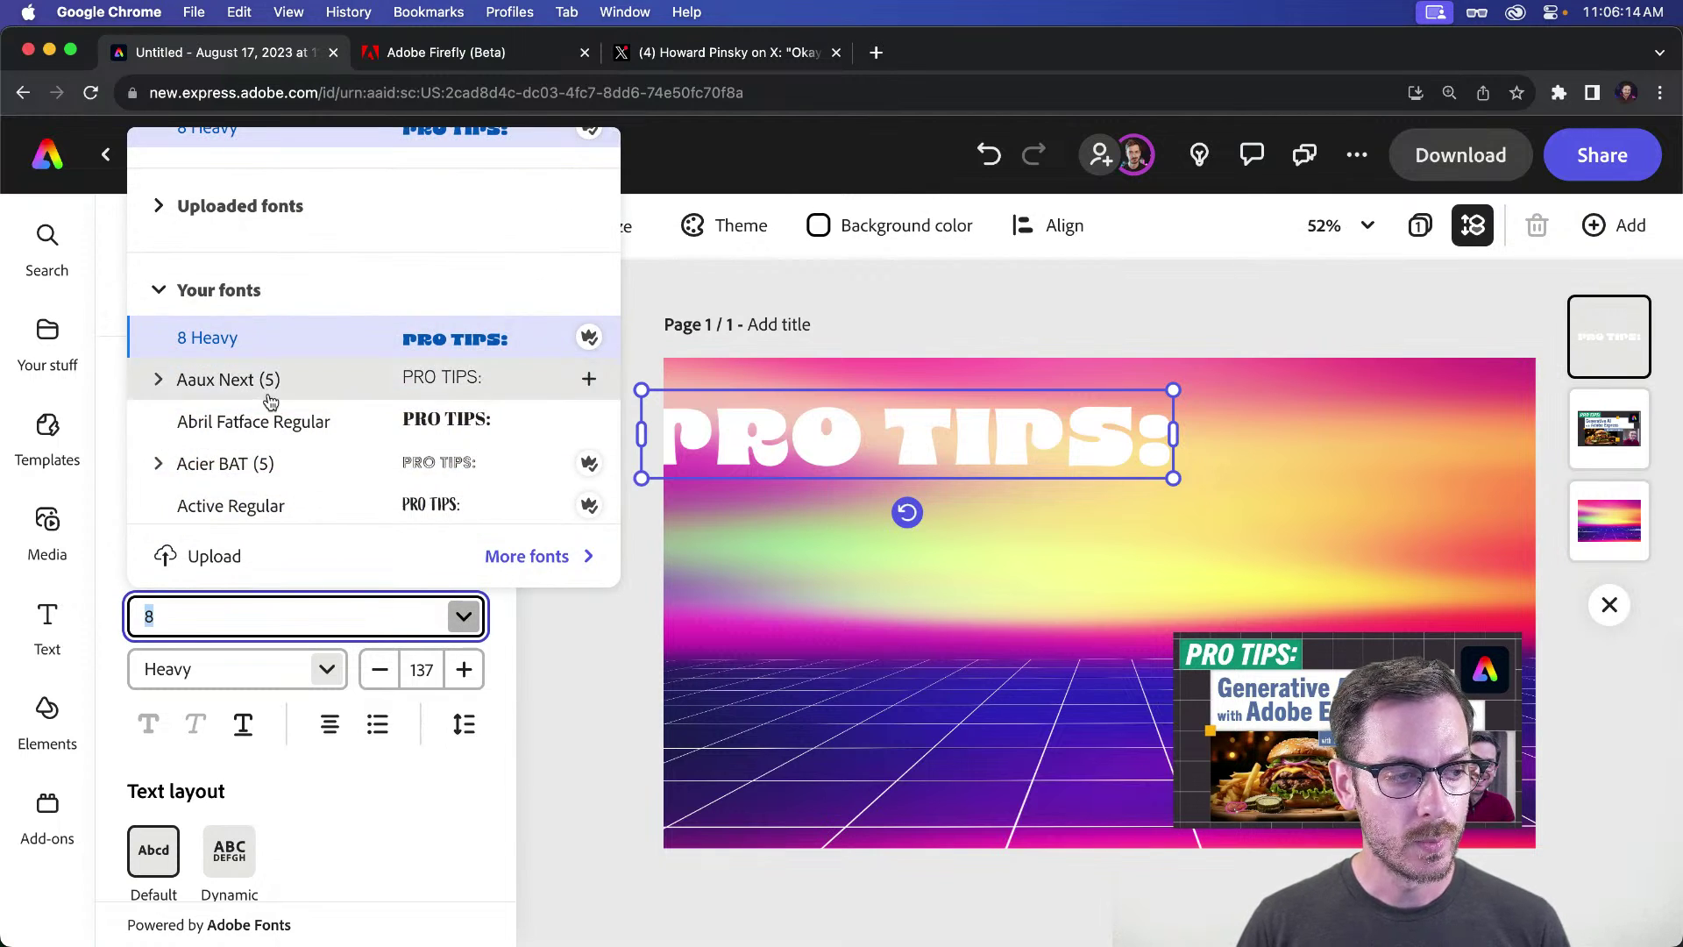
scroll(263, 375, "up", 2)
left_click(212, 317)
scroll(235, 348, "down", 5)
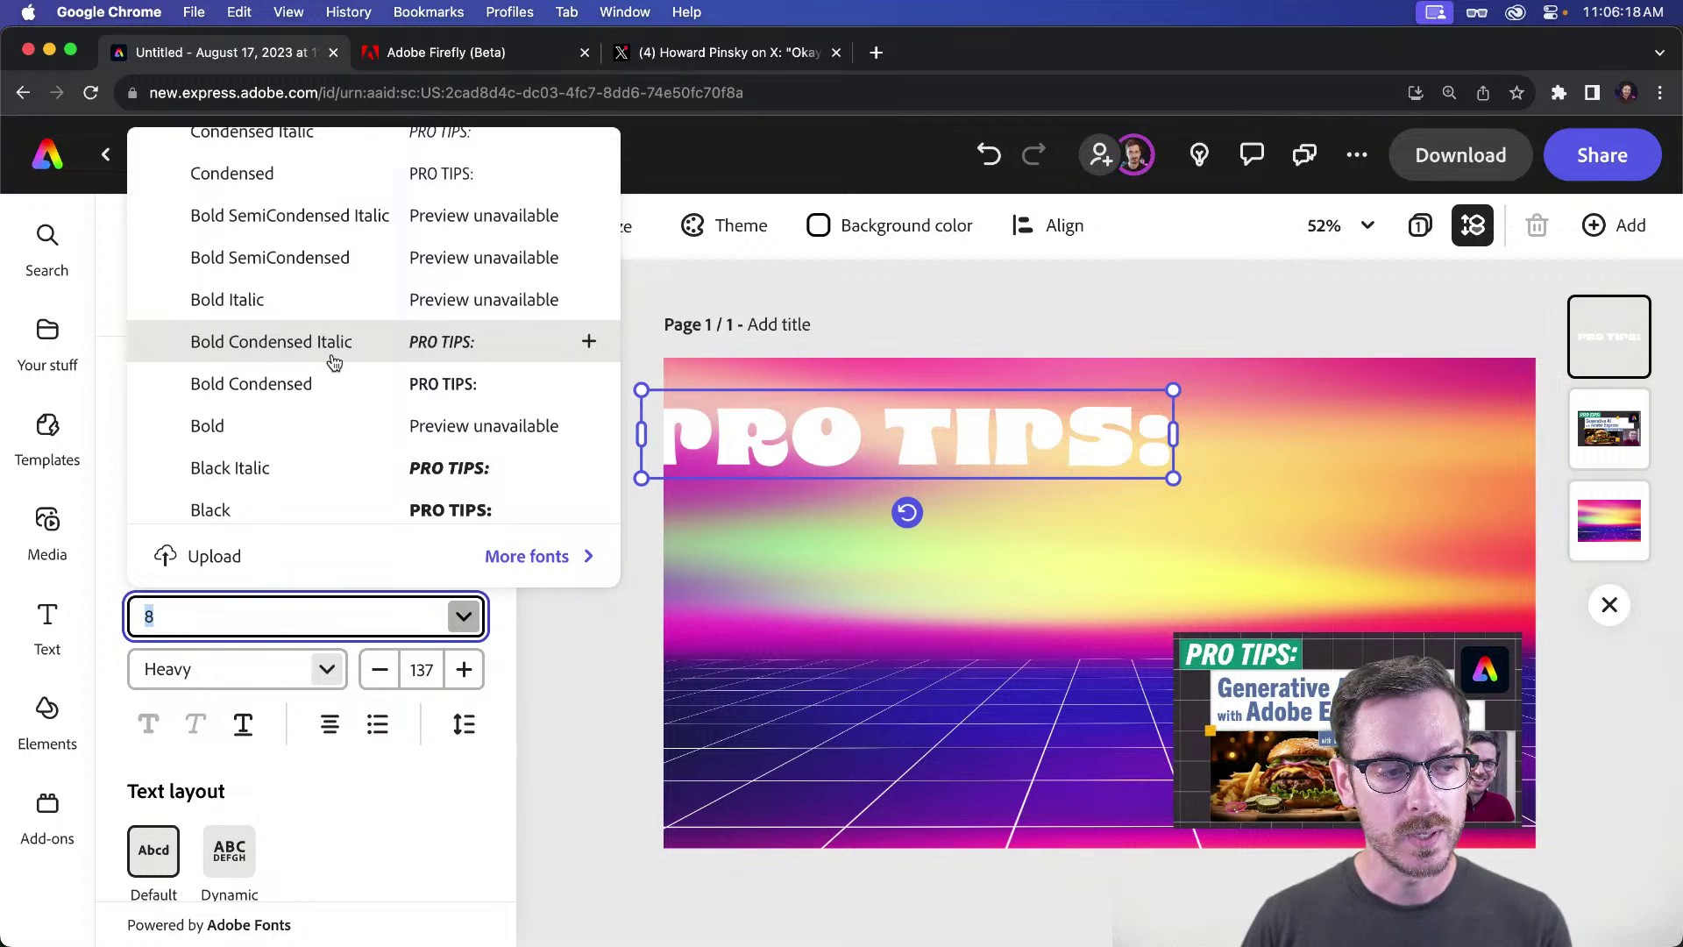
scroll(334, 362, "down", 6)
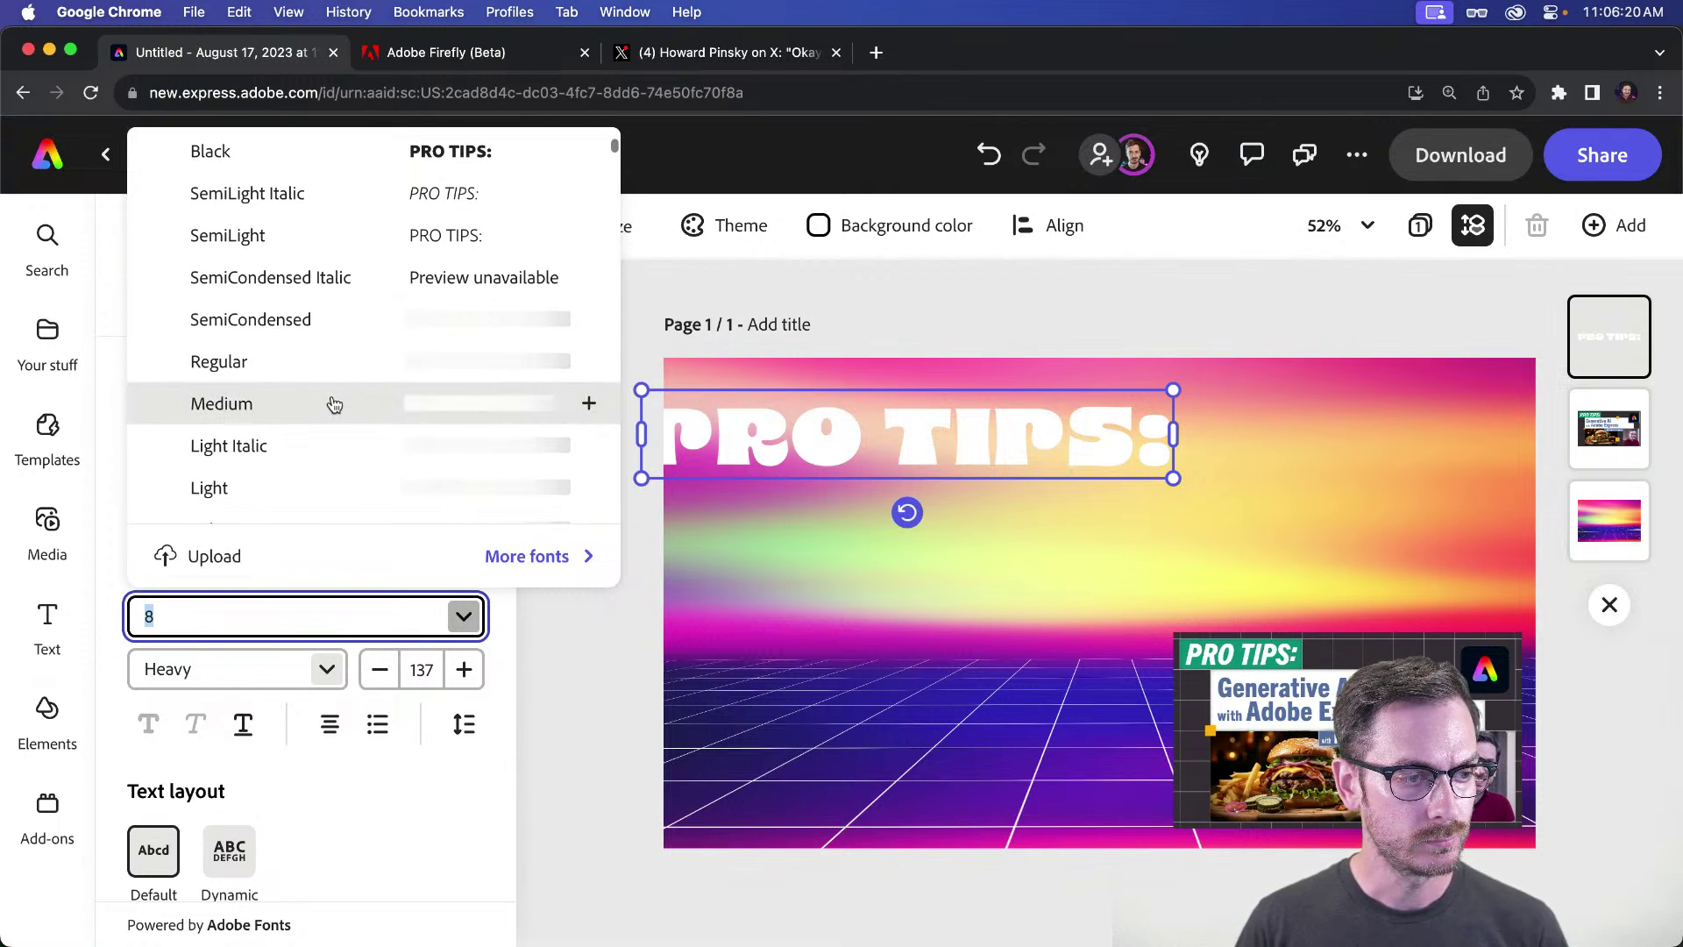
scroll(311, 329, "down", 3)
scroll(309, 330, "up", 5)
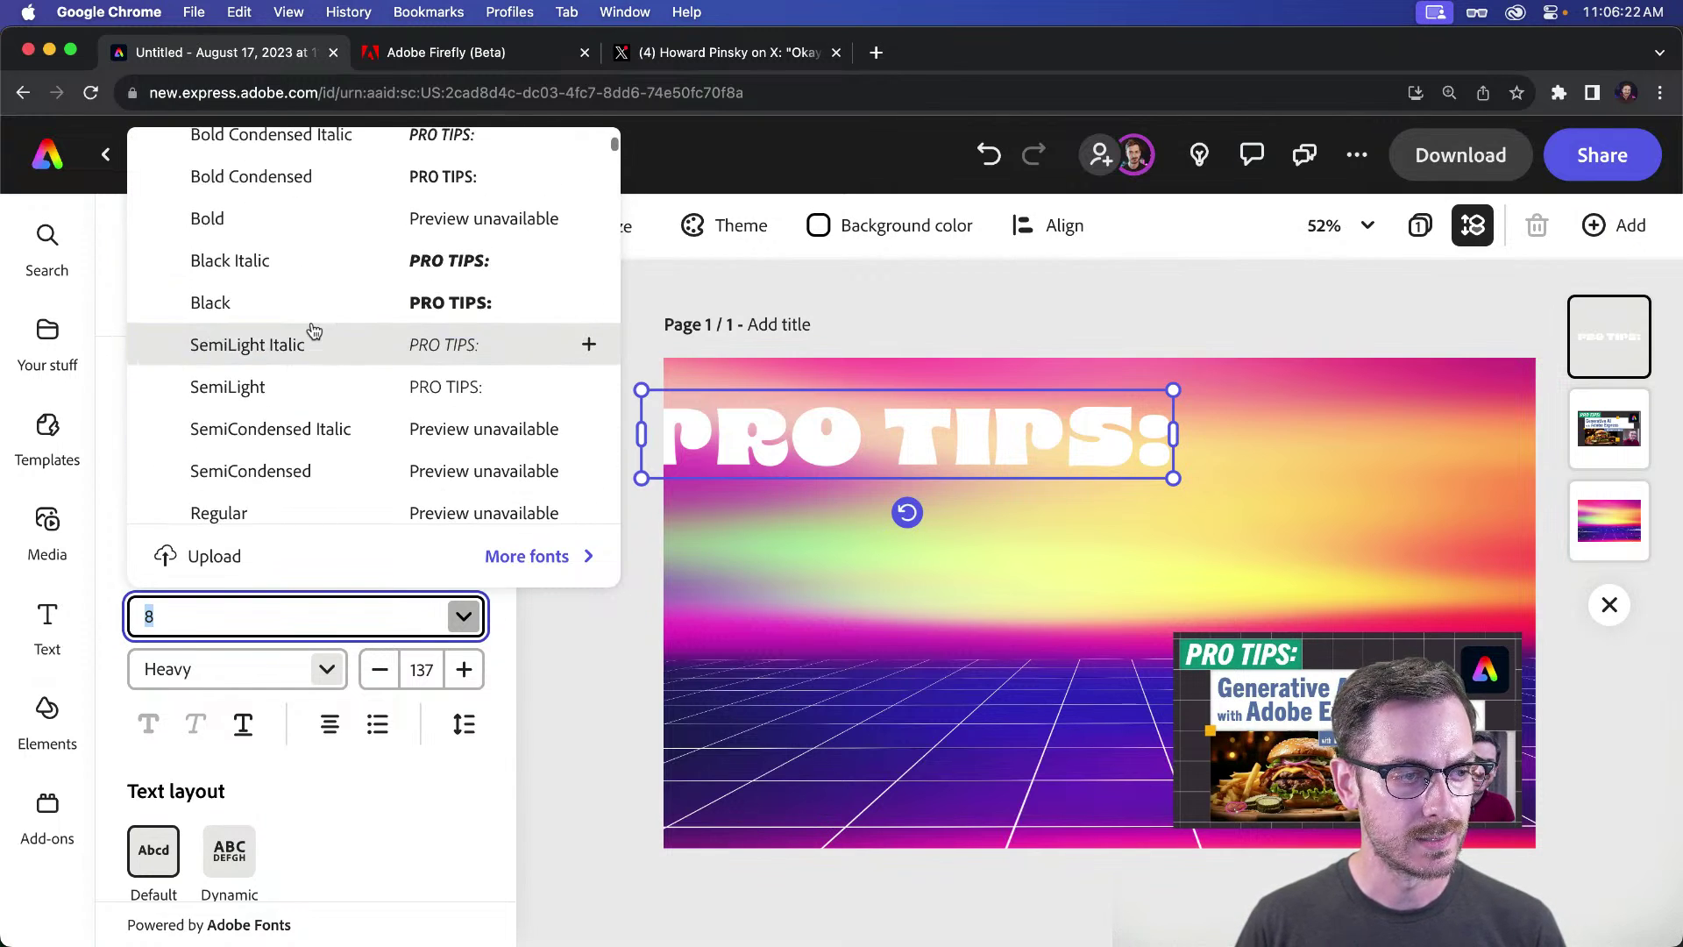
left_click(301, 286)
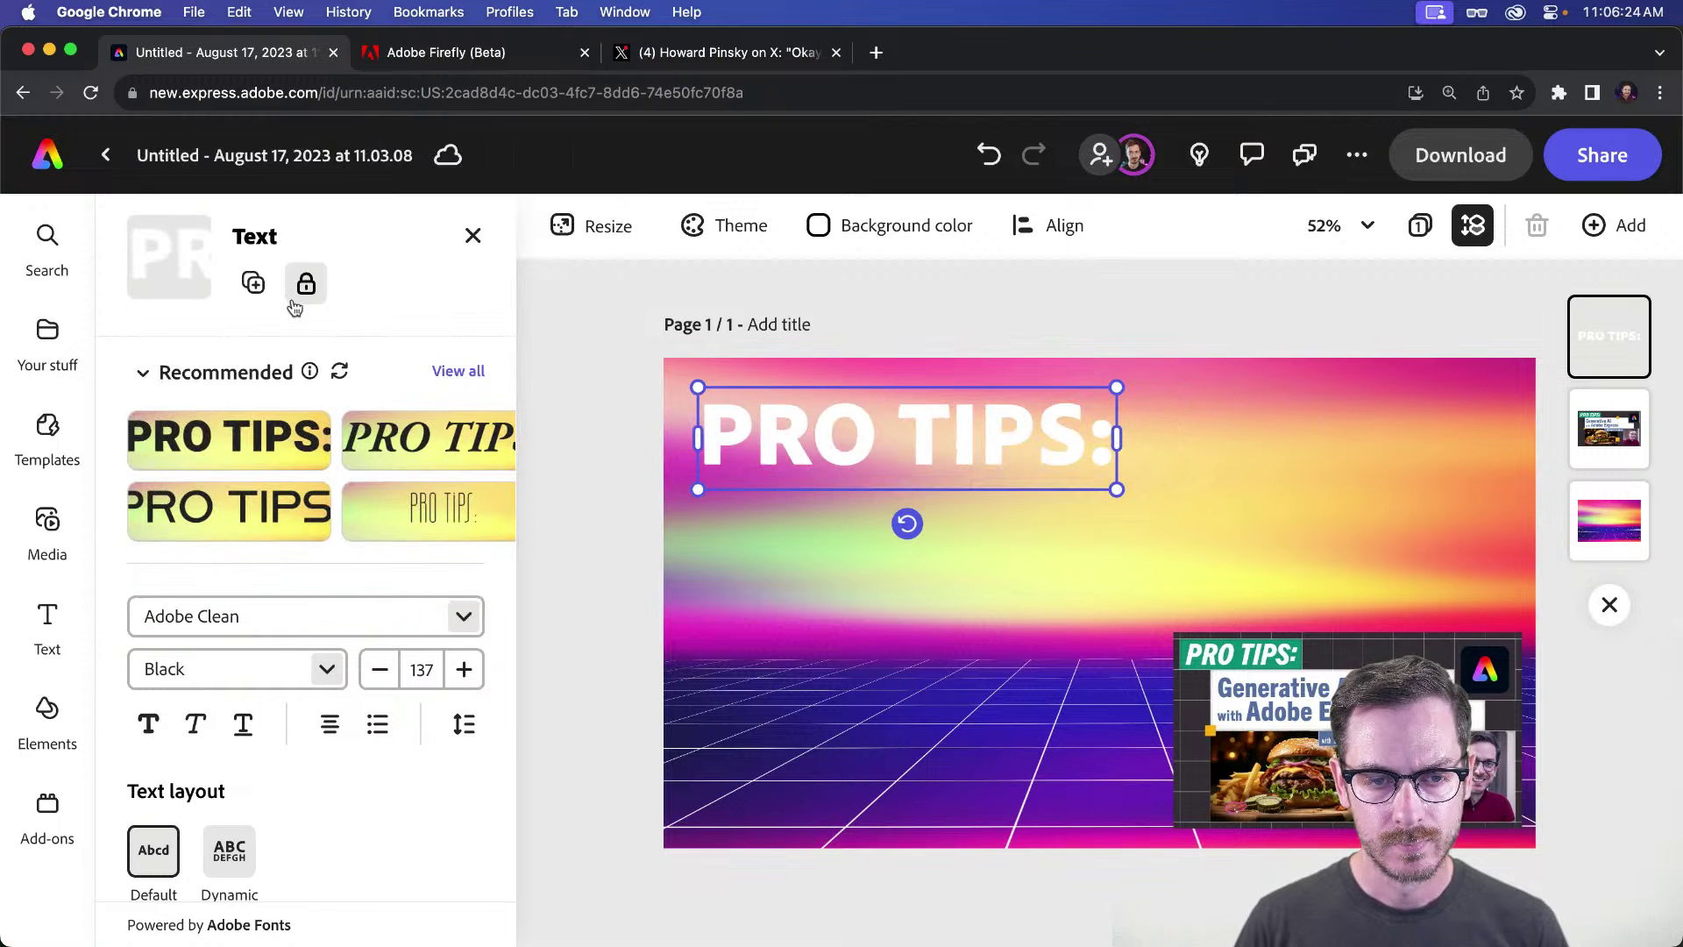
Step: Change the "PRO TIPS:" text to the Bold Condensed style of Adobe Clean
left_click(464, 616)
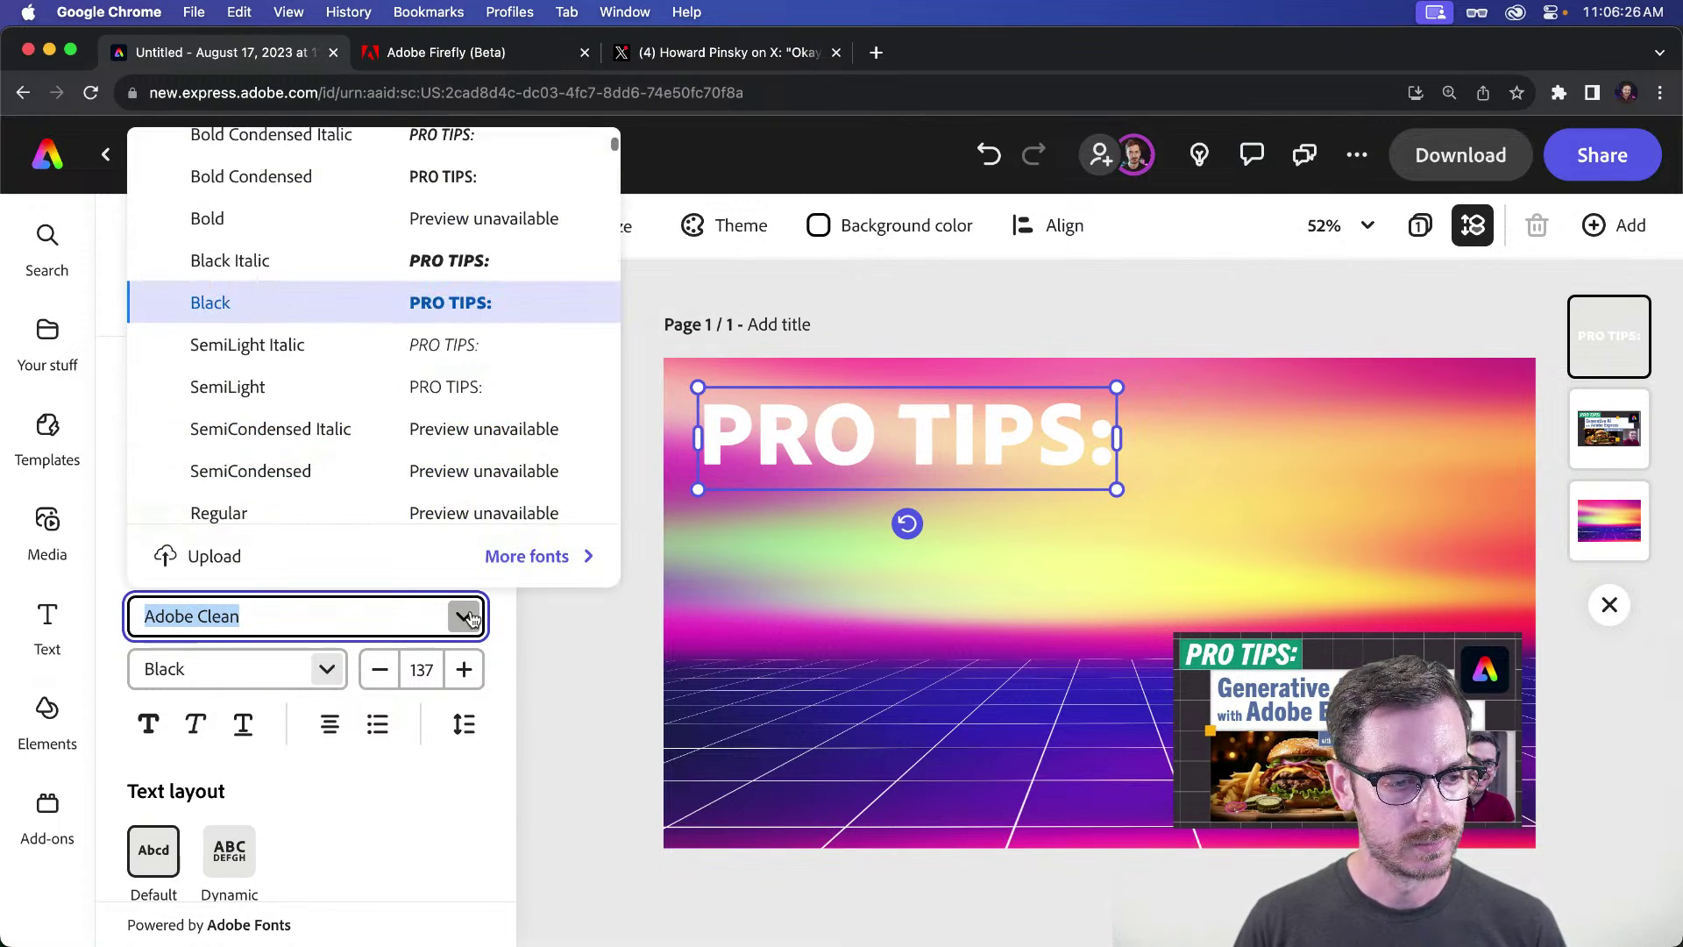
scroll(343, 374, "up", 3)
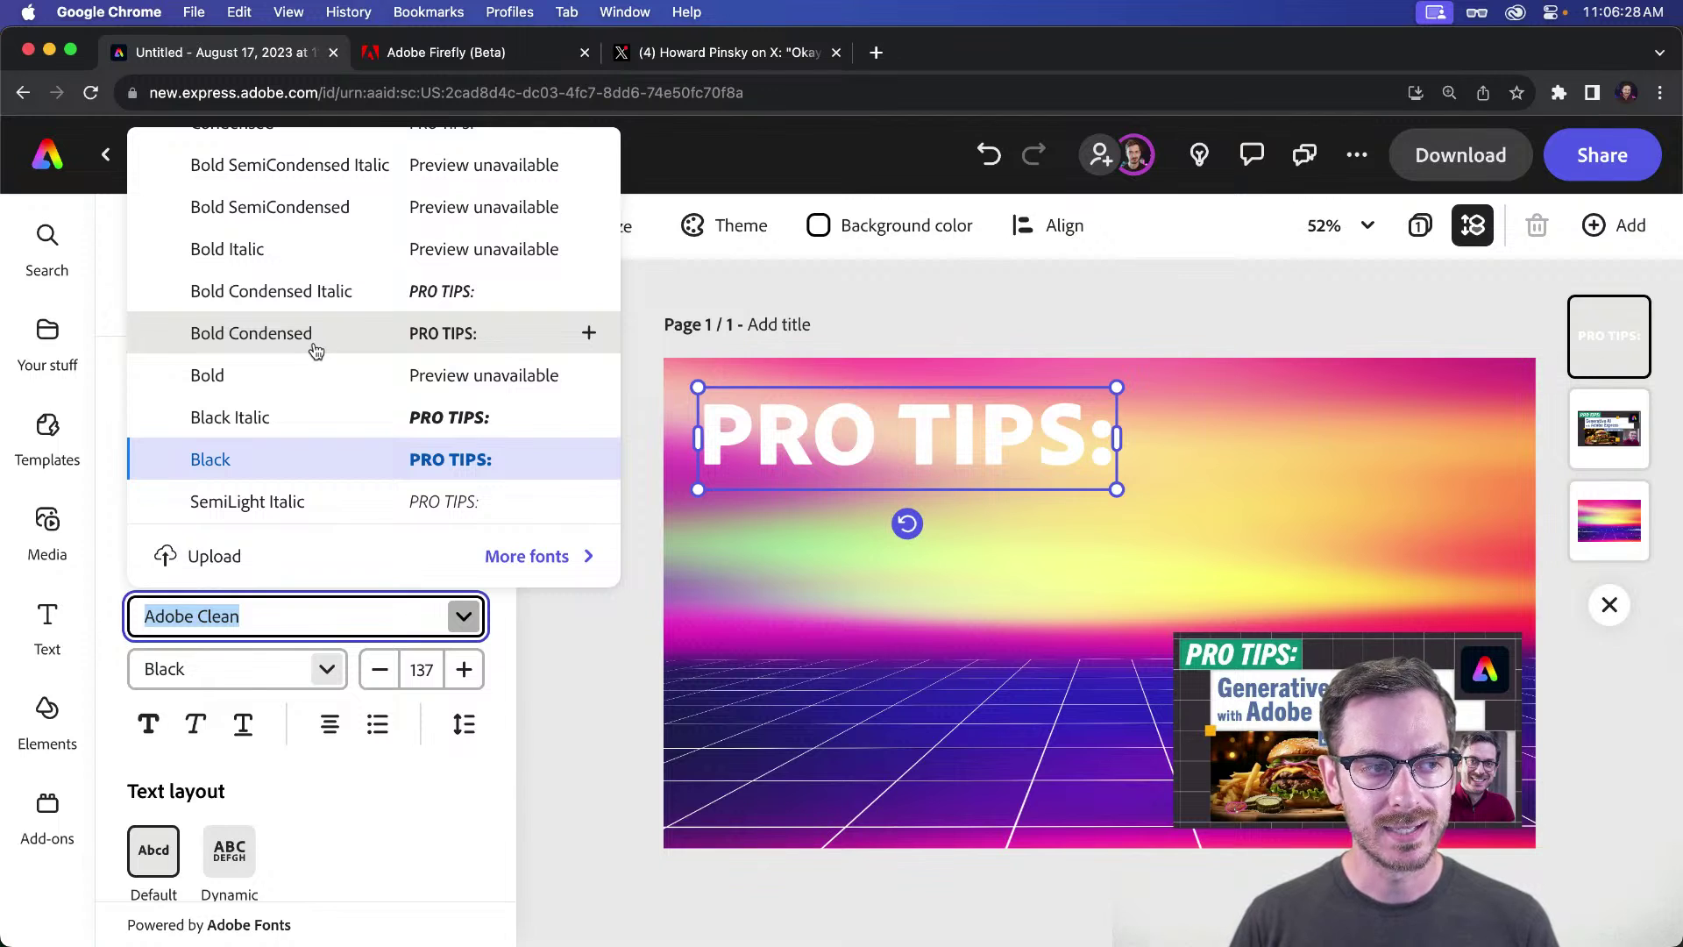
left_click(315, 351)
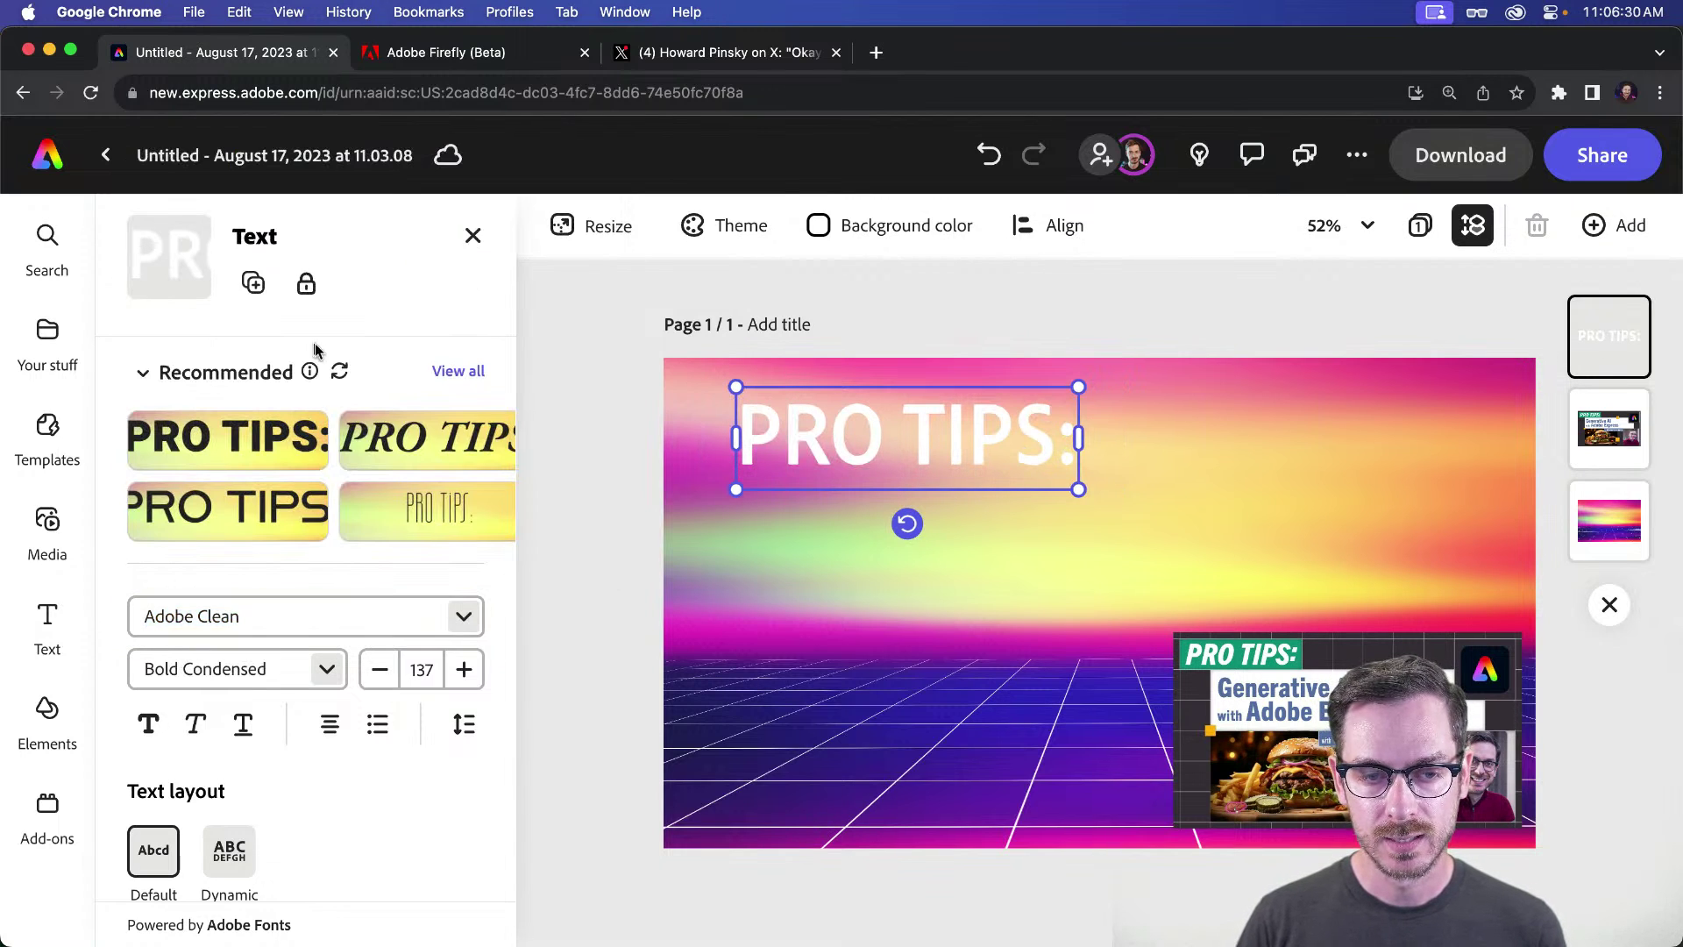
Step: Set the "PRO TIPS:" font style to Bold Condensed Italic and move the text closer to the page's left edge
left_click(329, 670)
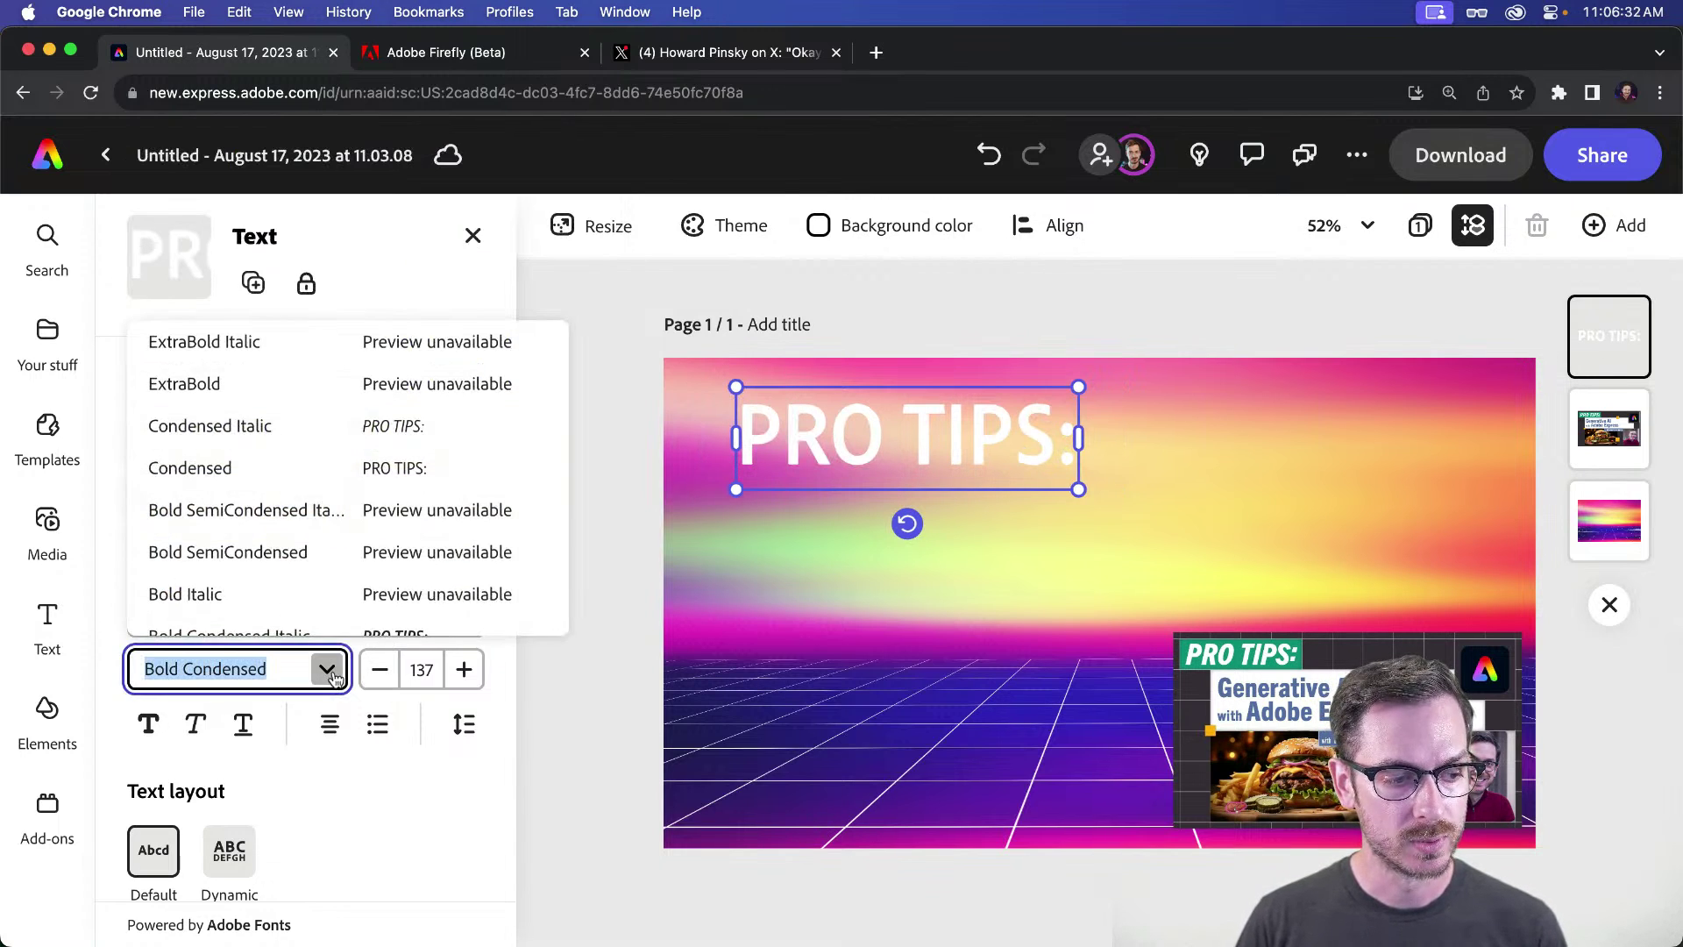
scroll(249, 455, "down", 3)
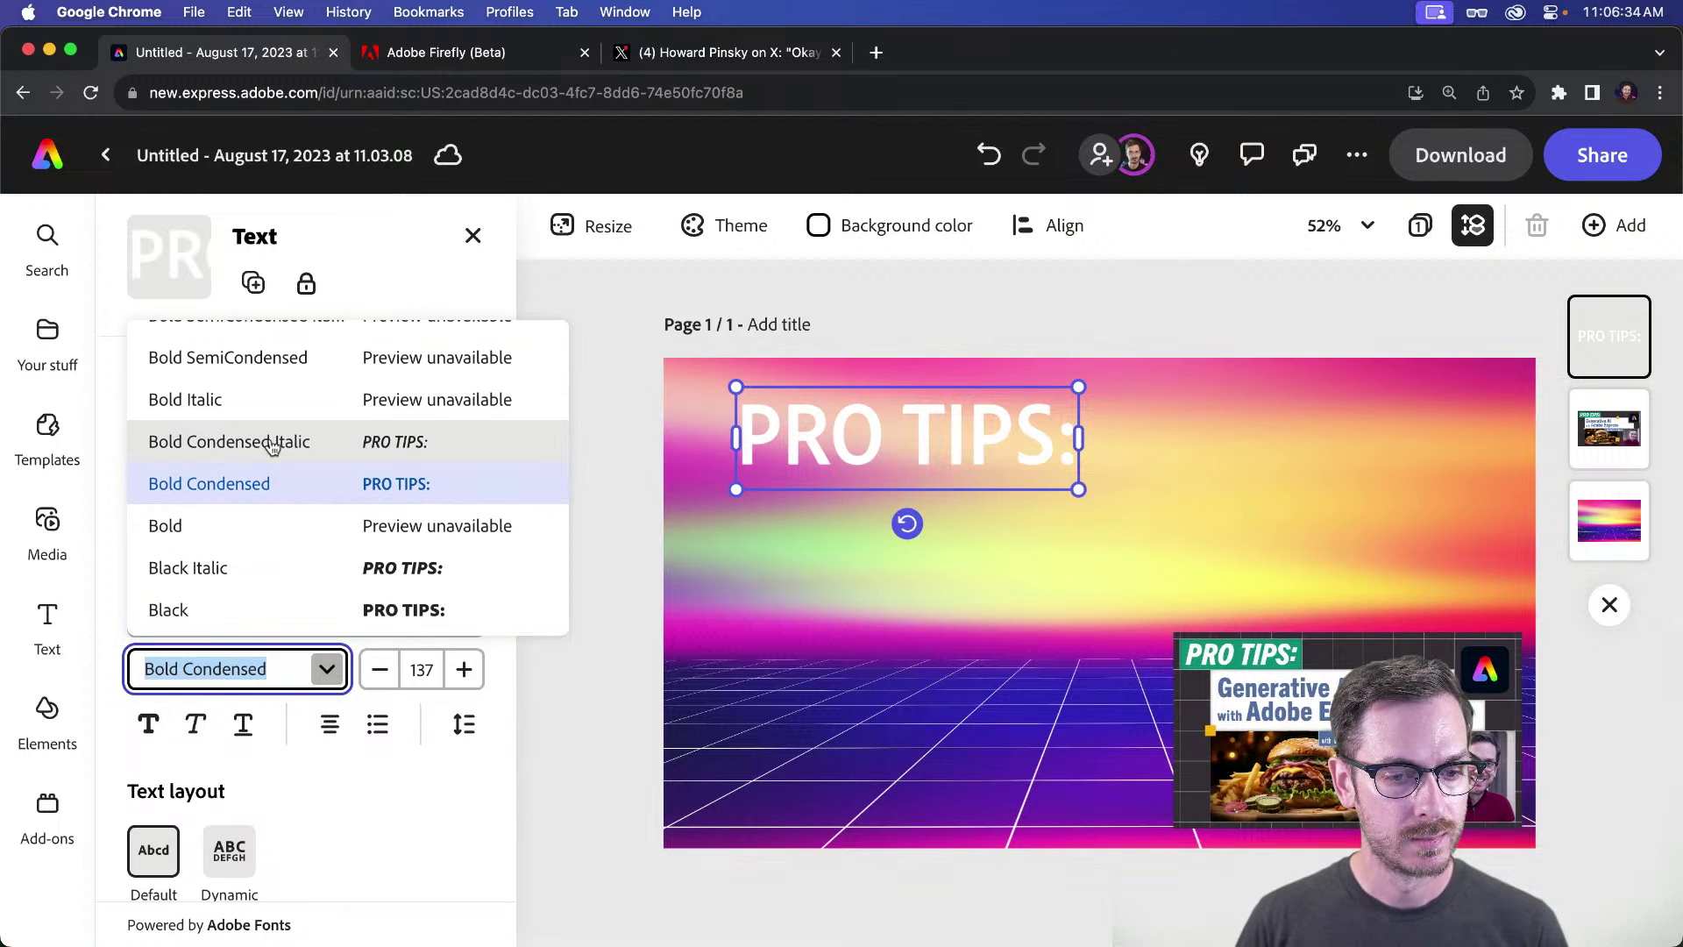
left_click(272, 442)
left_click_drag(820, 452, 770, 447)
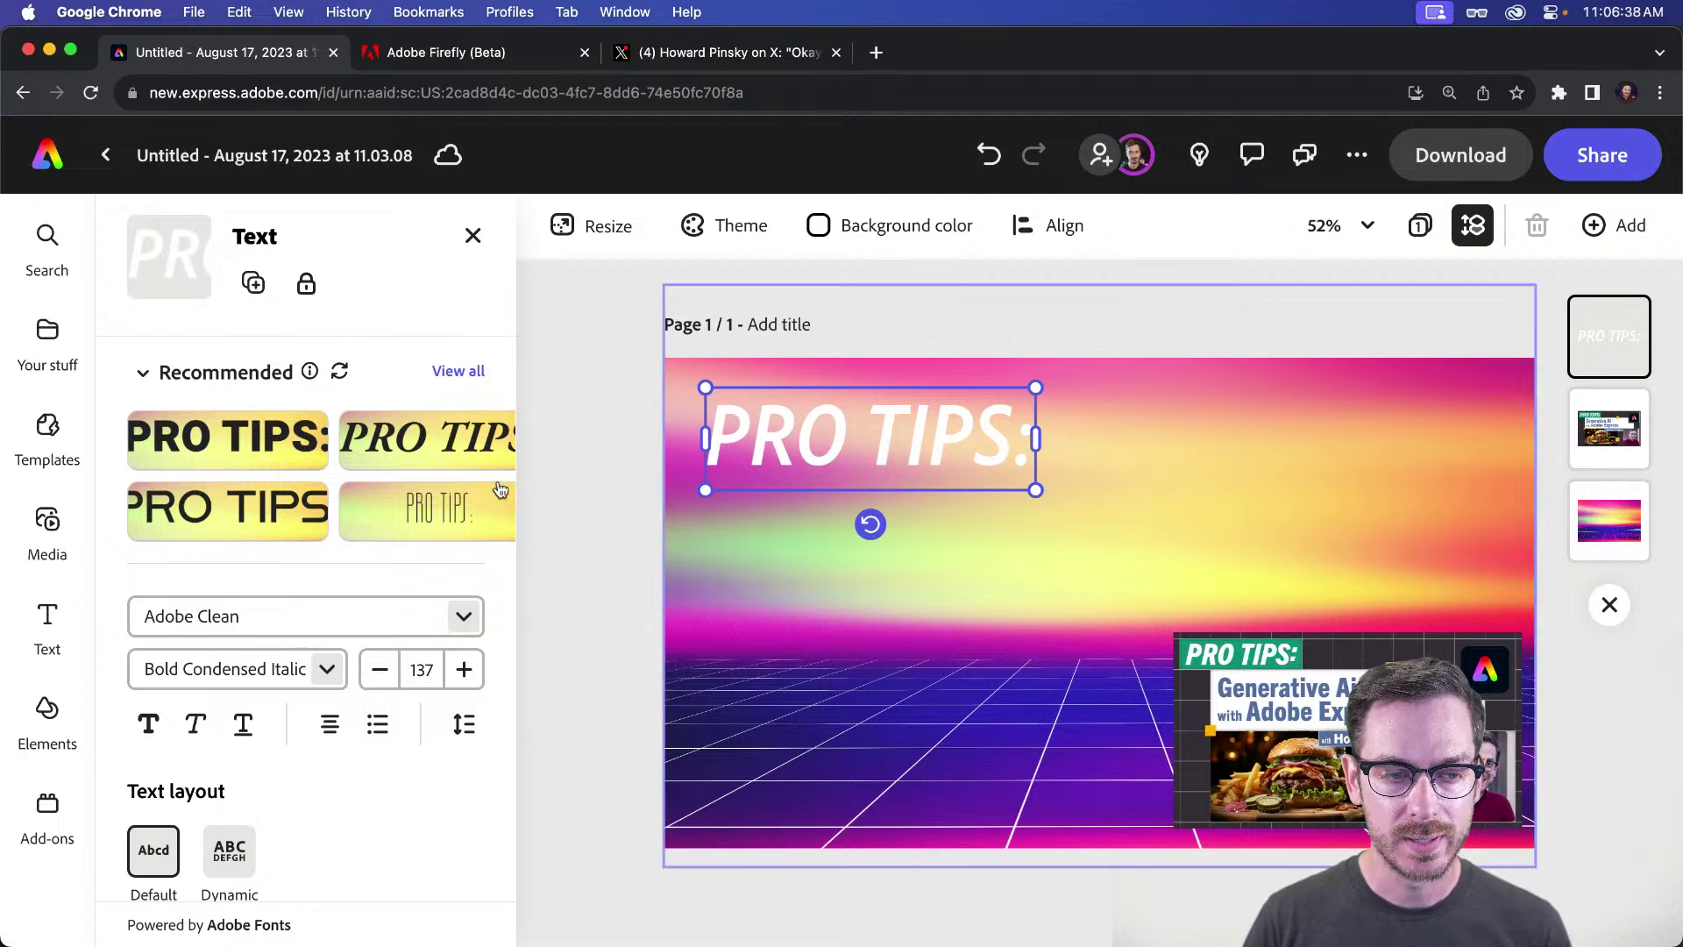
Step: Reduce the size of the "PRO TIPS:" text to 110
left_click(410, 670)
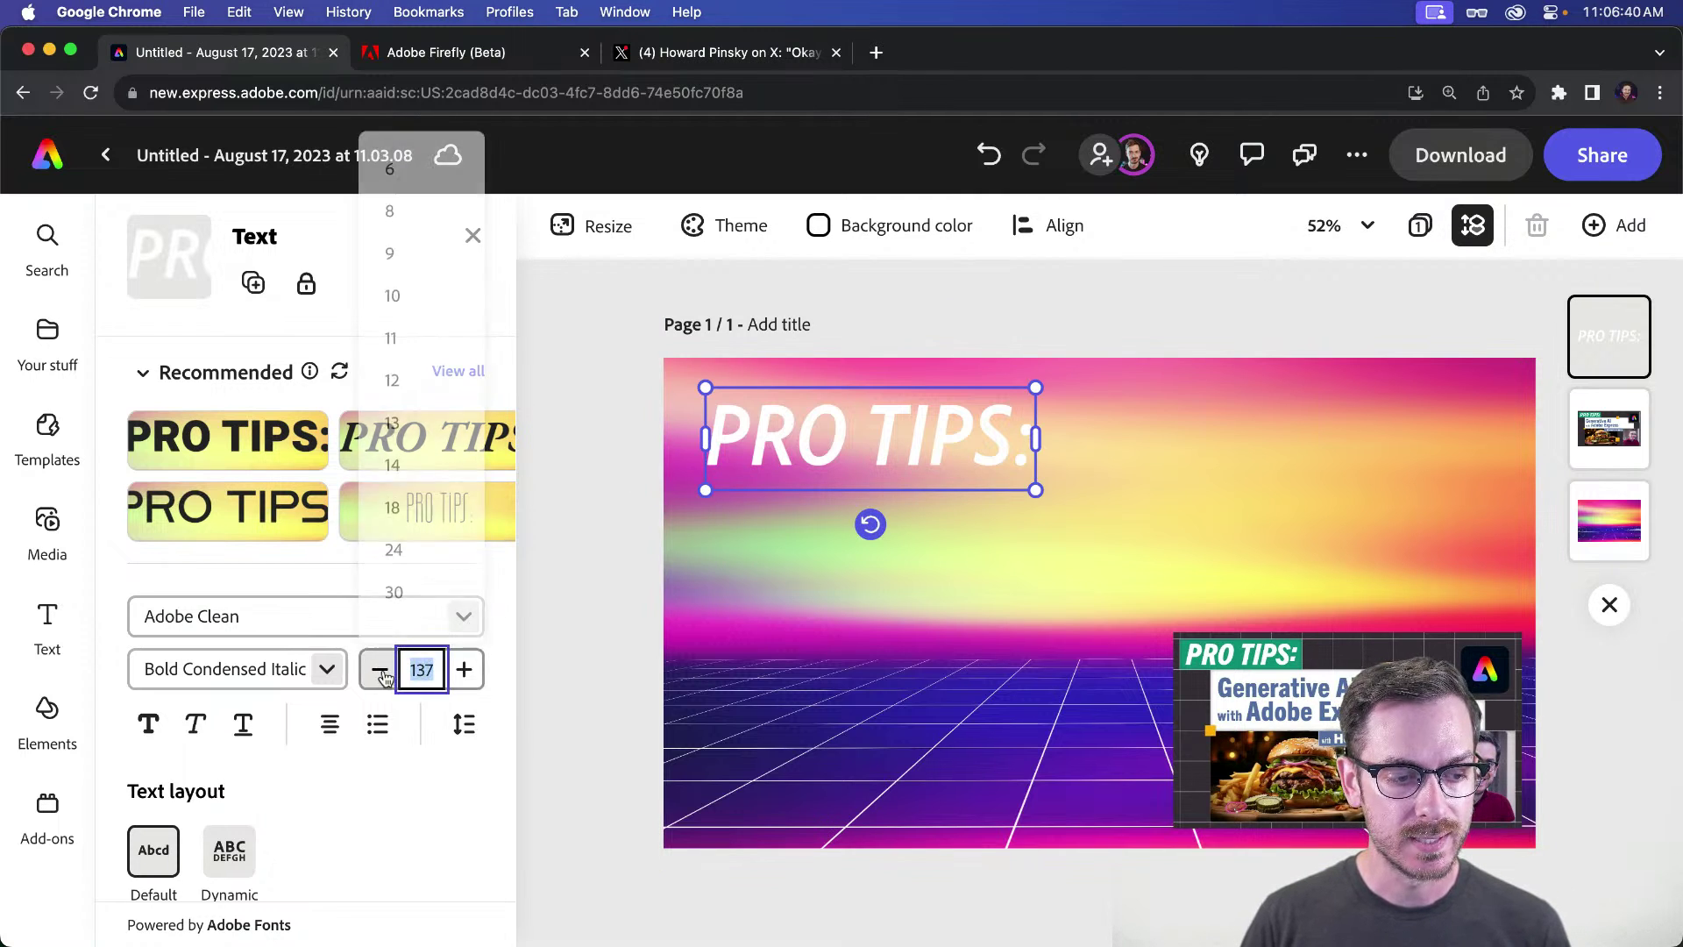
left_click(380, 670)
left_click(380, 670)
left_click(381, 671)
left_click(380, 671)
left_click_drag(1033, 494, 978, 452)
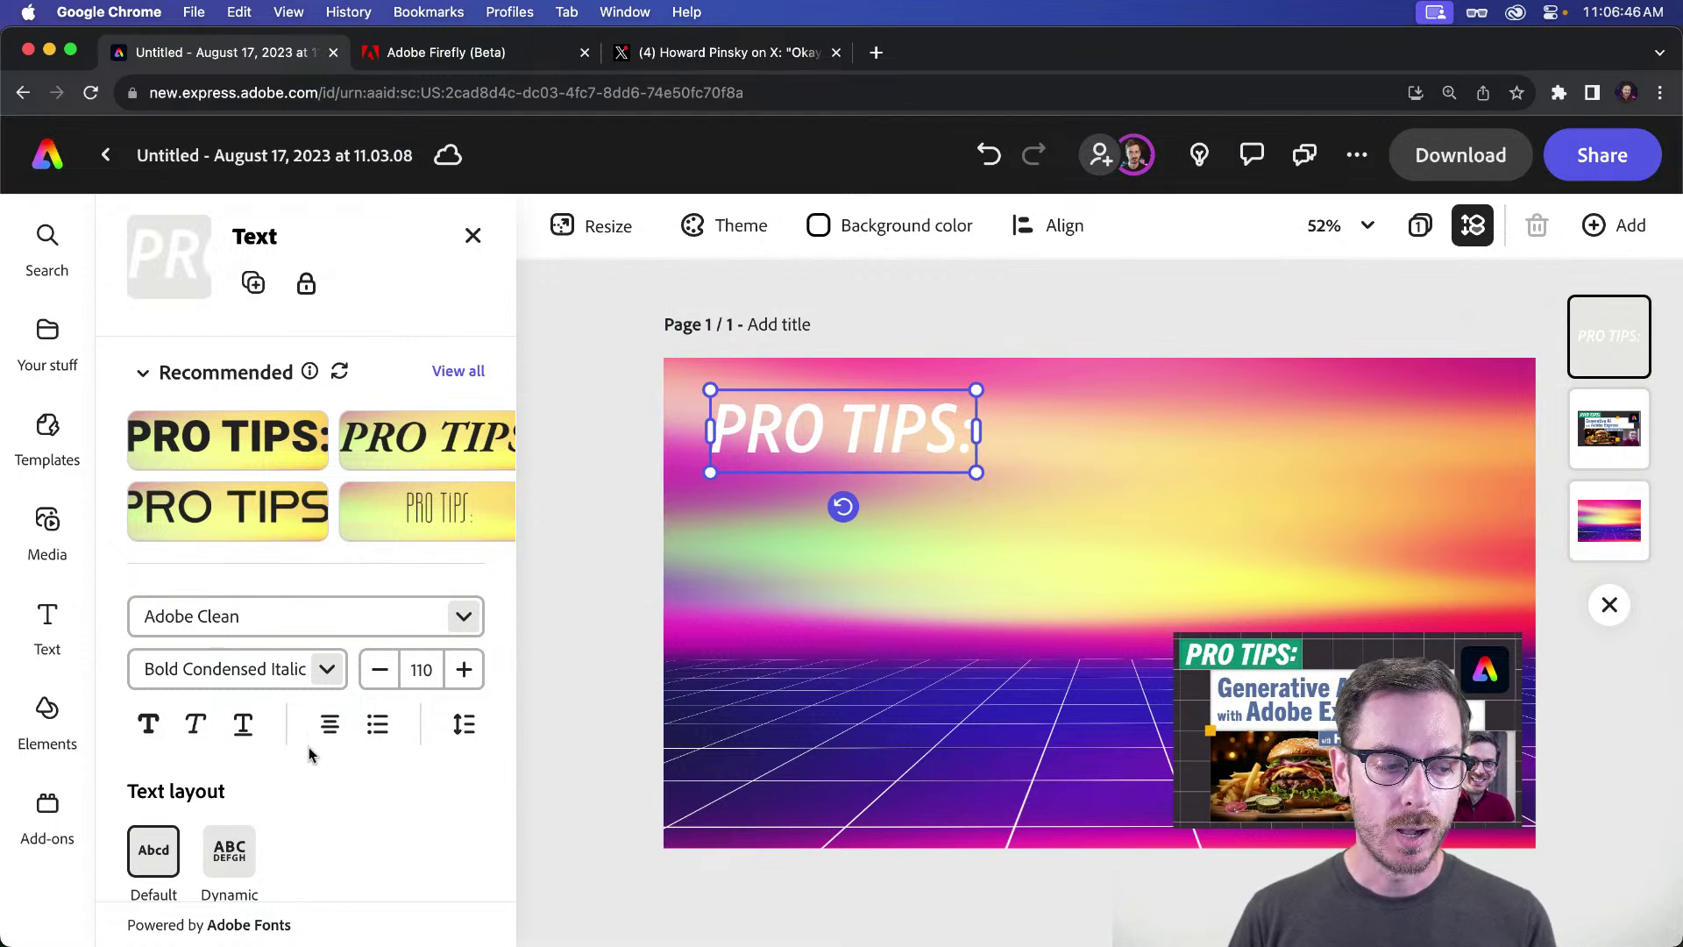
Step: Add the basic background shape that follows the text lines behind "PRO TIPS:"
scroll(309, 745, "down", 5)
scroll(309, 664, "down", 5)
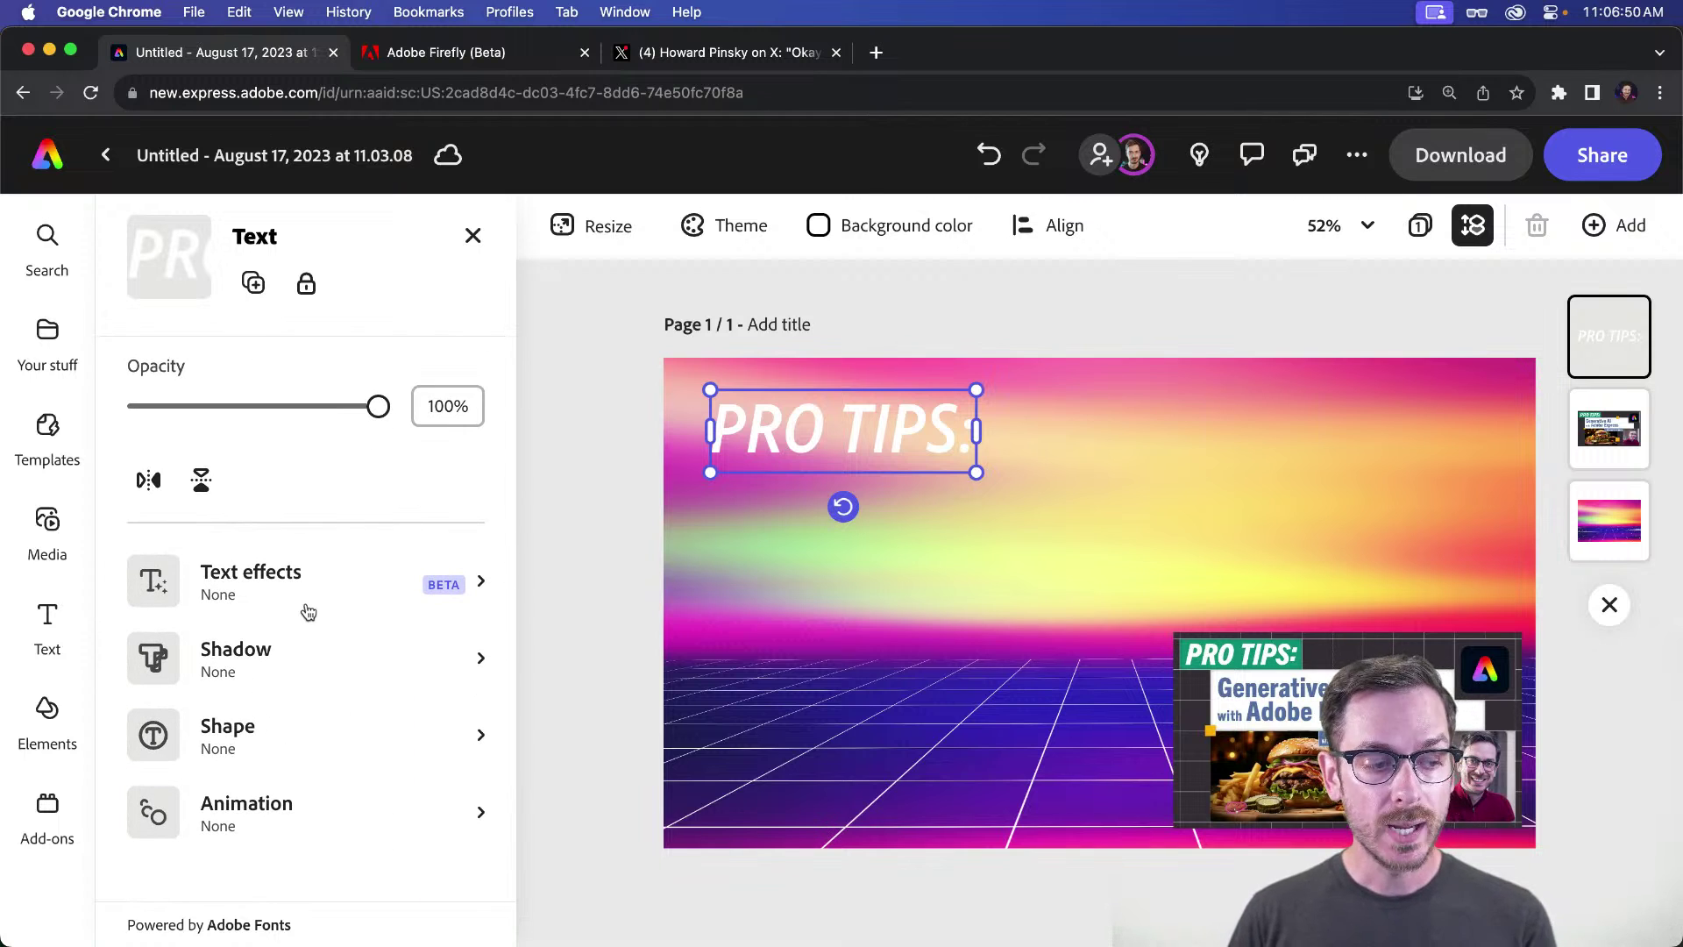
left_click(354, 737)
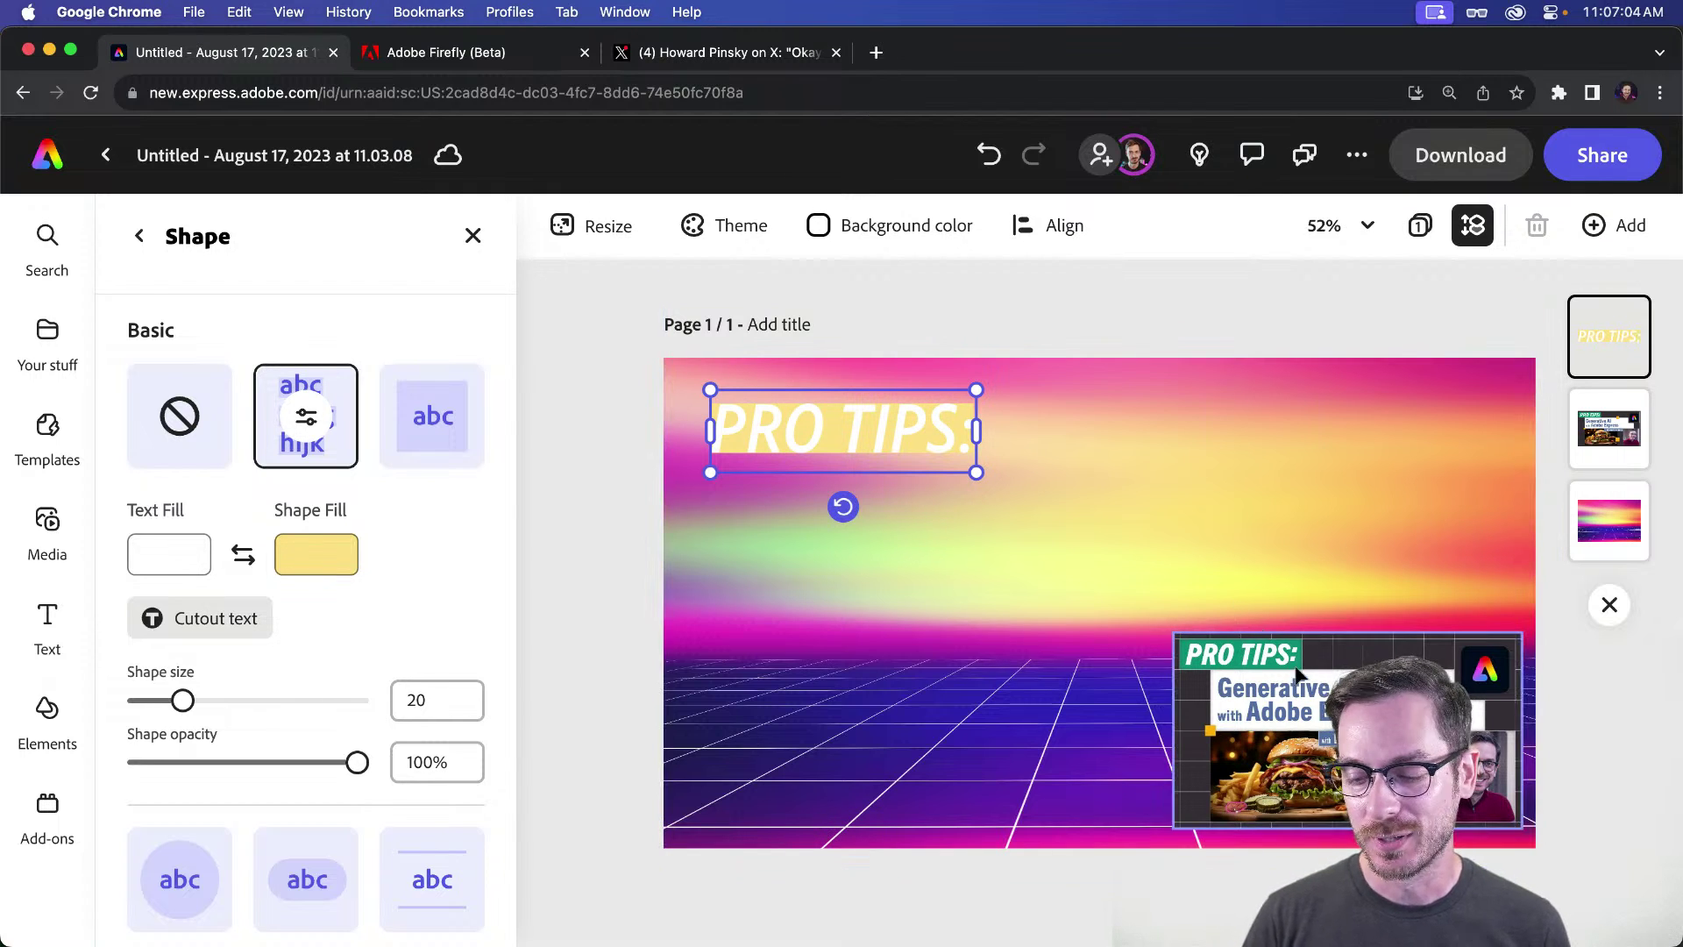
Step: Set the fill of the shape behind "PRO TIPS:" to a custom medium green
left_click(318, 561)
left_click(623, 281)
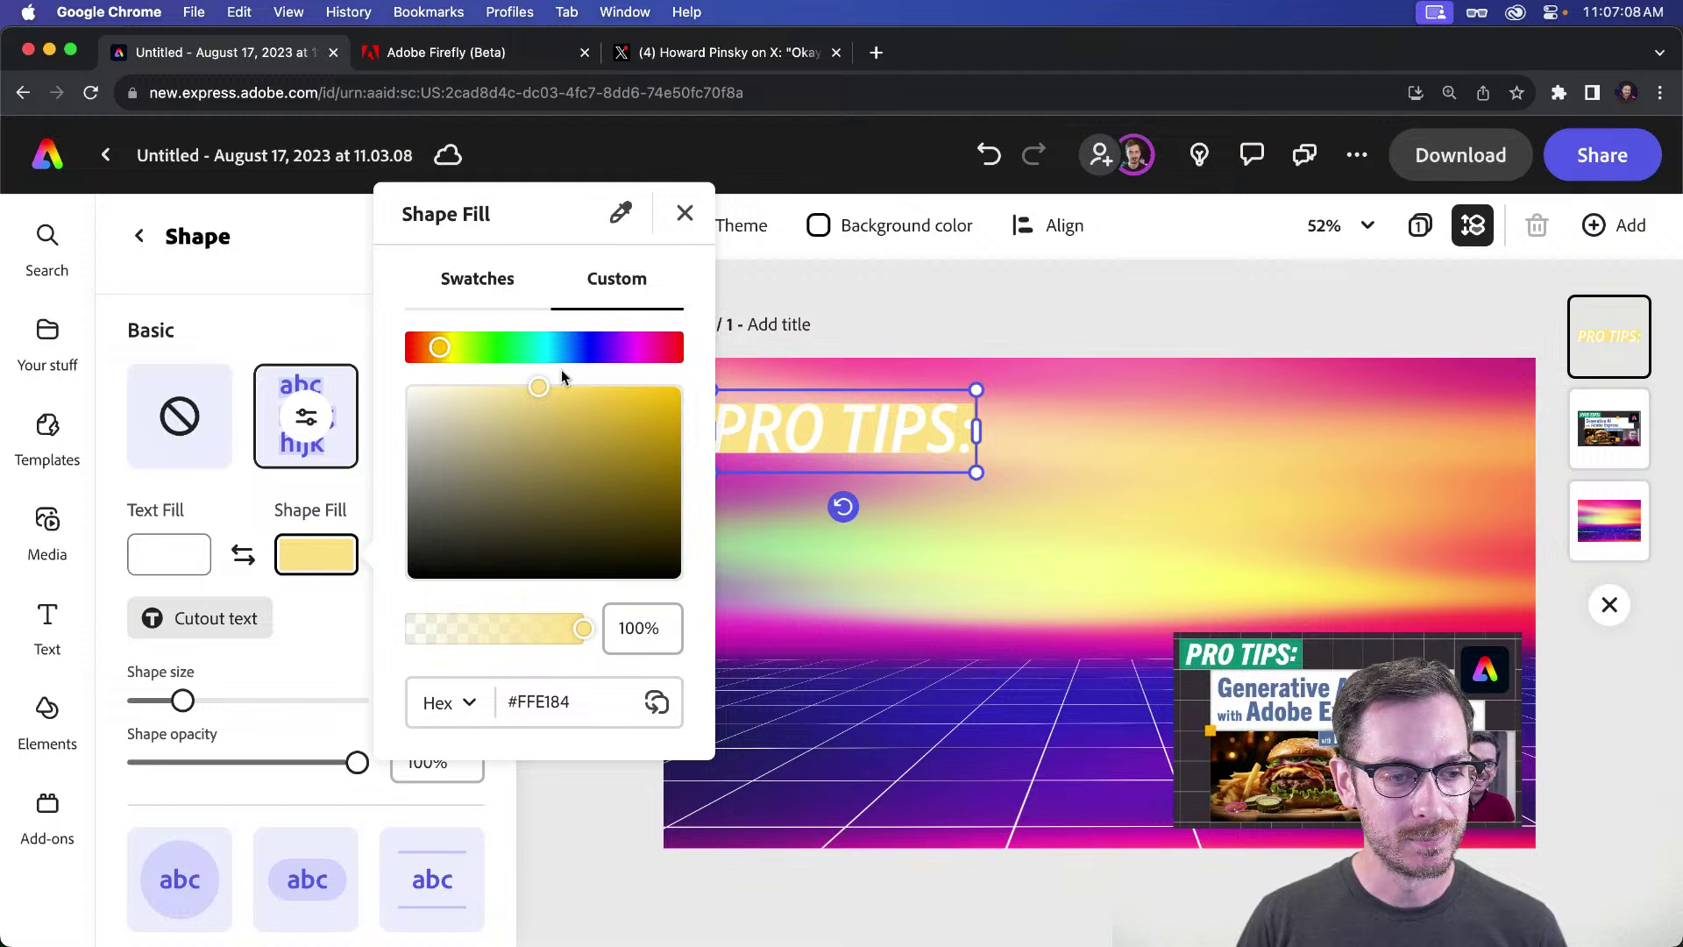
left_click(487, 349)
left_click(482, 282)
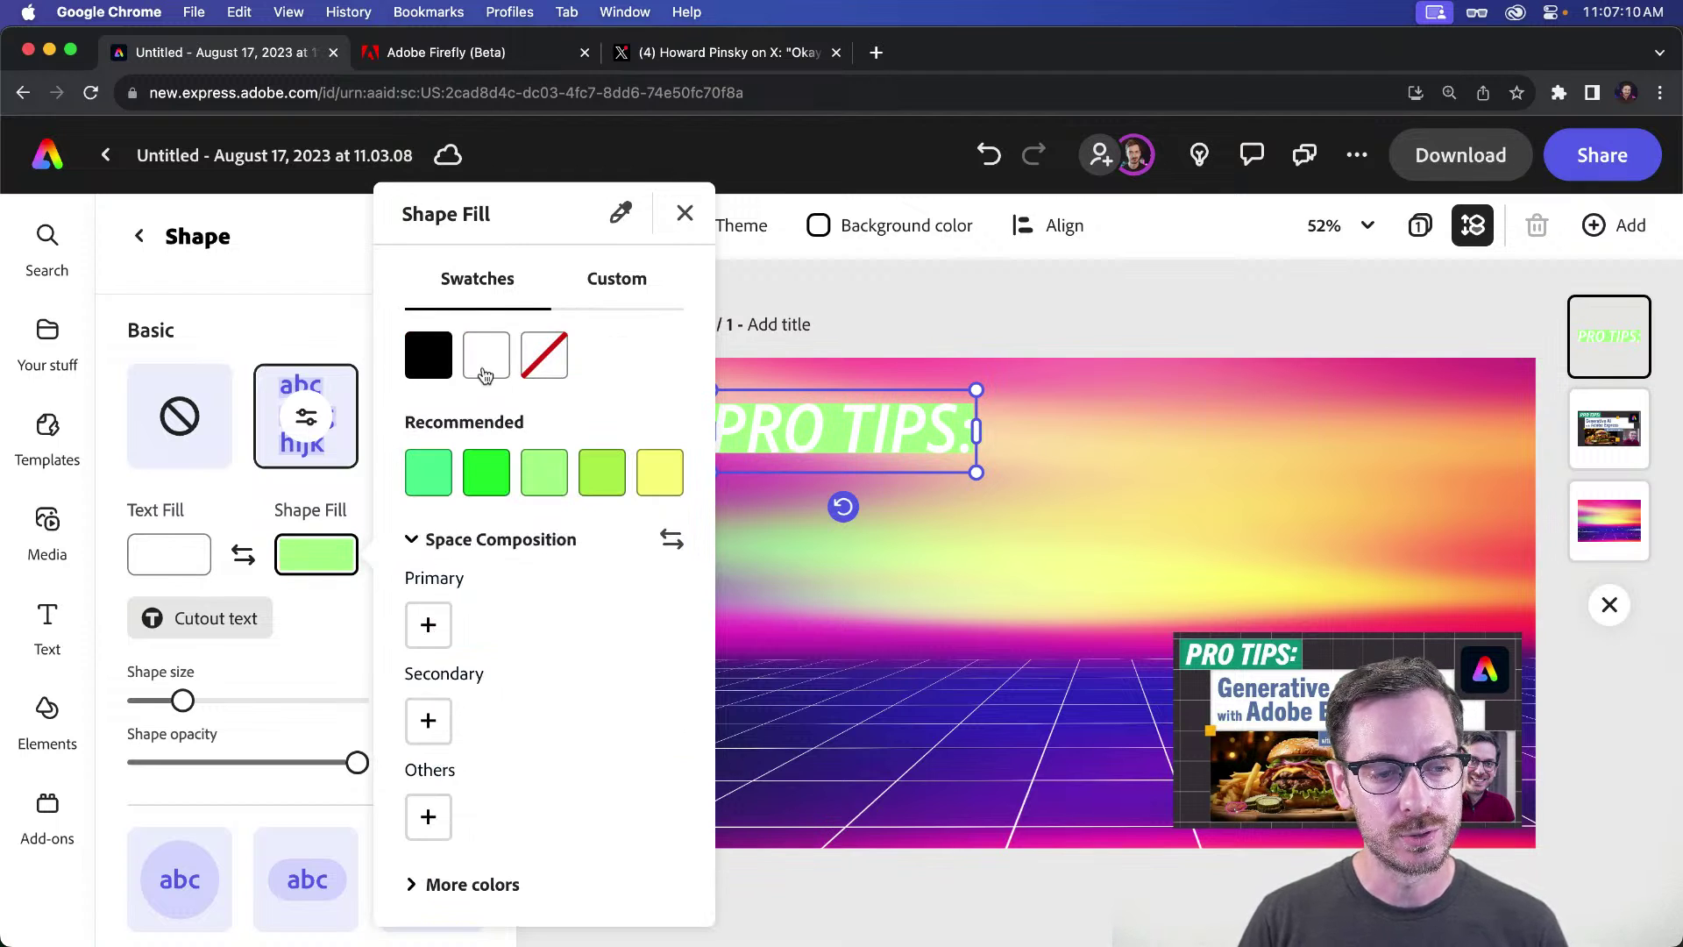
left_click(649, 290)
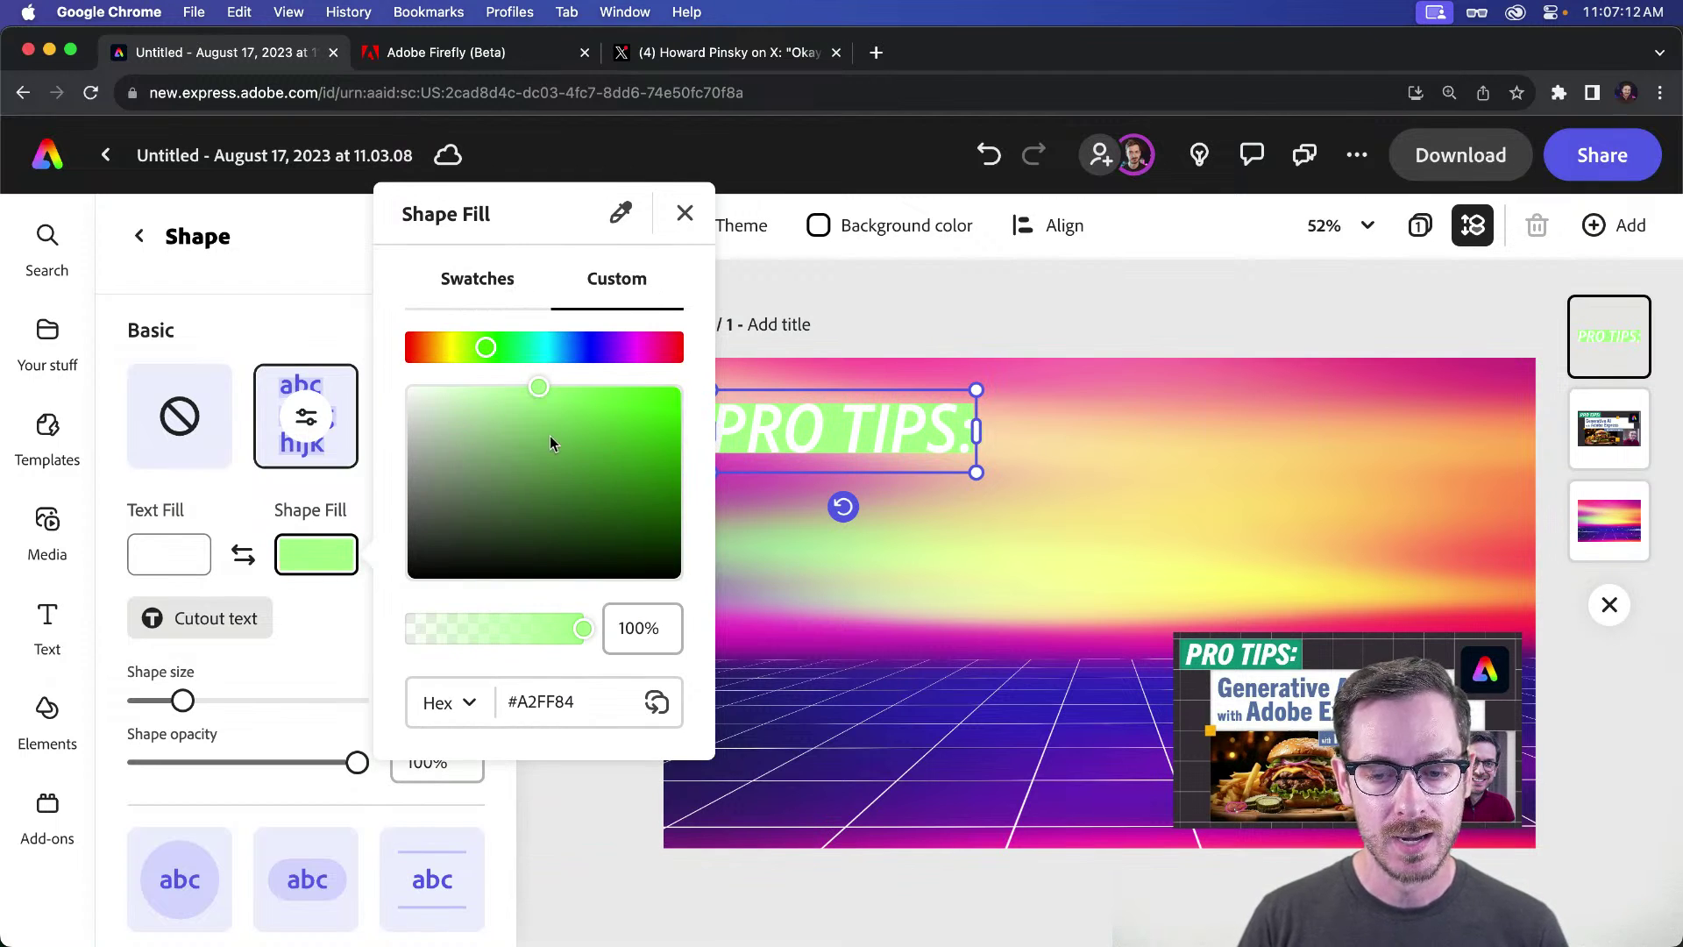
mouse_move(549, 435)
left_mouse_down()
mouse_move(617, 444)
mouse_move(538, 455)
left_mouse_up()
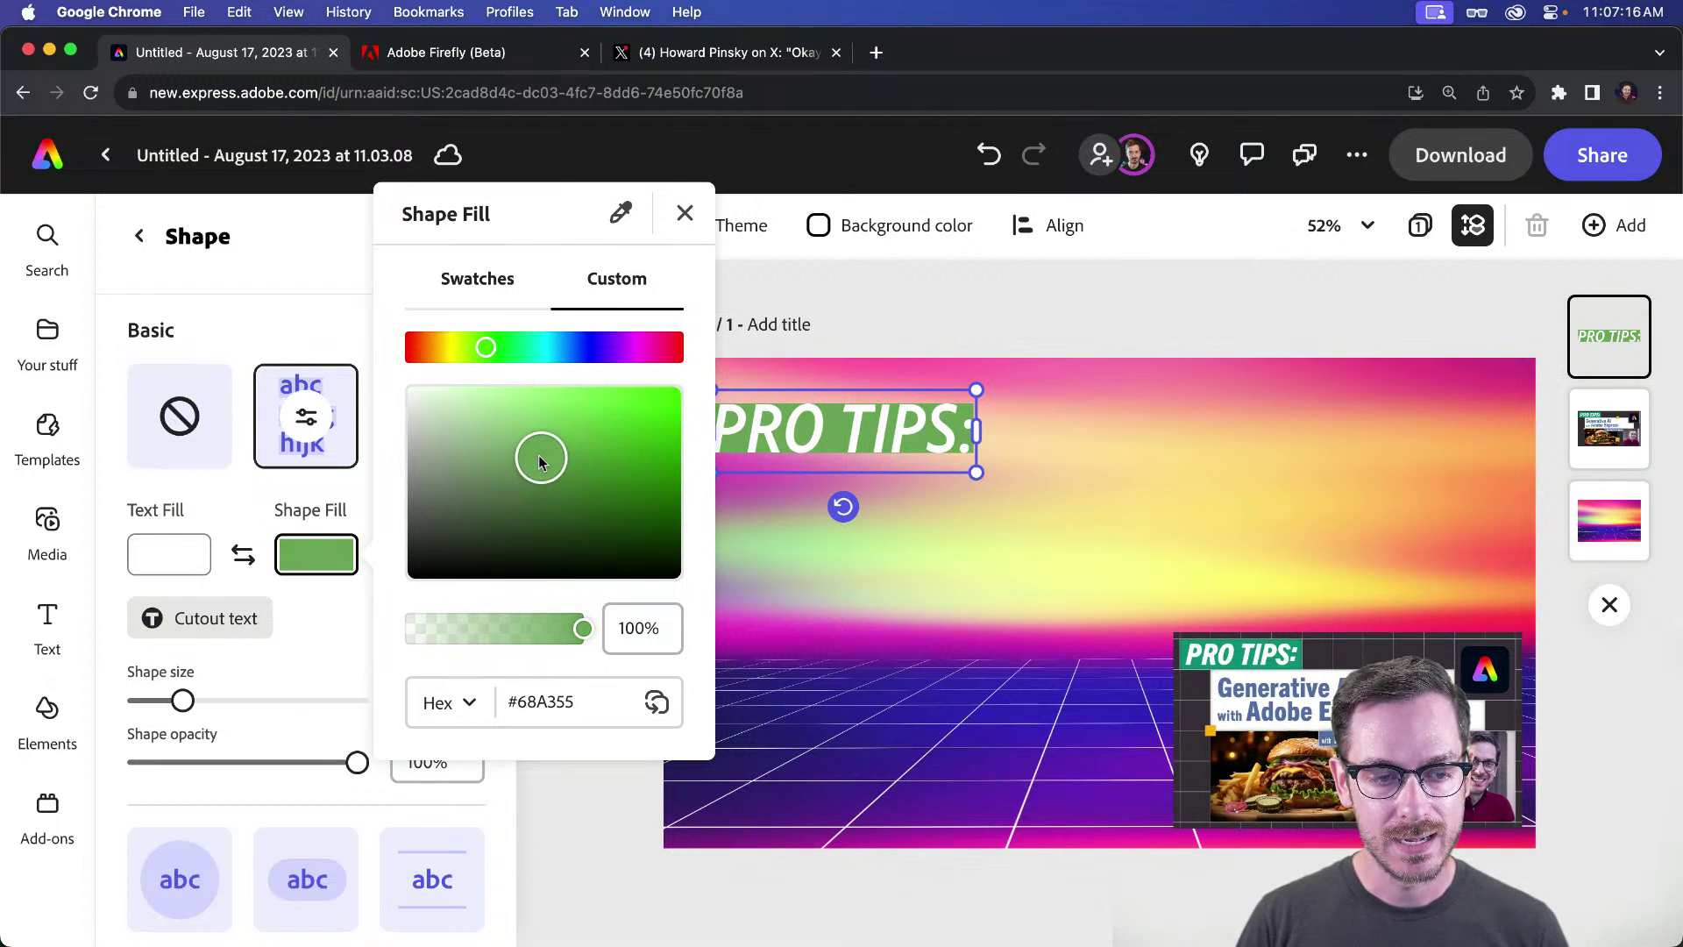
left_click_drag(489, 350, 497, 345)
left_click(312, 343)
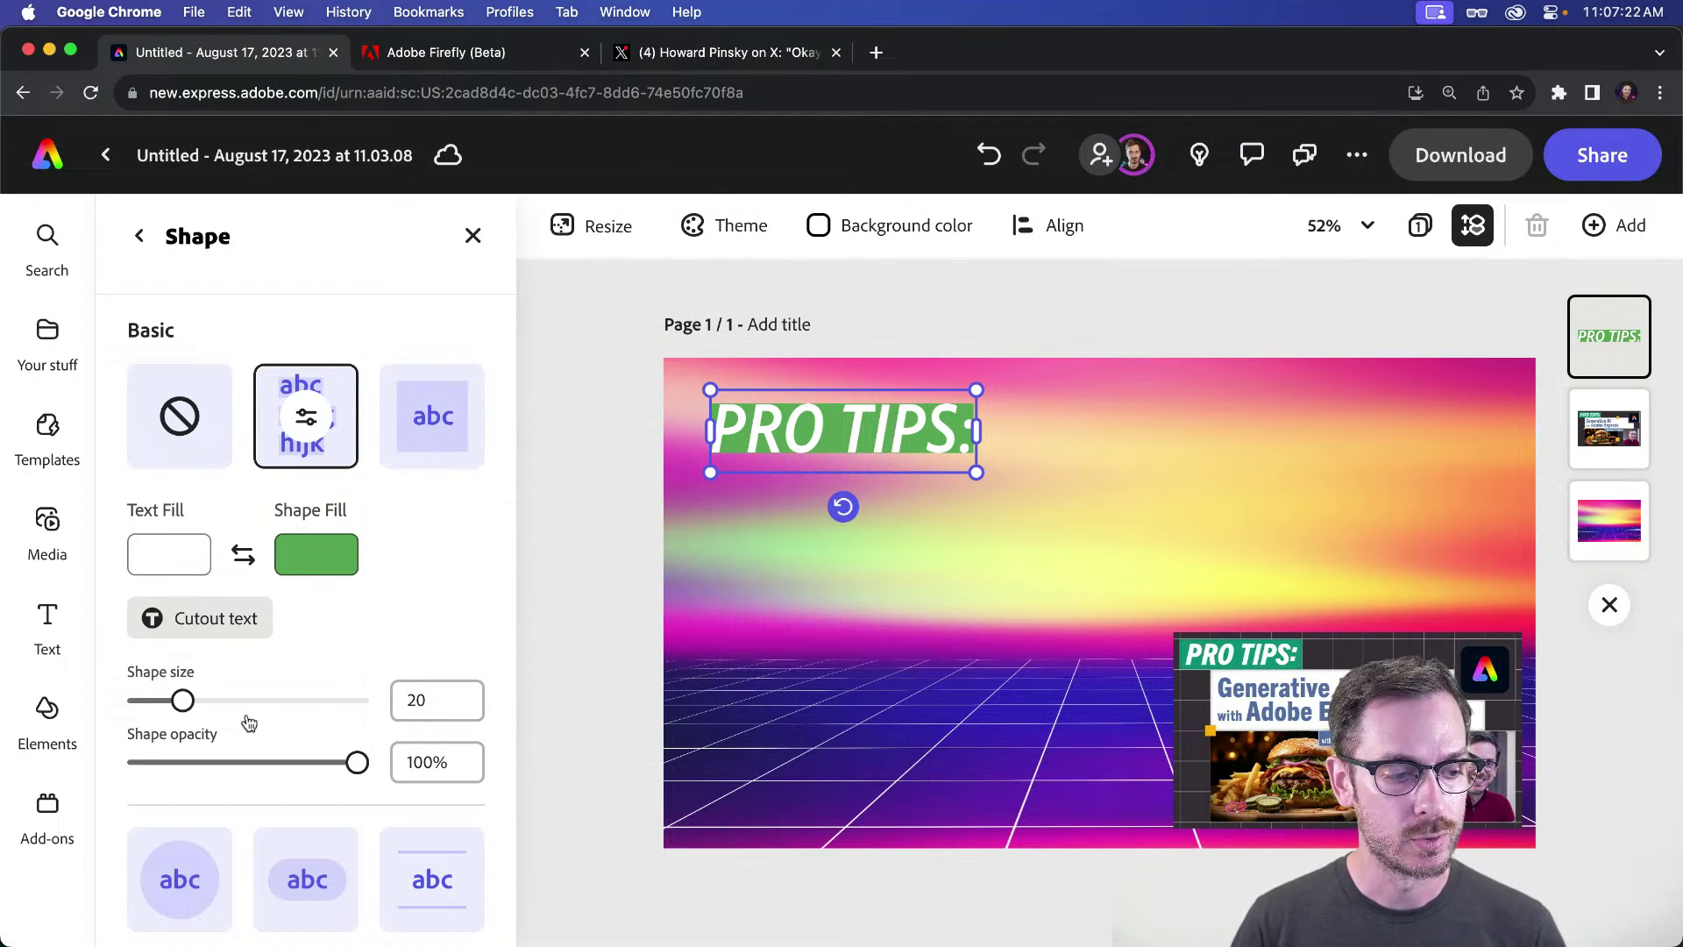
Step: Enlarge the green shape behind "PRO TIPS:" to a shape size of 51 and return to the main text settings
left_click_drag(185, 702, 249, 702)
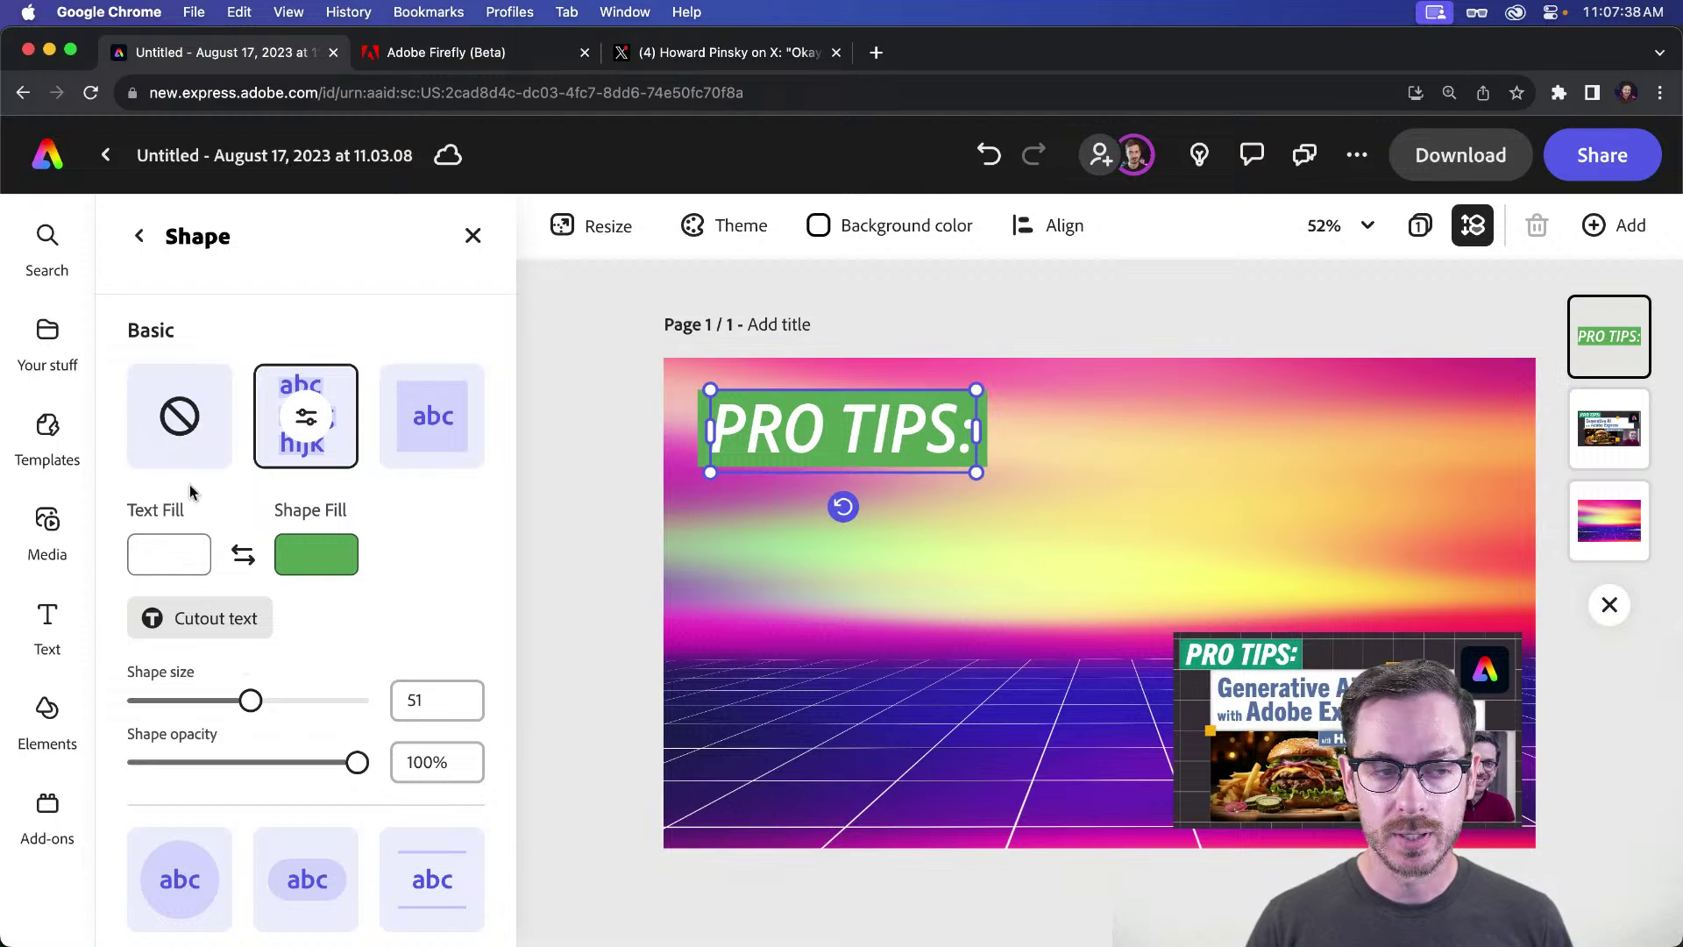
scroll(419, 596, "down", 5)
scroll(351, 526, "up", 5)
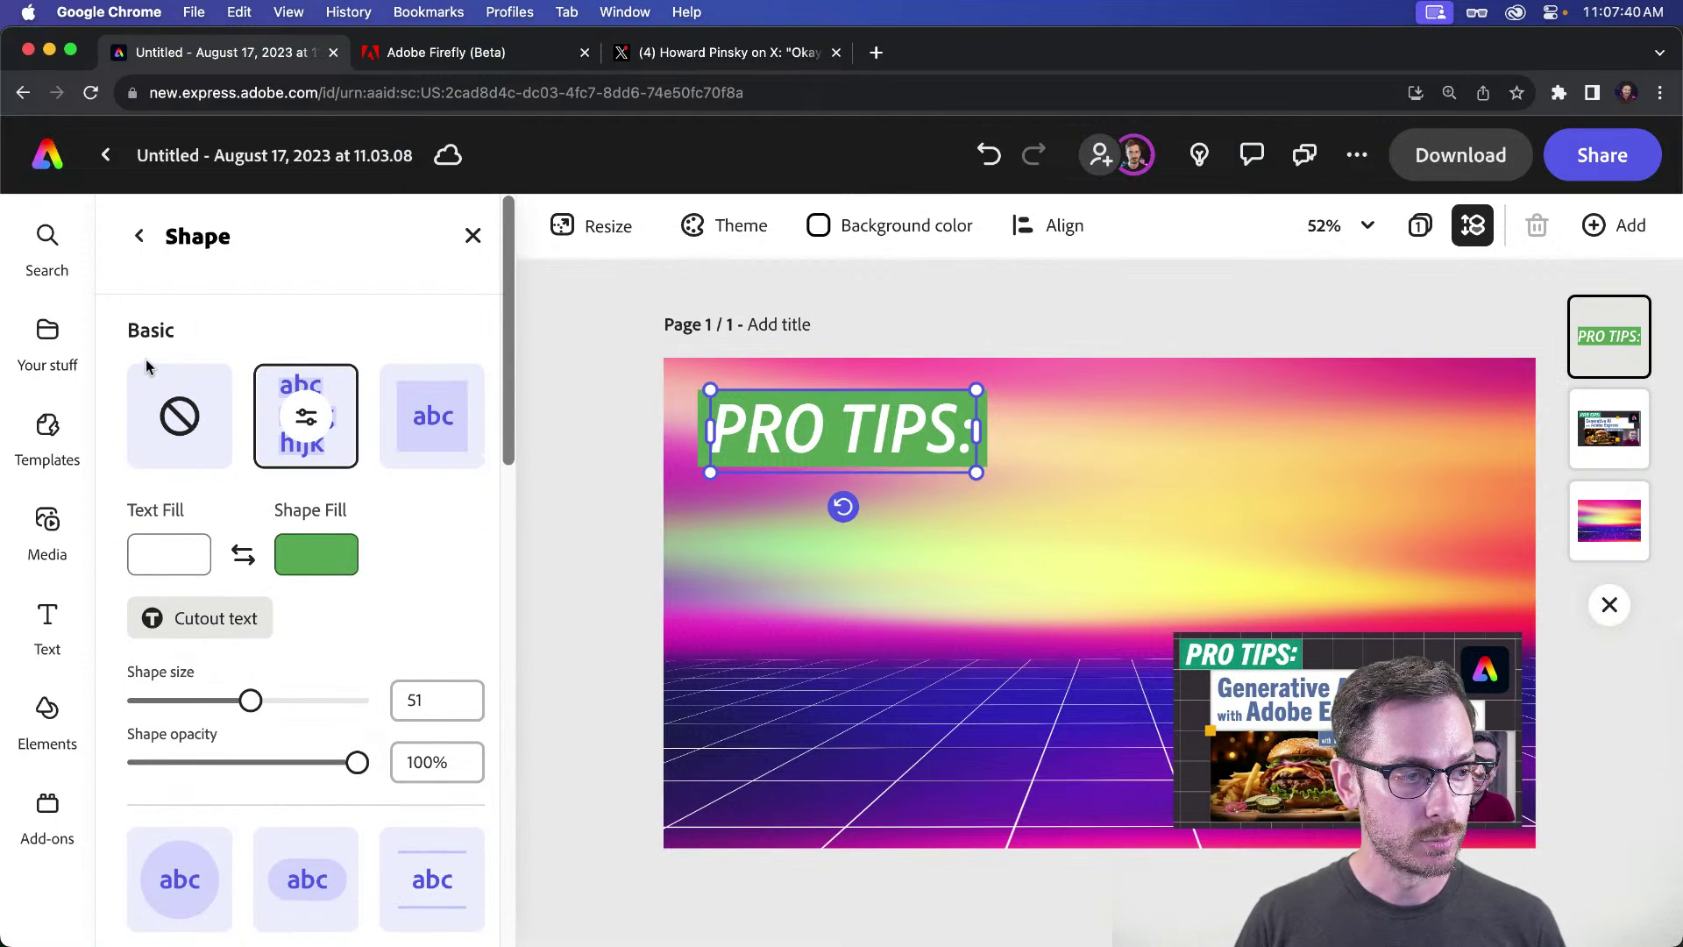
left_click(139, 252)
Step: Search the fonts for "crono" and try Cronos Pro Bold Display Italic on the "PRO TIPS:" text
left_click(284, 618)
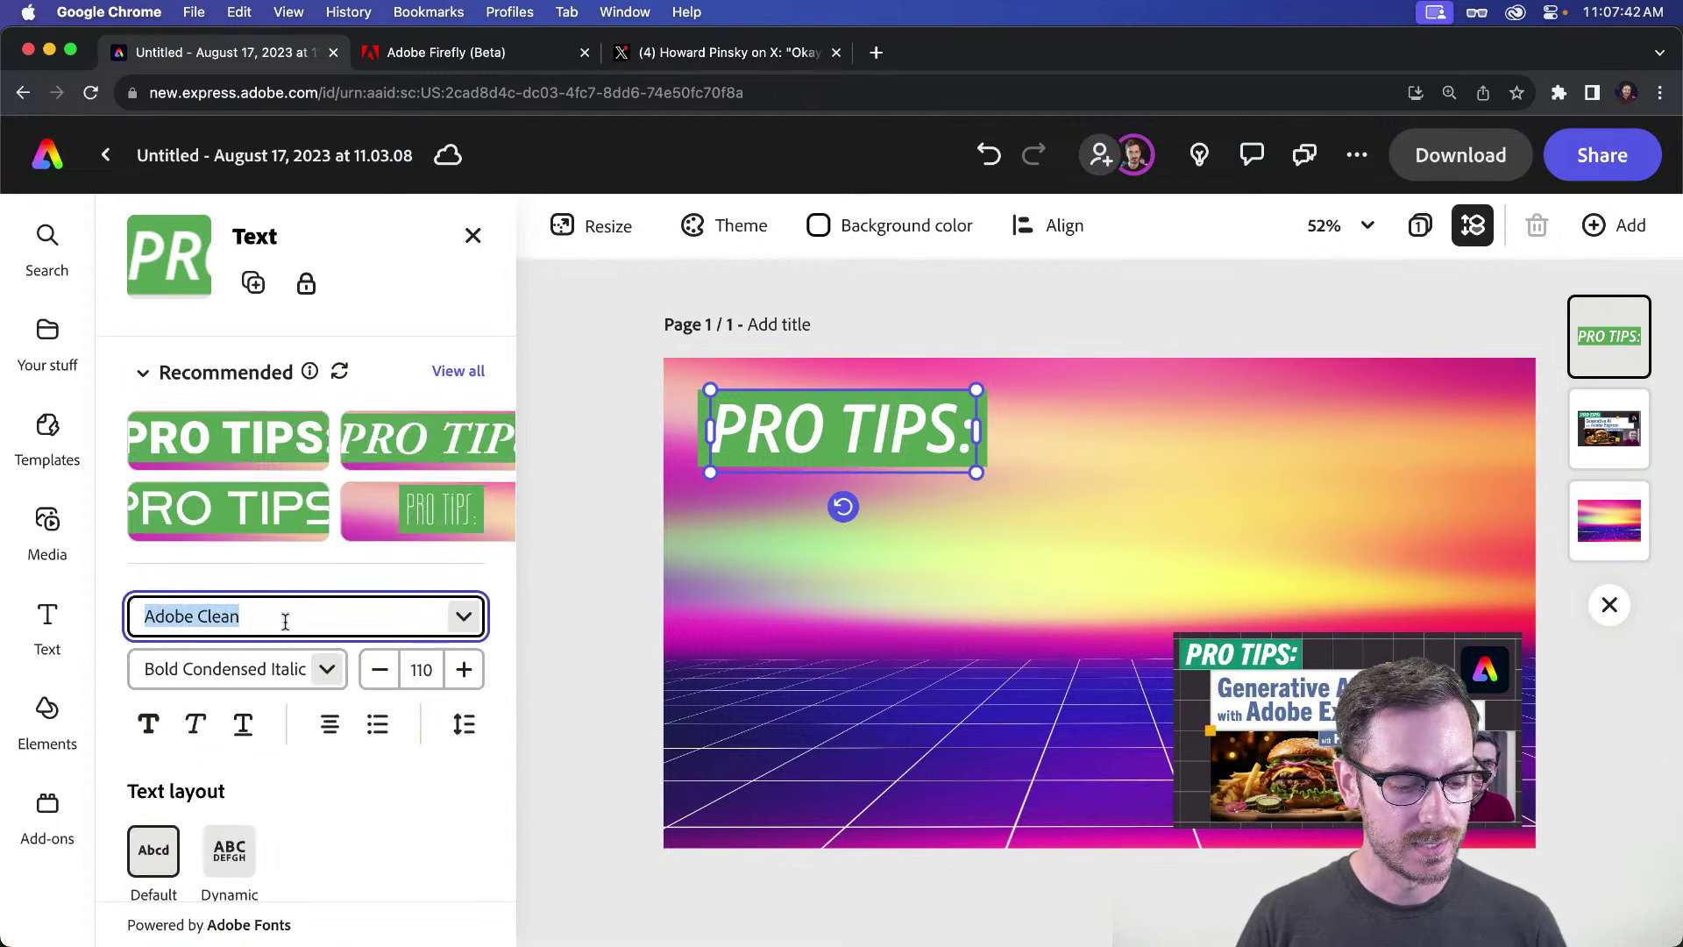
type("crono")
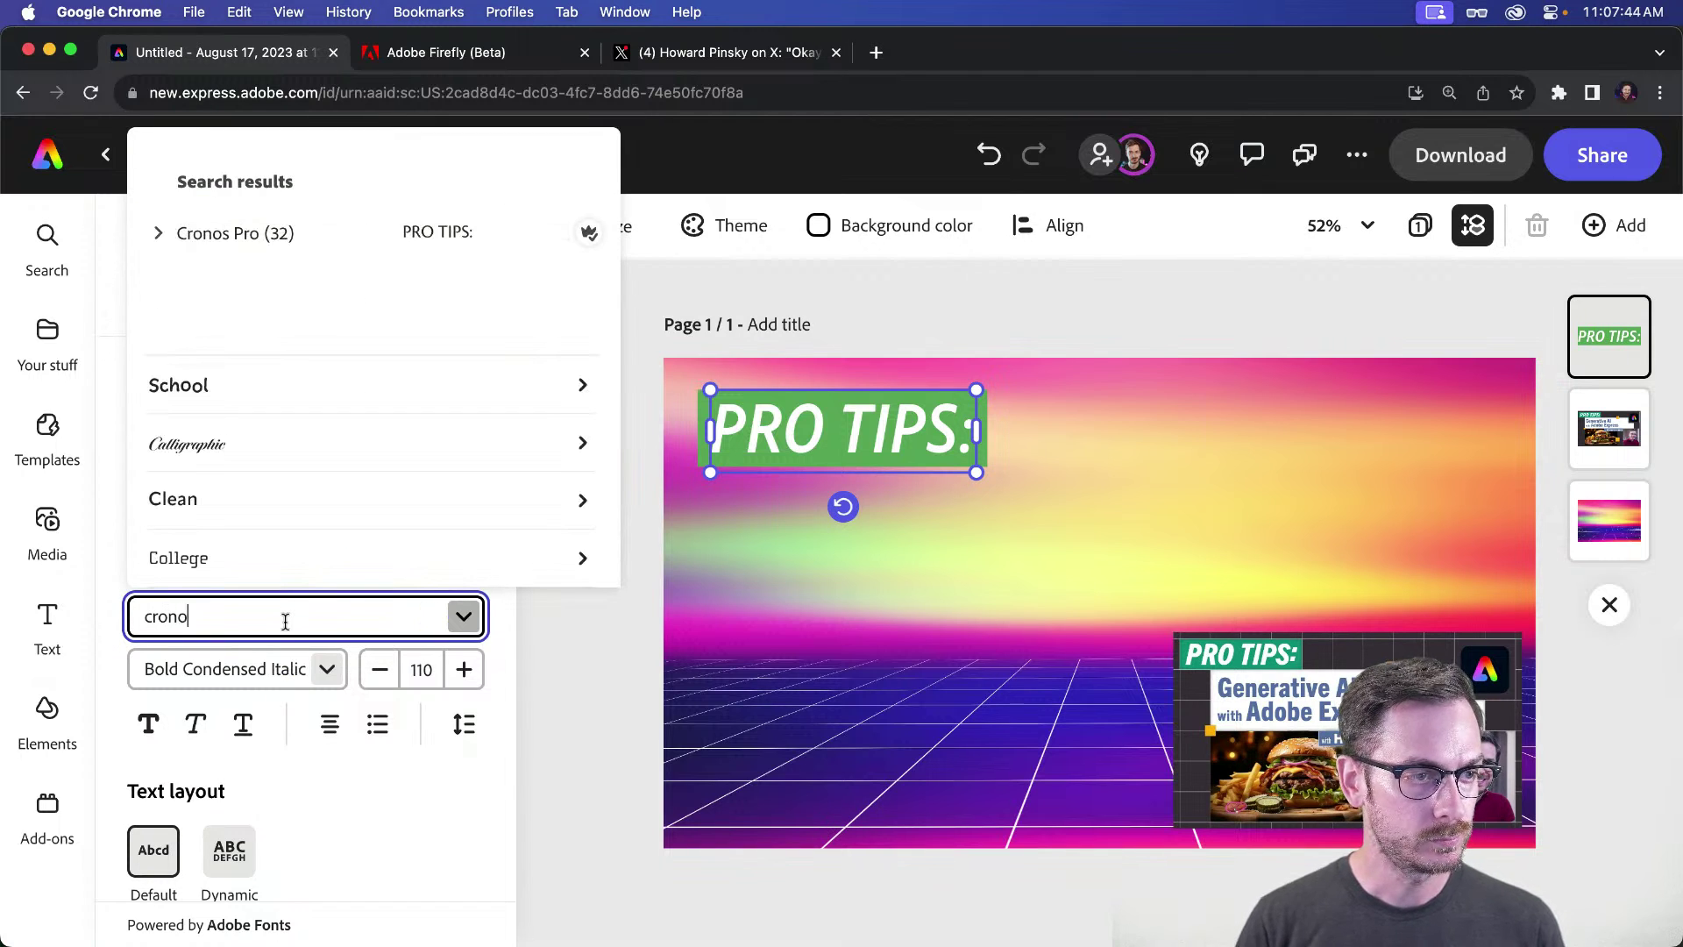
left_click(158, 232)
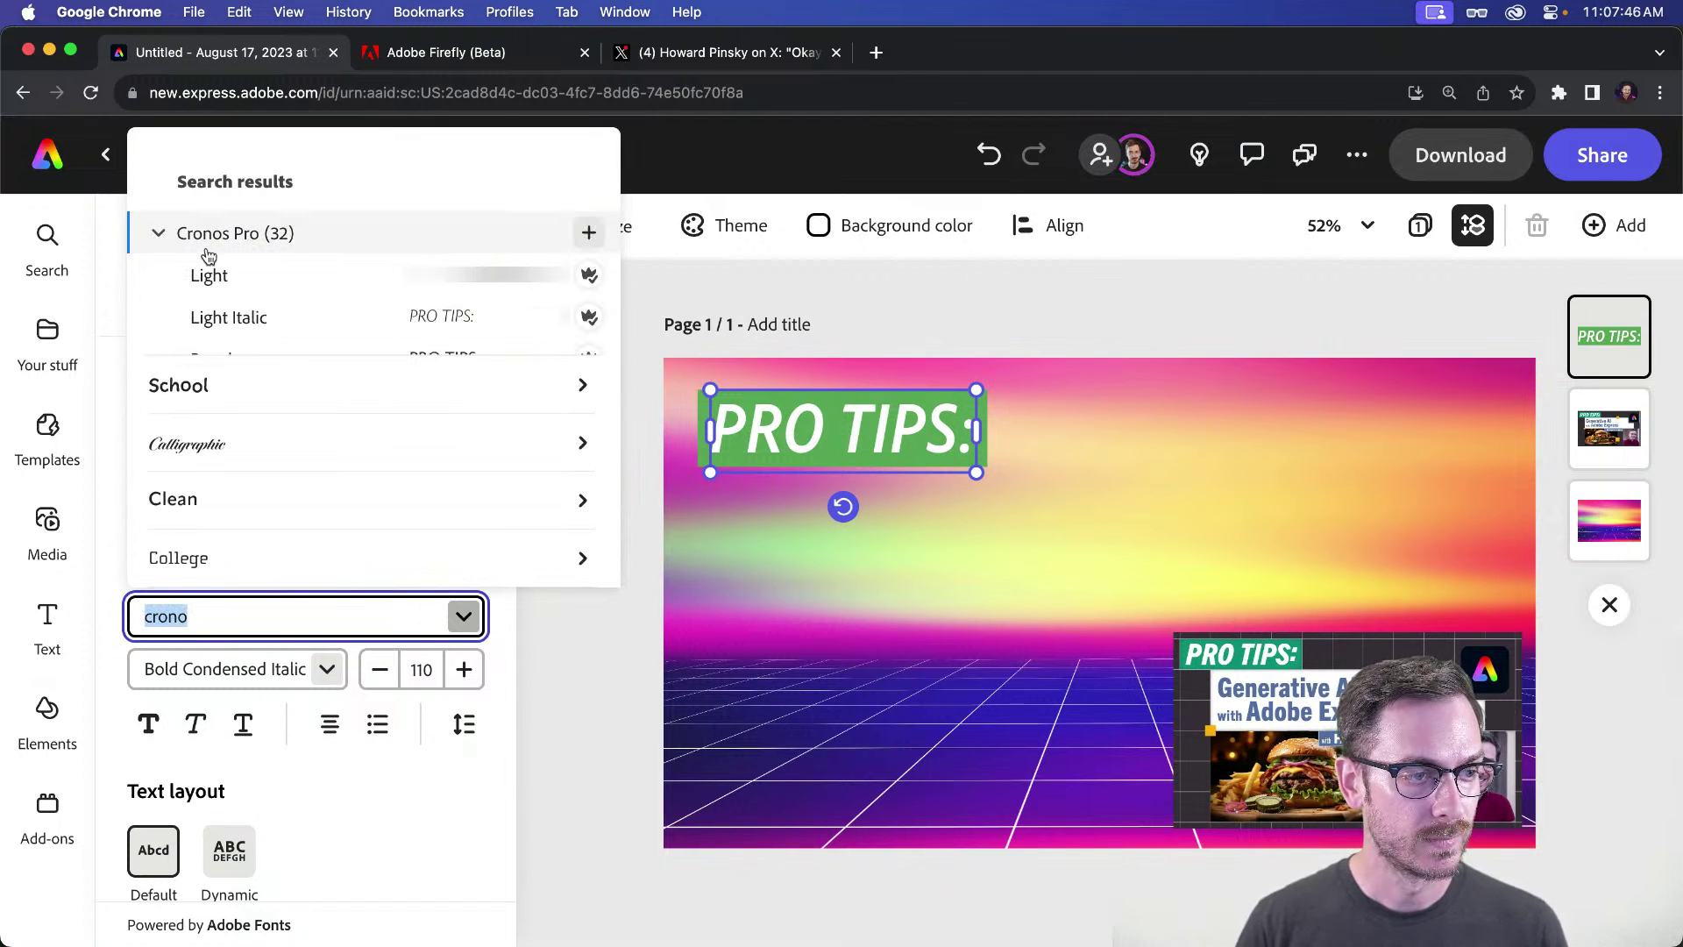
scroll(237, 266, "down", 5)
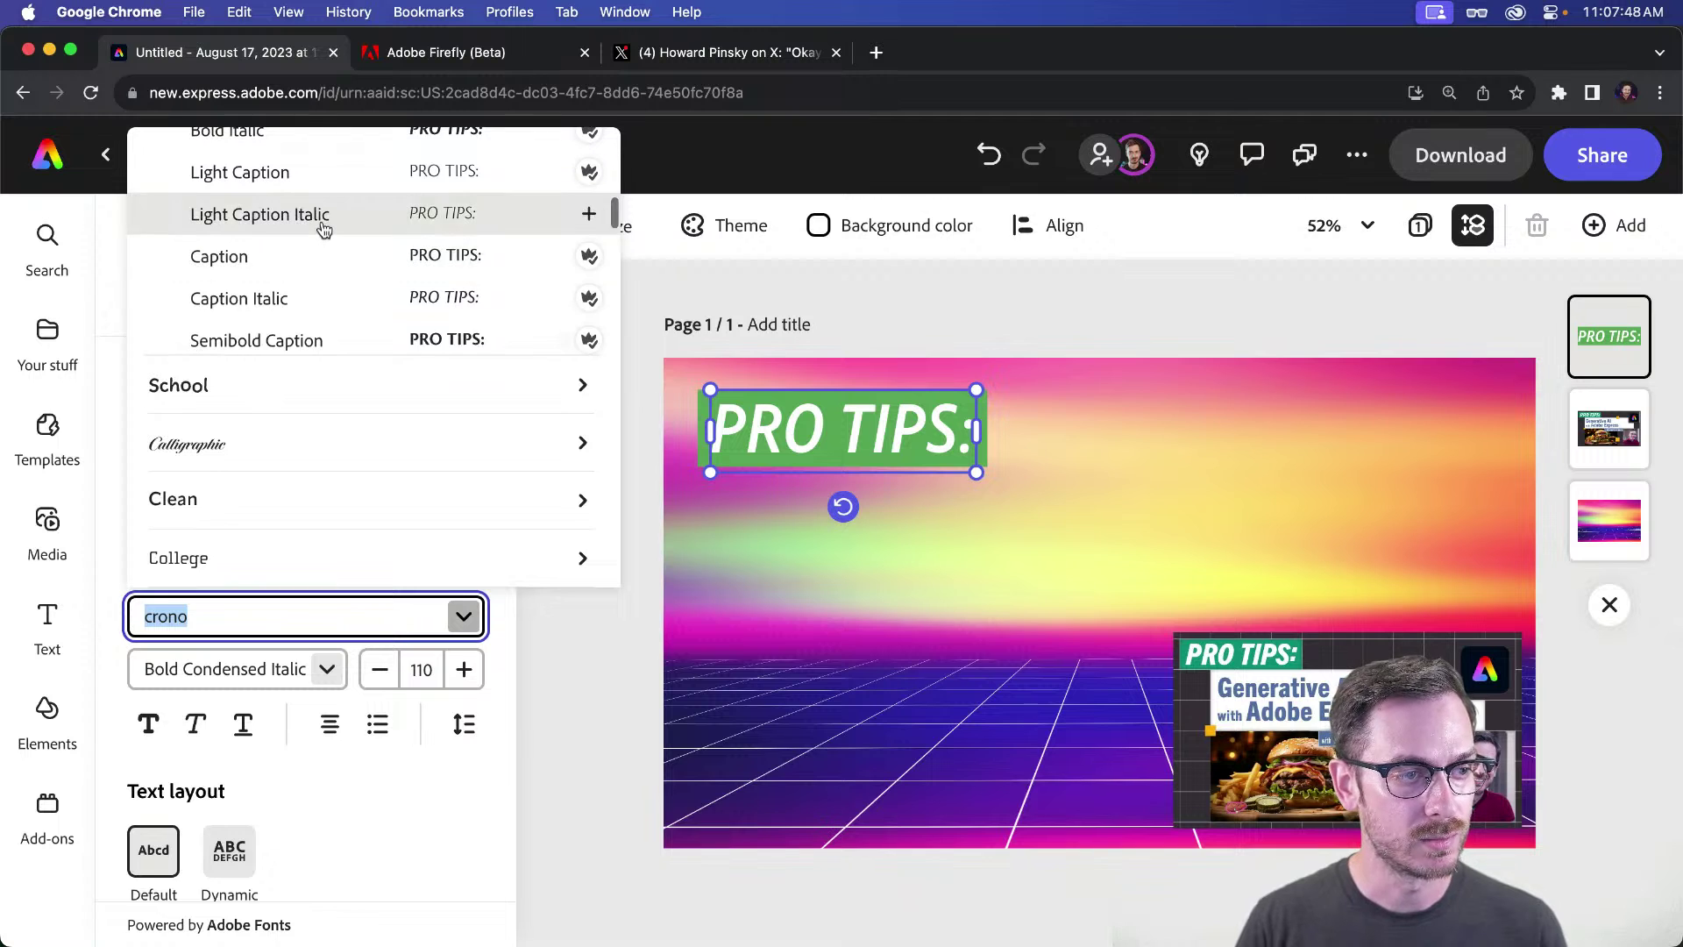
scroll(324, 224, "down", 5)
scroll(324, 235, "down", 3)
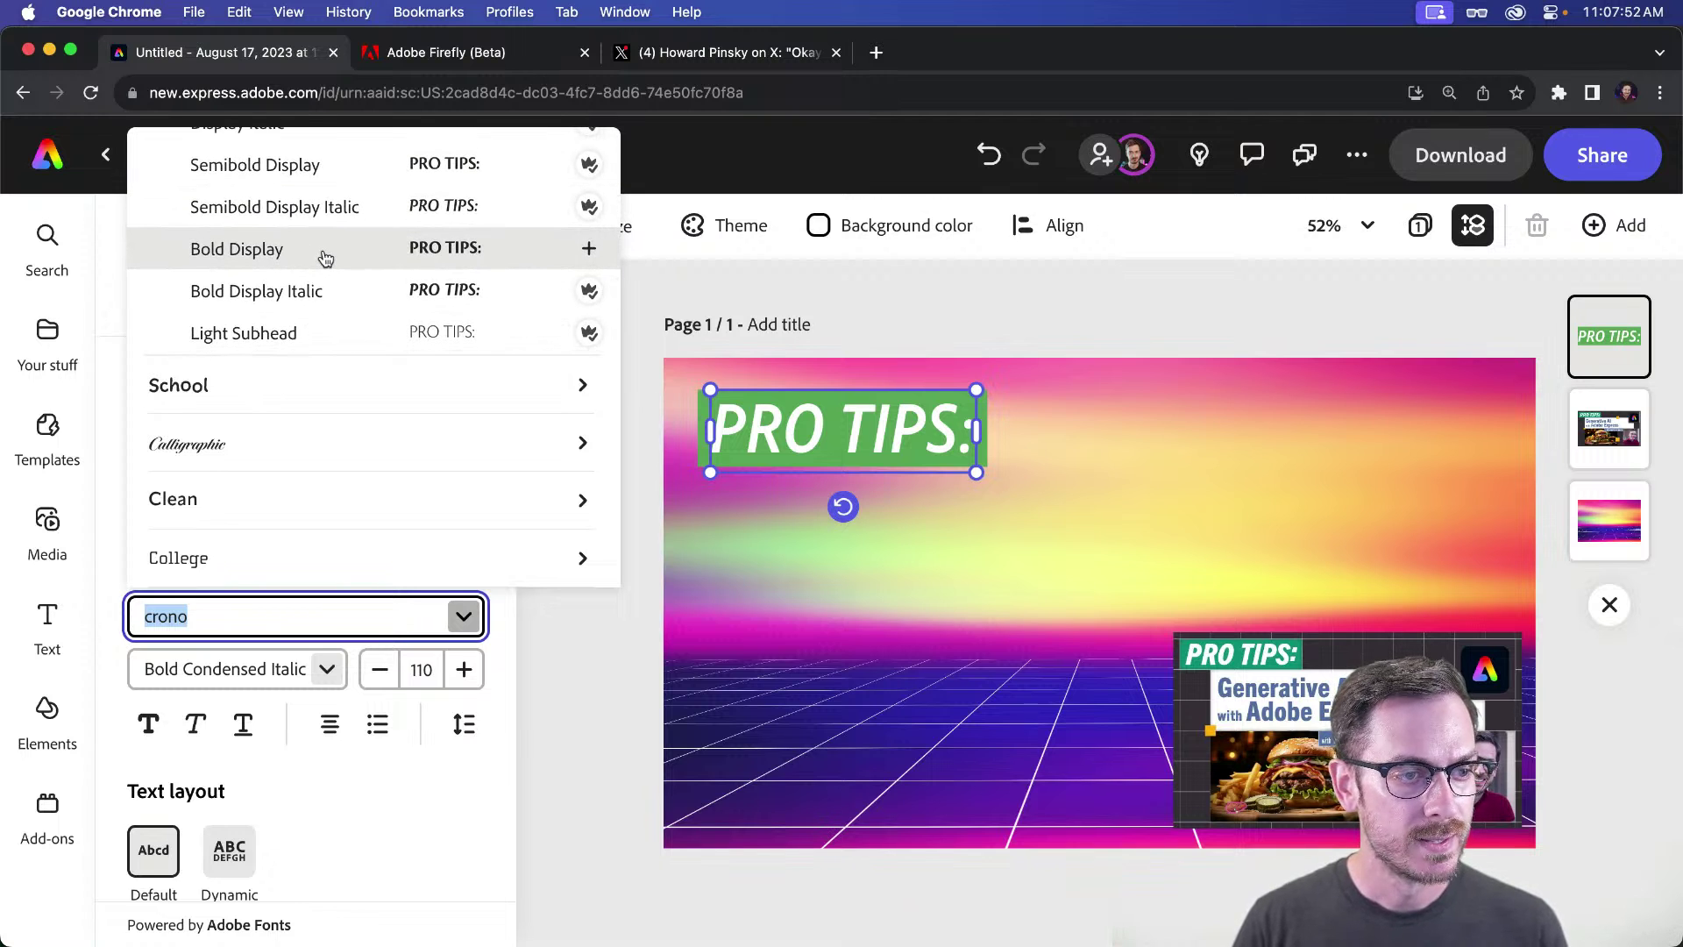
left_click(327, 290)
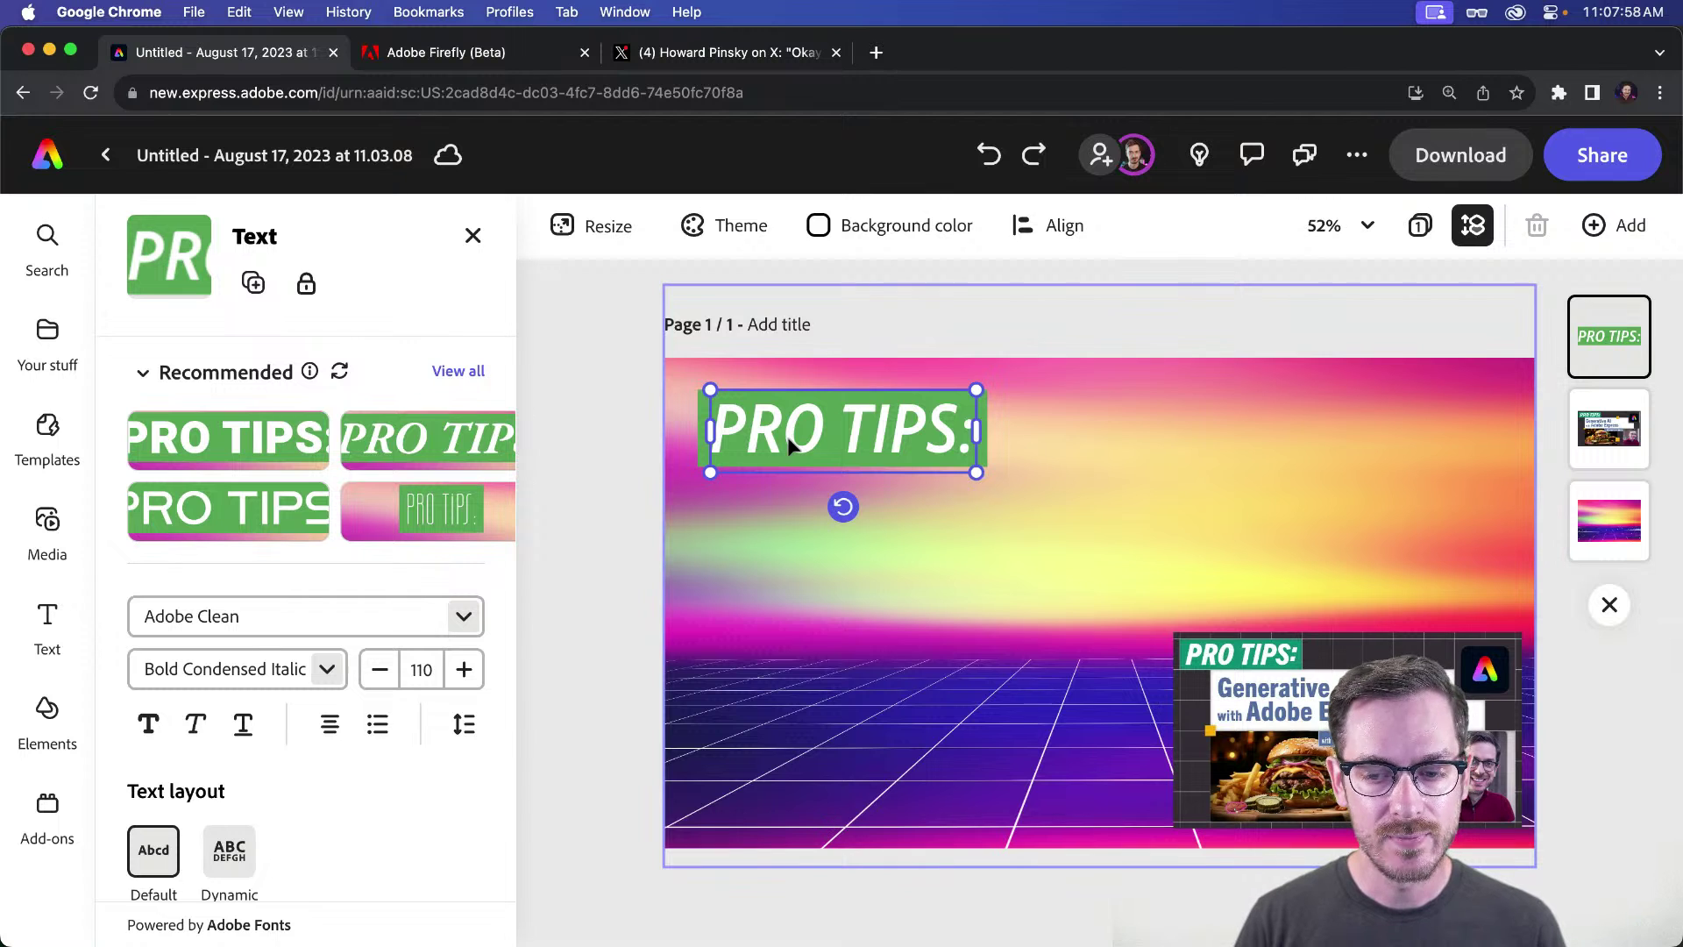
Step: Nudge the "PRO TIPS:" title toward the page's upper-left corner and resize the reference thumbnail to a smaller inset in the lower-right corner
mouse_move(814, 428)
left_mouse_down()
mouse_move(821, 409)
mouse_move(805, 428)
mouse_move(804, 414)
left_mouse_up()
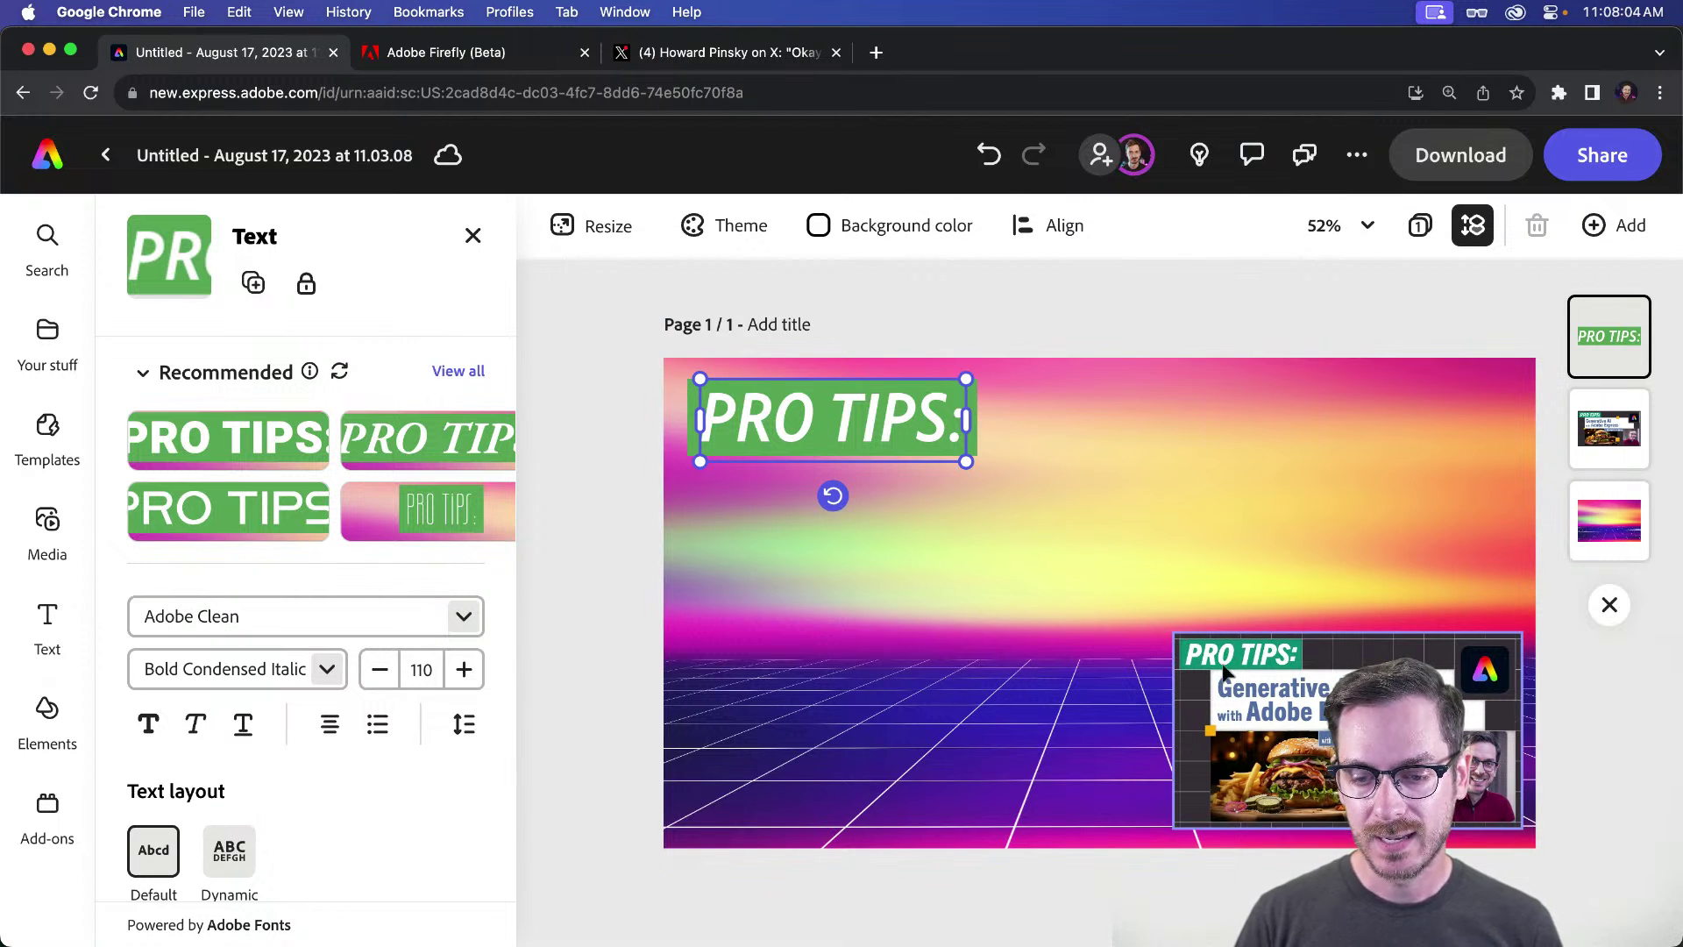
left_click(1326, 721)
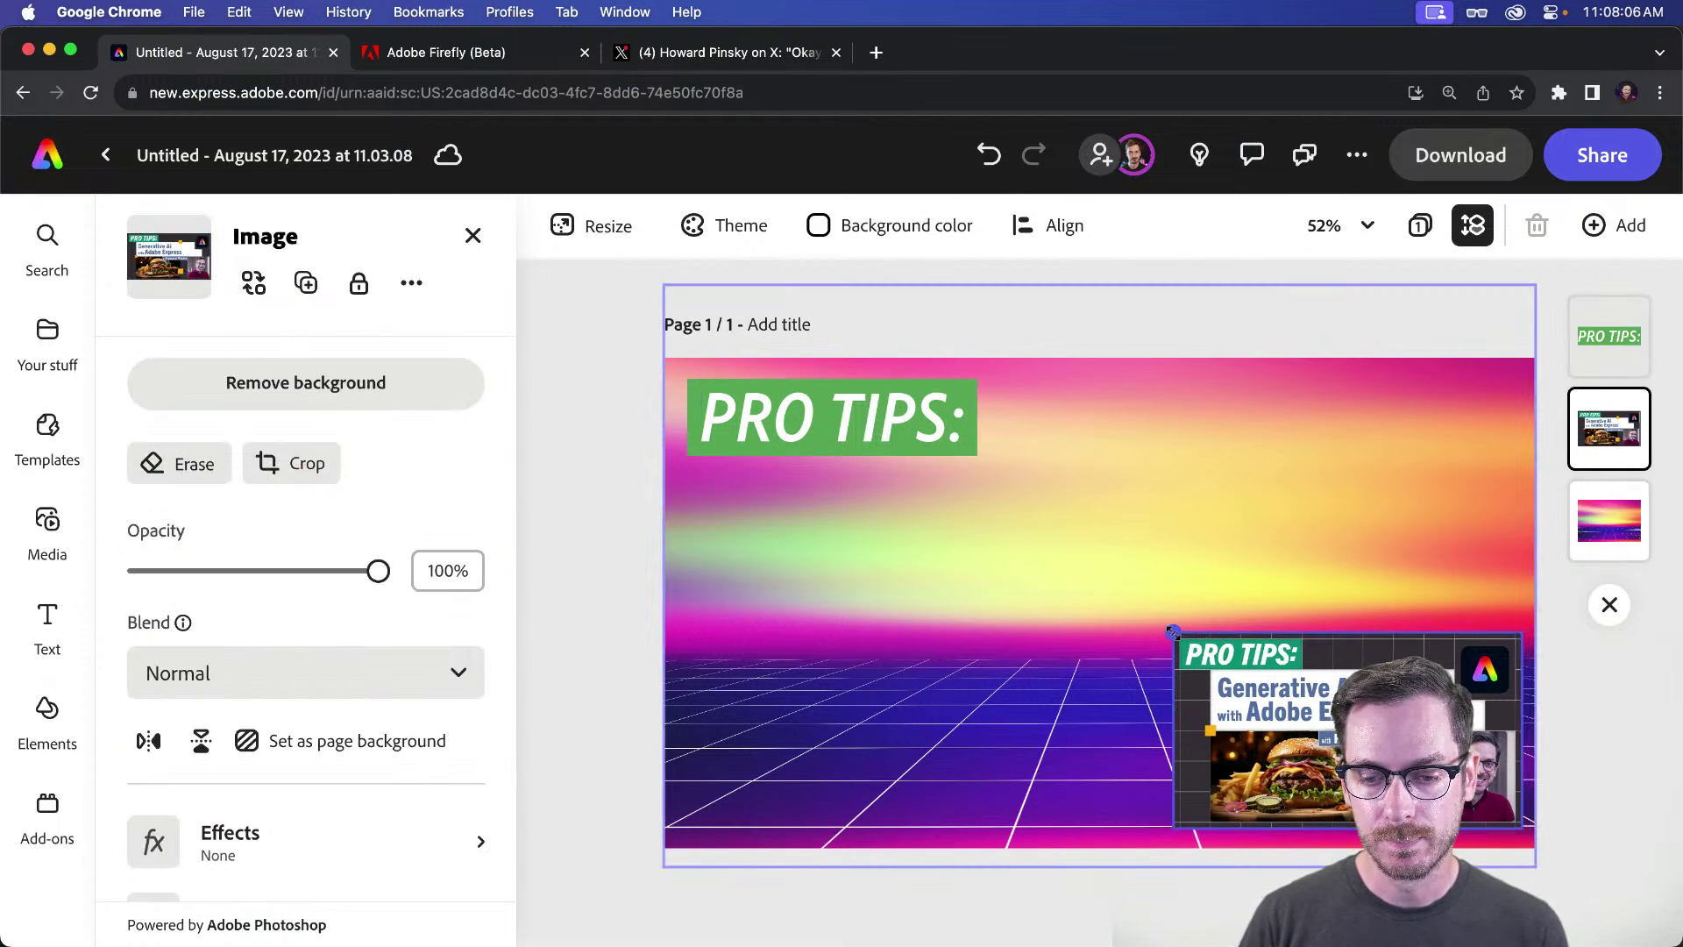
left_click_drag(1175, 633, 800, 372)
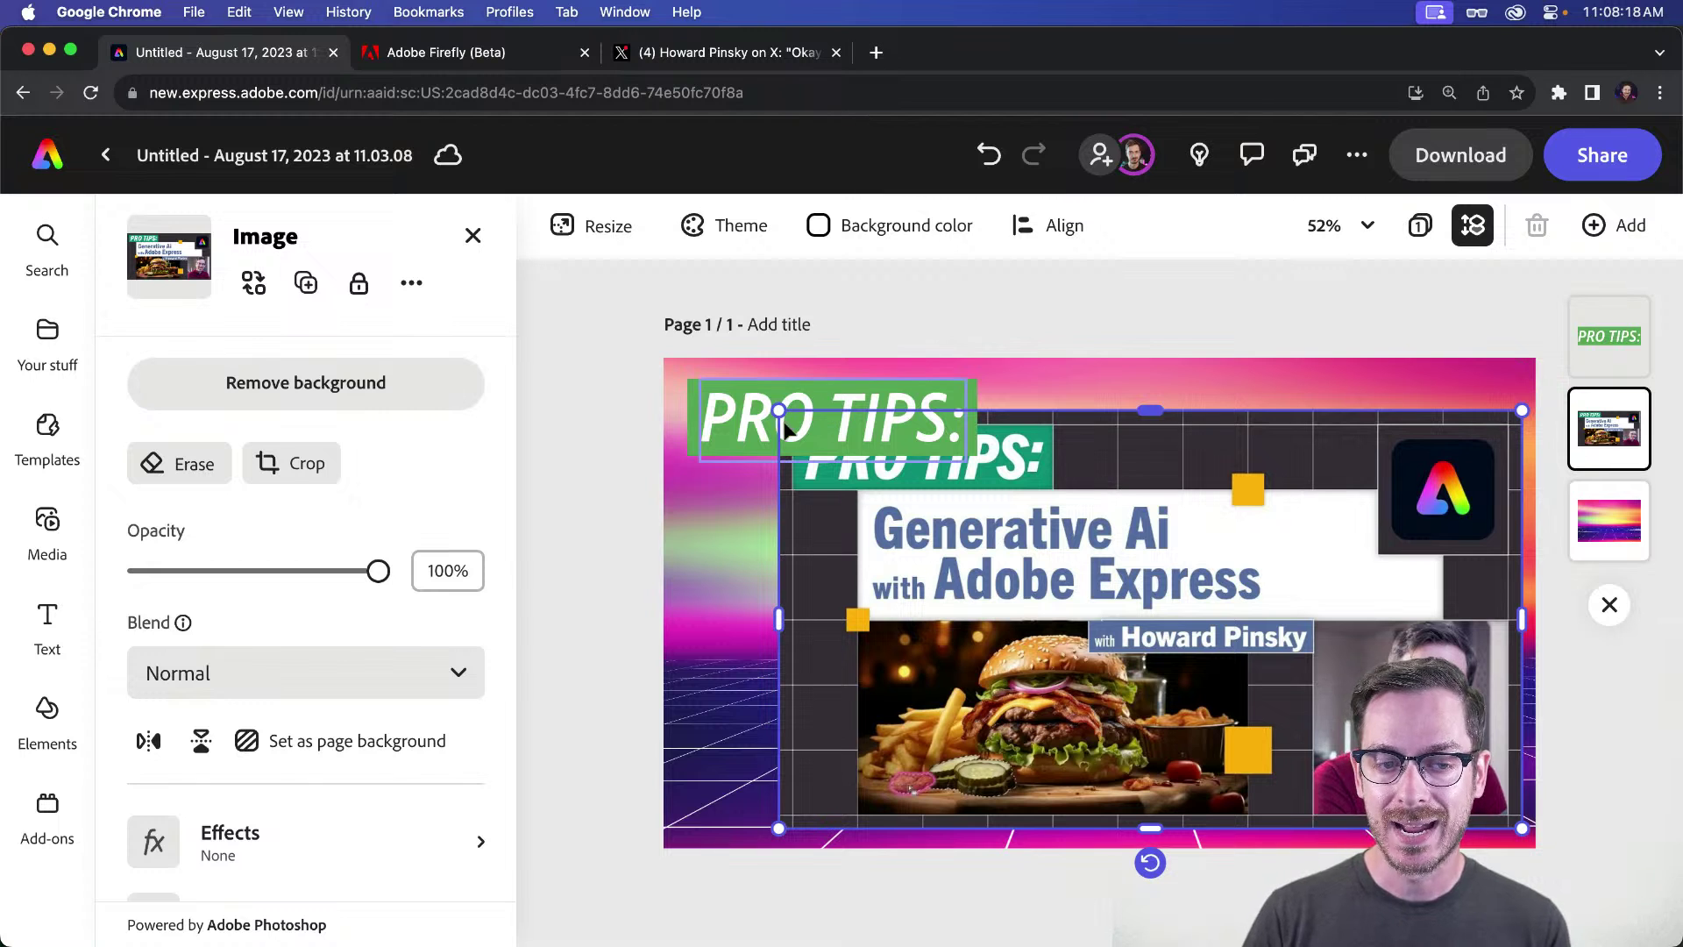
left_click_drag(779, 409, 1233, 602)
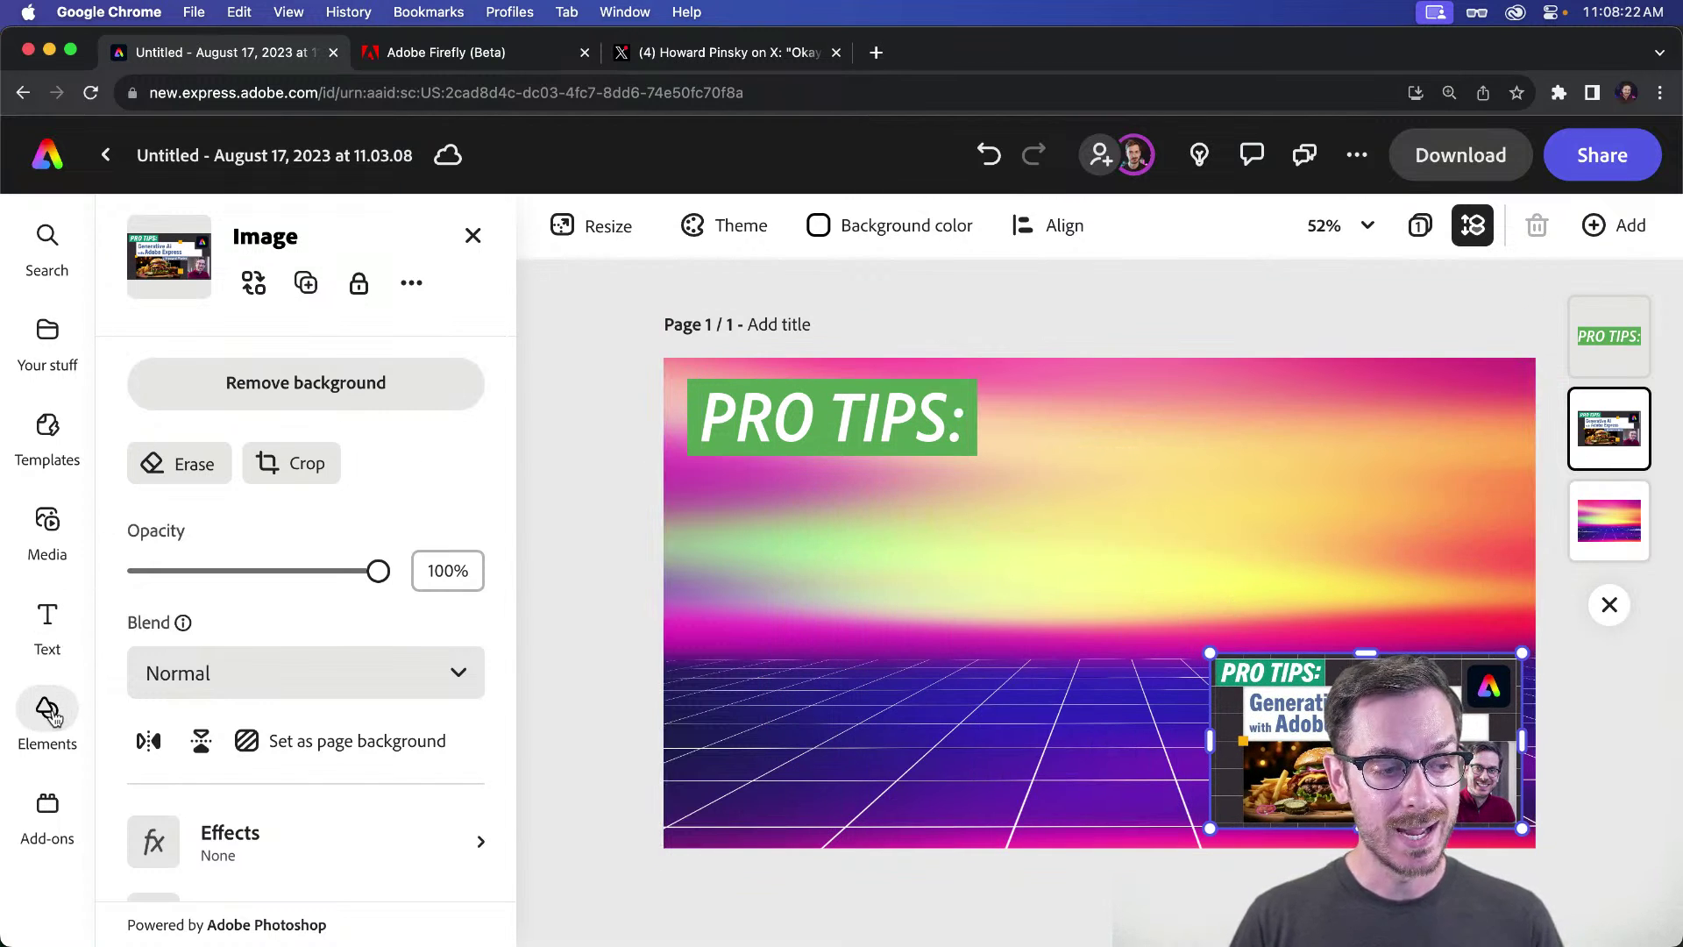
Step: Browse the design asset, background and shape elements and place a solid black rectangle on the page below the "PRO TIPS:" title
left_click(50, 712)
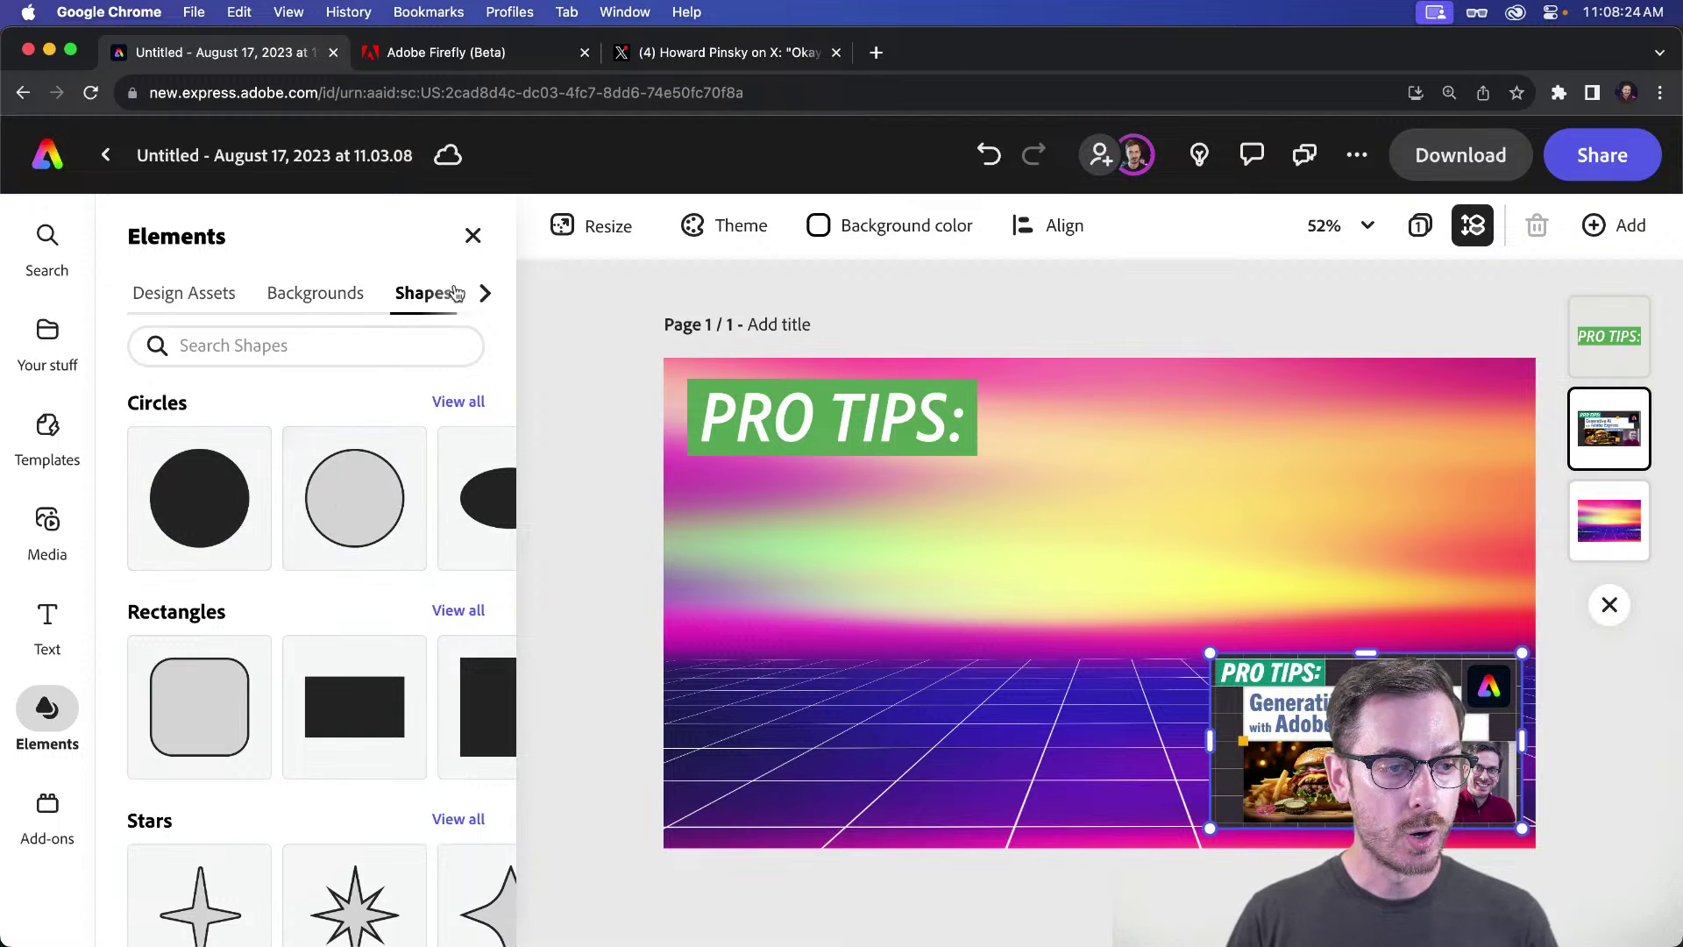
left_click(182, 293)
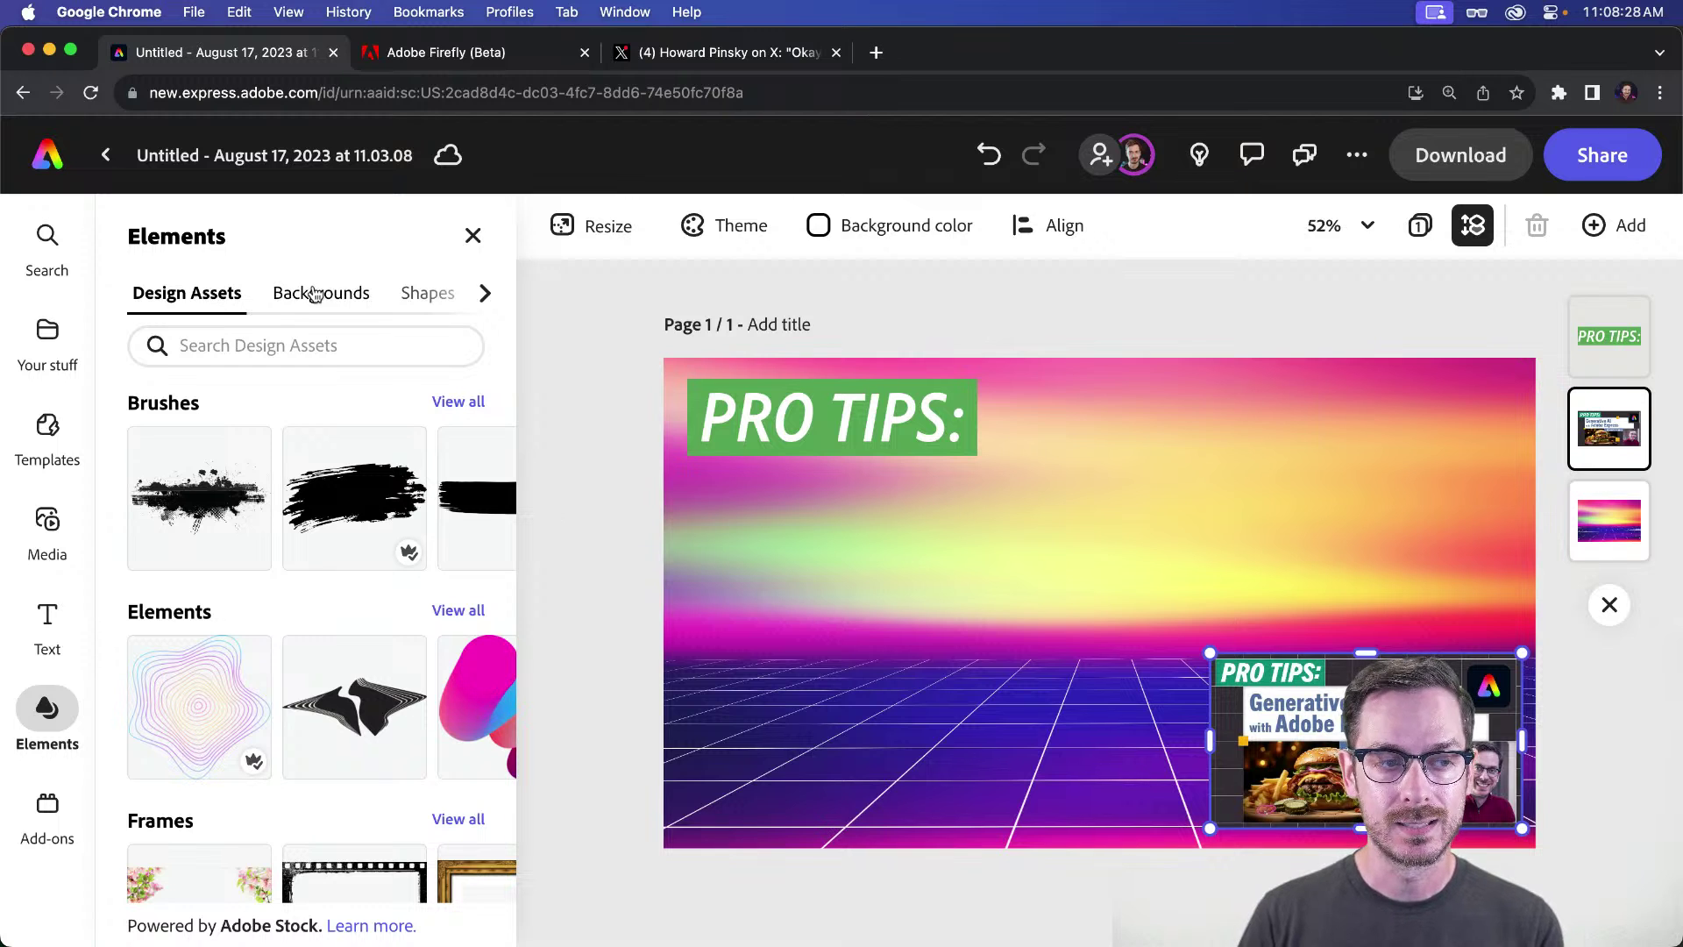
left_click(343, 296)
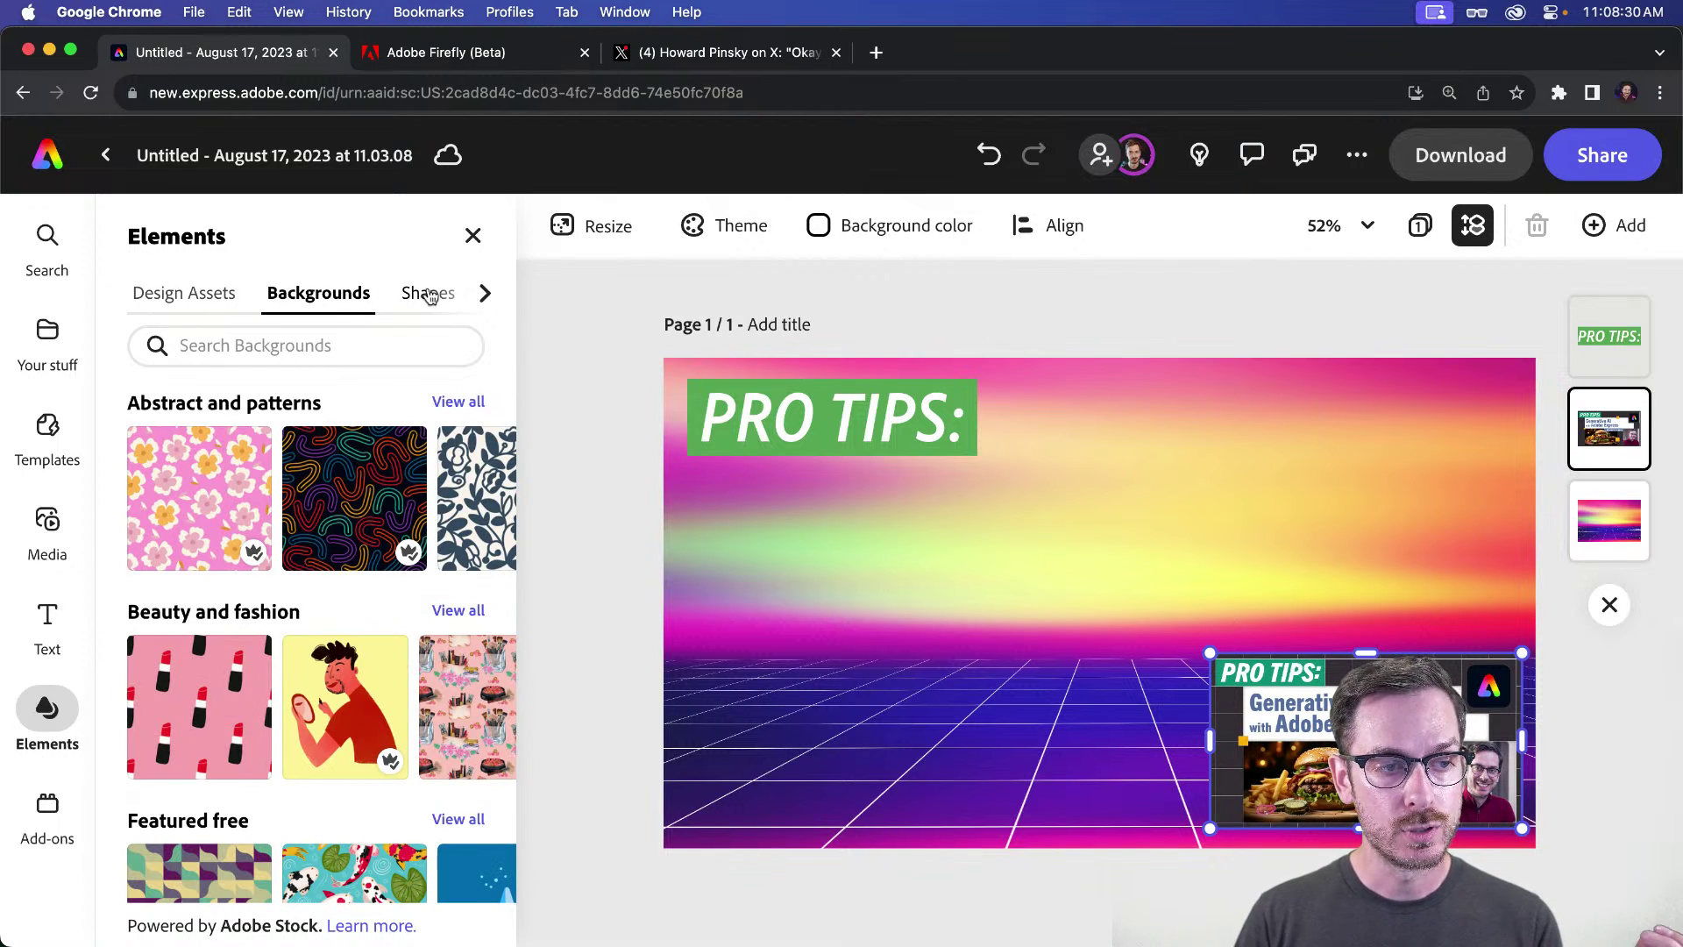
left_click(424, 293)
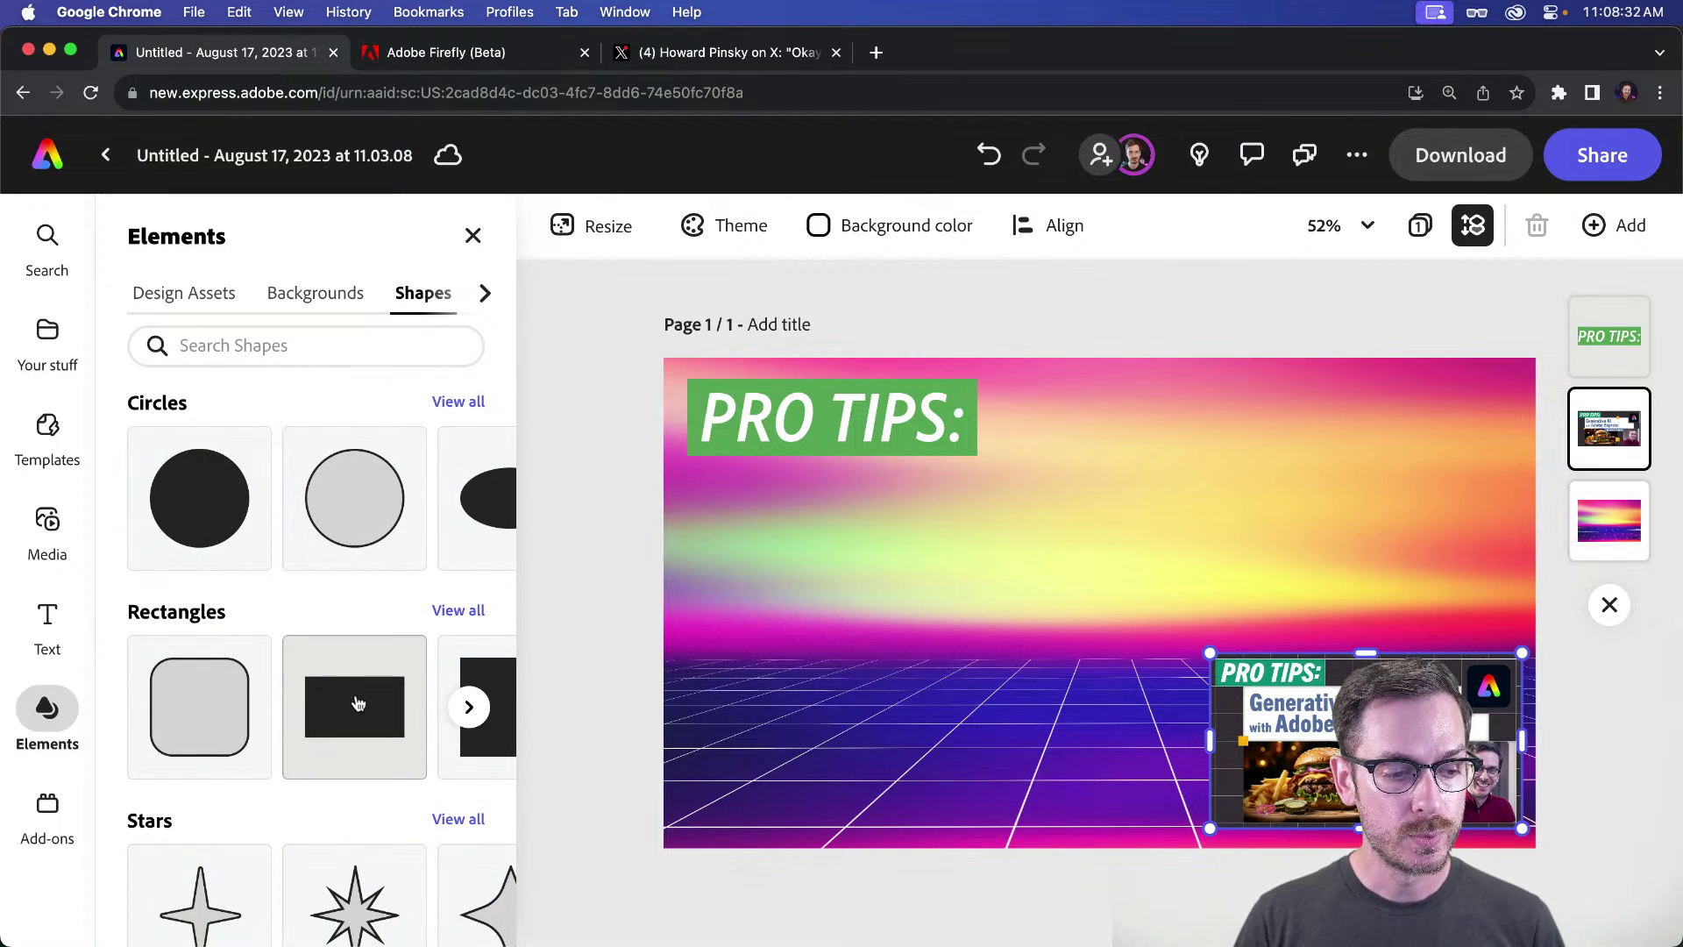
left_click_drag(358, 703, 861, 512)
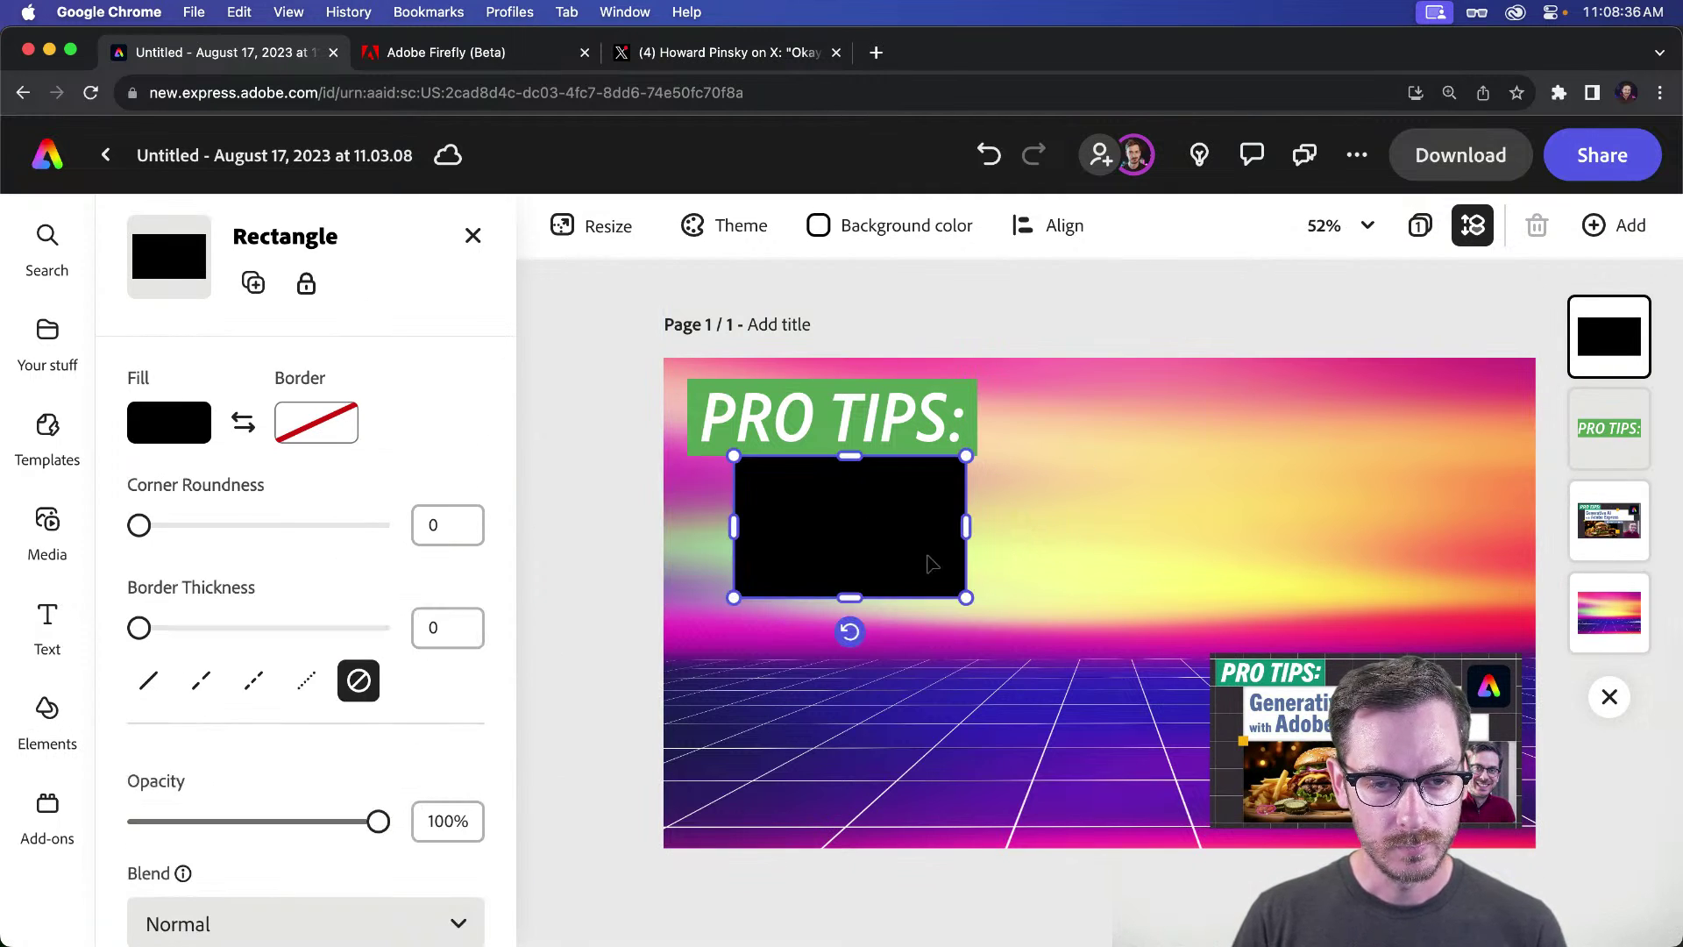
Step: Stretch the black rectangle into a wide banner across most of the page, directly below "PRO TIPS:", ending just above the grid
left_click_drag(966, 596, 1174, 722)
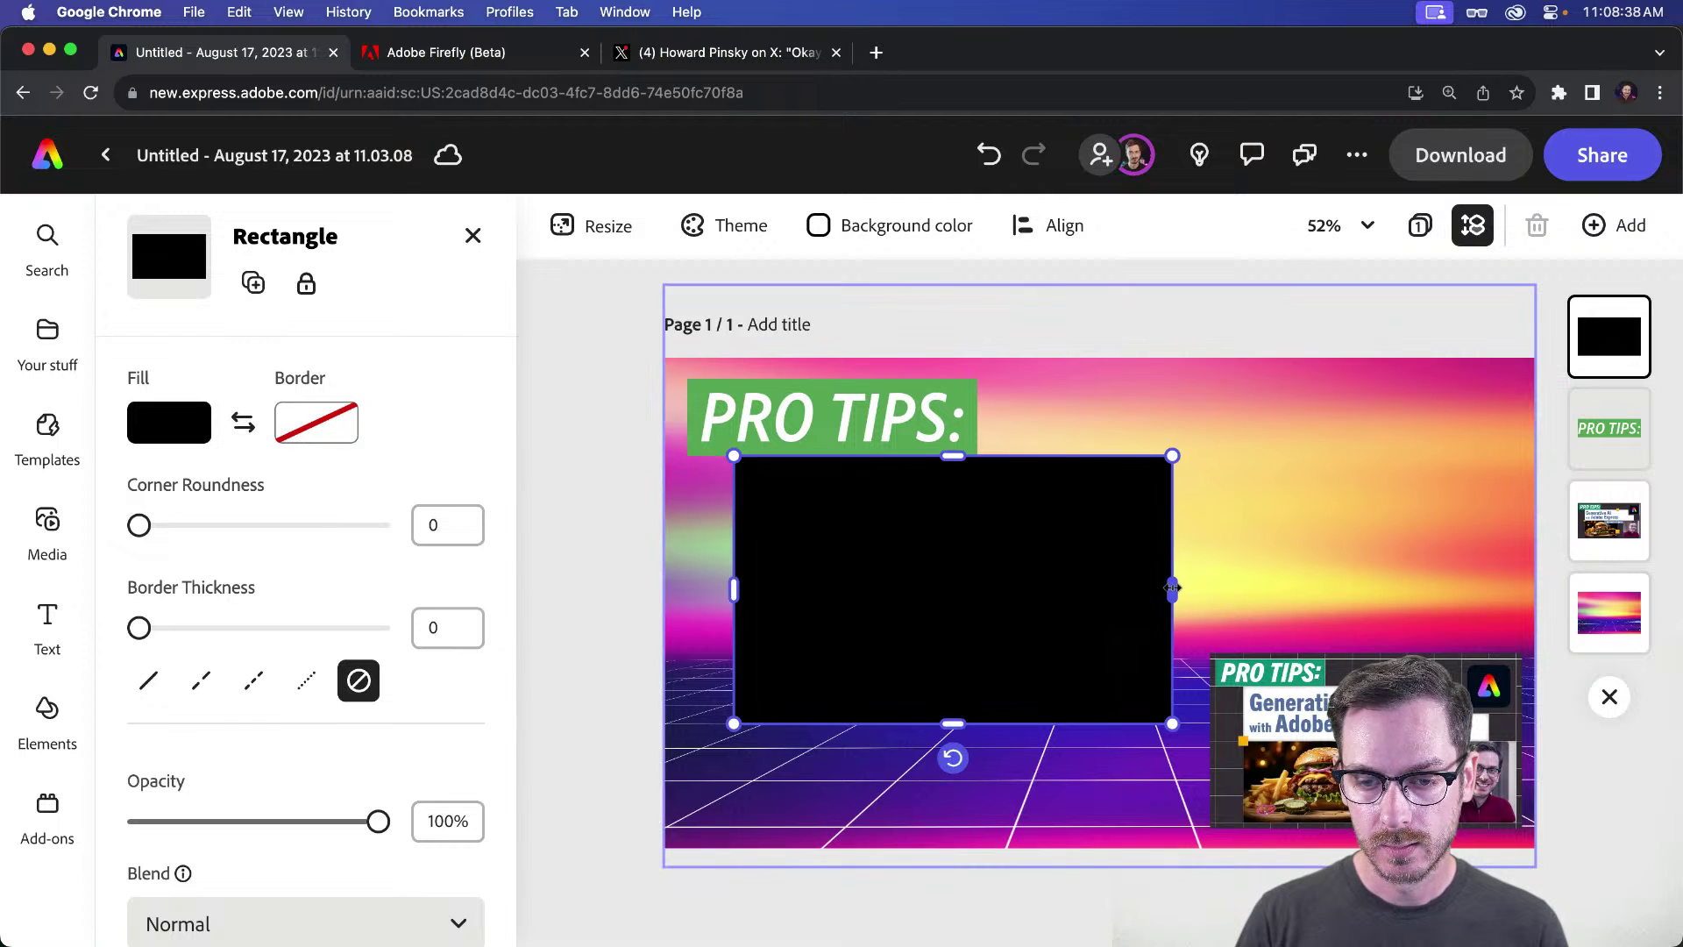
left_click_drag(1173, 590, 1471, 578)
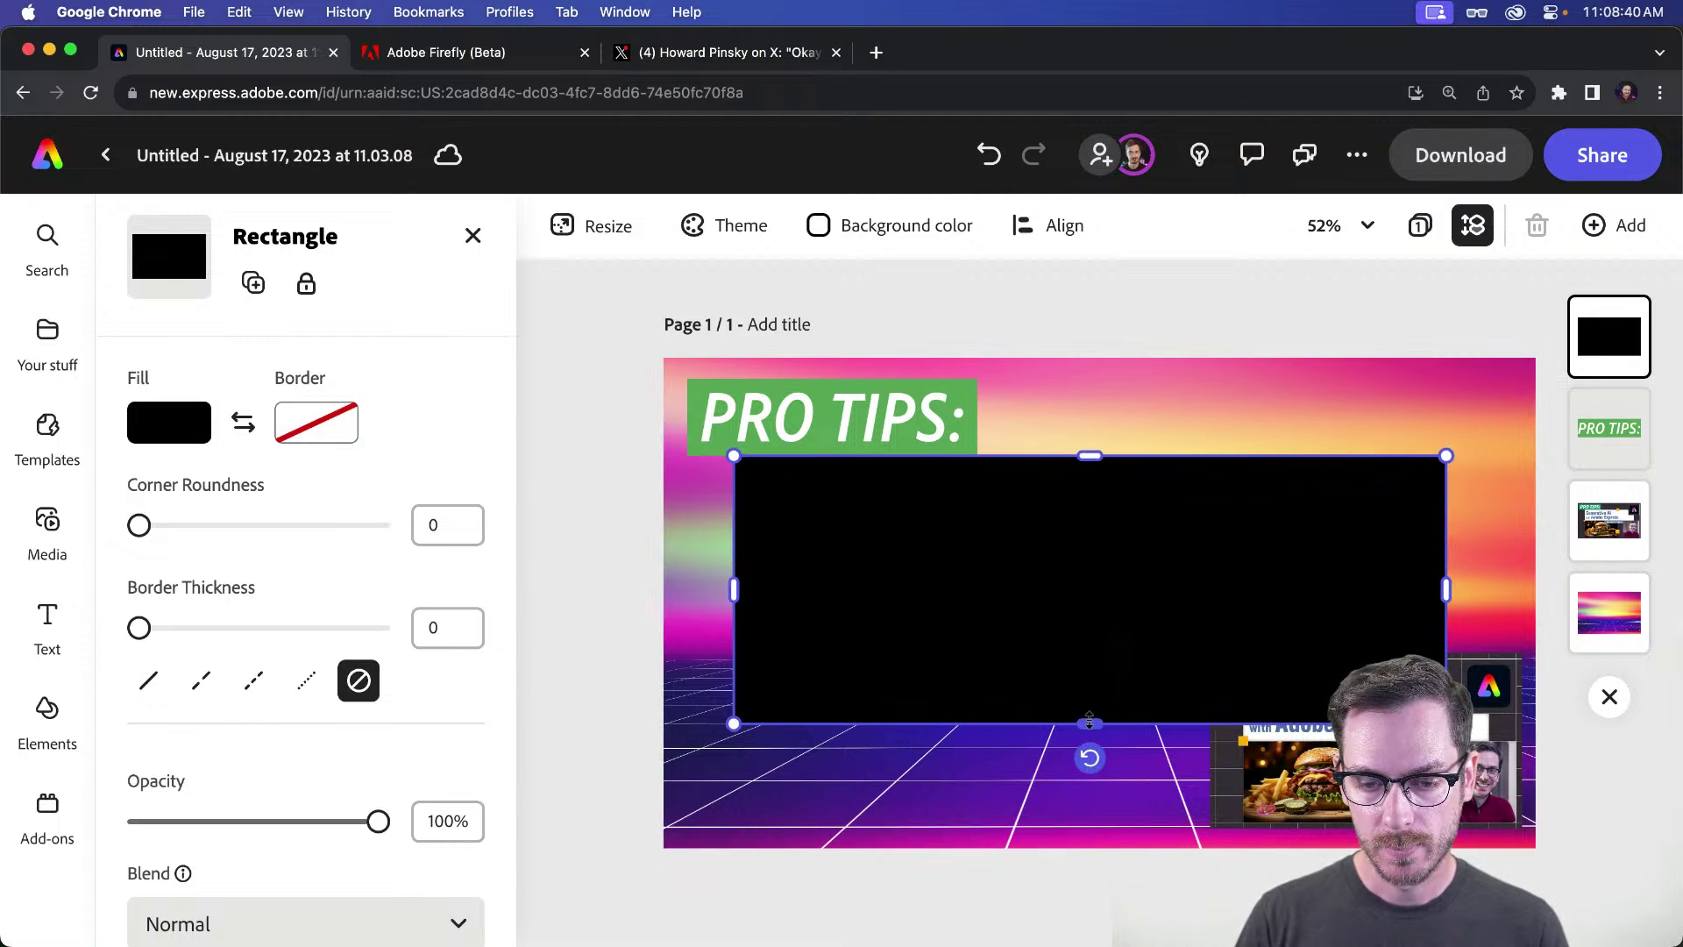
left_click_drag(1089, 720, 1088, 666)
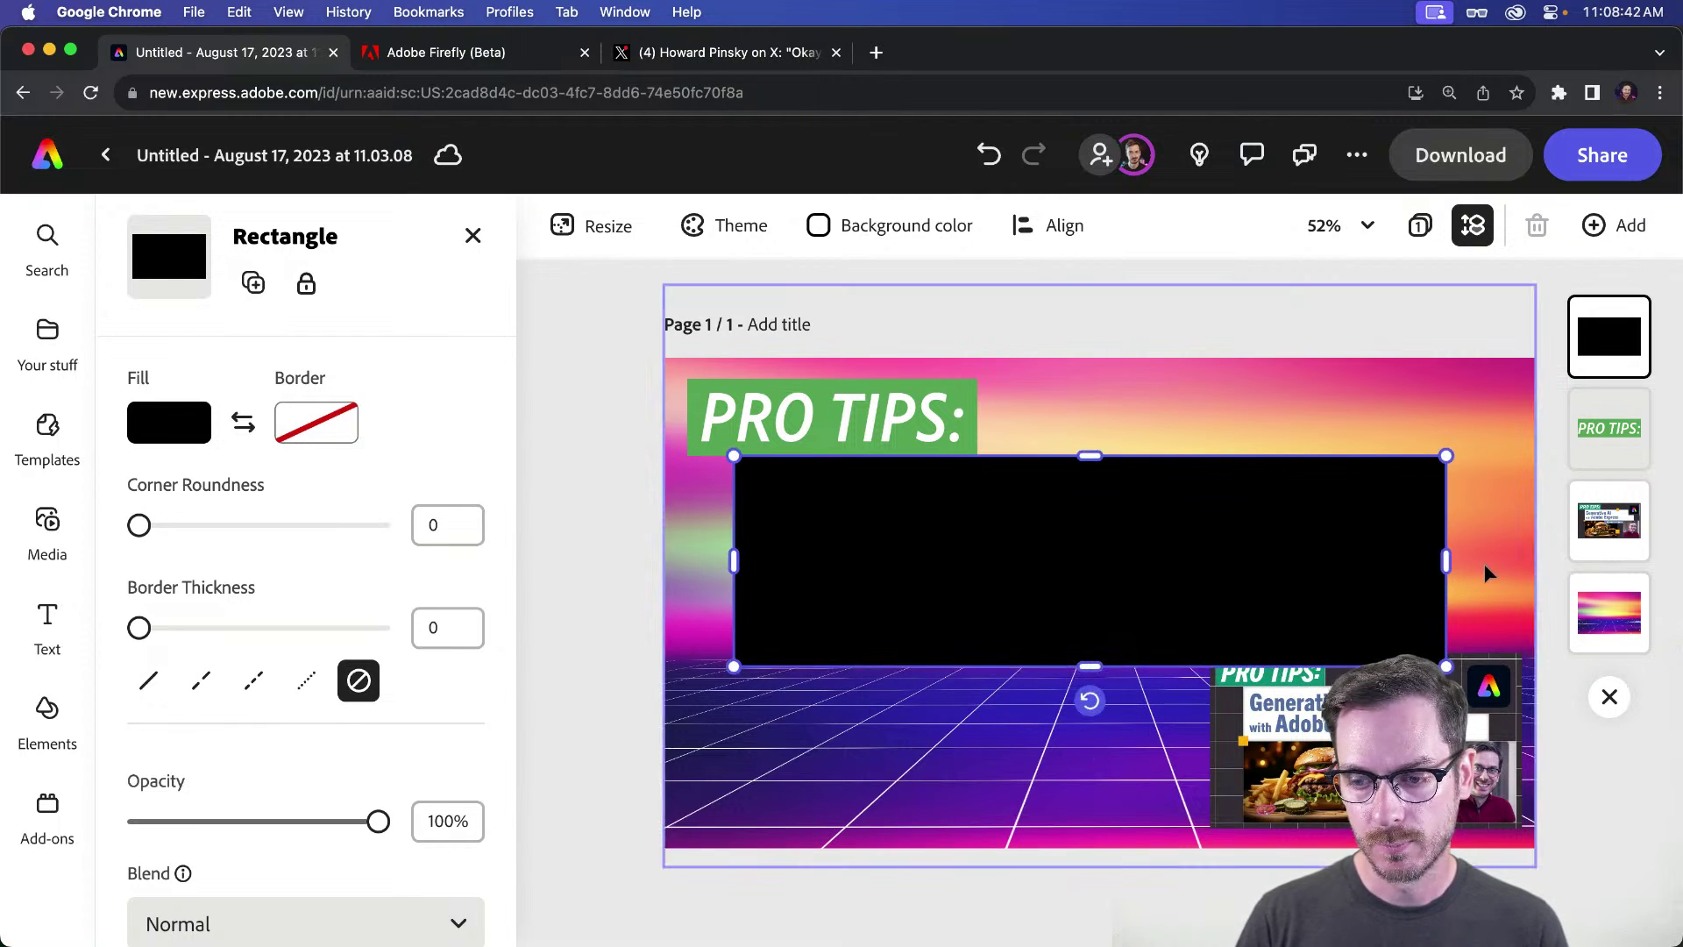
left_click_drag(1446, 561, 1458, 561)
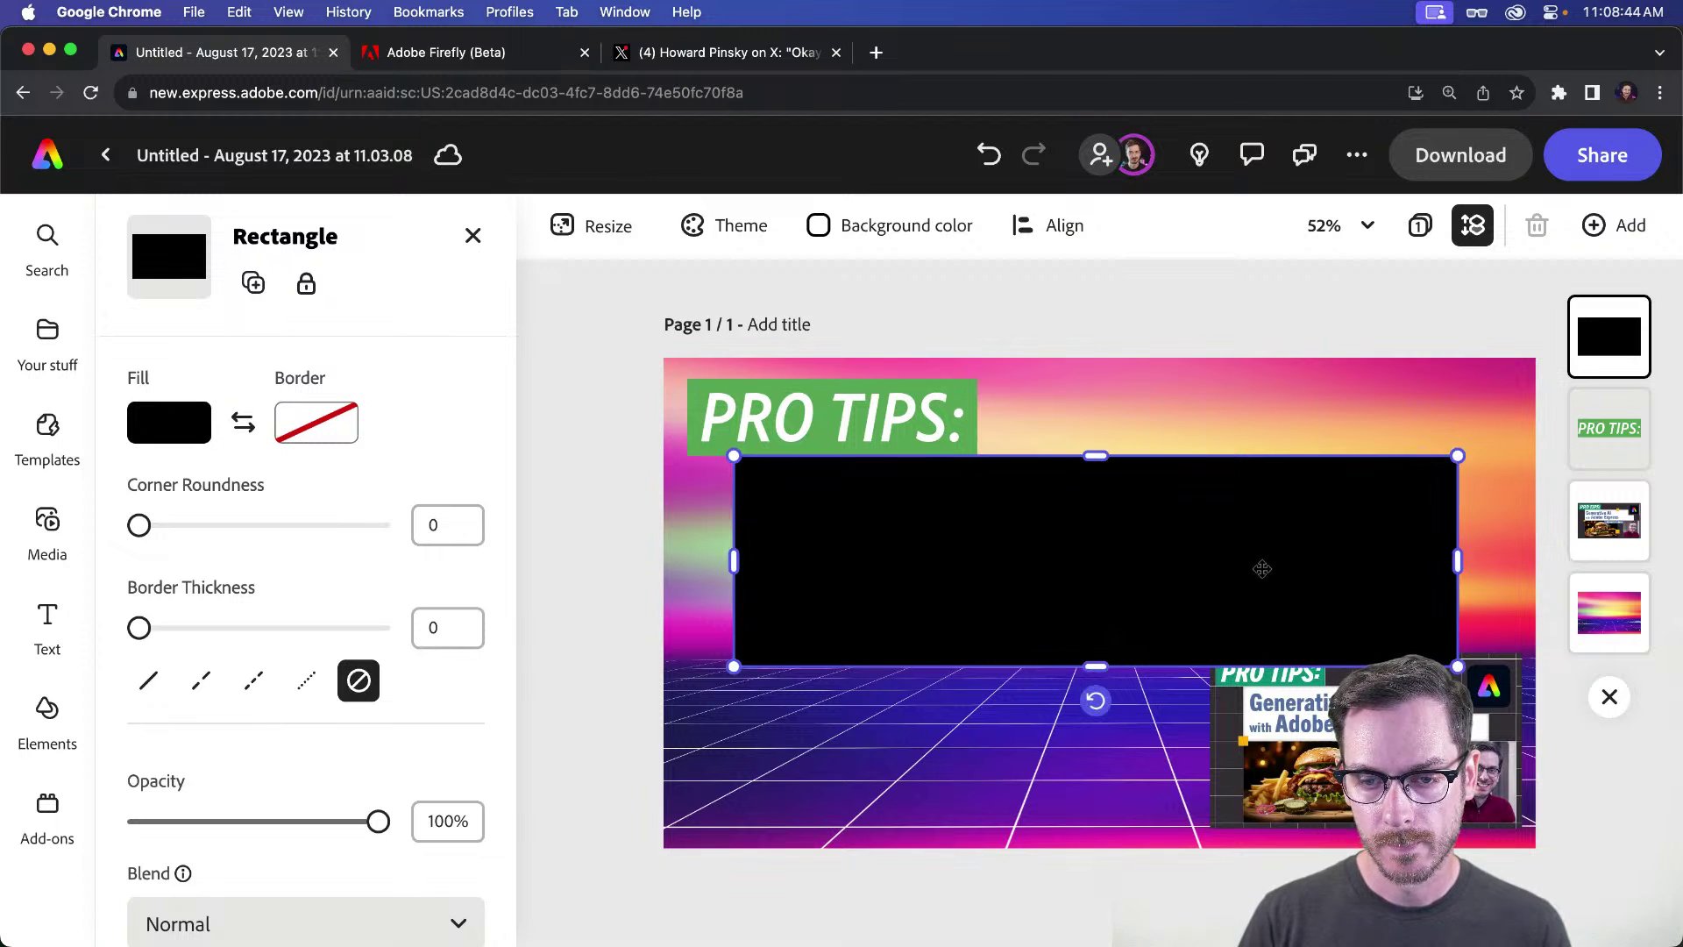
left_click_drag(1262, 569, 1258, 570)
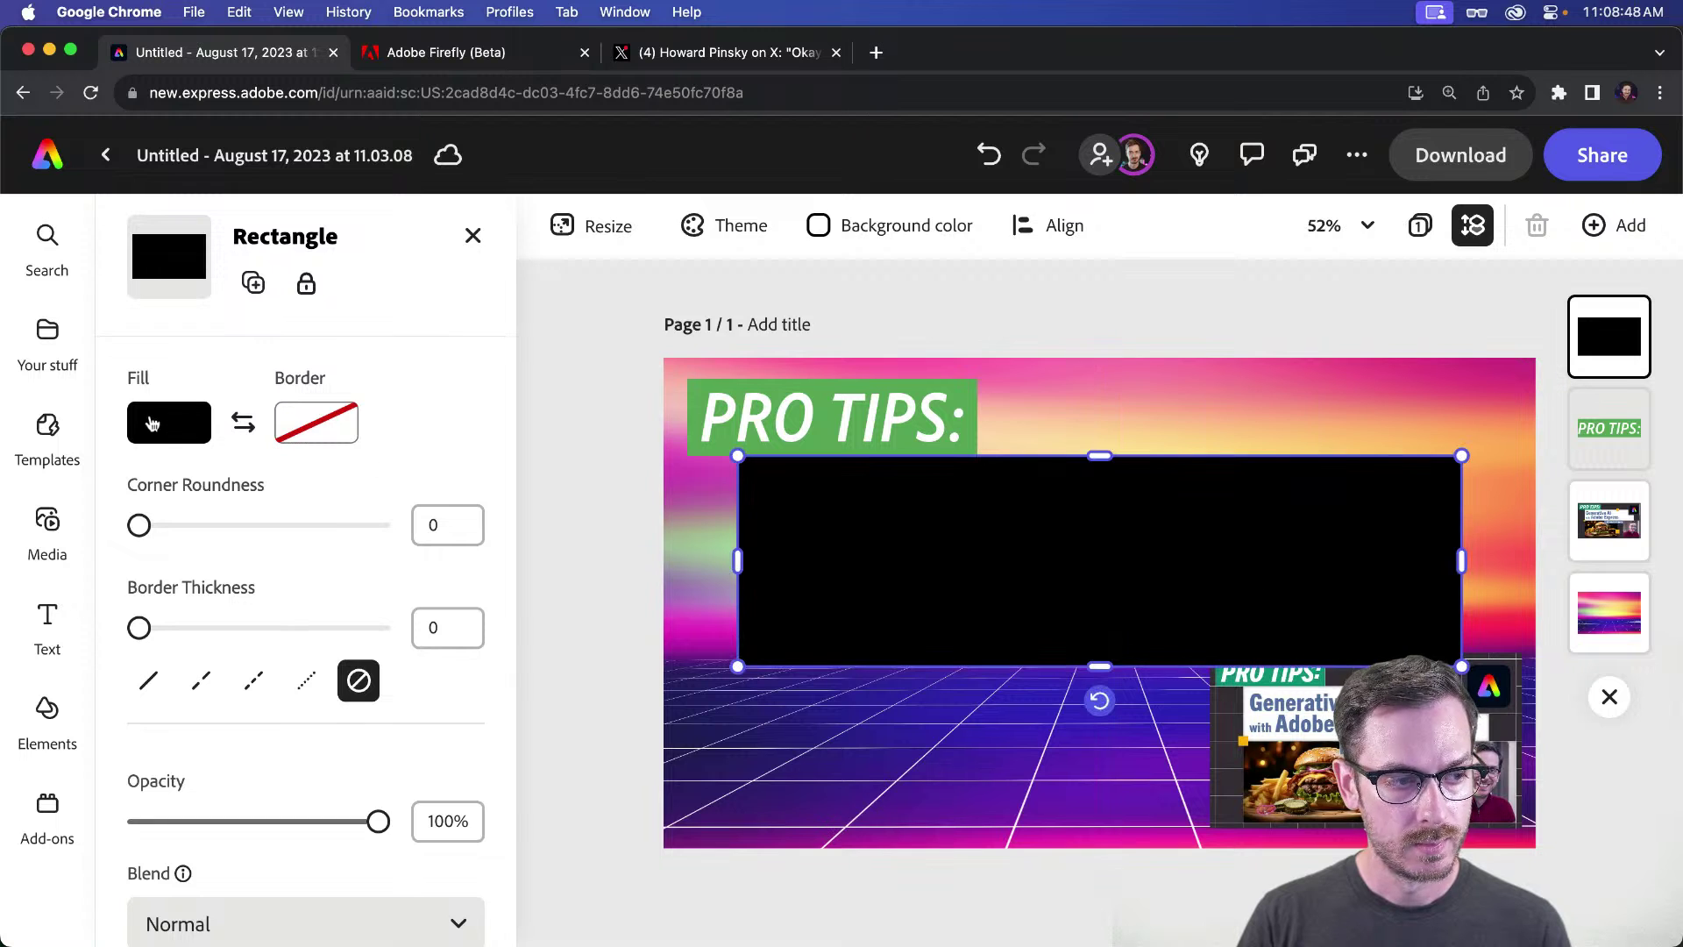
Step: Set the banner rectangle's fill to white
left_click(152, 423)
left_click(338, 299)
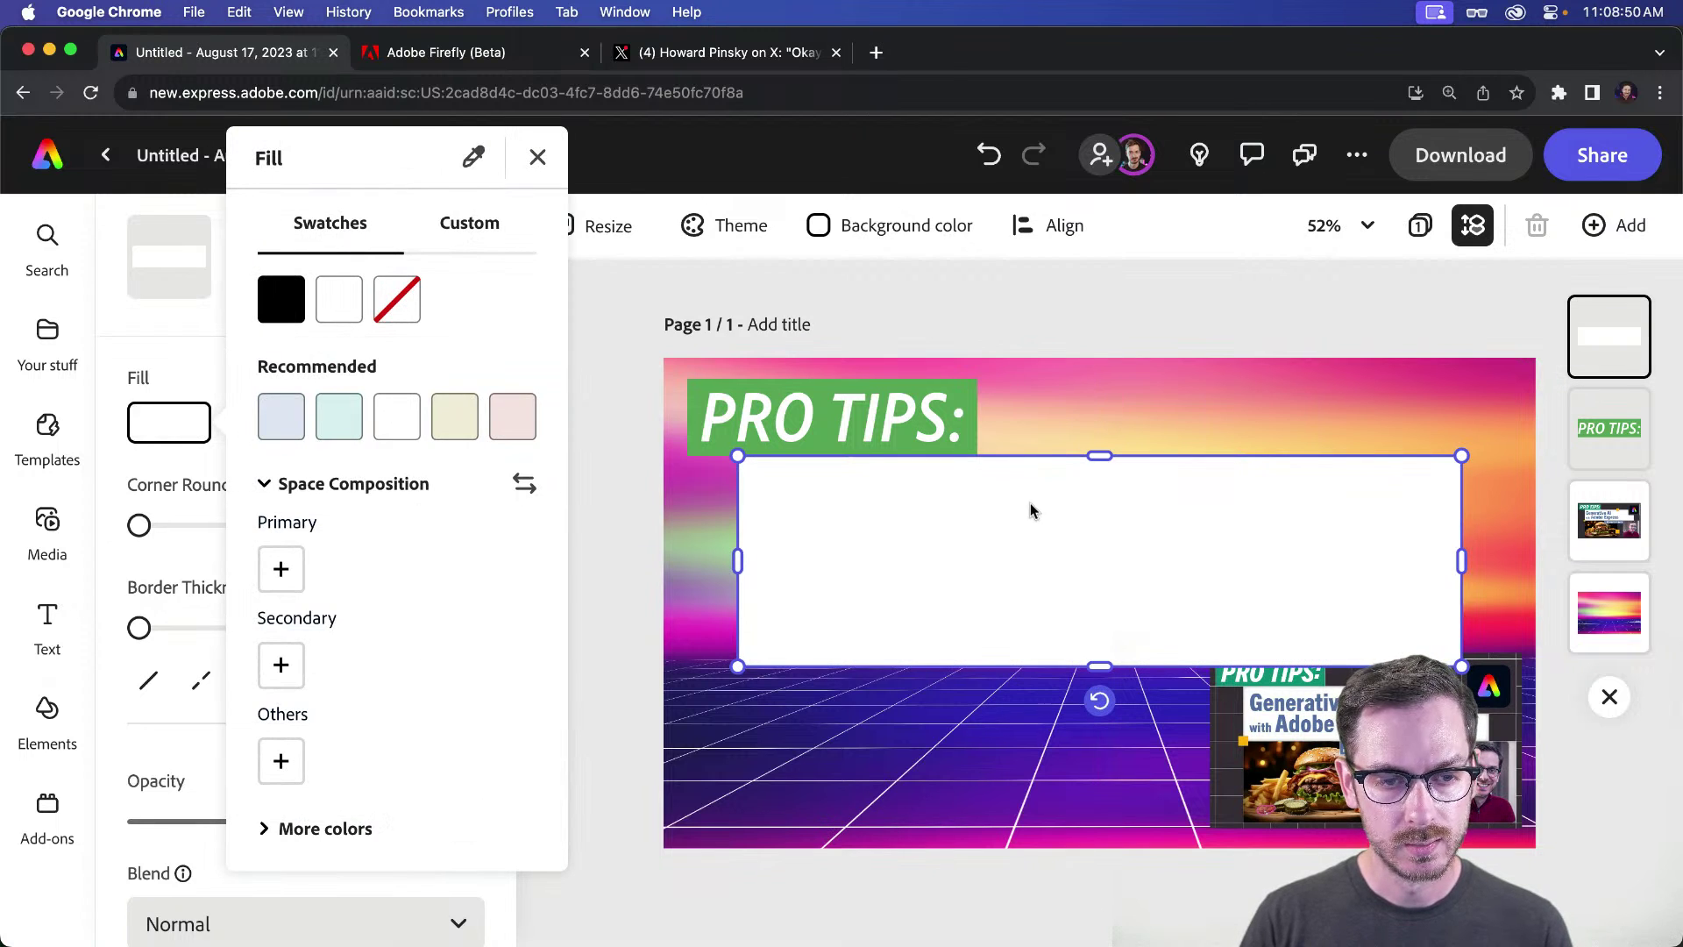
left_click(1107, 430)
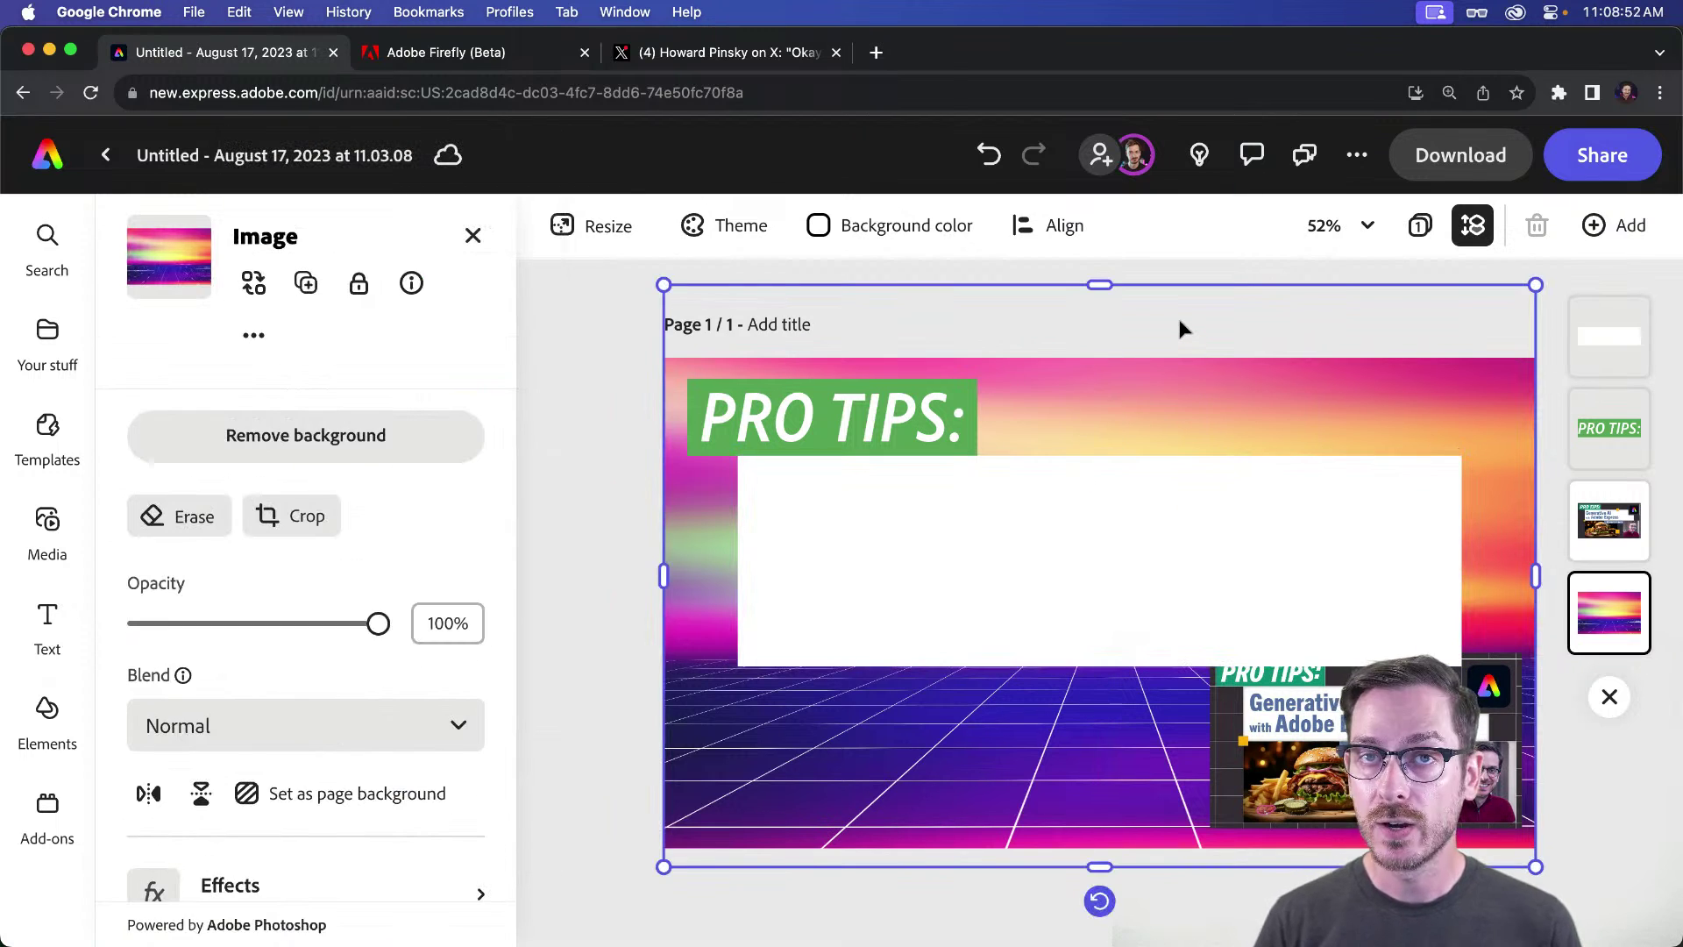
Step: Nudge the reference thumbnail closer to the page's lower-right corner
left_click(1291, 726)
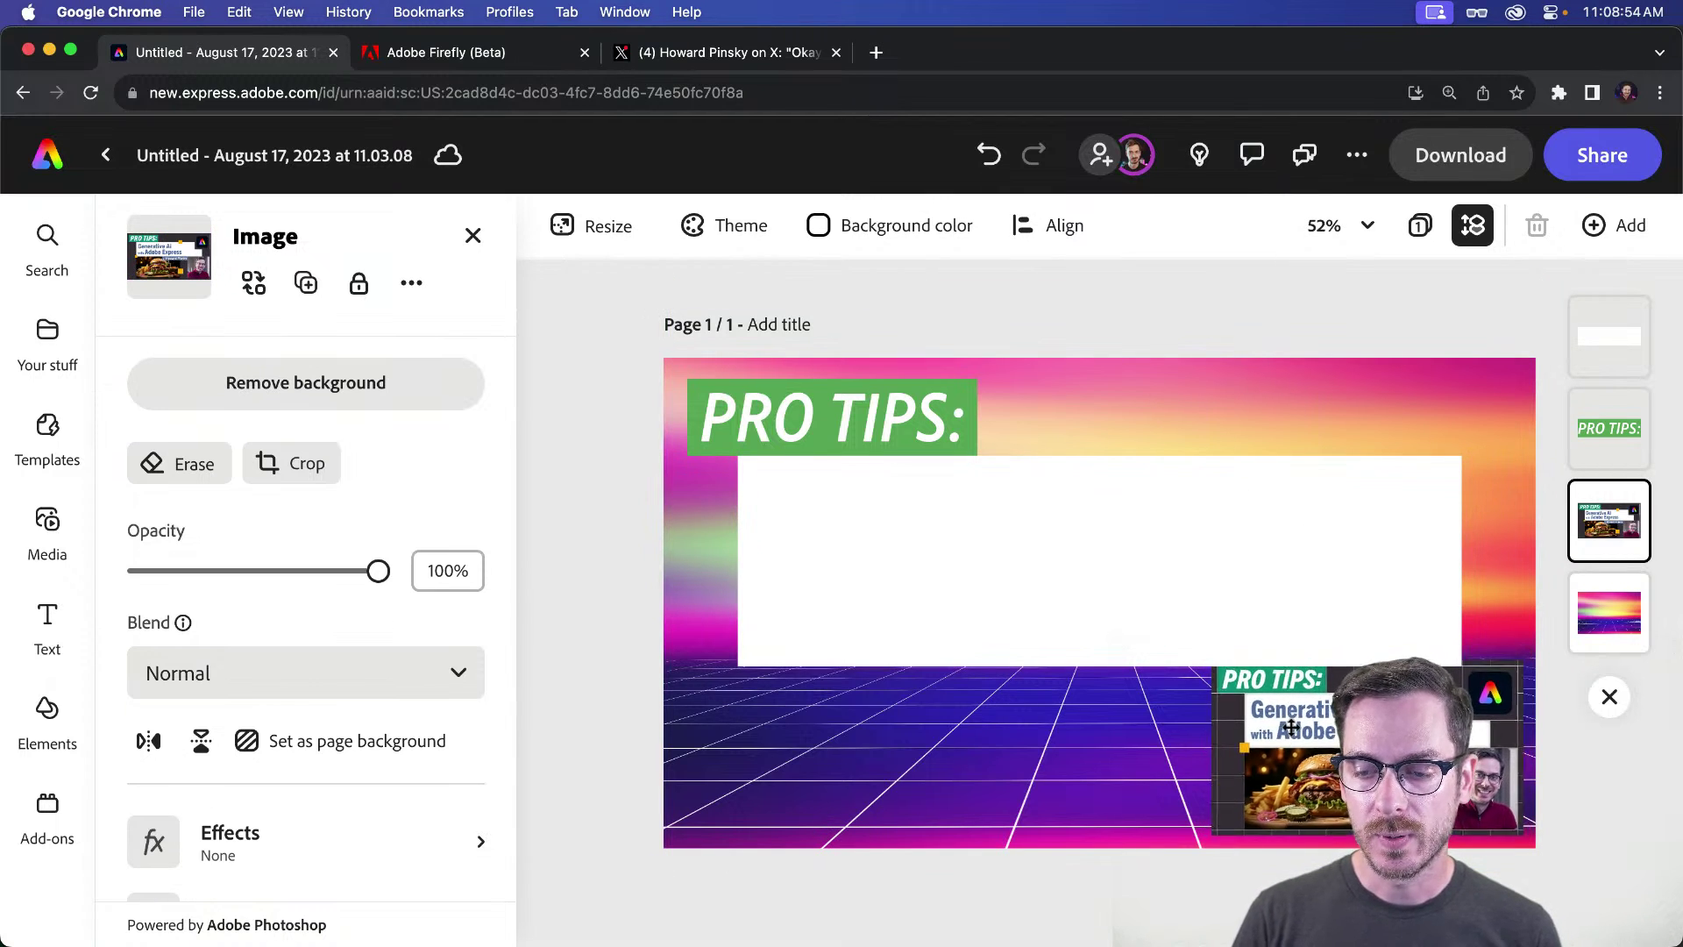
left_click_drag(1292, 726, 1297, 739)
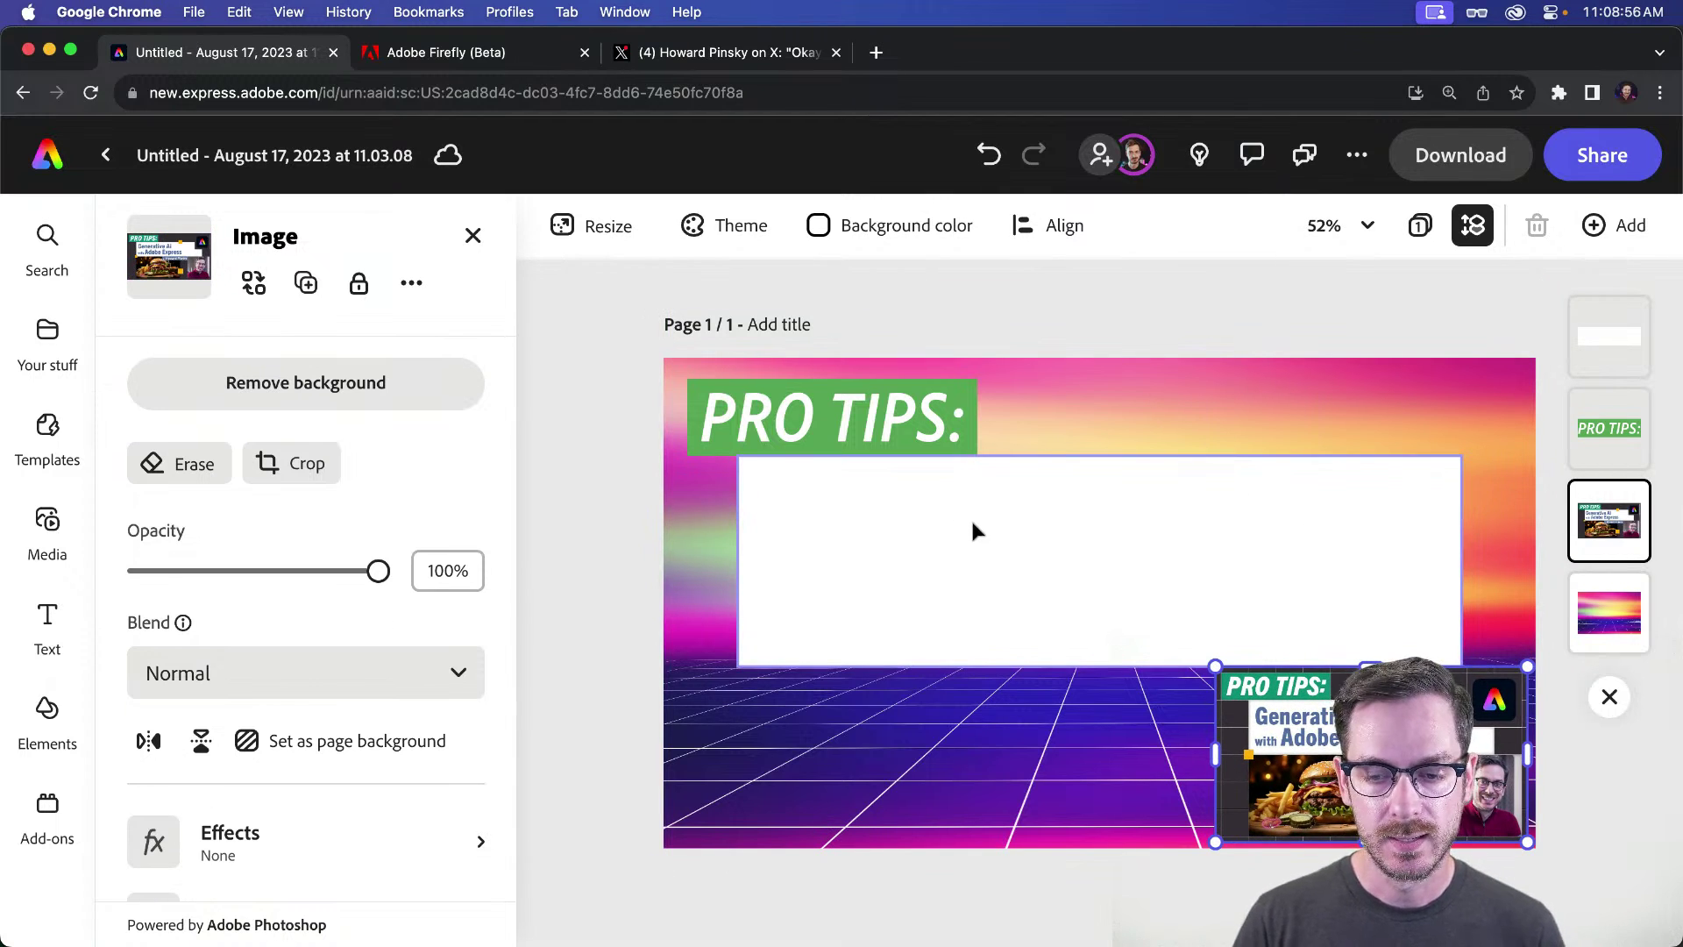
Step: Add a two-line text reading "Generative AI" and "with Adobe Express" over the white banner
left_click(886, 526)
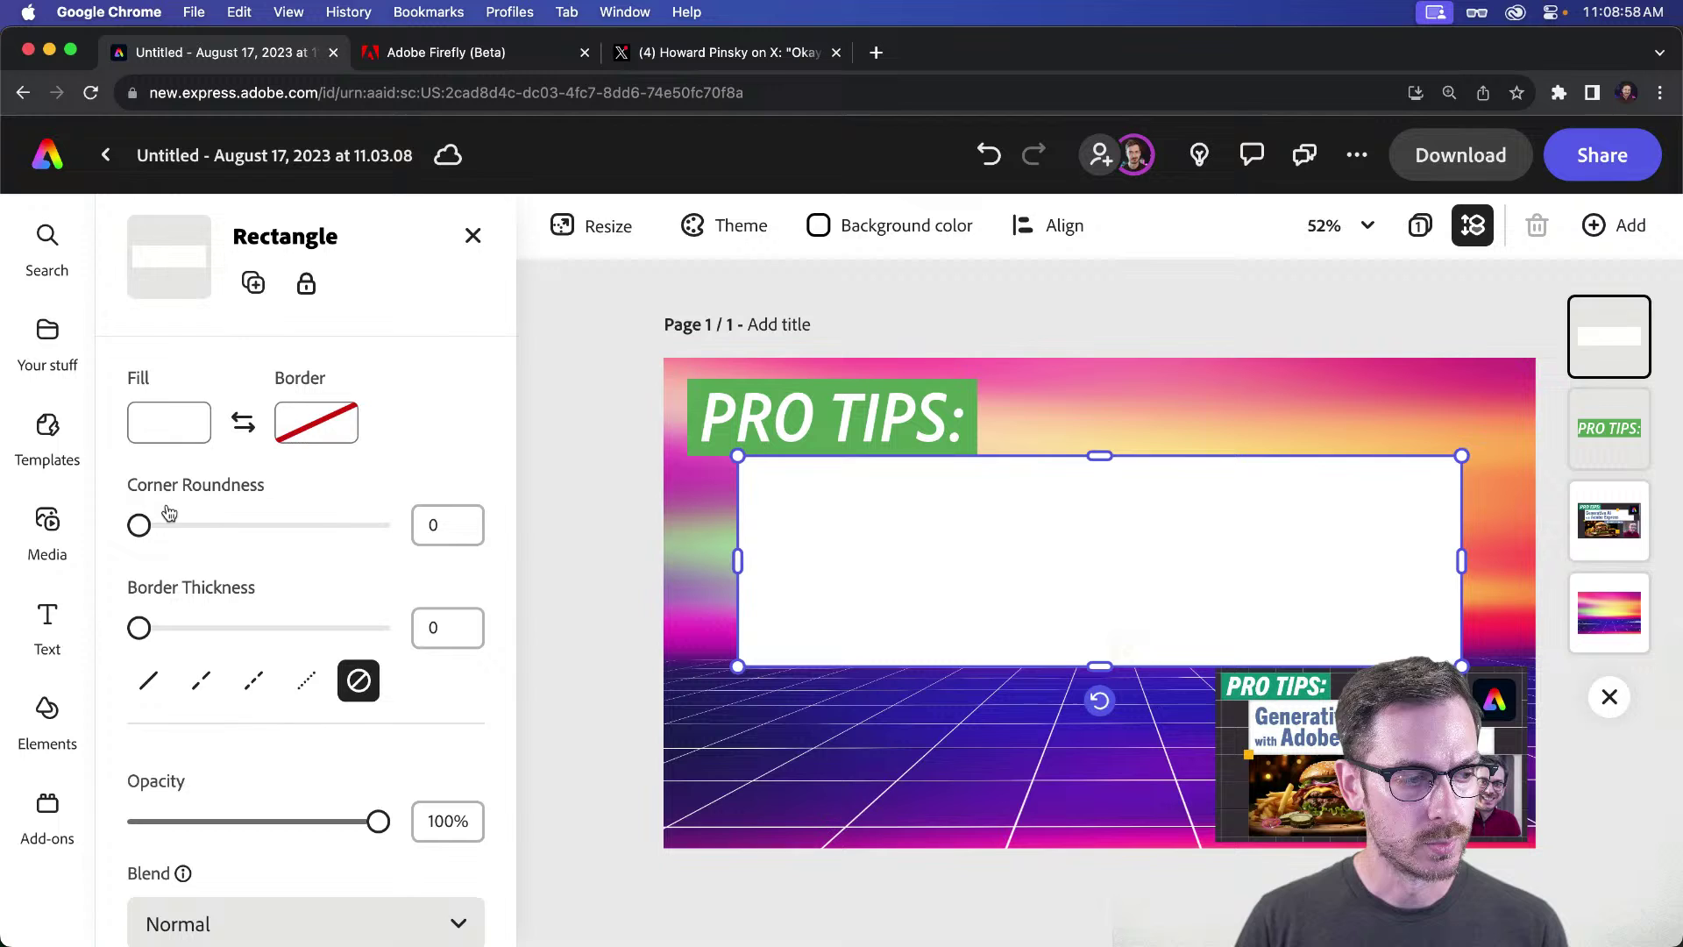
left_click(47, 617)
left_click(307, 293)
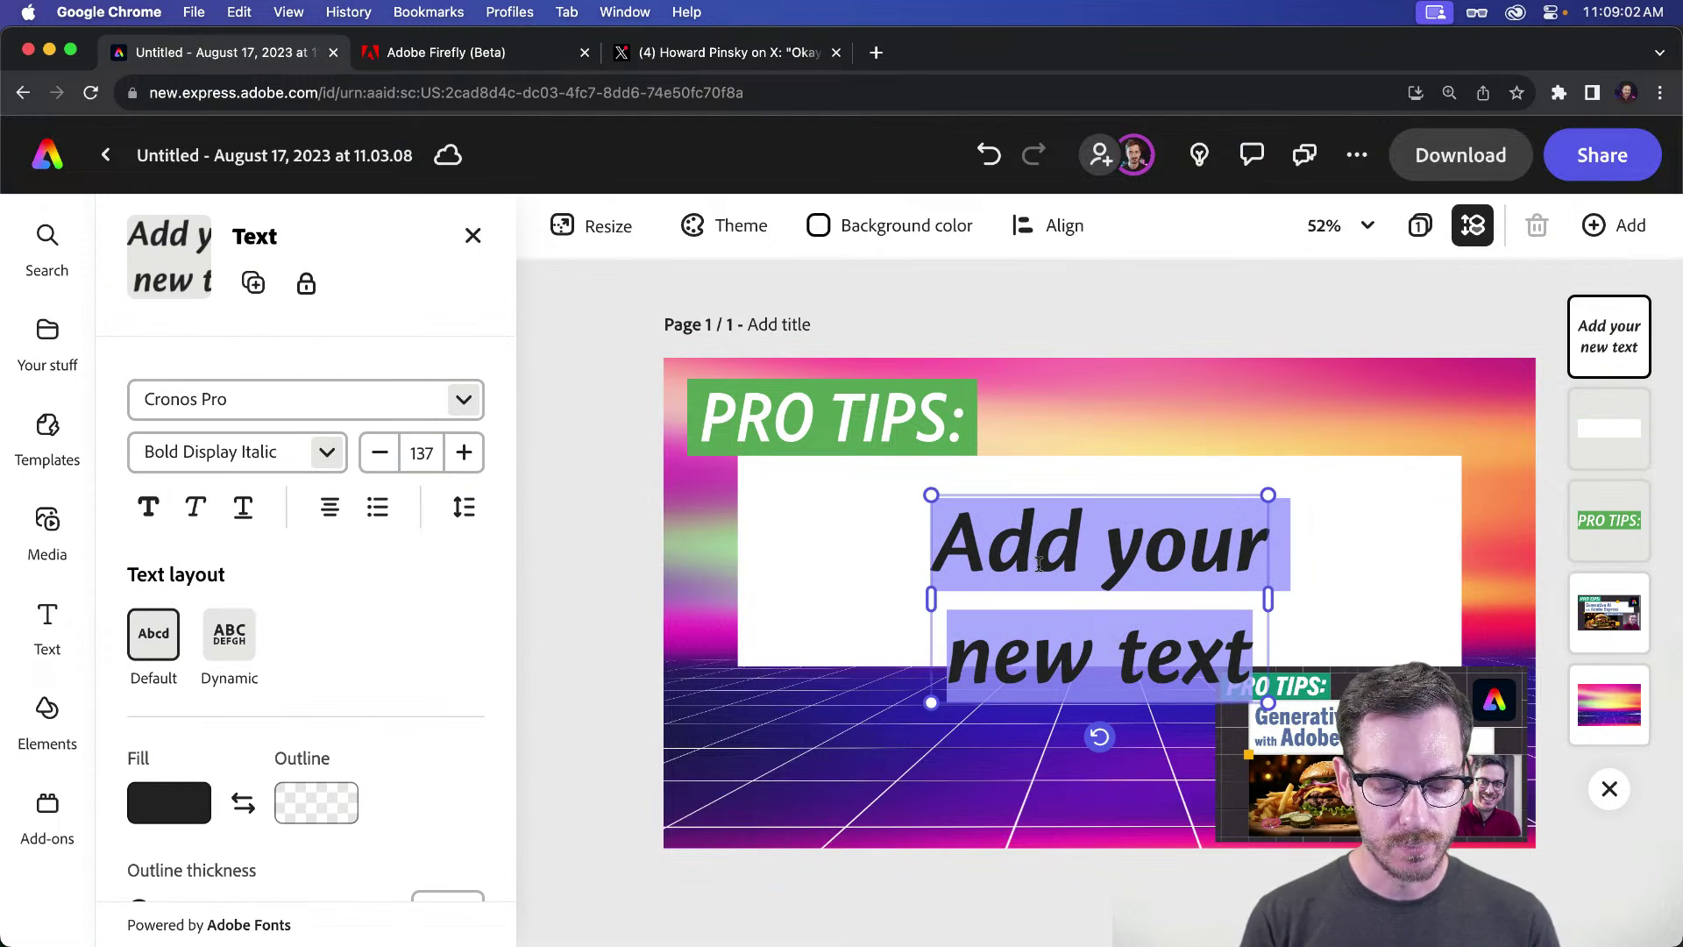
type("Generative")
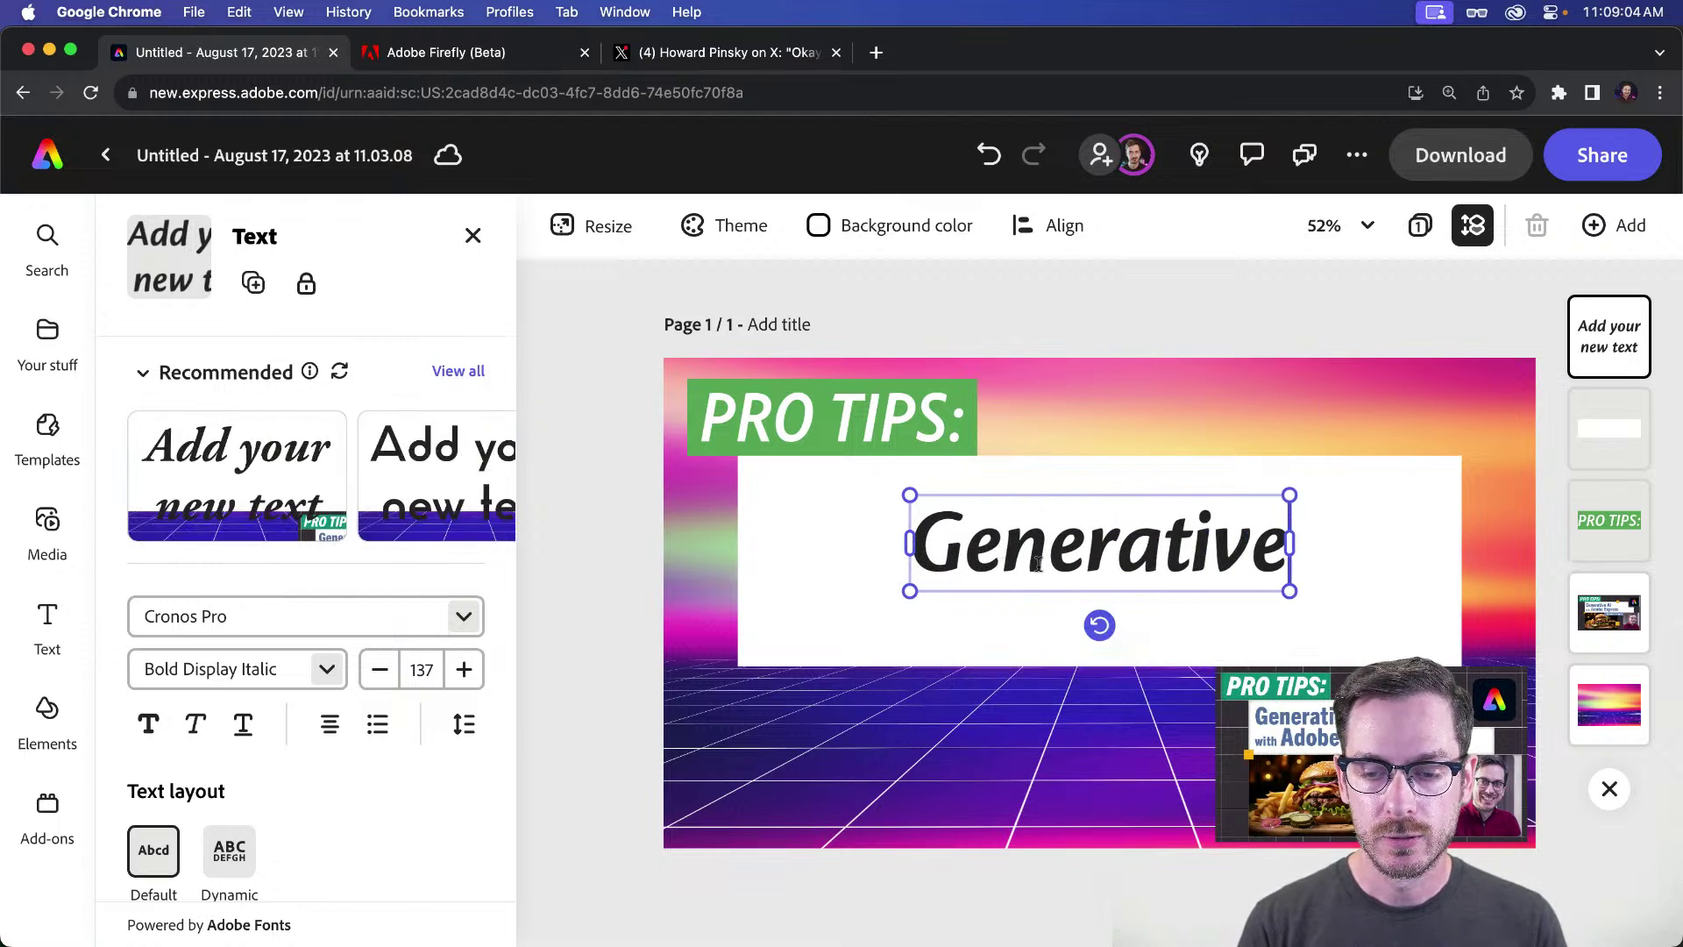
type(" AI")
key("Return")
type("wiot")
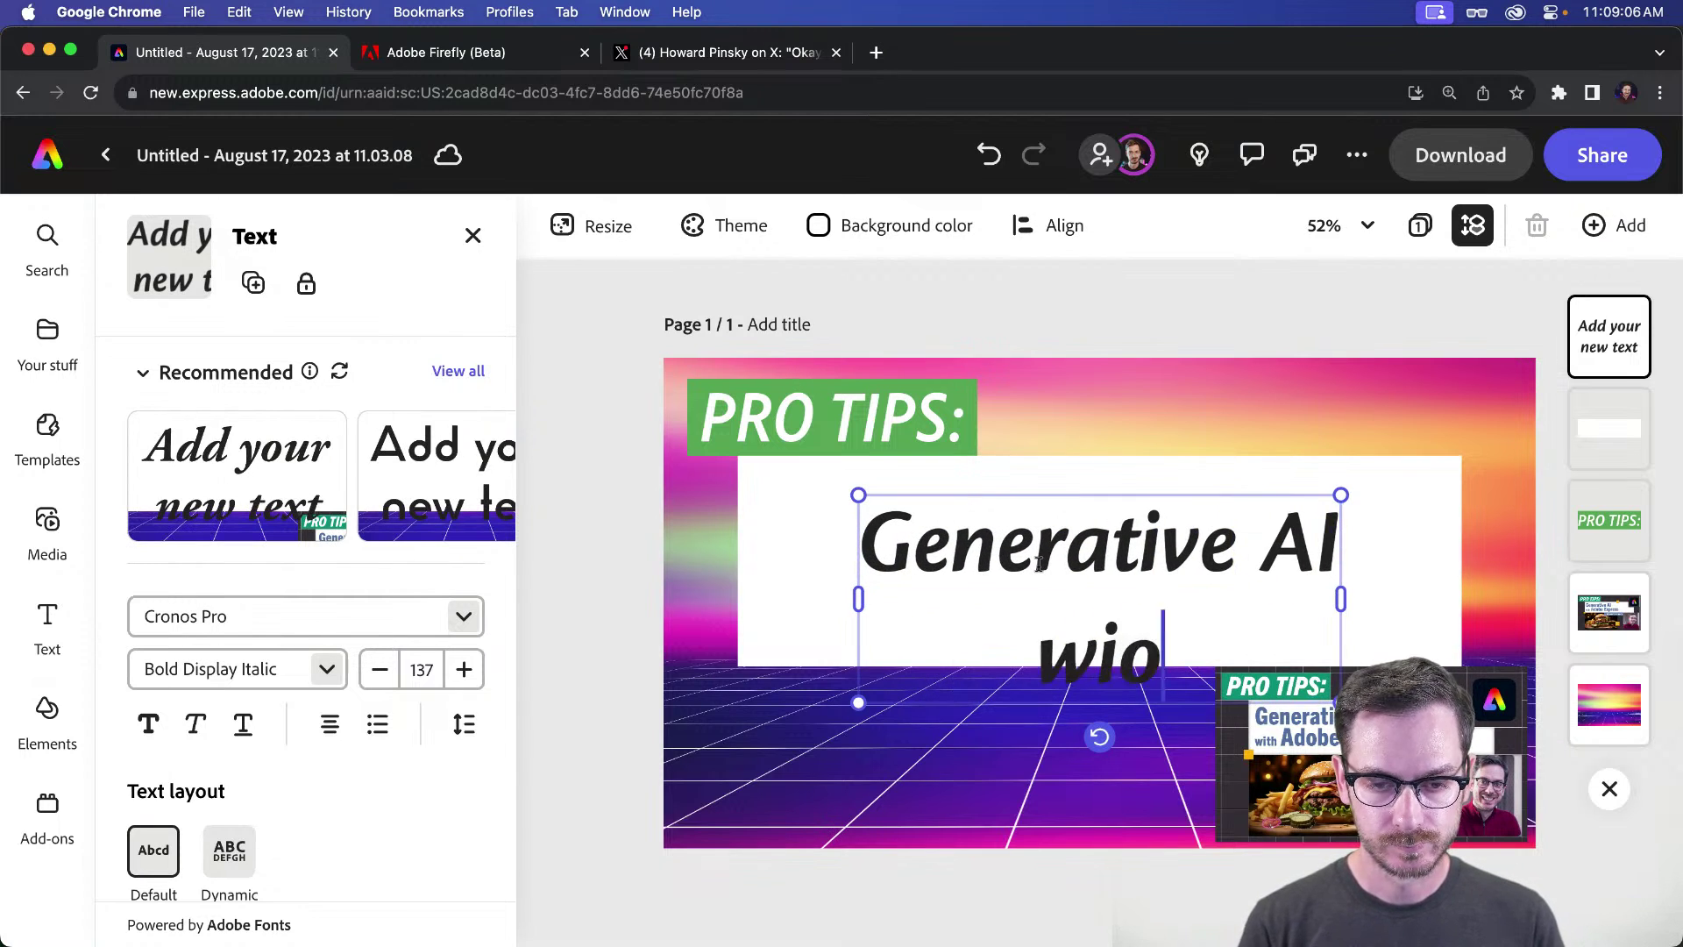
key("BackSpace")
key("BackSpace")
type("th Adobe ")
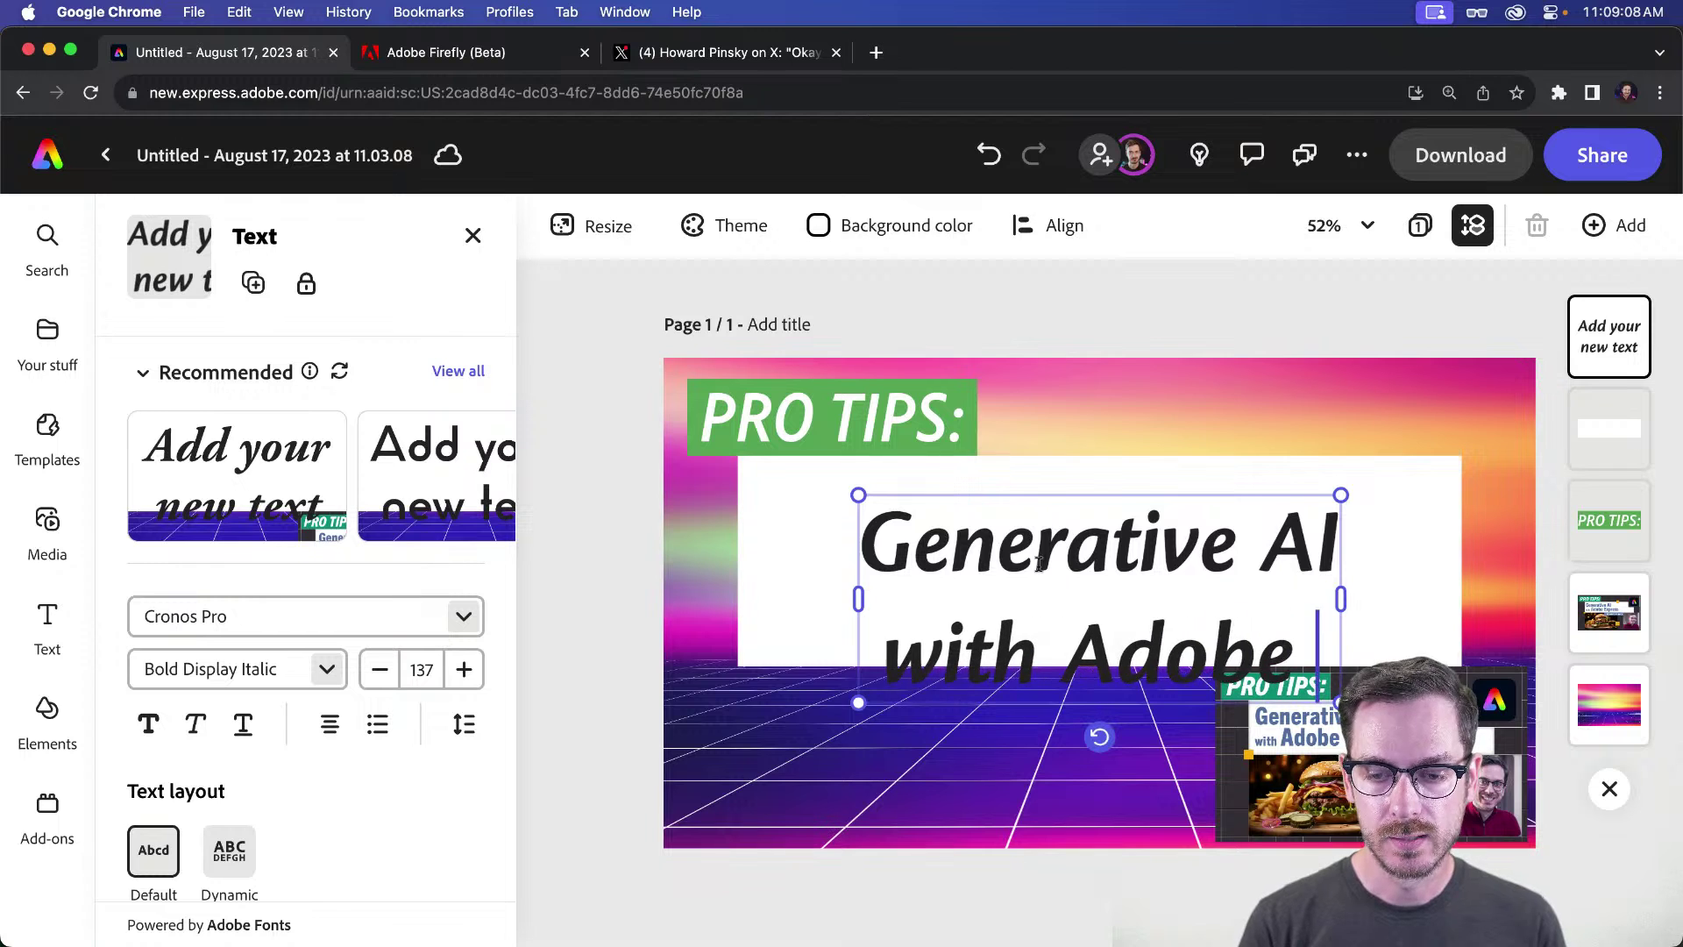
type("Express")
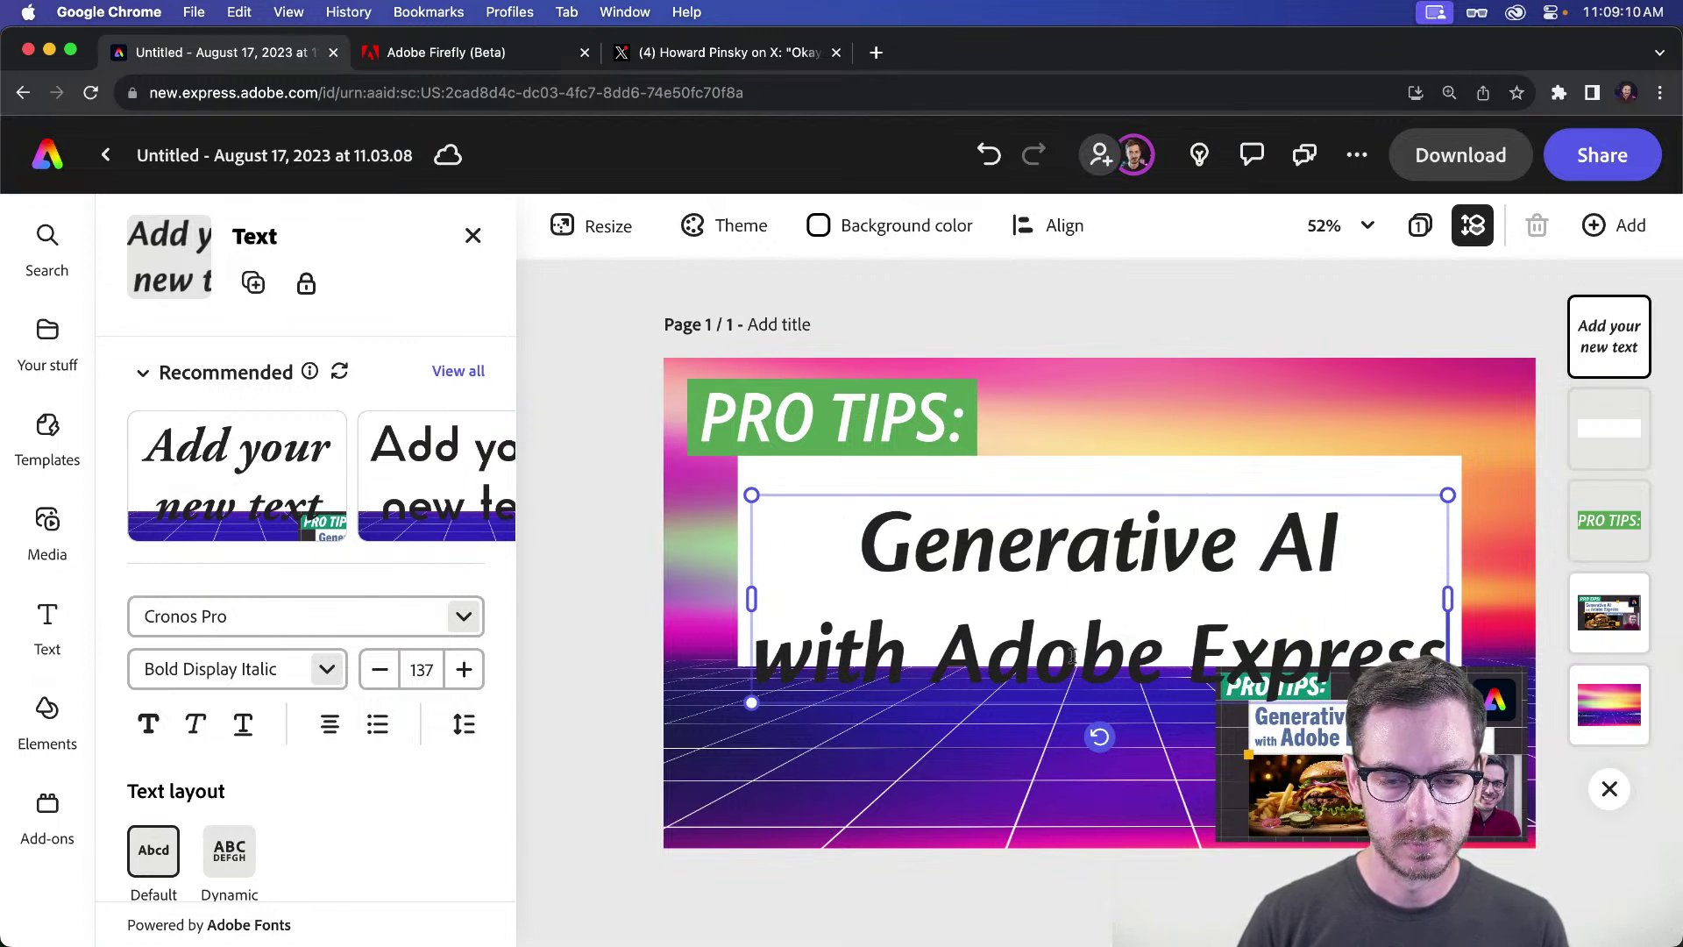
key("Escape")
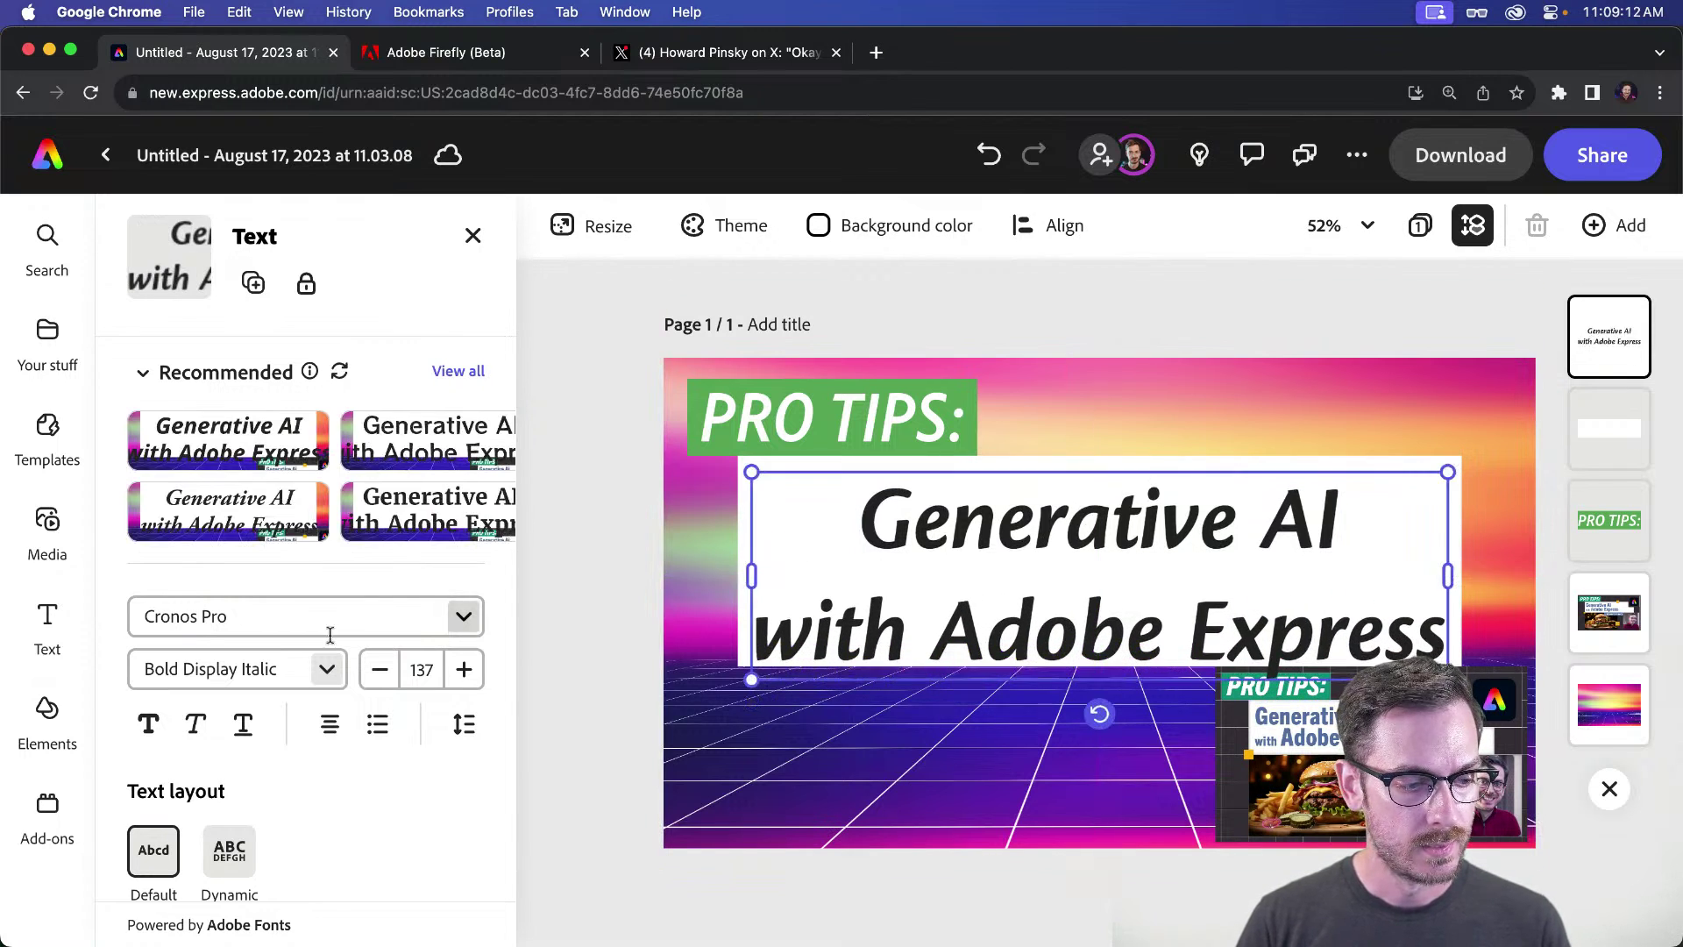
Step: Left-align the "Generative AI with Adobe Express" text and set its font to Adobe Clean ExtraBold
left_click(332, 725)
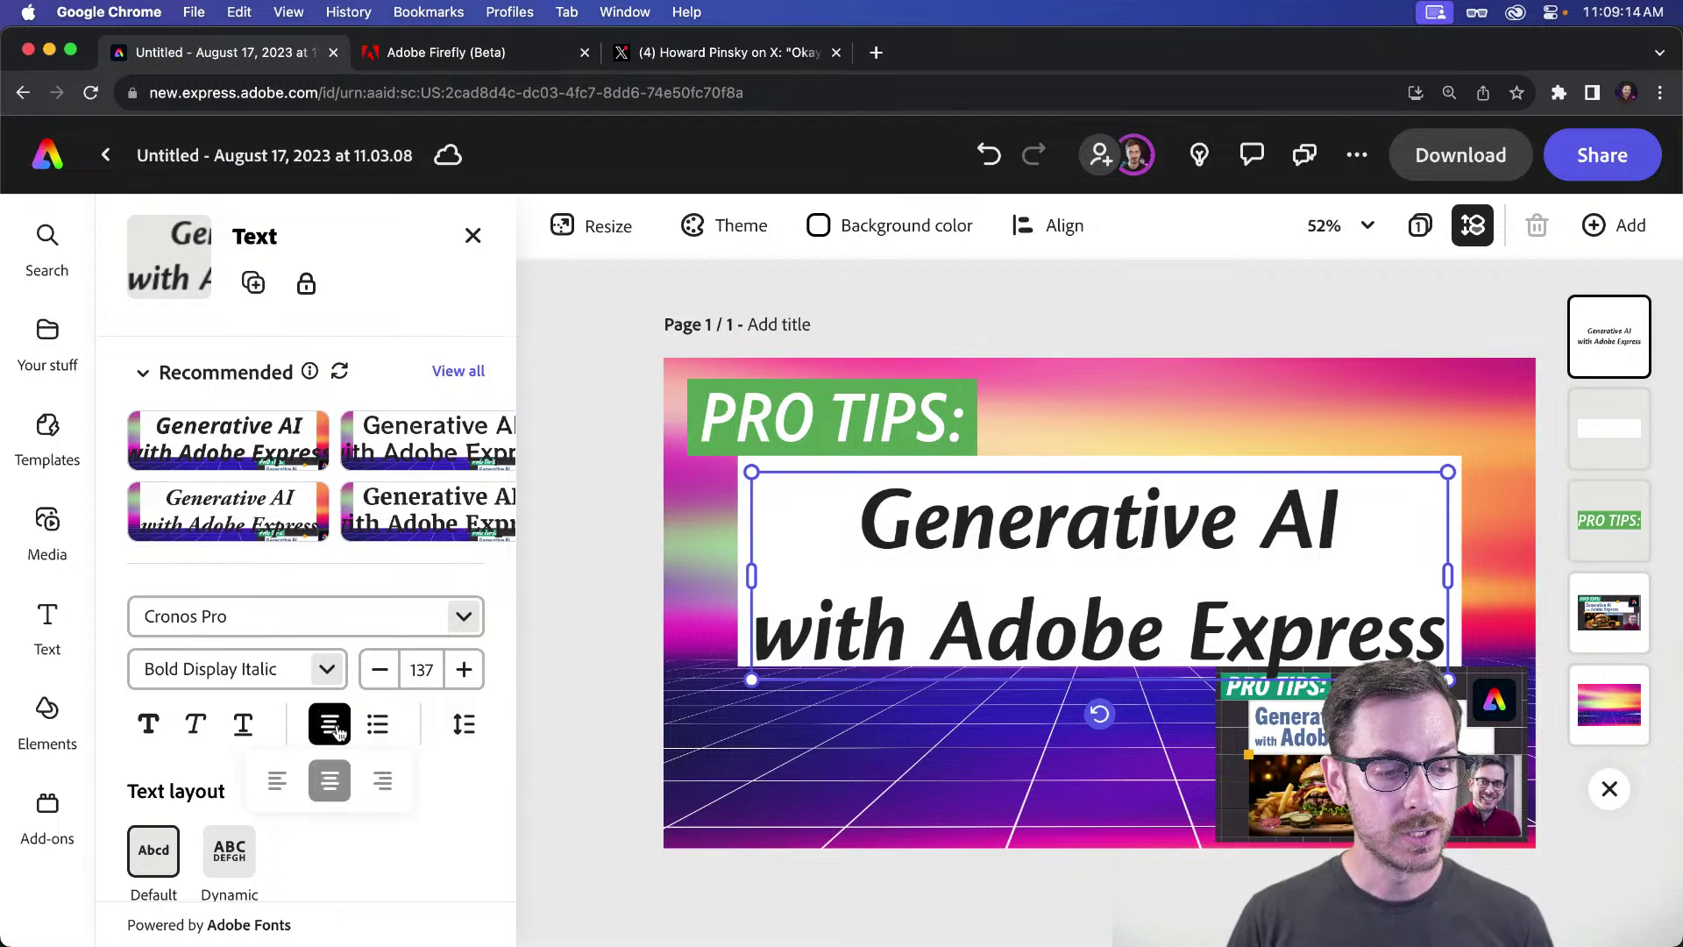
left_click(282, 779)
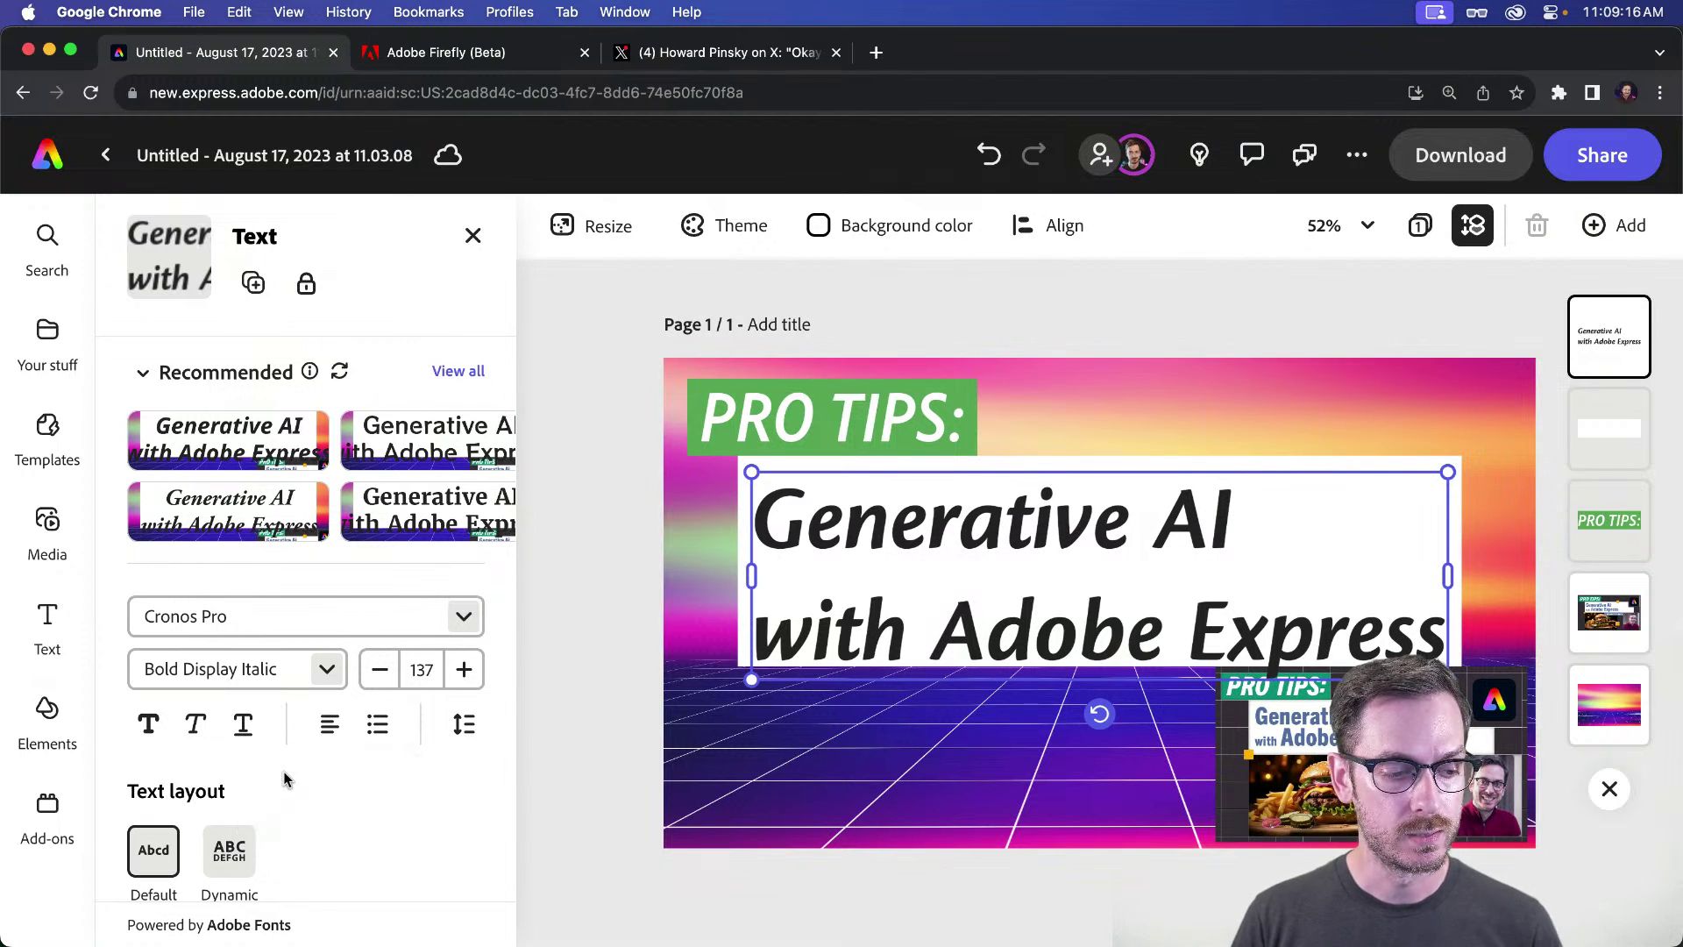
left_click(293, 619)
left_click(464, 615)
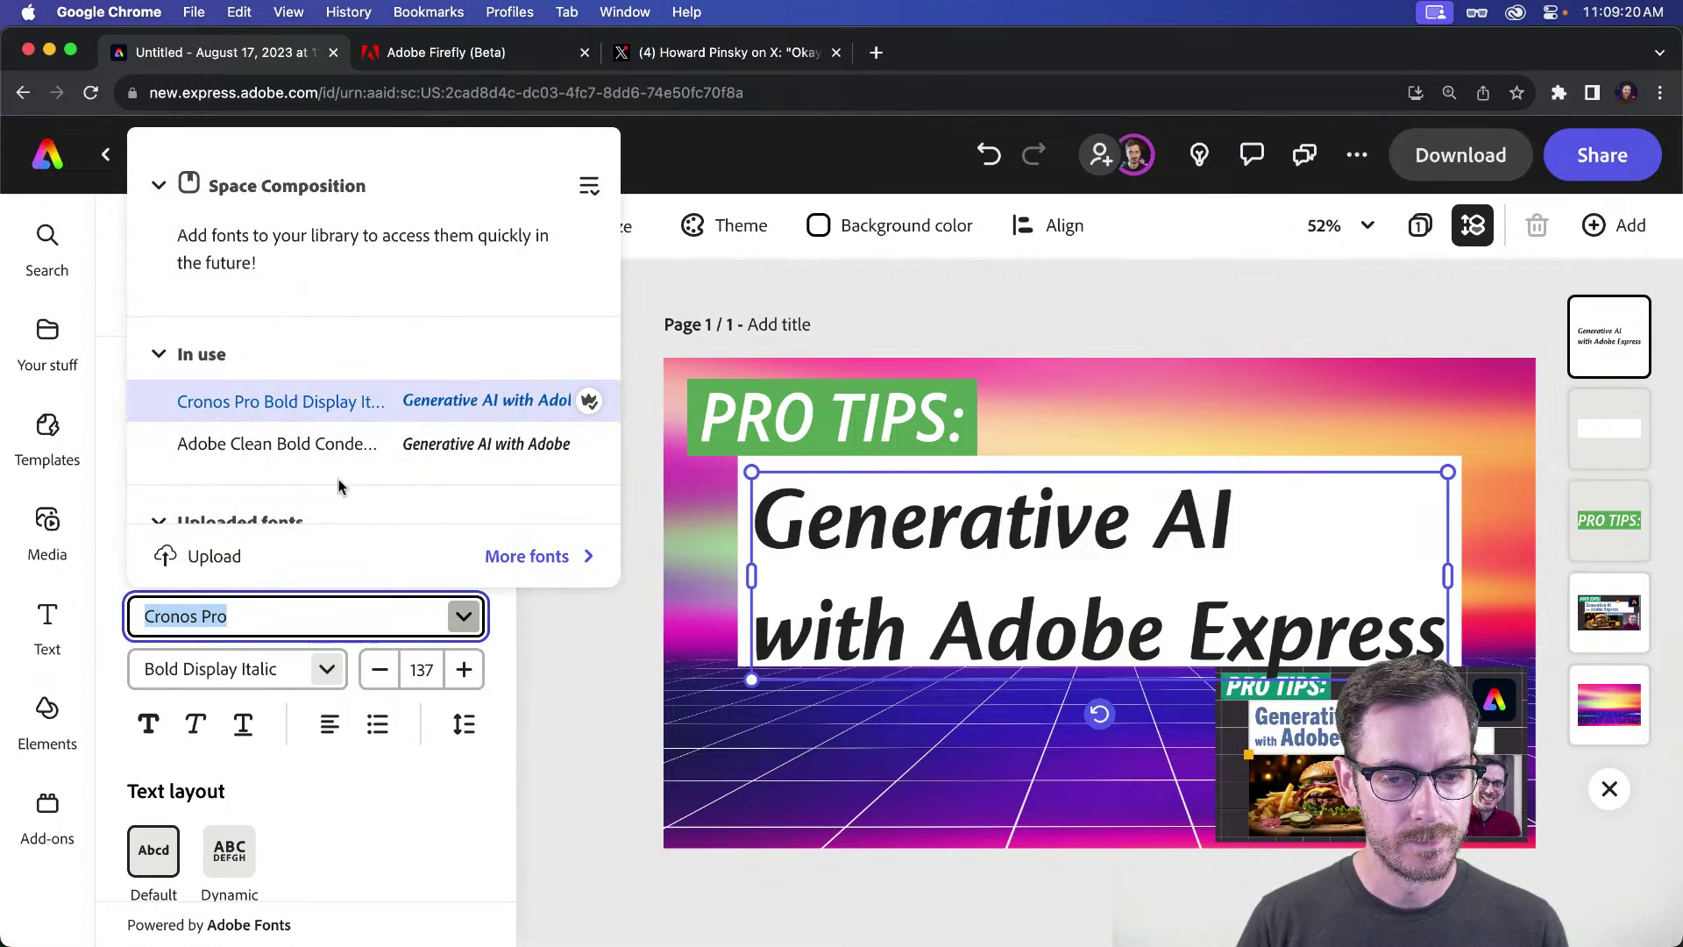
scroll(271, 404, "down", 3)
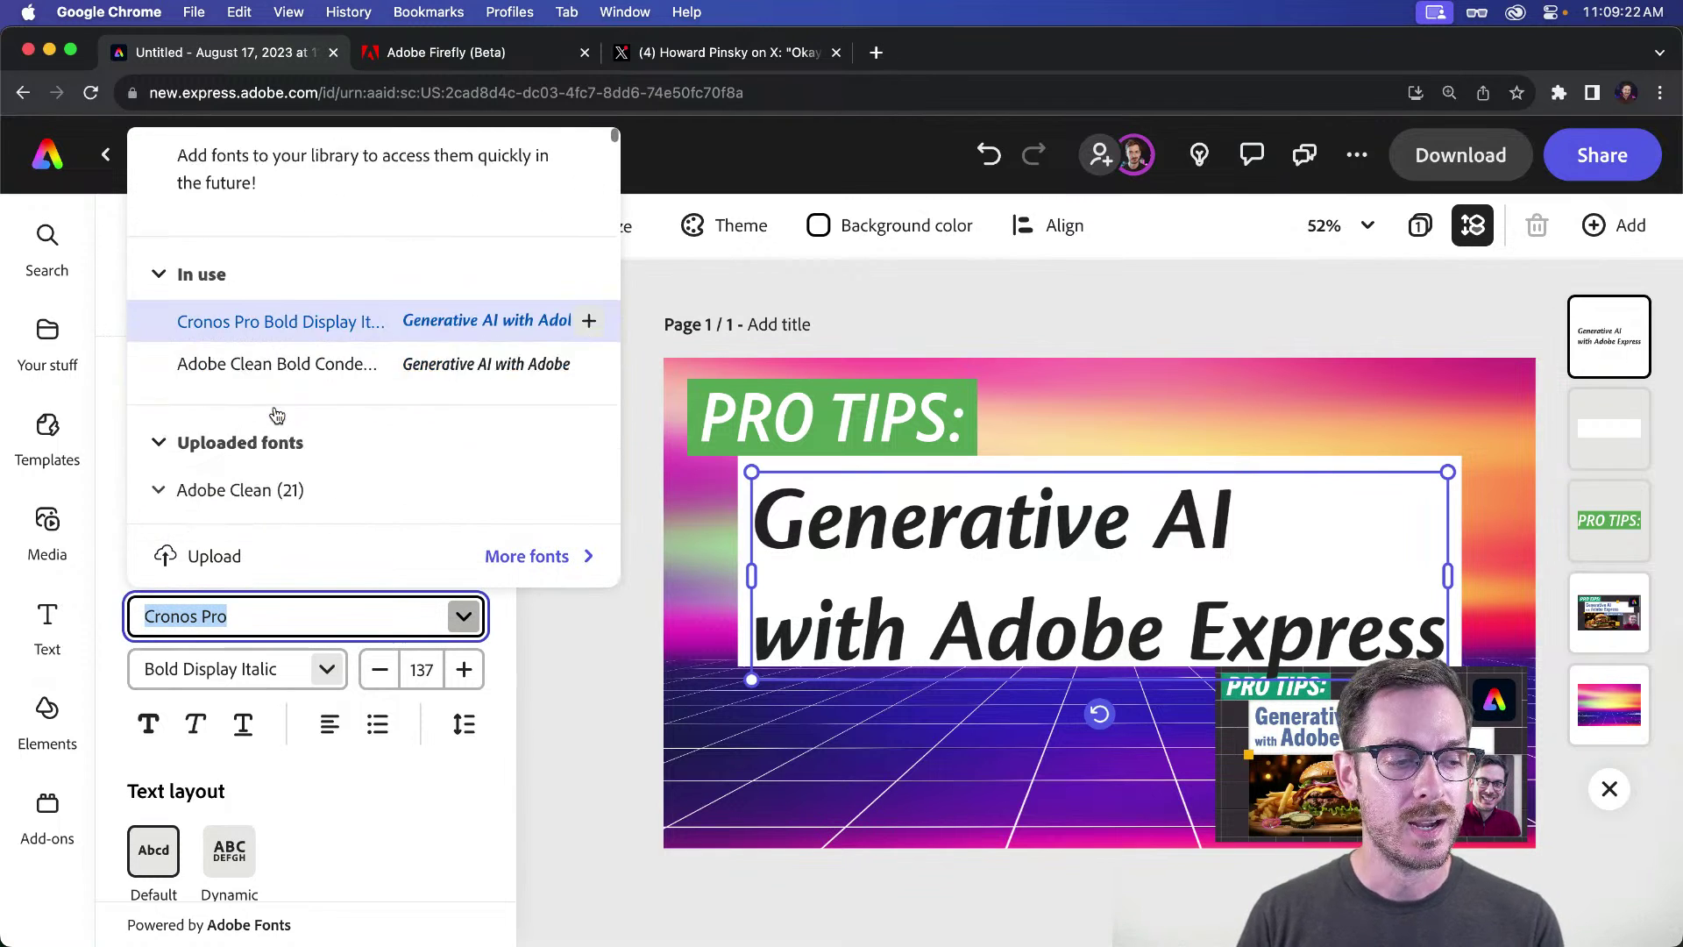
left_click(288, 440)
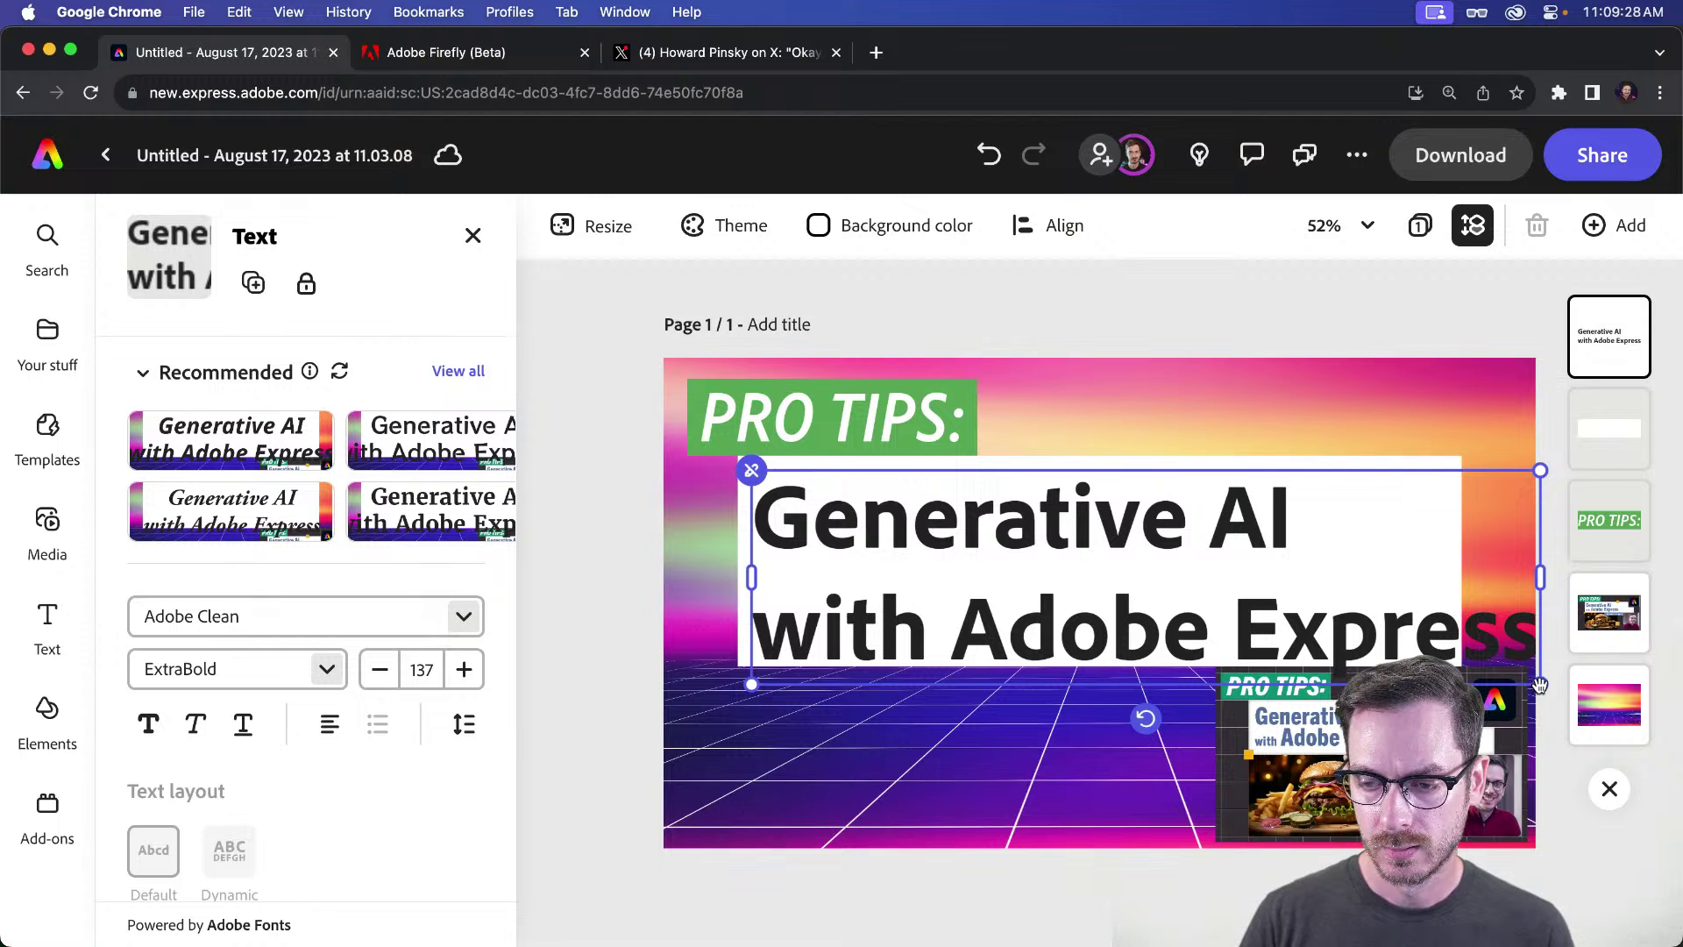
Step: Shrink the "Generative AI with Adobe Express" text to size 110 and position it inside the white banner
left_click_drag(1488, 658, 1332, 612)
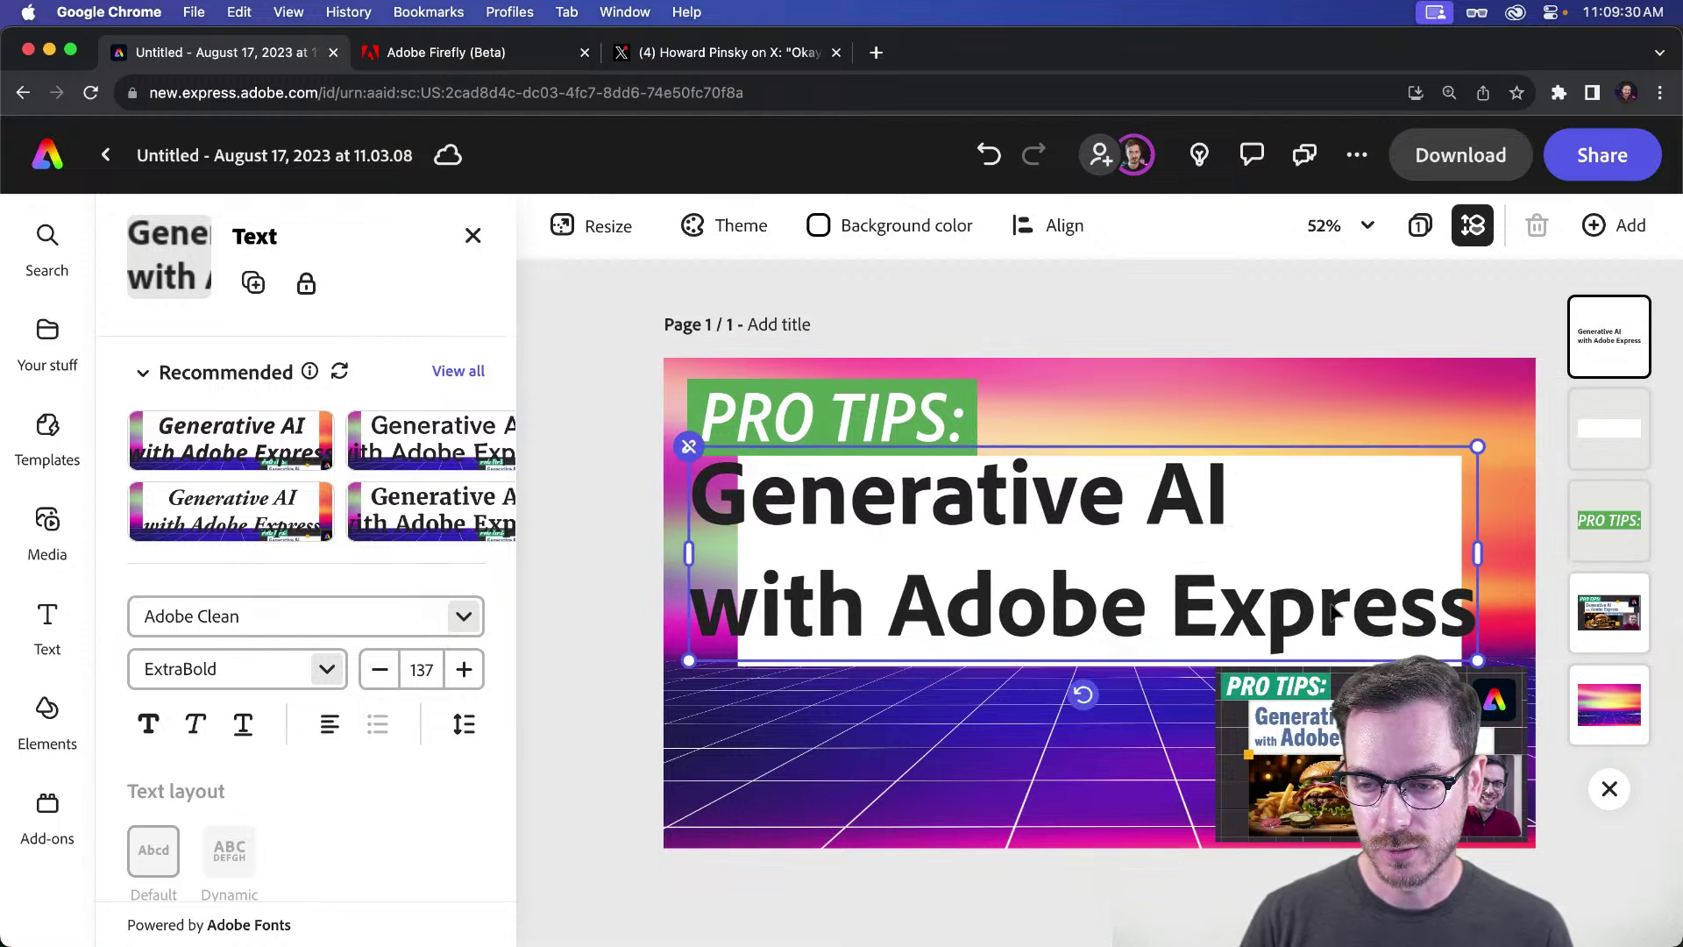
left_click_drag(1477, 664, 1319, 608)
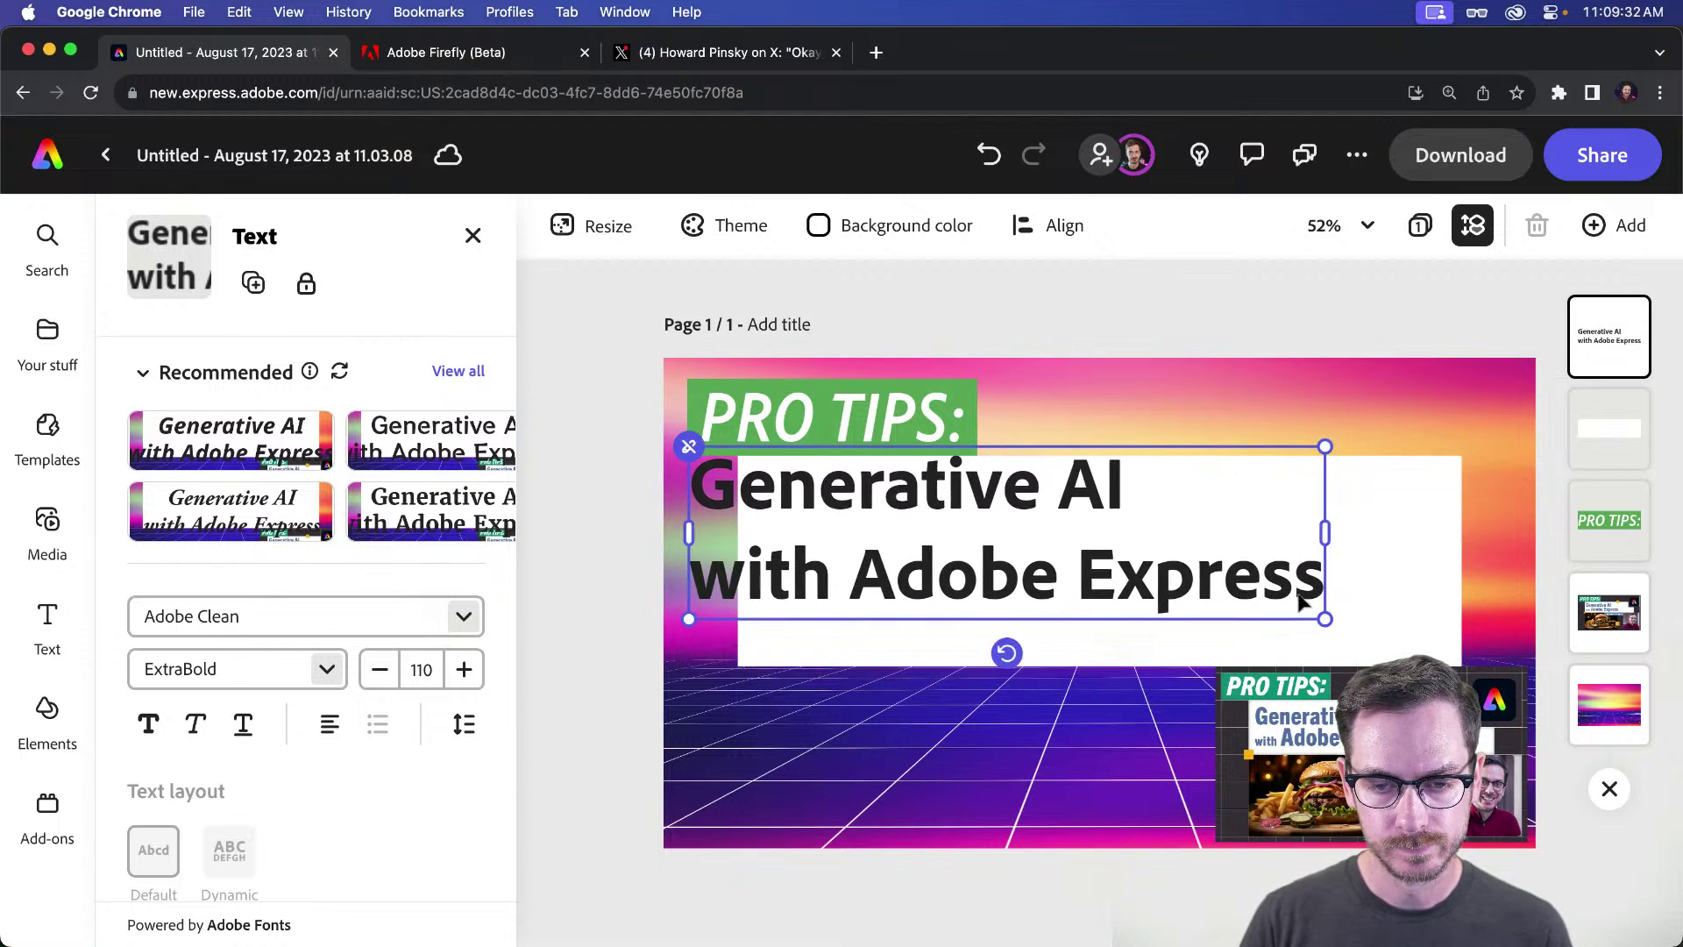
left_click_drag(1124, 568, 1188, 589)
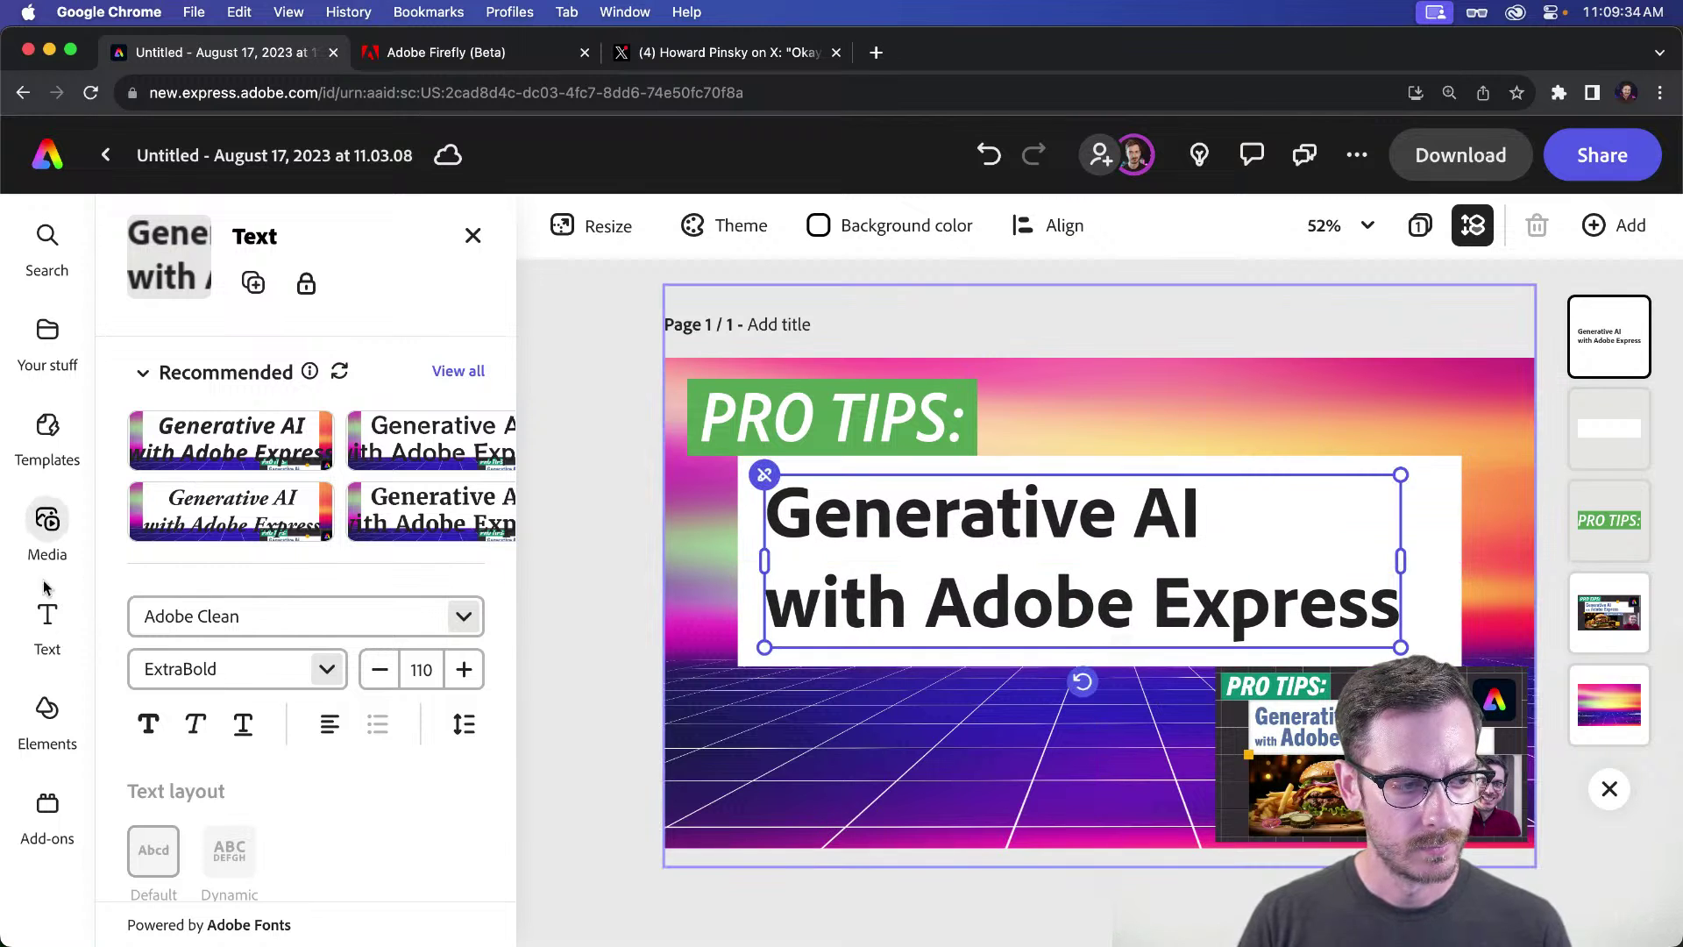
Step: Set the fill of the "Generative AI with Adobe Express" text to the custom blue #506DBF
scroll(368, 724, "down", 3)
scroll(368, 724, "down", 3)
left_click(168, 535)
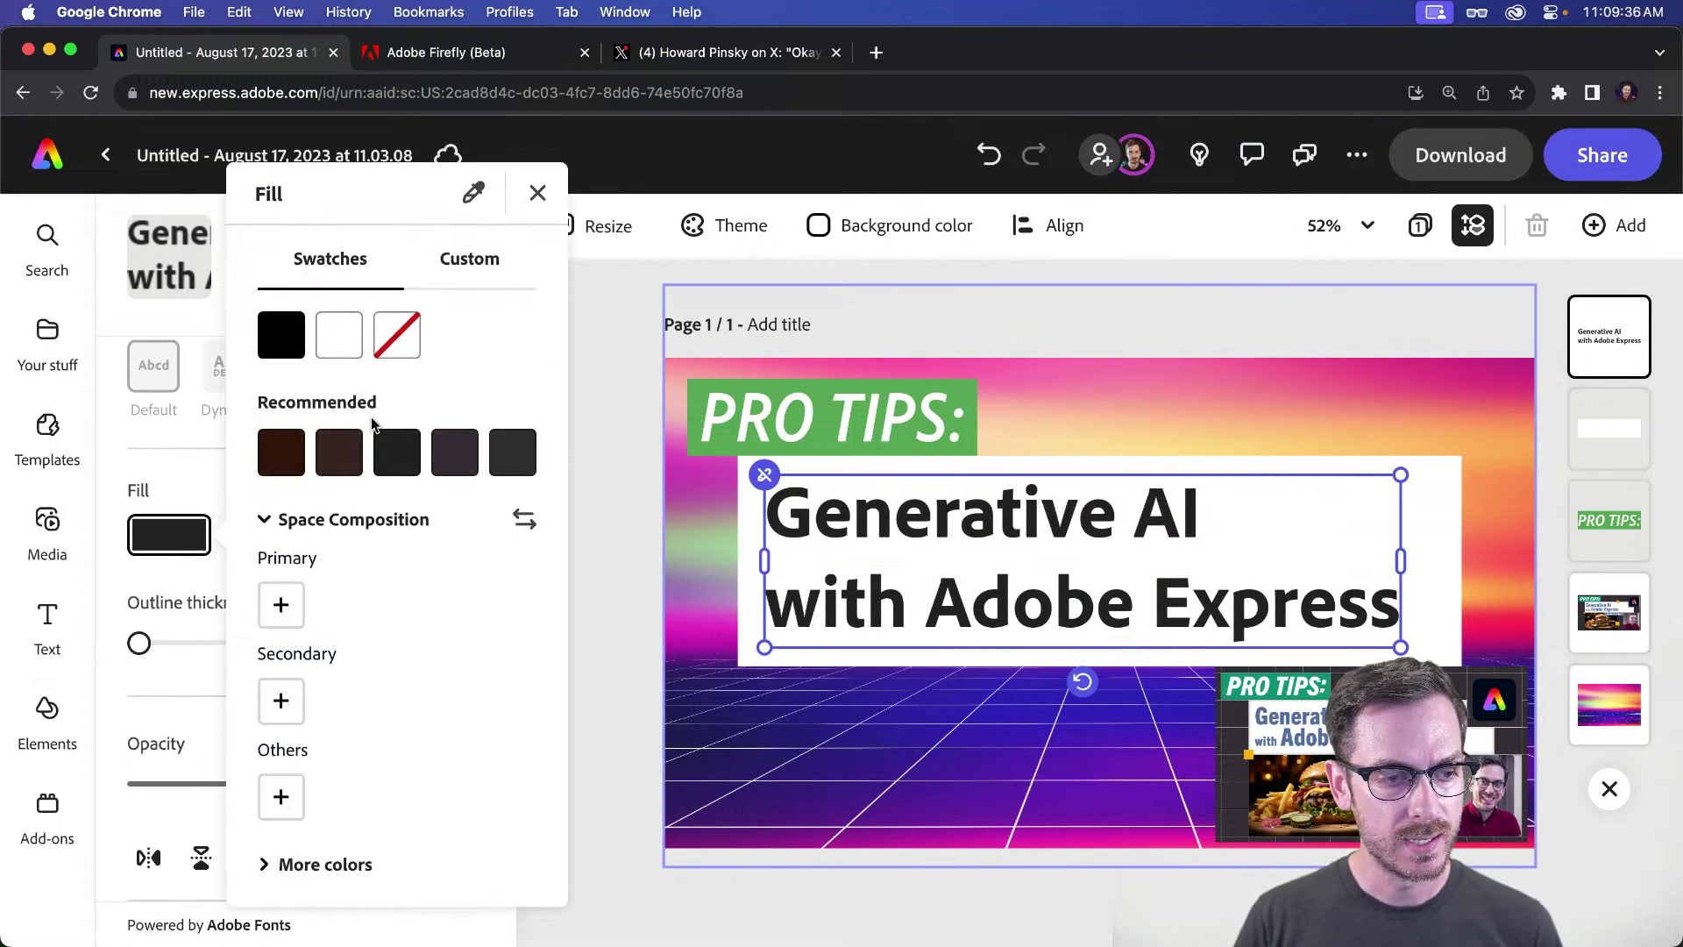
left_click(450, 259)
left_click_drag(433, 327, 430, 327)
mouse_move(419, 428)
left_mouse_down()
mouse_move(435, 421)
mouse_move(417, 412)
left_mouse_up()
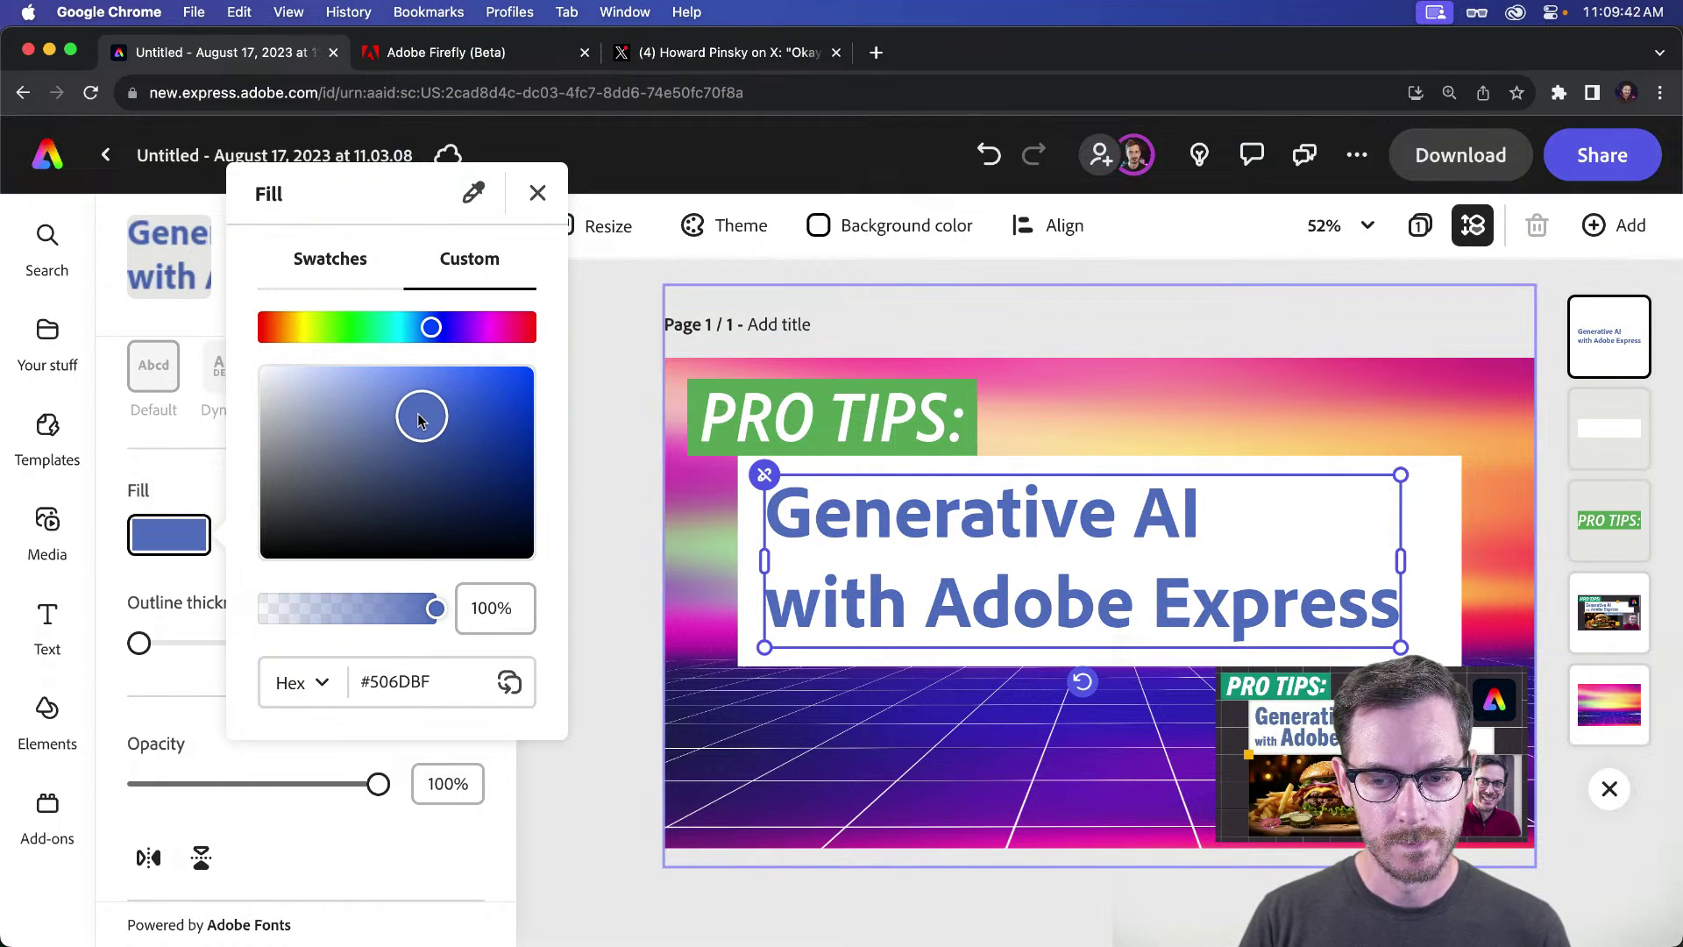
key("Escape")
Step: Enlarge the reference thumbnail slightly from its upper-left corner
left_click(1223, 675)
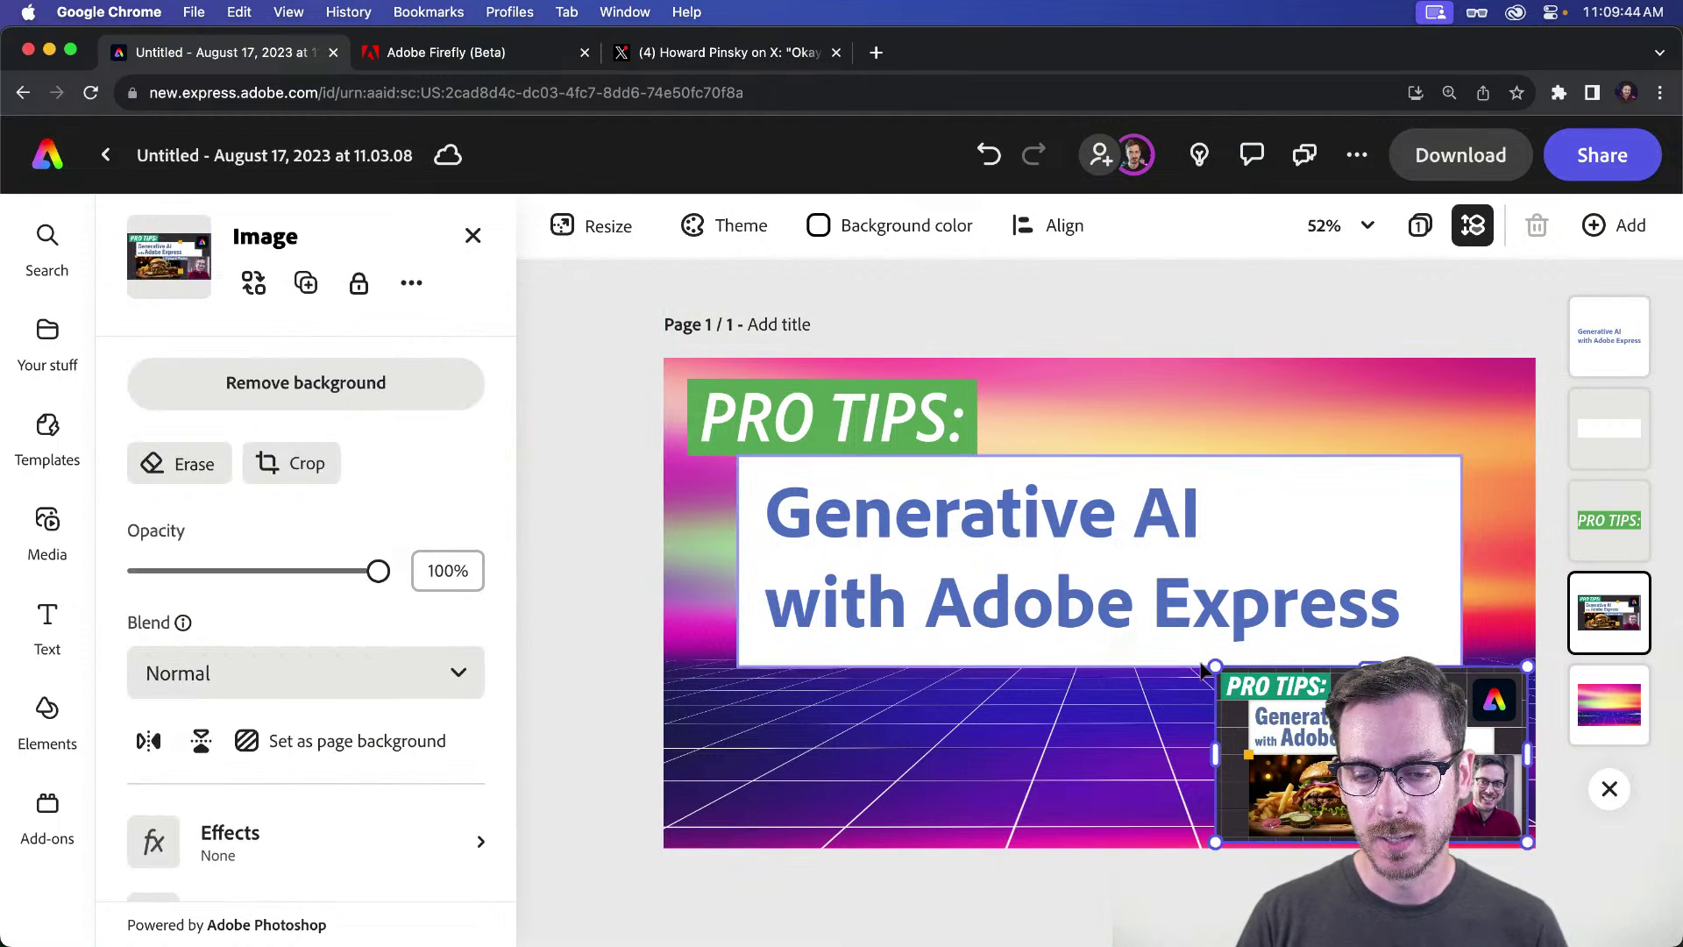
mouse_move(1218, 668)
left_mouse_down()
mouse_move(959, 531)
mouse_move(1048, 513)
mouse_move(1101, 648)
mouse_move(1203, 663)
left_mouse_up()
Step: Reduce the line spacing of the "Generative AI with Adobe Express" text to 0.95
left_click(986, 518)
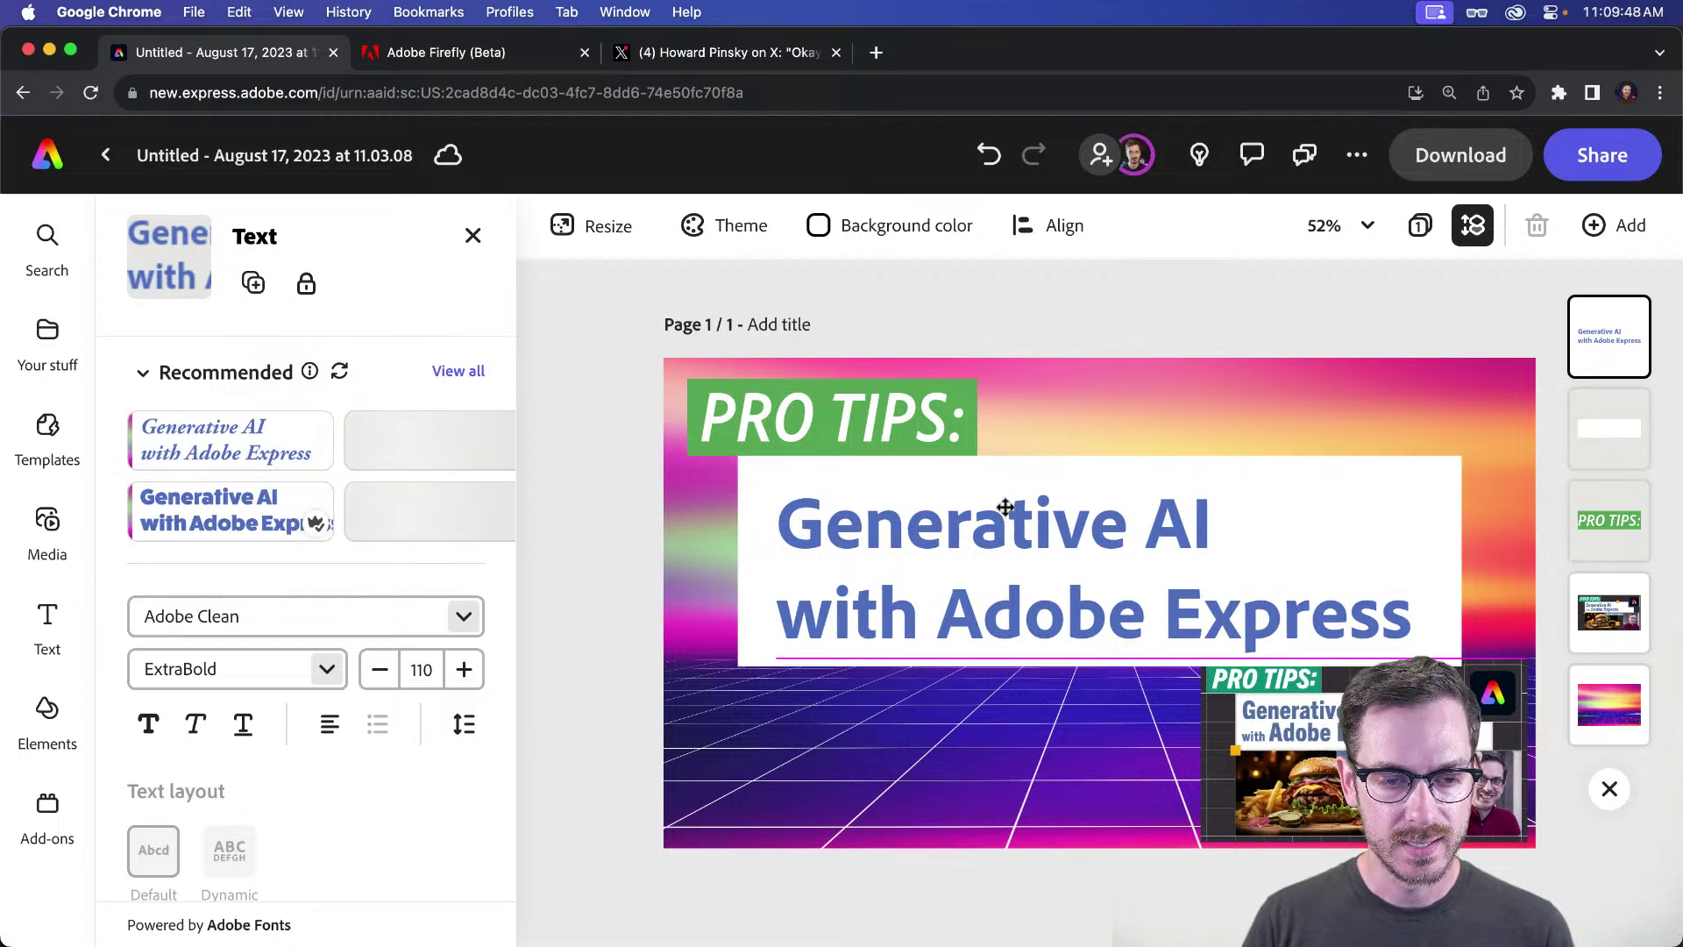
scroll(417, 759, "down", 2)
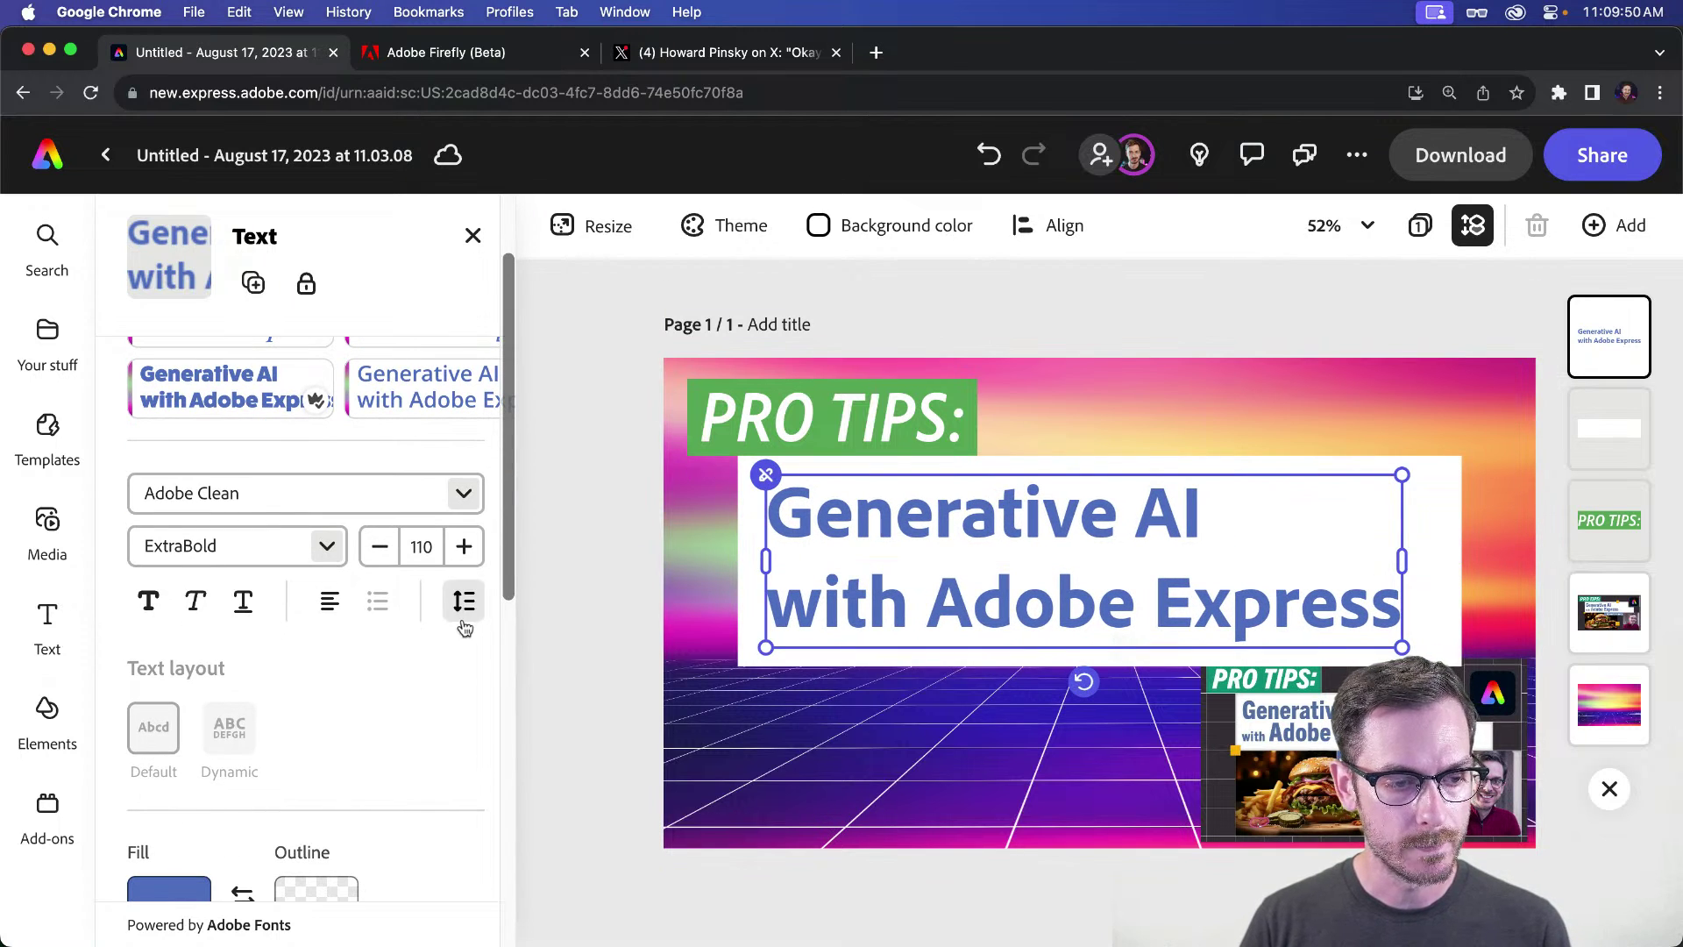
left_click(463, 604)
left_click_drag(387, 717, 361, 717)
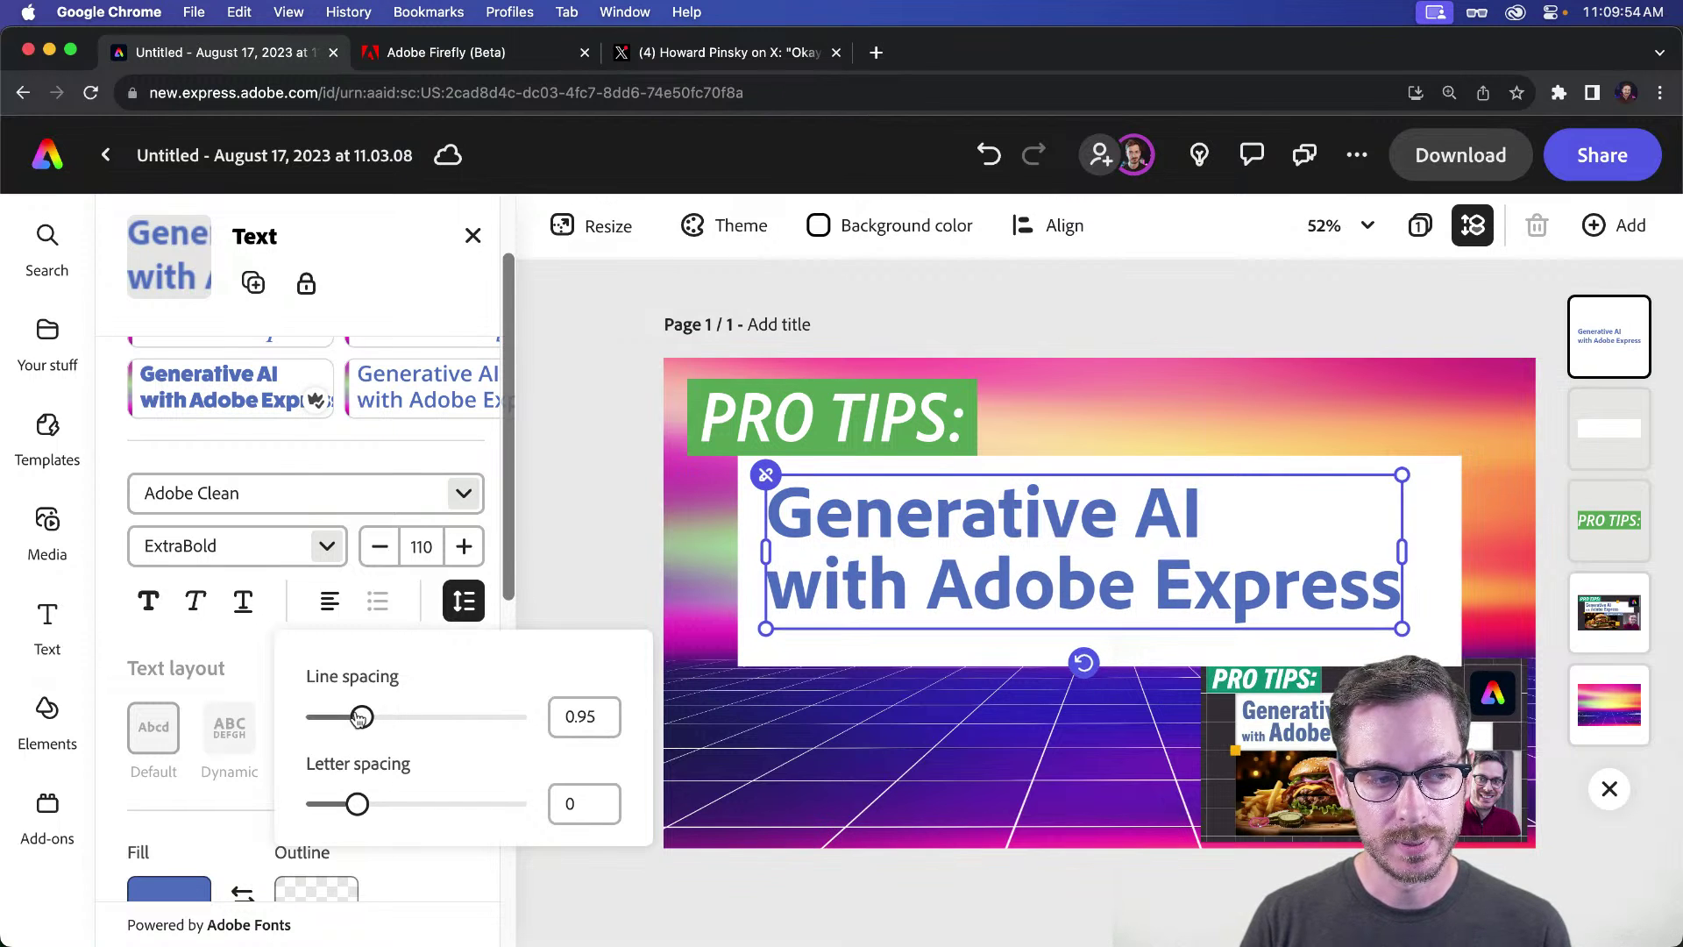
Step: Try the Bold SemiCondensed weight on the "Generative AI with Adobe Express" text and undo the change
left_click(329, 546)
left_click(329, 546)
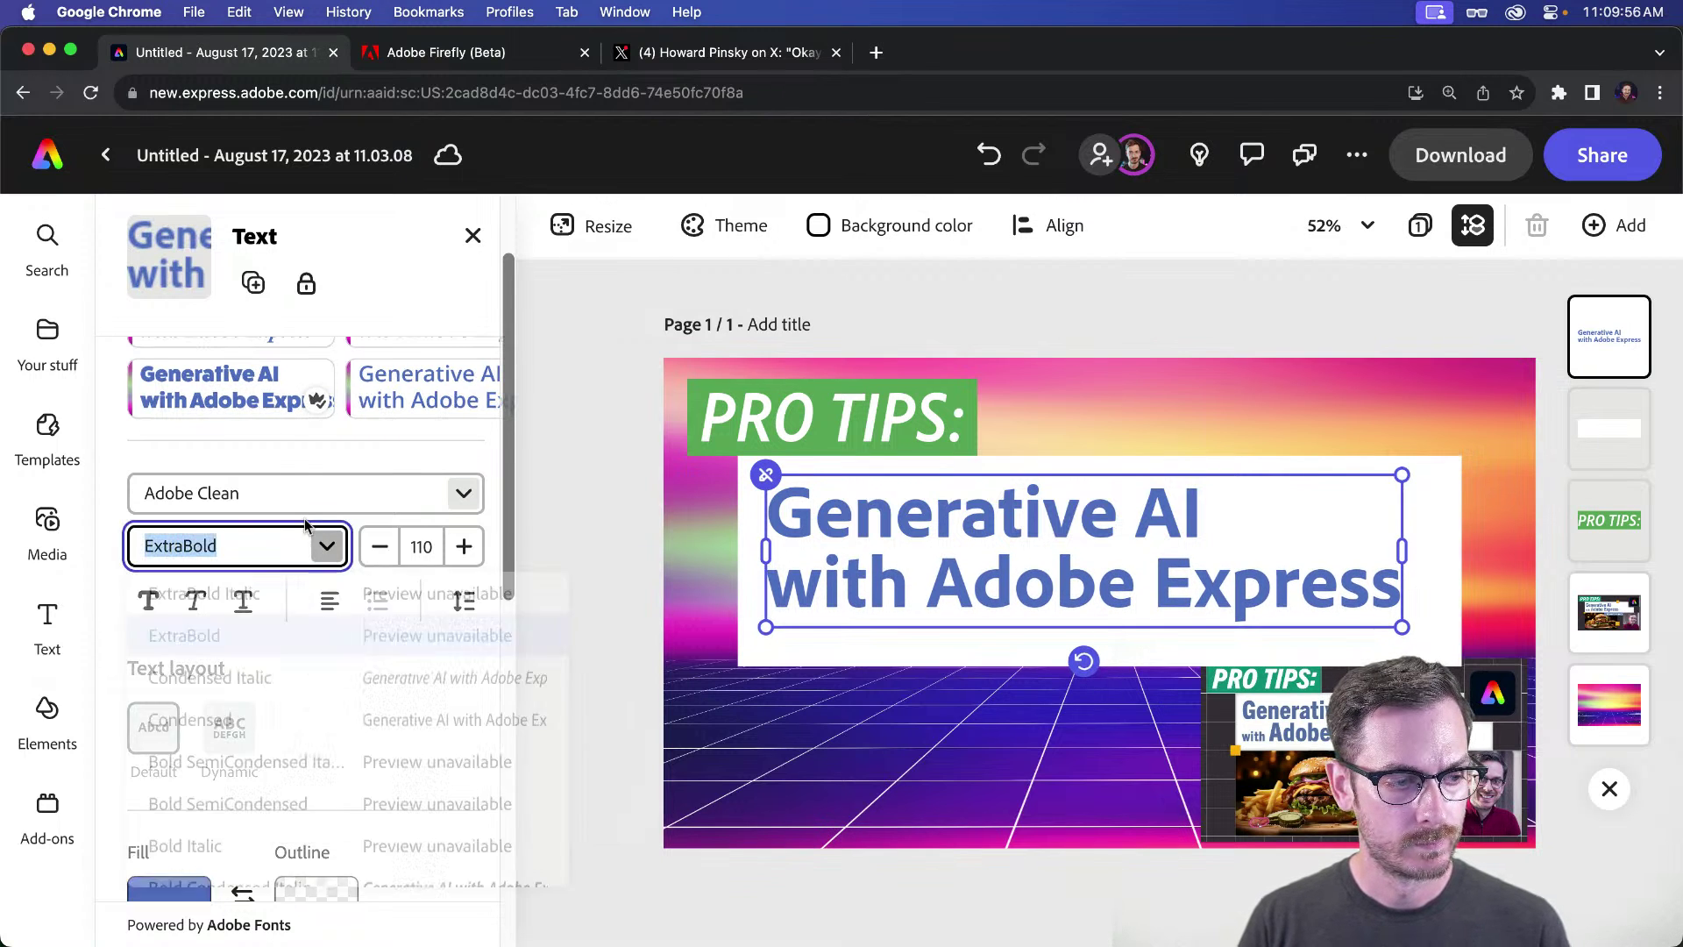
scroll(297, 646, "down", 1)
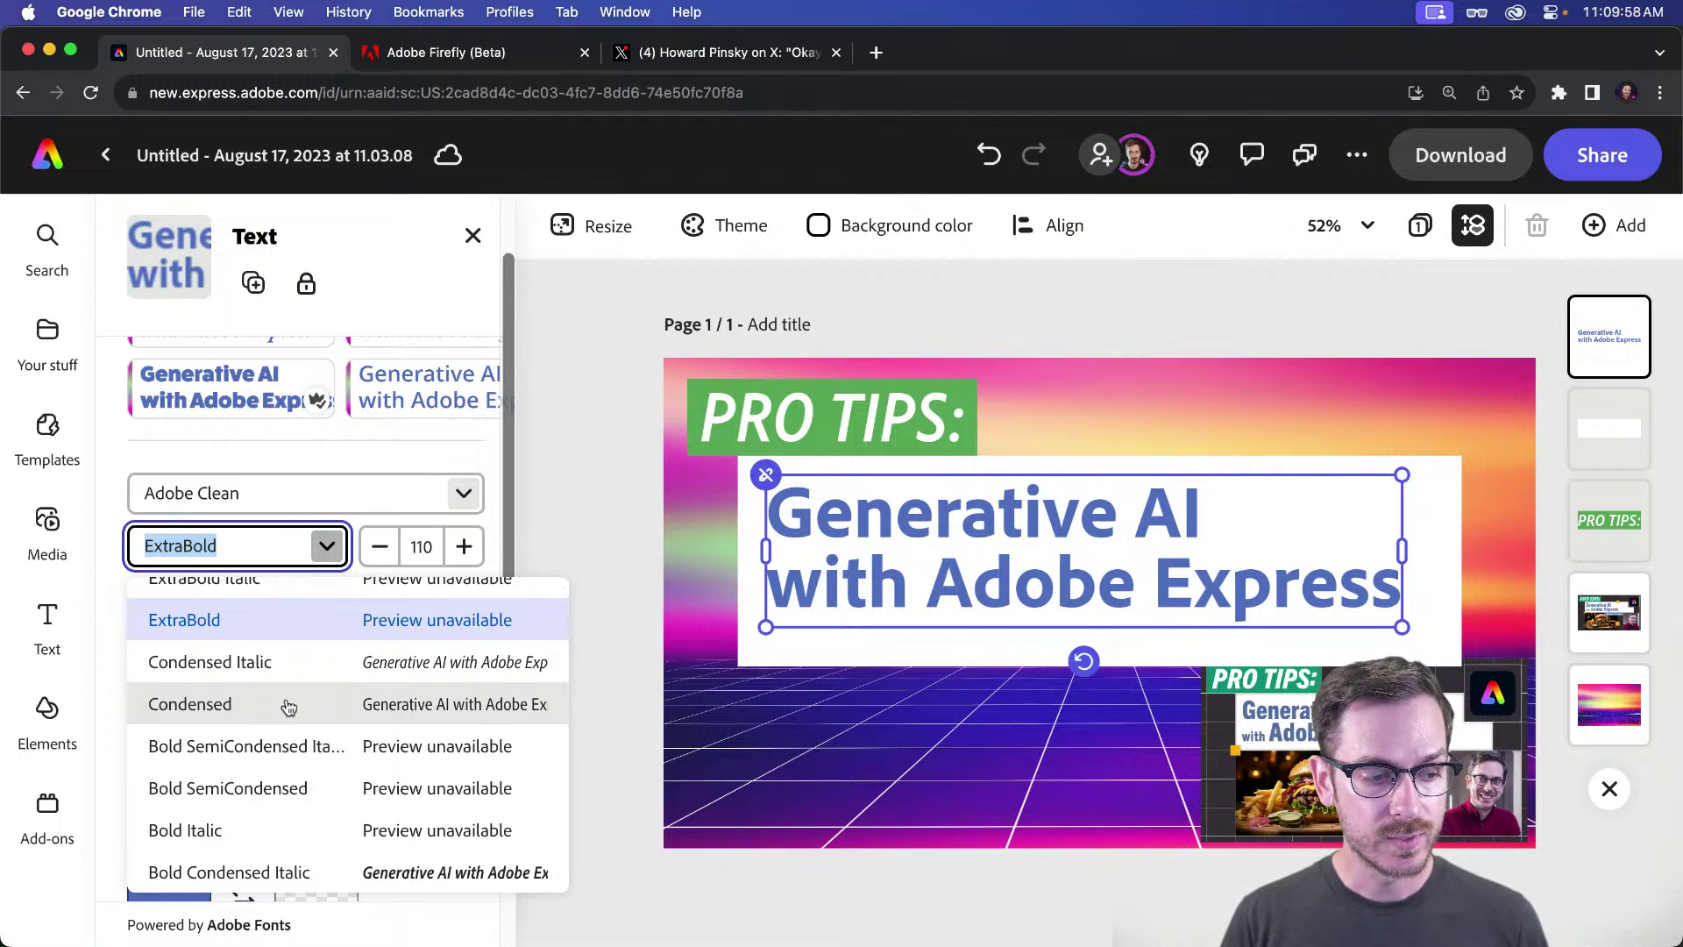
scroll(274, 749, "down", 3)
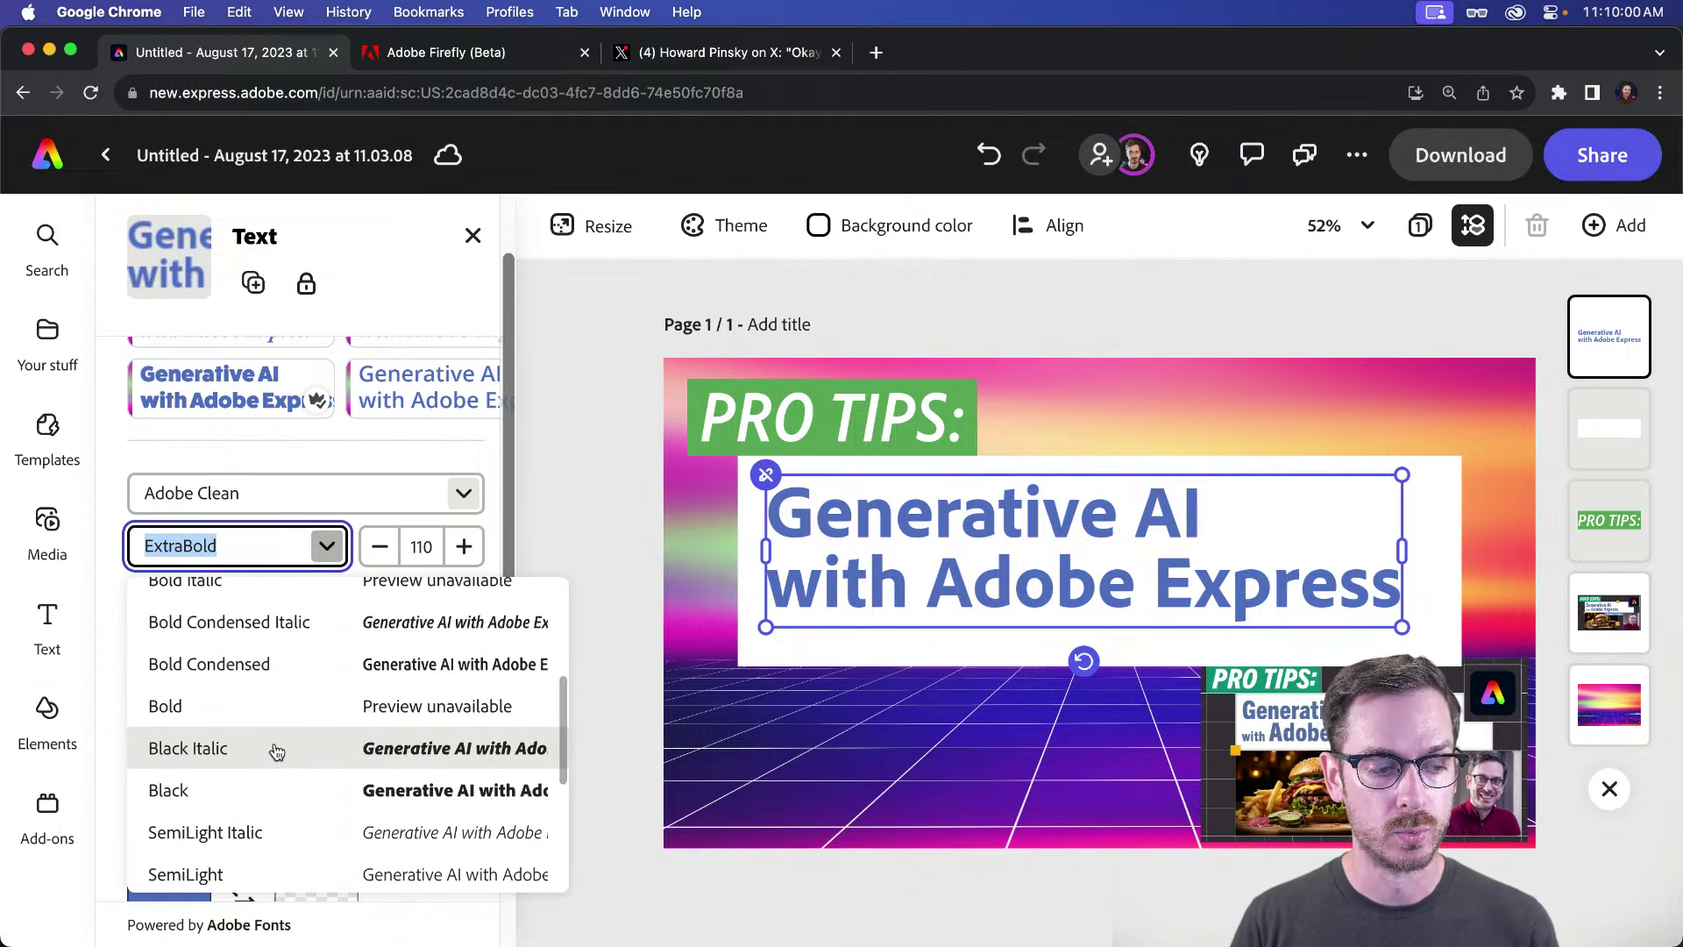
scroll(273, 755, "up", 3)
left_click(267, 750)
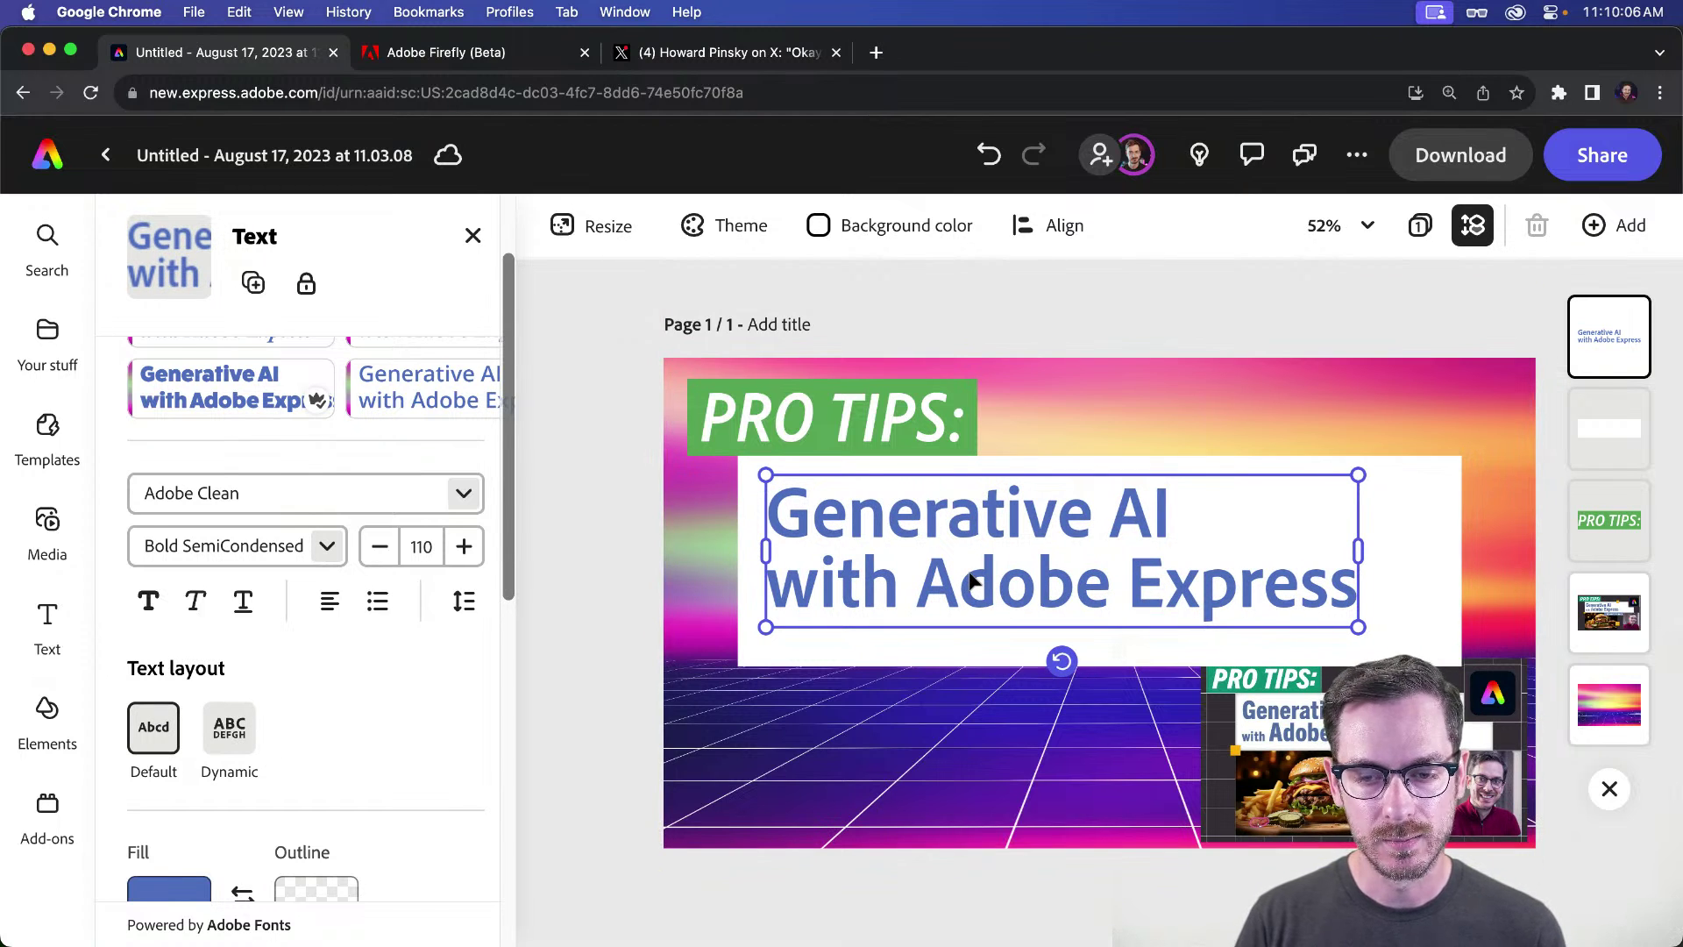
key("super+z")
Step: Nudge the "Generative AI with Adobe Express" text slightly up and left, and shorten the white banner from its lower edge to fit
left_click_drag(947, 571, 908, 544)
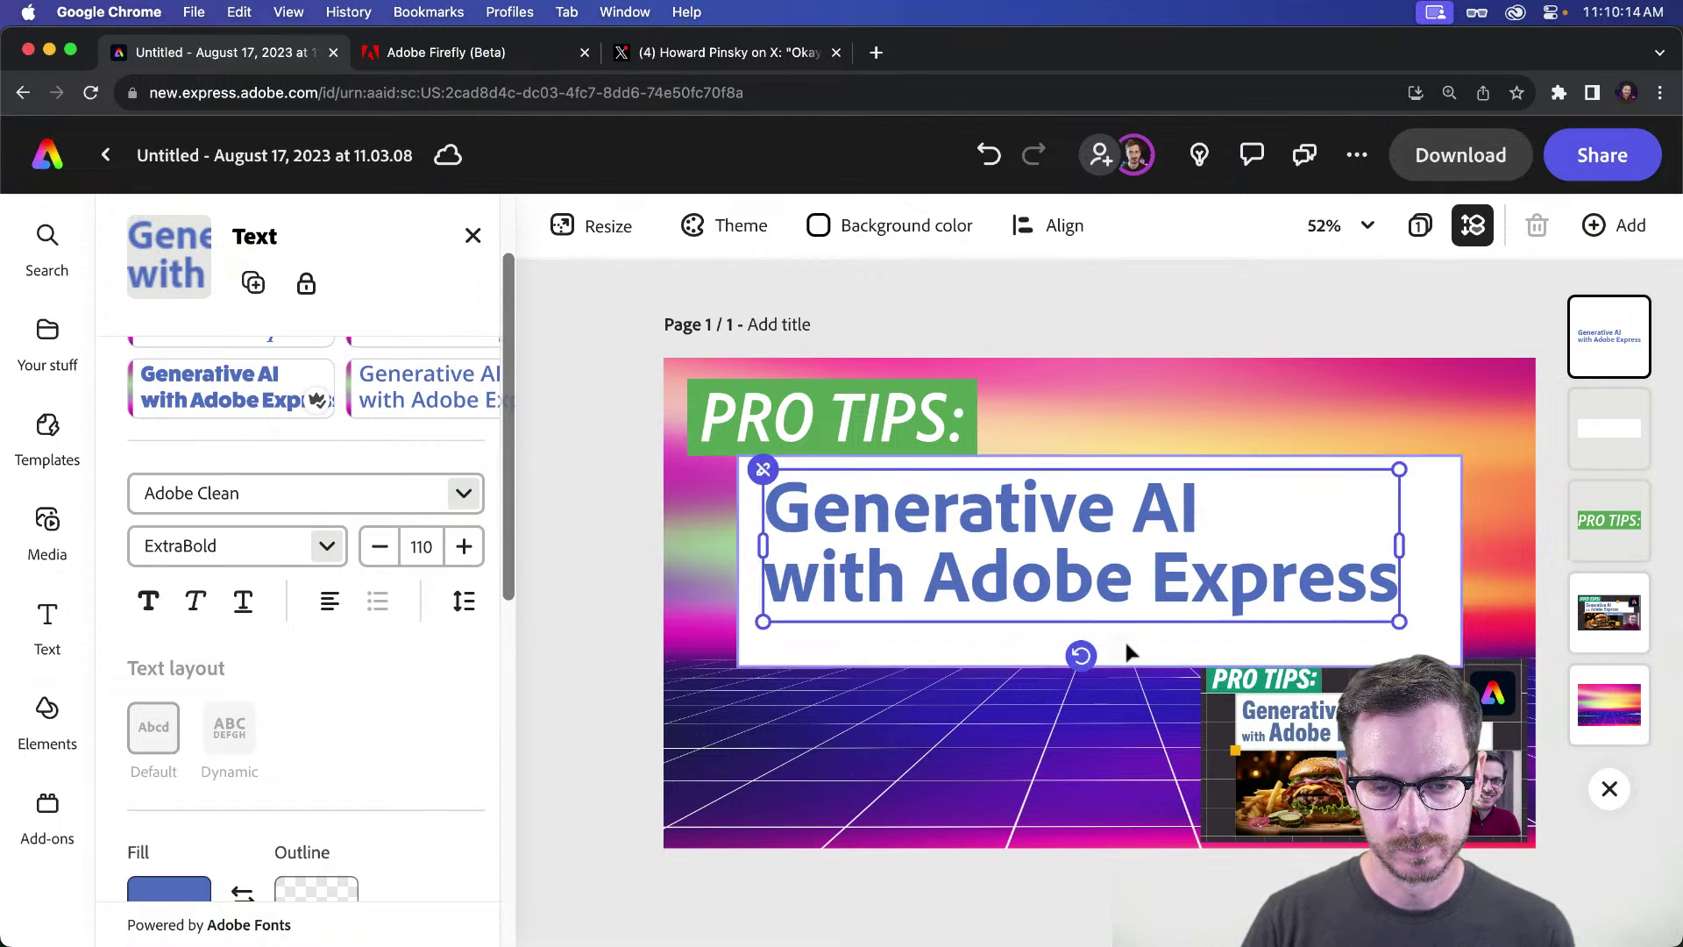
left_click(1118, 658)
left_click_drag(1101, 666, 1105, 633)
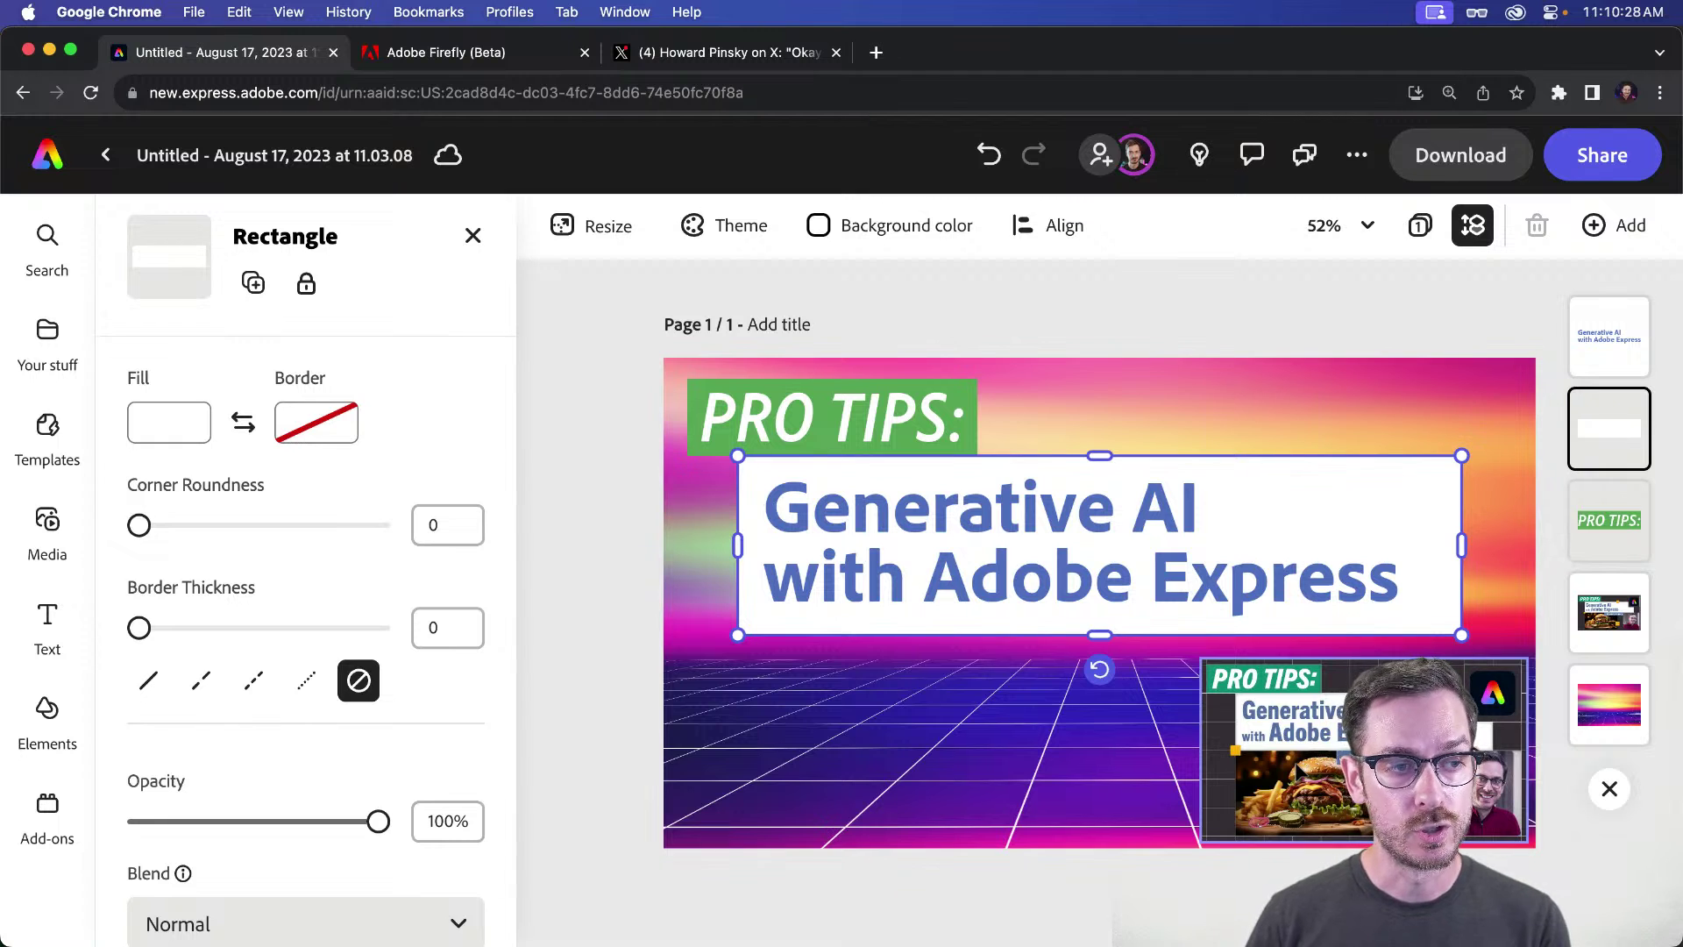
Step: Search the stock photos for "burger" and browse the results
left_click(48, 526)
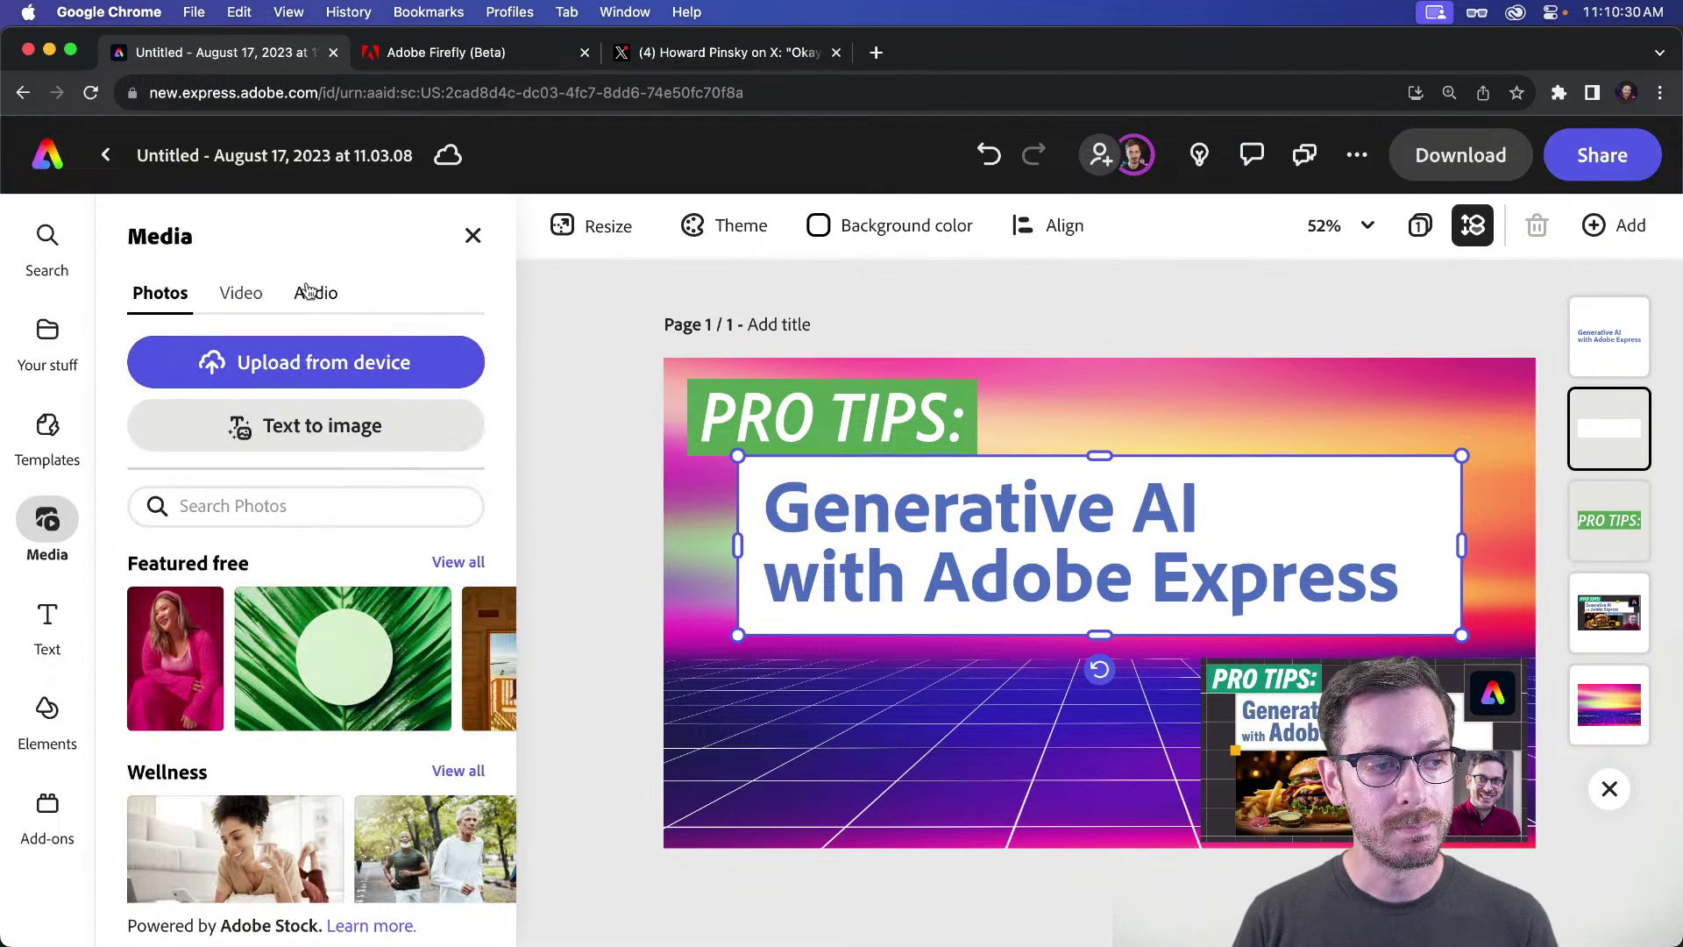
left_click(270, 503)
type("bur")
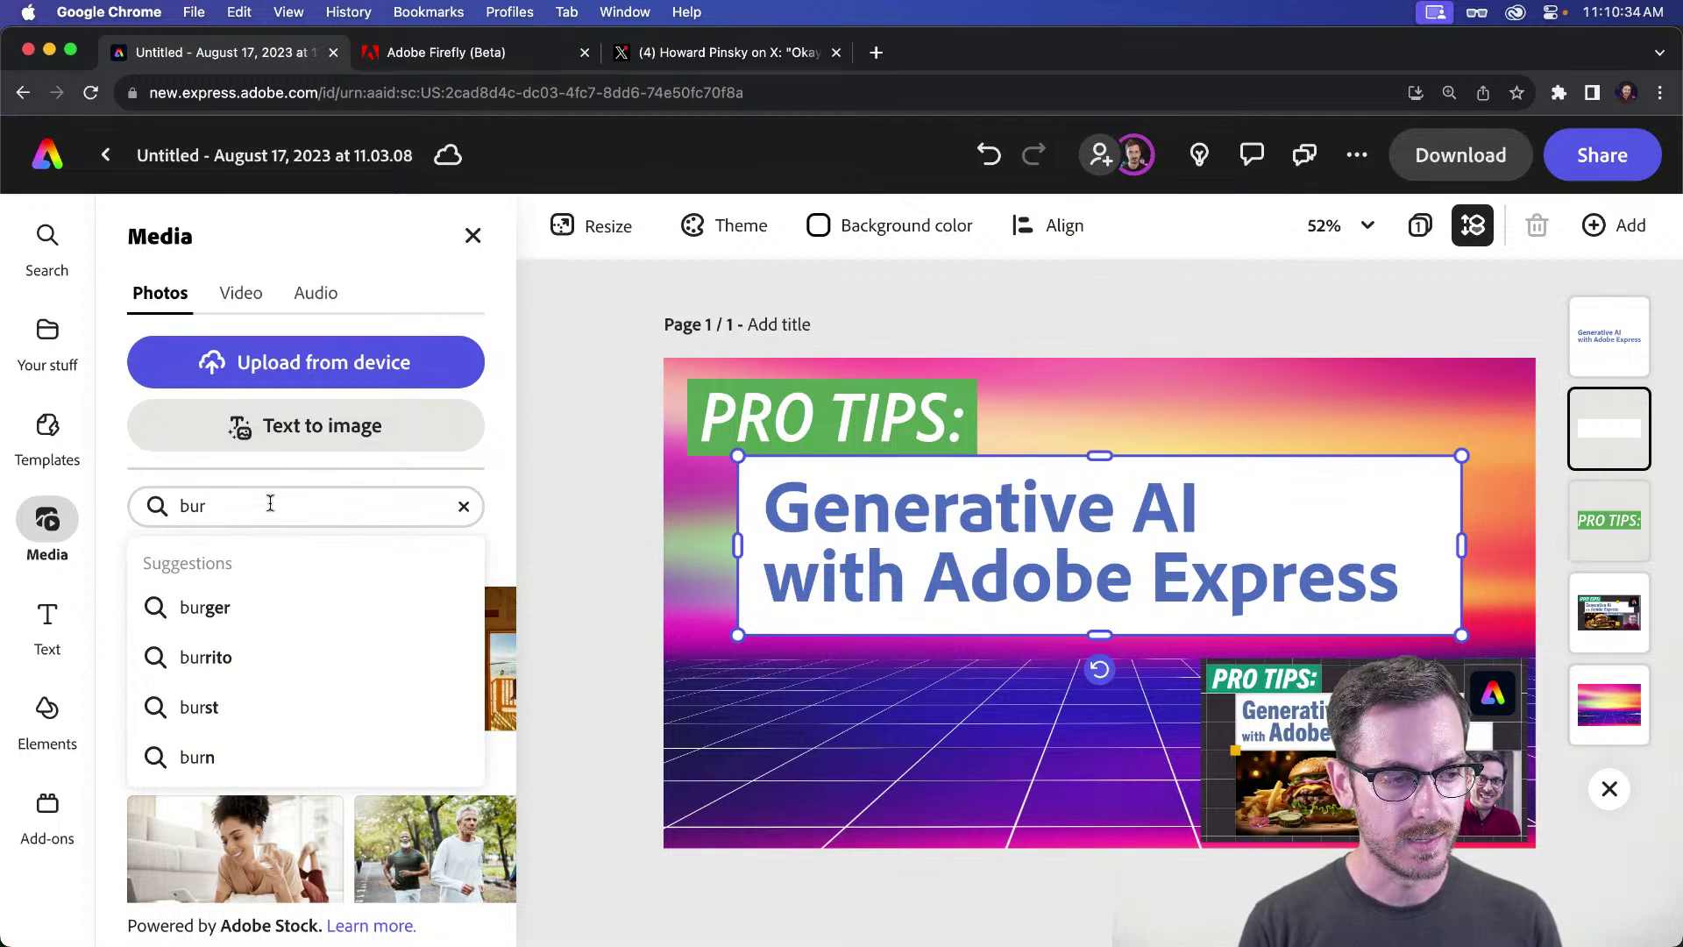
type("nber")
key("BackSpace")
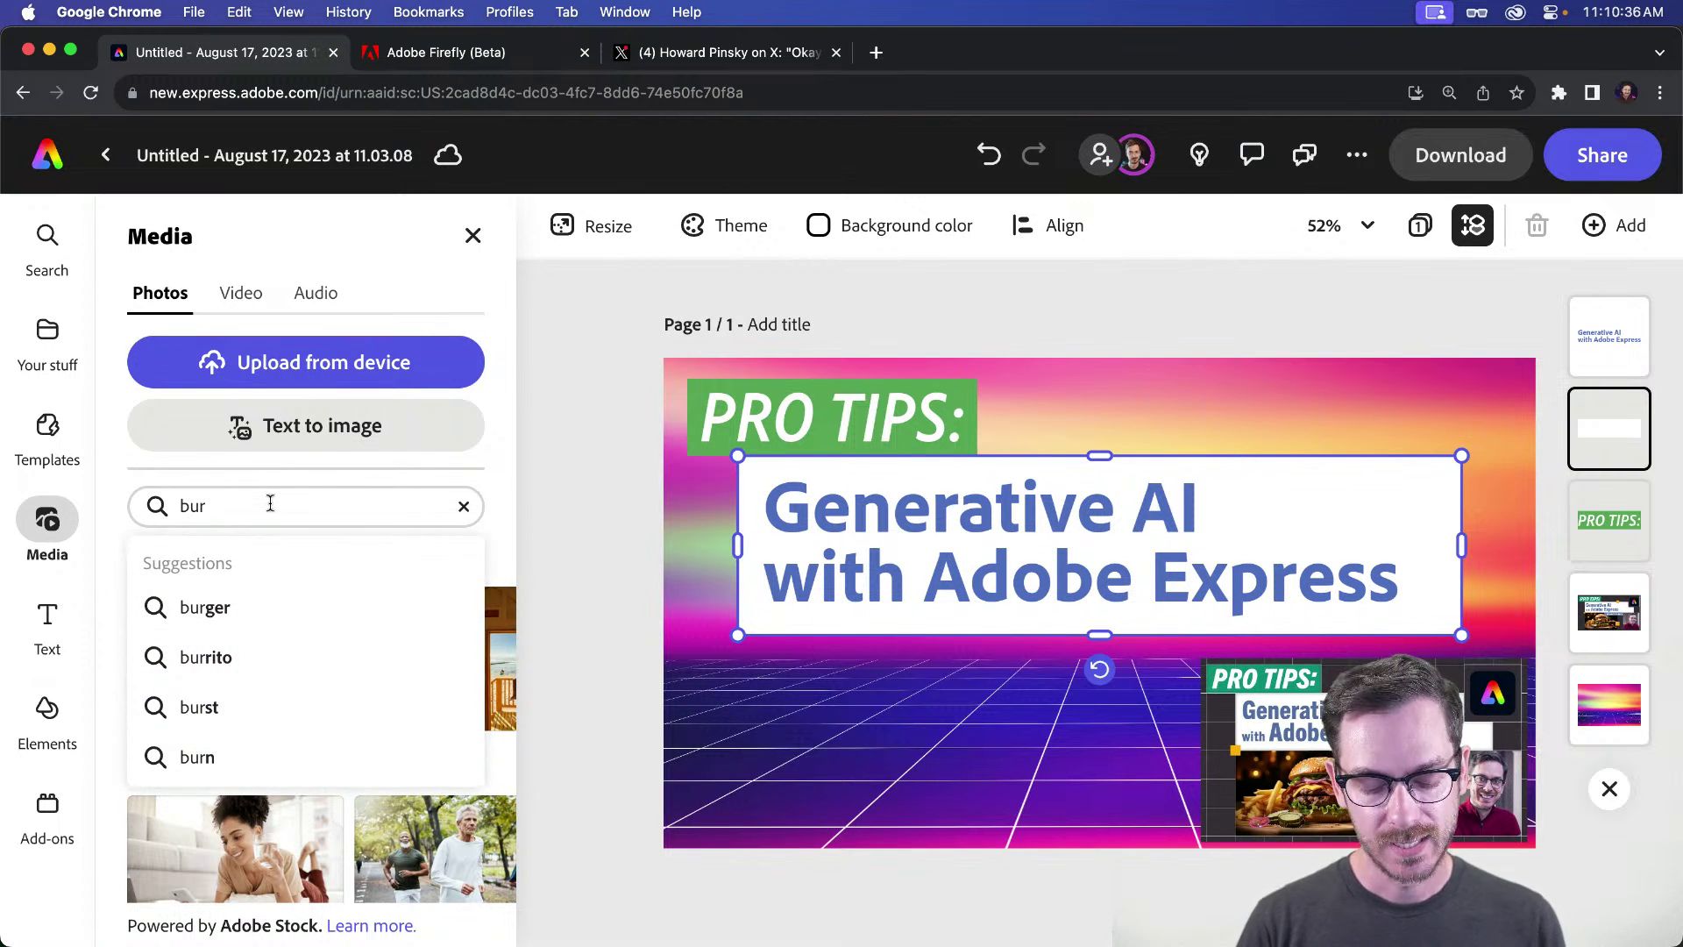
type("ger")
key("Return")
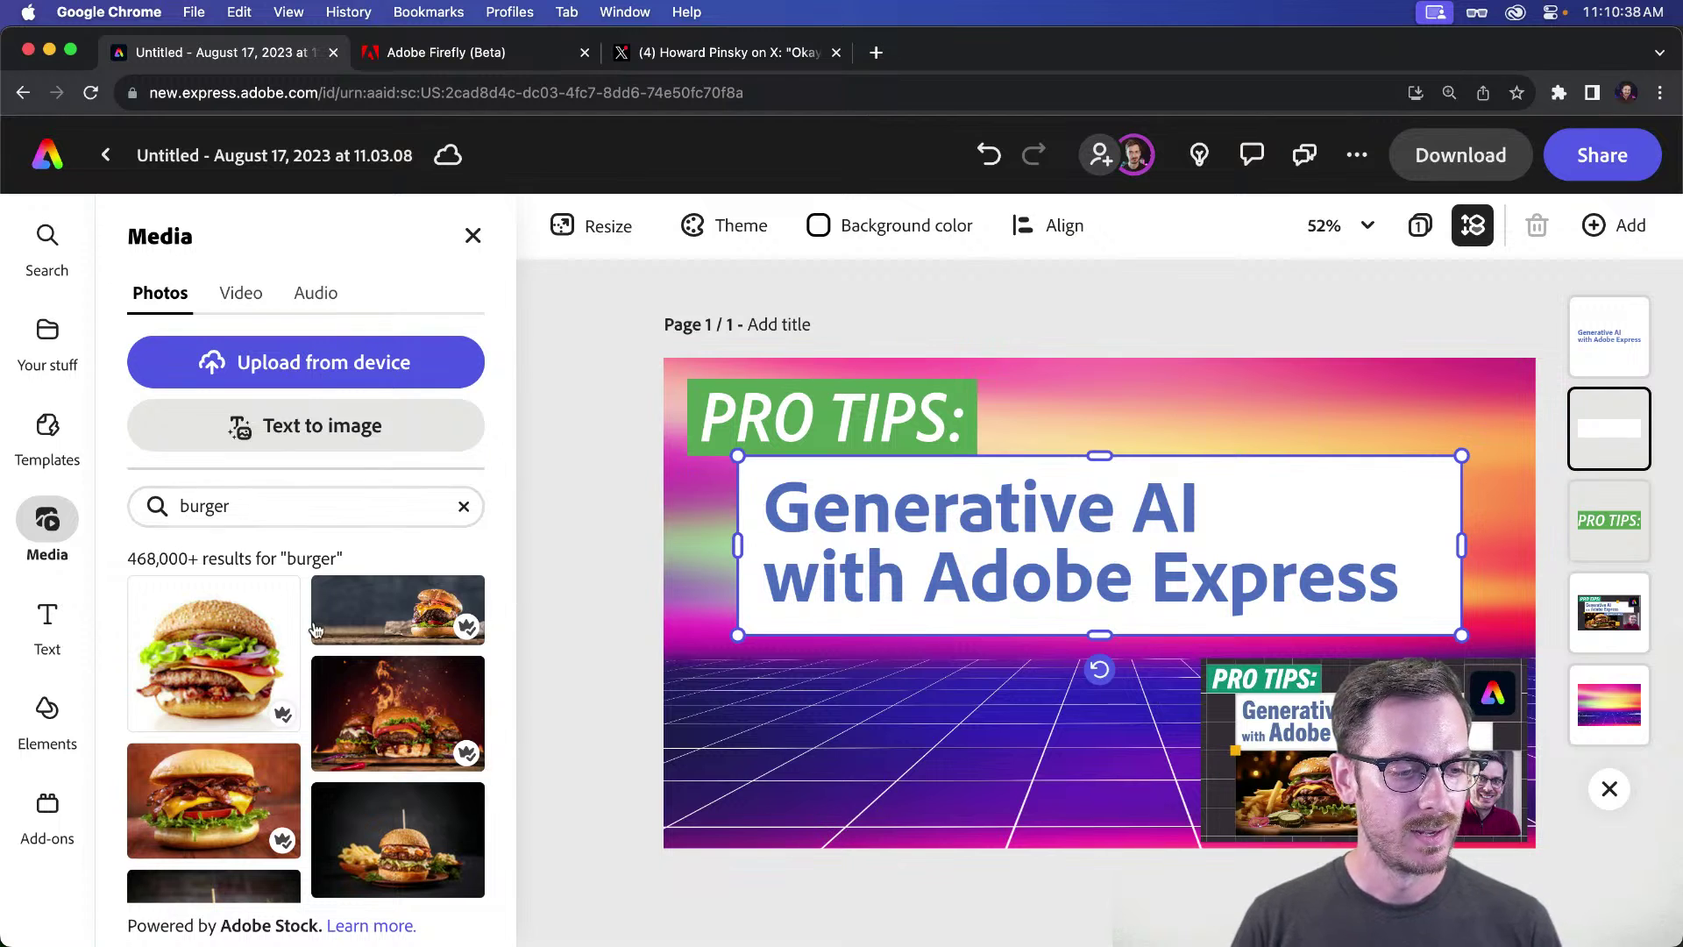
scroll(316, 628, "down", 3)
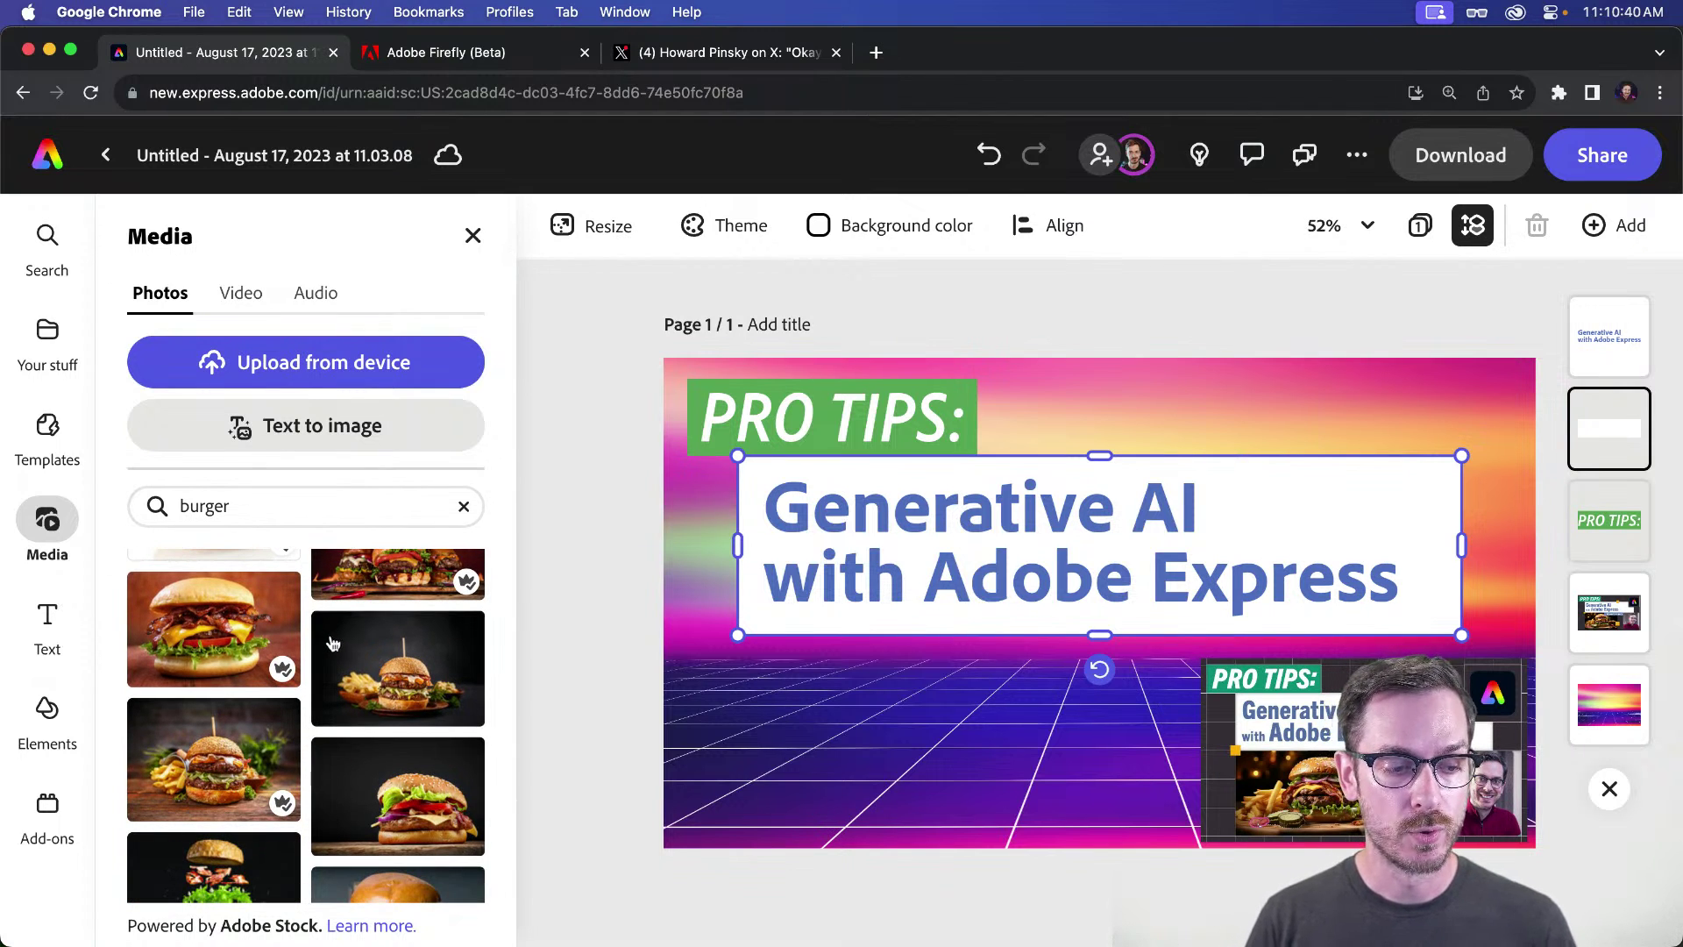
scroll(394, 680, "down", 2)
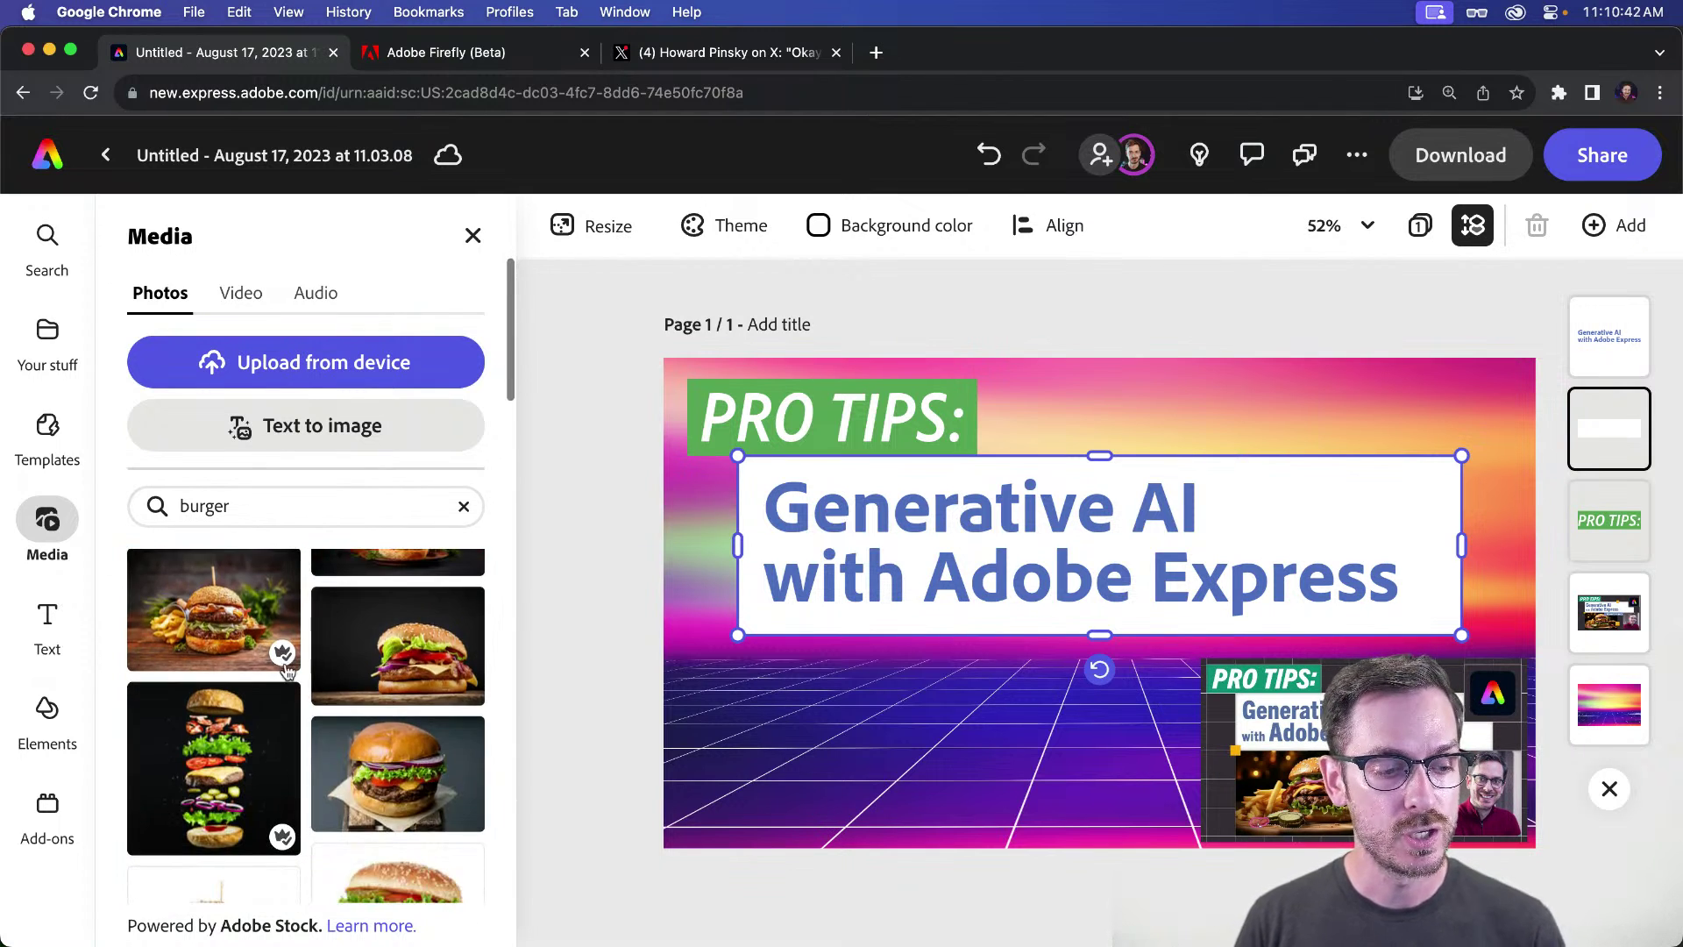
scroll(403, 657, "down", 3)
scroll(406, 651, "up", 5)
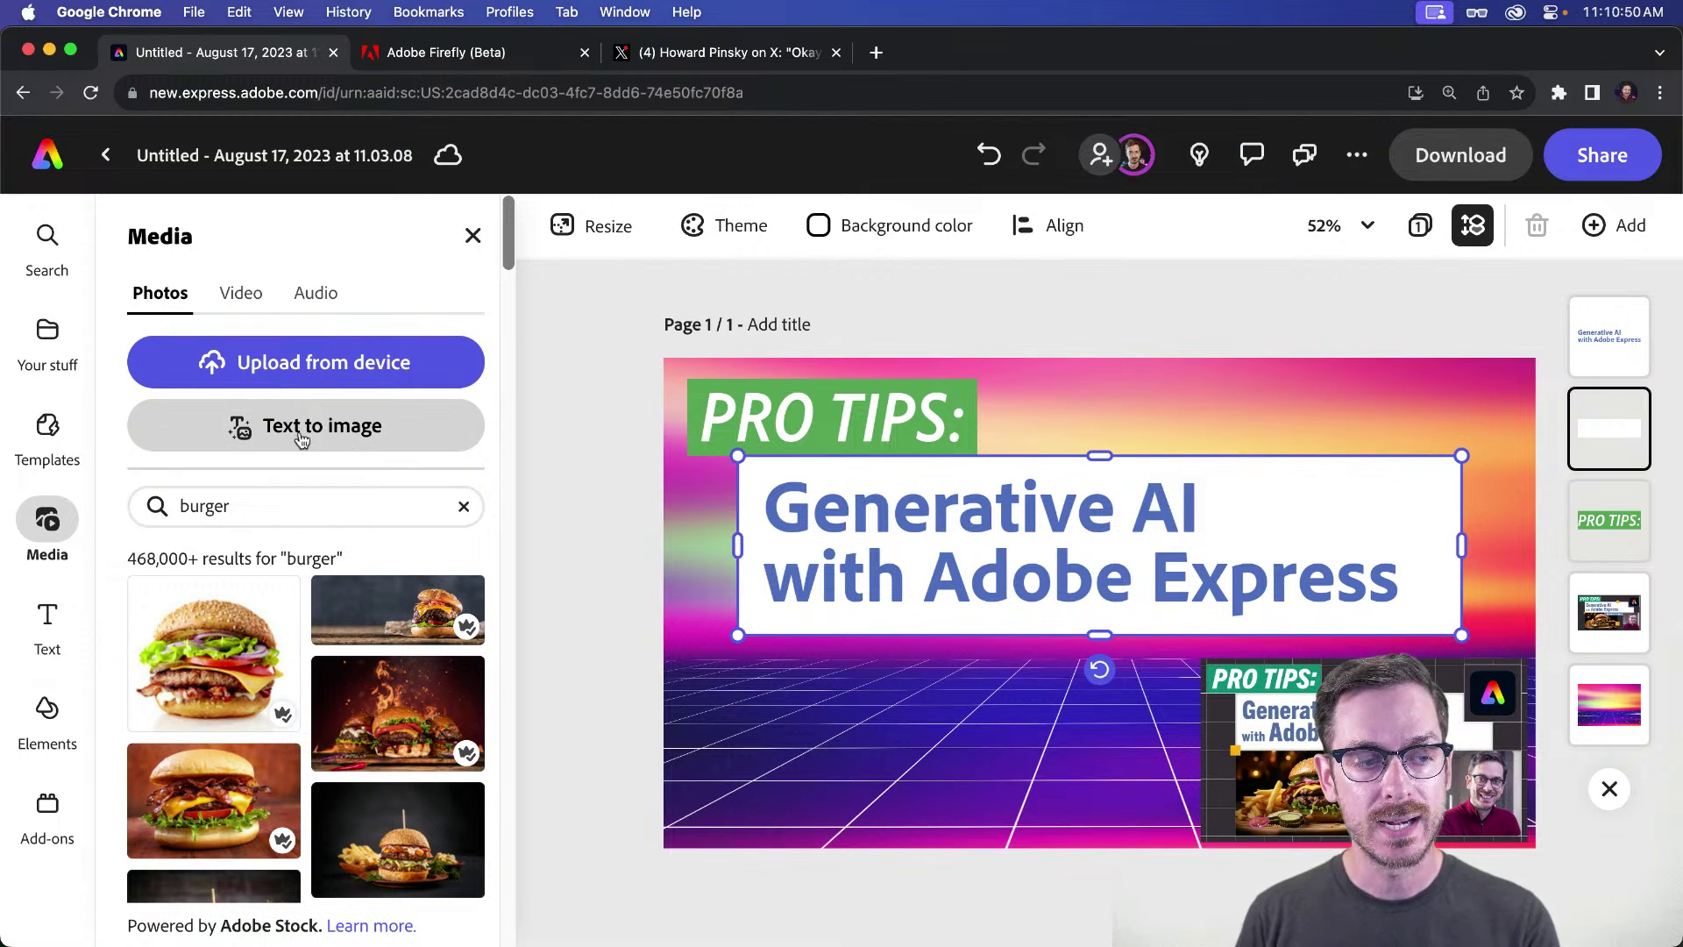
left_click(366, 429)
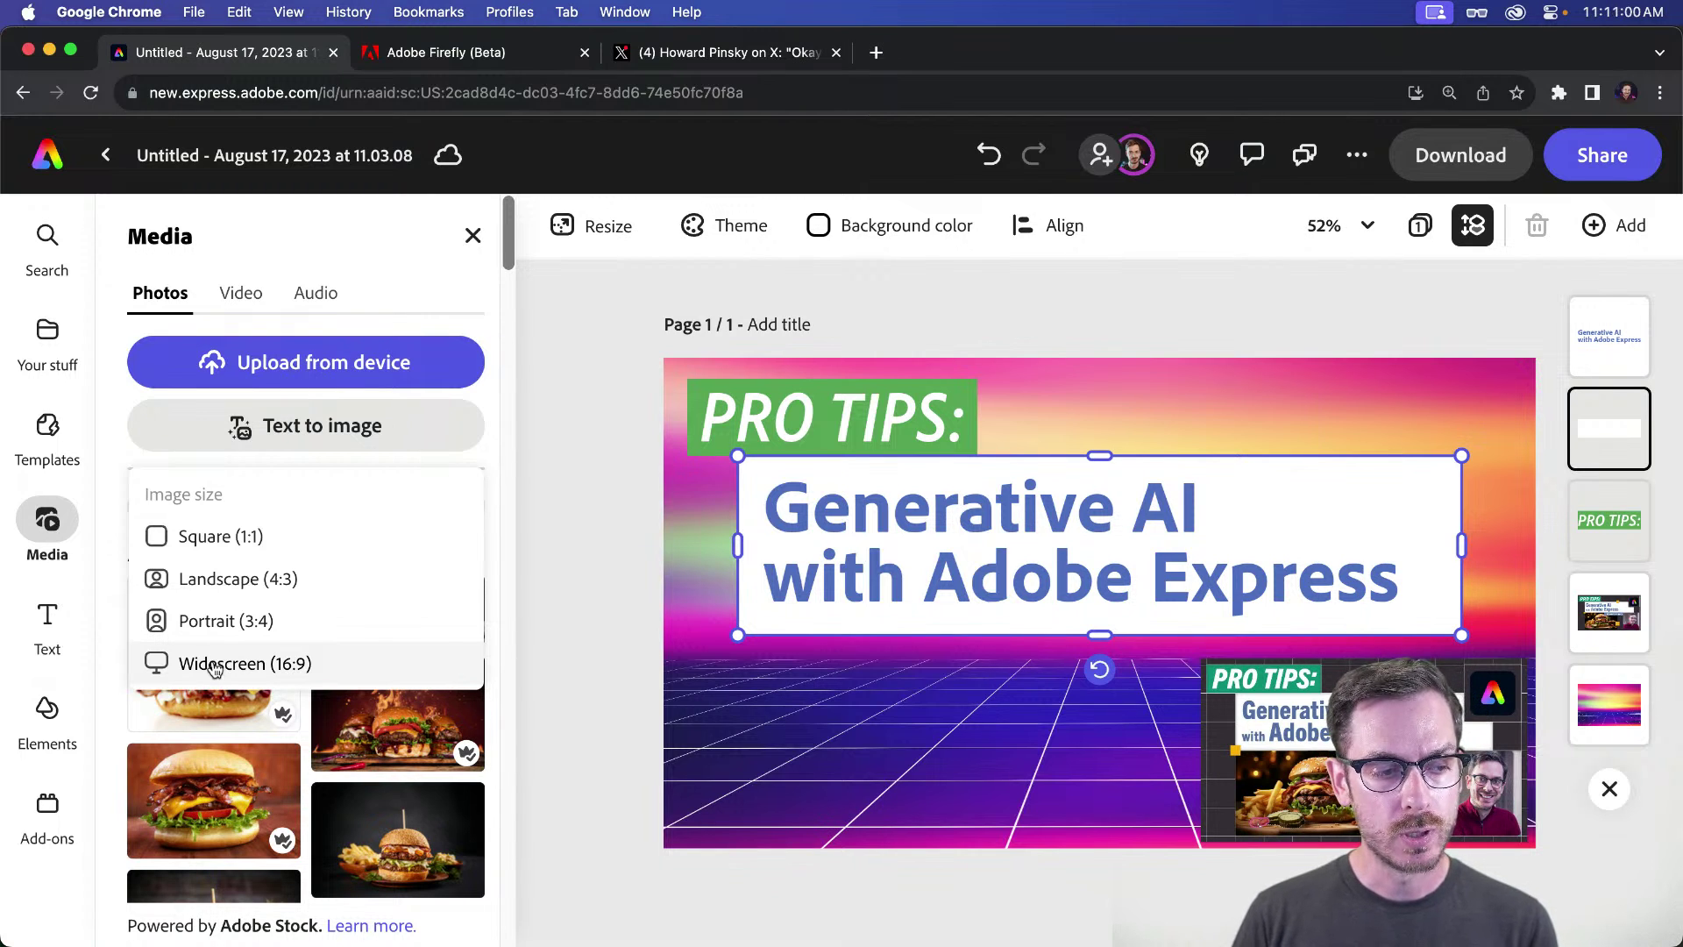
left_click(221, 589)
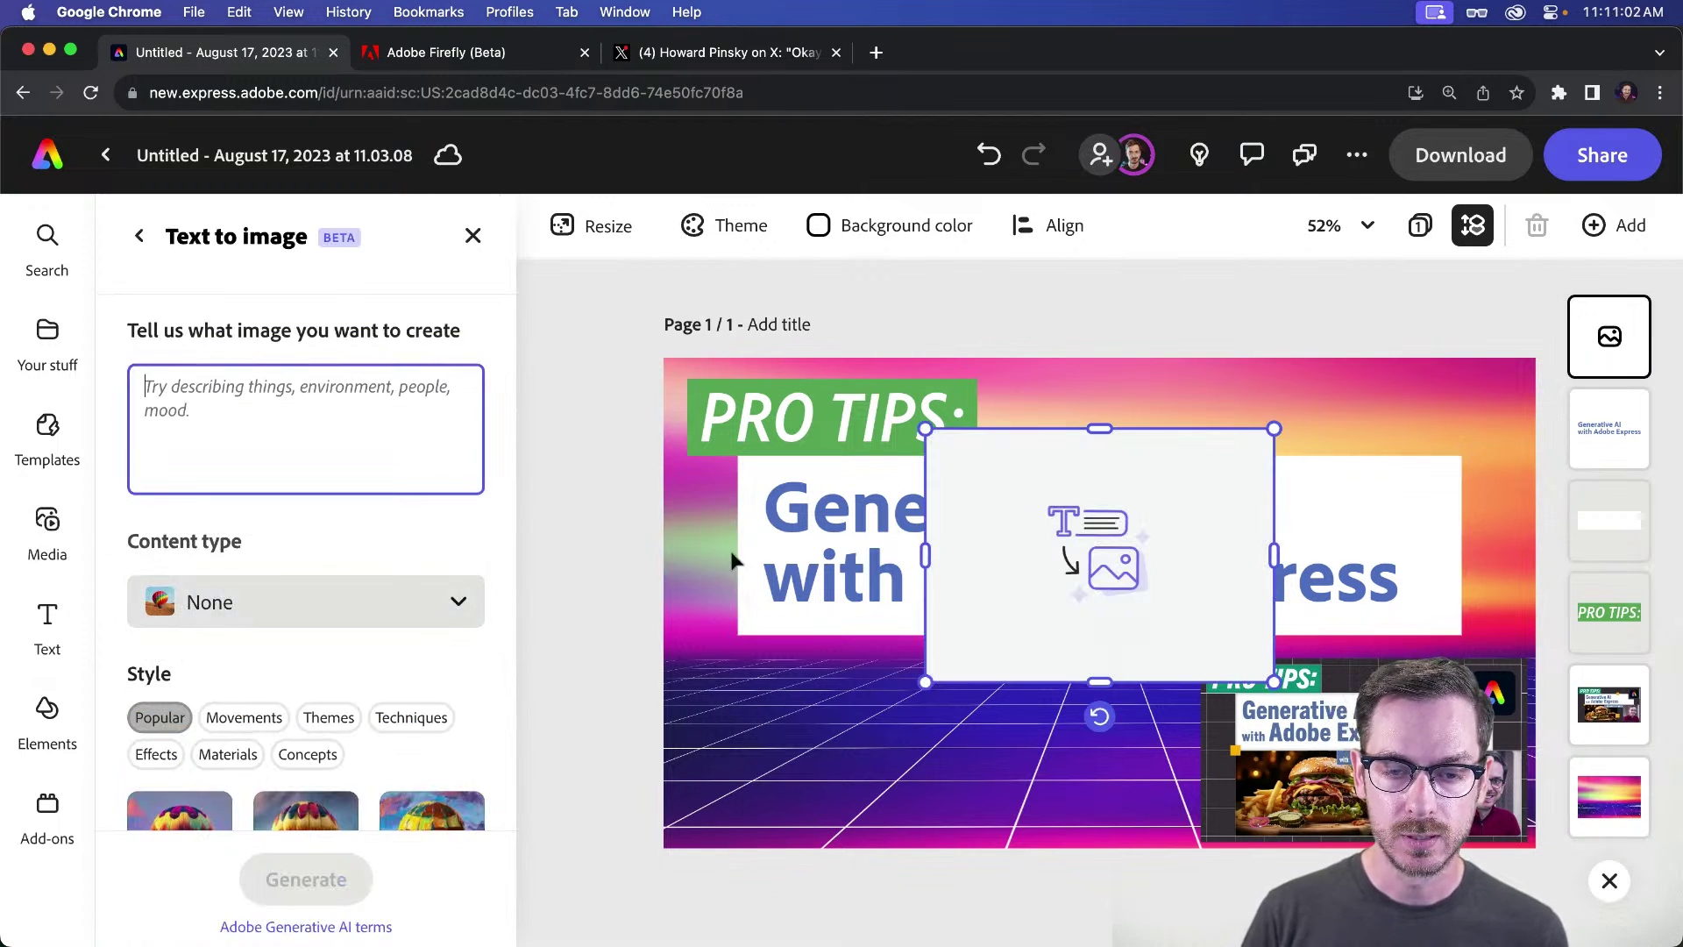
left_click_drag(940, 720, 939, 741)
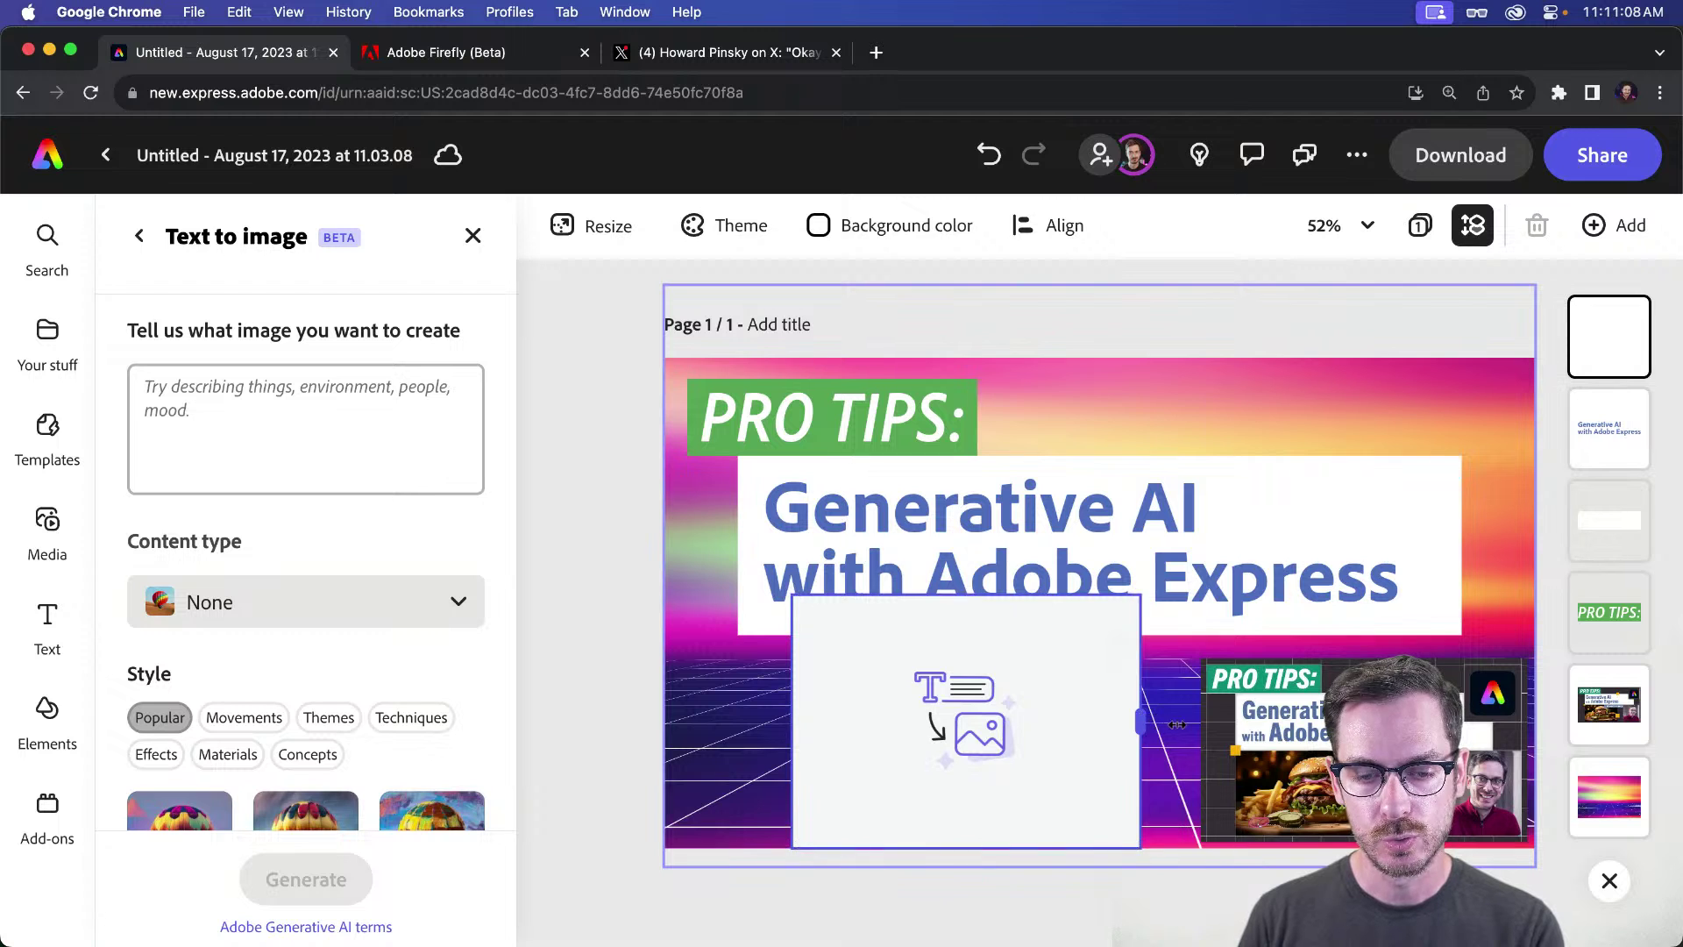
key("Delete")
Step: Add a Widescreen (16:9) text-to-image placeholder and fit it below the white banner, flush with its left edge and the page bottom
left_click(250, 426)
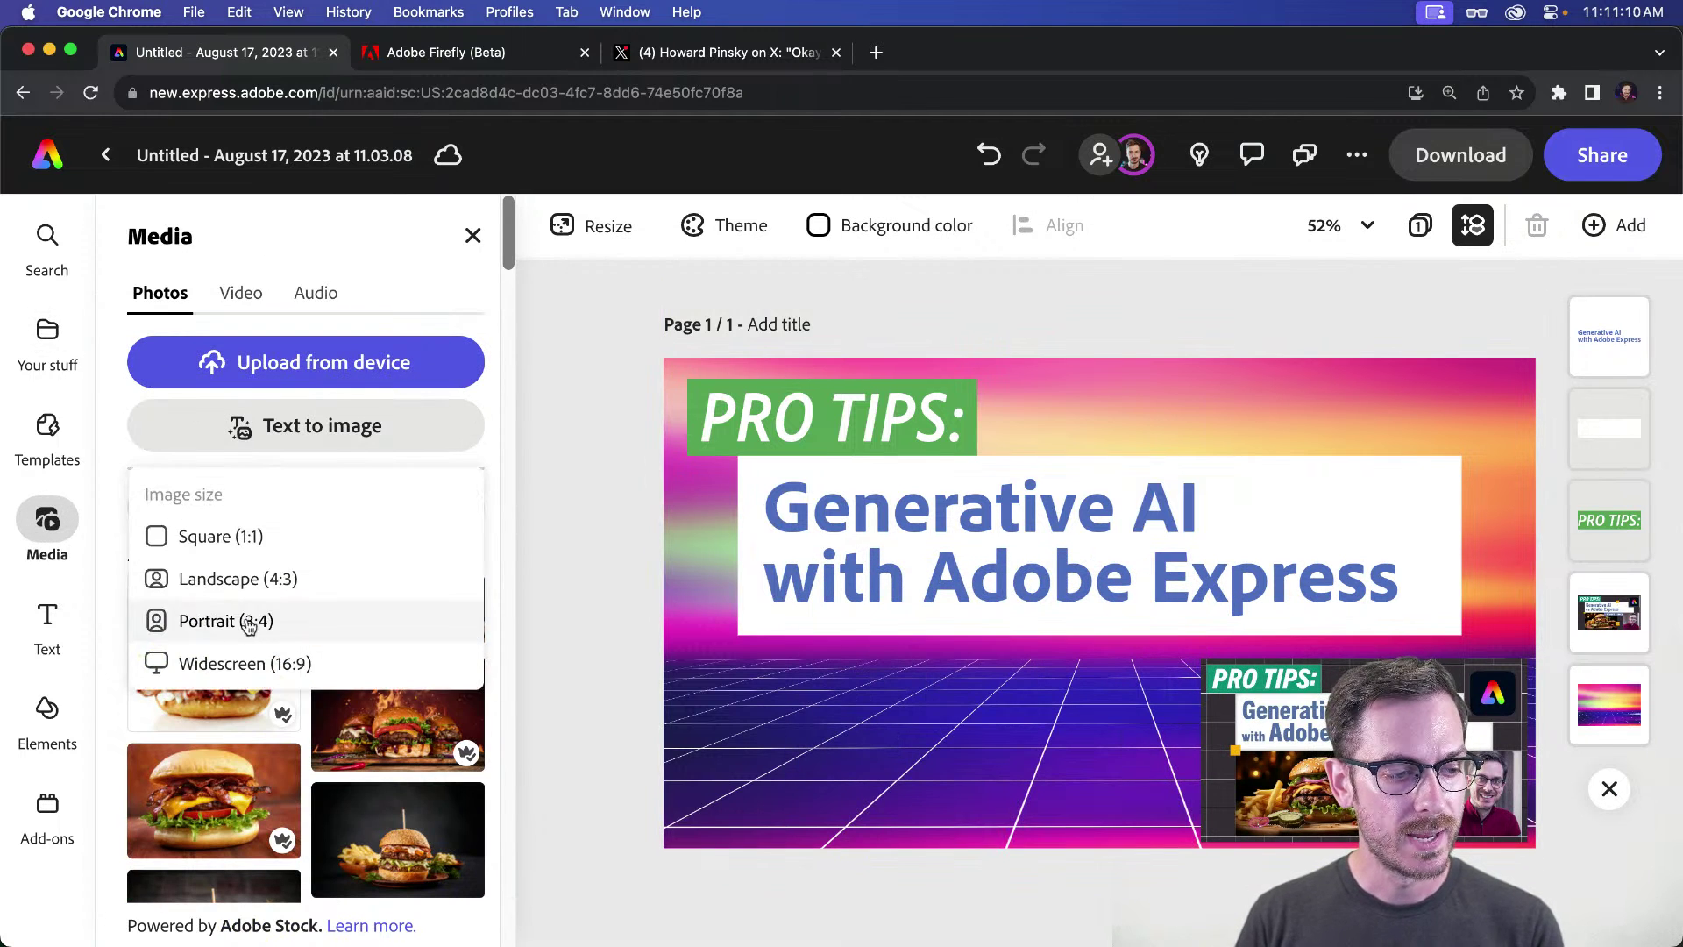
left_click(232, 664)
left_click_drag(1025, 575, 897, 789)
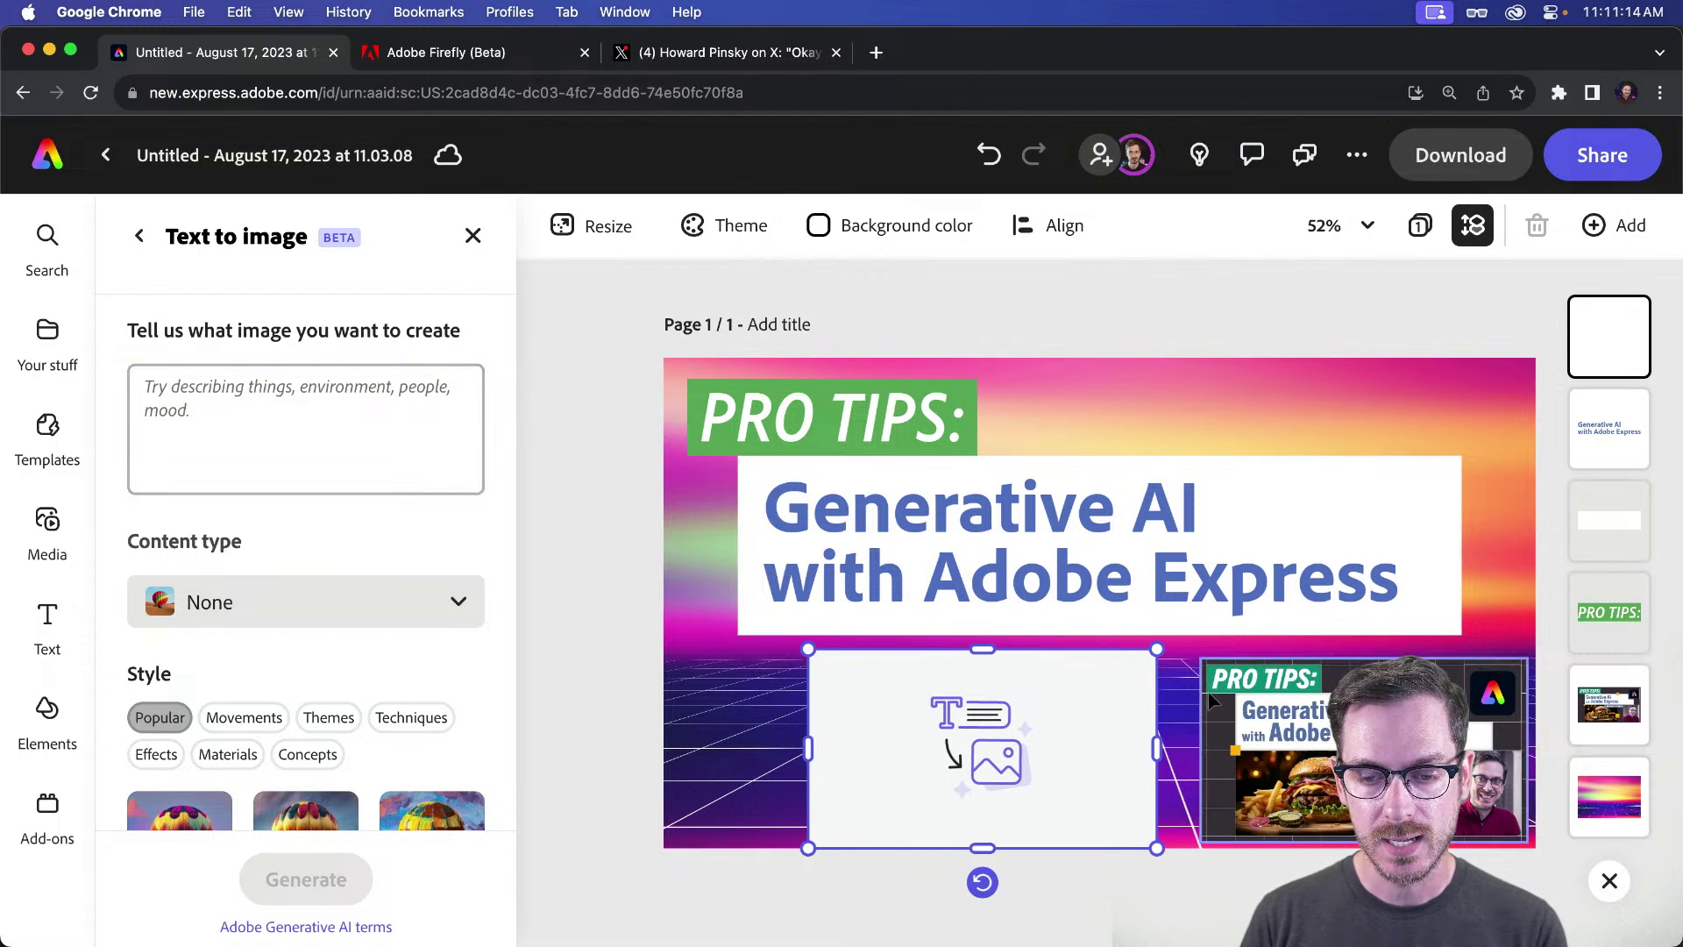
left_click_drag(965, 735, 898, 734)
left_click_drag(1088, 648, 1112, 632)
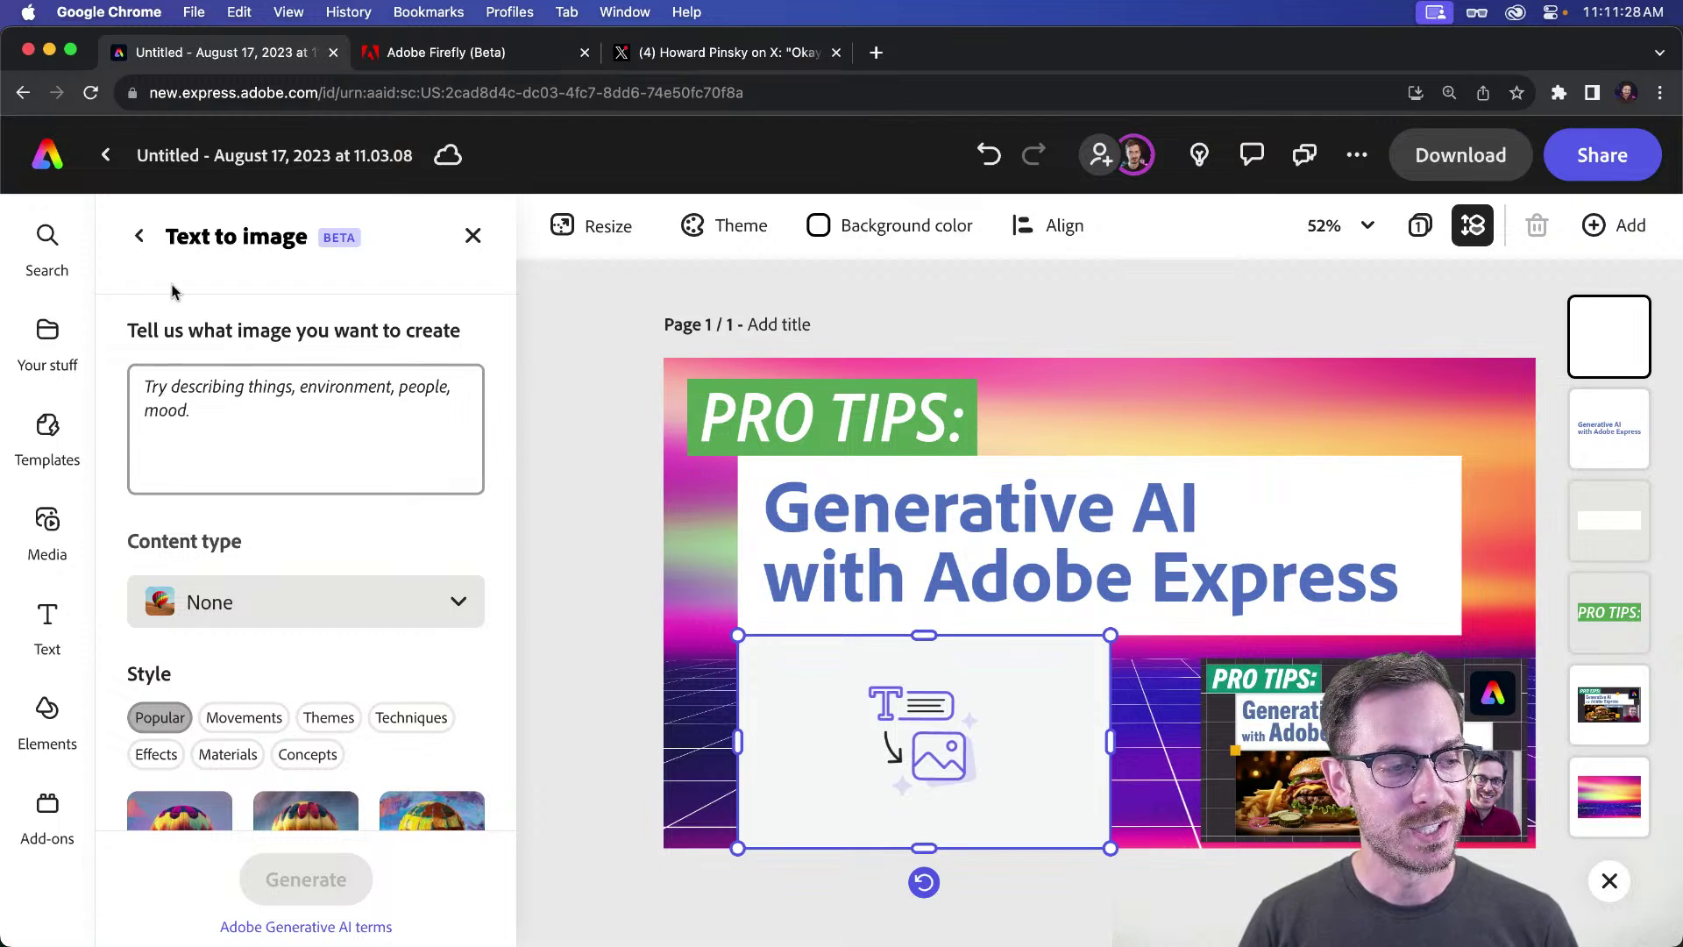
Step: Generate an image in the placeholder from the prompt "Burger" with the content type Photo
left_click(203, 419)
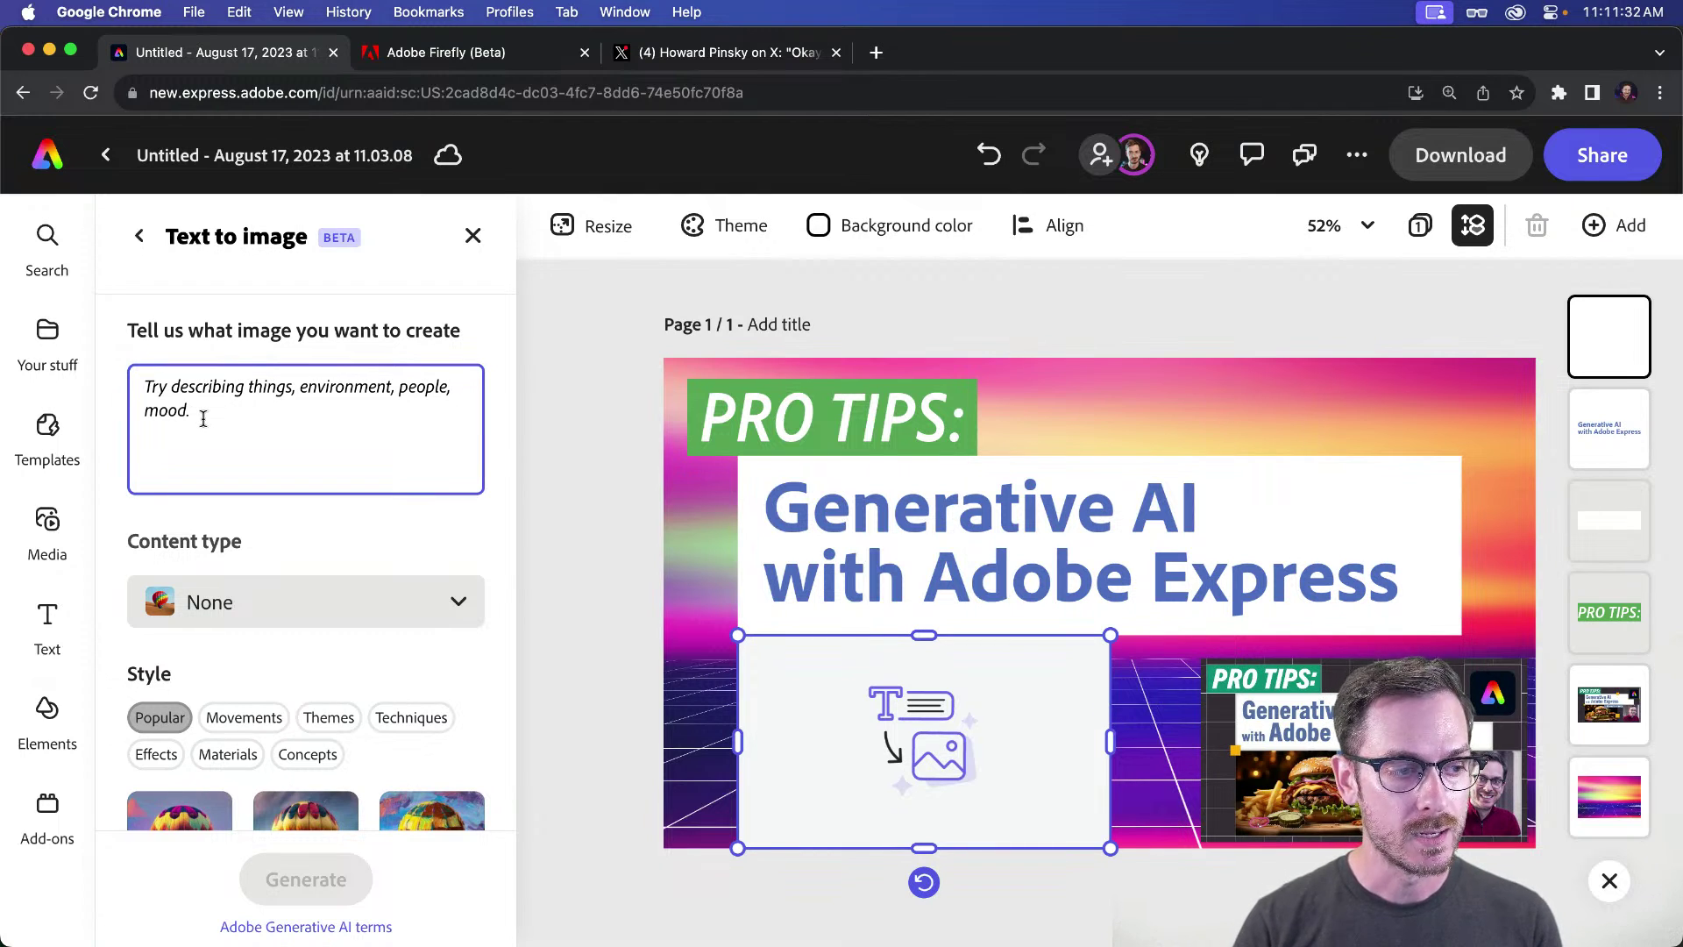
type("Burger")
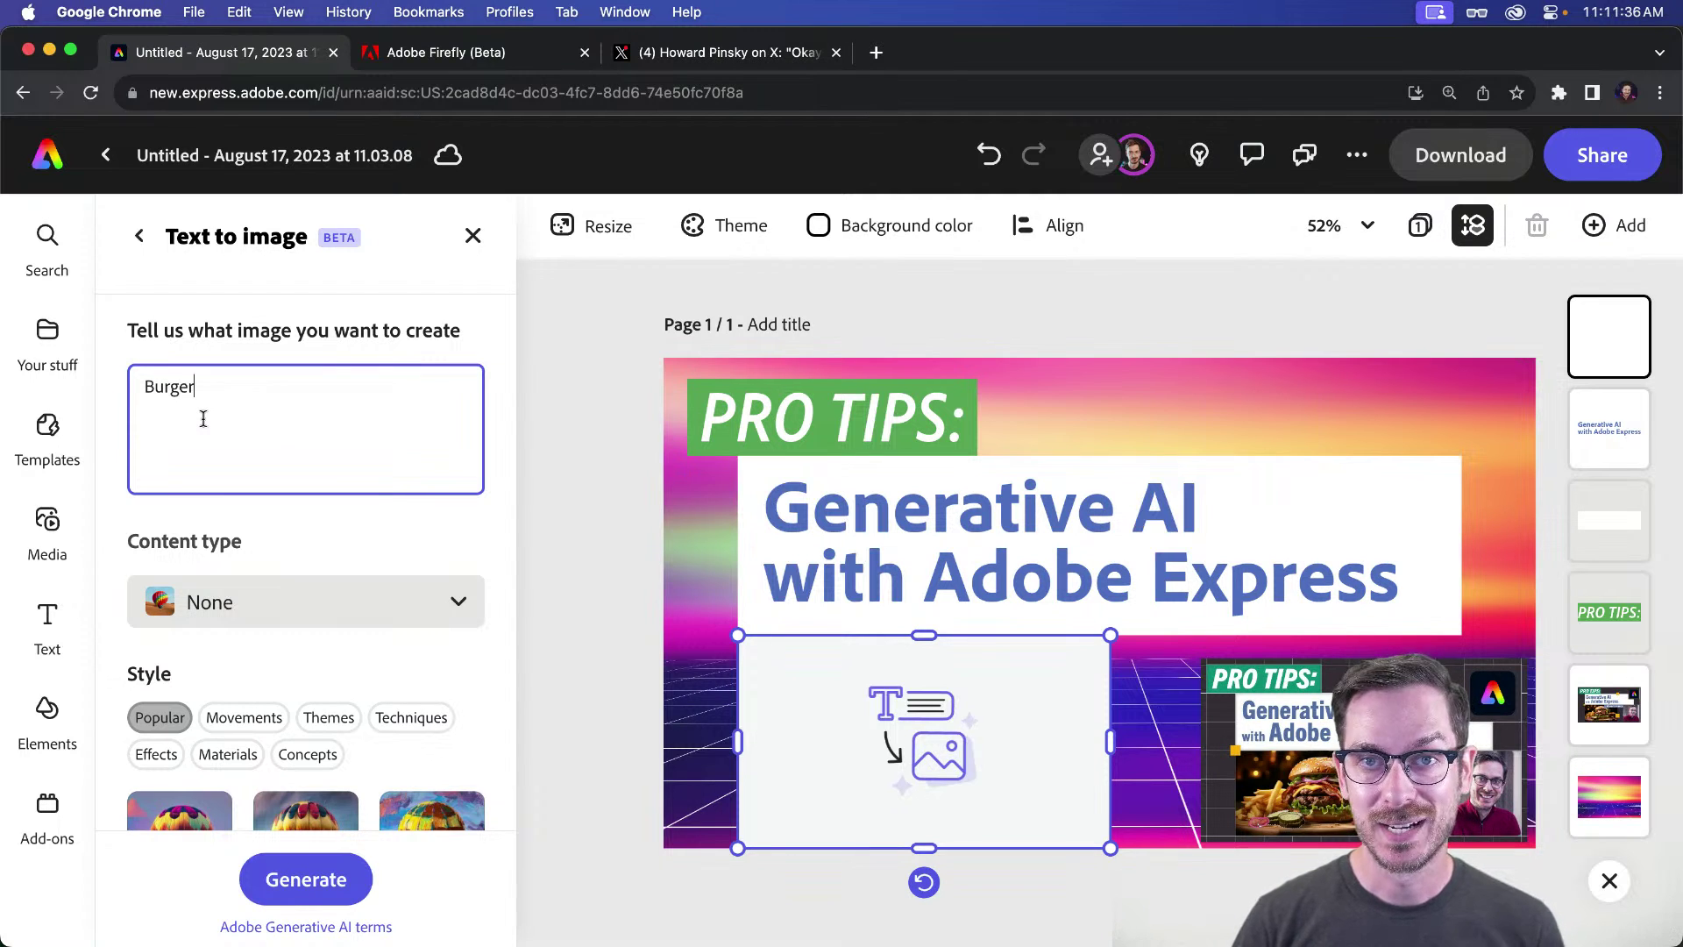
left_click(318, 604)
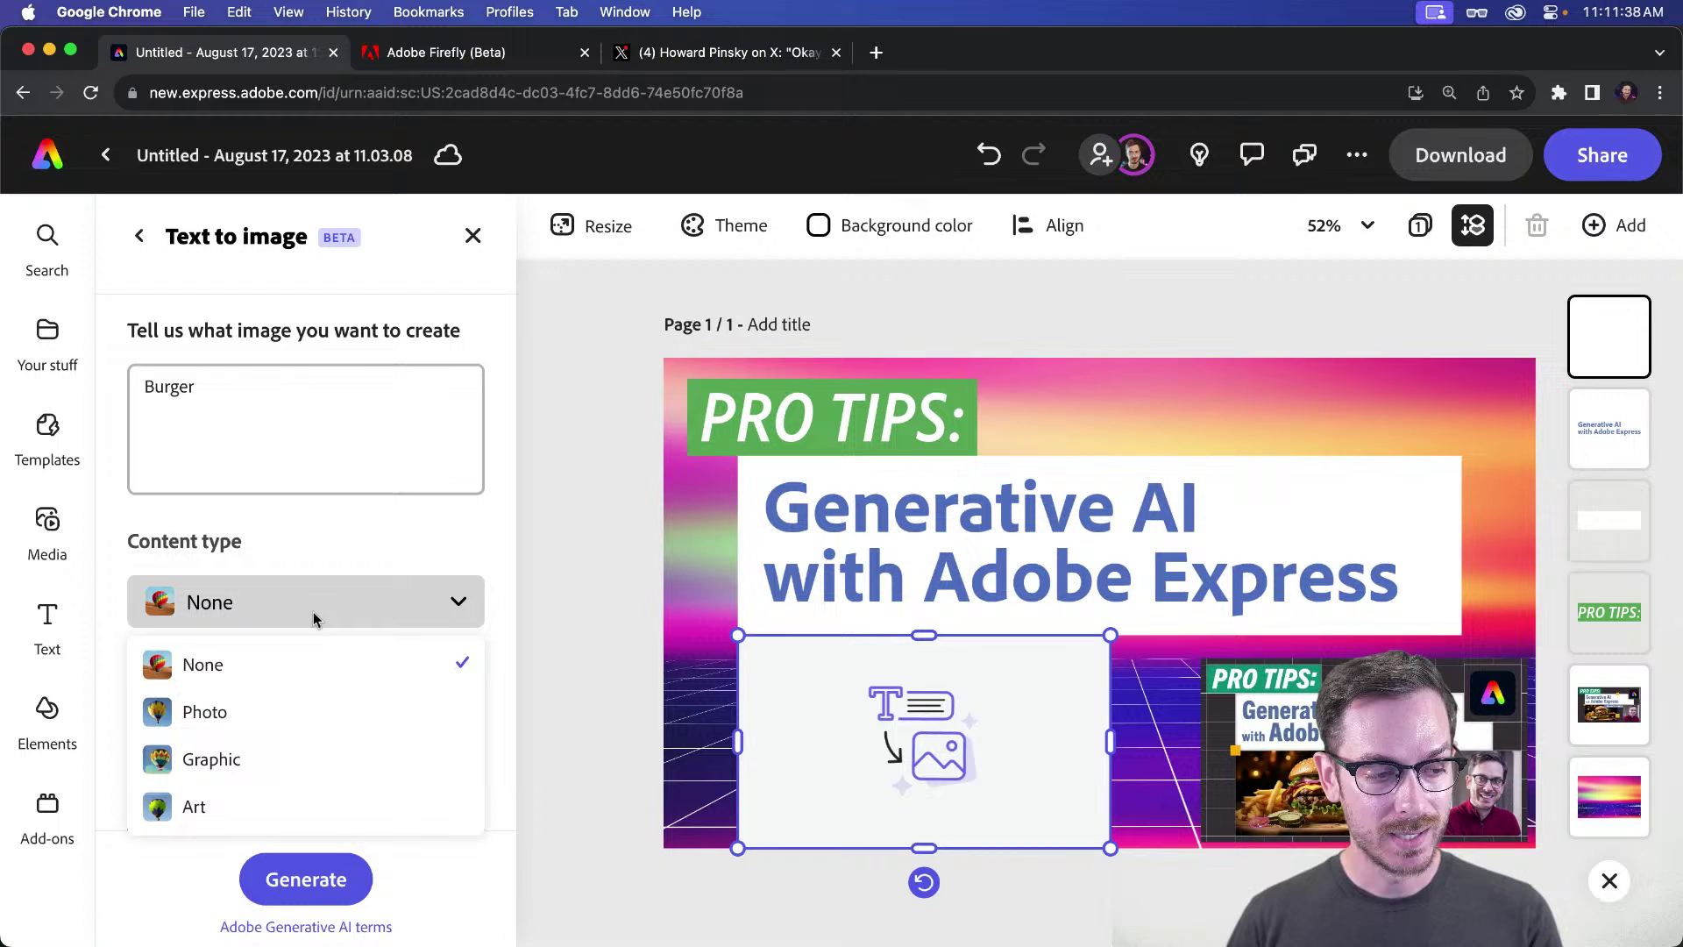
left_click(244, 710)
left_click(335, 881)
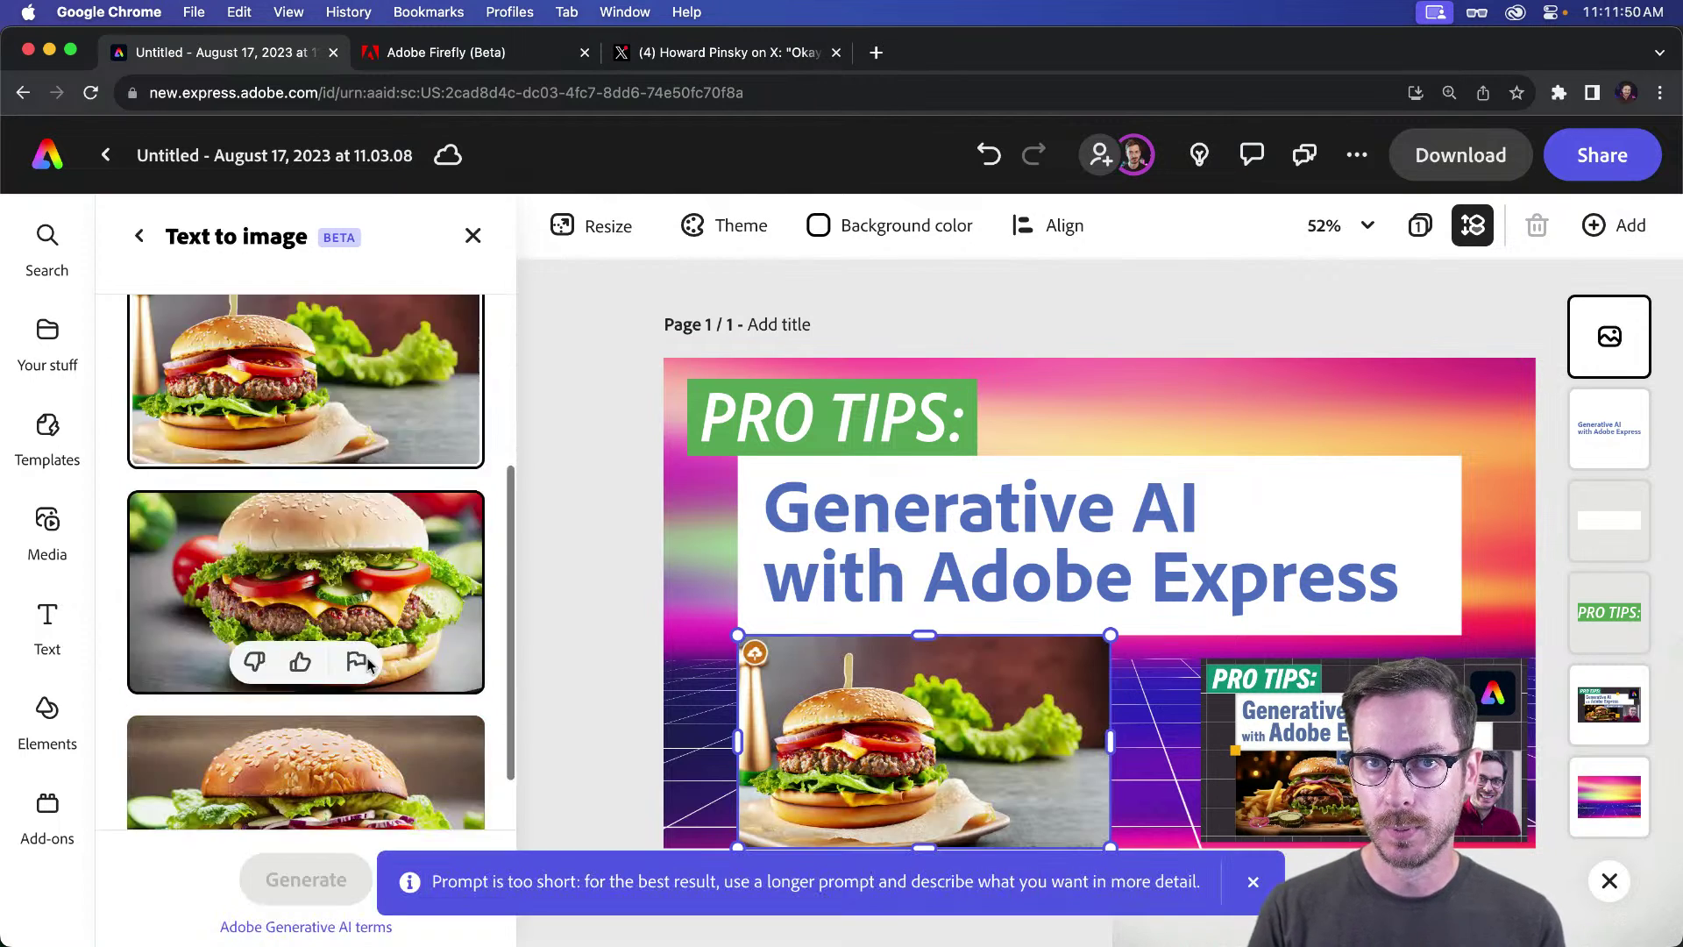
Step: Compare the generated burger variations by previewing the second, third and fourth results in the design
scroll(368, 666, "down", 5)
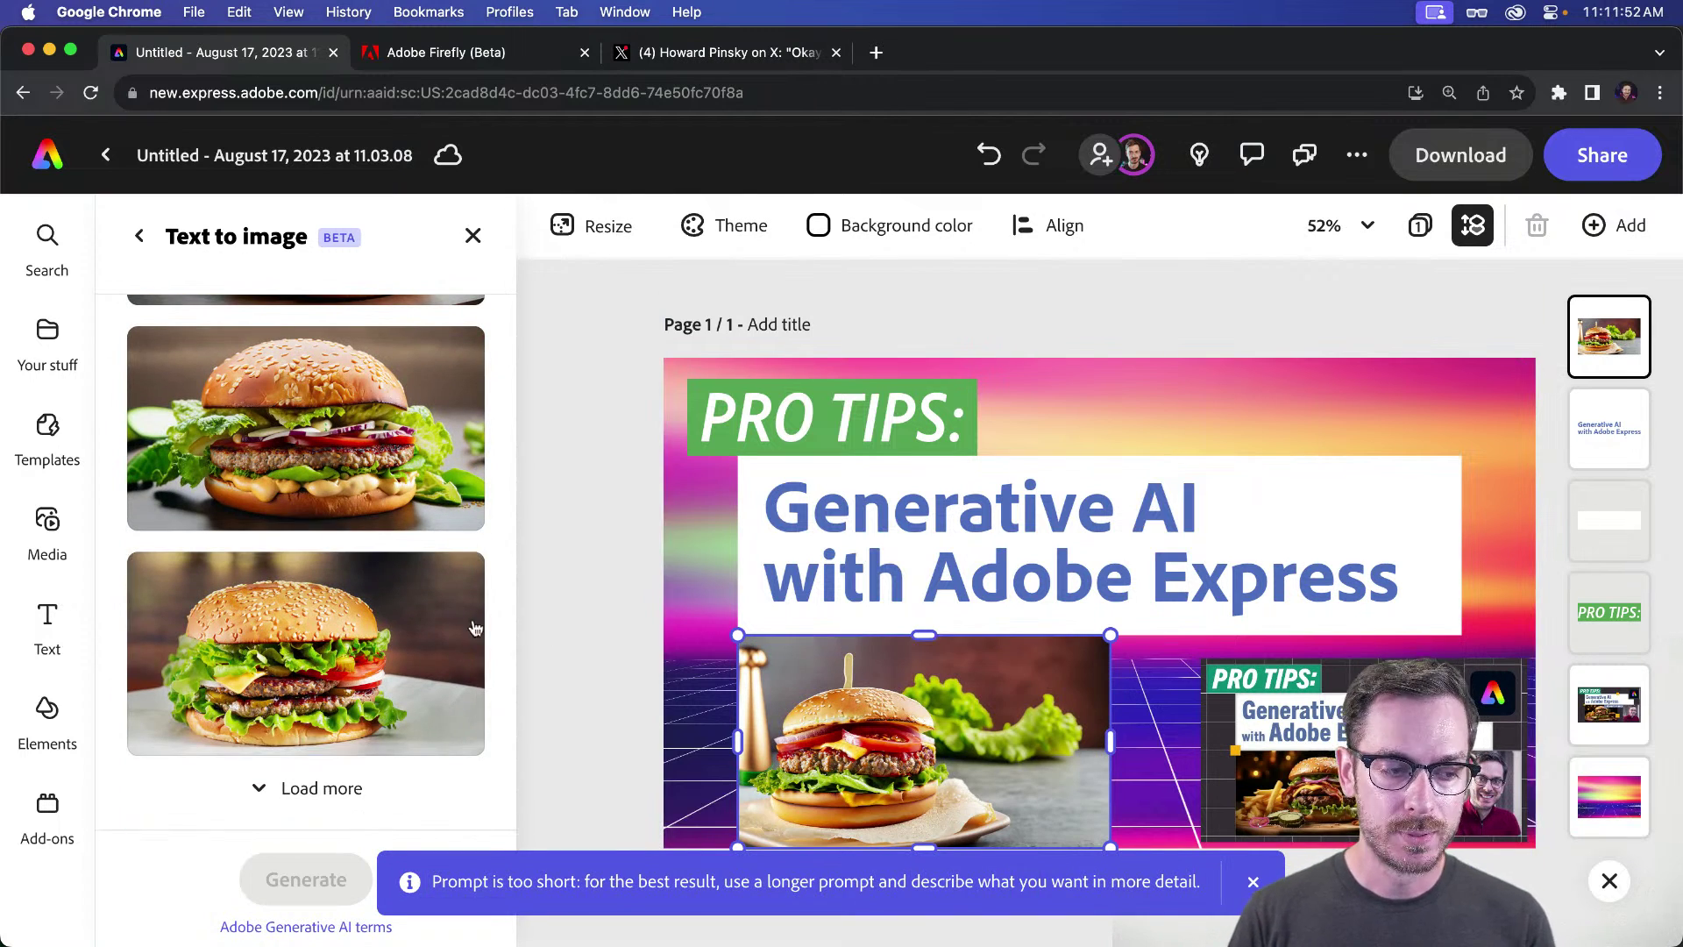
scroll(394, 649, "up", 5)
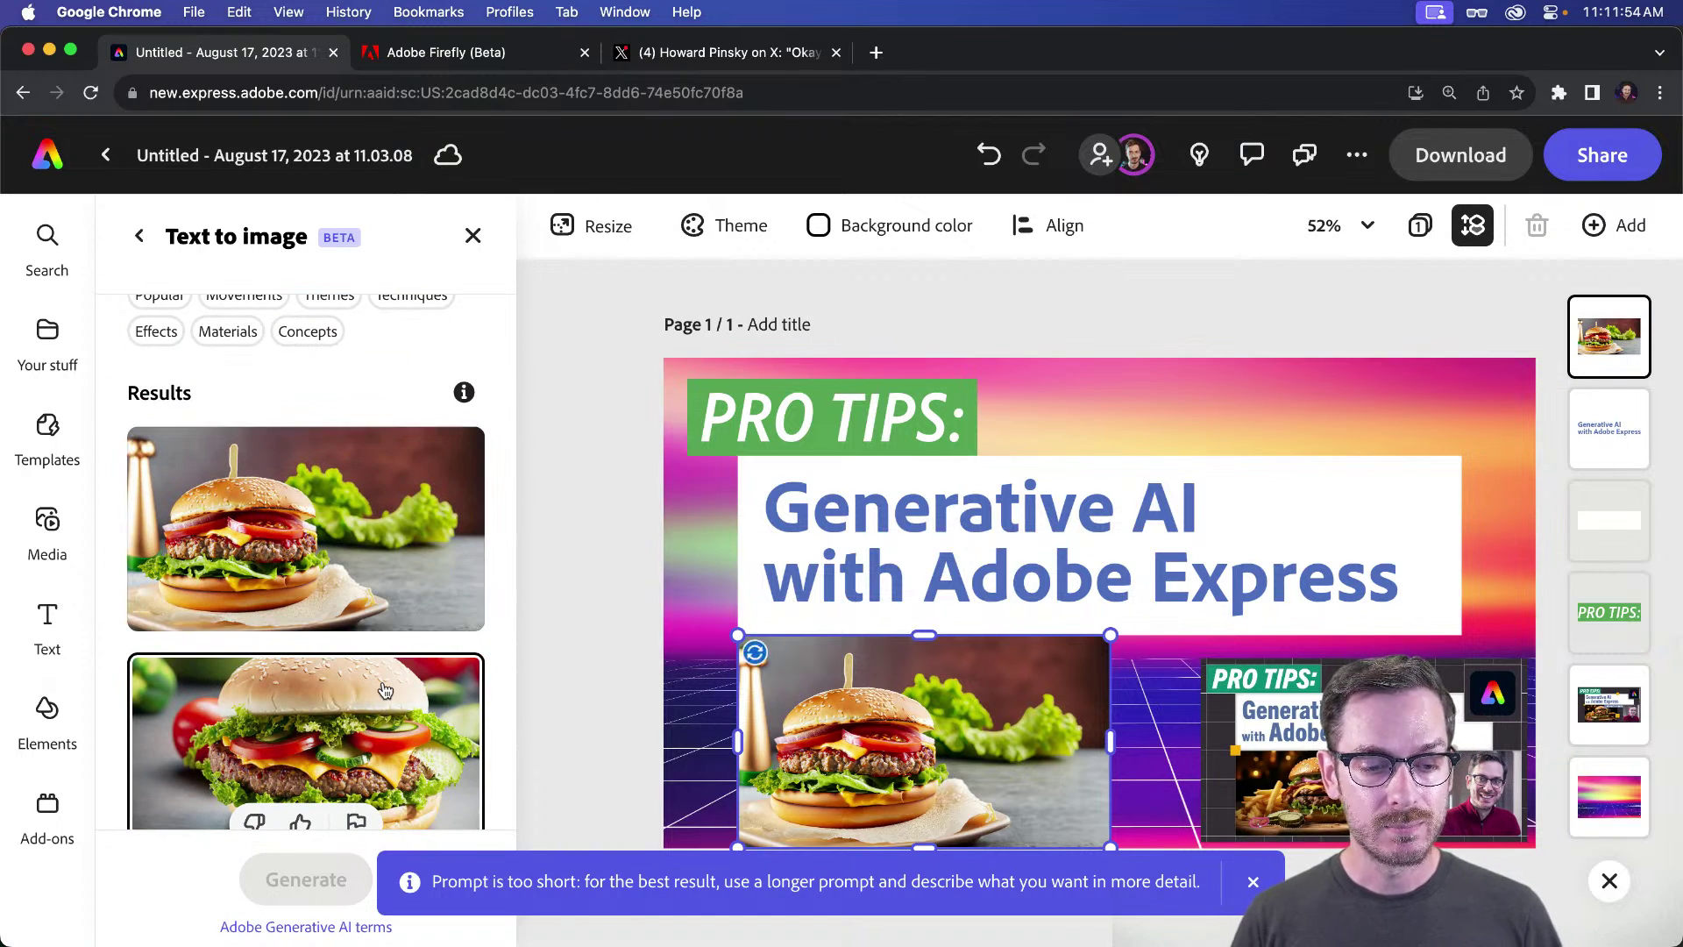
left_click(386, 691)
scroll(369, 666, "down", 3)
left_click(311, 623)
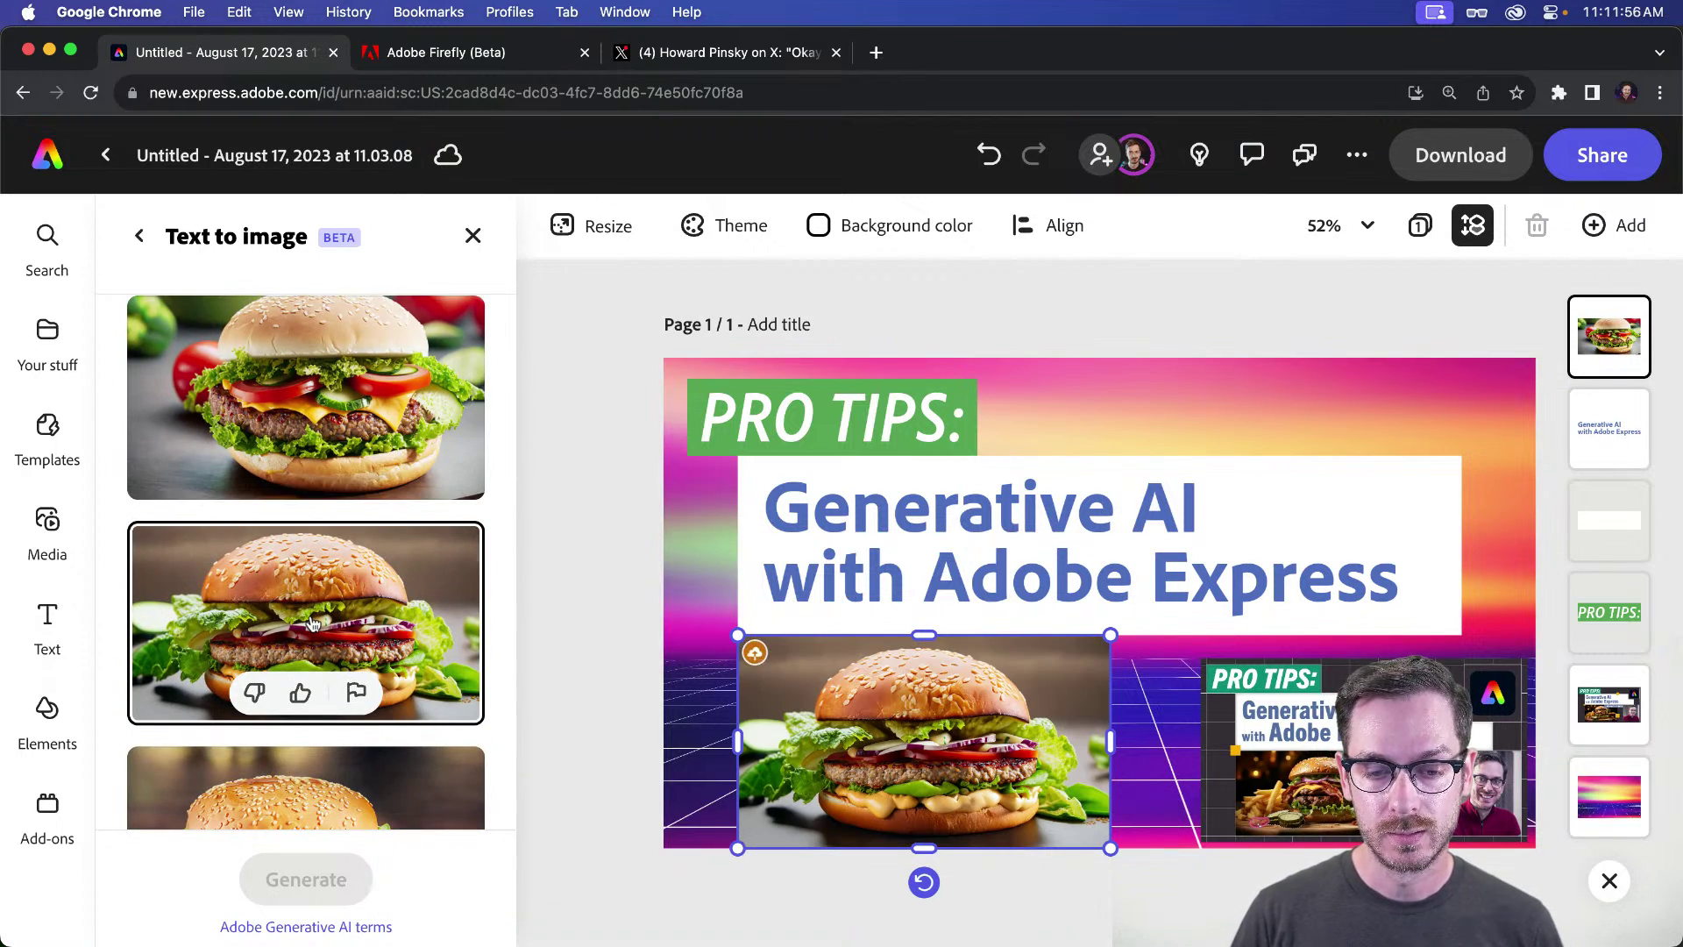
scroll(312, 623, "down", 2)
left_click(309, 636)
scroll(307, 643, "up", 3)
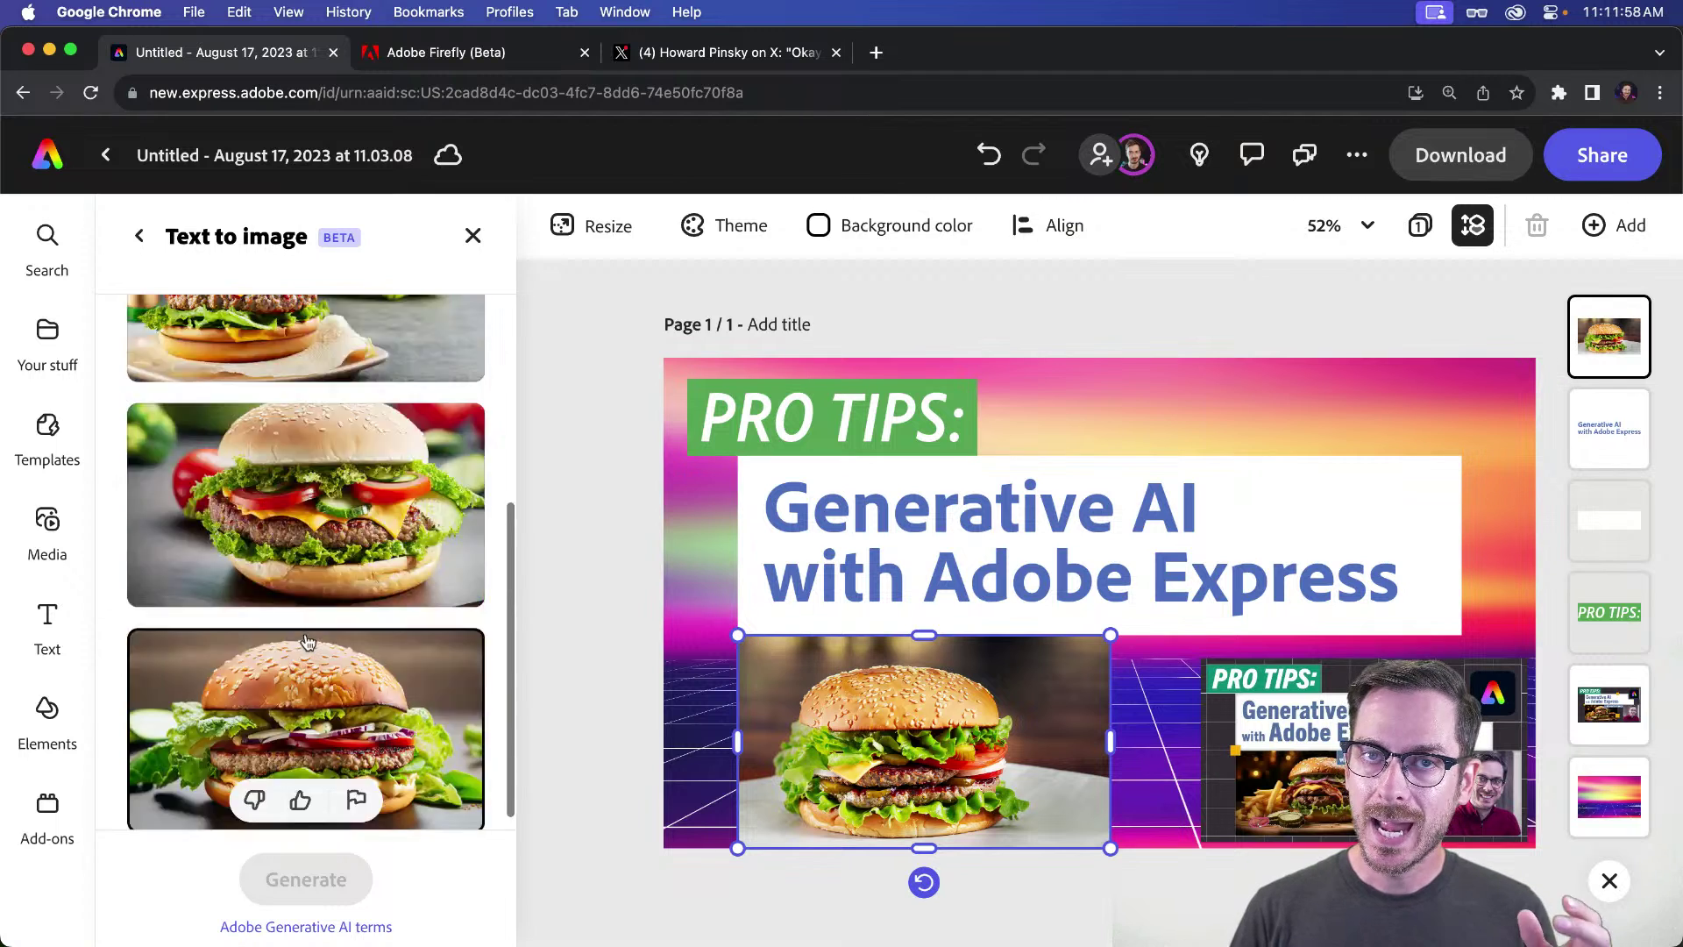
Step: Replace the prompt with "Editorial style photo of a burger, on a rustic wood table, in a tavern" and regenerate the image
scroll(307, 643, "up", 10)
left_click(187, 342)
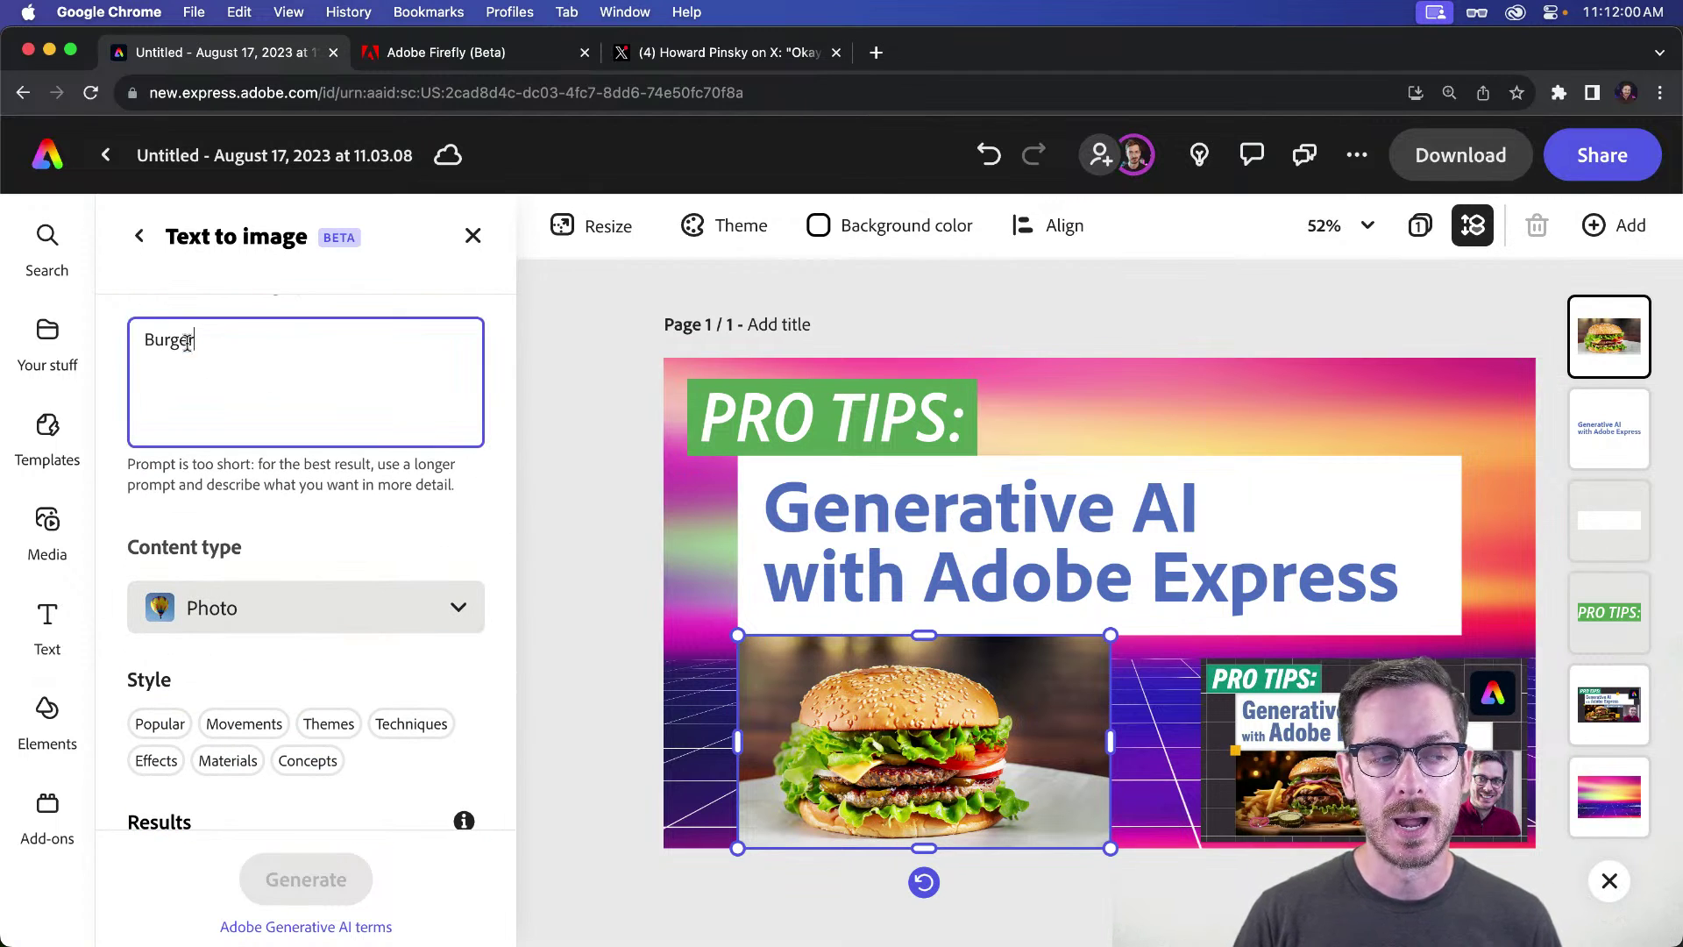
double_click(188, 342)
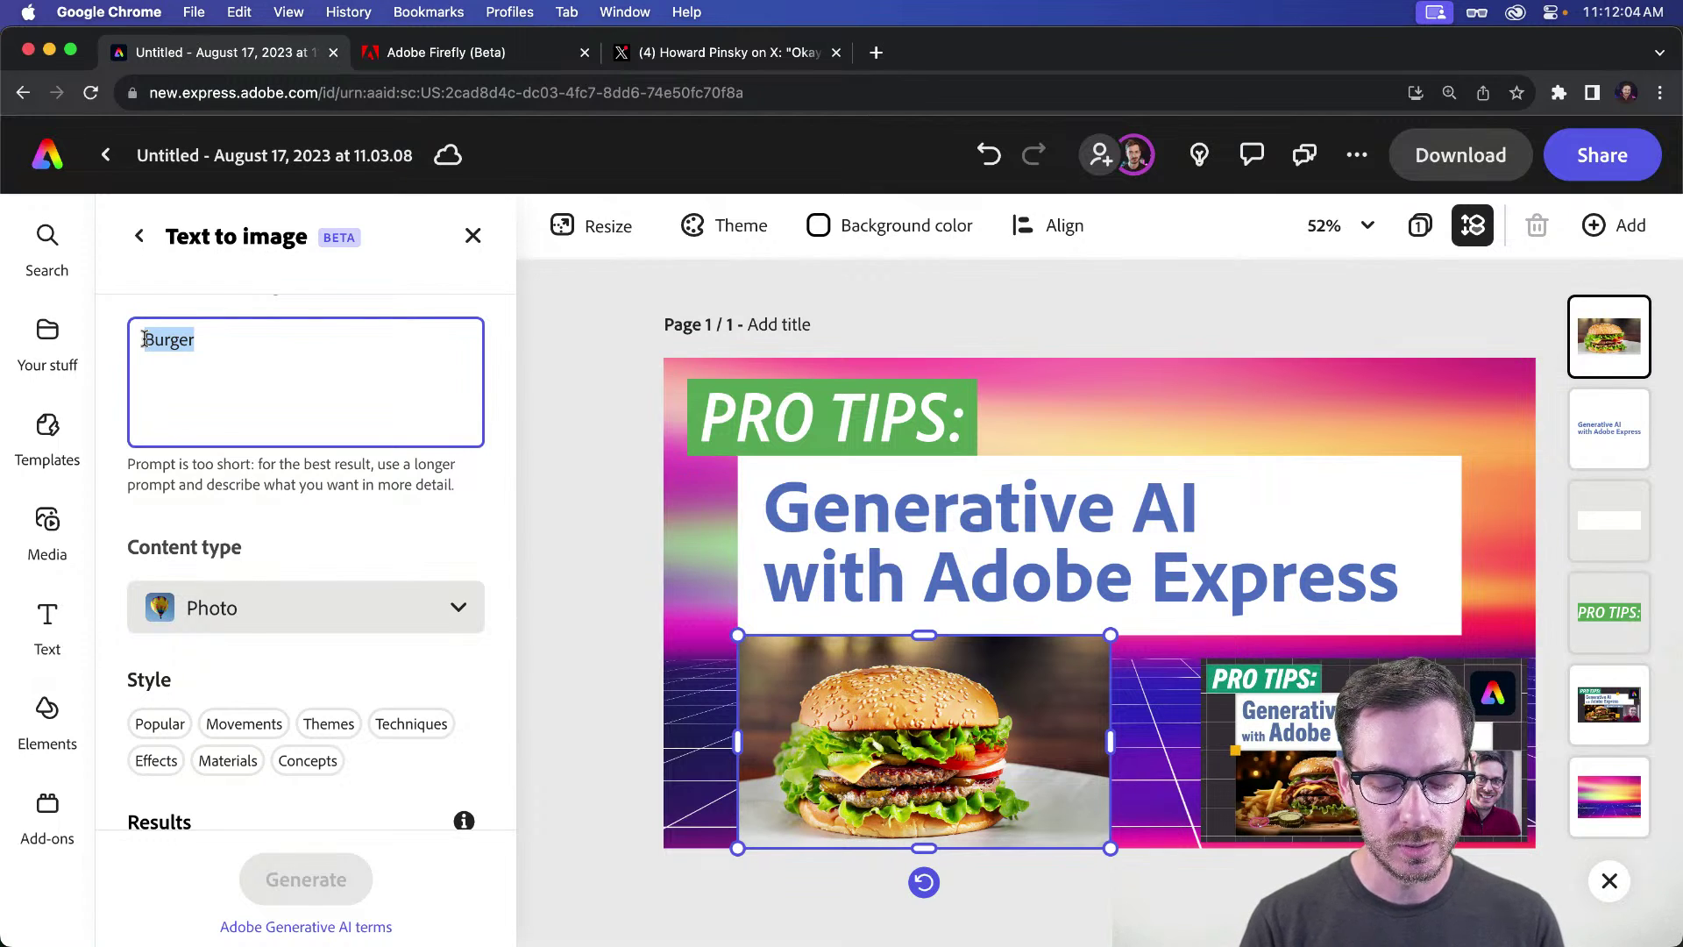
type("Editorial")
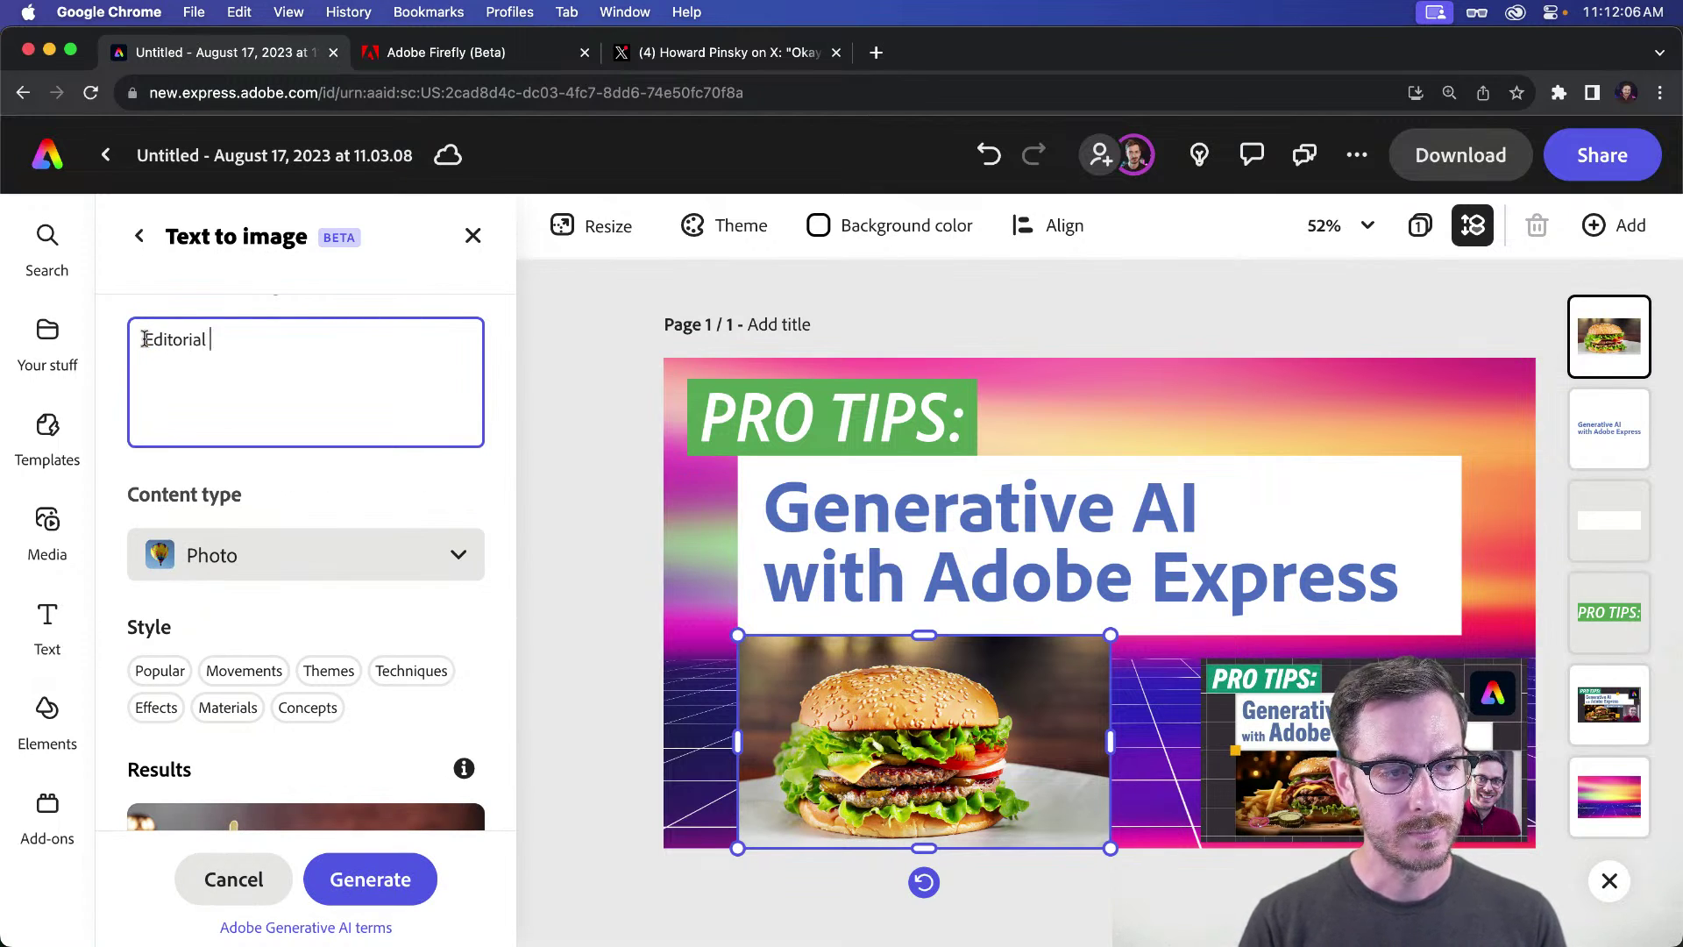
type(" style photo")
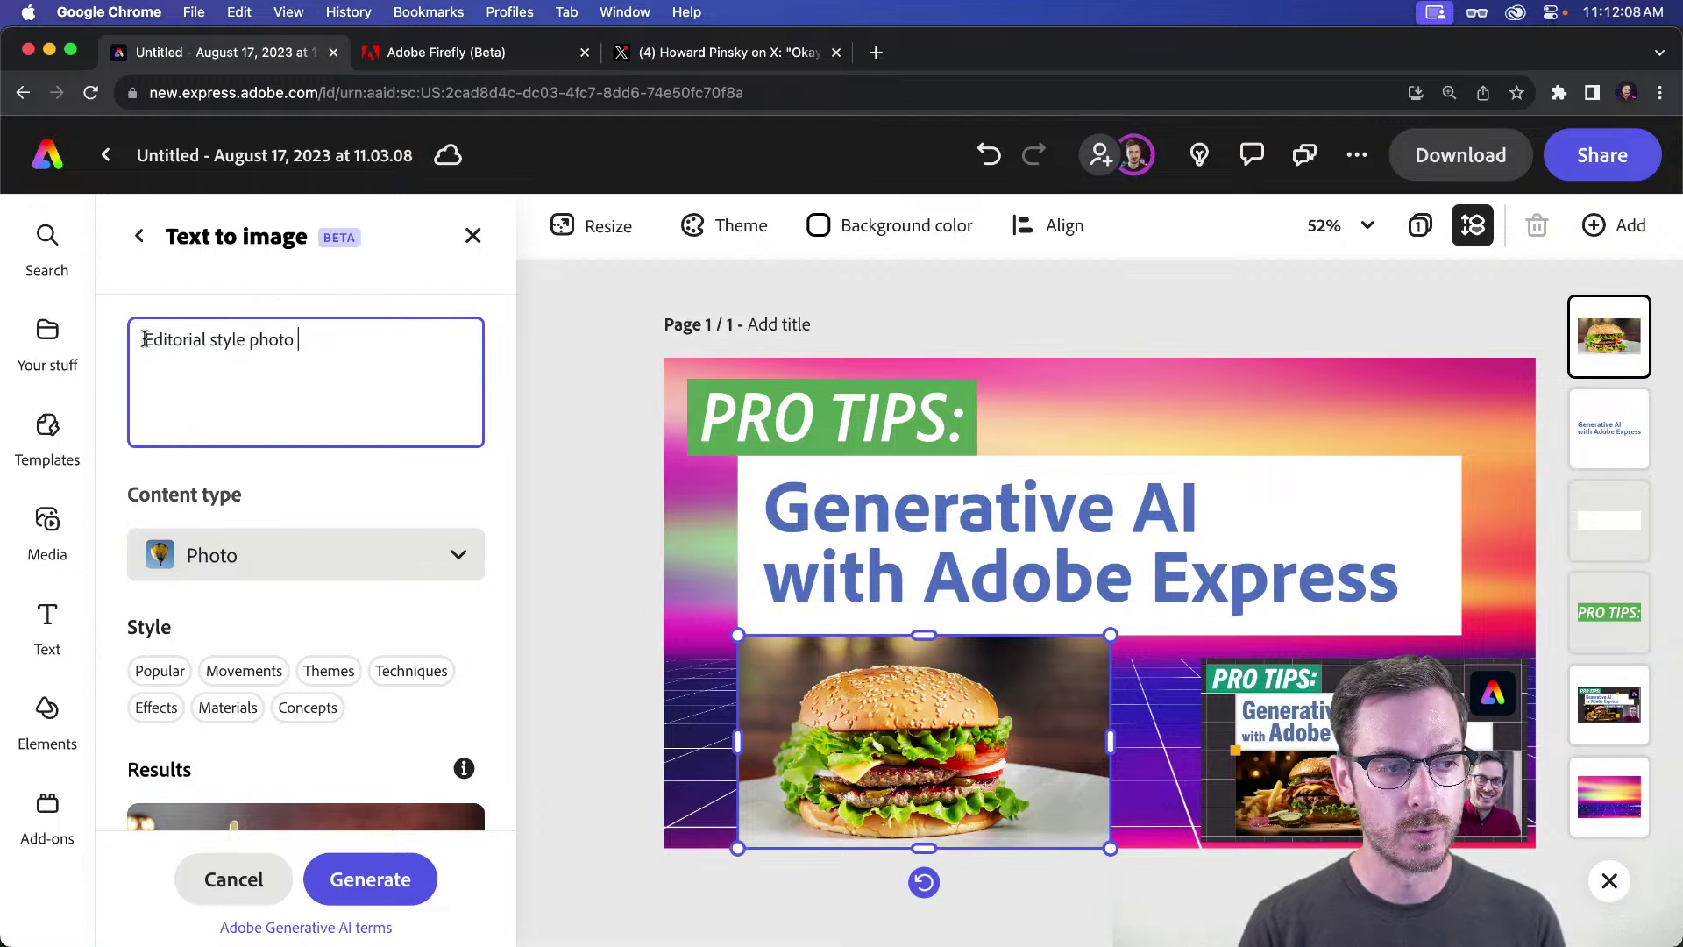
type(" of a burger,")
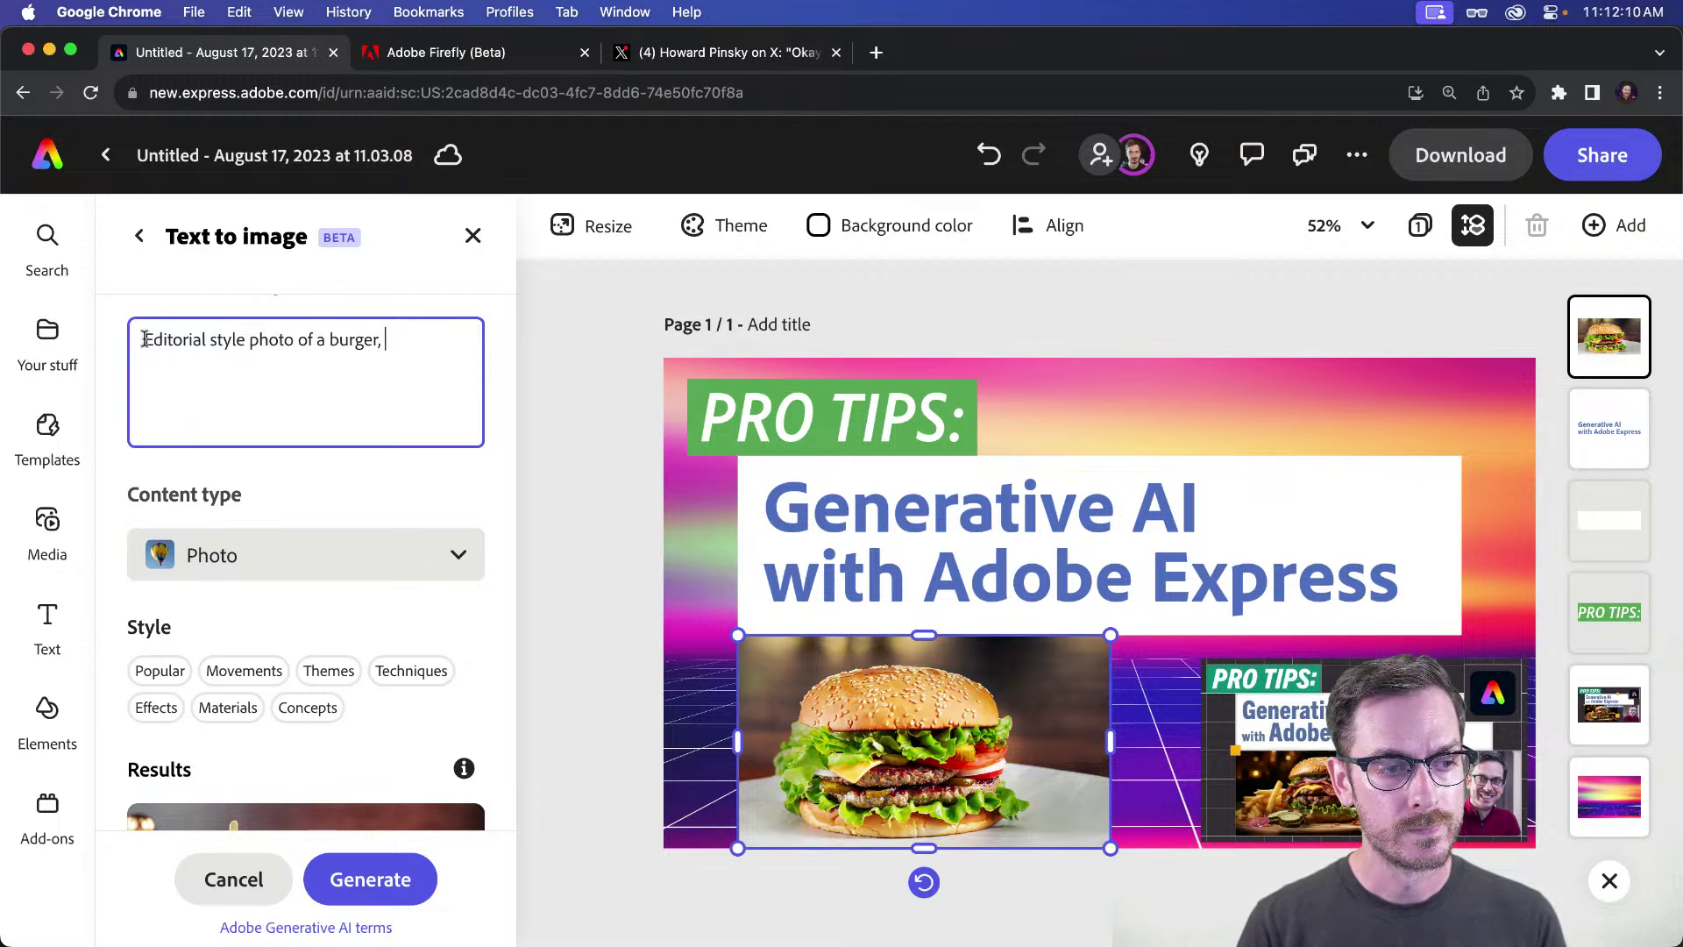
type(" on a ru")
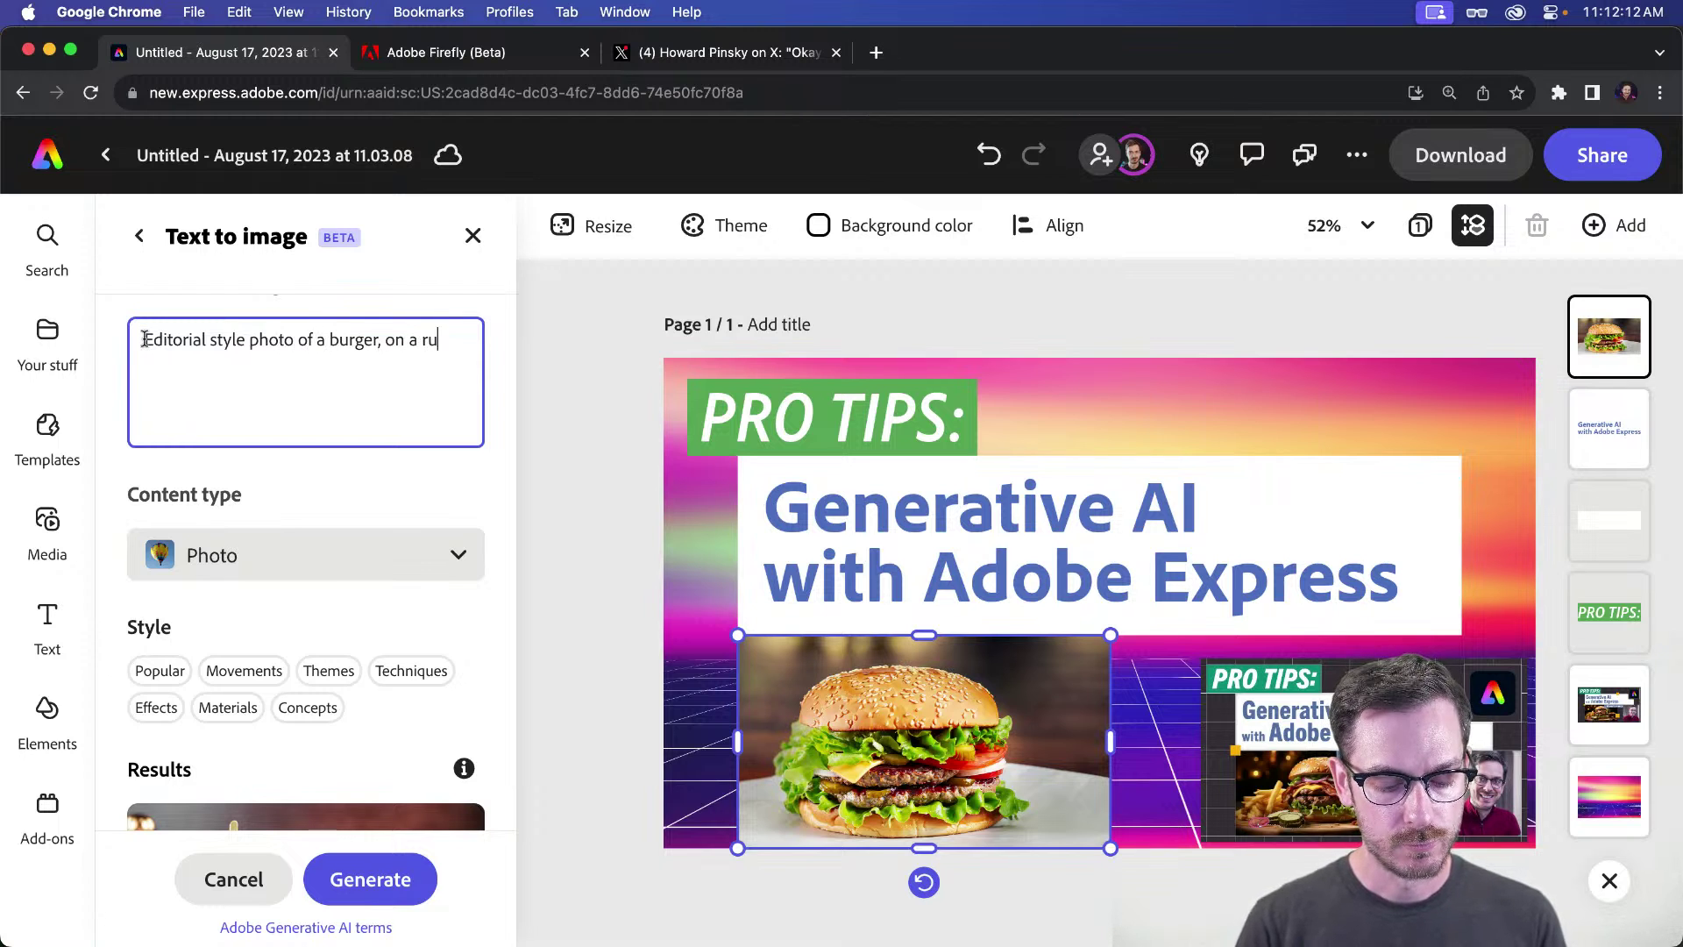
type("stic wood table, in a tavern")
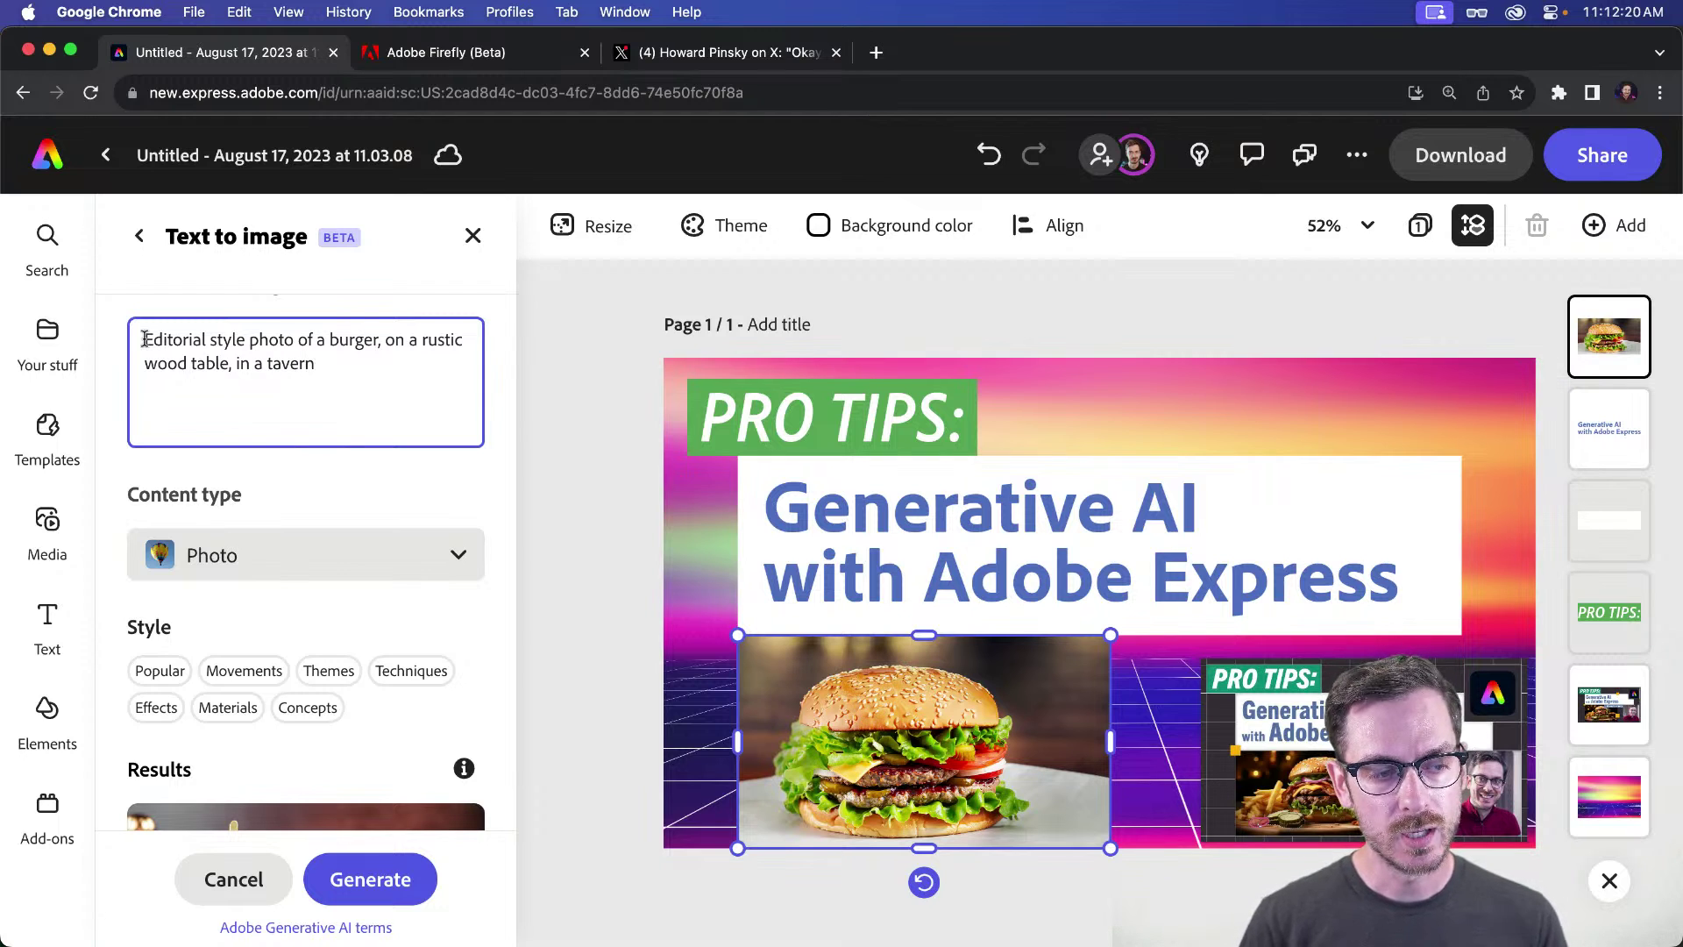
key("Return")
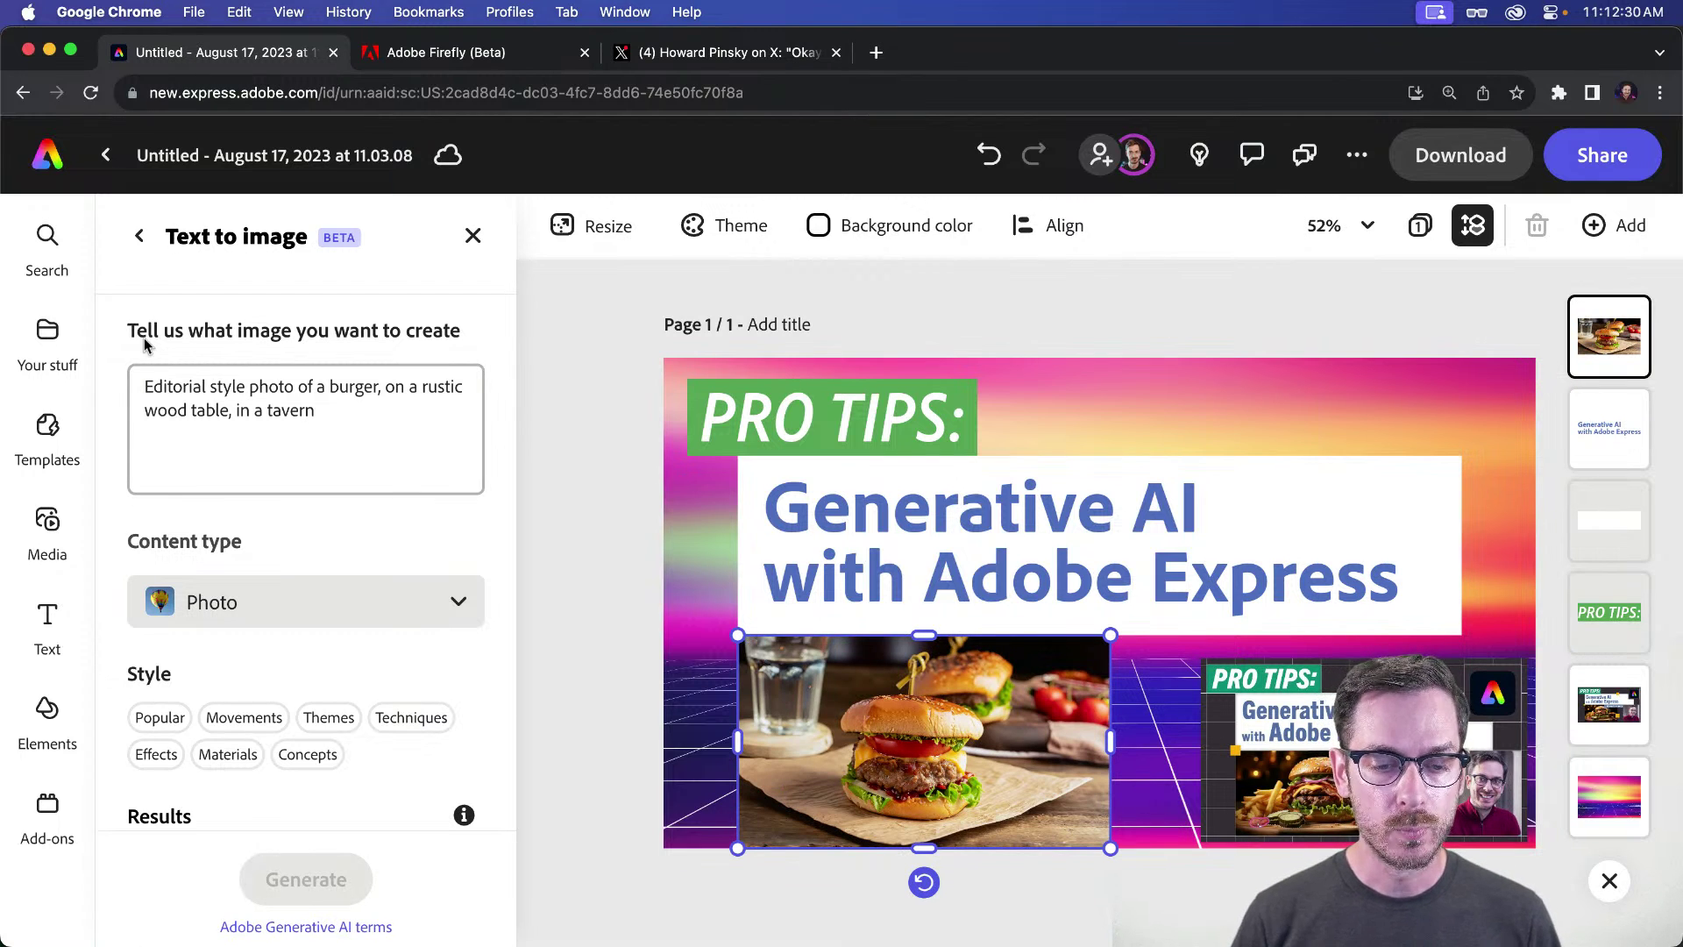
Step: Review the regenerated tavern burger variations and place the fourth result, the close-up double burger, in the design
scroll(264, 611, "down", 5)
scroll(289, 605, "down", 4)
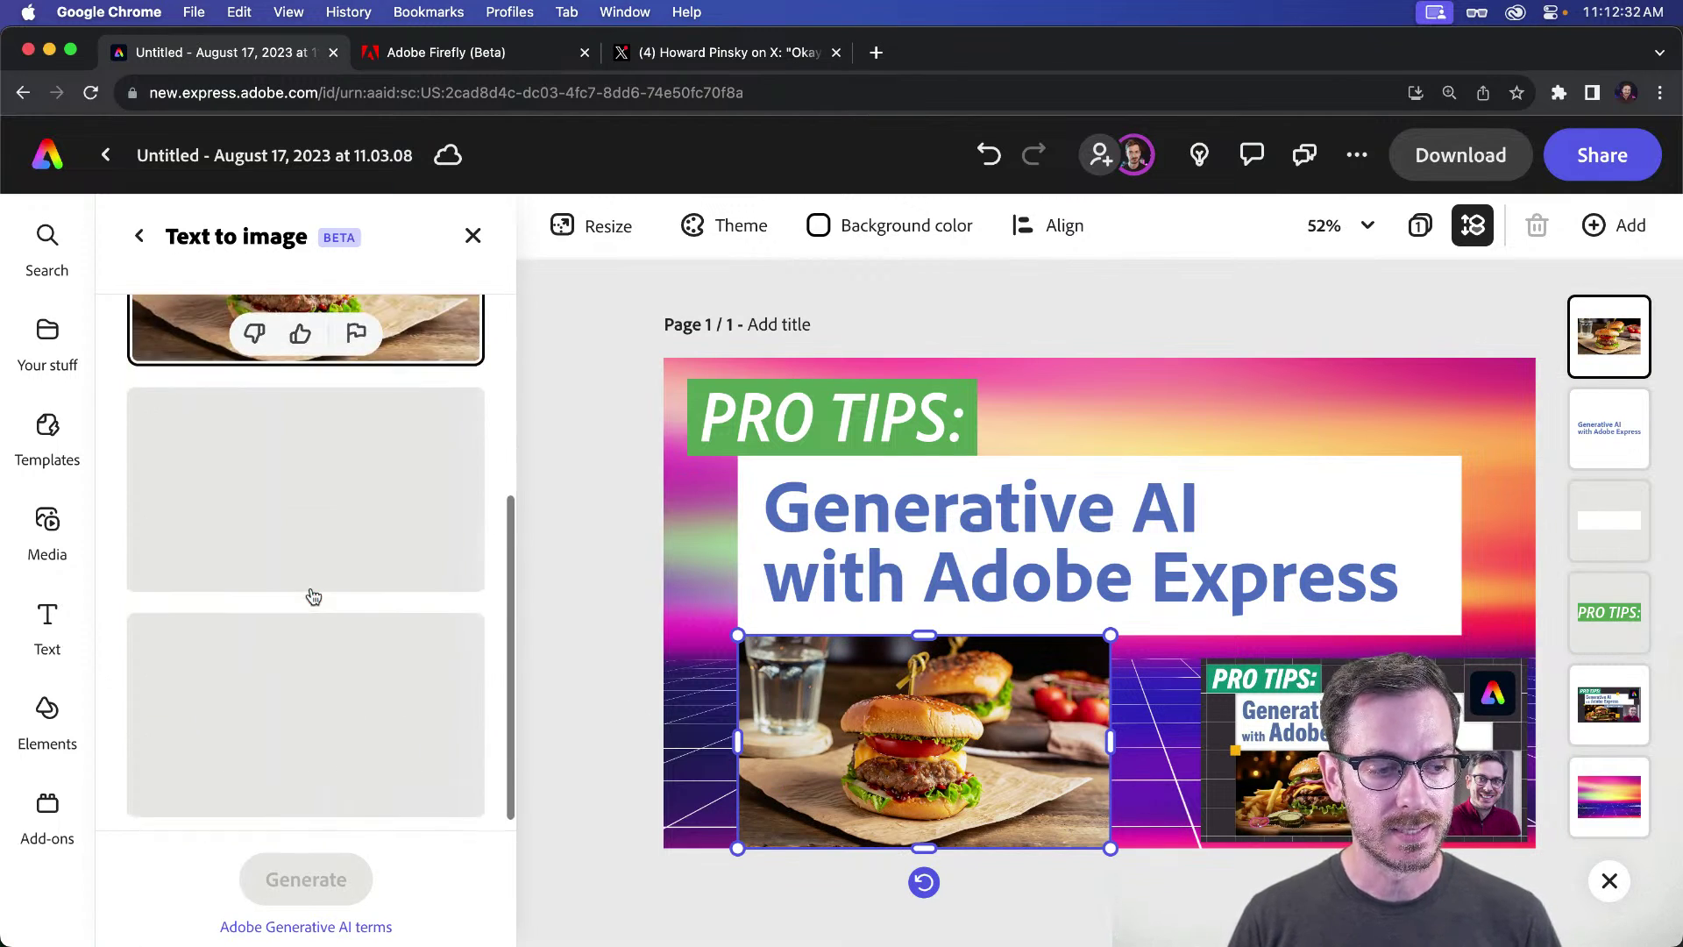
scroll(364, 526, "up", 1)
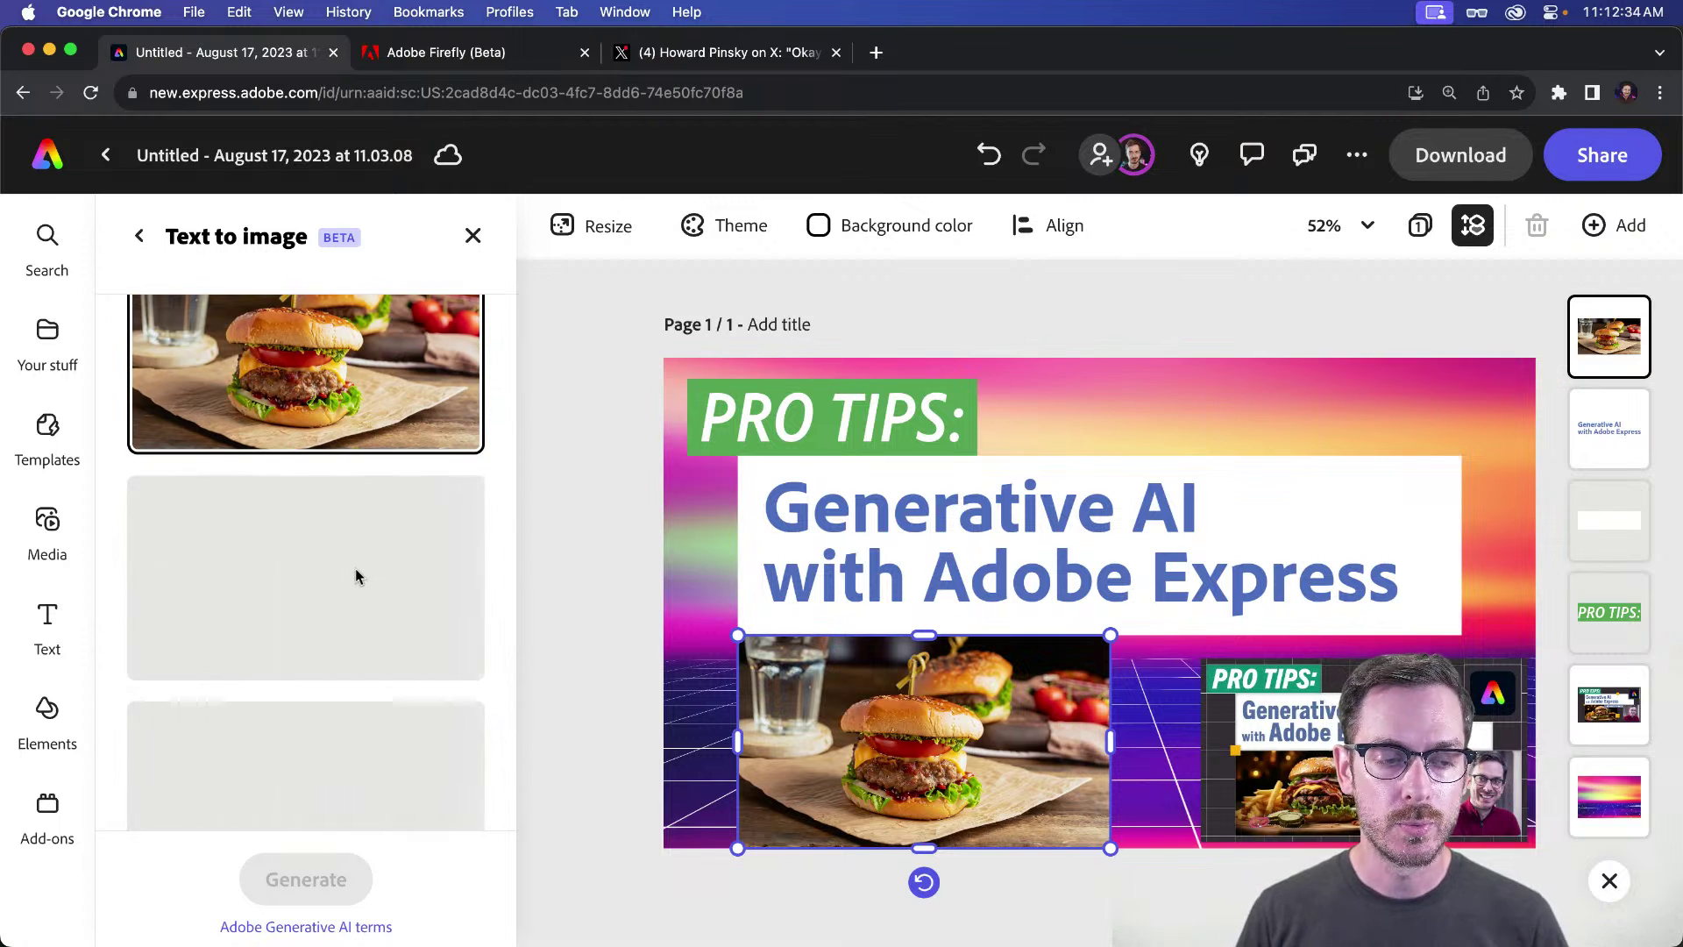
scroll(356, 570, "up", 3)
scroll(356, 570, "down", 3)
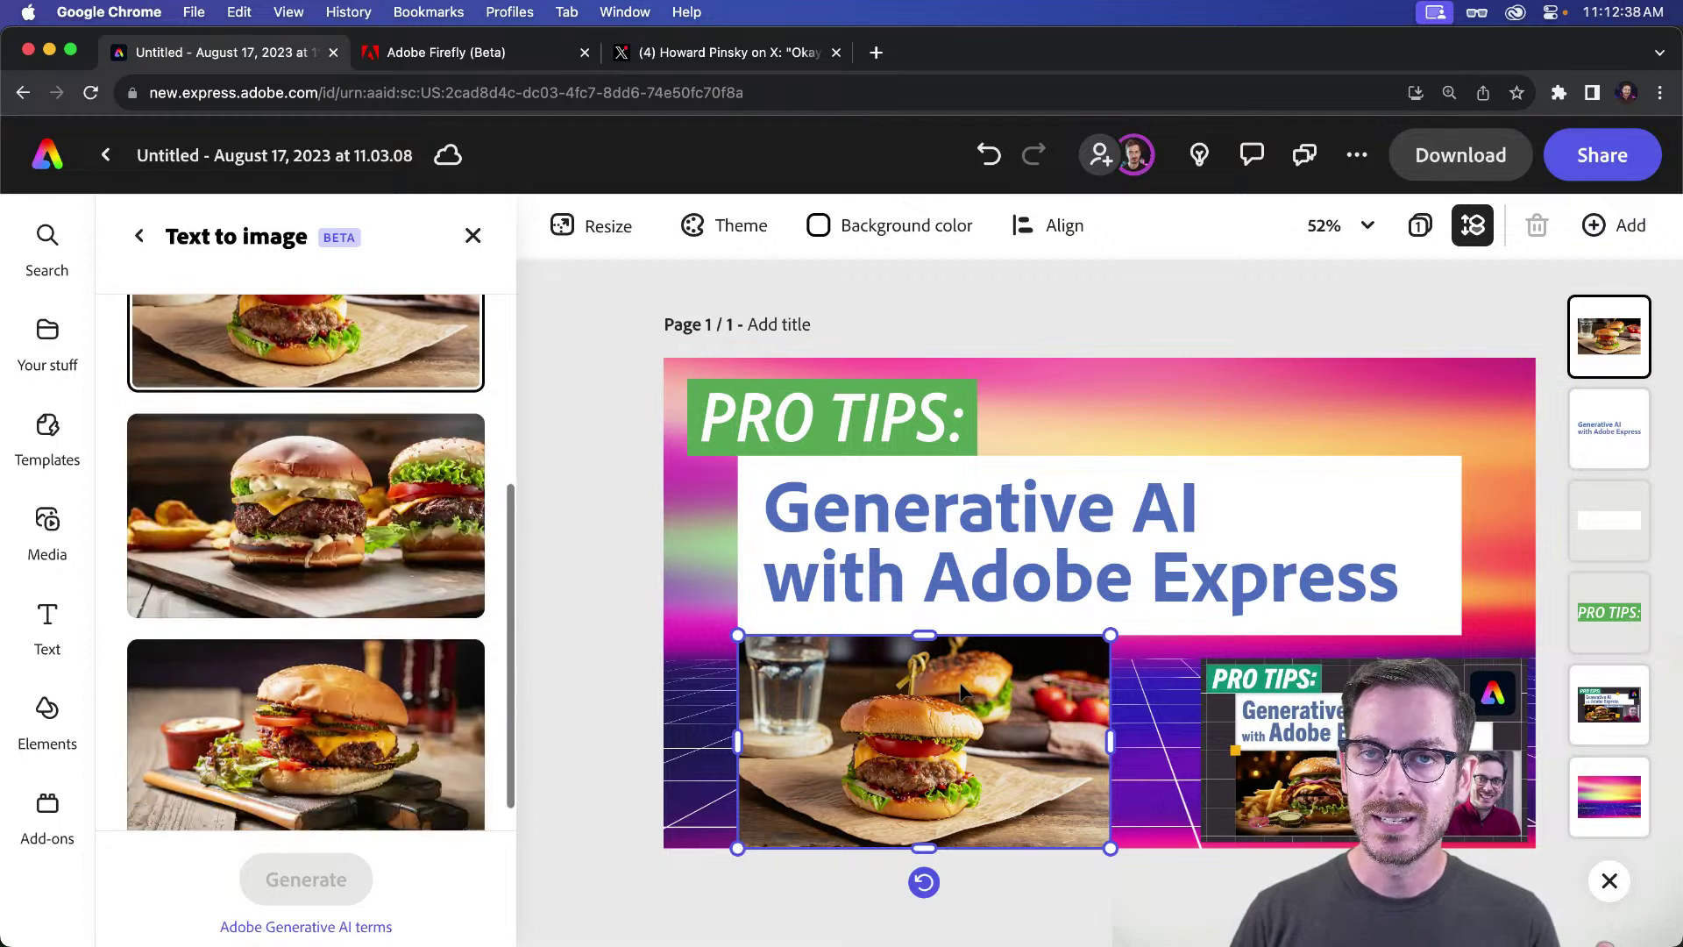
scroll(513, 517, "down", 4)
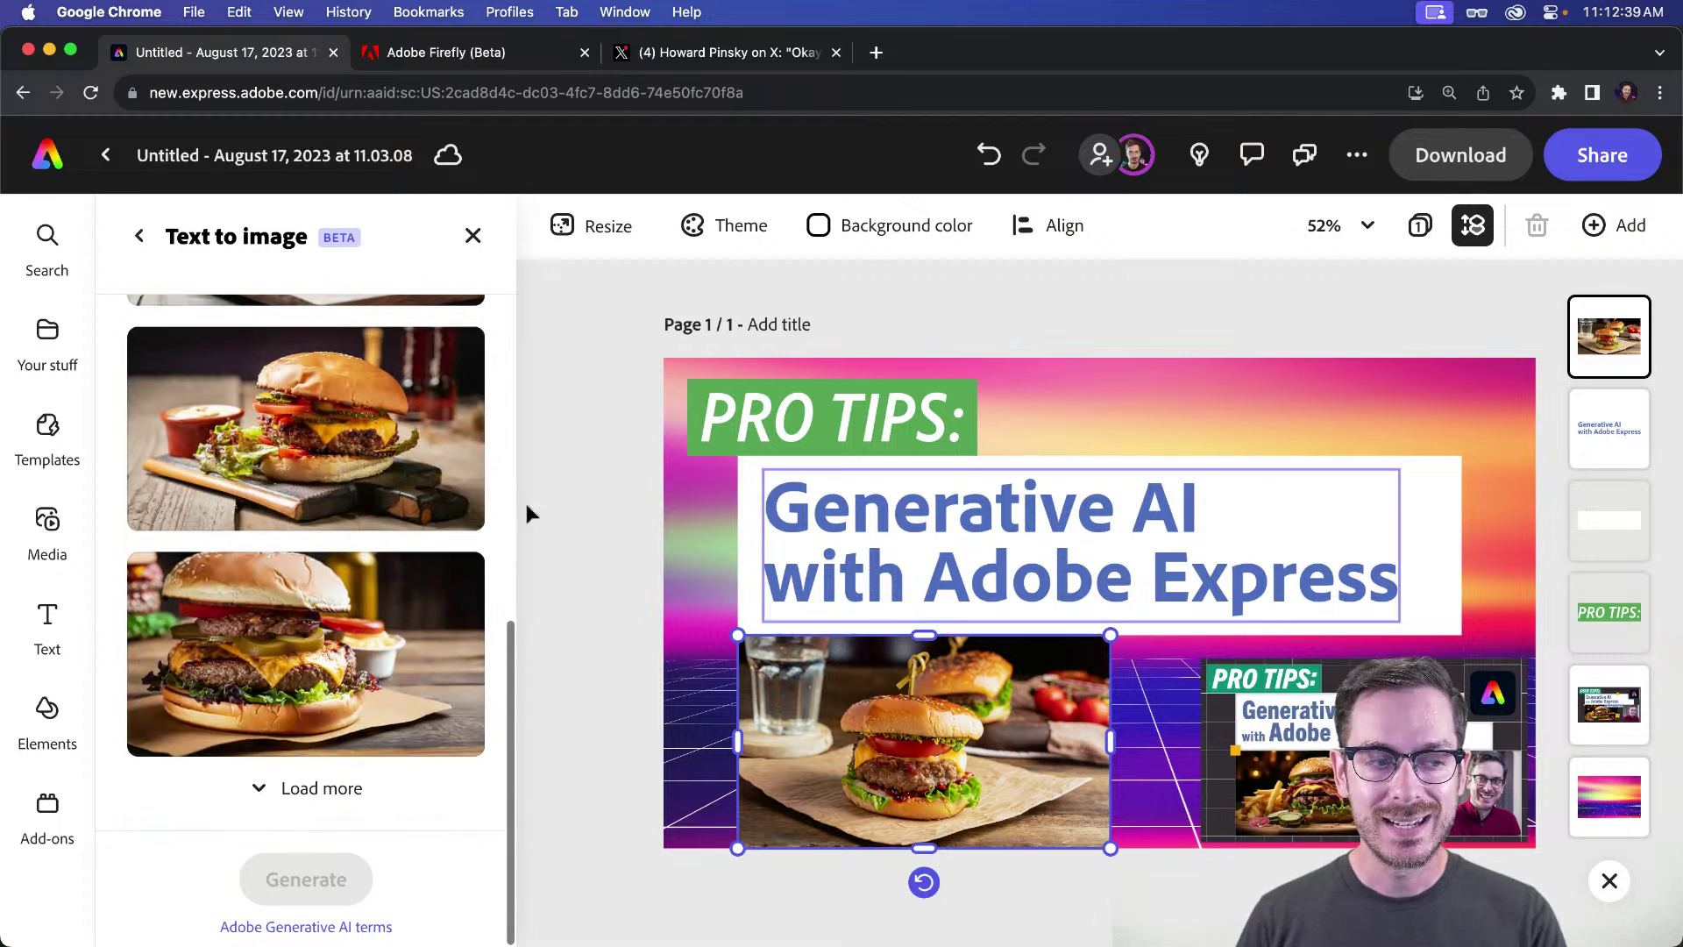
left_click(331, 603)
scroll(331, 603, "up", 5)
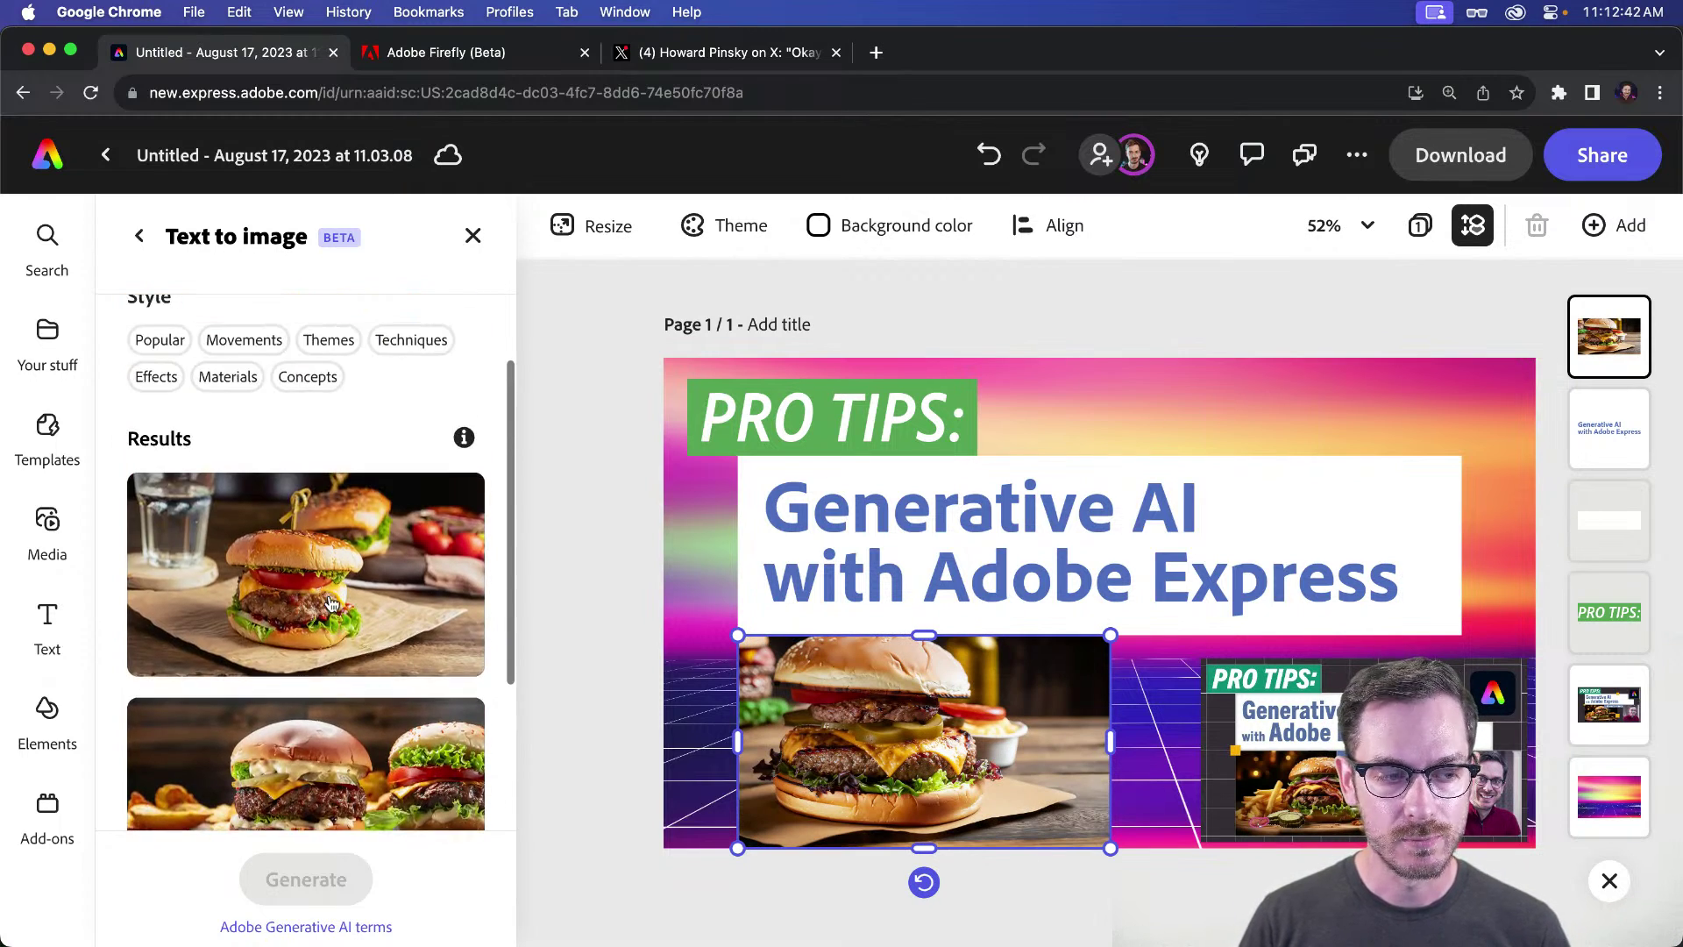
scroll(331, 604, "up", 5)
left_click(353, 410)
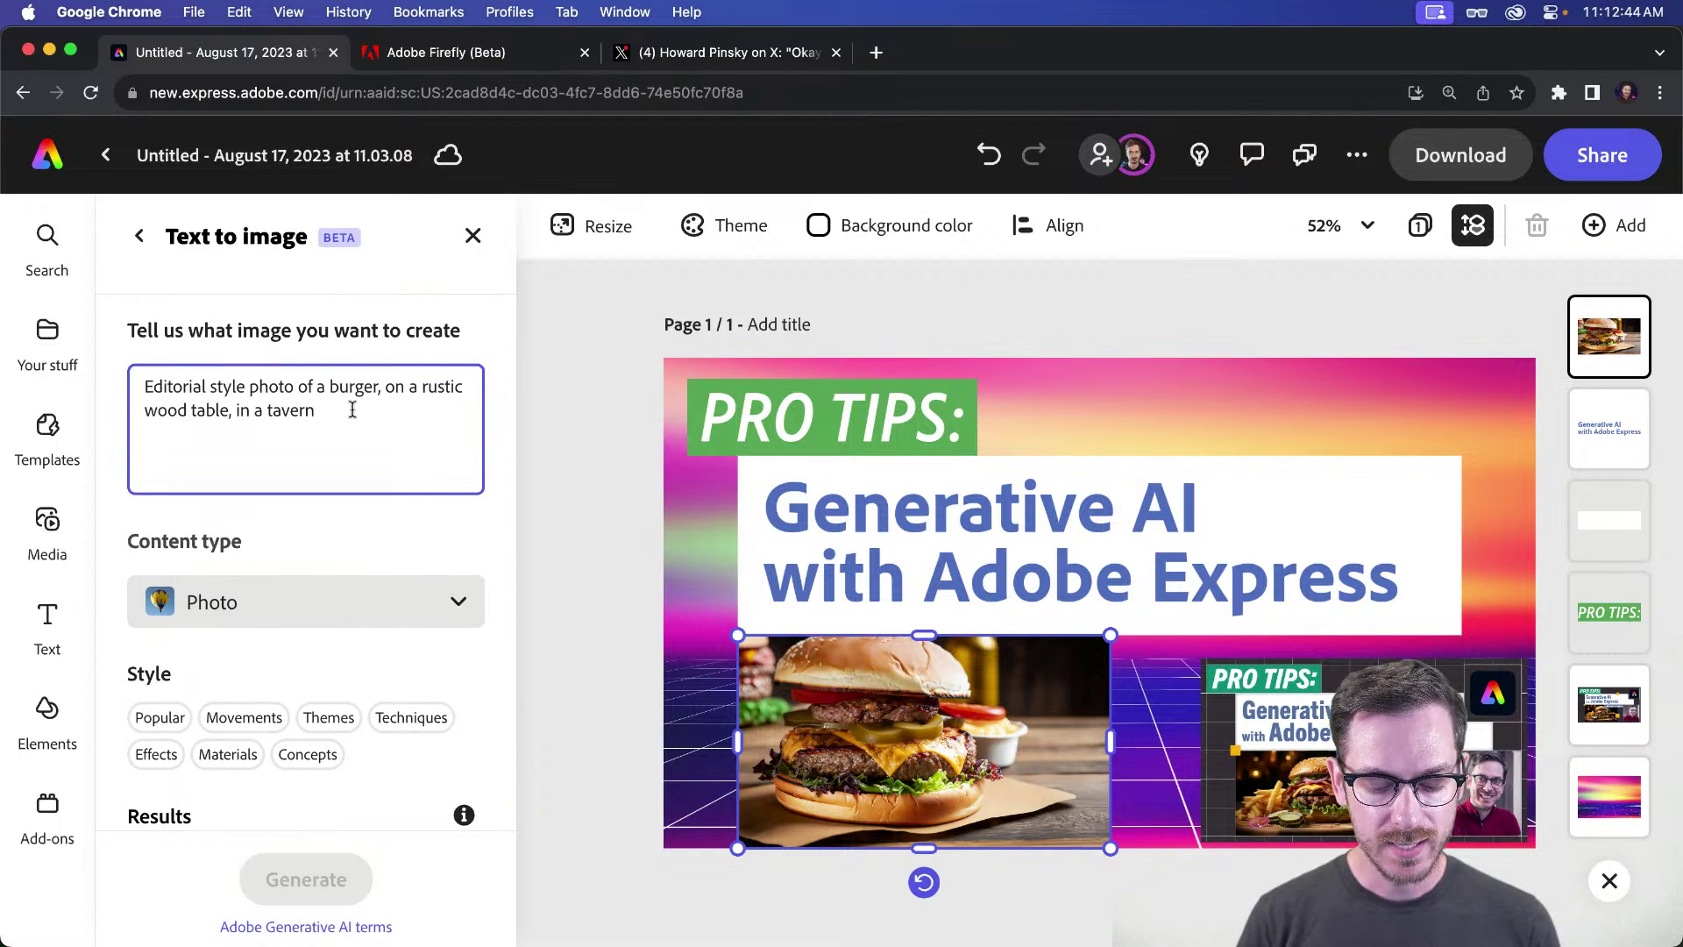
type(",")
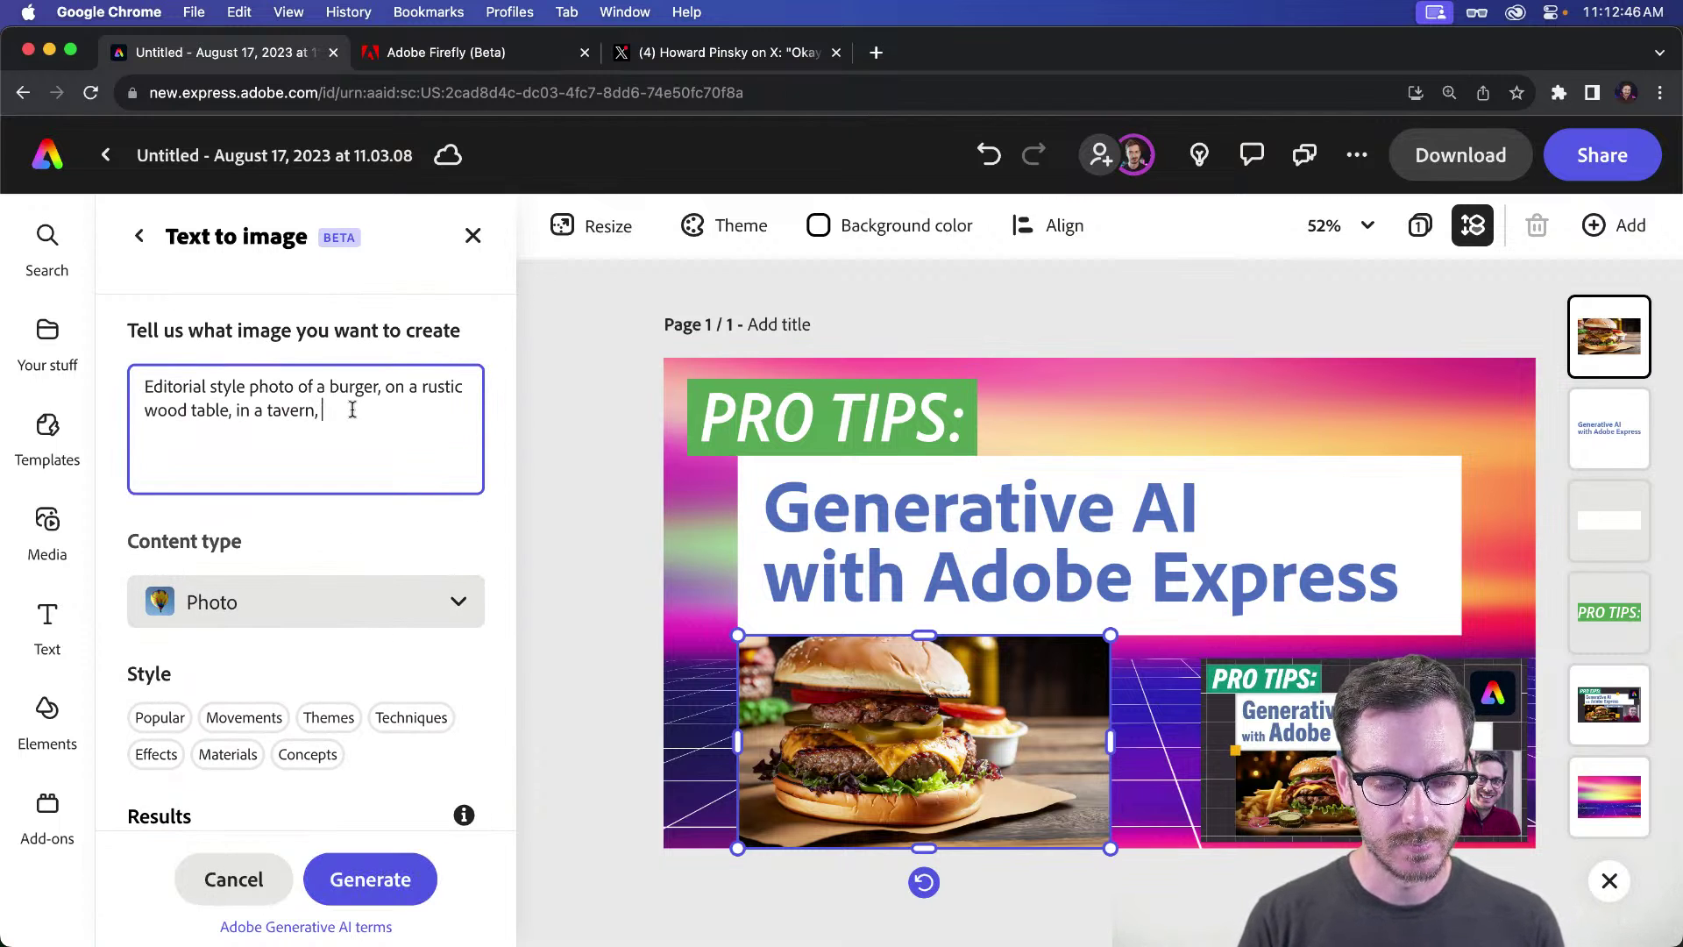
key("BackSpace")
key("BackSpace")
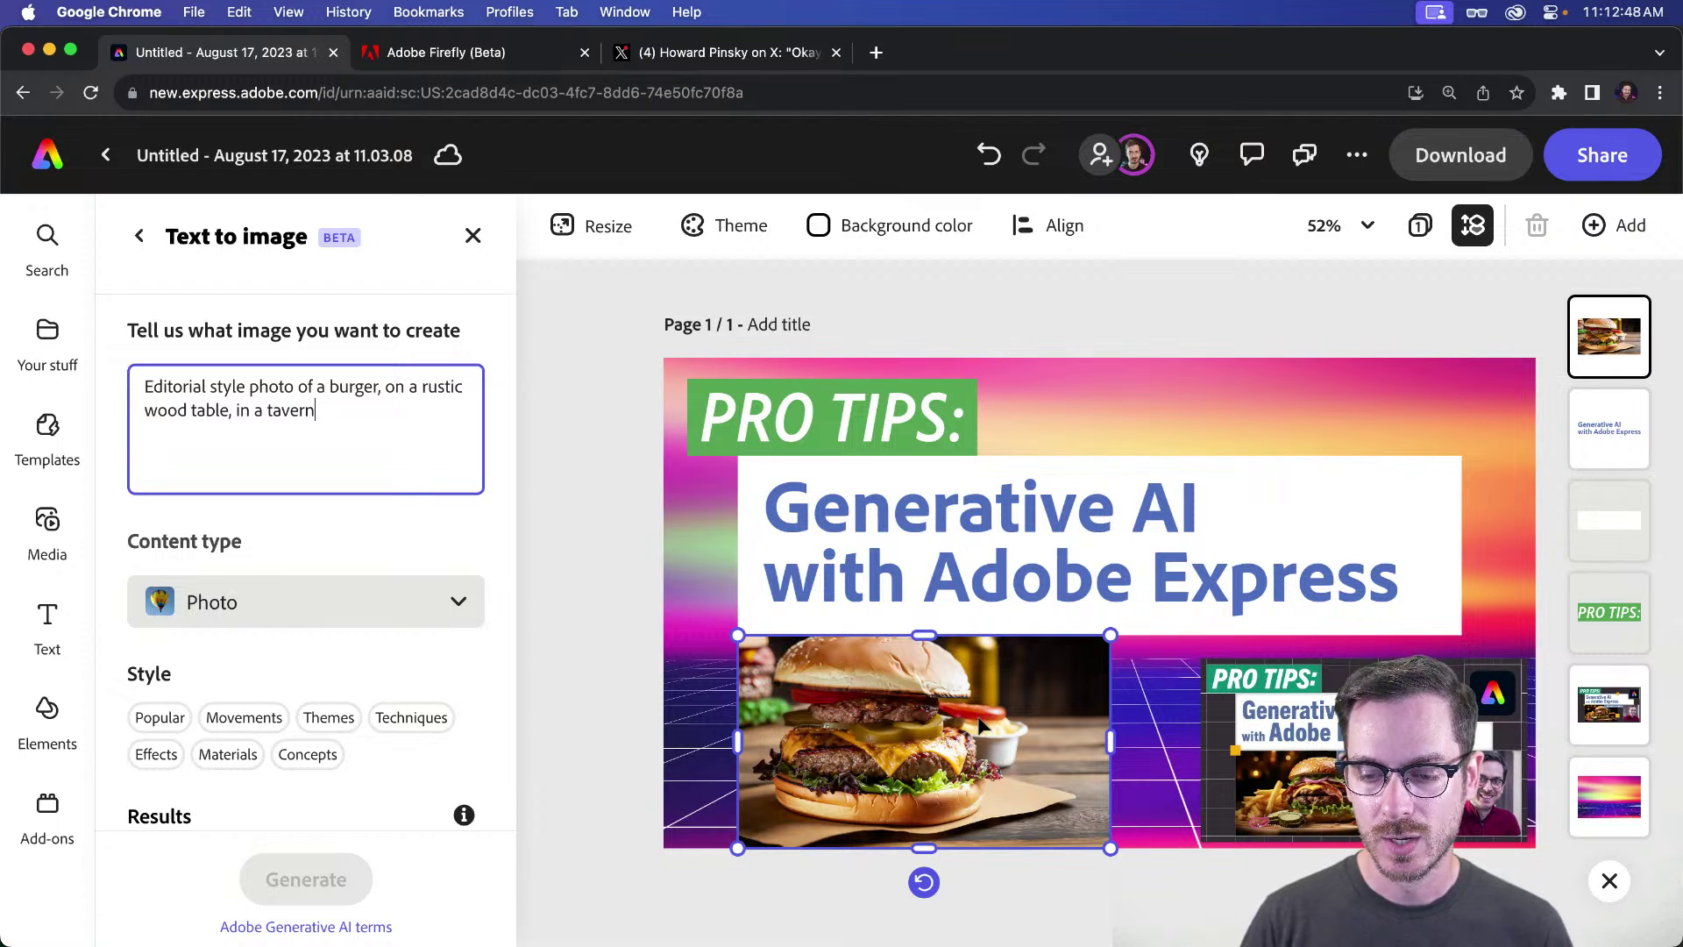
Step: Add the portrait photo DSC09655.jpg from the Assets folder in Finder to the thumbnail design
left_click(1366, 721)
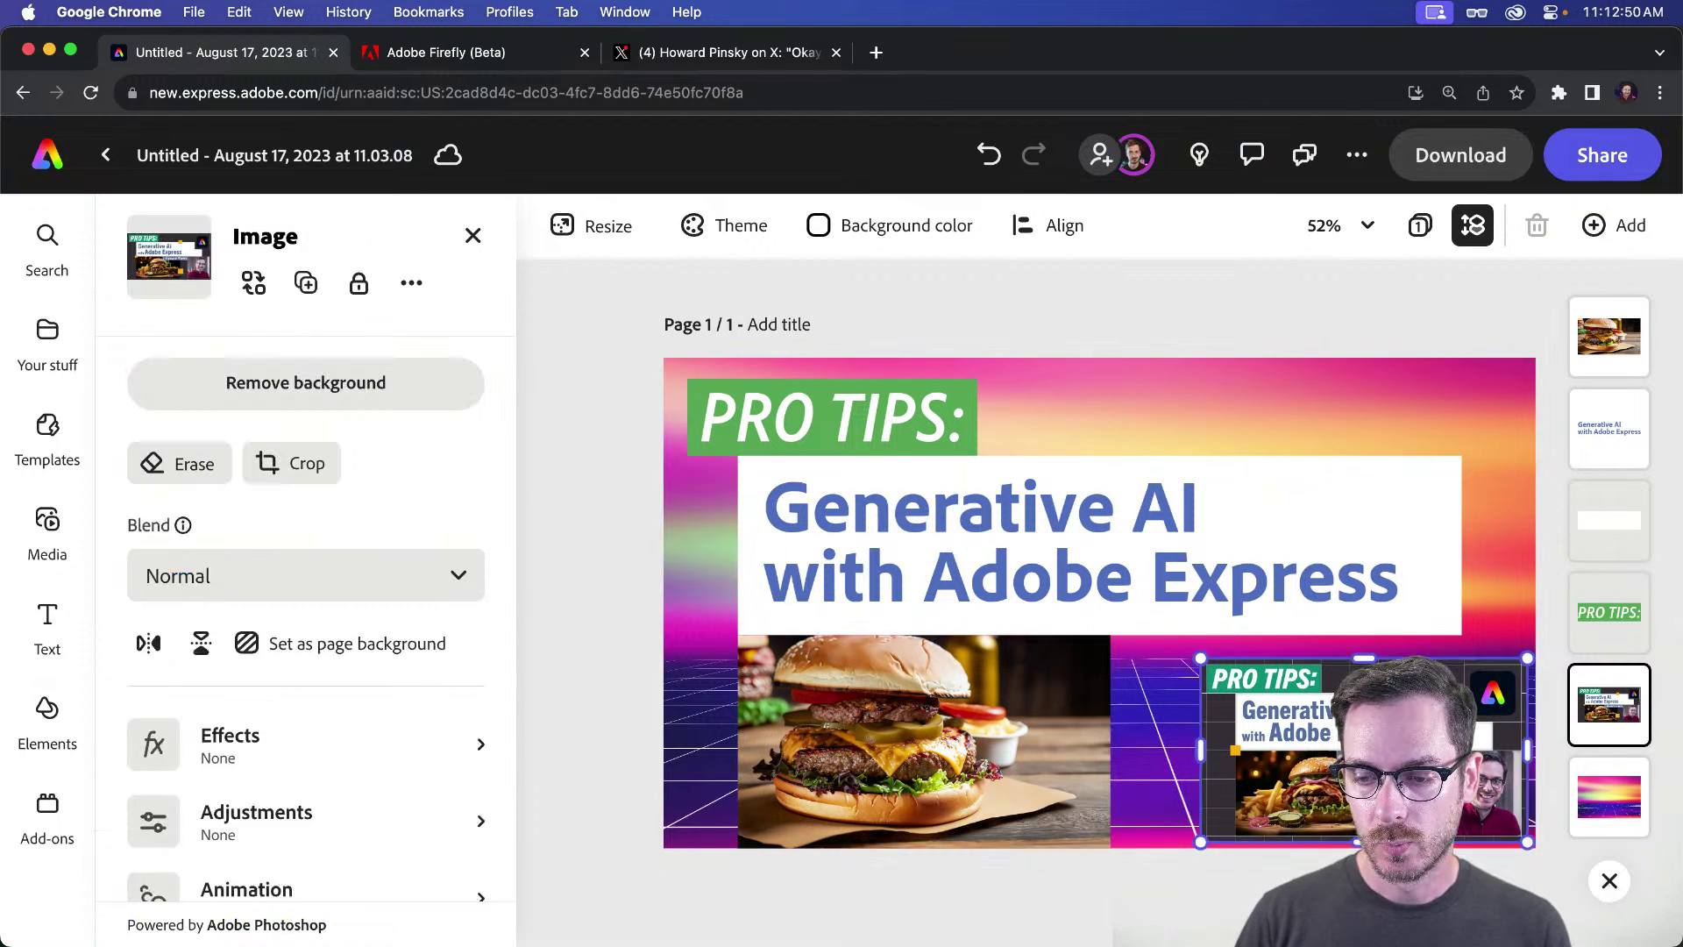
left_click_drag(1366, 721, 1312, 686)
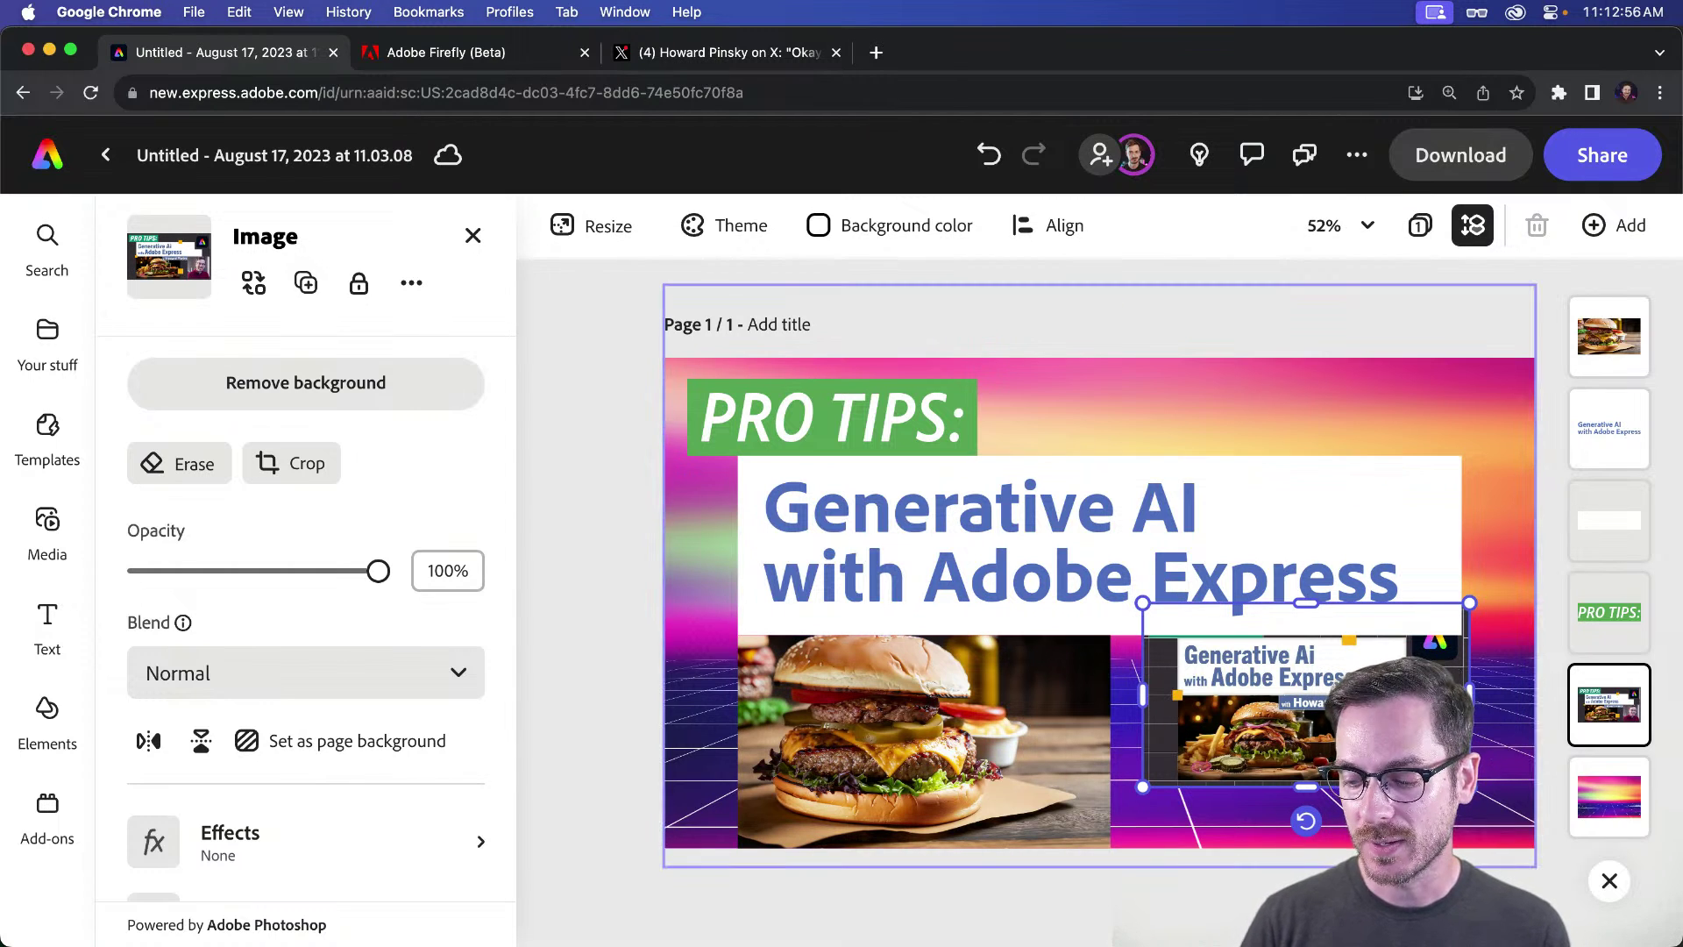
key("super+Tab")
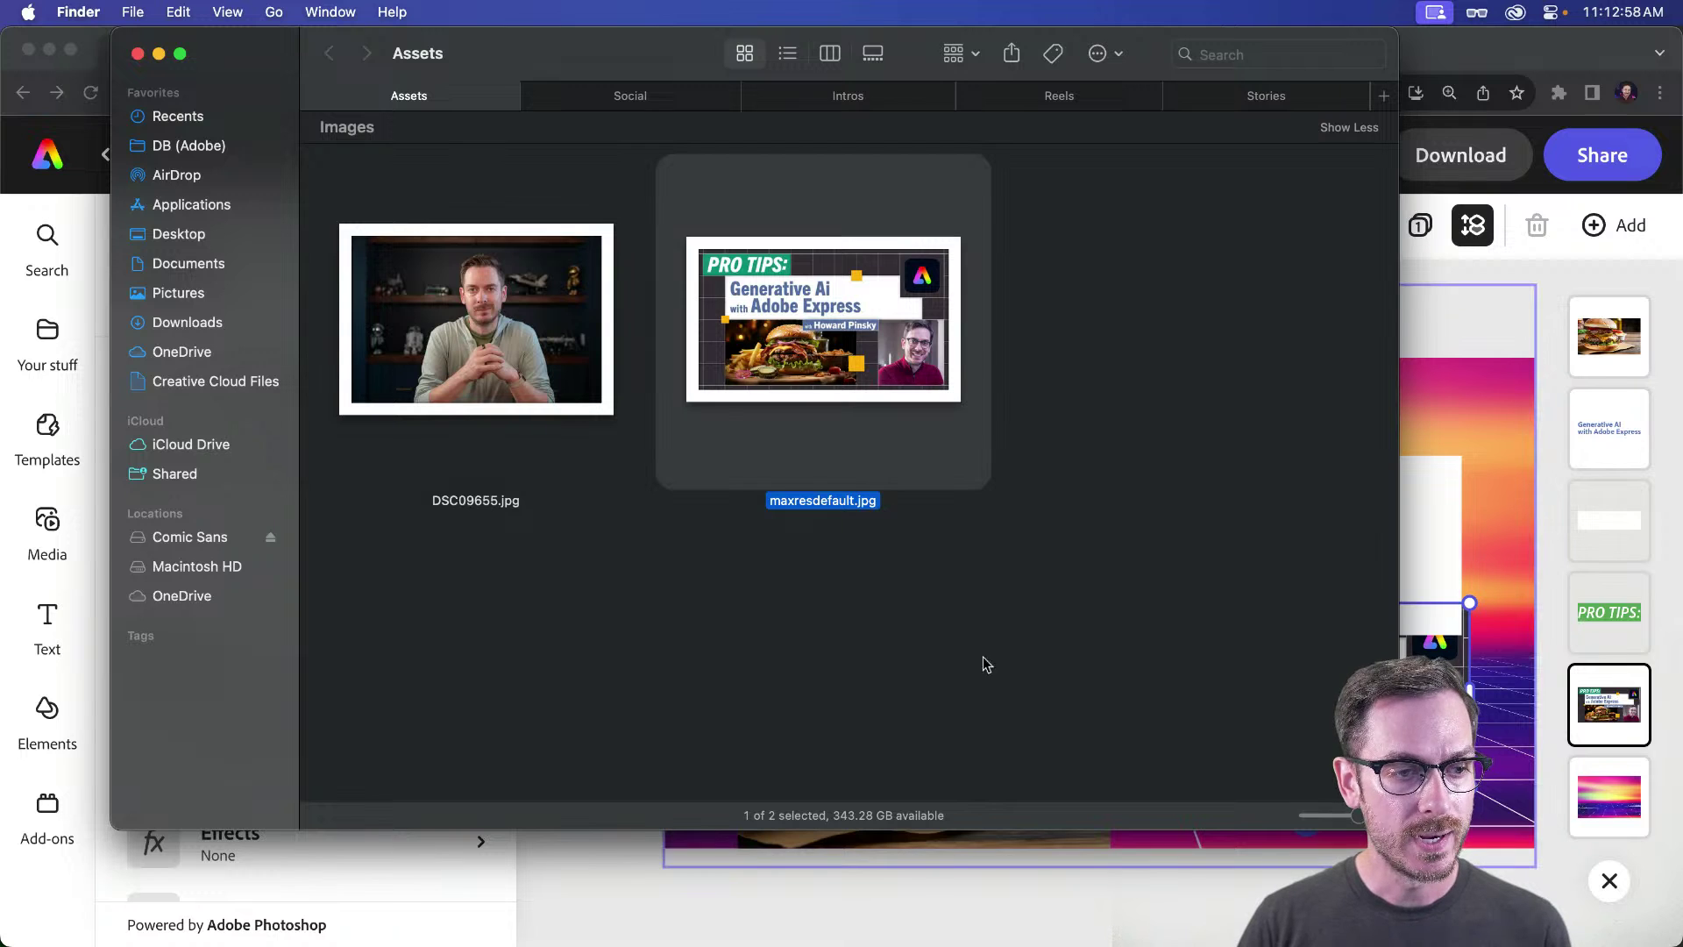
left_click(982, 656)
left_click(477, 318)
left_click_drag(478, 317, 1219, 561)
key("super+Tab")
Step: Bring the reference thumbnail to the front and move it over the burger photo at the page's left edge
left_click_drag(1196, 743, 973, 771)
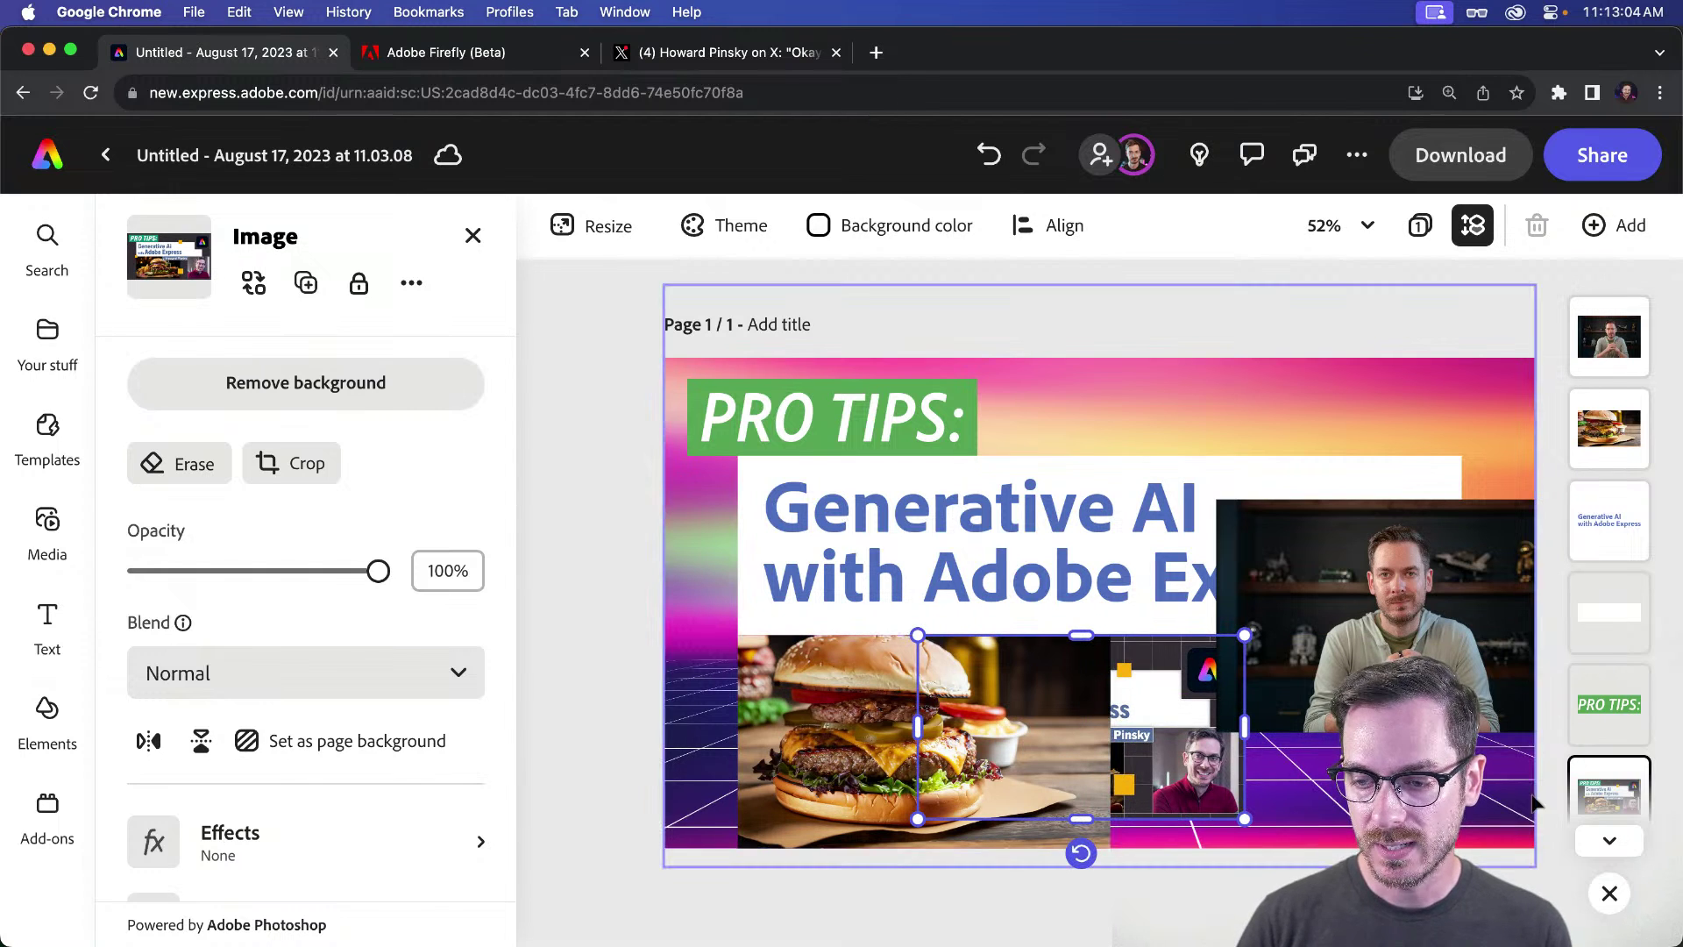
right_click(1139, 692)
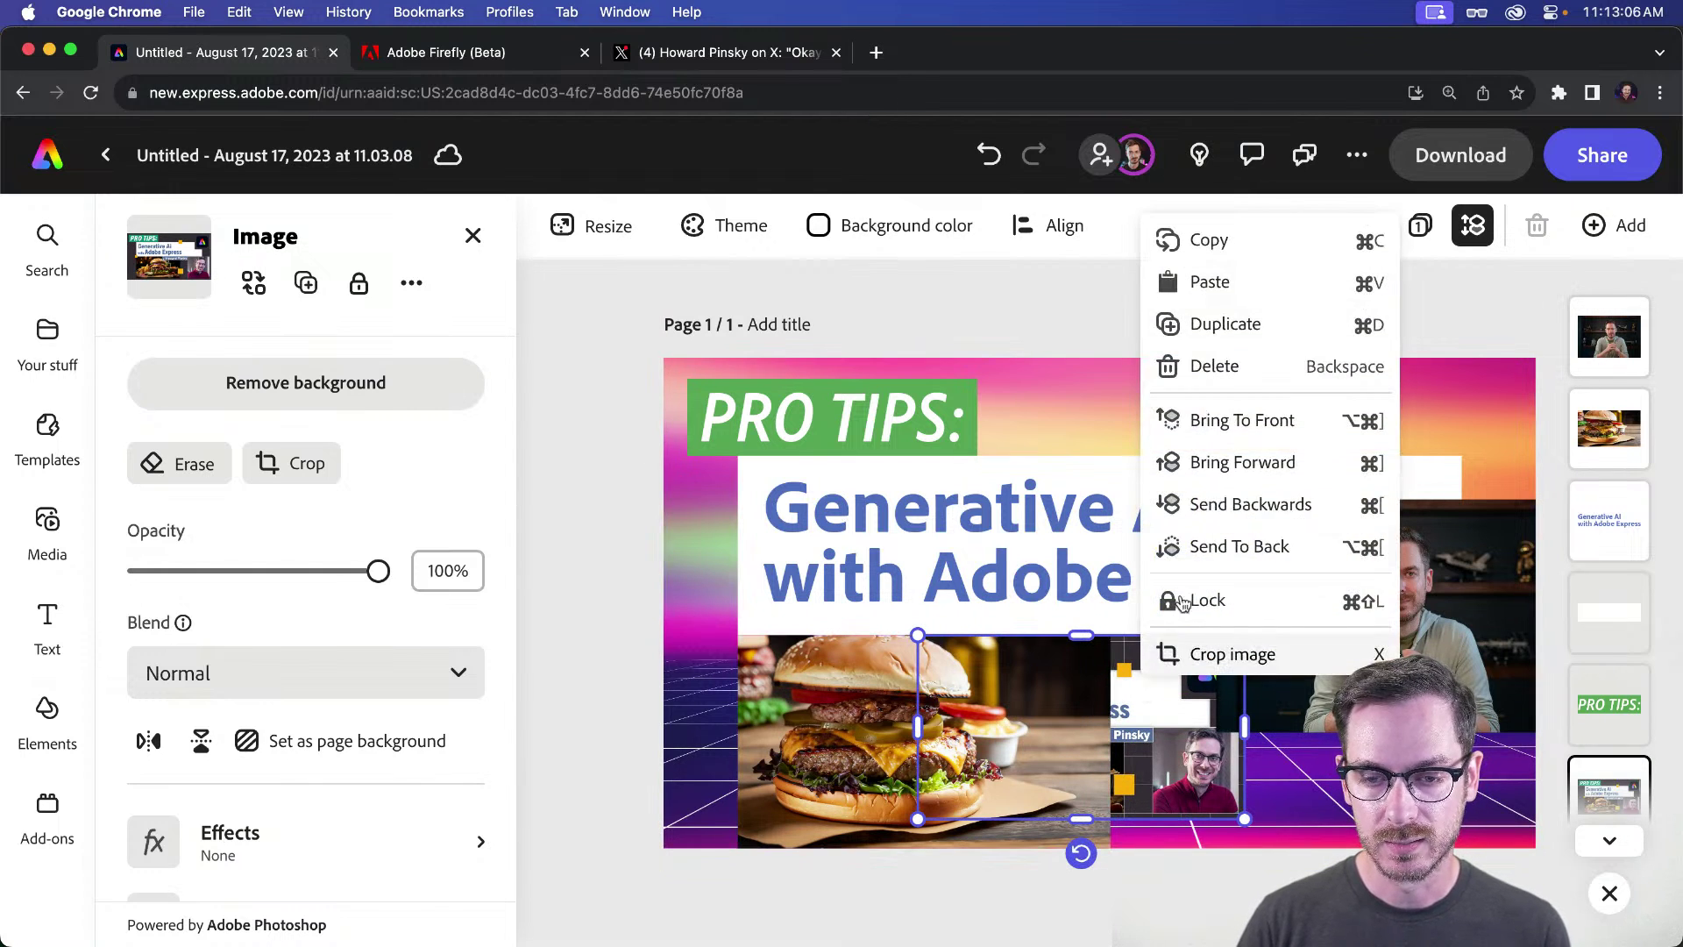
left_click(1240, 420)
left_click_drag(942, 701, 673, 702)
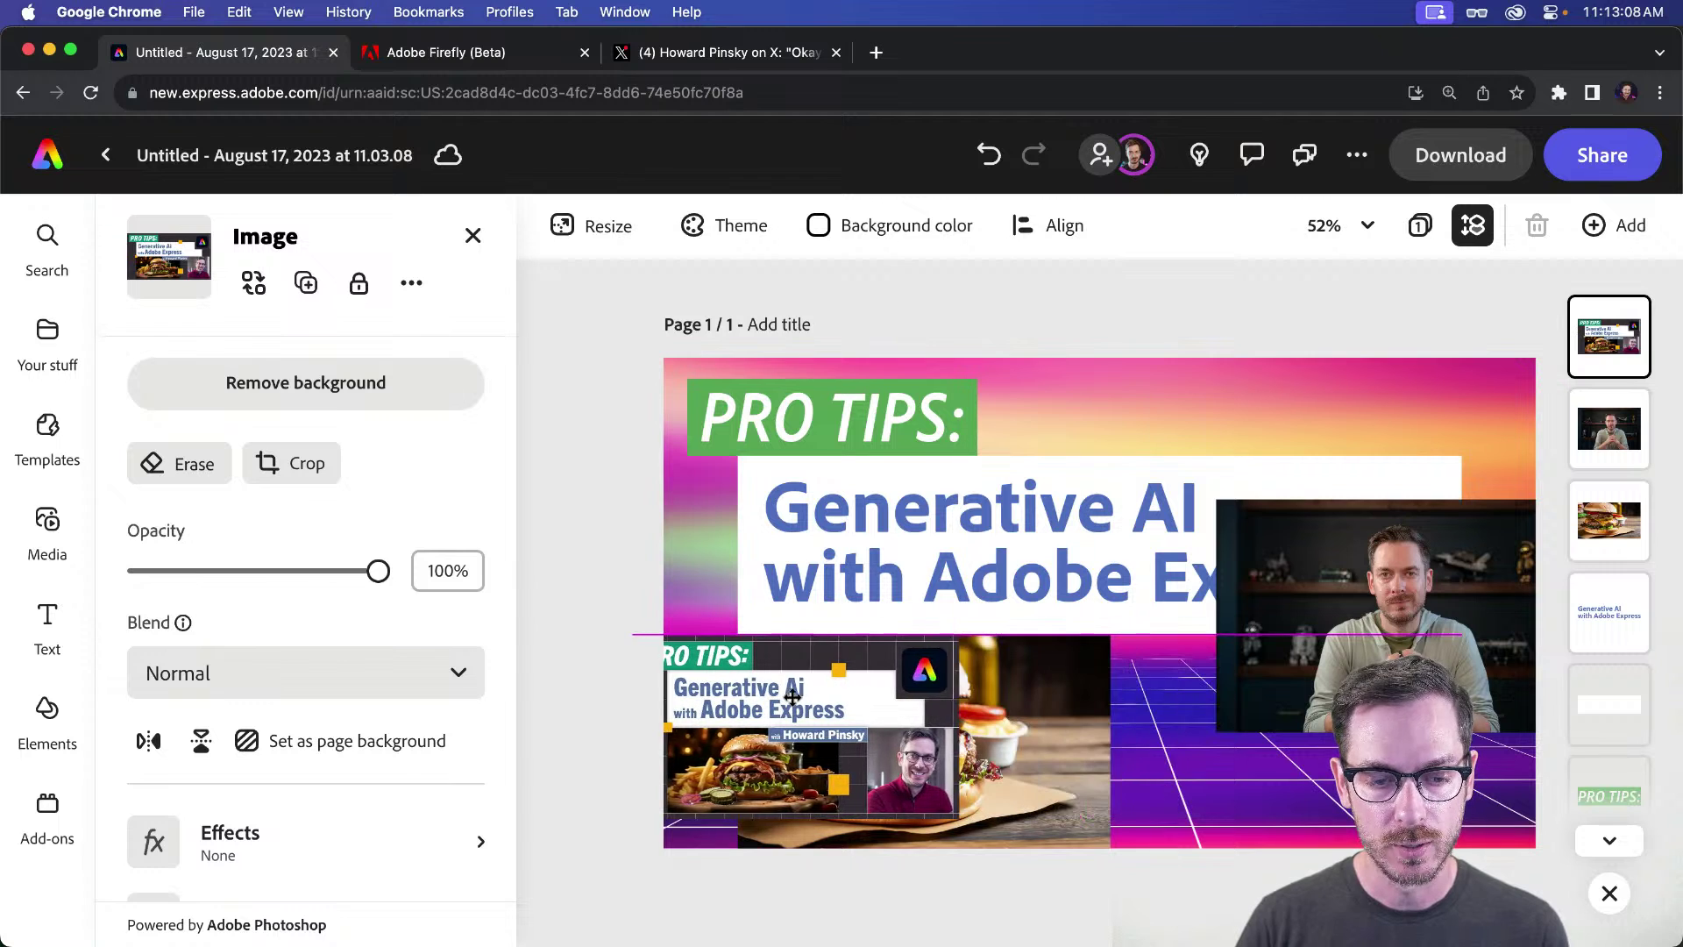
Step: Scale the portrait photo down to fit below the white banner's right end and crop it to Square 1:1
left_click_drag(1368, 631, 1309, 742)
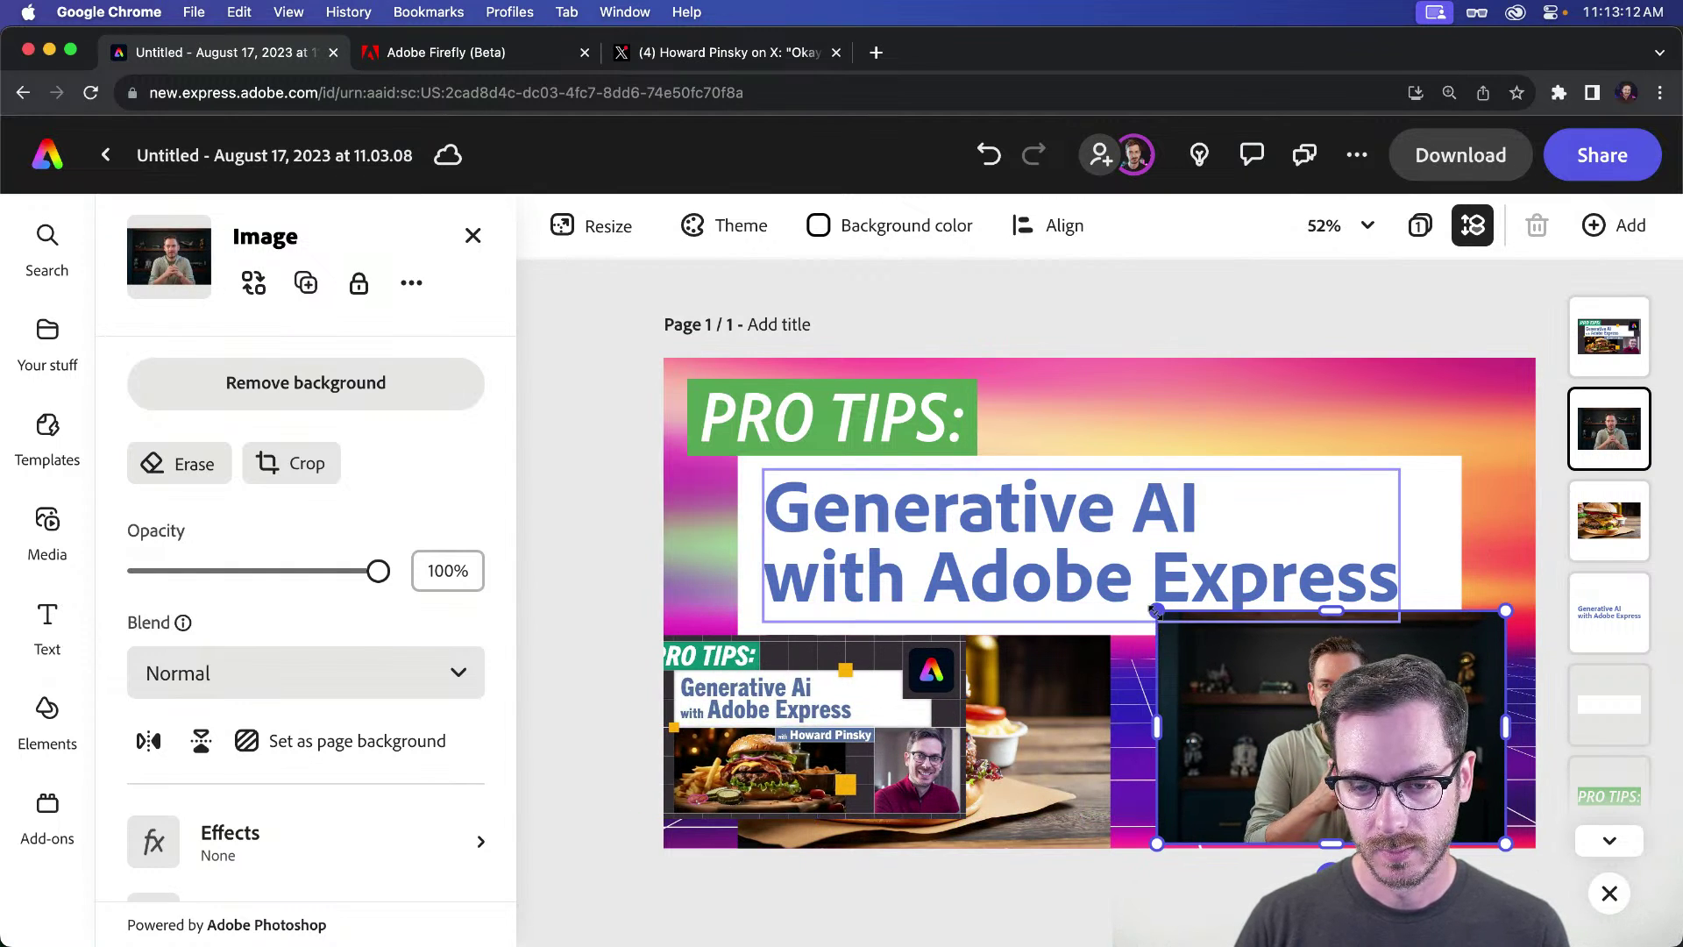
left_click_drag(1155, 611, 1194, 633)
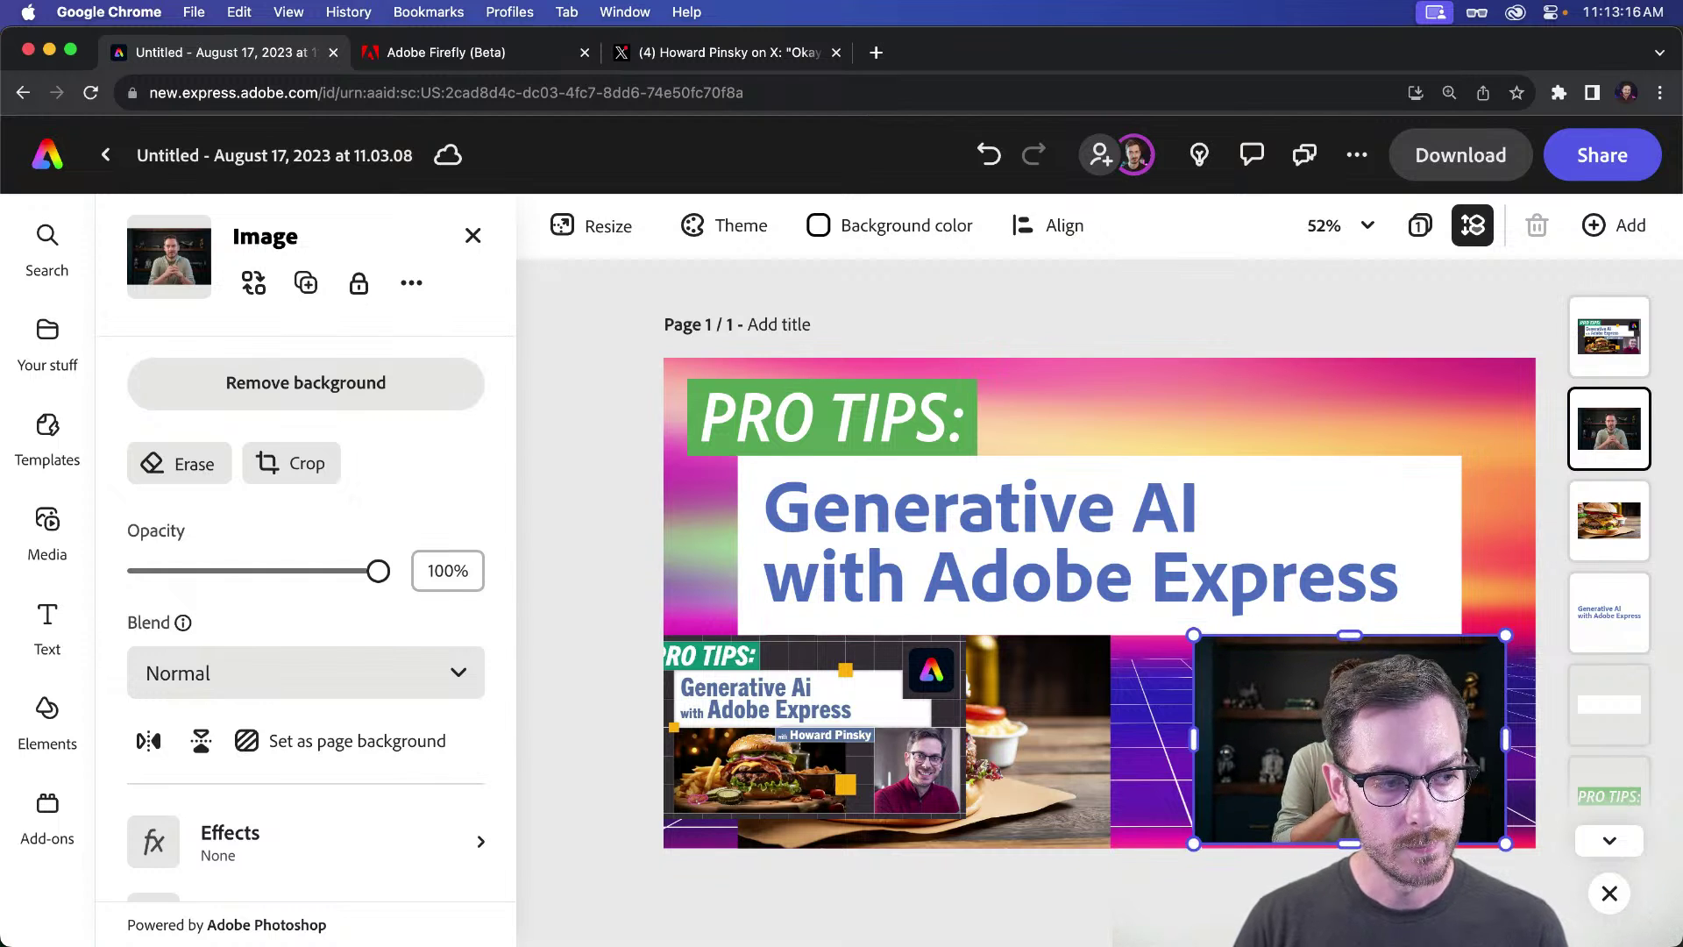
left_click(313, 466)
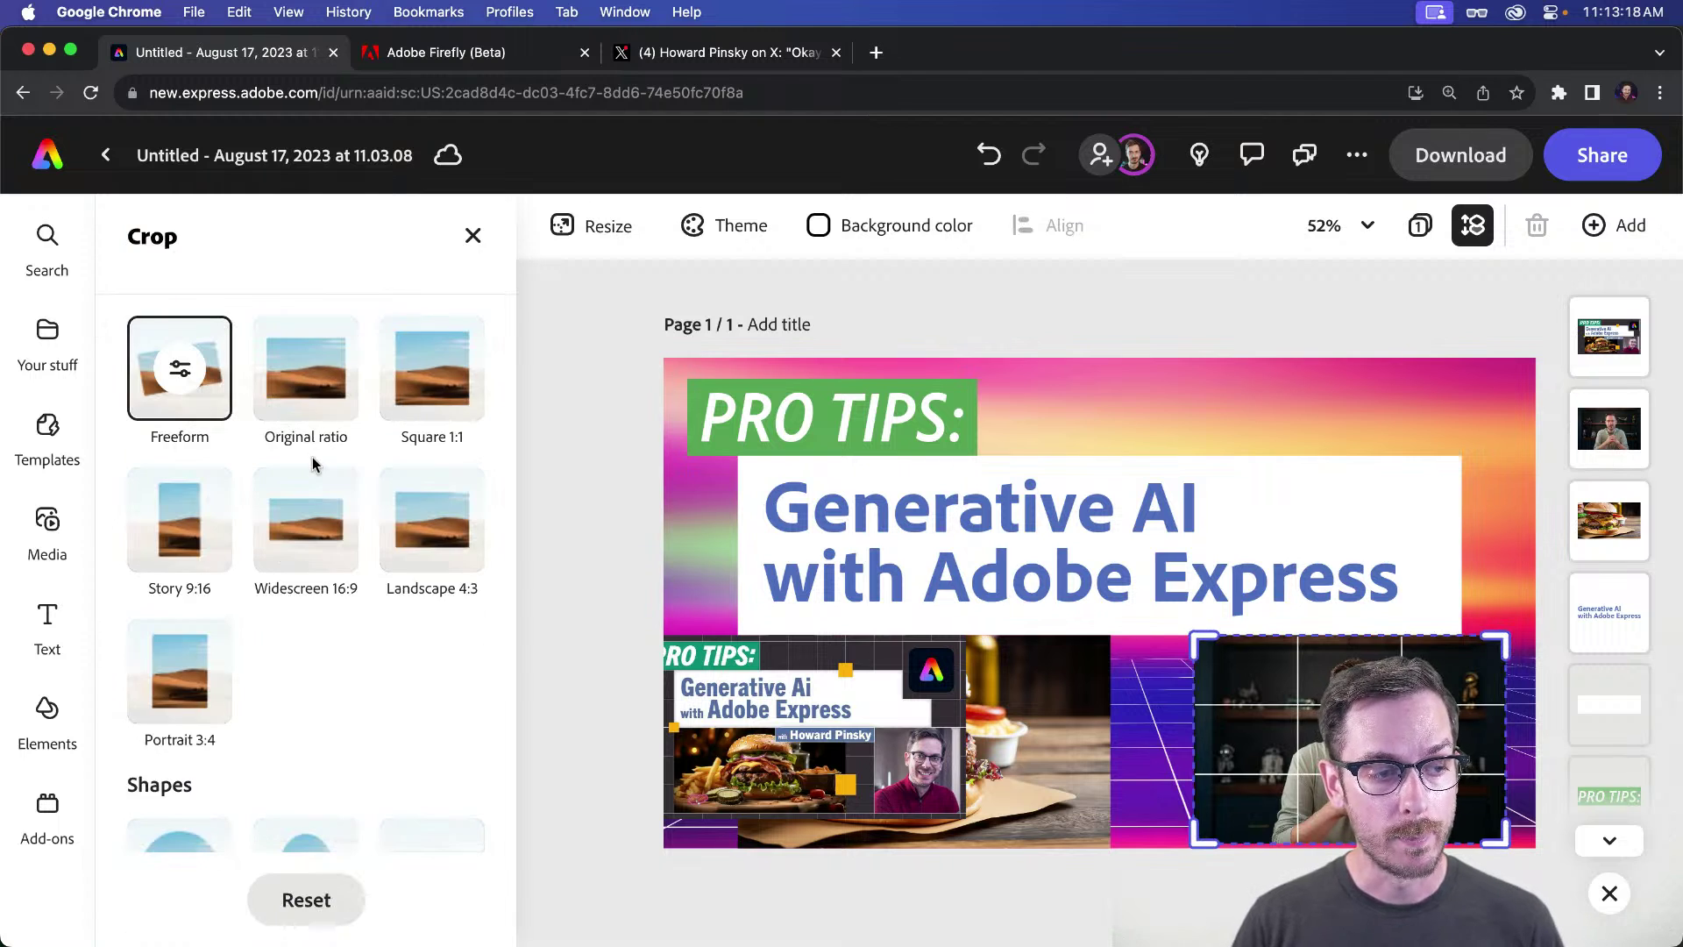
left_click(432, 396)
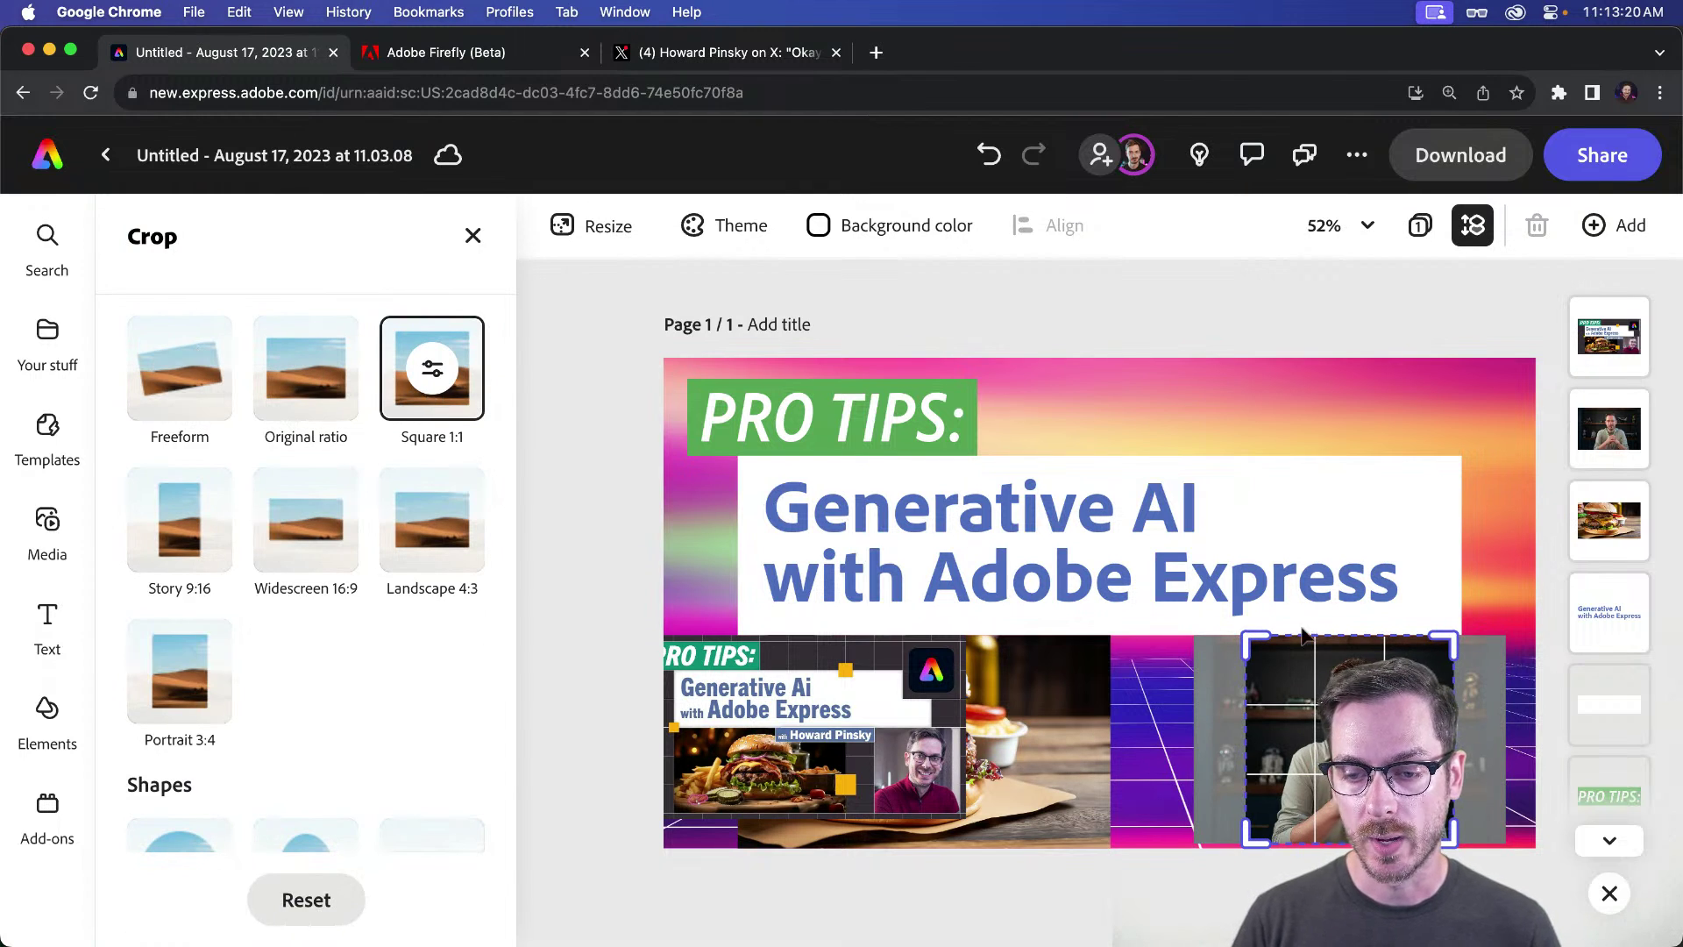
left_click(1532, 576)
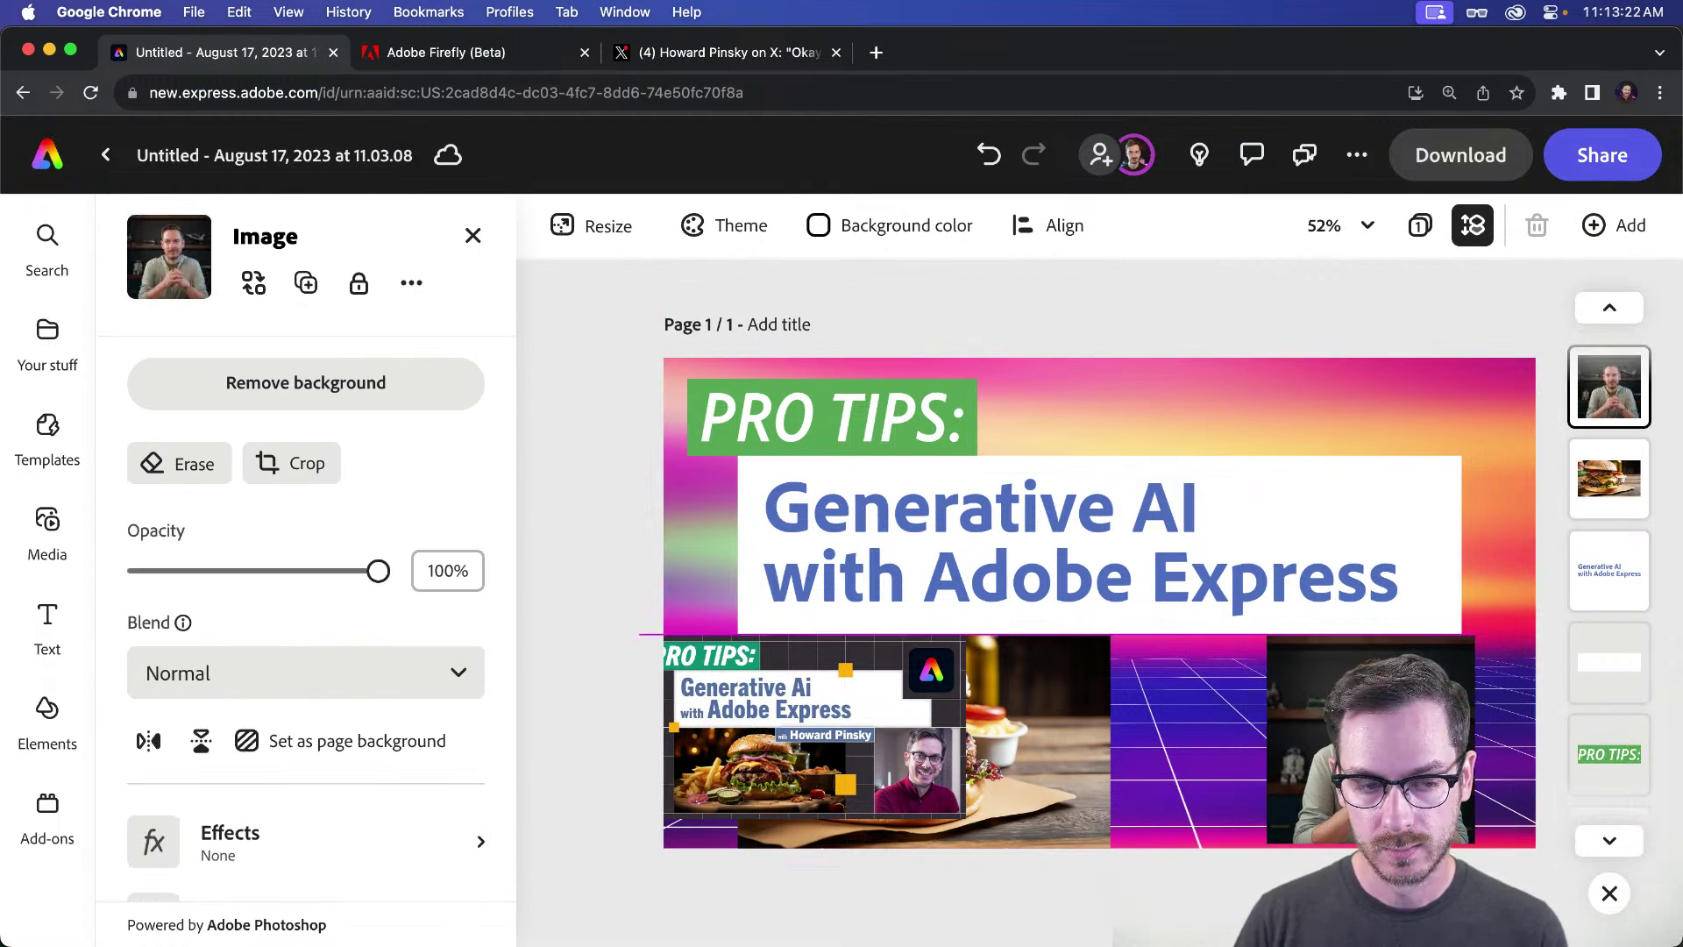
Step: Position the cropped portrait flush with the page bottom near the right edge and enlarge it to meet the banner's lower edge
key("shift+Right")
key("shift+Right")
key("shift+Right")
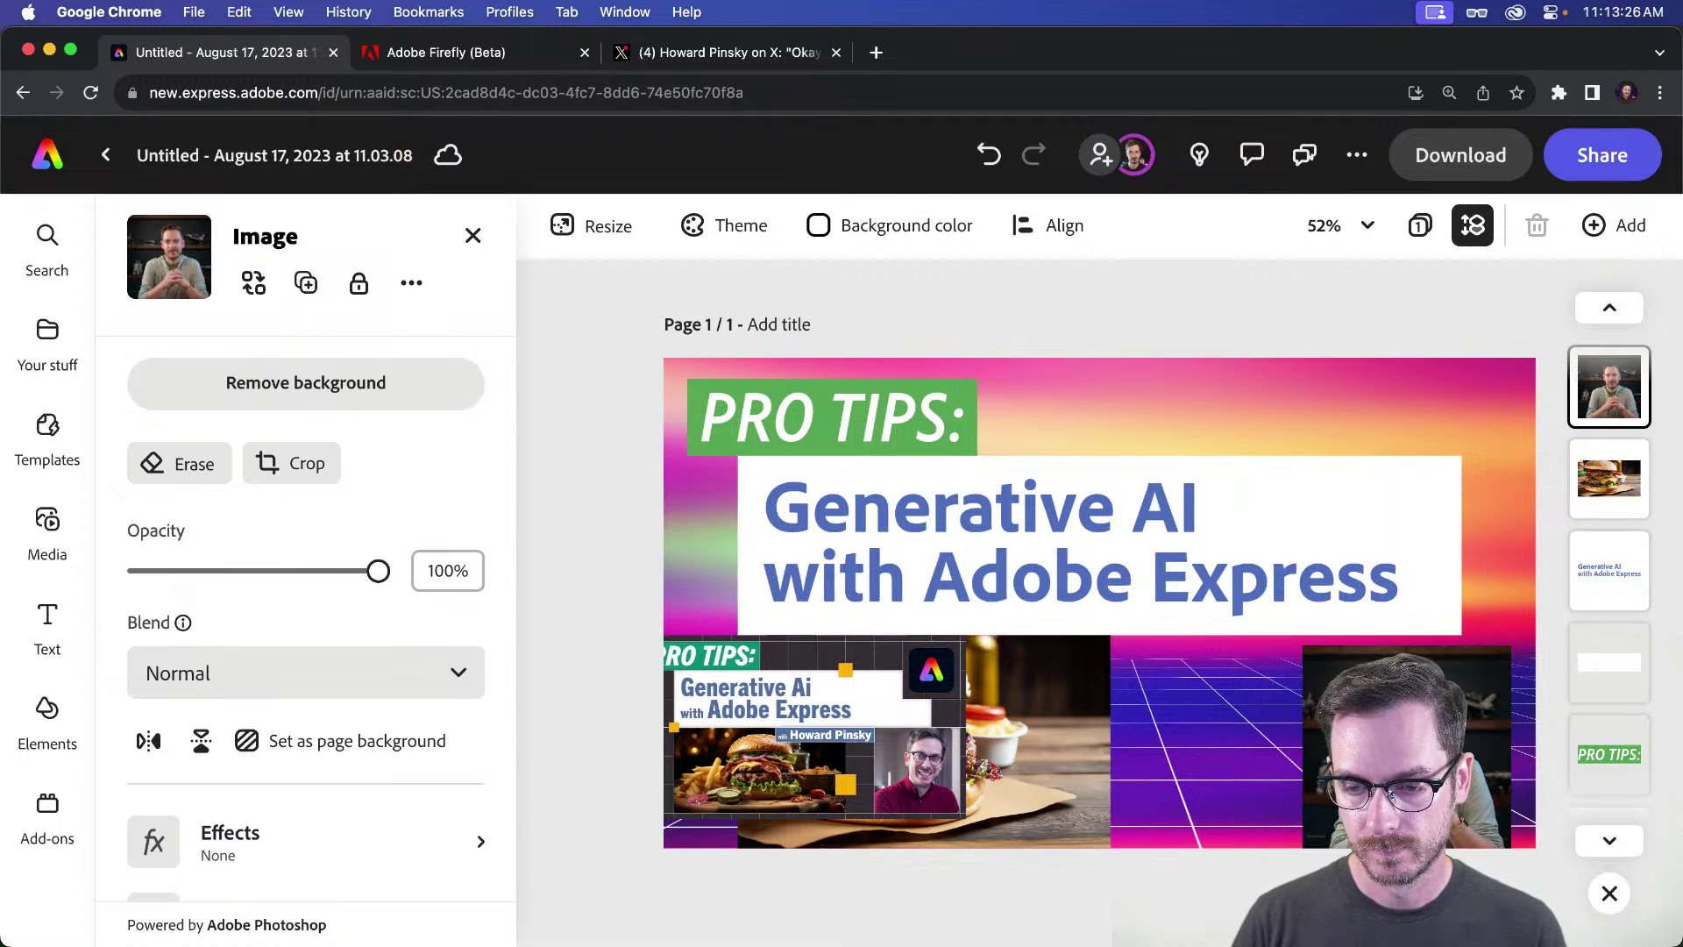
left_click_drag(1302, 639, 1297, 633)
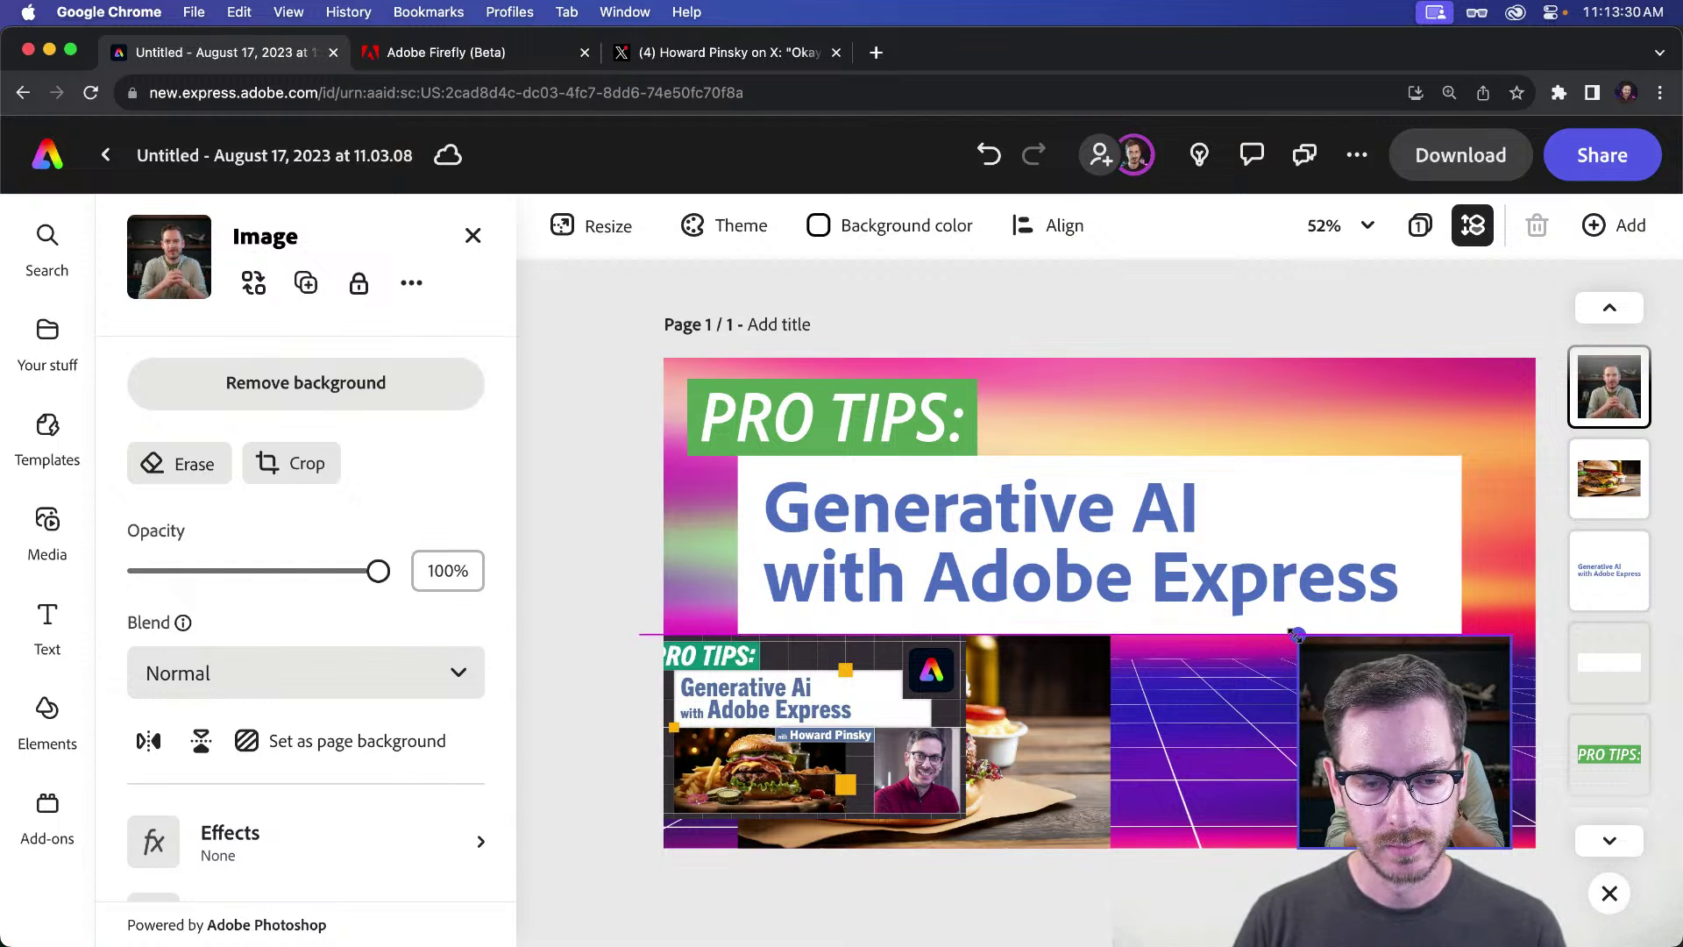
left_click_drag(1298, 633, 1297, 634)
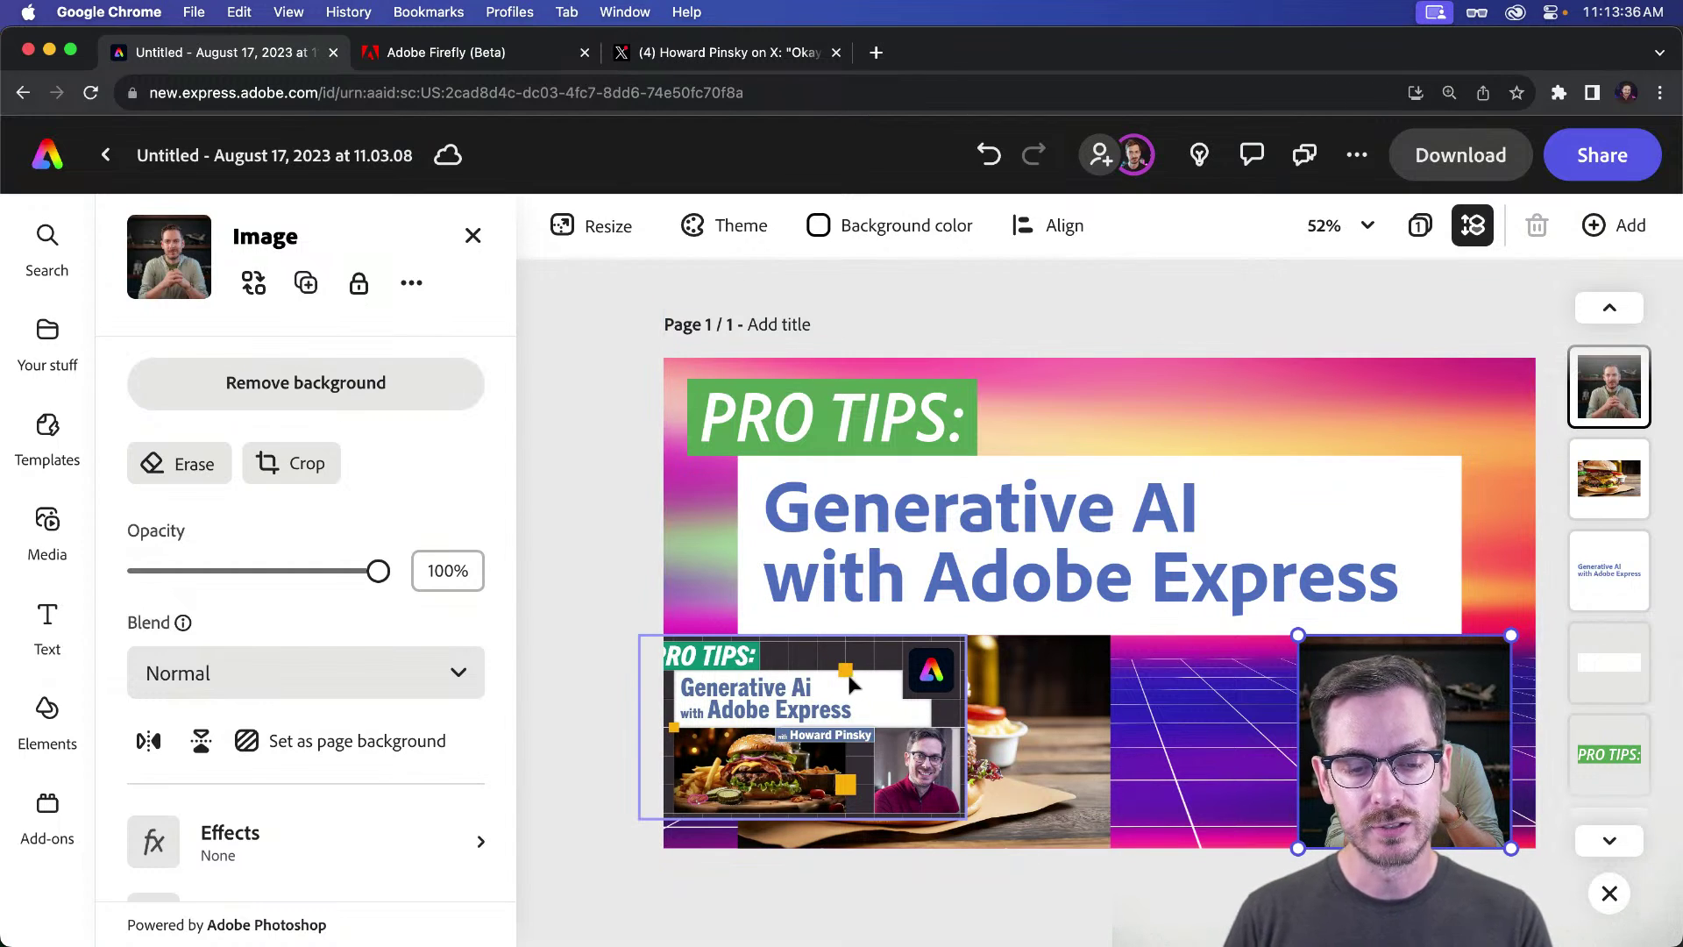
Step: Add a solid square shape, shrink it and place it over the white banner's top edge, right of centre
left_click(848, 757)
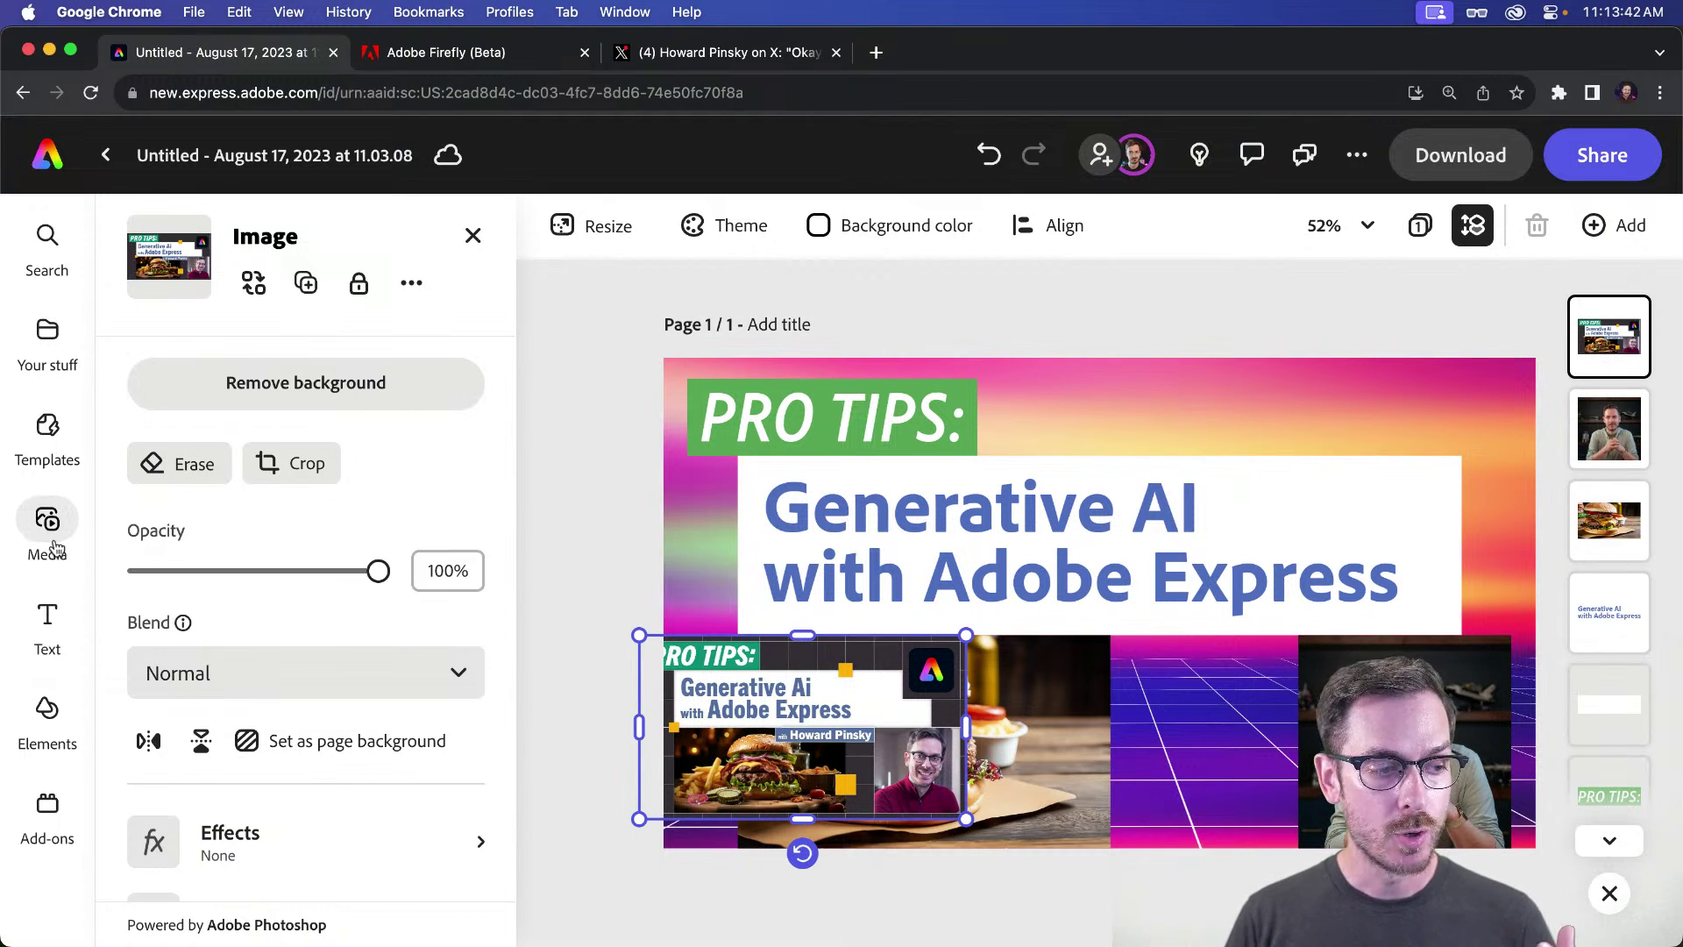
left_click(47, 708)
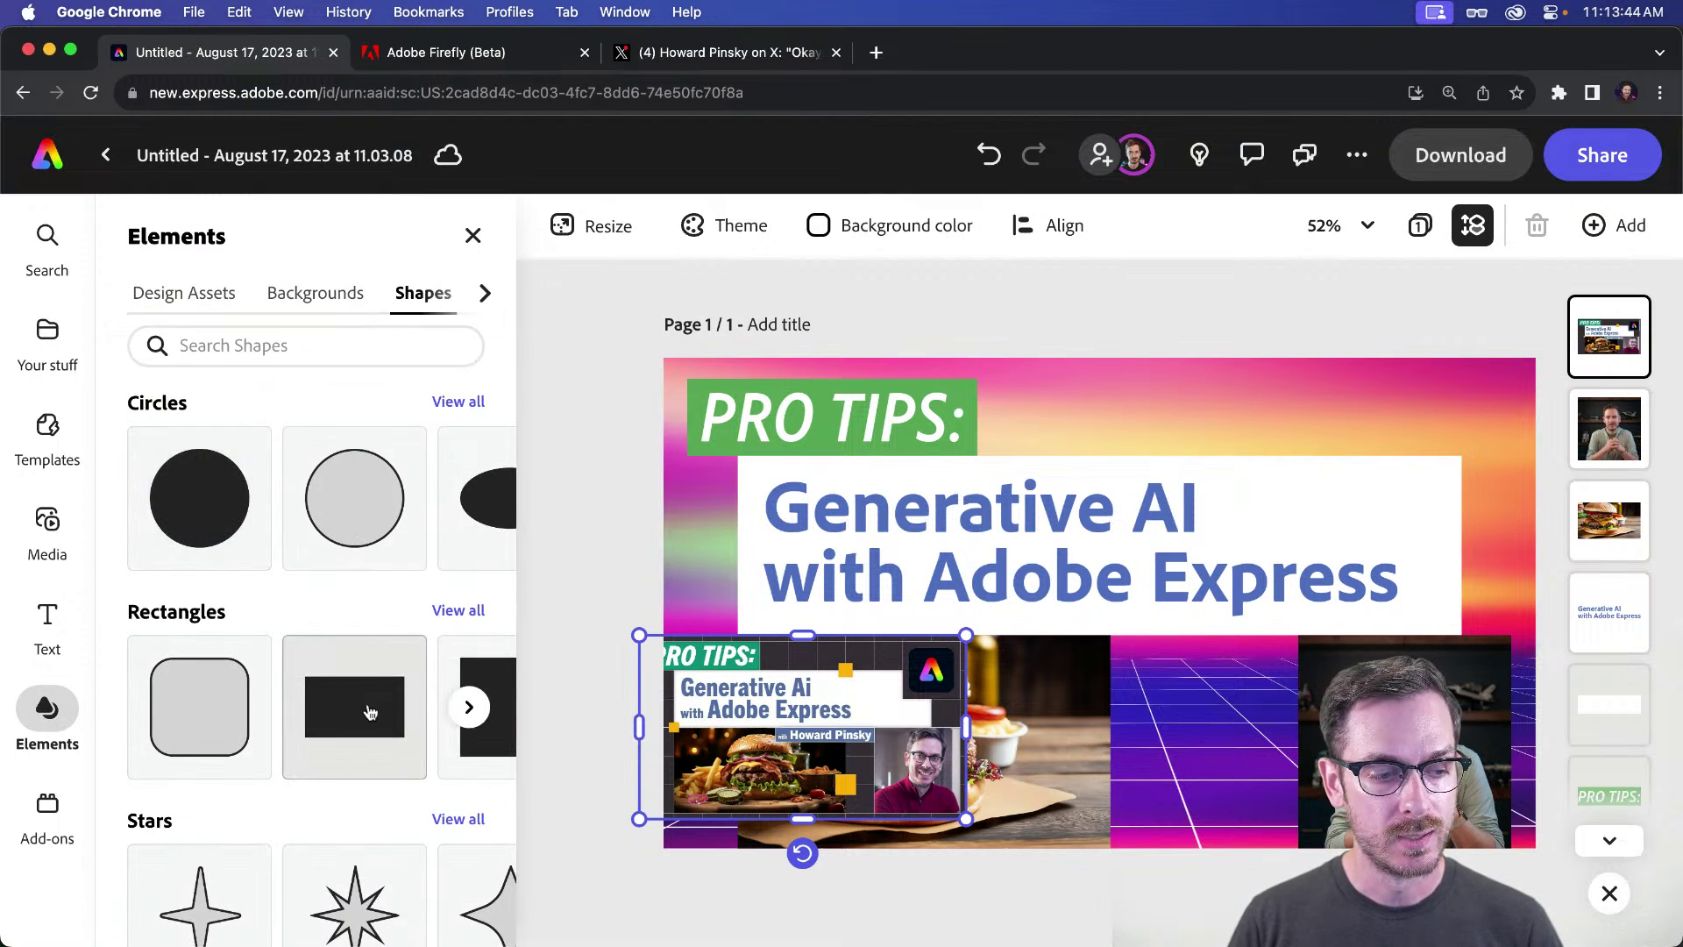
scroll(363, 706, "right", 3)
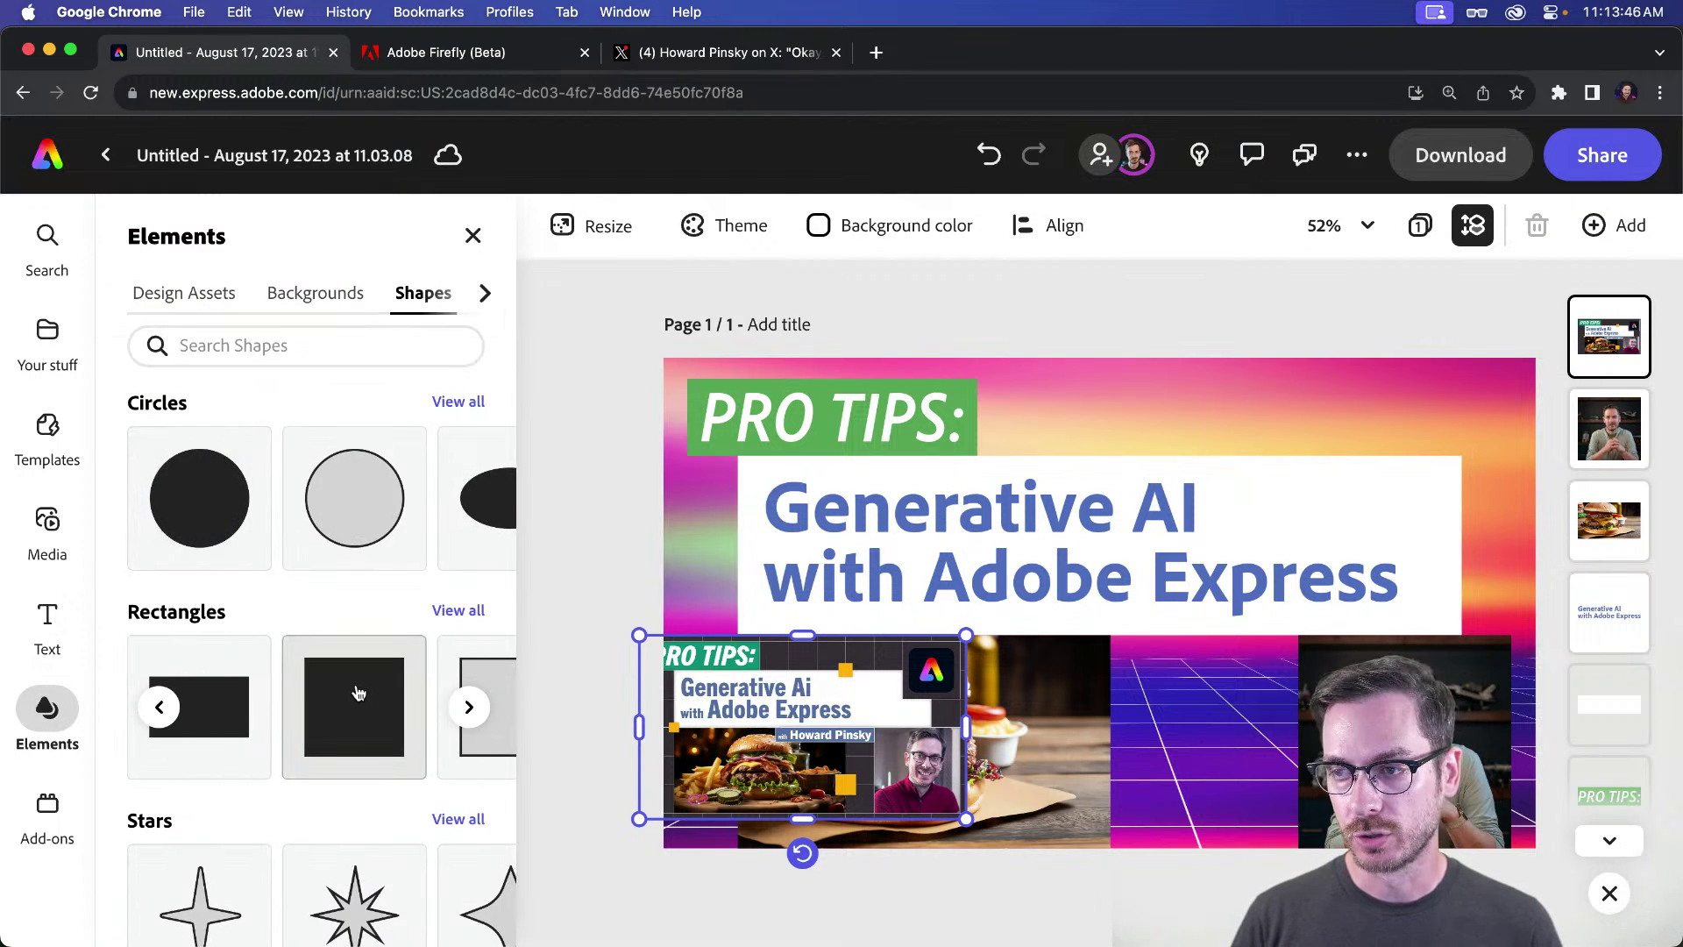
left_click_drag(359, 693, 1263, 443)
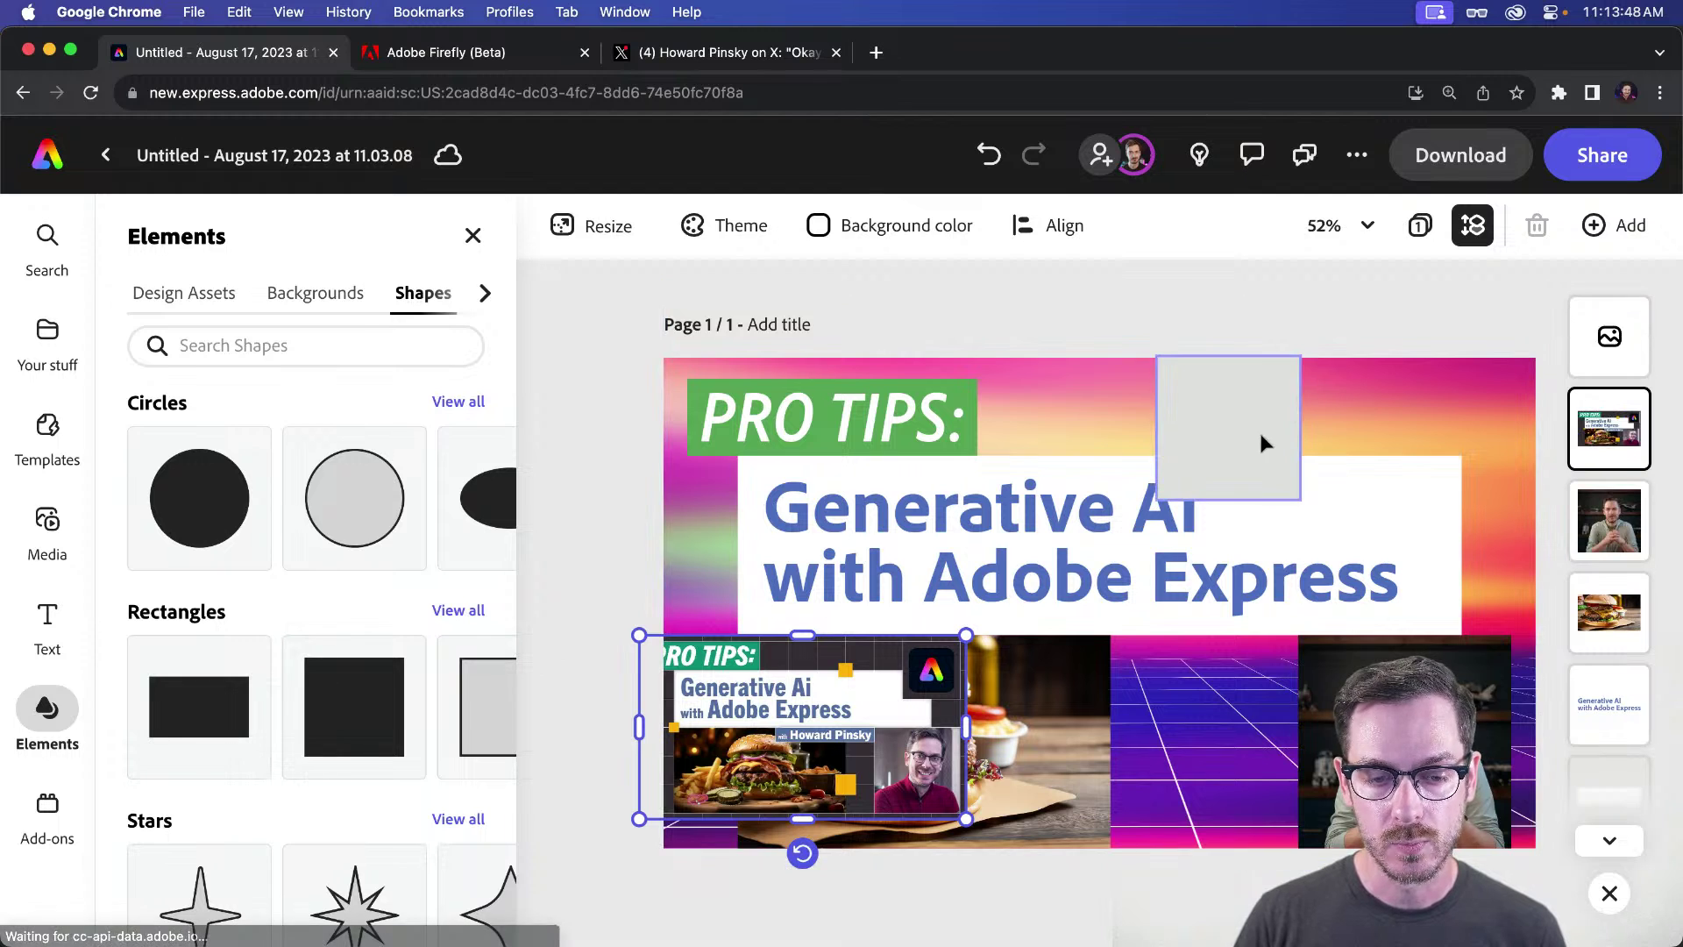
left_click_drag(1301, 356, 1257, 439)
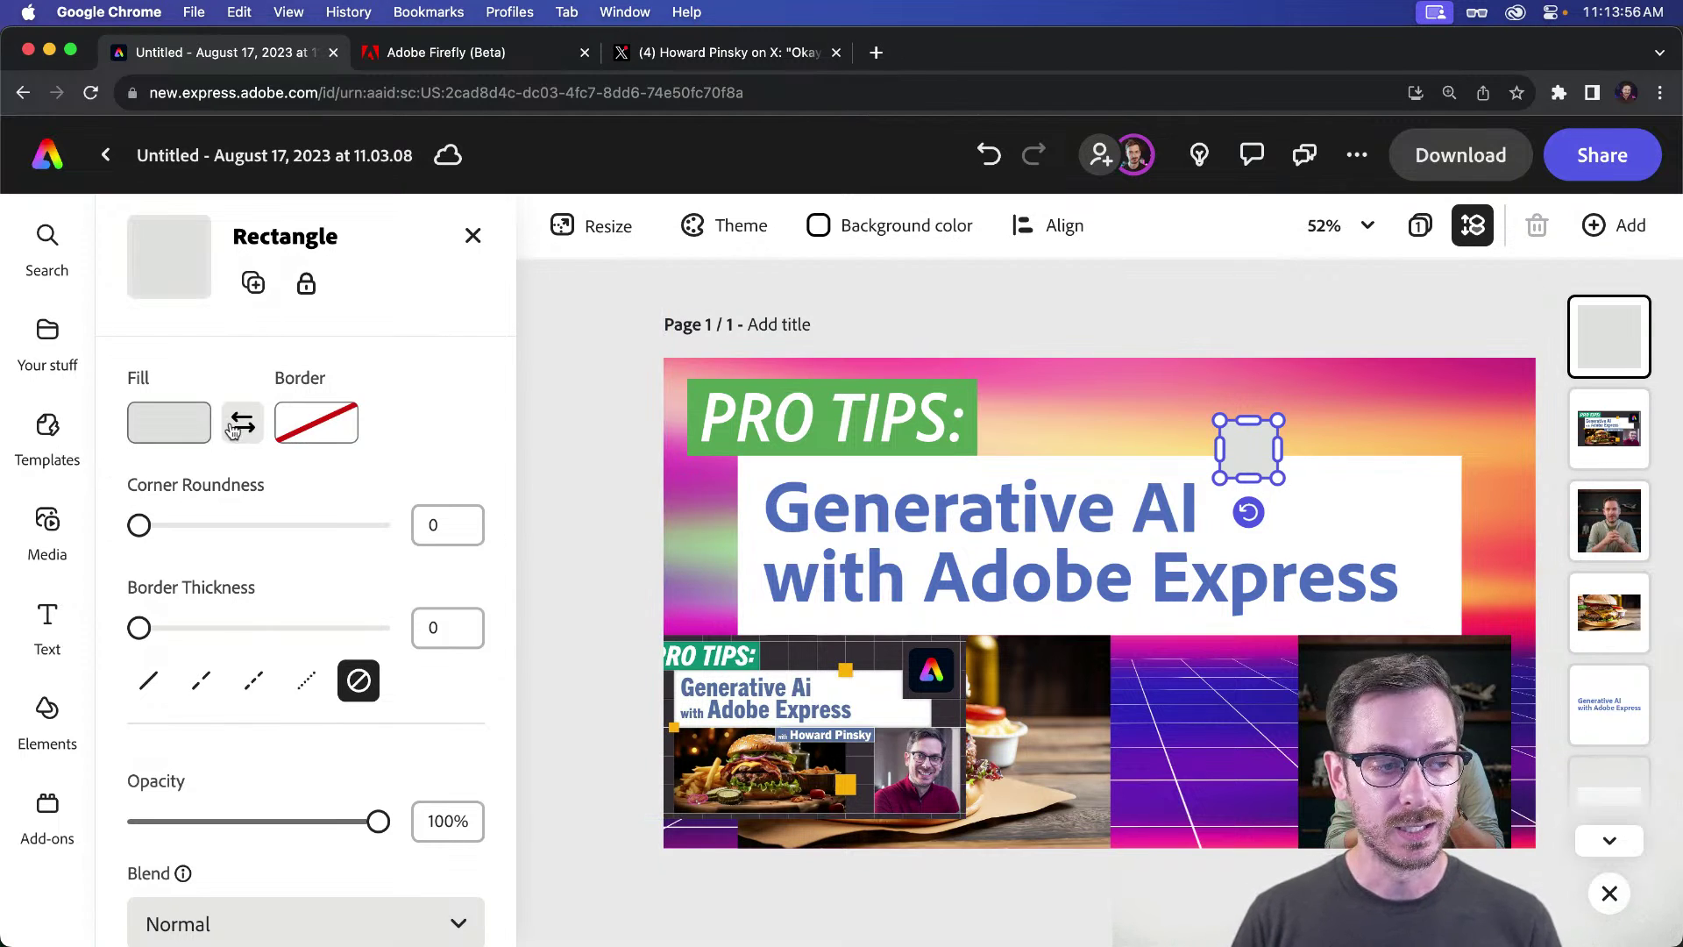
Step: Set the small square's fill to a custom bright blue
left_click(176, 427)
left_click(450, 230)
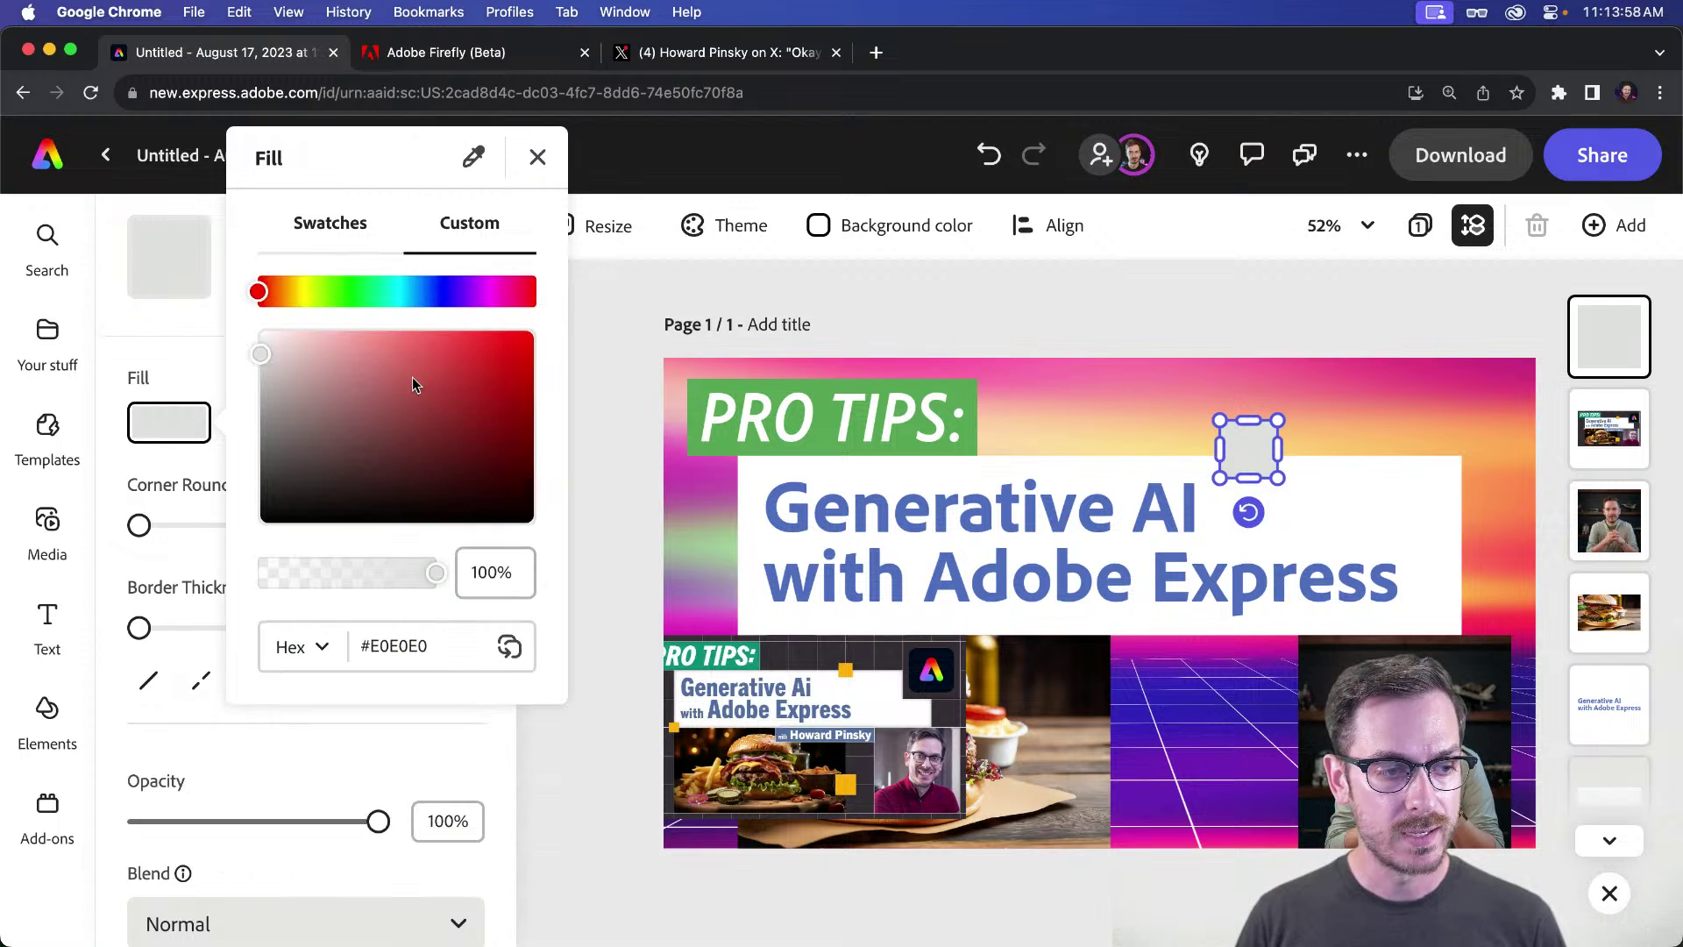
left_click_drag(263, 291, 301, 291)
left_click(485, 342)
left_click_drag(485, 342, 417, 290)
left_click(1254, 442)
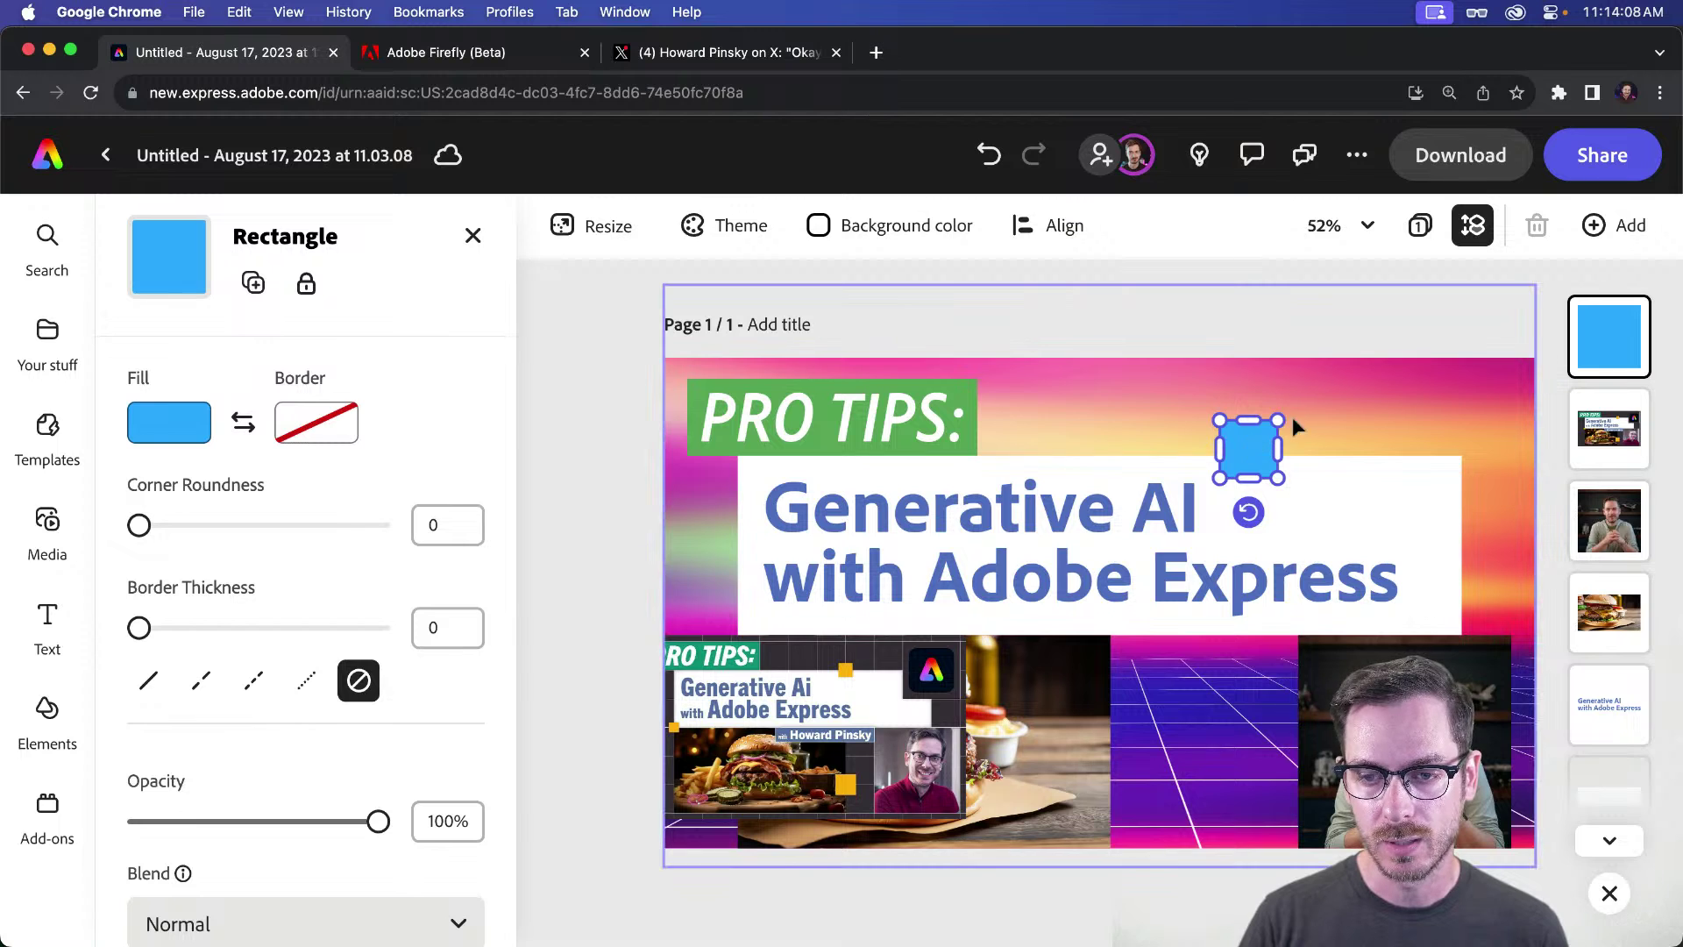
Step: Place a copy of the blue square at the burger photo's lower-right edge and delete the reference thumbnail
left_click_drag(1277, 421, 1127, 790)
left_click(811, 710)
key("Delete")
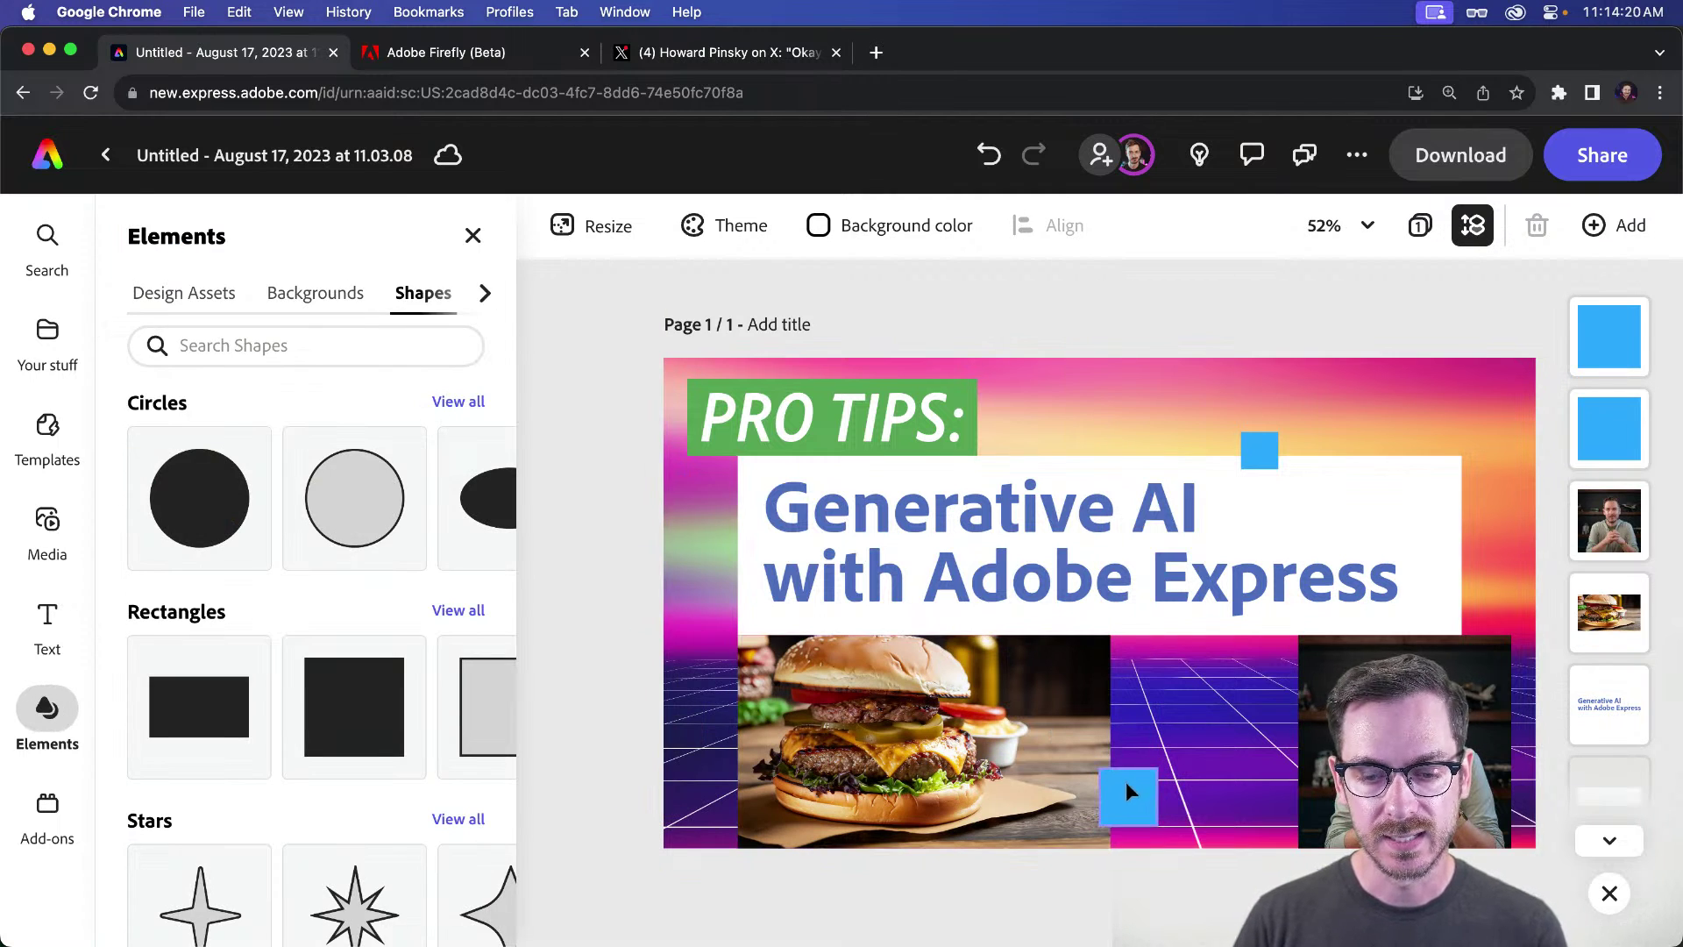
Step: Shrink the lower blue square slightly and place another smaller copy on the white banner's lower-left corner
left_click(1125, 792)
left_click_drag(1151, 817, 733, 632)
left_click(1208, 265)
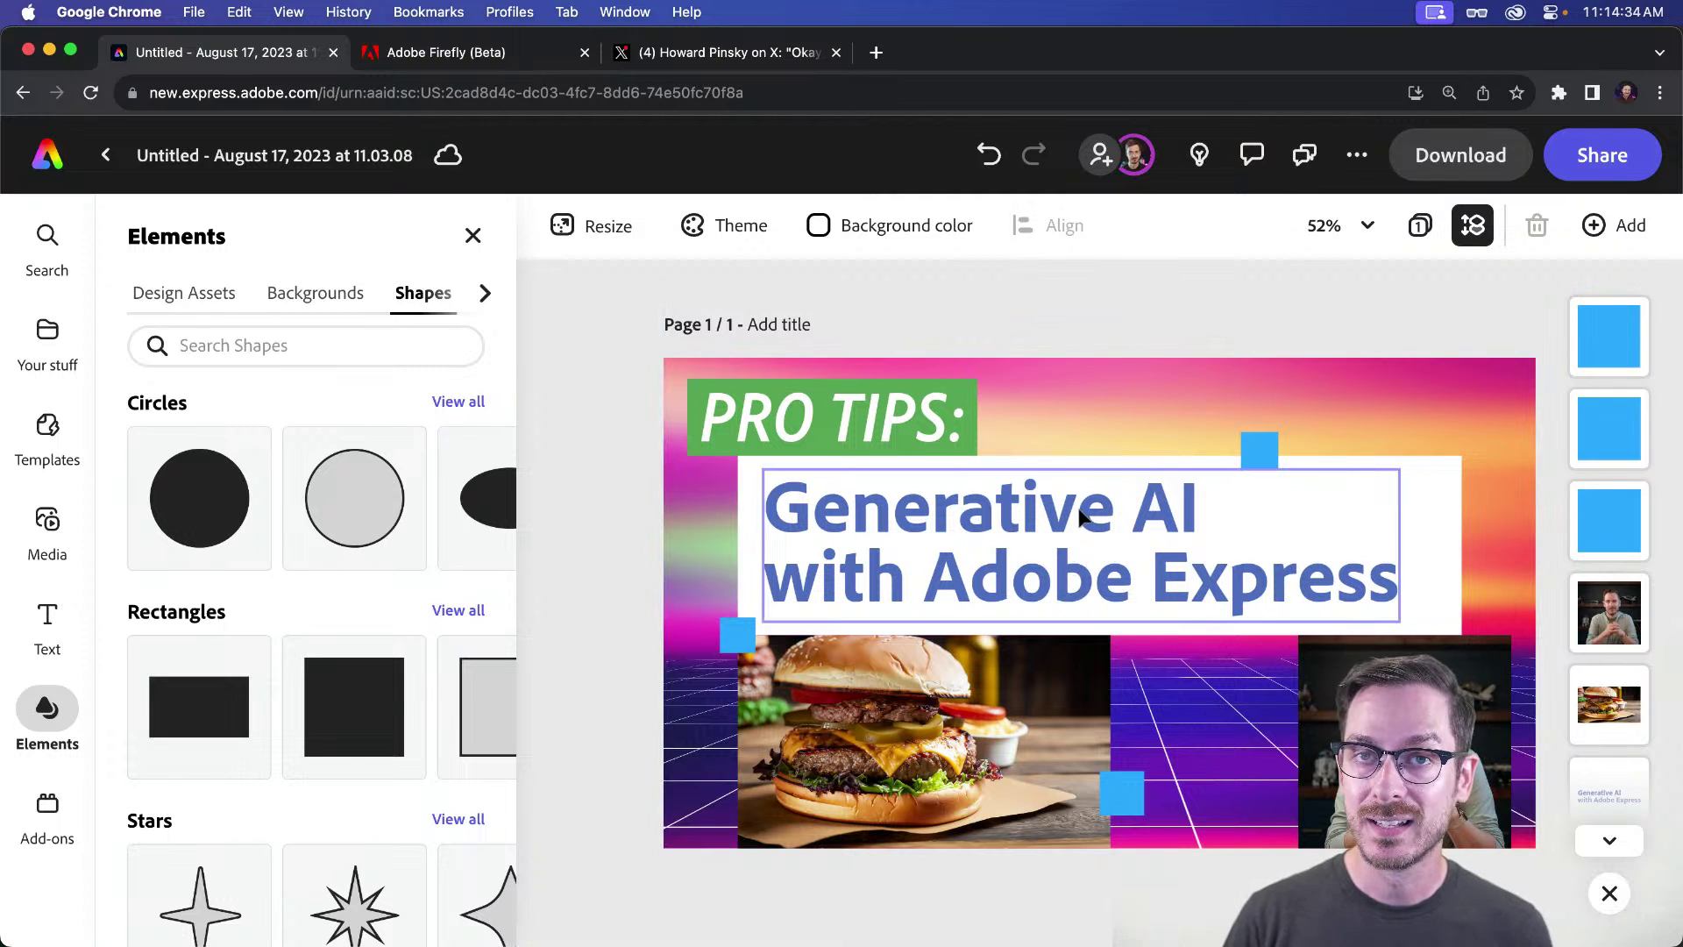
Step: Try replacing the sunset background image with a dark blue grid photo found by searching the stock photos for "blue grid"
left_click(933, 414)
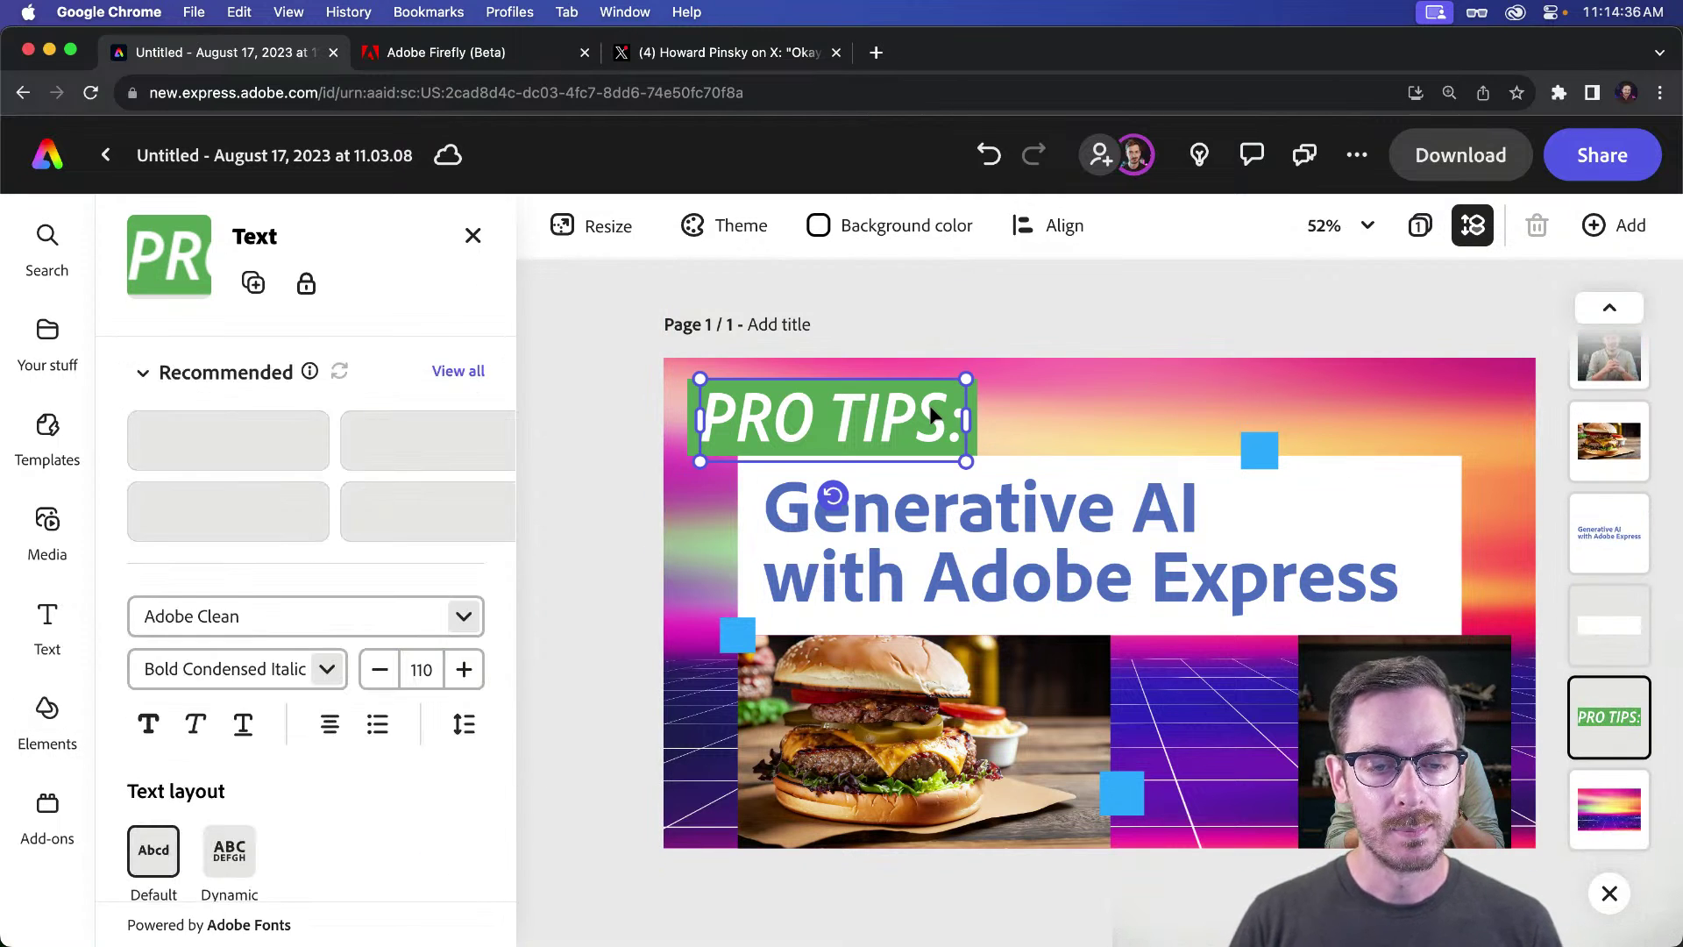
left_click(1151, 418)
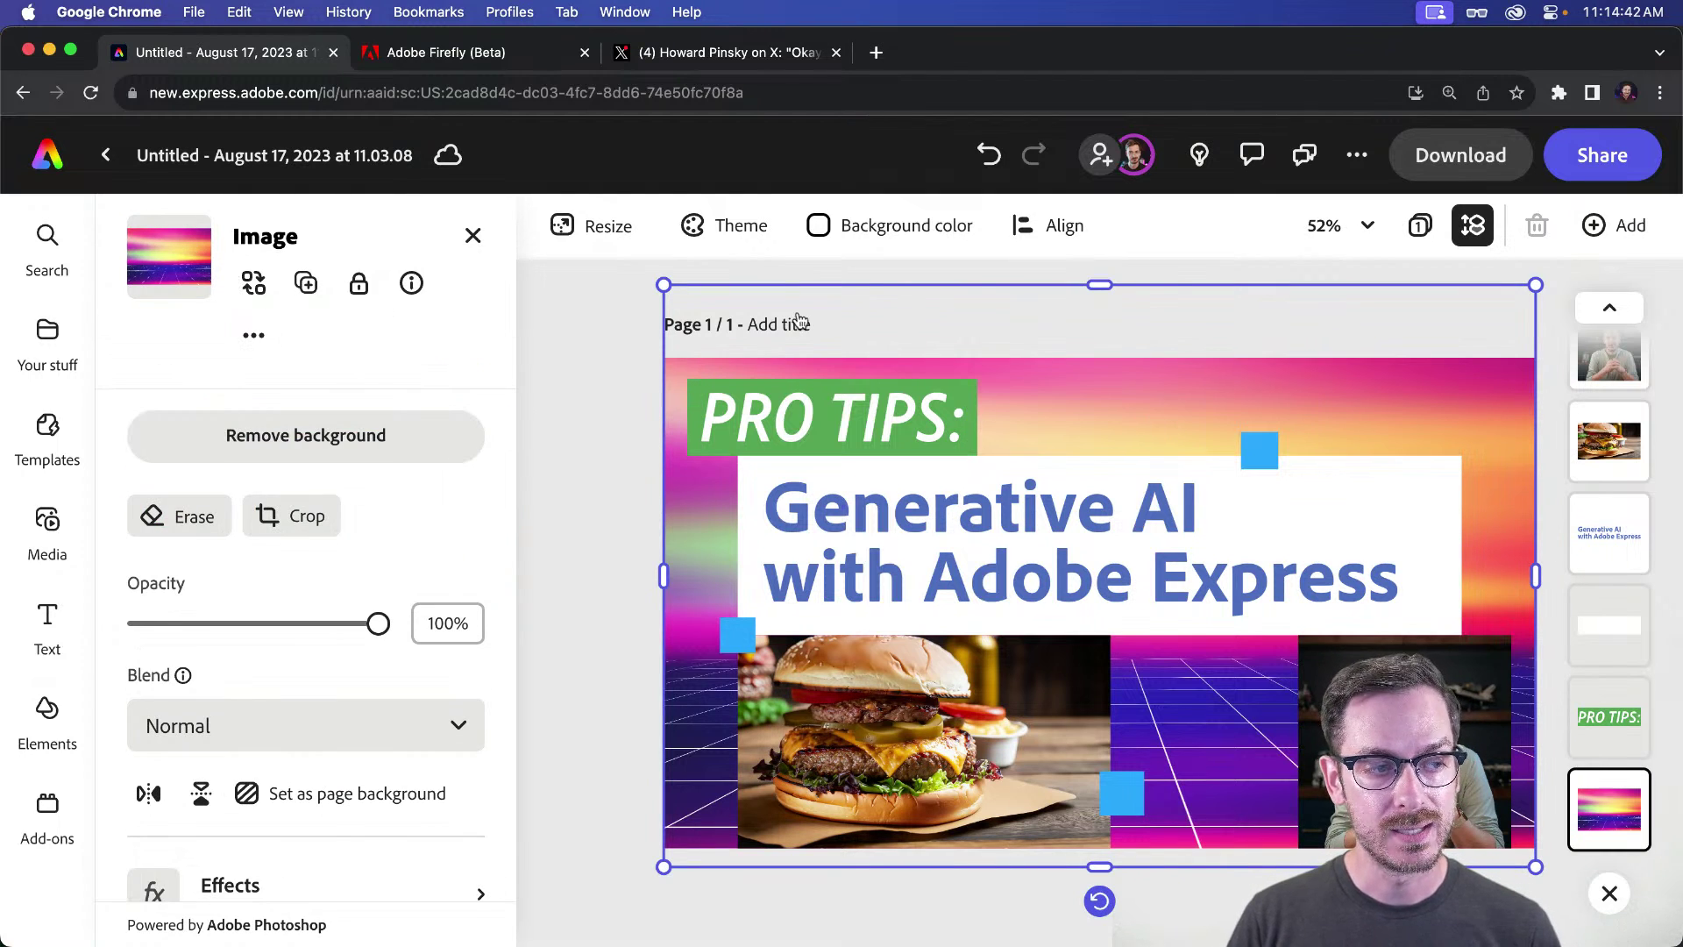
left_click(253, 282)
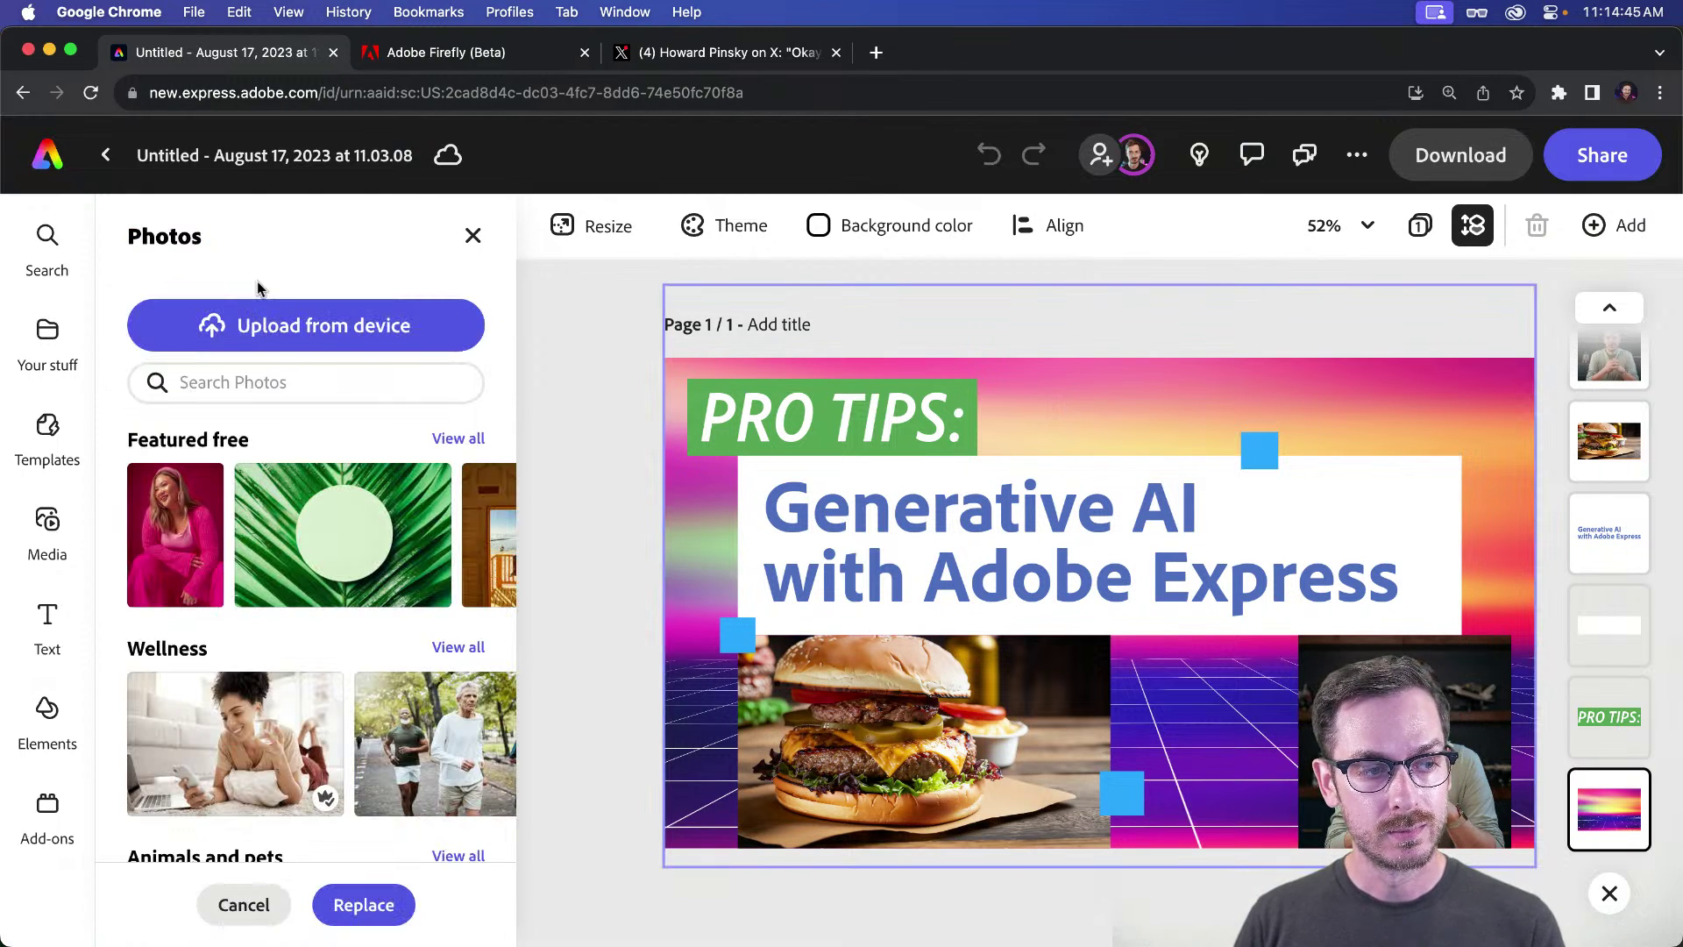
left_click(308, 392)
type("blue ")
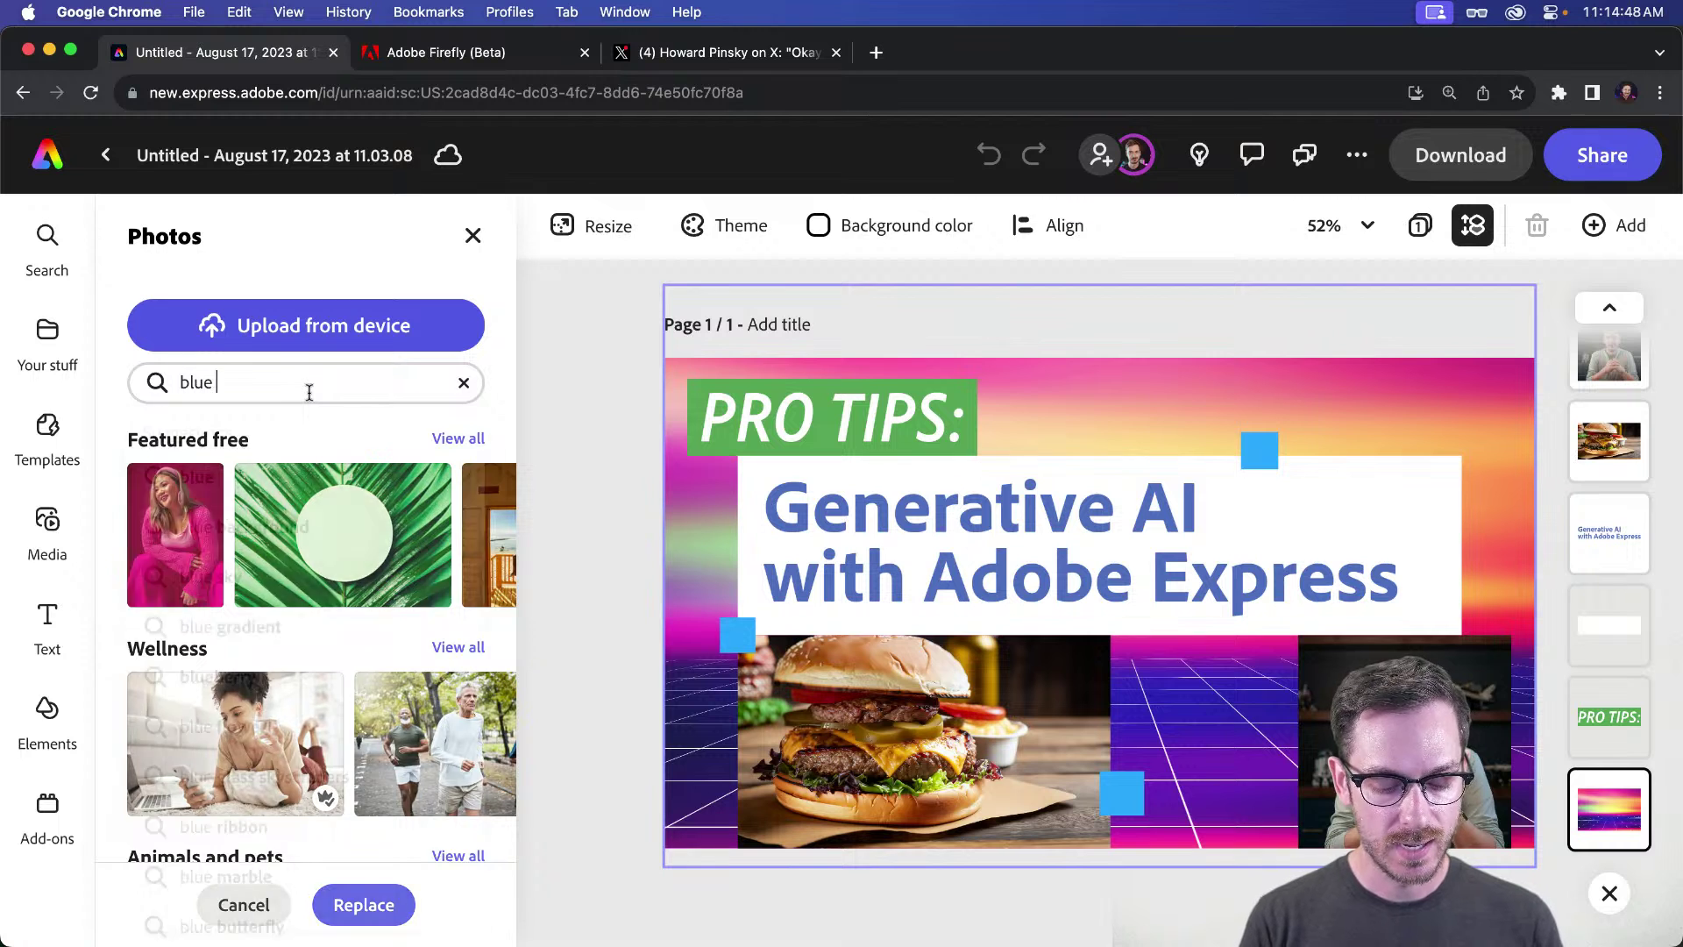
type("grid")
key("Return")
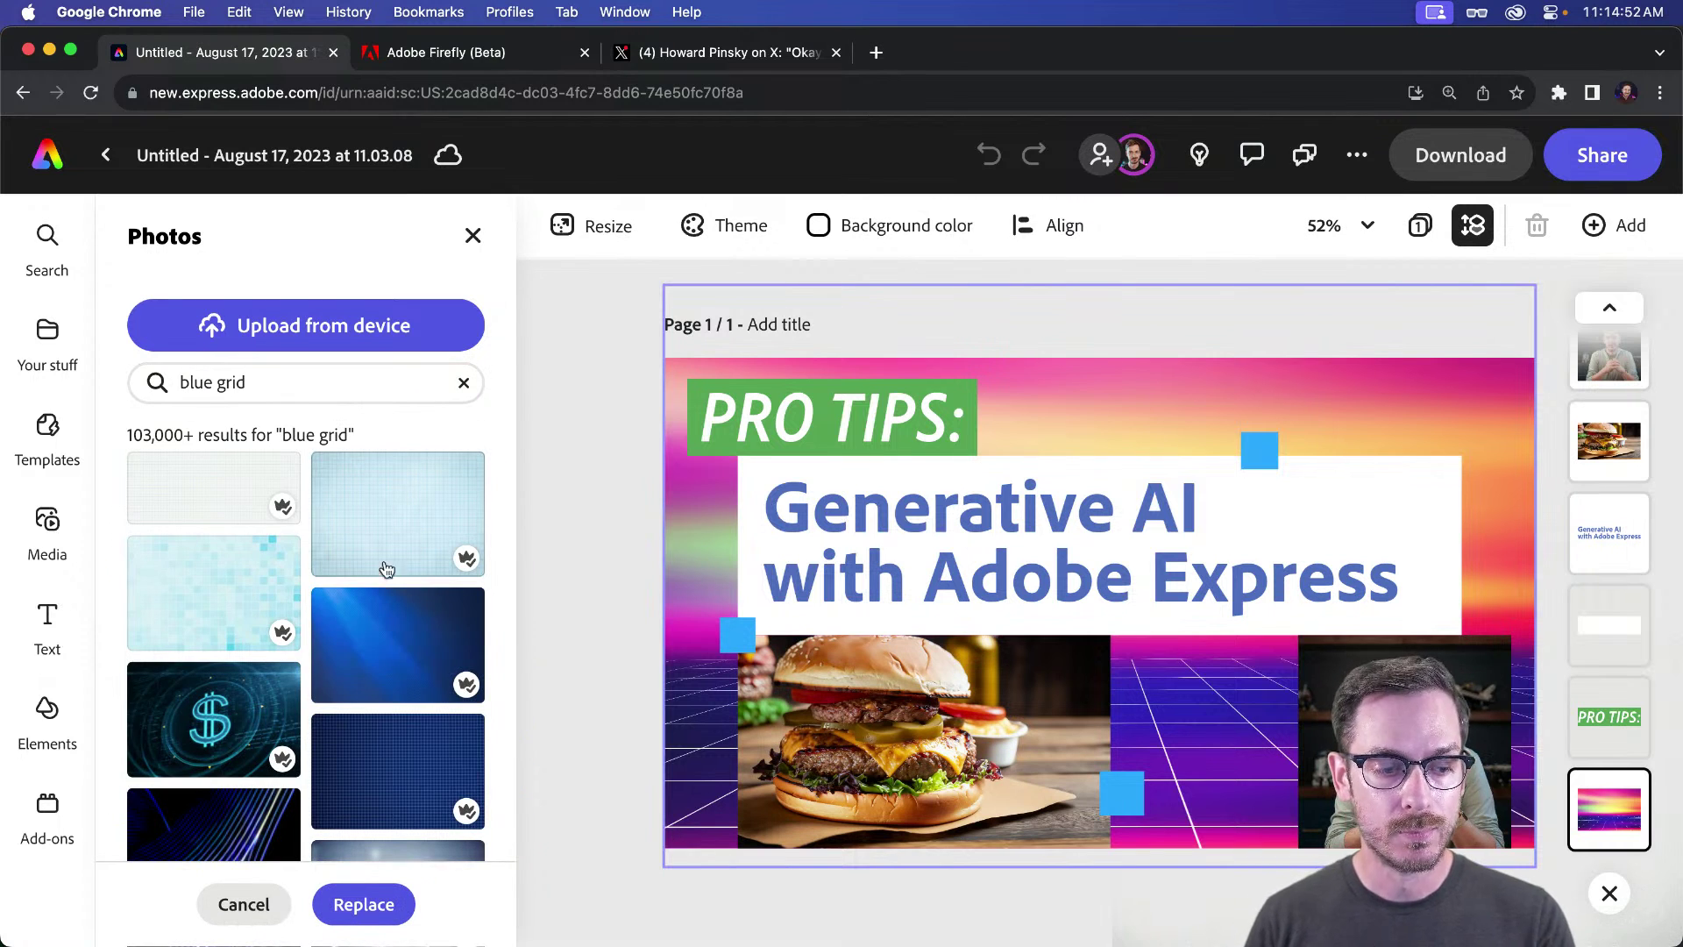
scroll(379, 578, "down", 8)
scroll(379, 581, "down", 10)
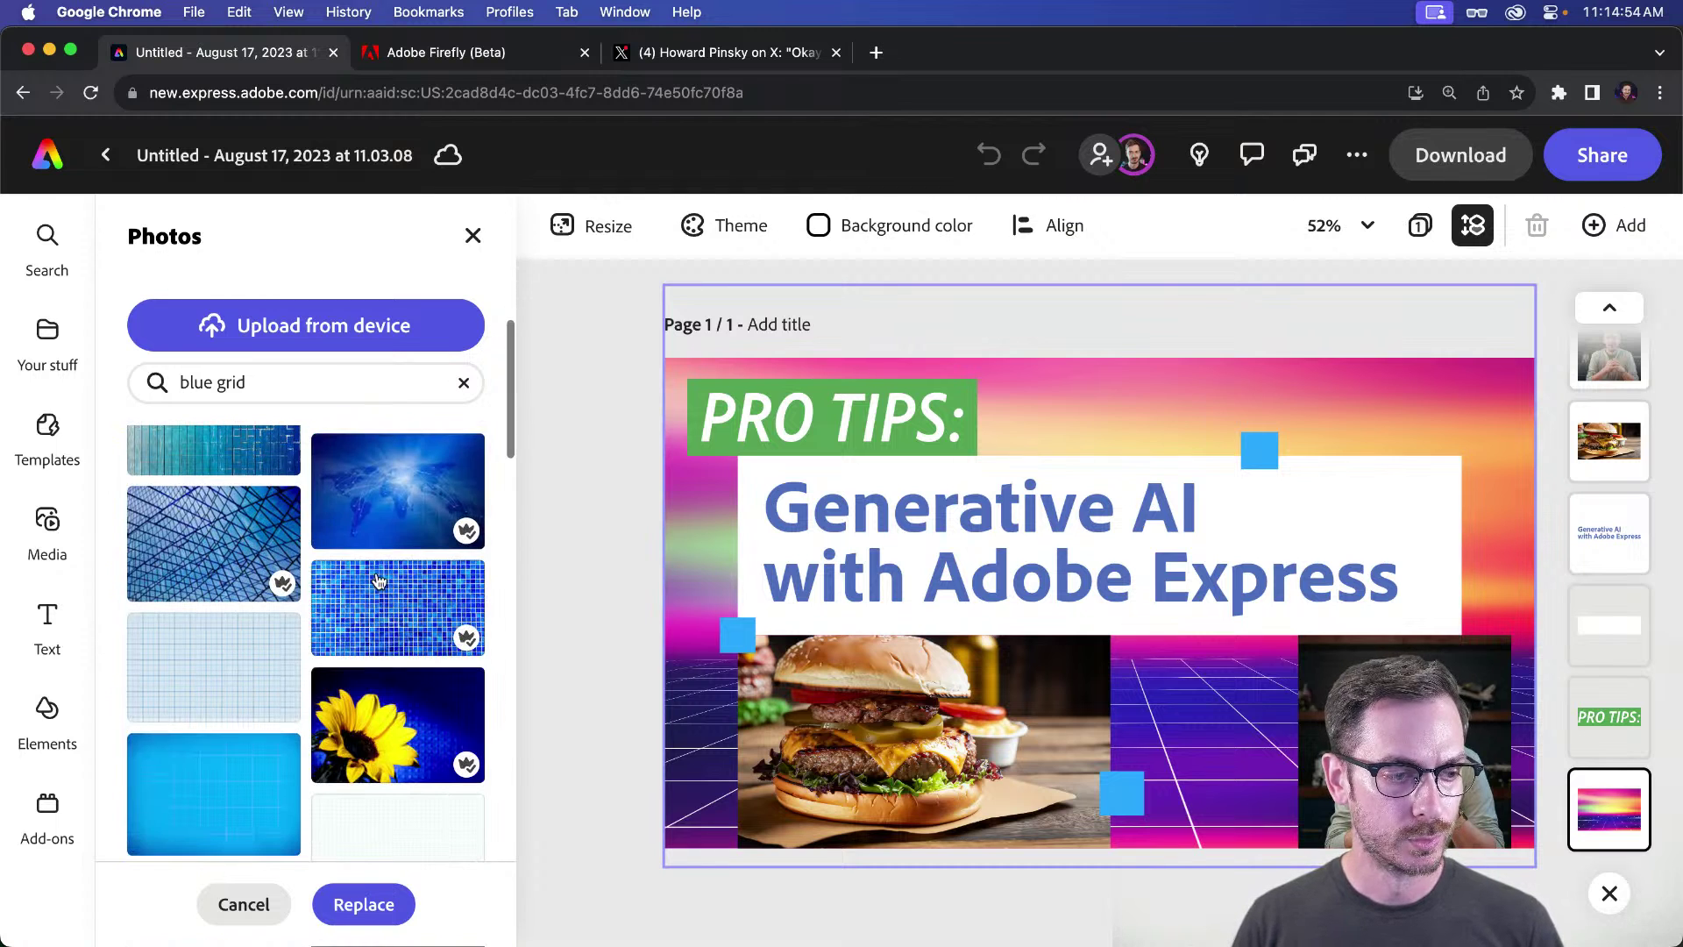
left_click(401, 760)
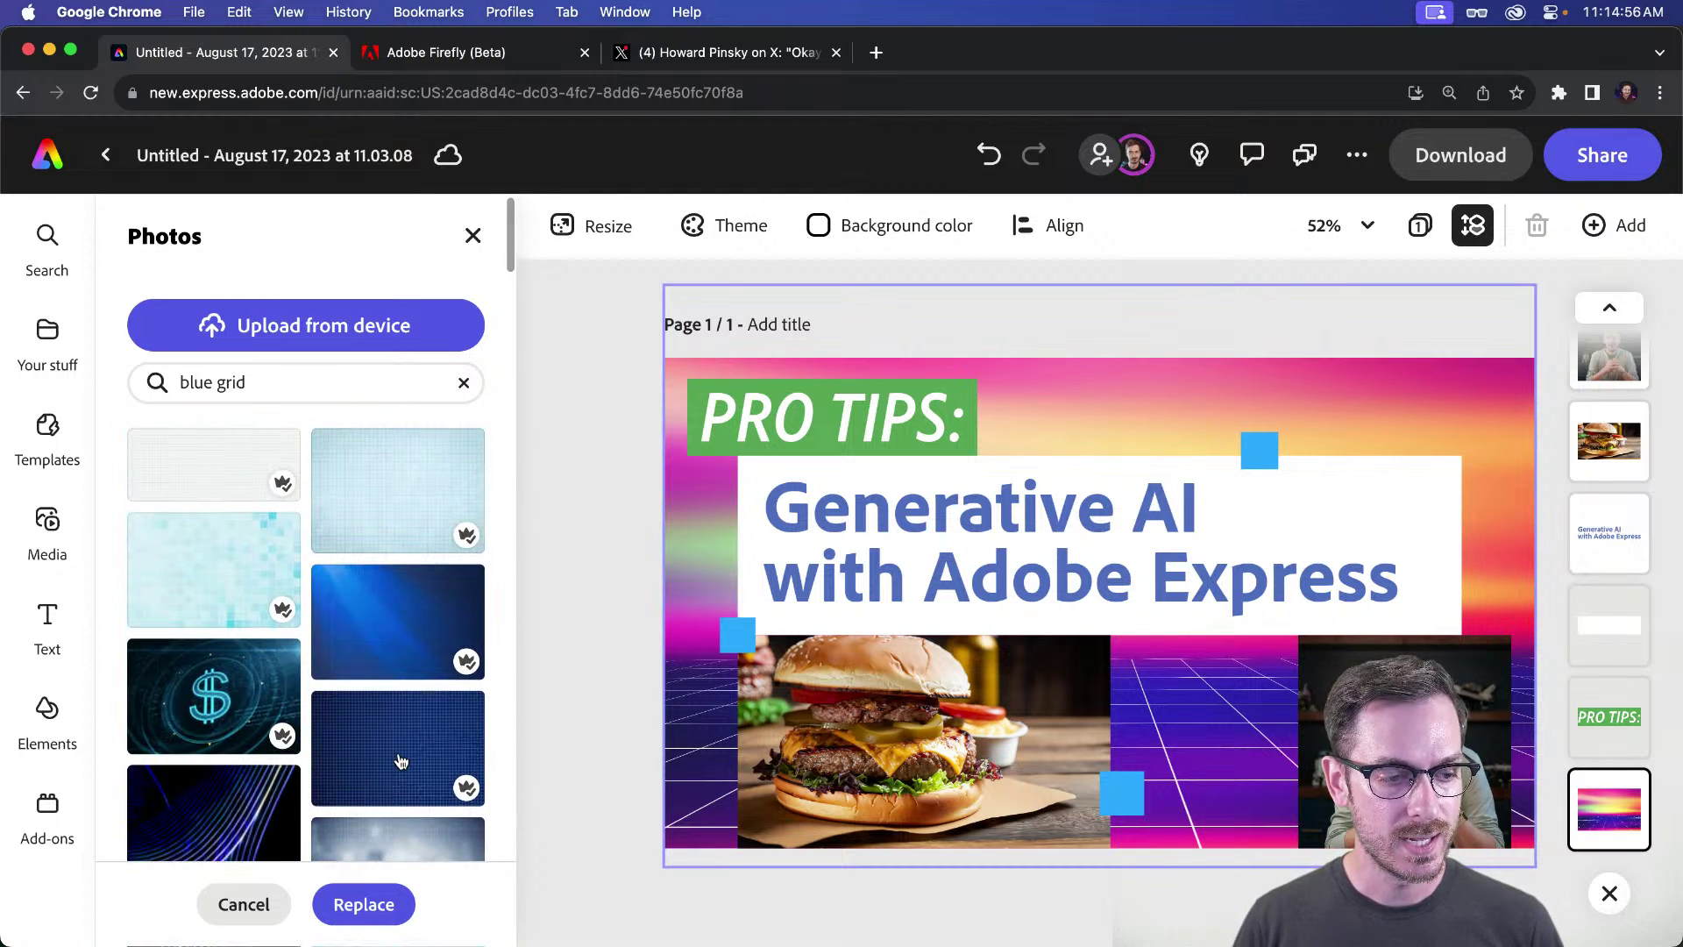
Step: Try the light blue graph-paper photo as the background and browse further grid photos
scroll(360, 682, "down", 10)
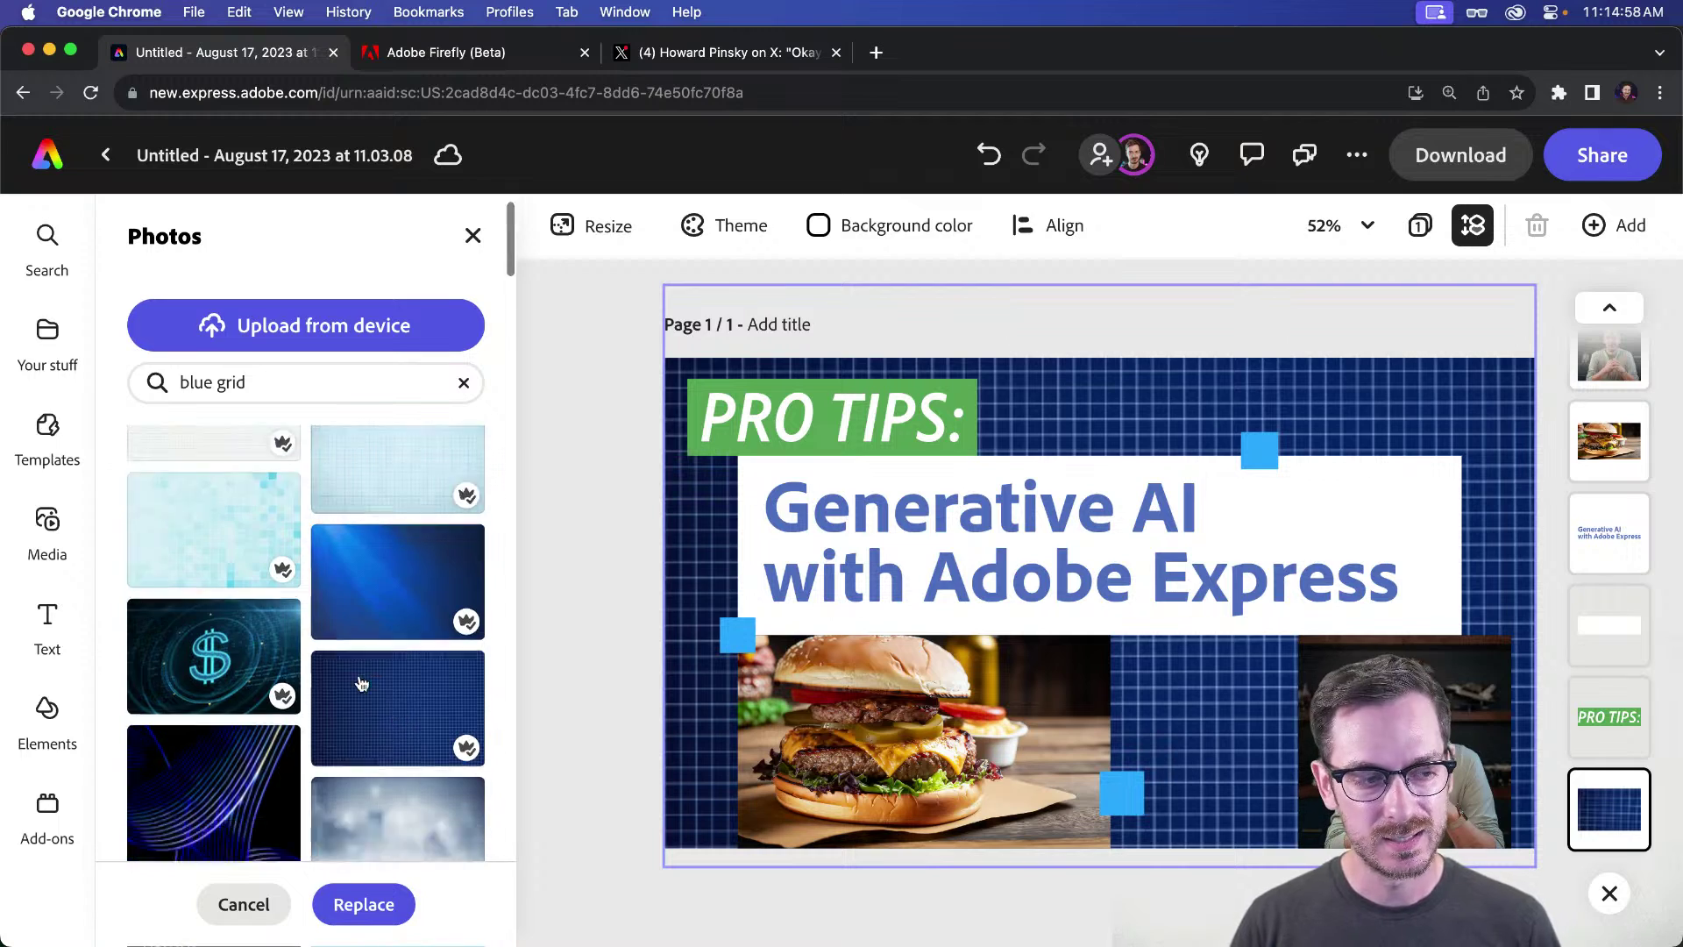
scroll(361, 684, "up", 3)
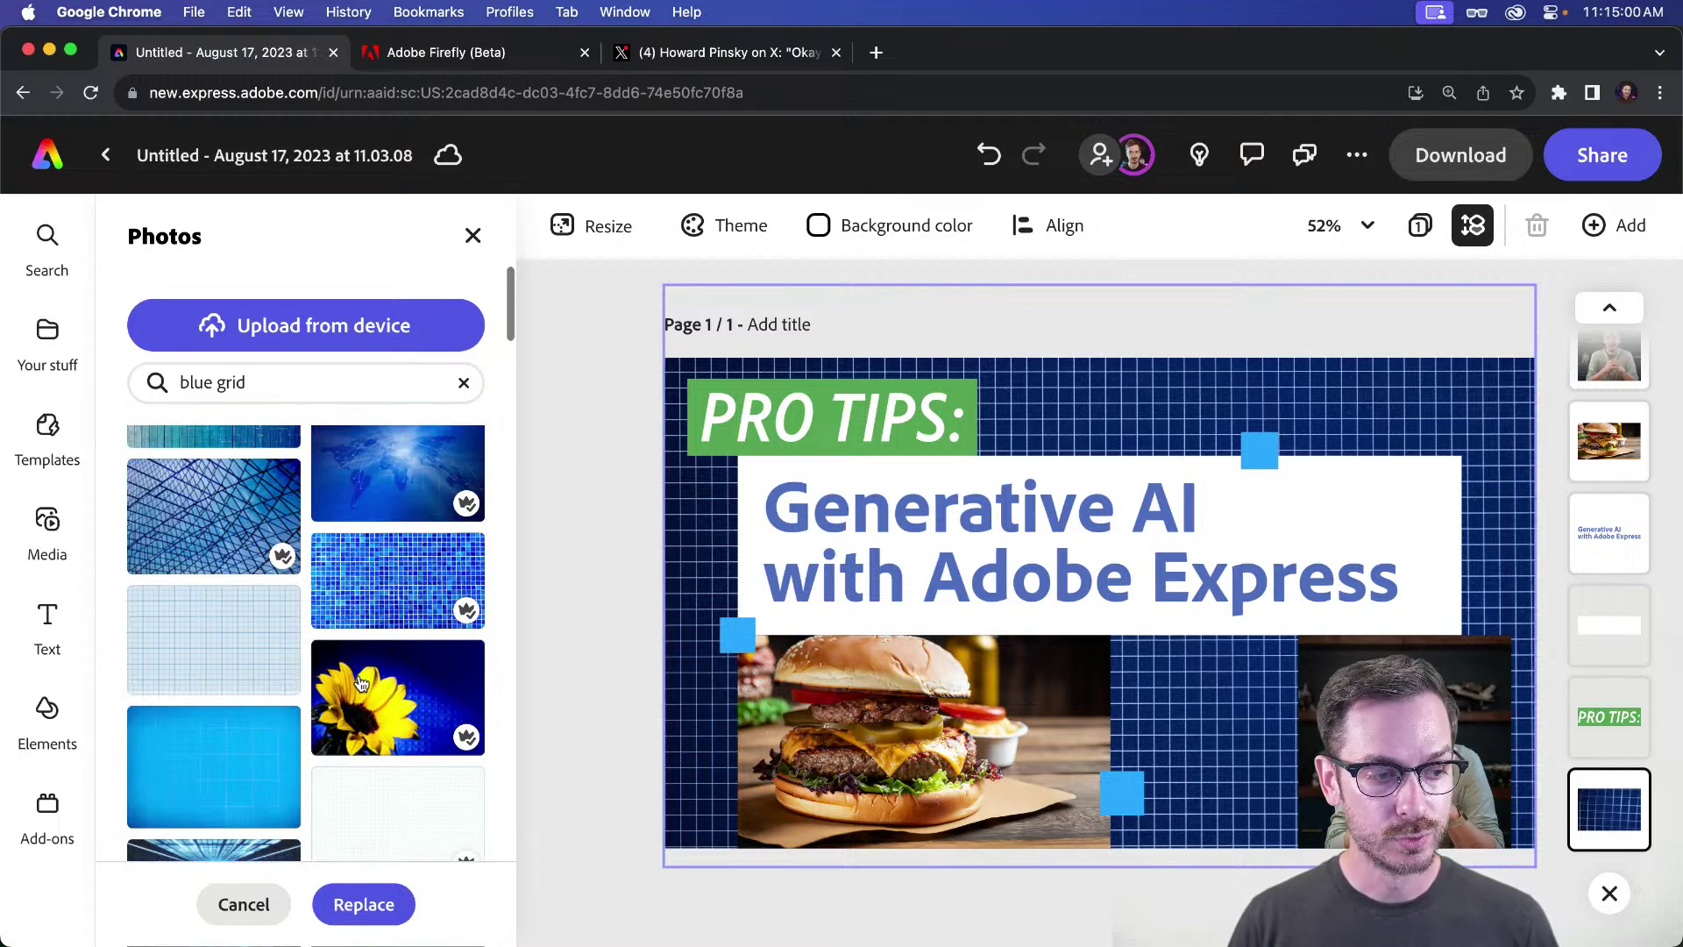
left_click(227, 633)
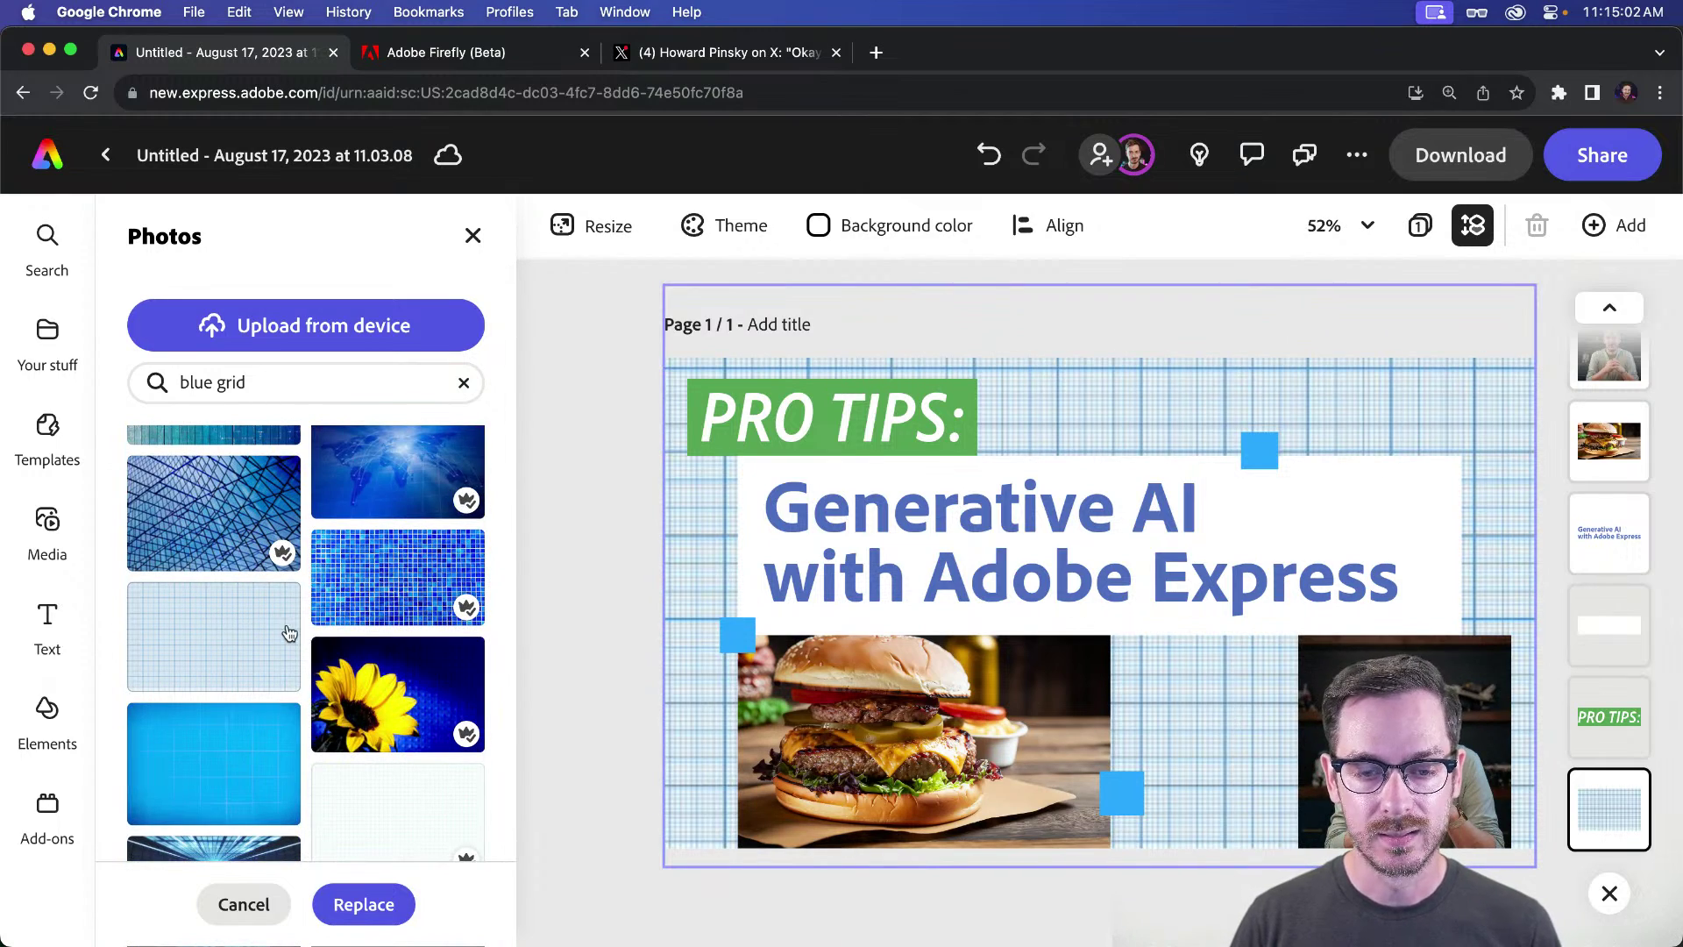
scroll(281, 633, "down", 10)
scroll(289, 633, "down", 10)
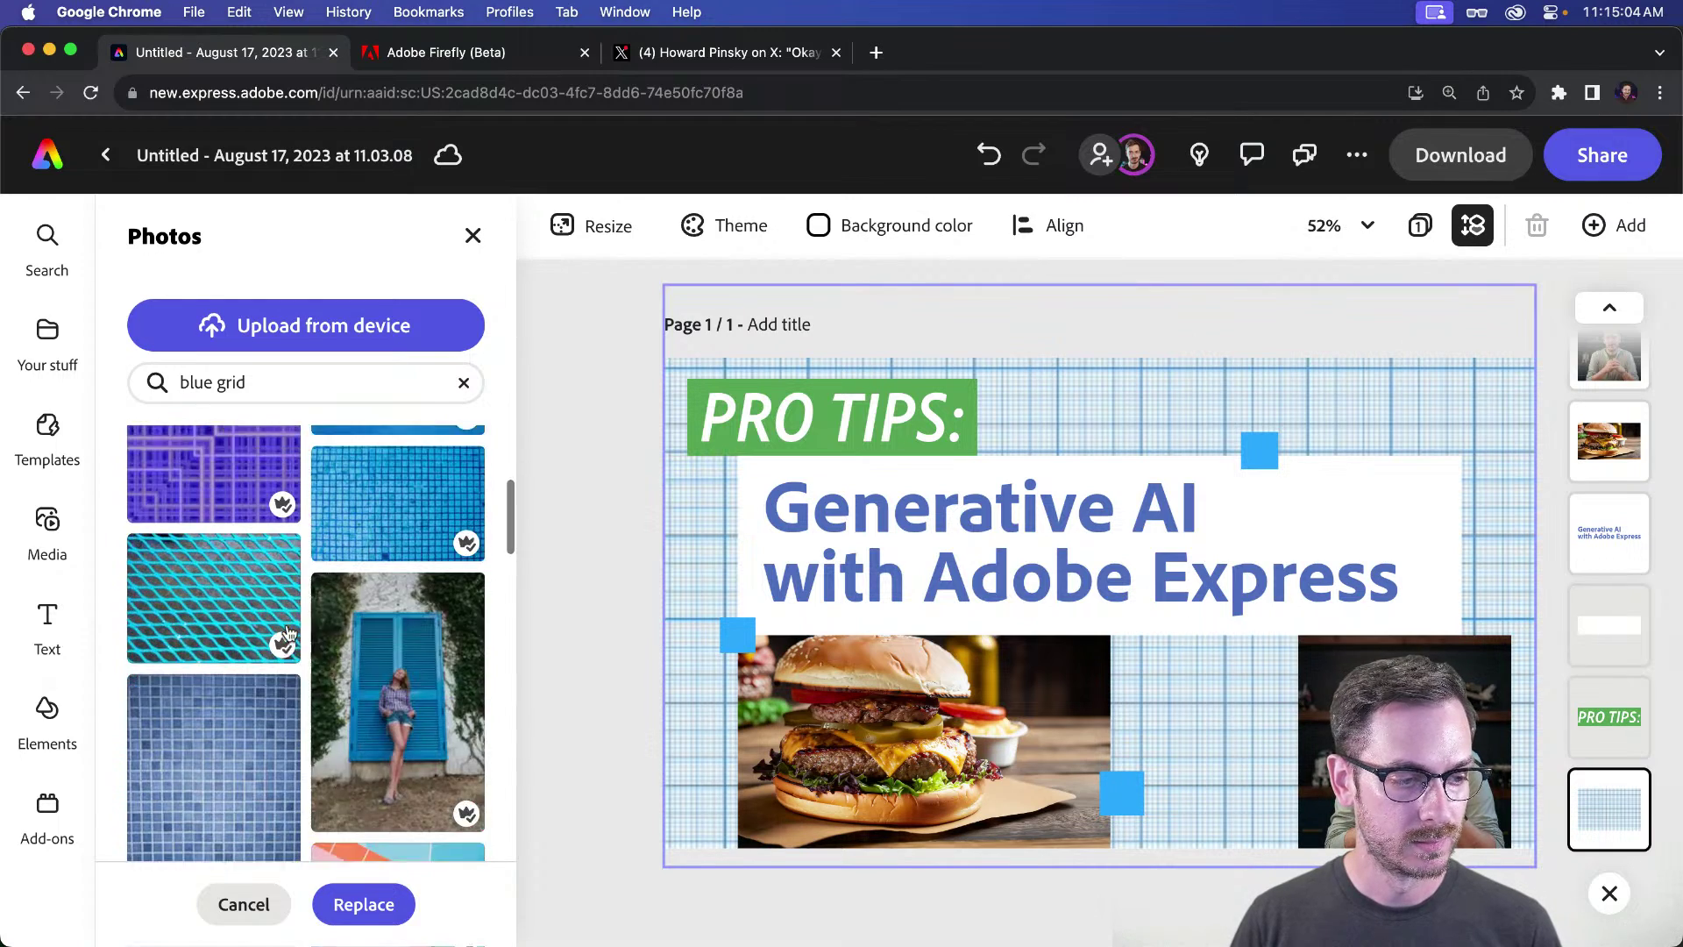
scroll(289, 632, "down", 3)
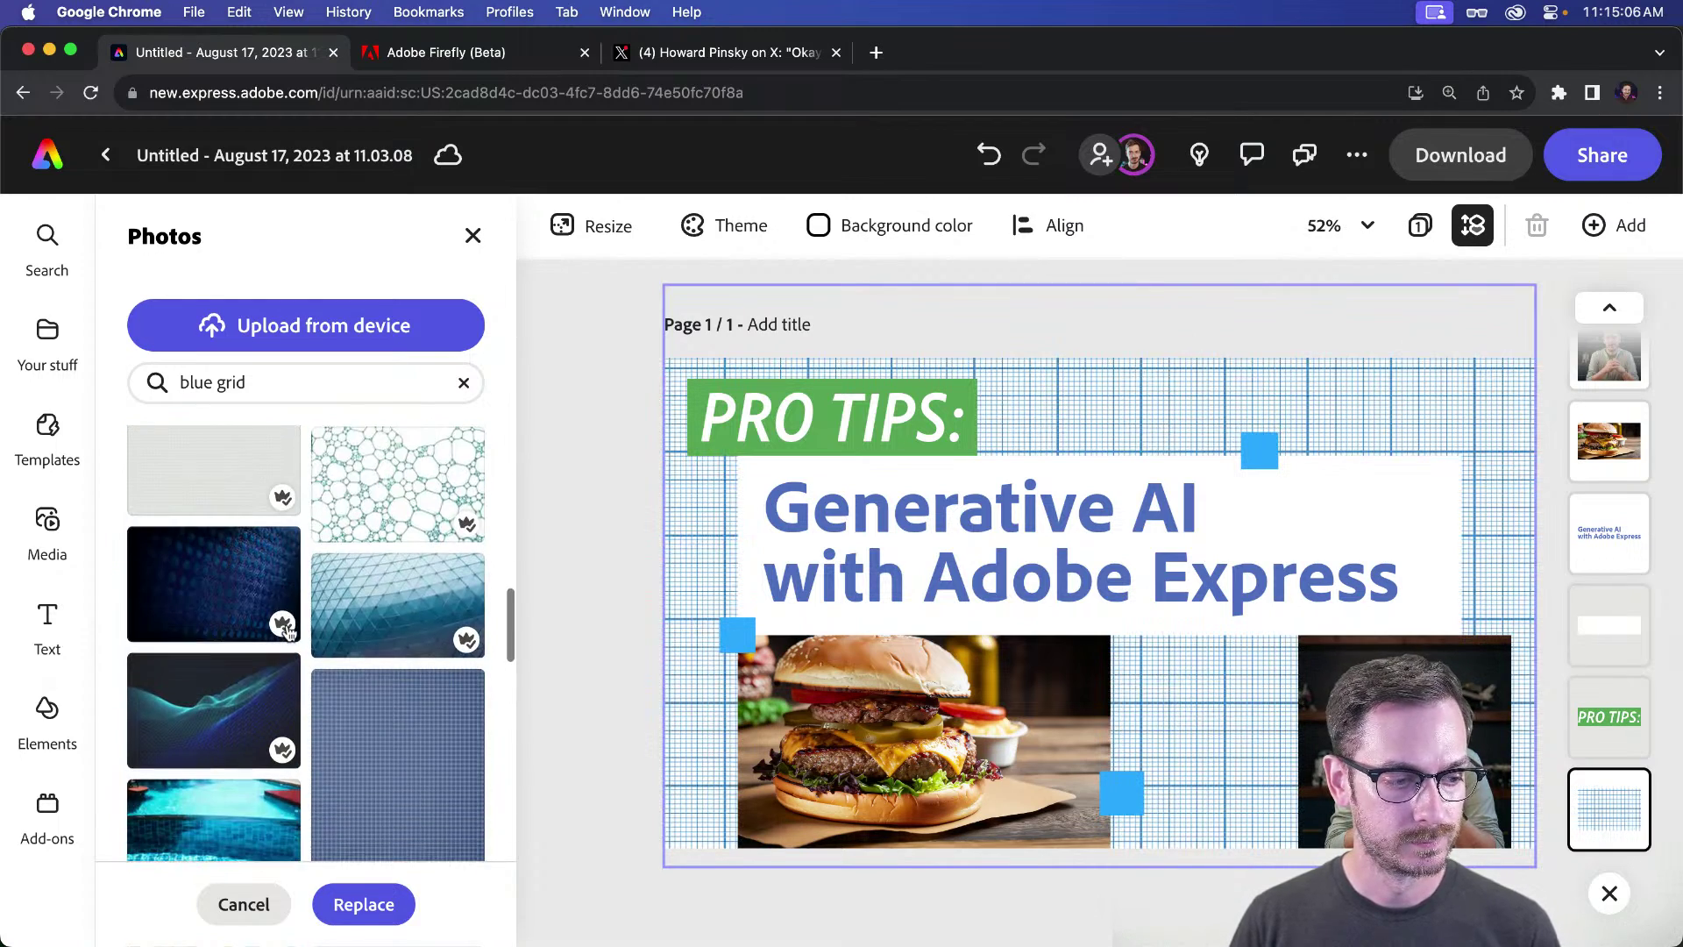
Step: Undo both background replacements and deselect the background image
key("super+z")
key("super+z")
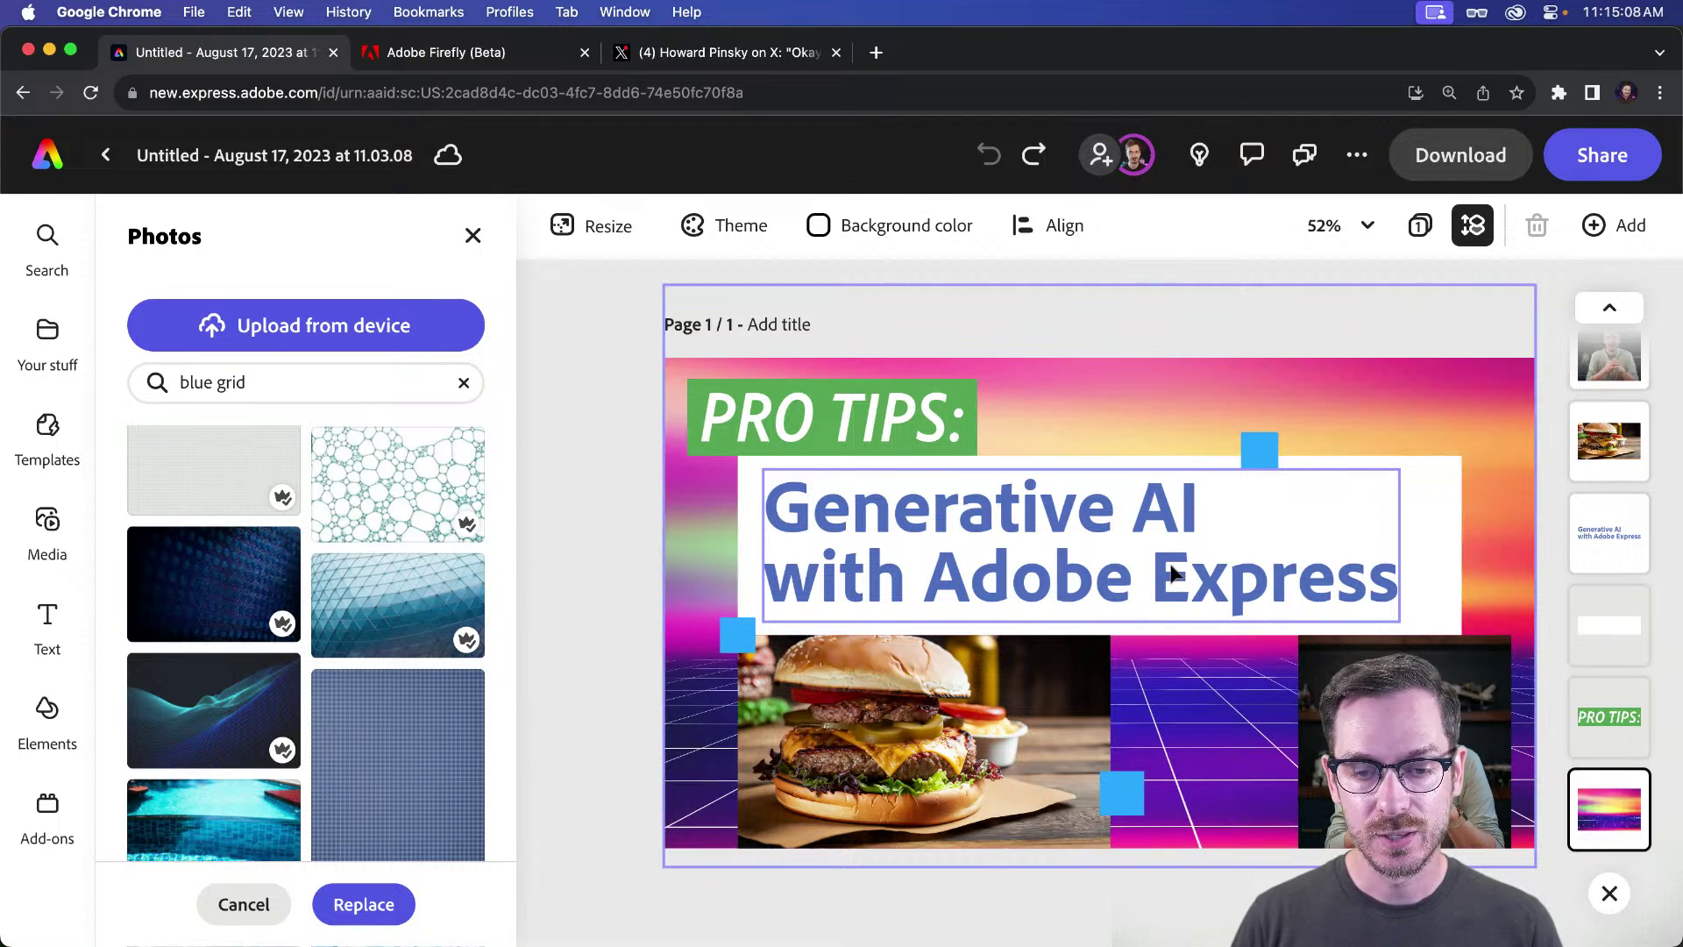
left_click(1156, 304)
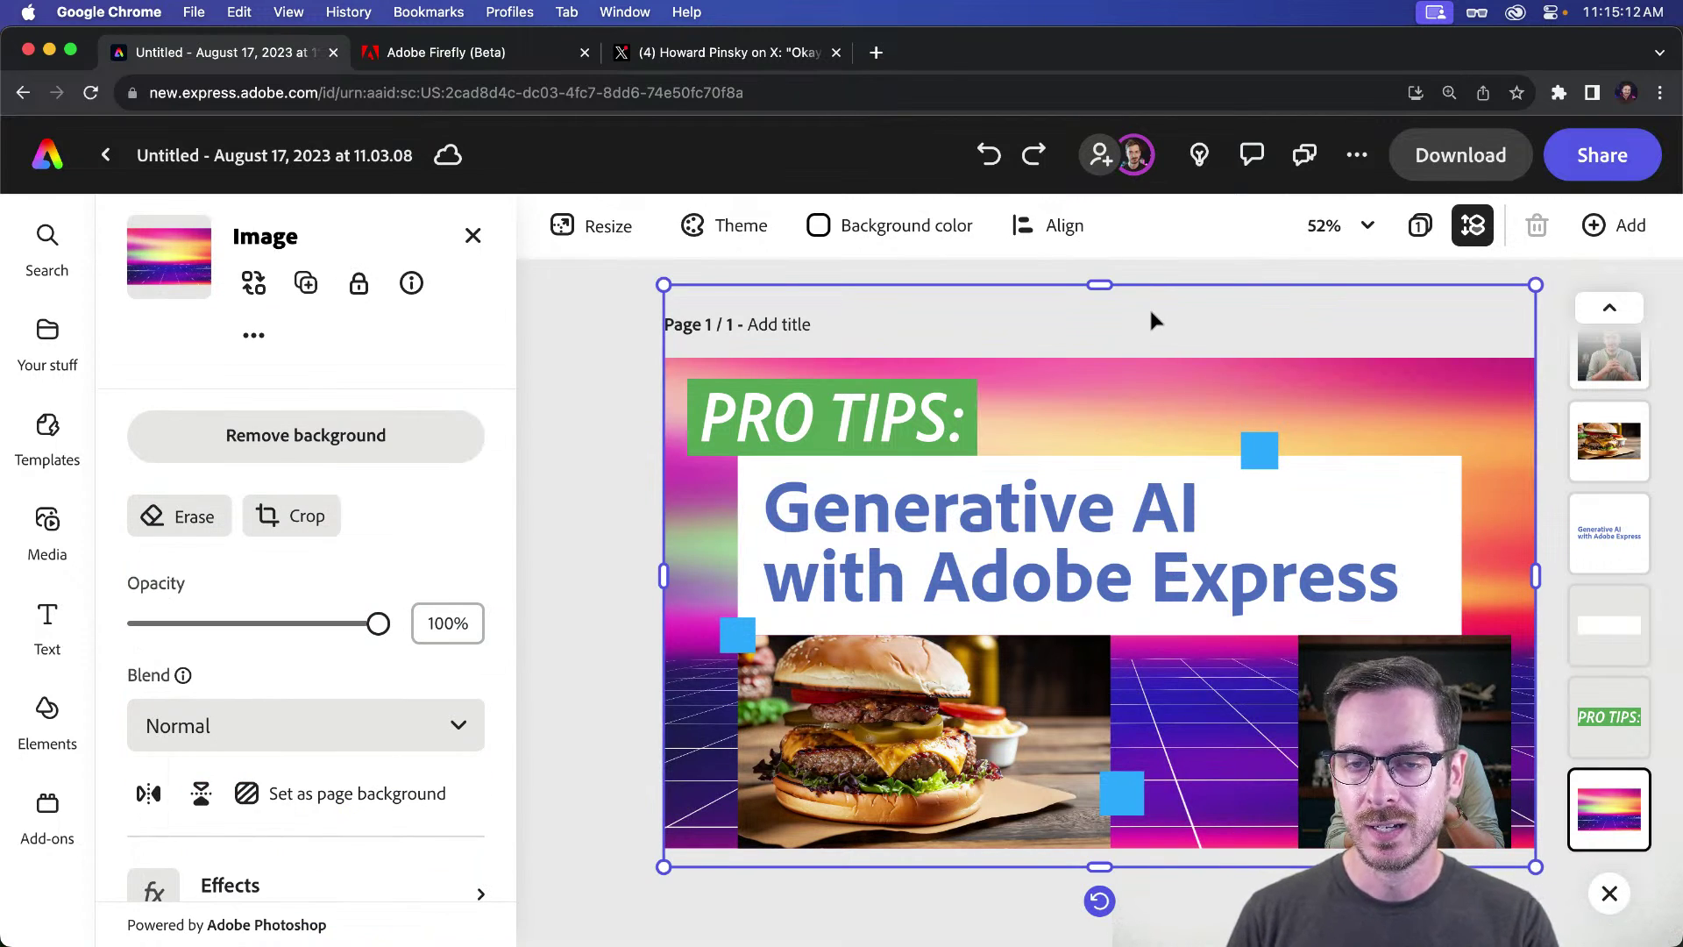
left_click(612, 412)
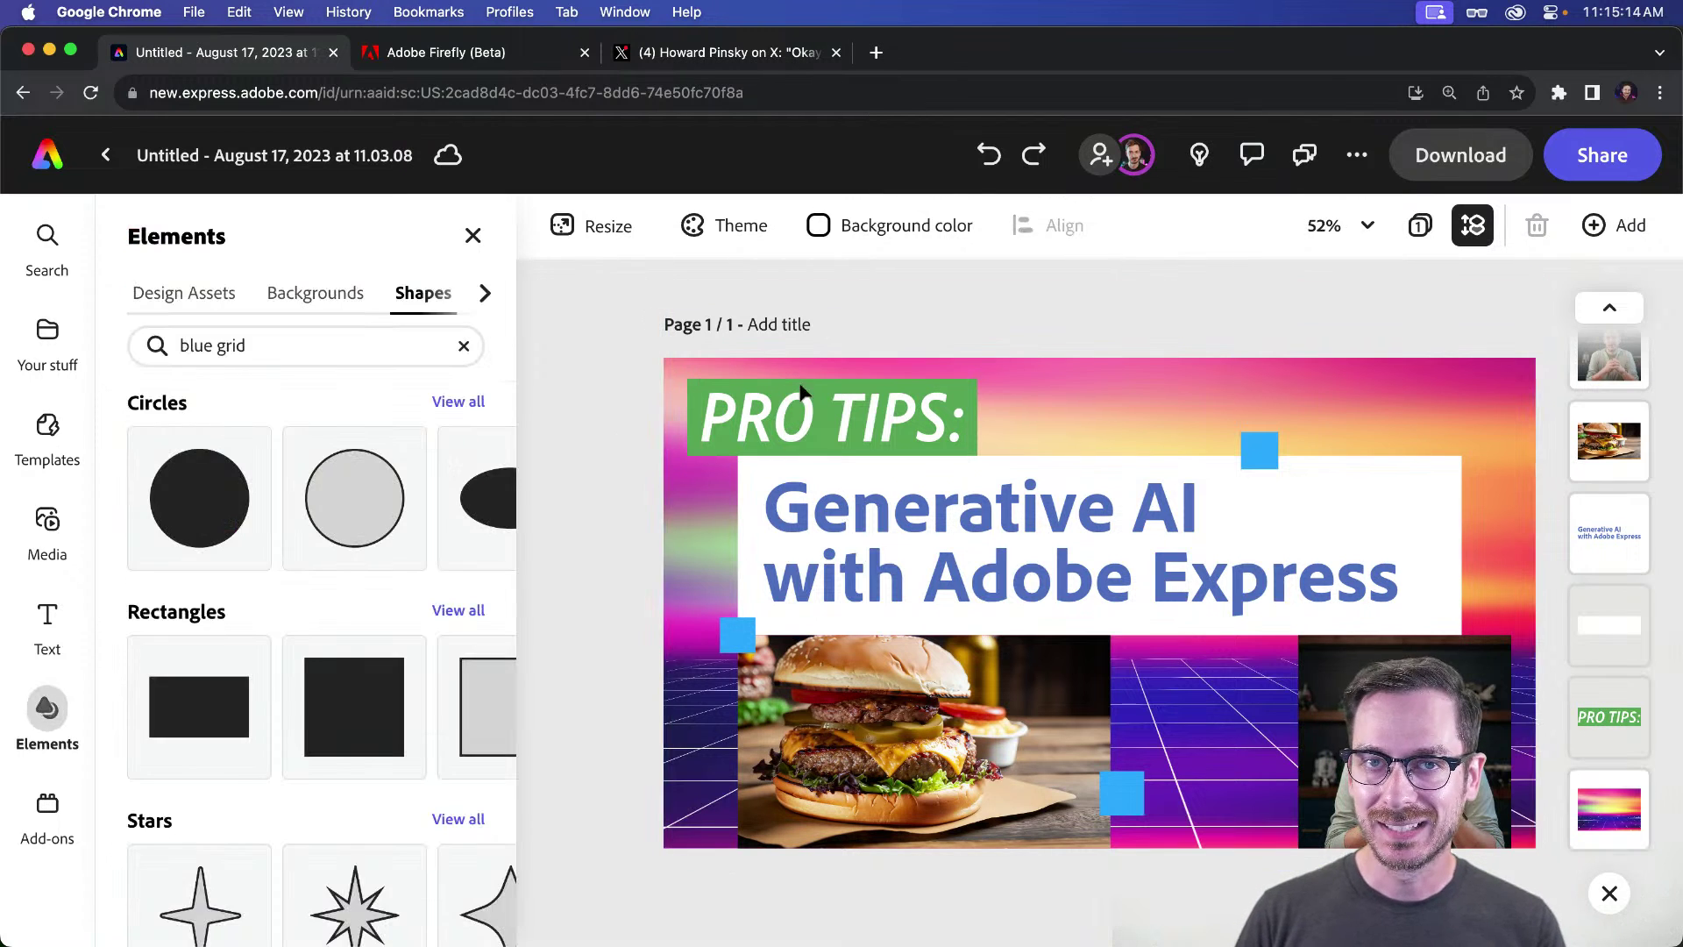
Step: Change the shape fill behind the "PRO TIPS:" text from green to a custom muted blue
left_click(963, 401)
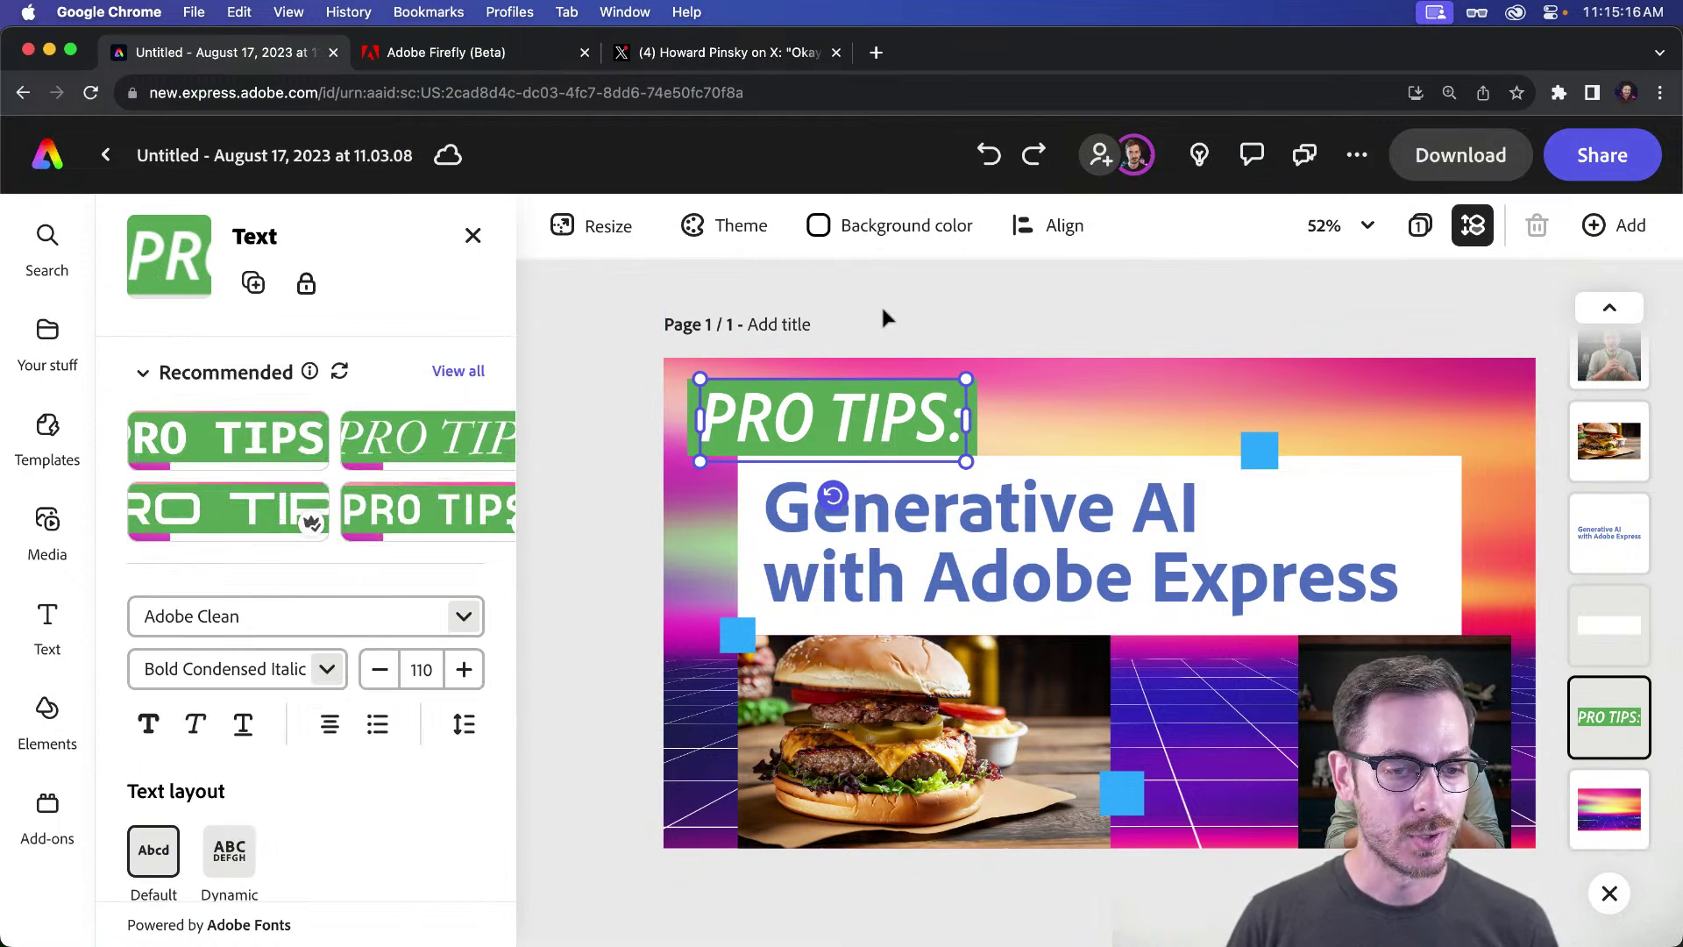
scroll(289, 568, "down", 10)
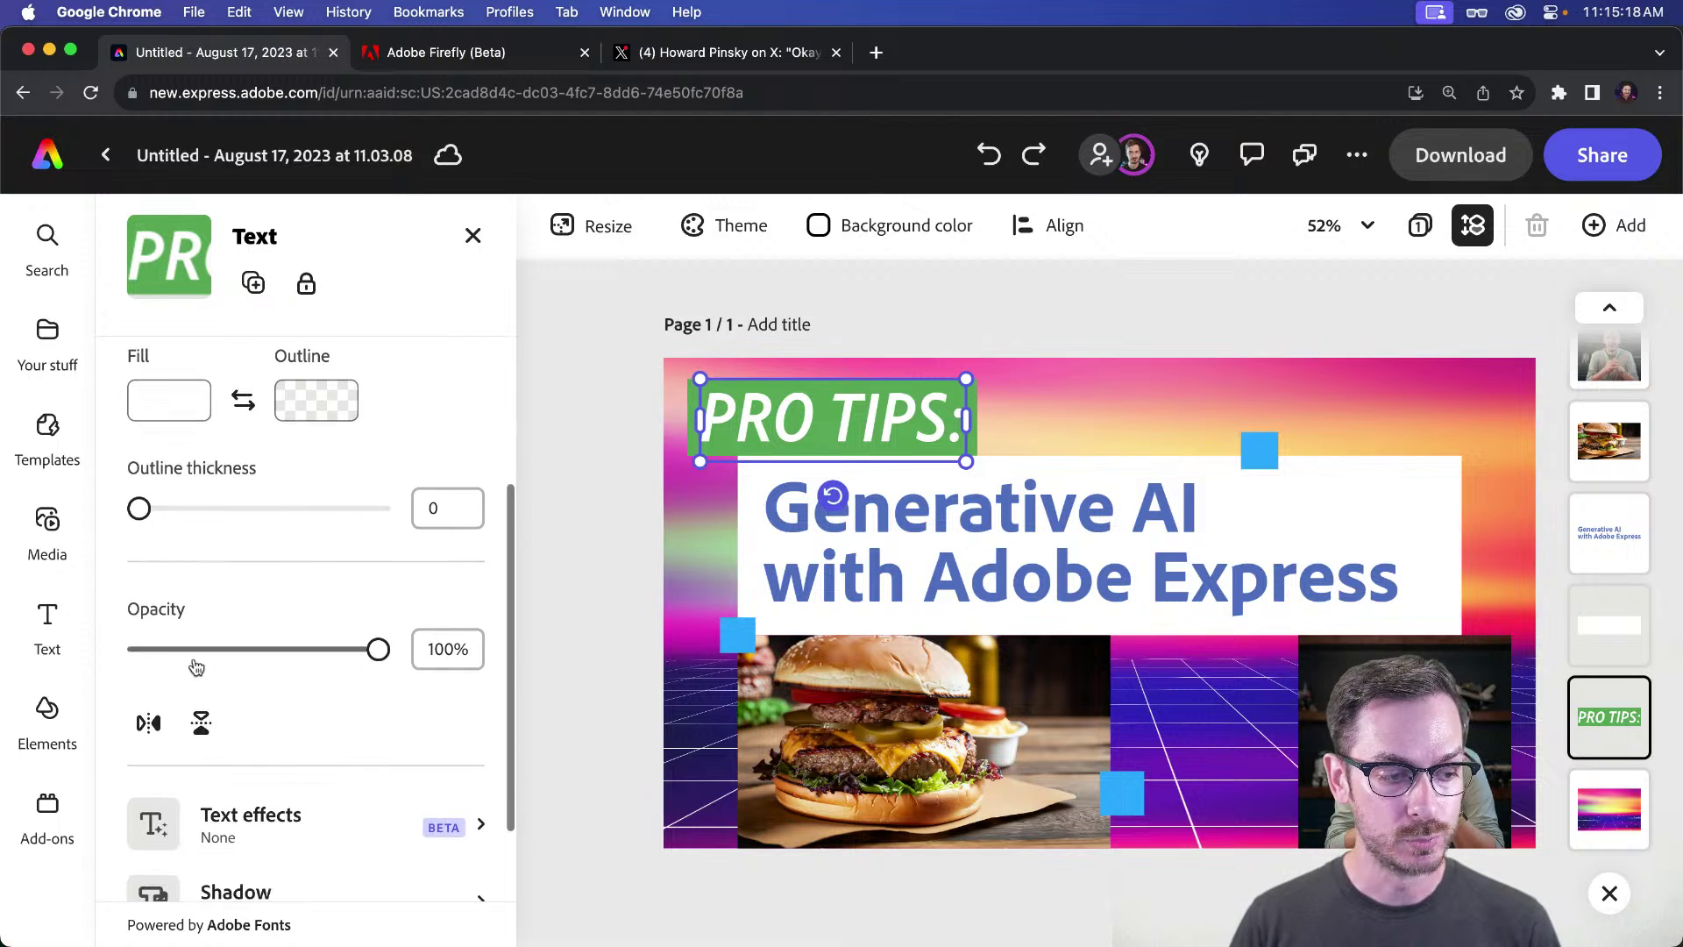
scroll(233, 684, "up", 3)
scroll(360, 774, "down", 6)
left_click(359, 761)
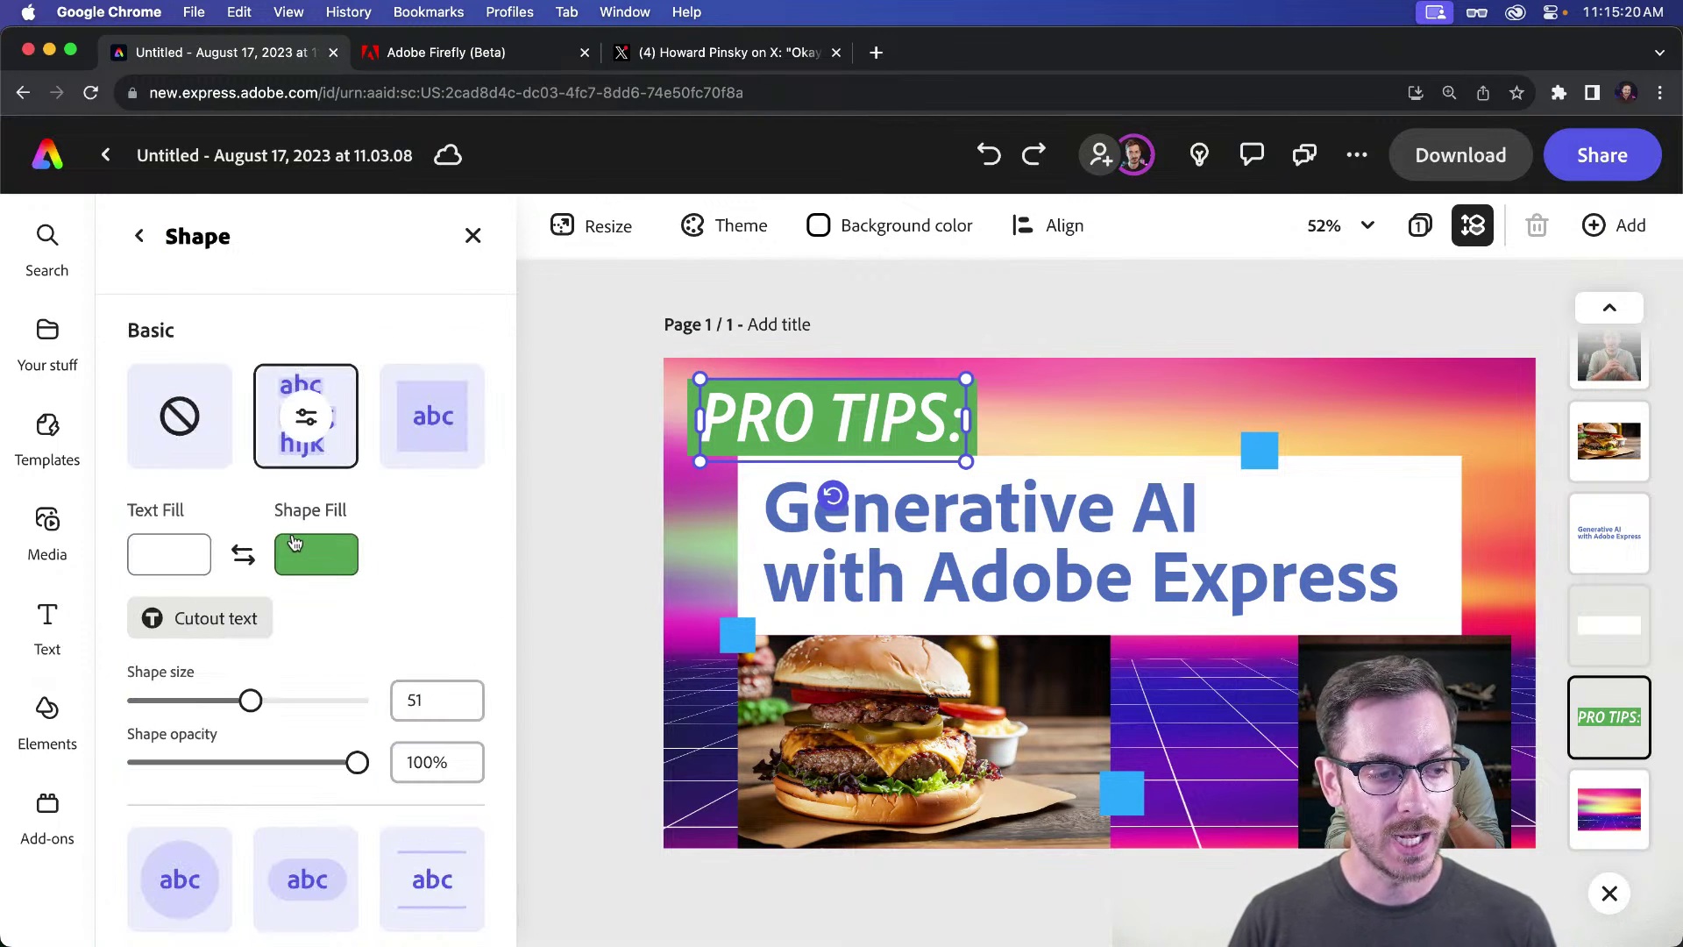
left_click(294, 543)
left_click(589, 295)
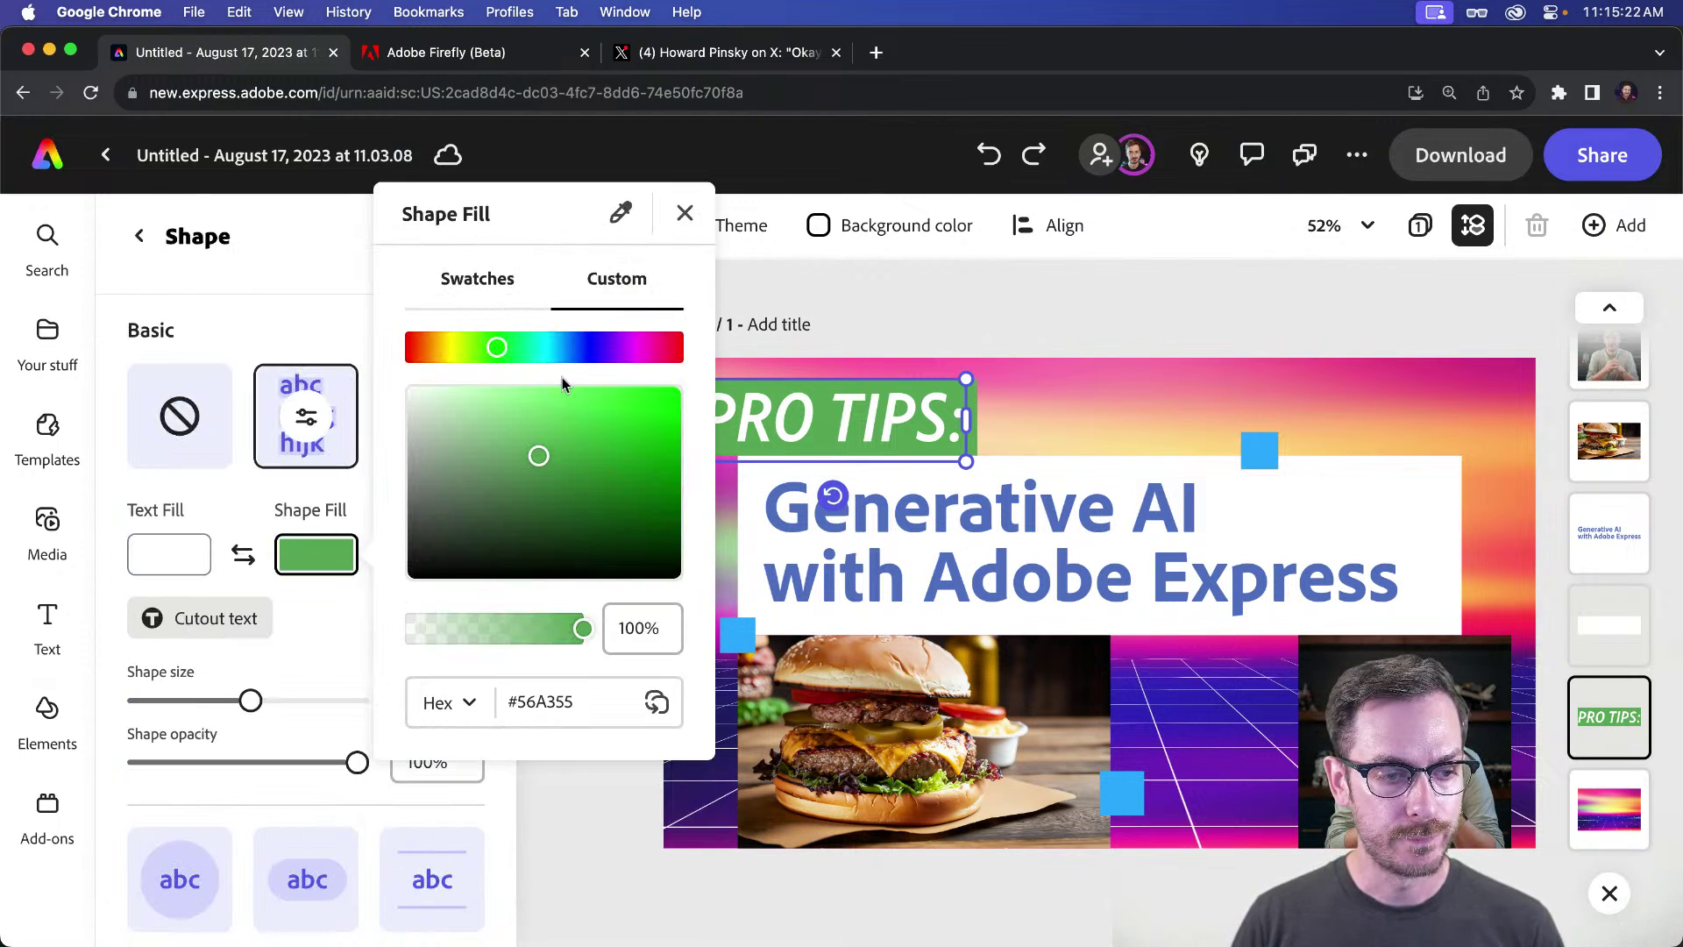
left_click_drag(565, 348, 571, 349)
left_click(988, 582)
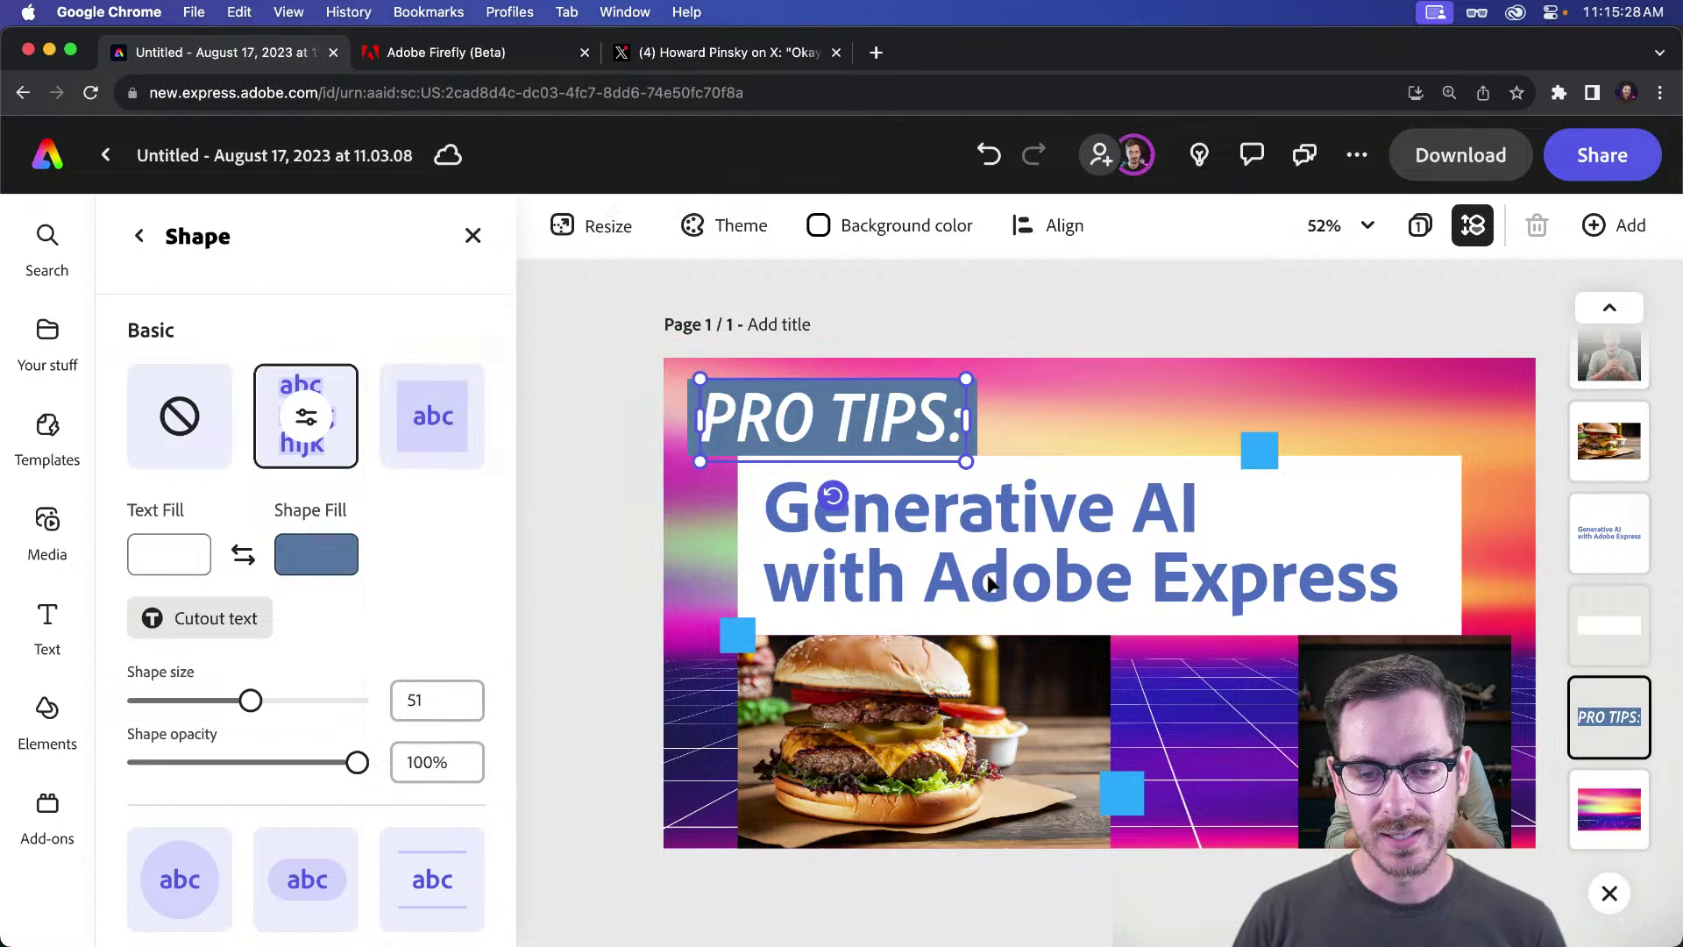
Step: Set the "Generative AI with Adobe Express" title to the Black font style and enlarge it to size 112
left_click(988, 582)
left_click(324, 671)
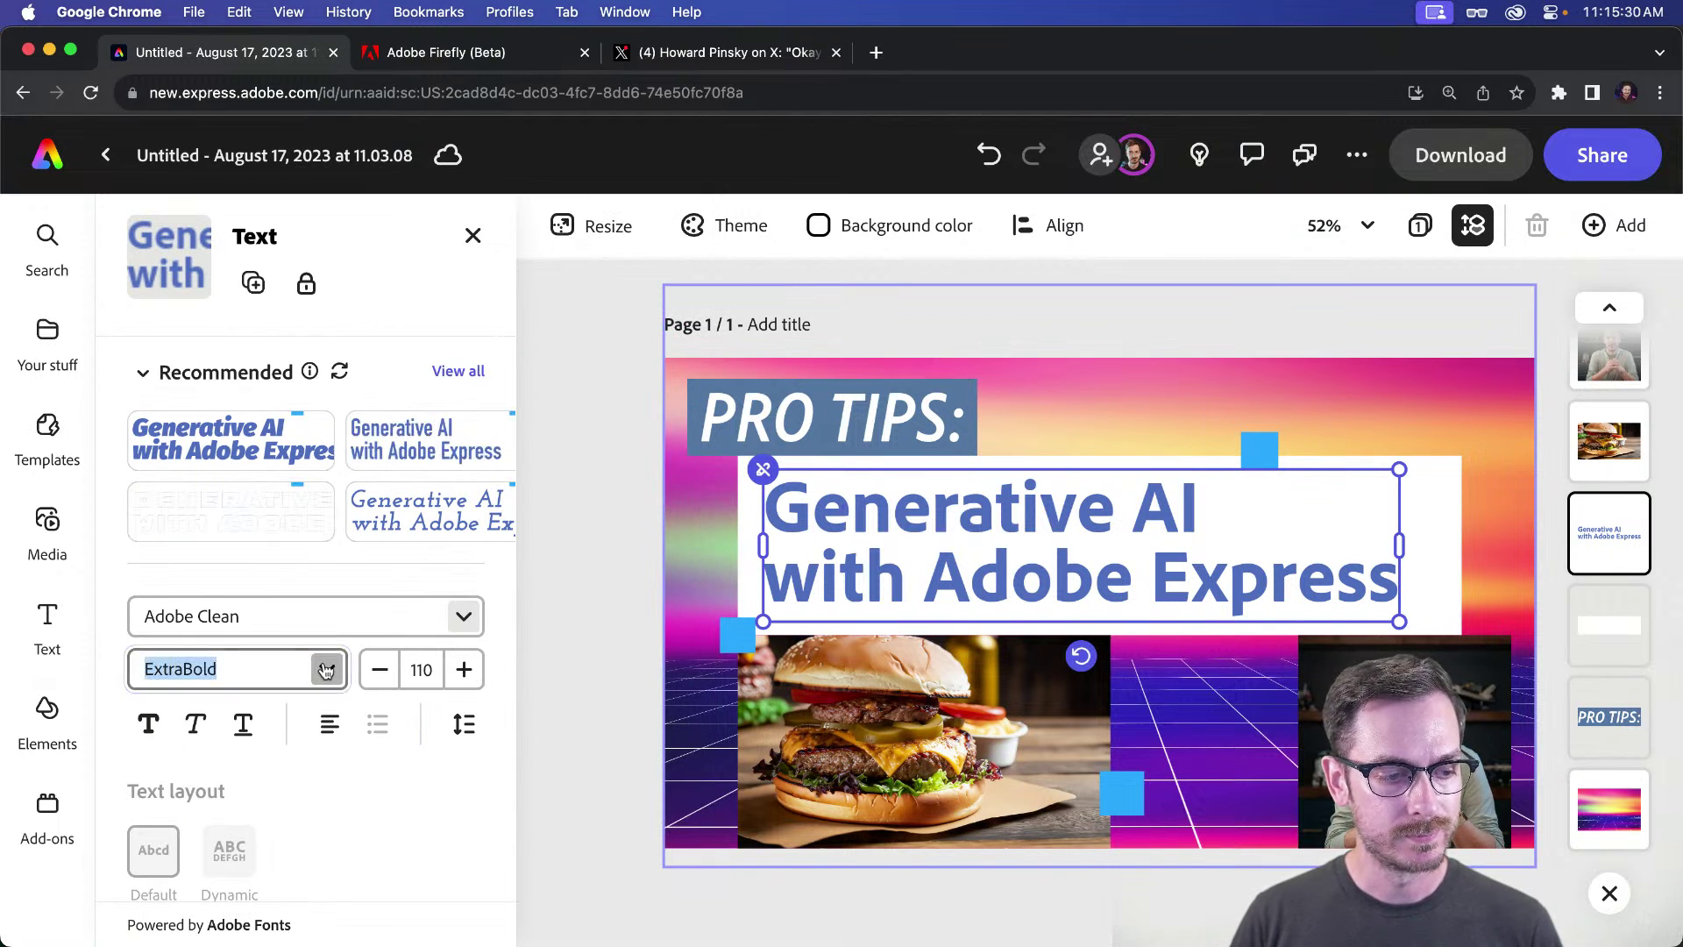
scroll(263, 780, "down", 4)
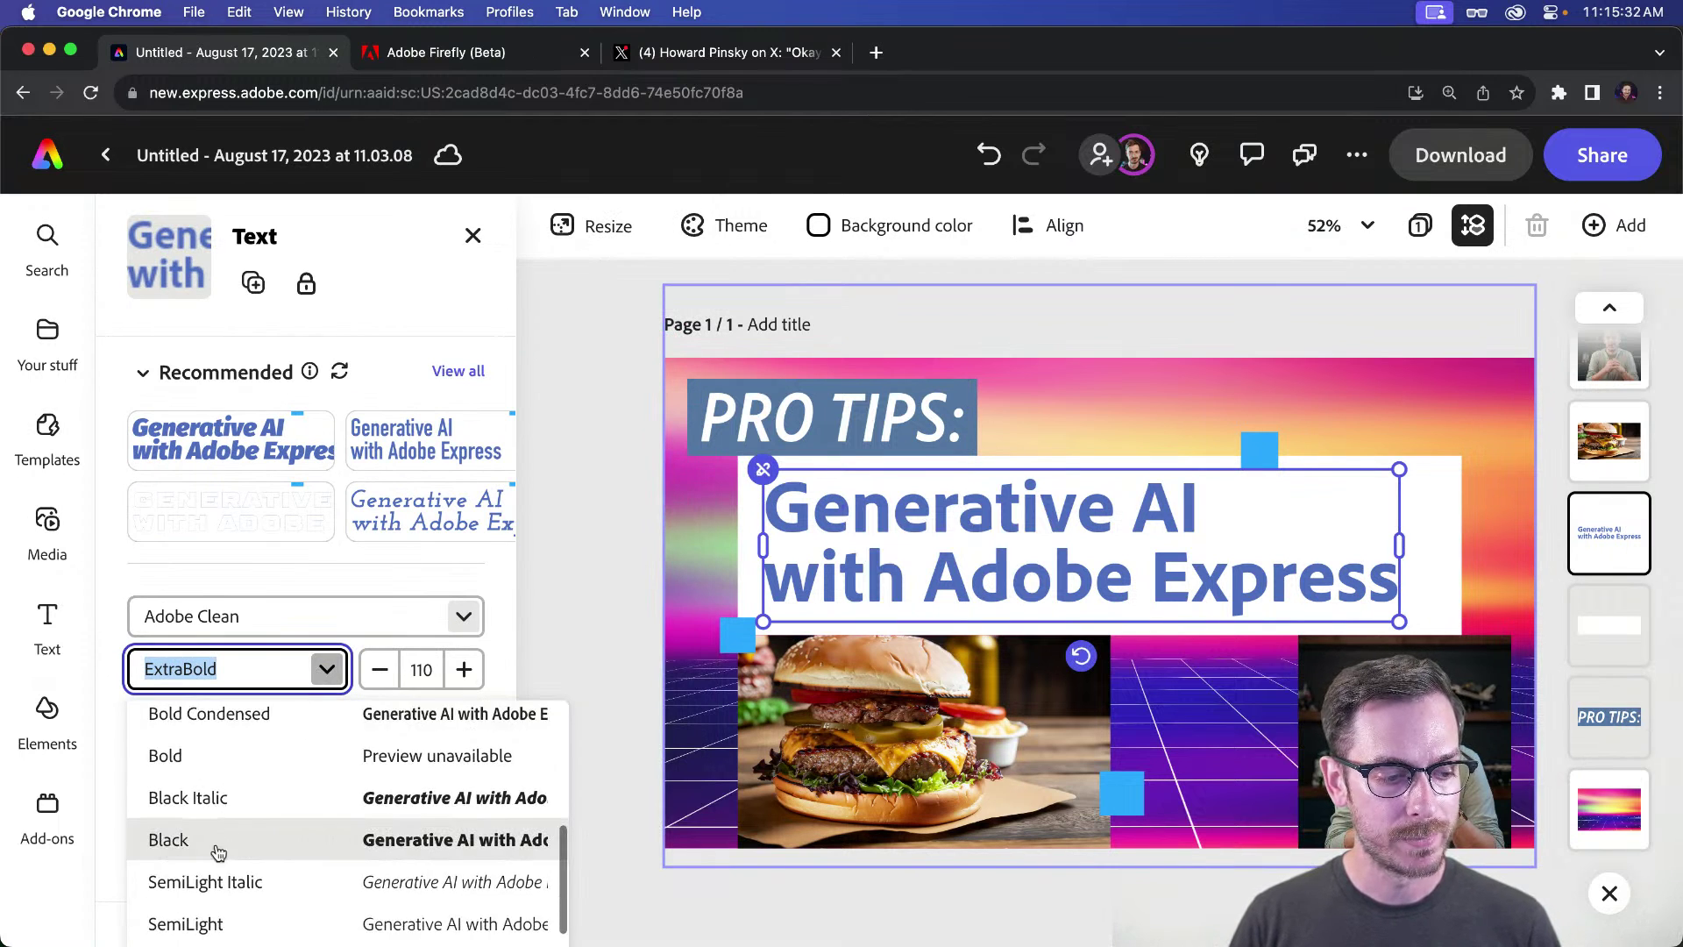
left_click(214, 840)
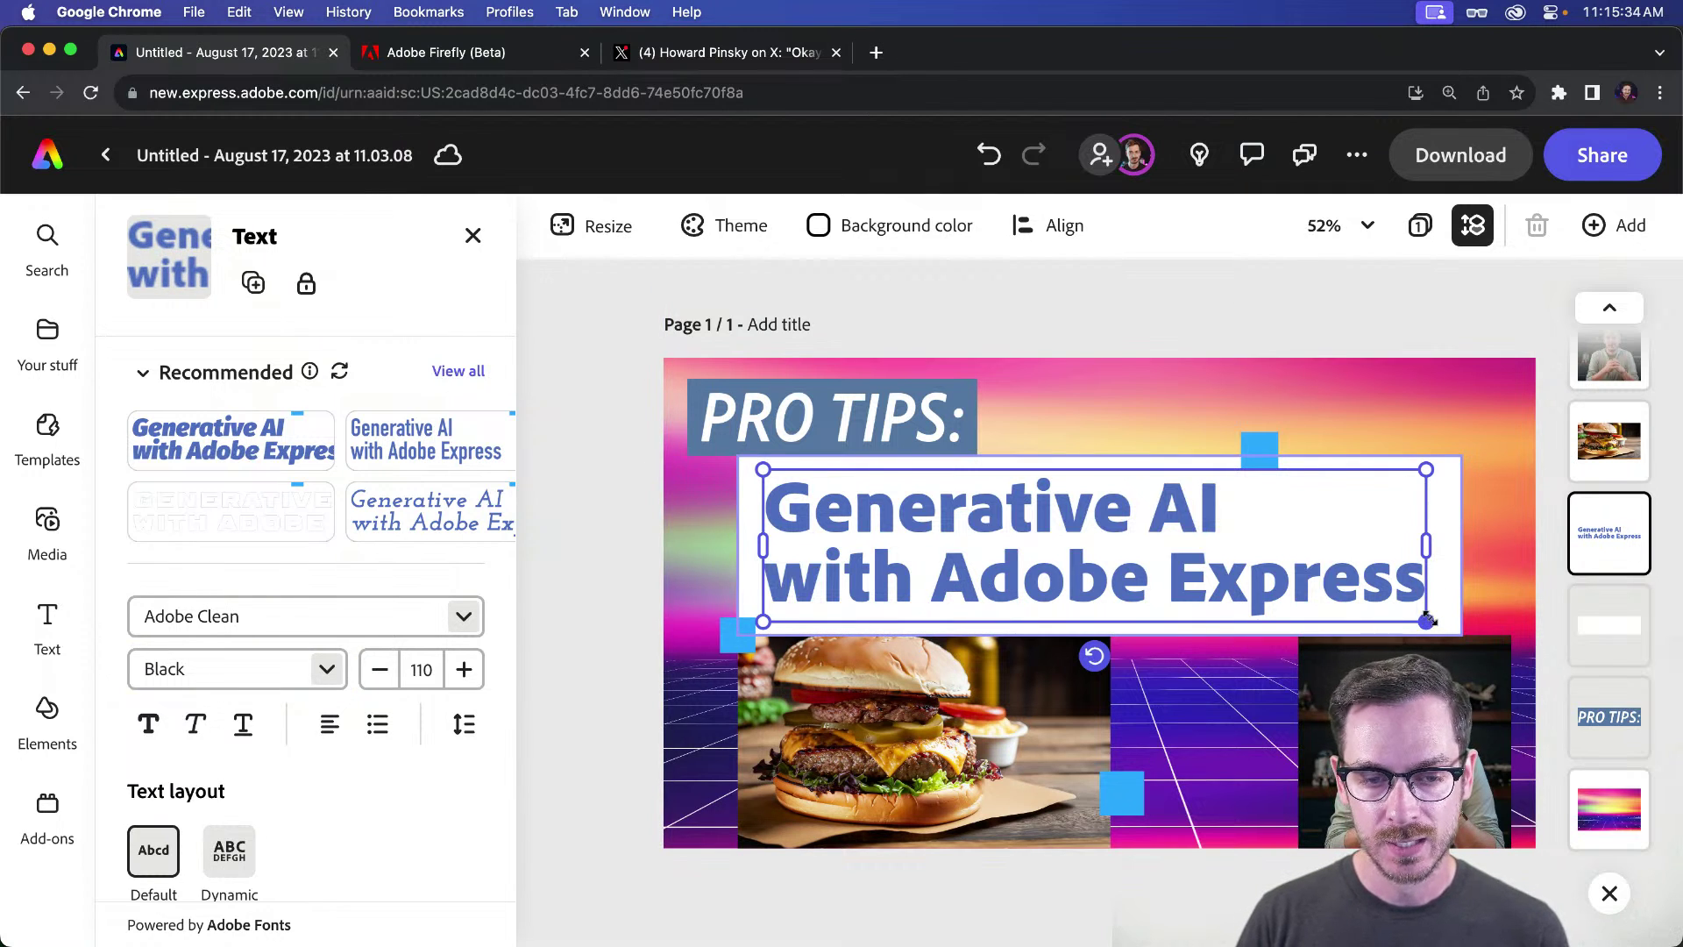
left_click_drag(1428, 621, 1436, 624)
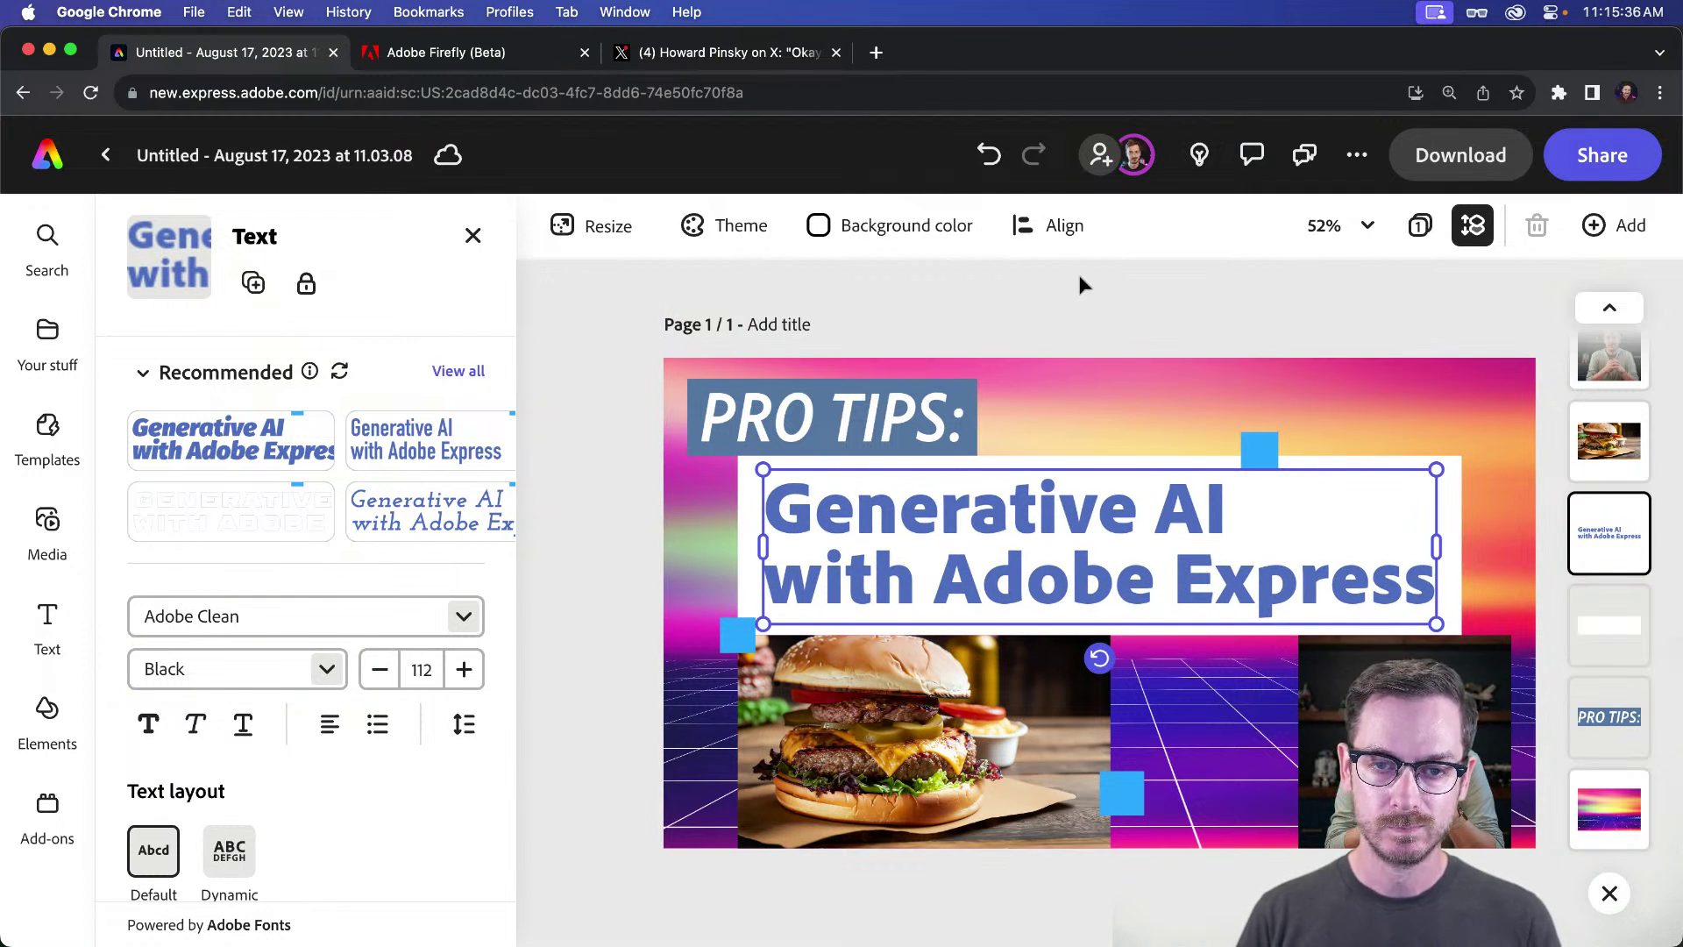
left_click(1082, 285)
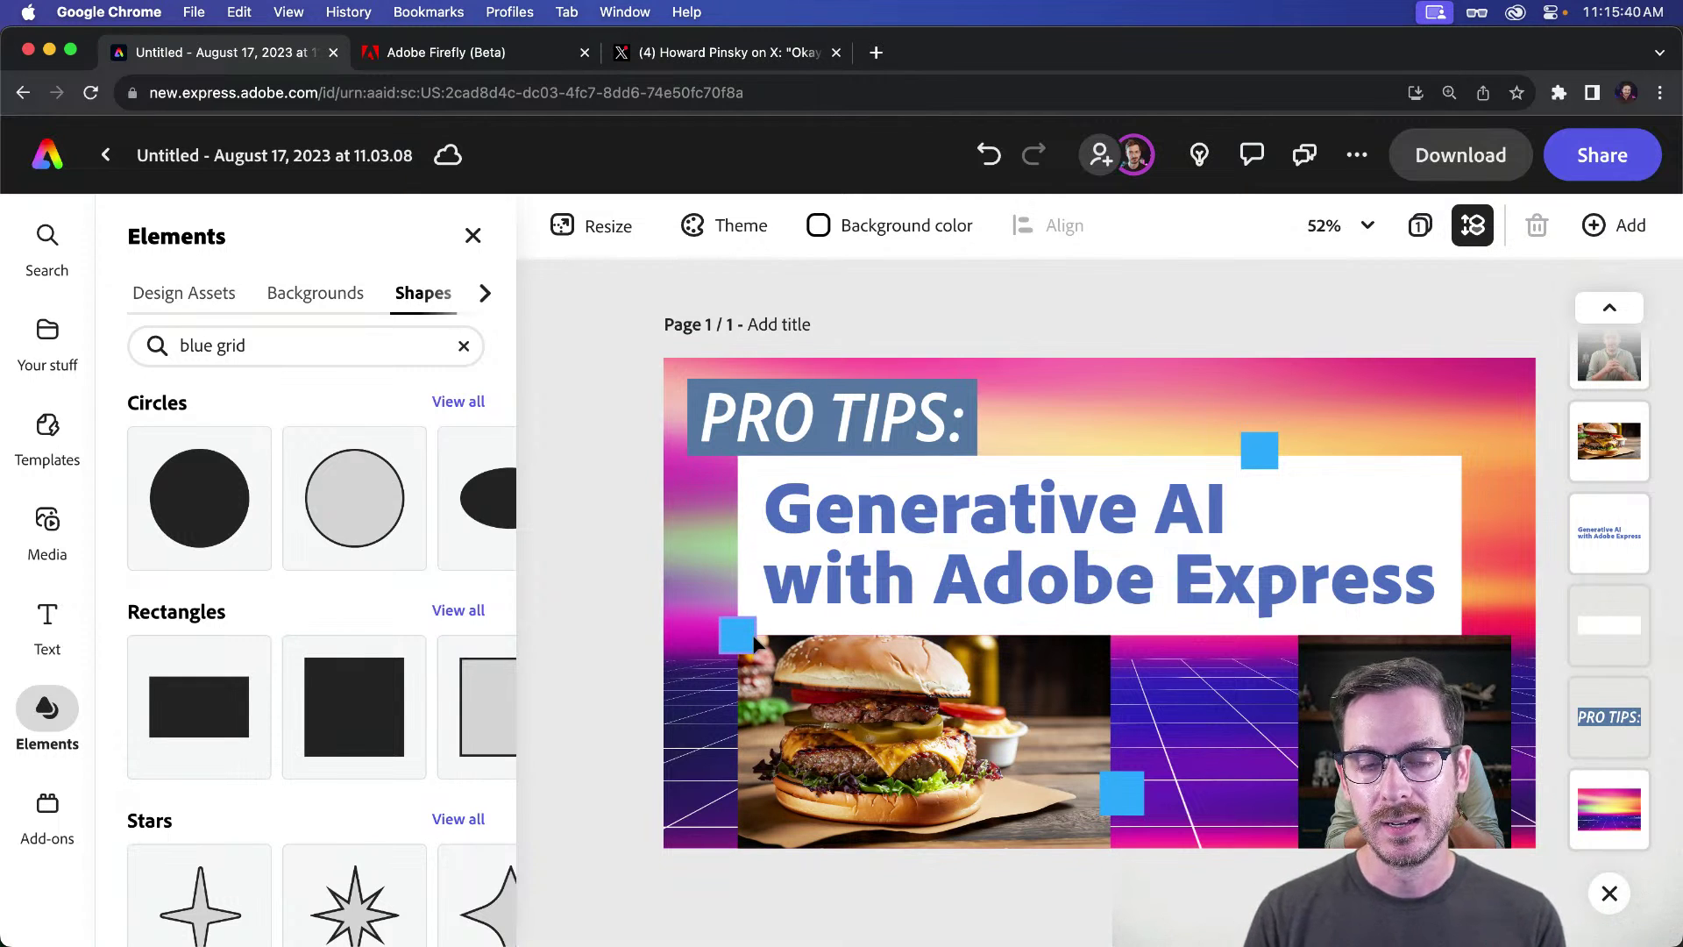
Step: Shift the burger photo left to align with the "PRO TIPS:" text and move its two blue corner squares along with it
left_click_drag(836, 694, 799, 694)
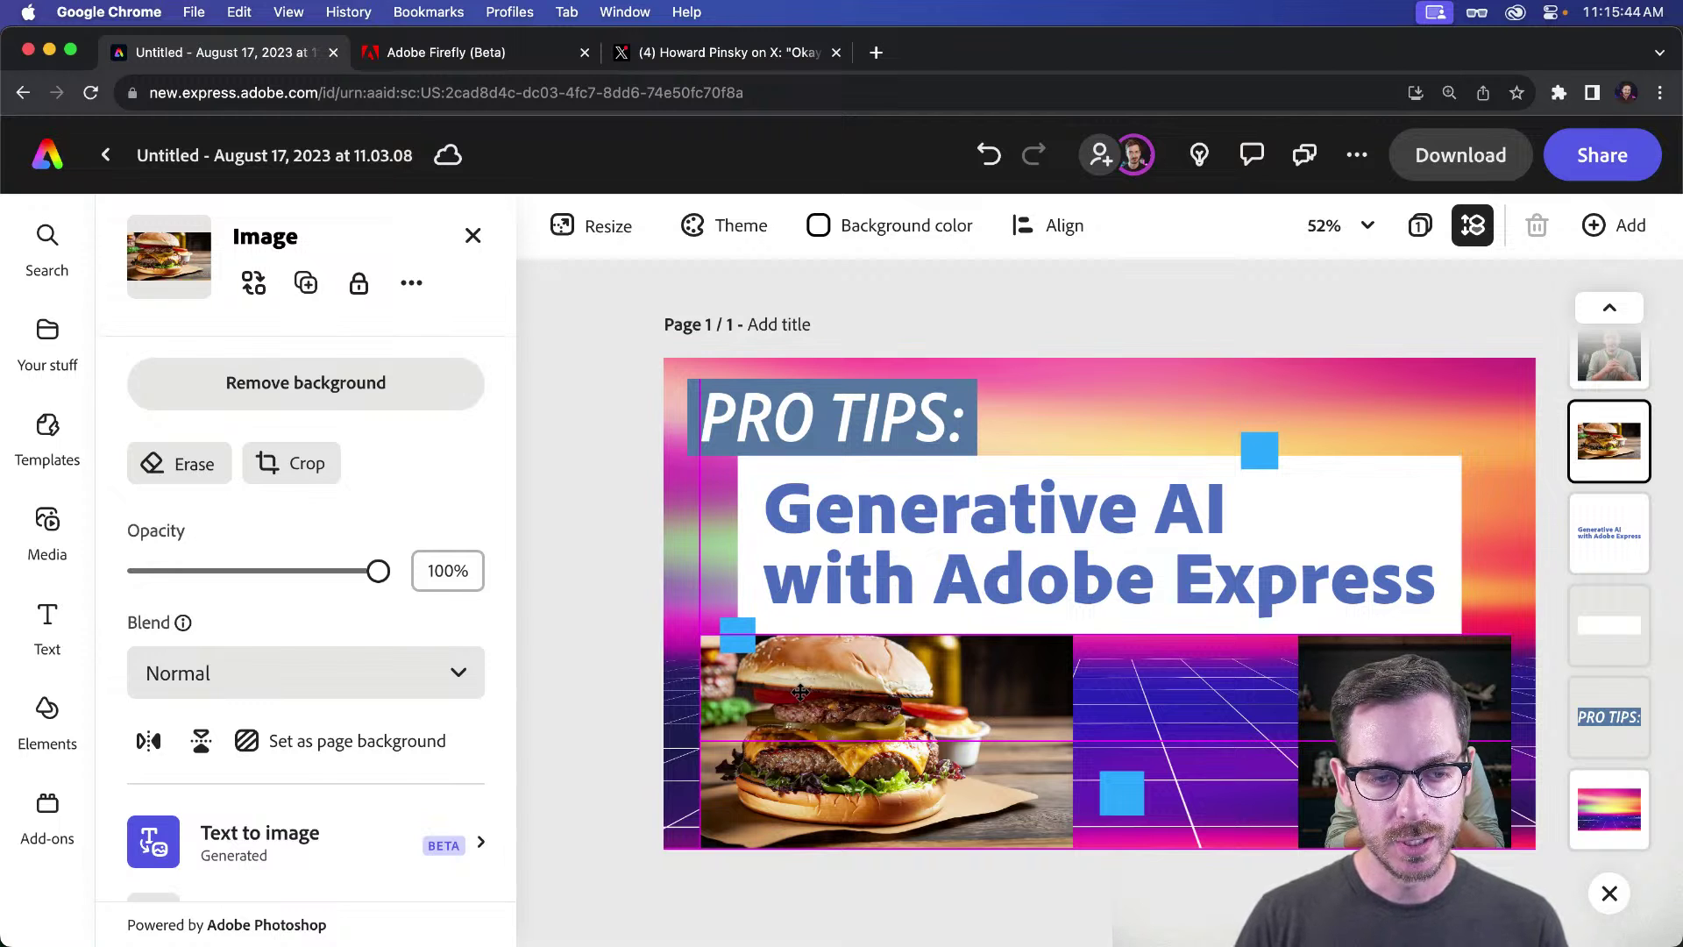
left_click(741, 645)
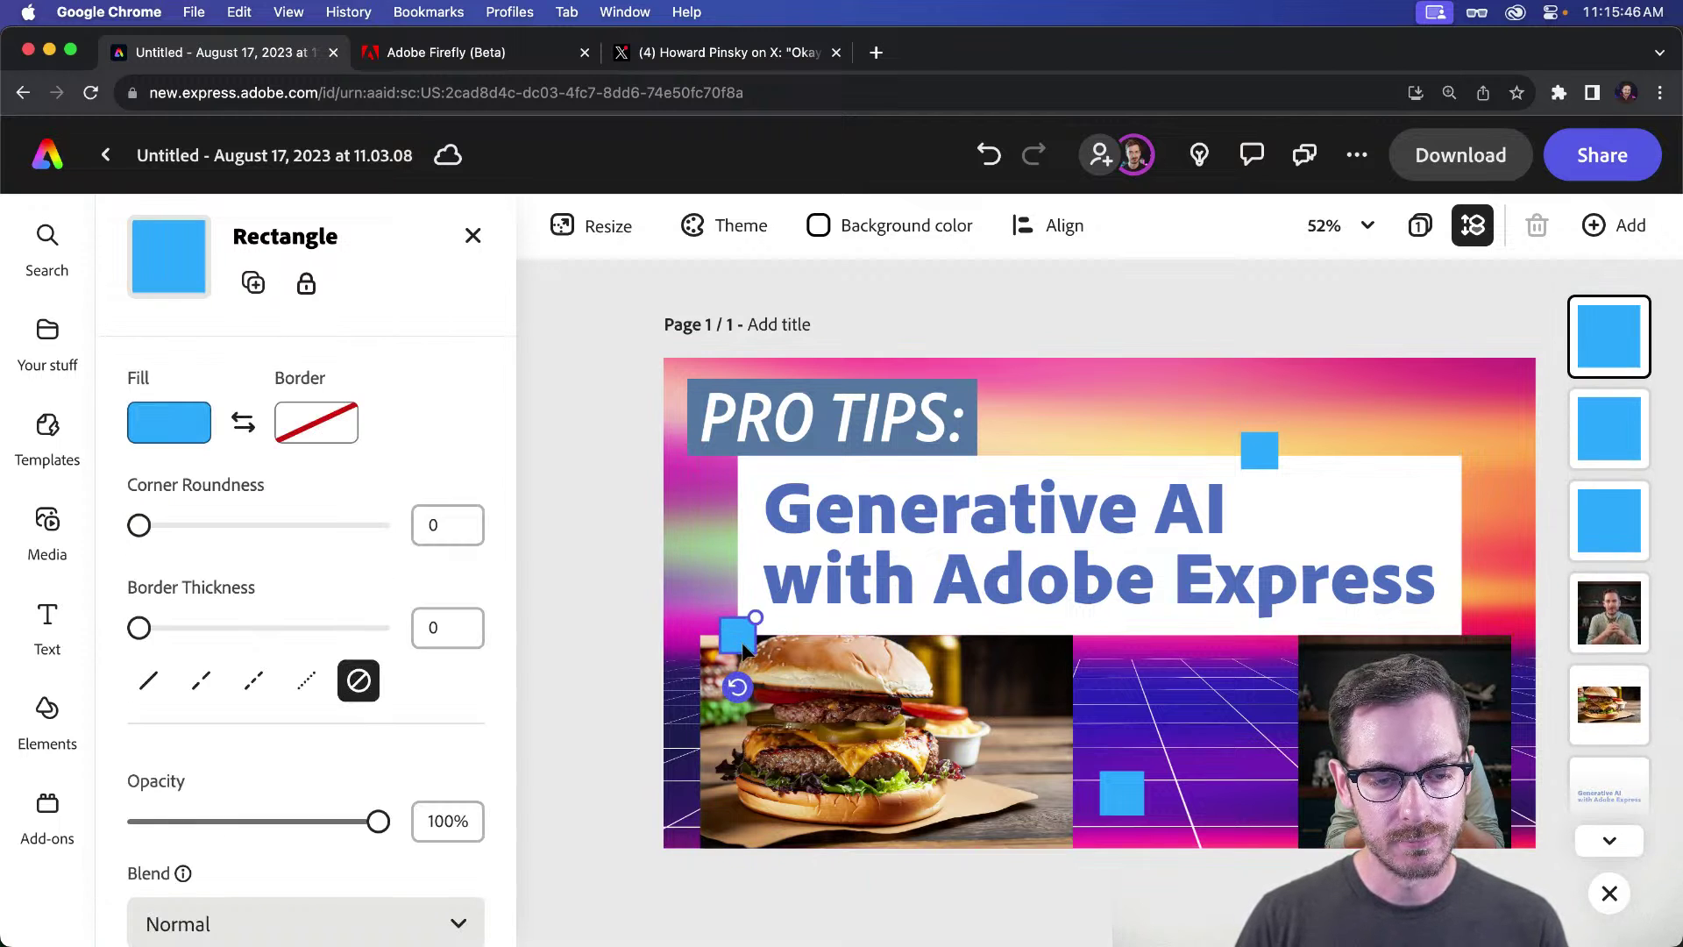
left_click_drag(743, 649, 707, 644)
left_click_drag(1123, 788, 1074, 792)
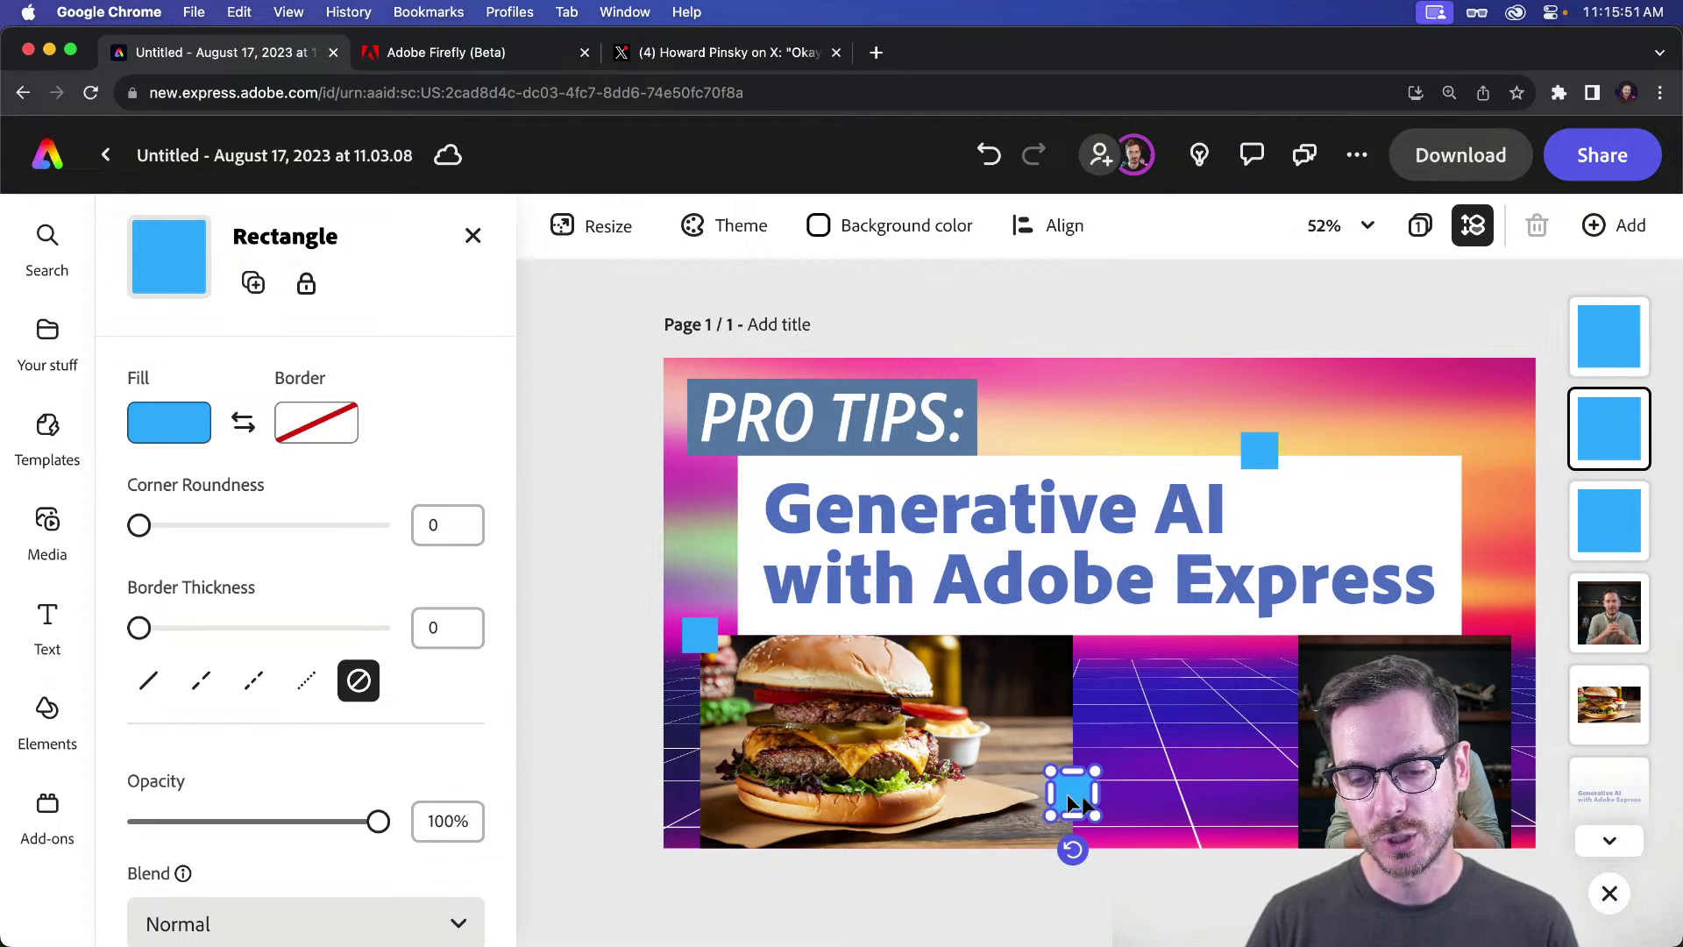
Step: Fill the square at the burger photo's lower-right edge with the recommended bright turquoise swatch
left_click(167, 426)
left_click(517, 429)
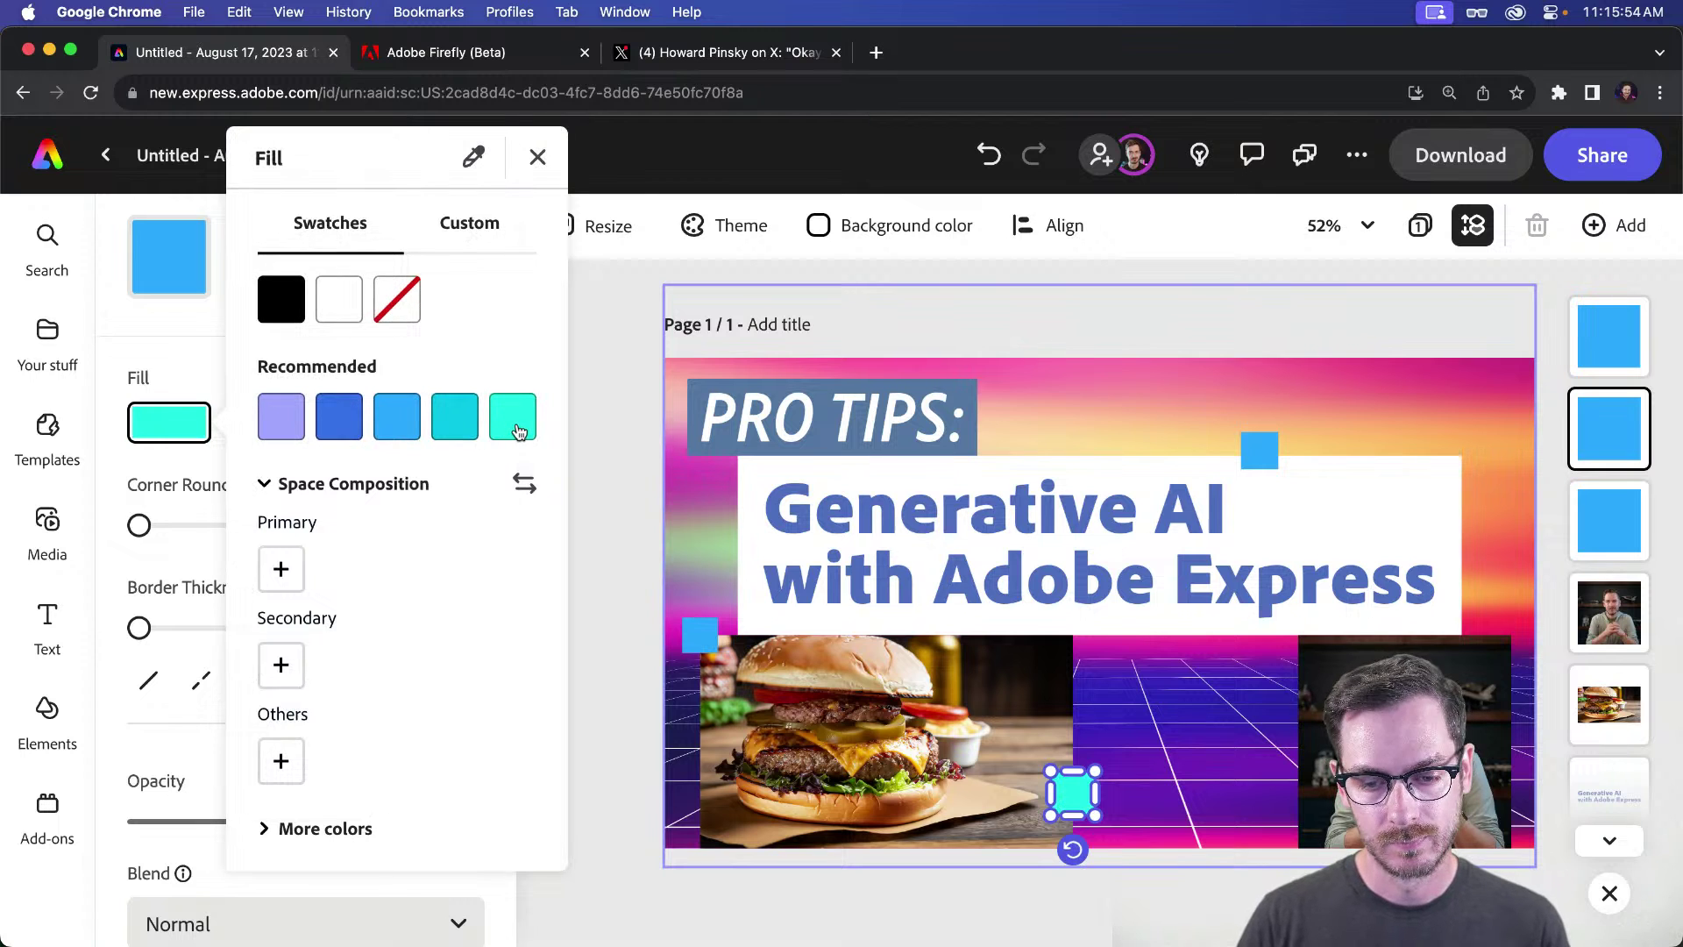
left_click(1205, 340)
left_click(601, 462)
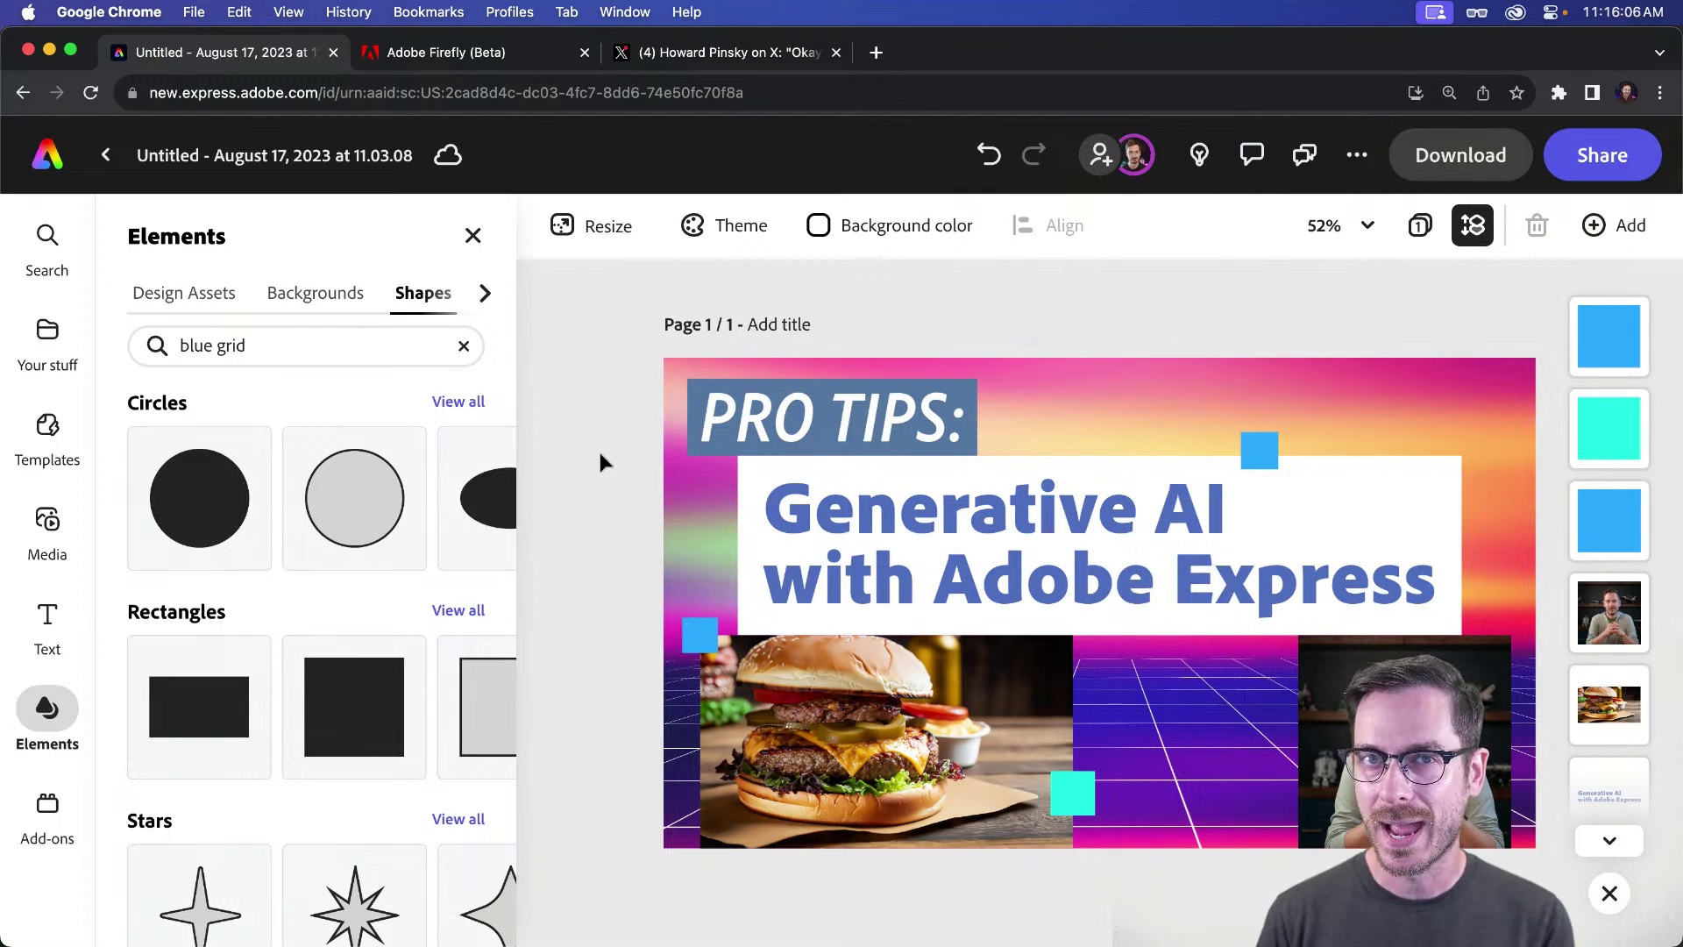
Step: Lower the opacity of the white banner behind the title to 90%
left_click(1447, 485)
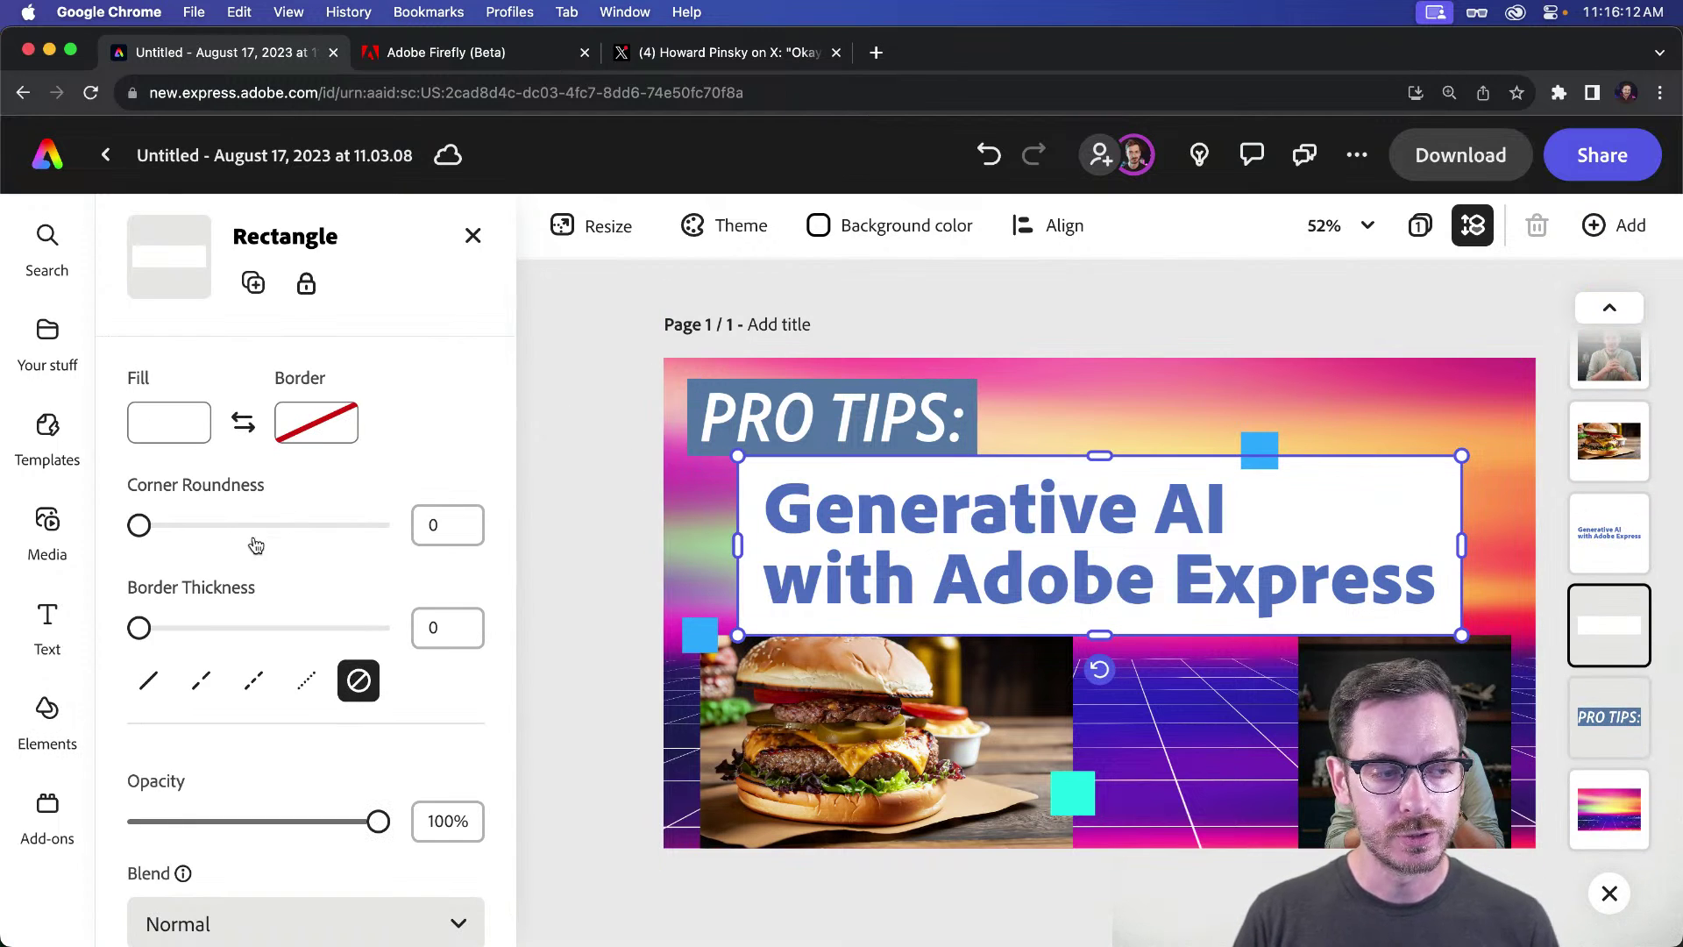
left_click_drag(378, 821, 353, 822)
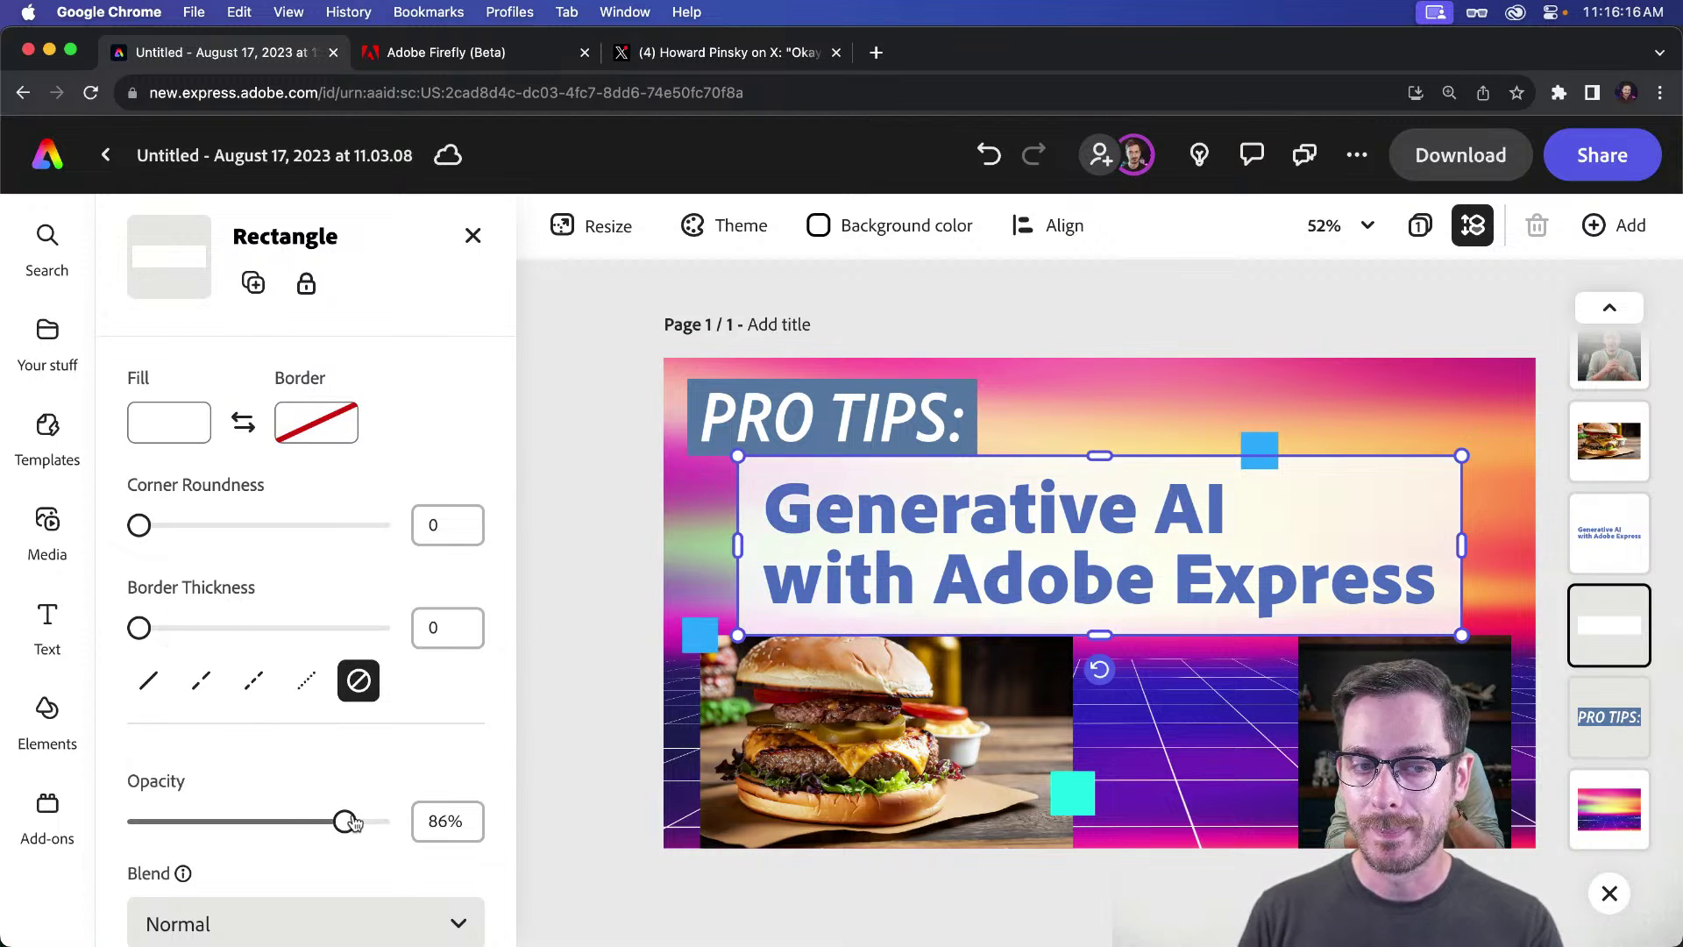
left_click(518, 477)
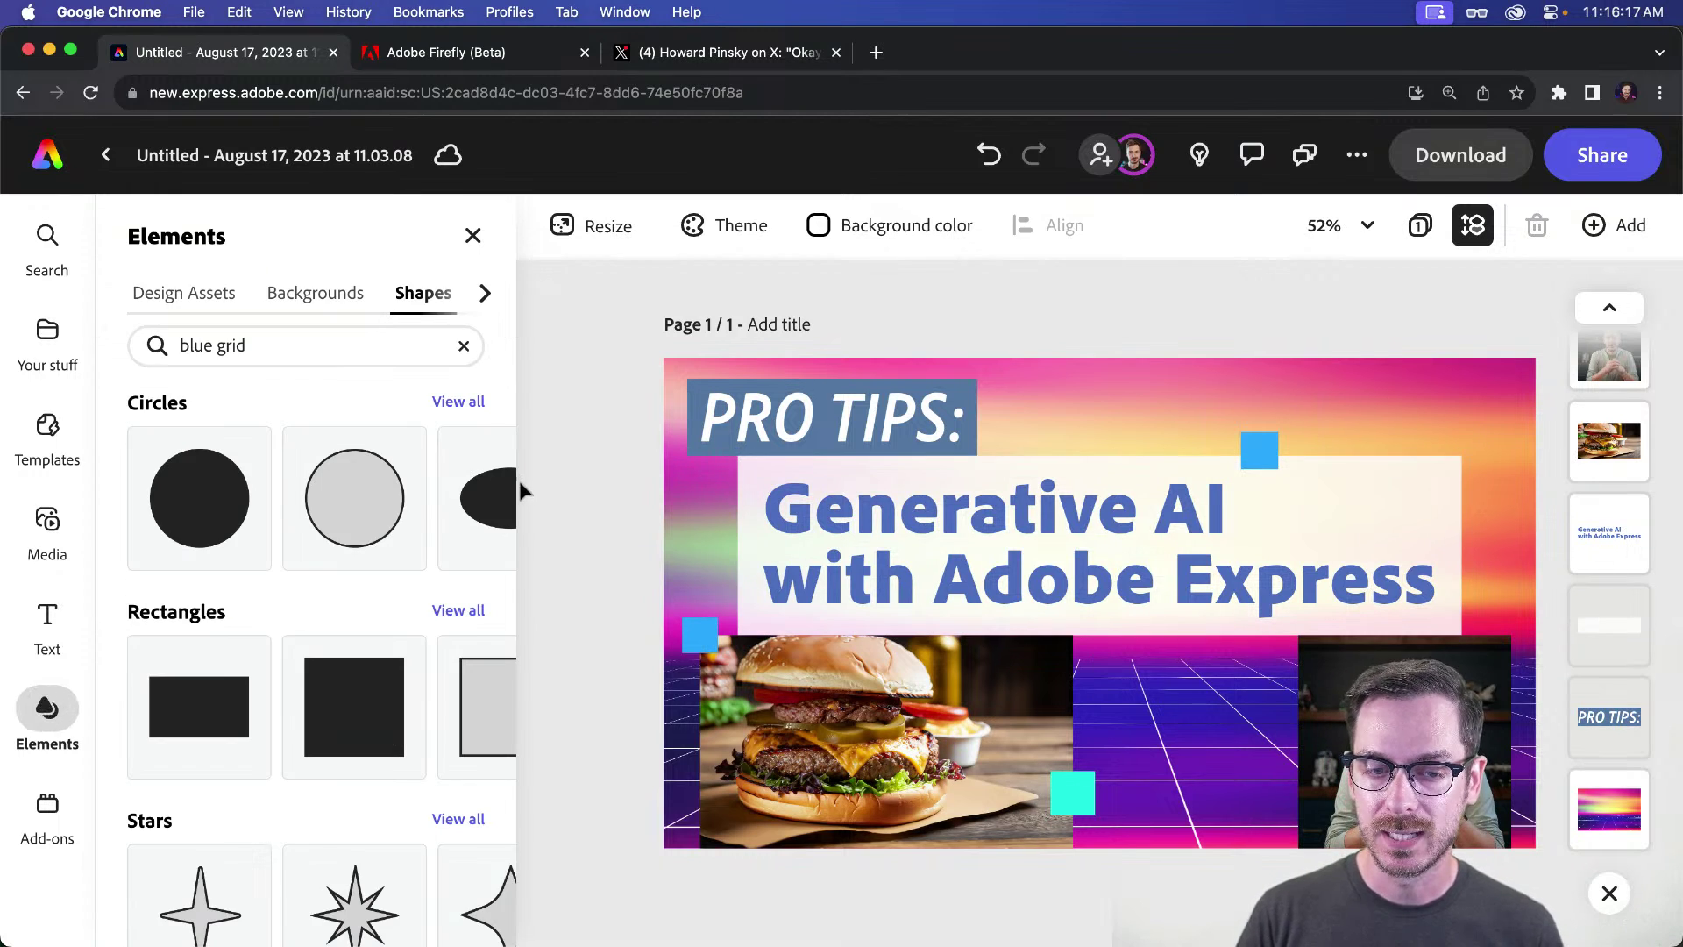
left_click(1455, 492)
left_click_drag(202, 821, 366, 834)
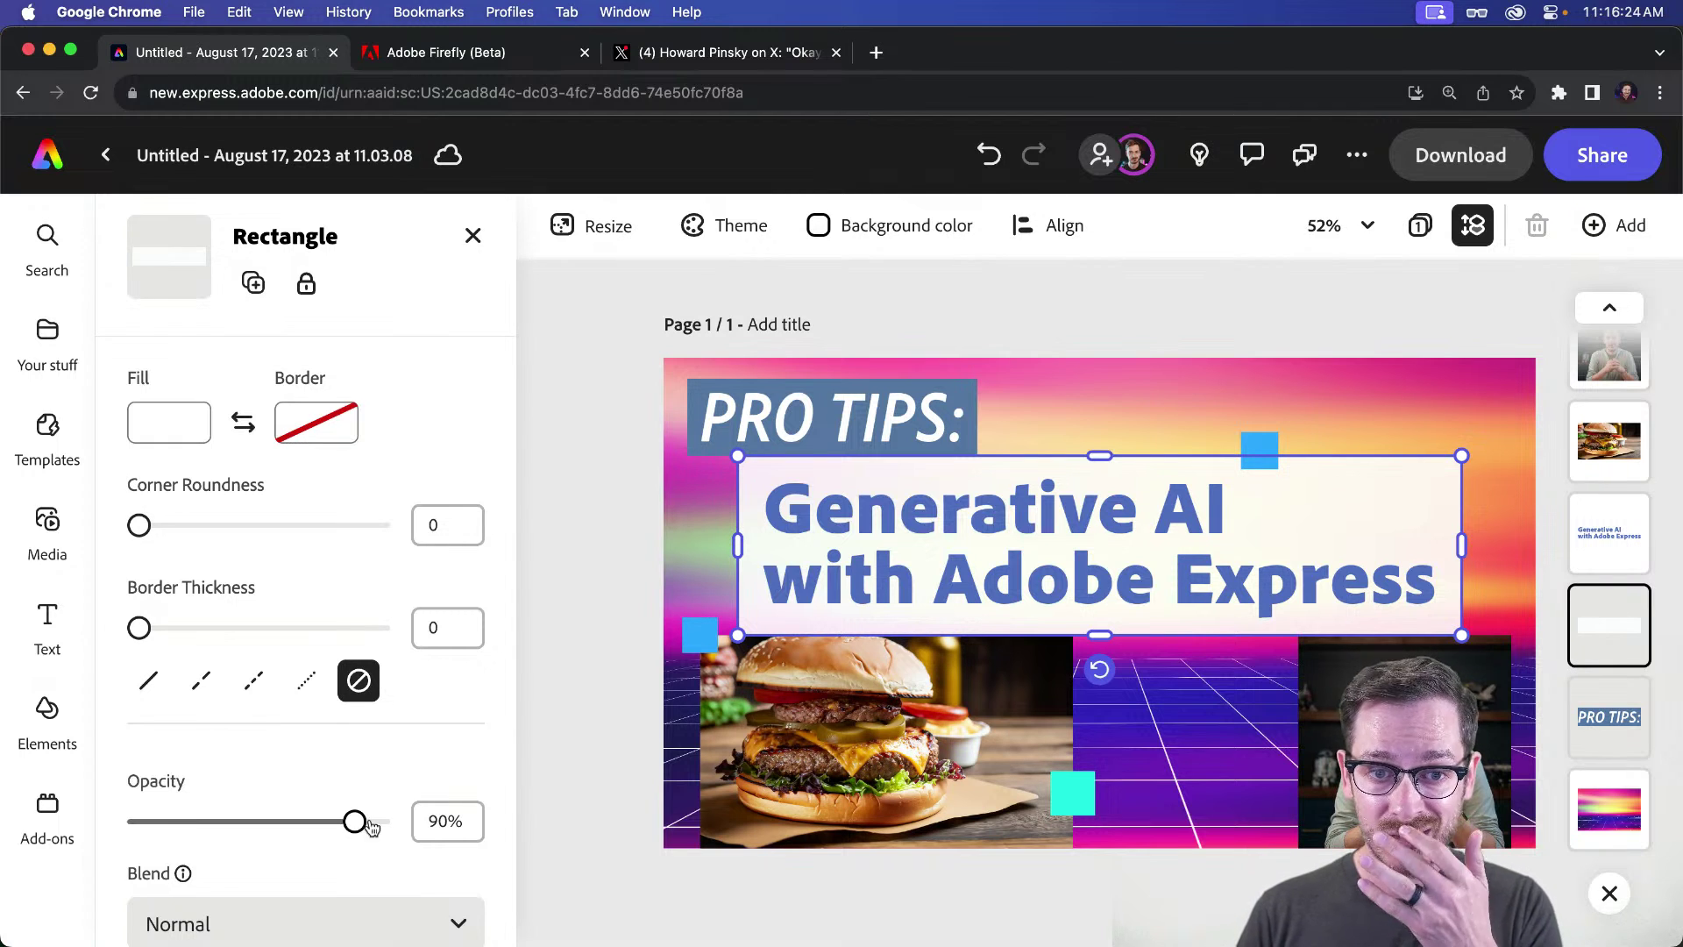
left_click(623, 578)
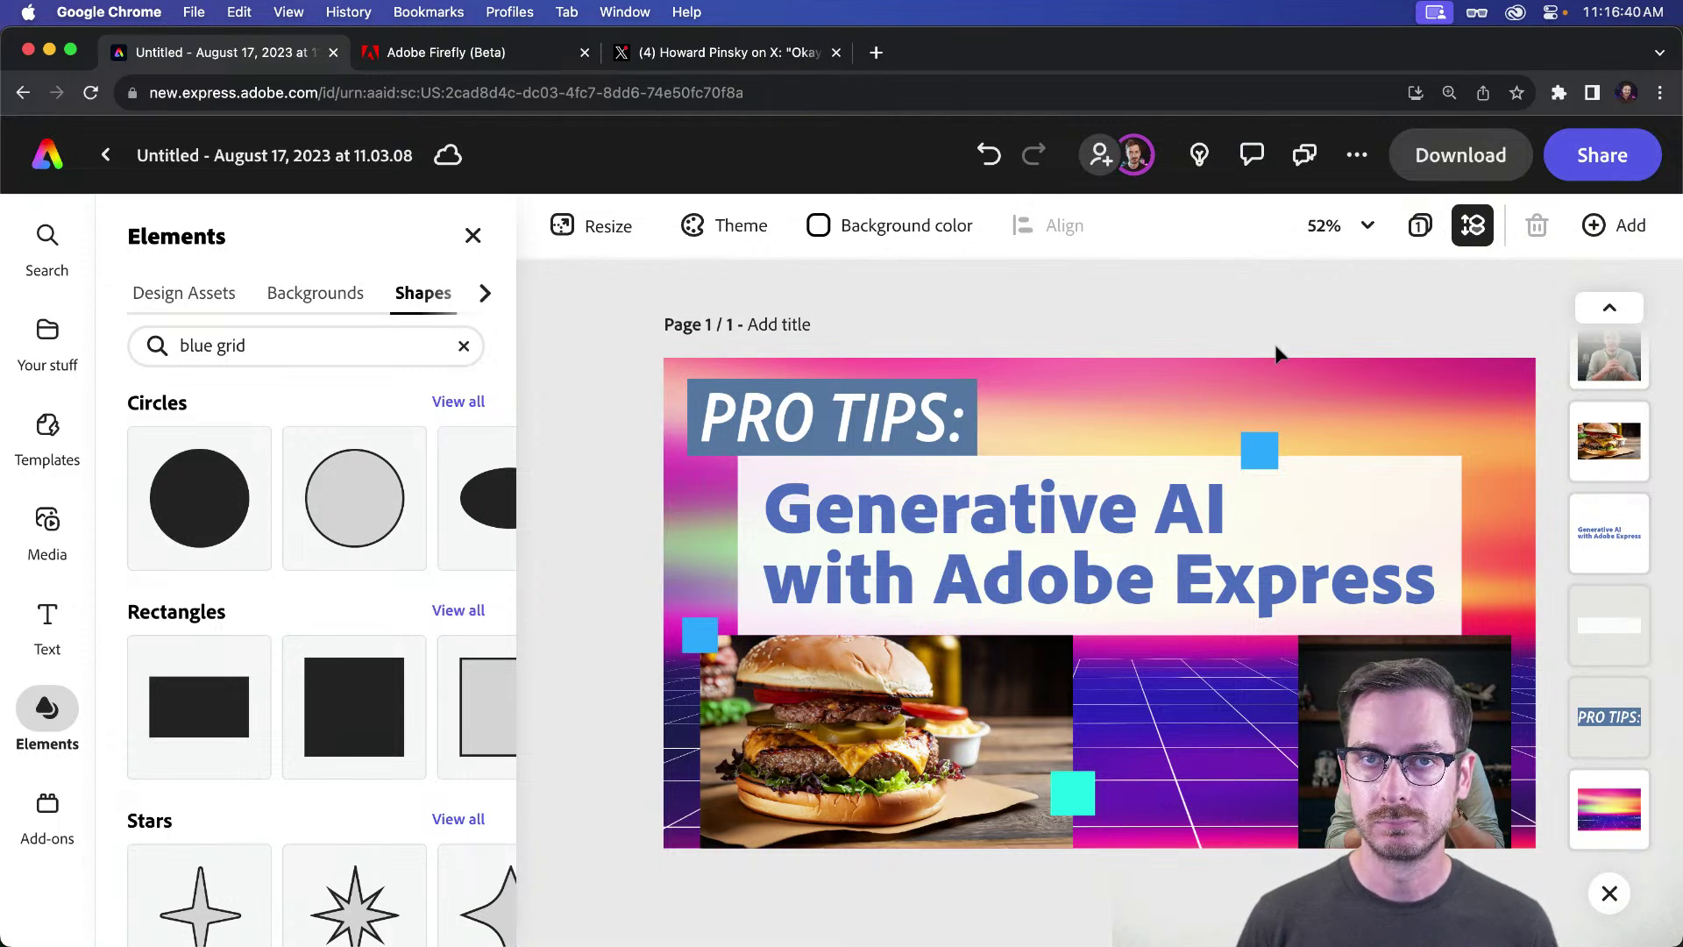
Step: Rename the project as Thumbnail
left_click(296, 162)
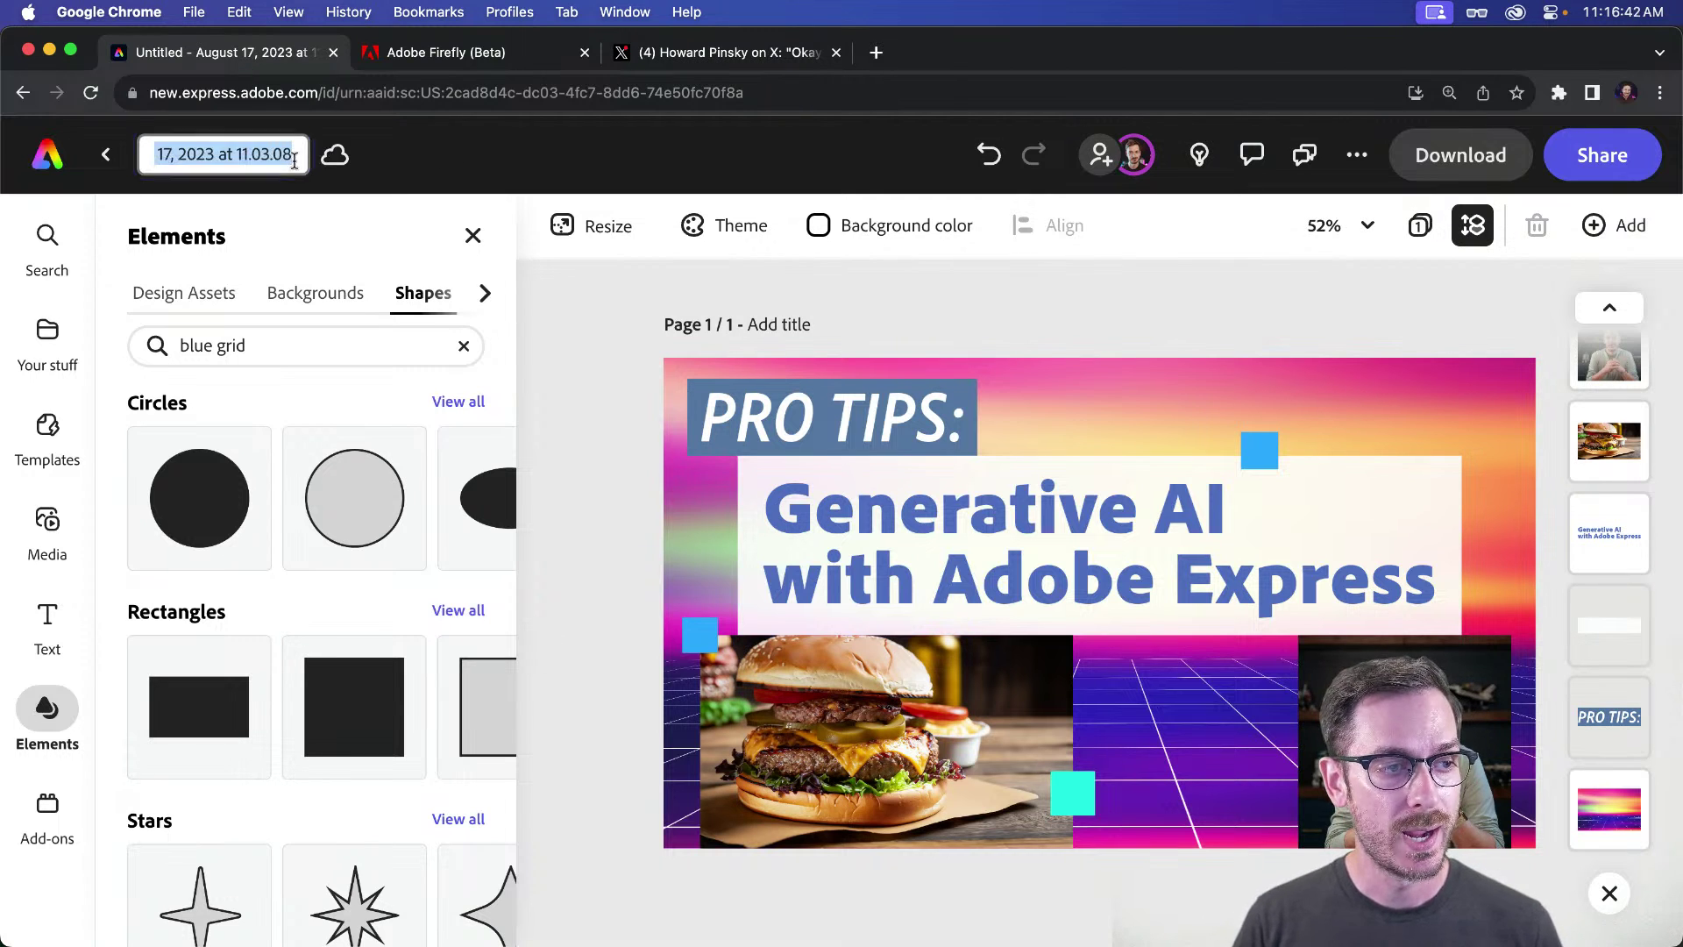
type("Thumbnail")
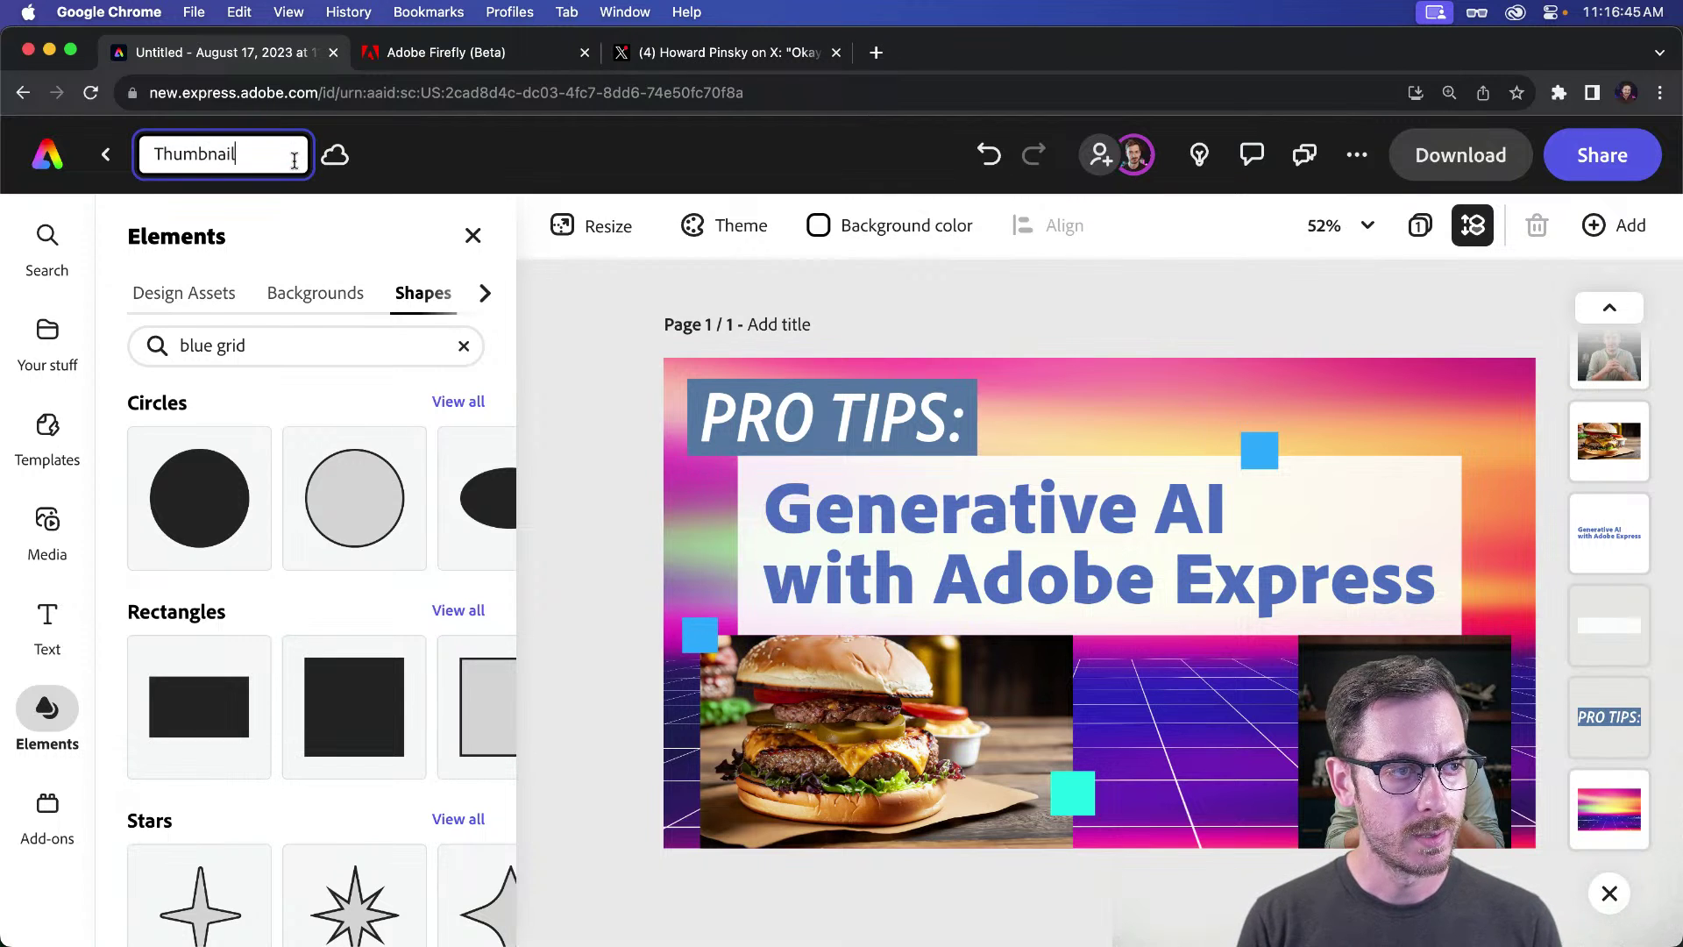
key("Return")
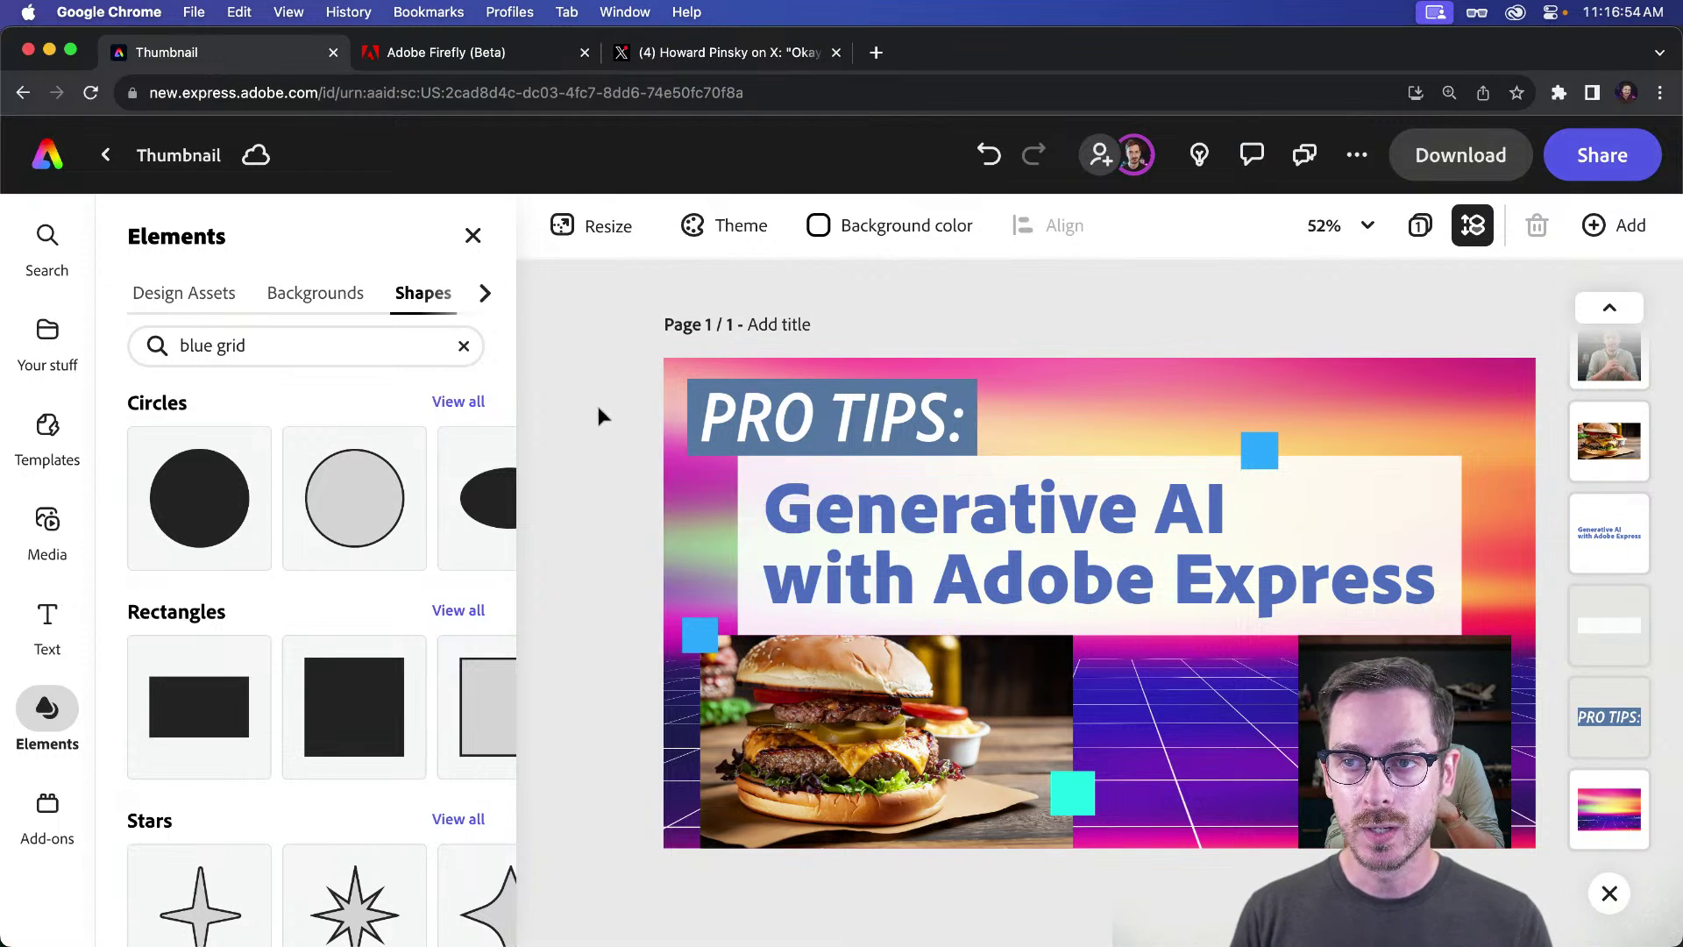
Step: Return to the home page and browse the Instagram story templates
left_click(106, 155)
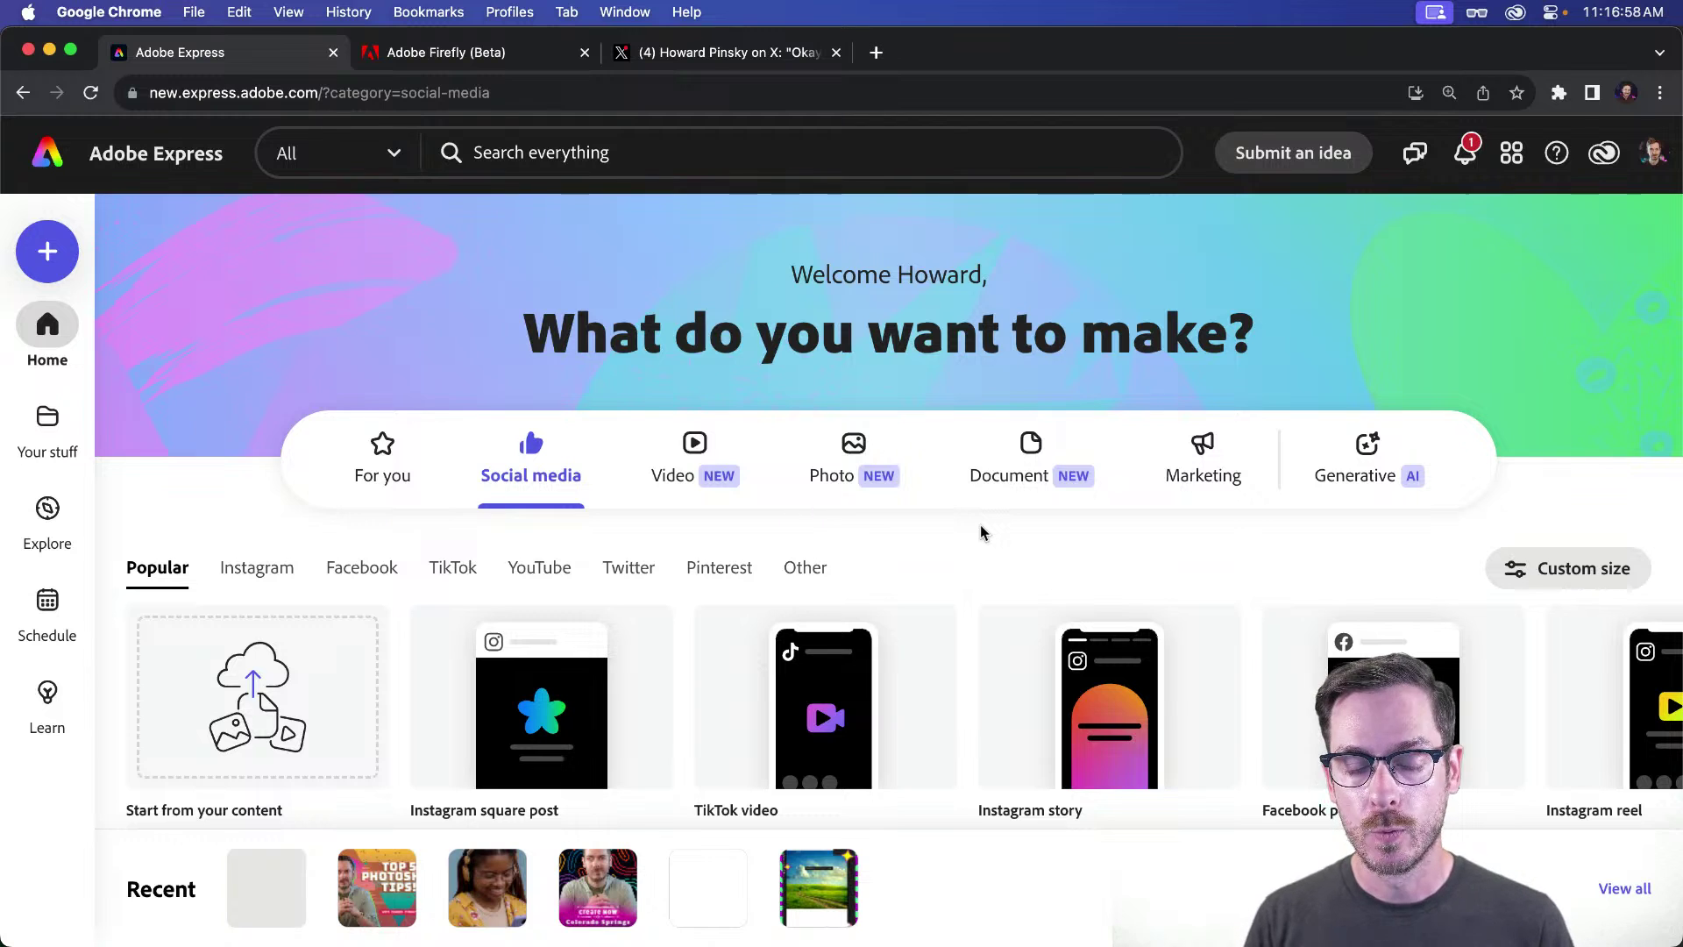
scroll(980, 530, "down", 3)
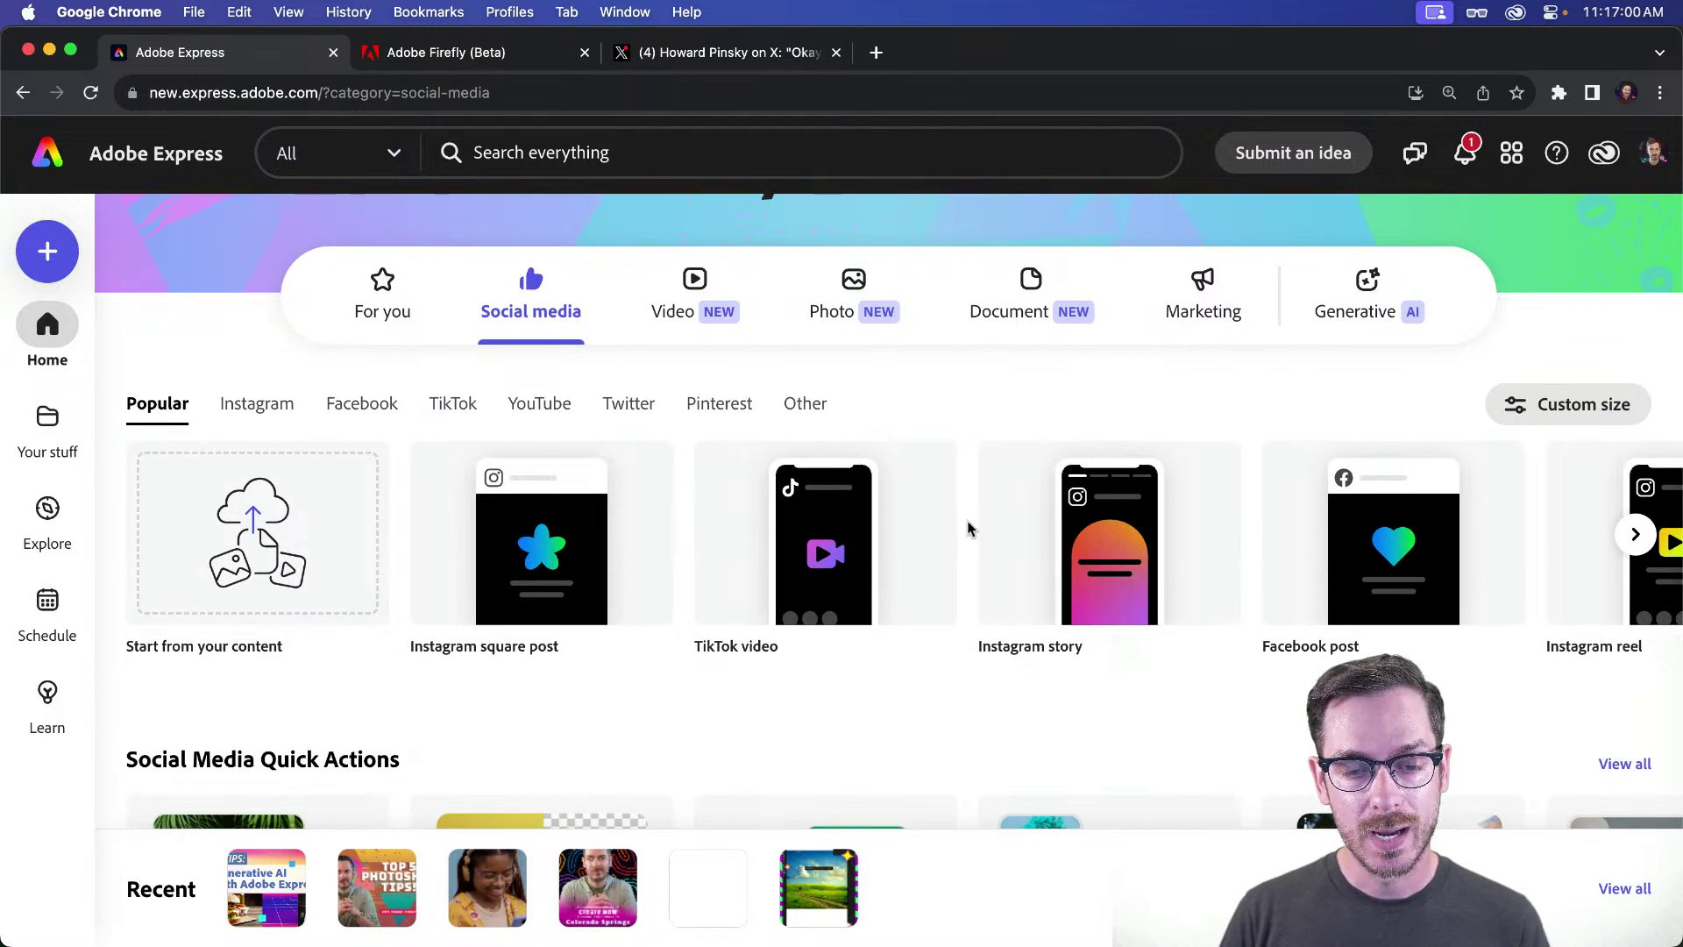
mouse_move(1113, 561)
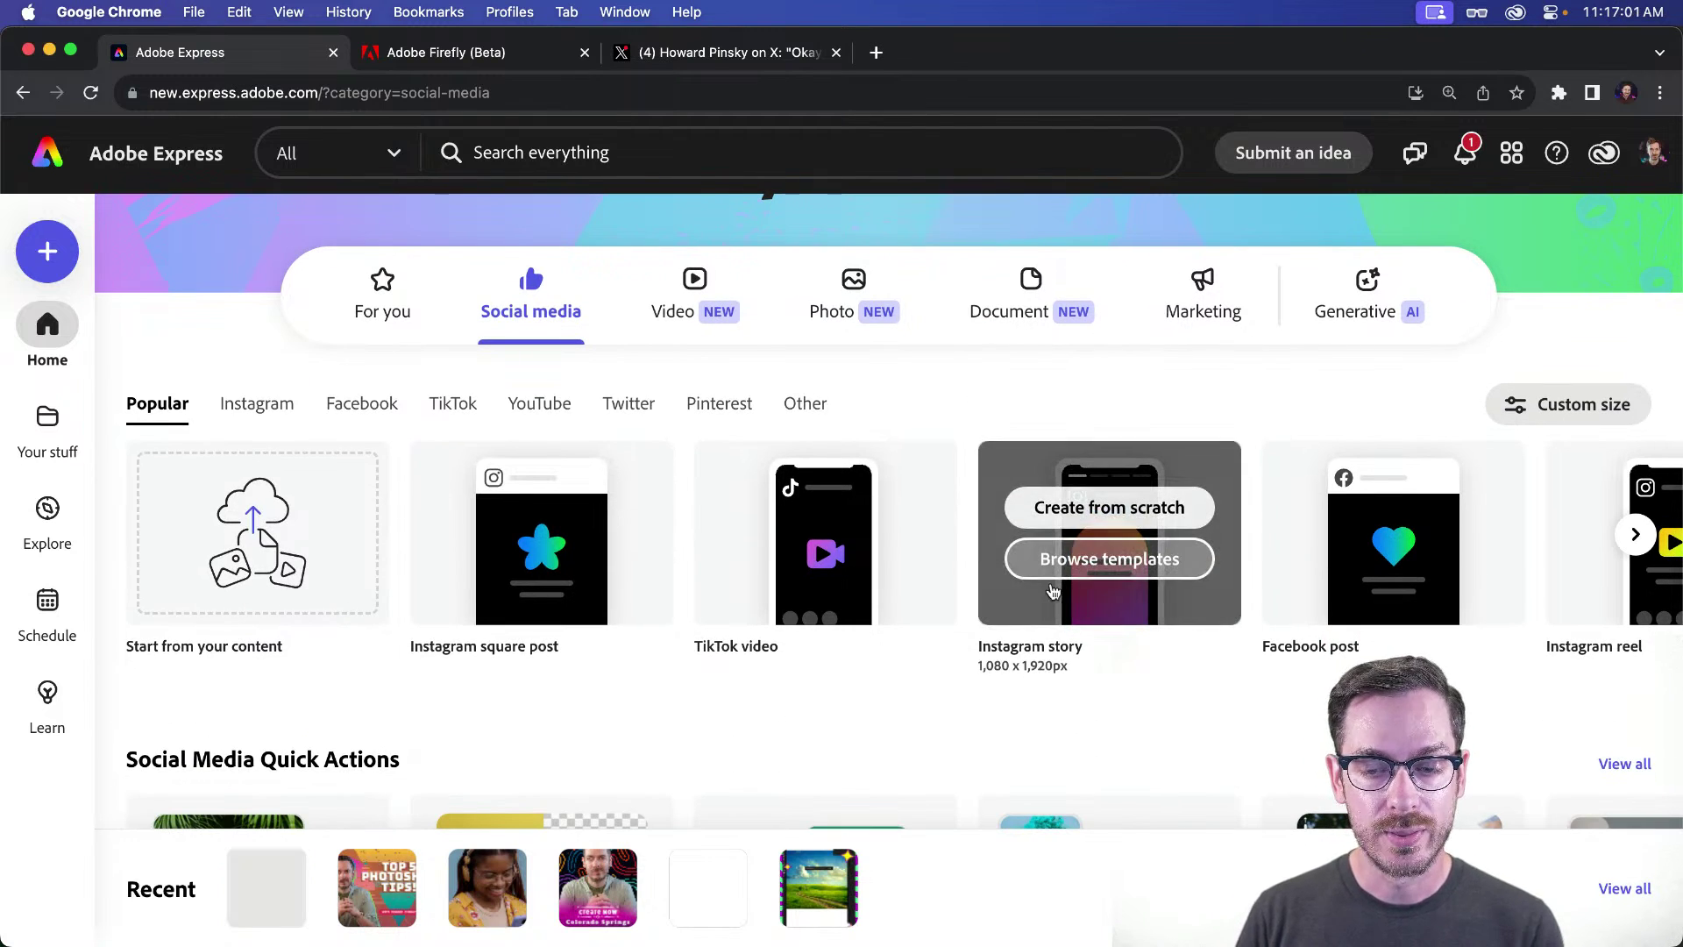
left_click(1120, 561)
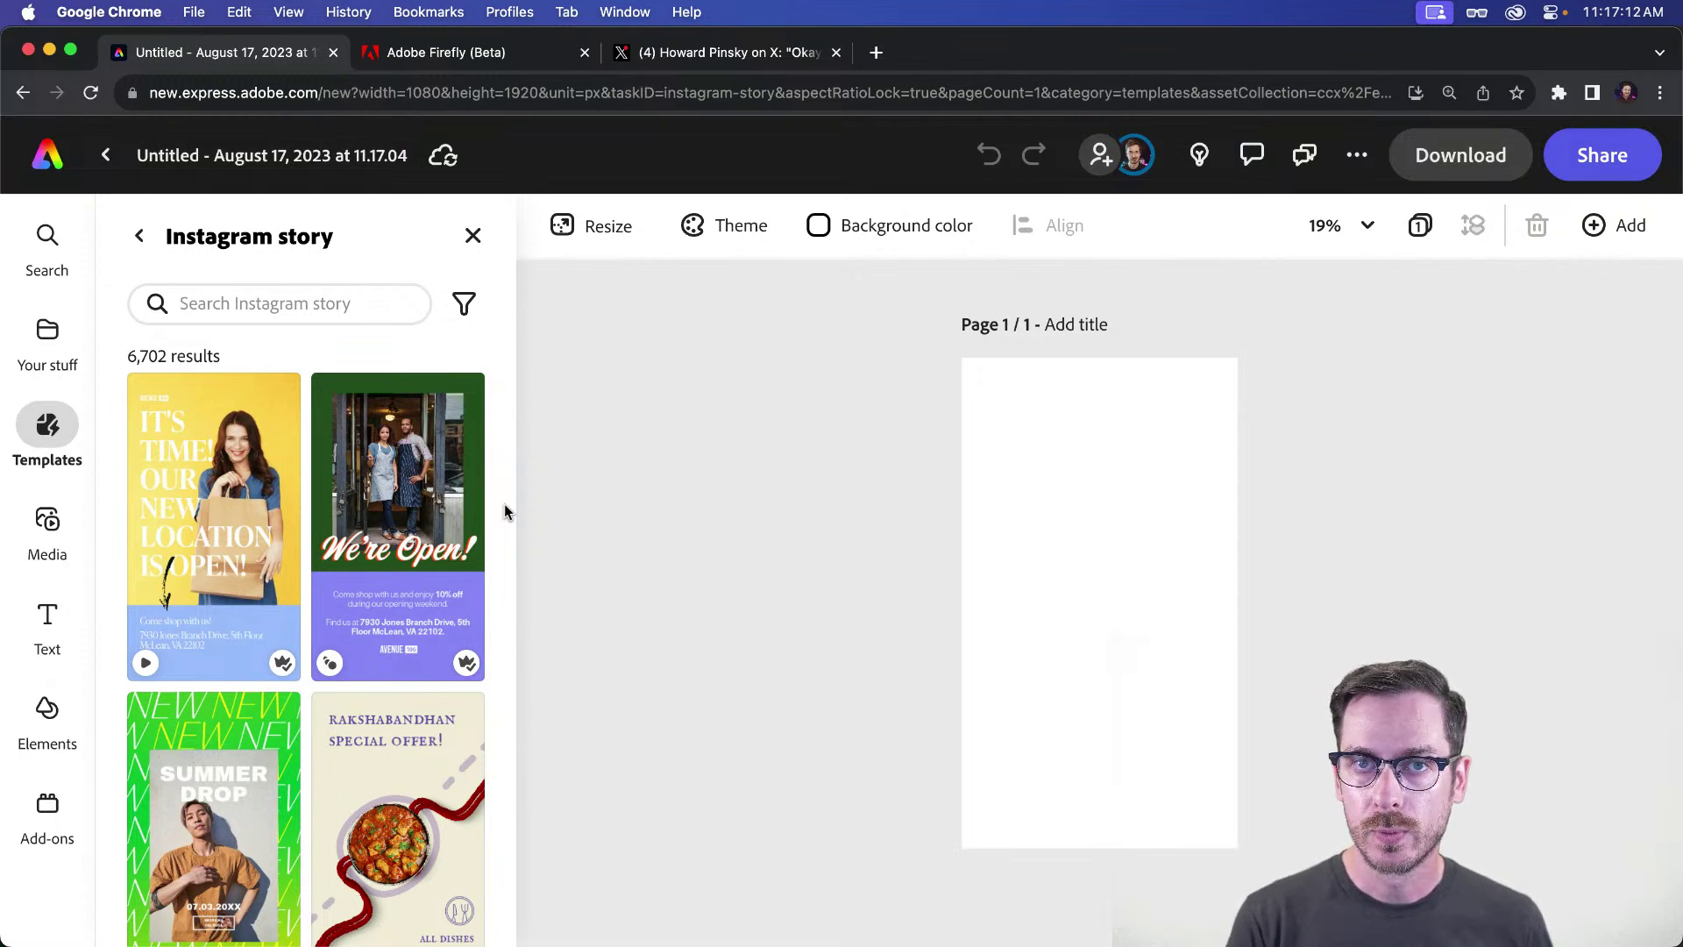
Step: Look through the Instagram story templates and open the animated green "Summer Drop" template
scroll(387, 459, "down", 5)
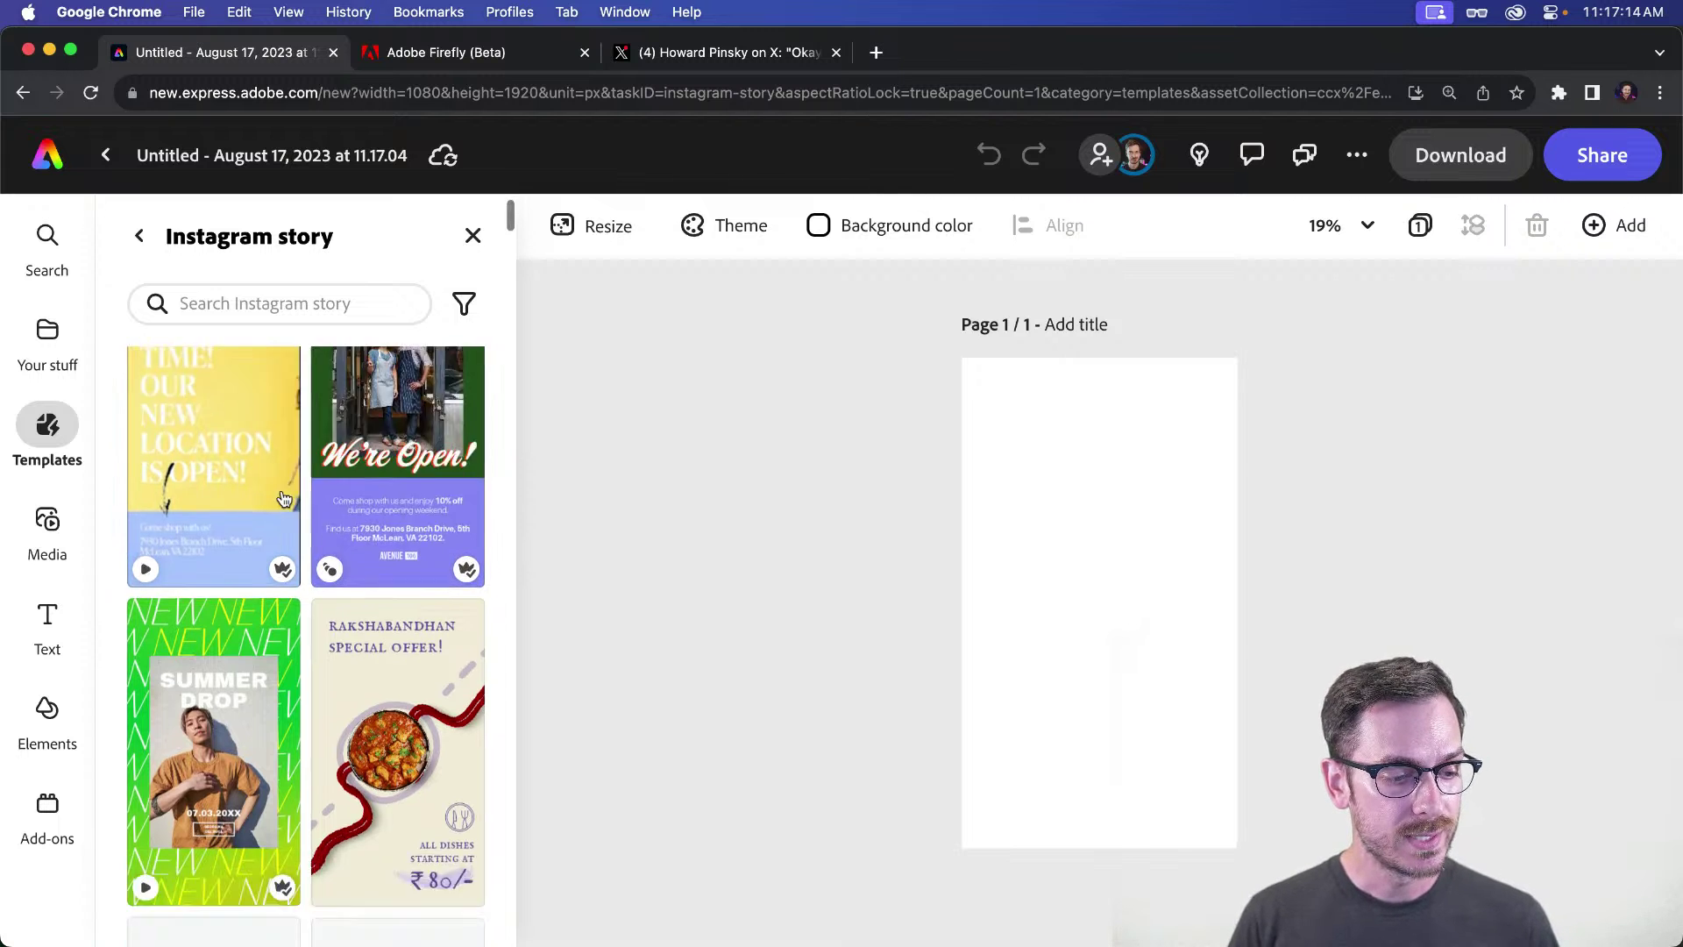
scroll(286, 482, "up", 2)
scroll(286, 483, "down", 1)
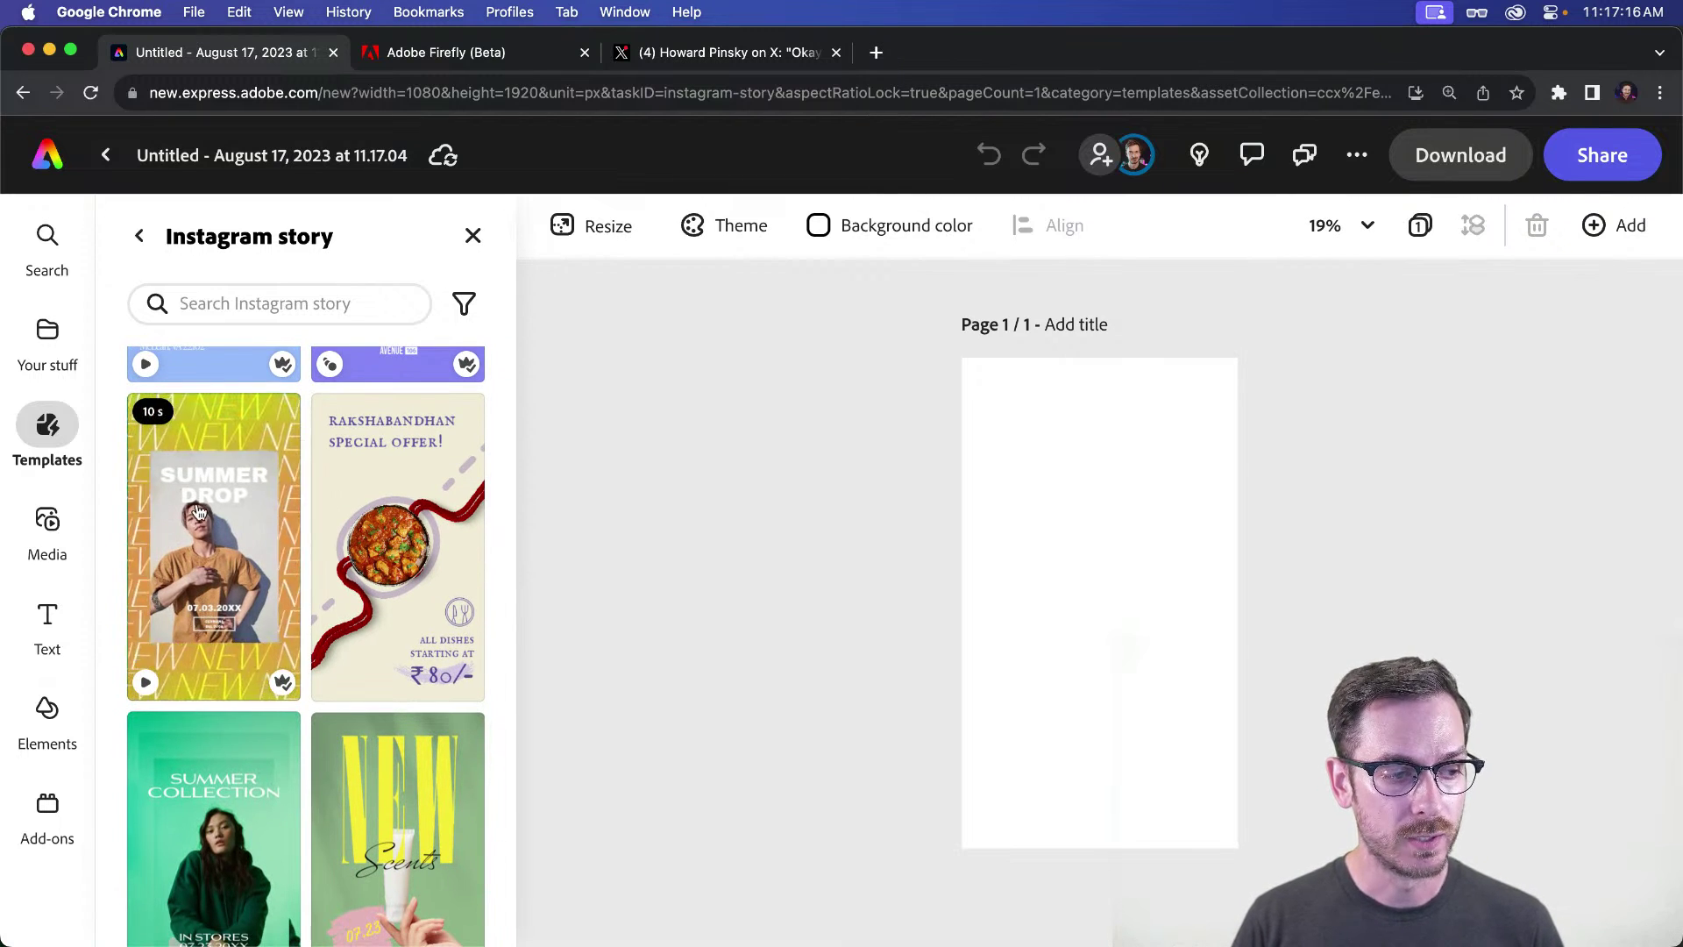
left_click(200, 512)
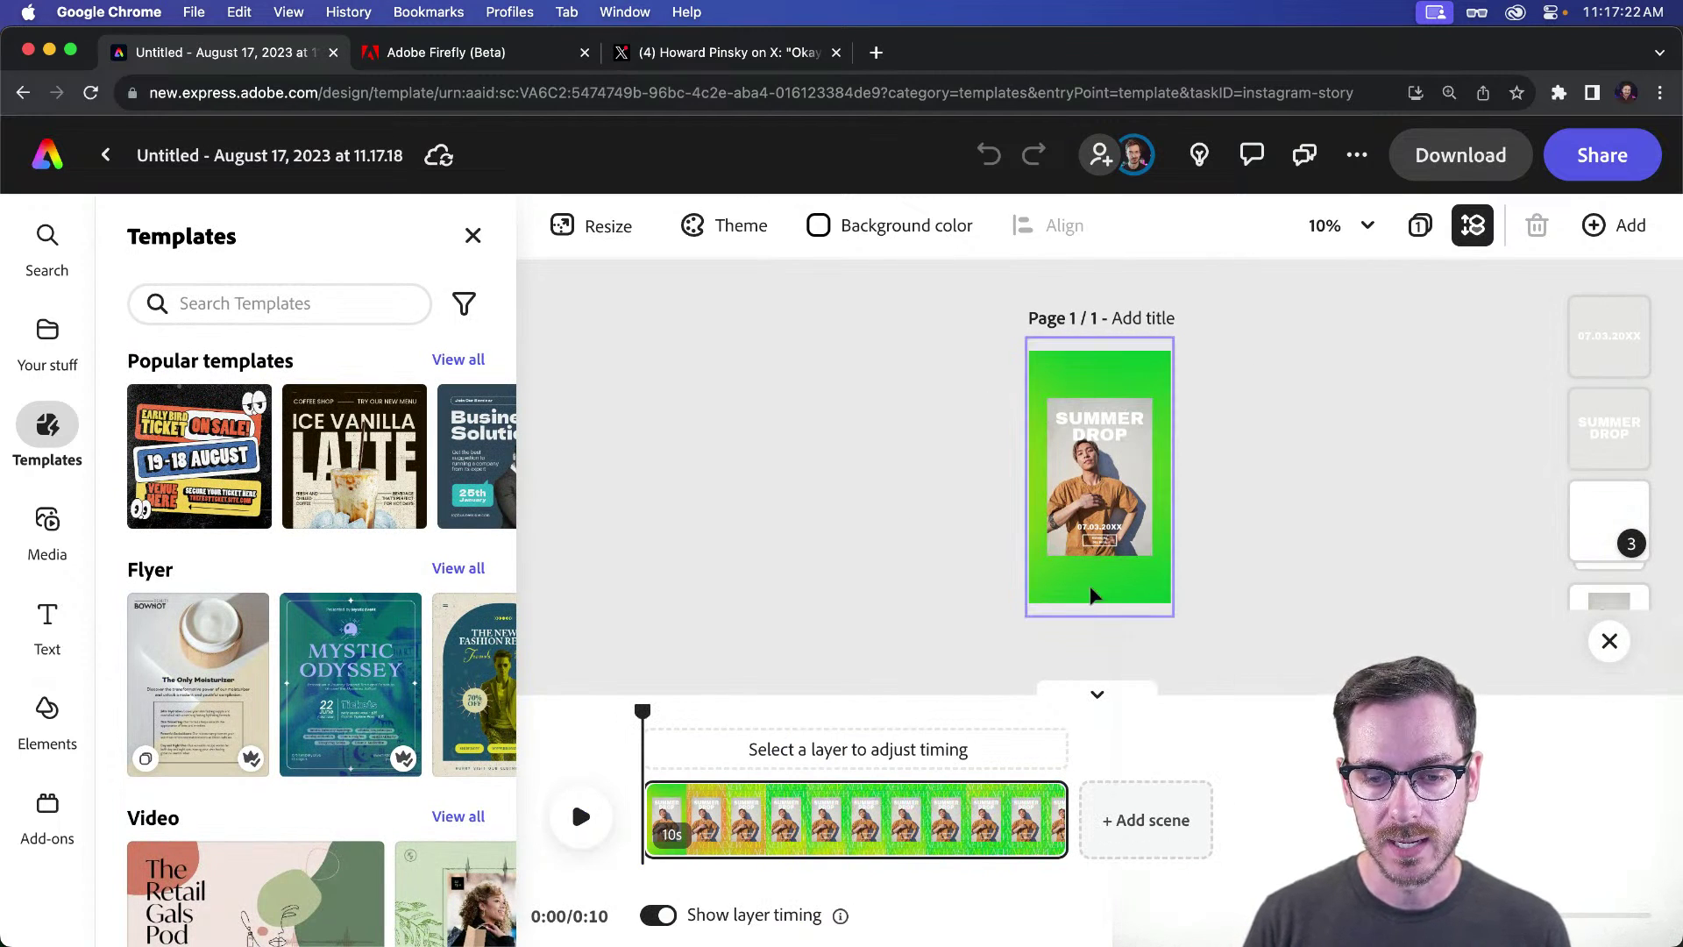
Step: Preview the template's animation and inspect its model photo and "SUMMER DROP" text layers
left_click(581, 817)
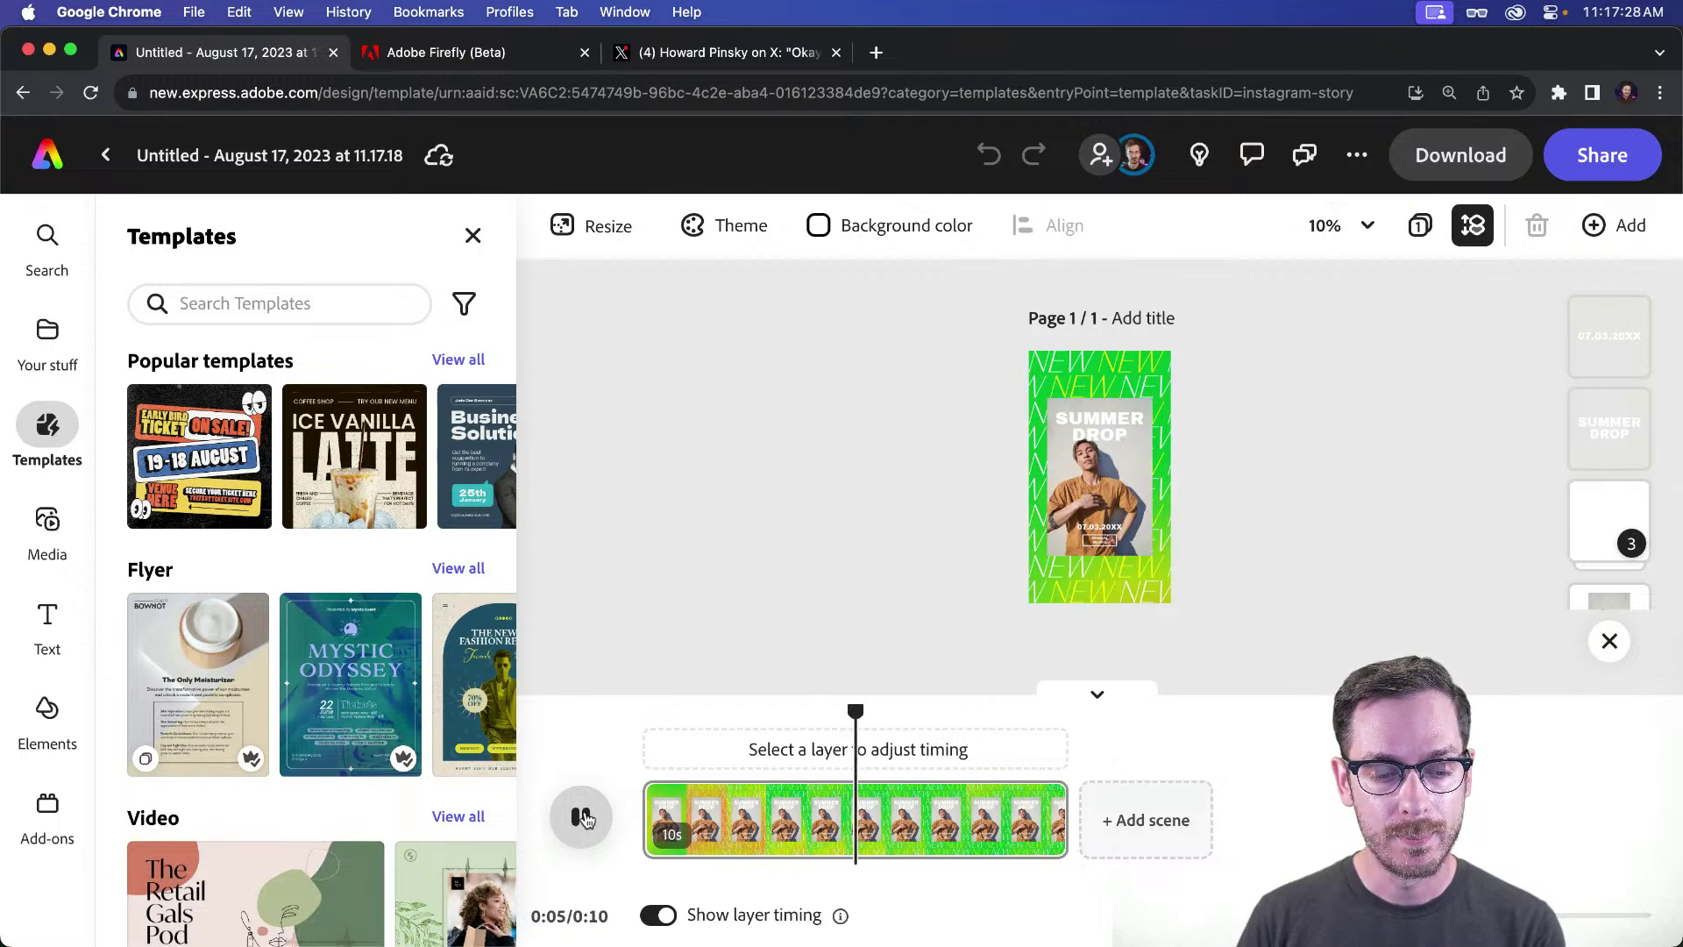
left_click(580, 818)
left_click(1093, 465)
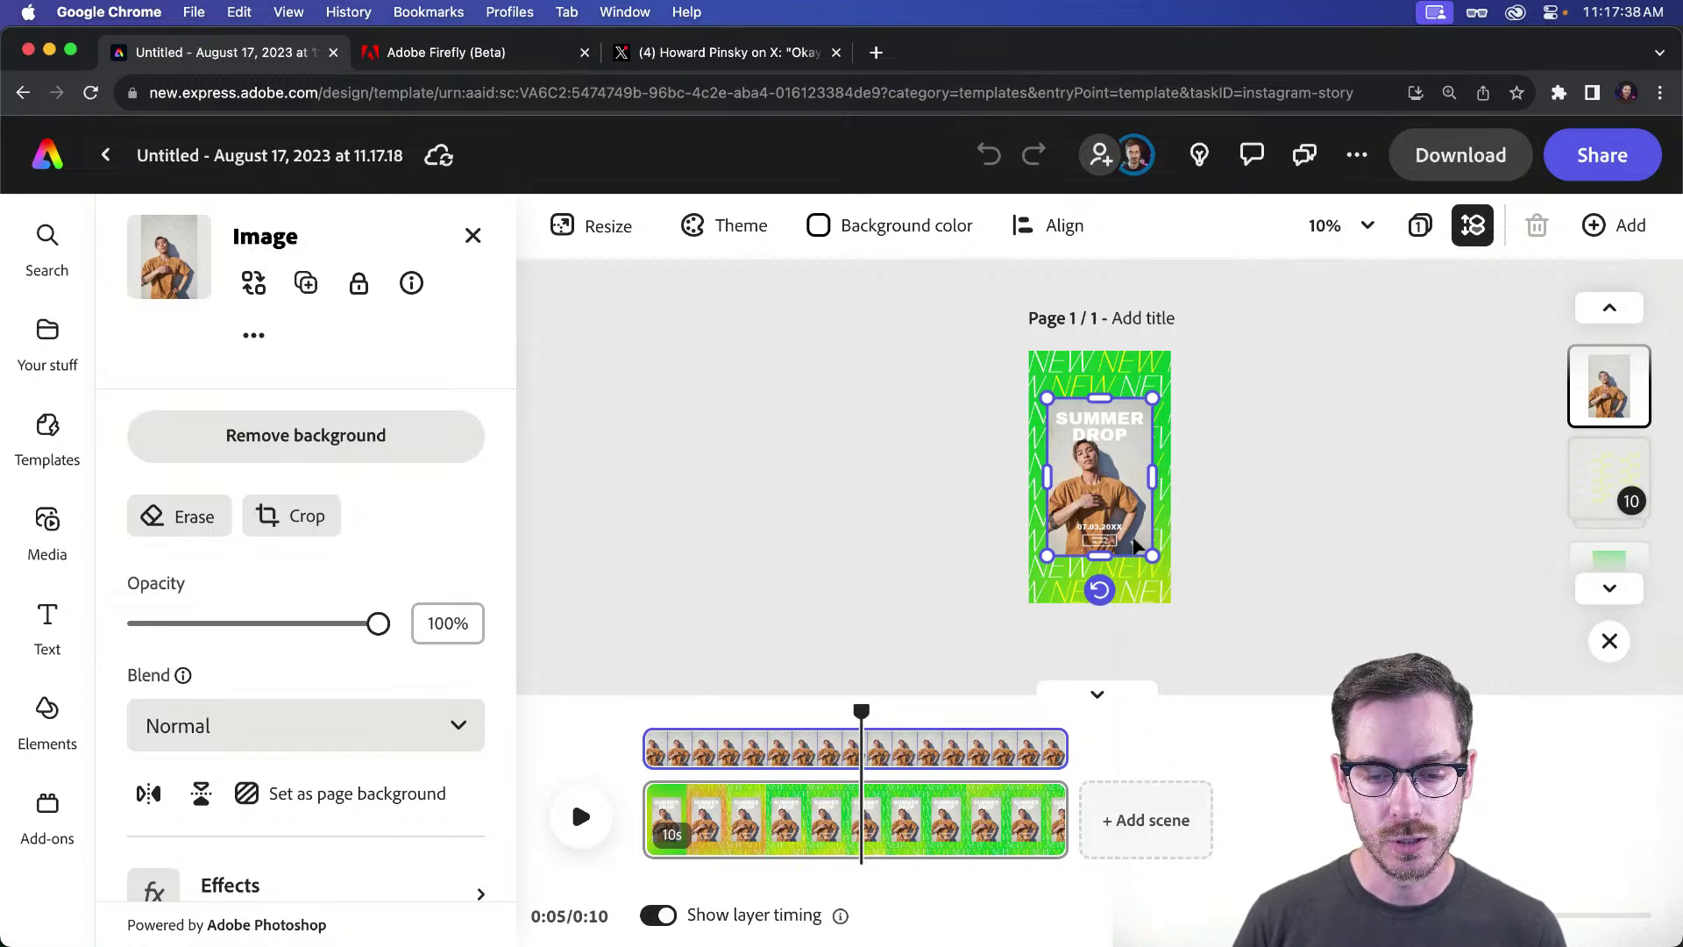
left_click(1094, 430)
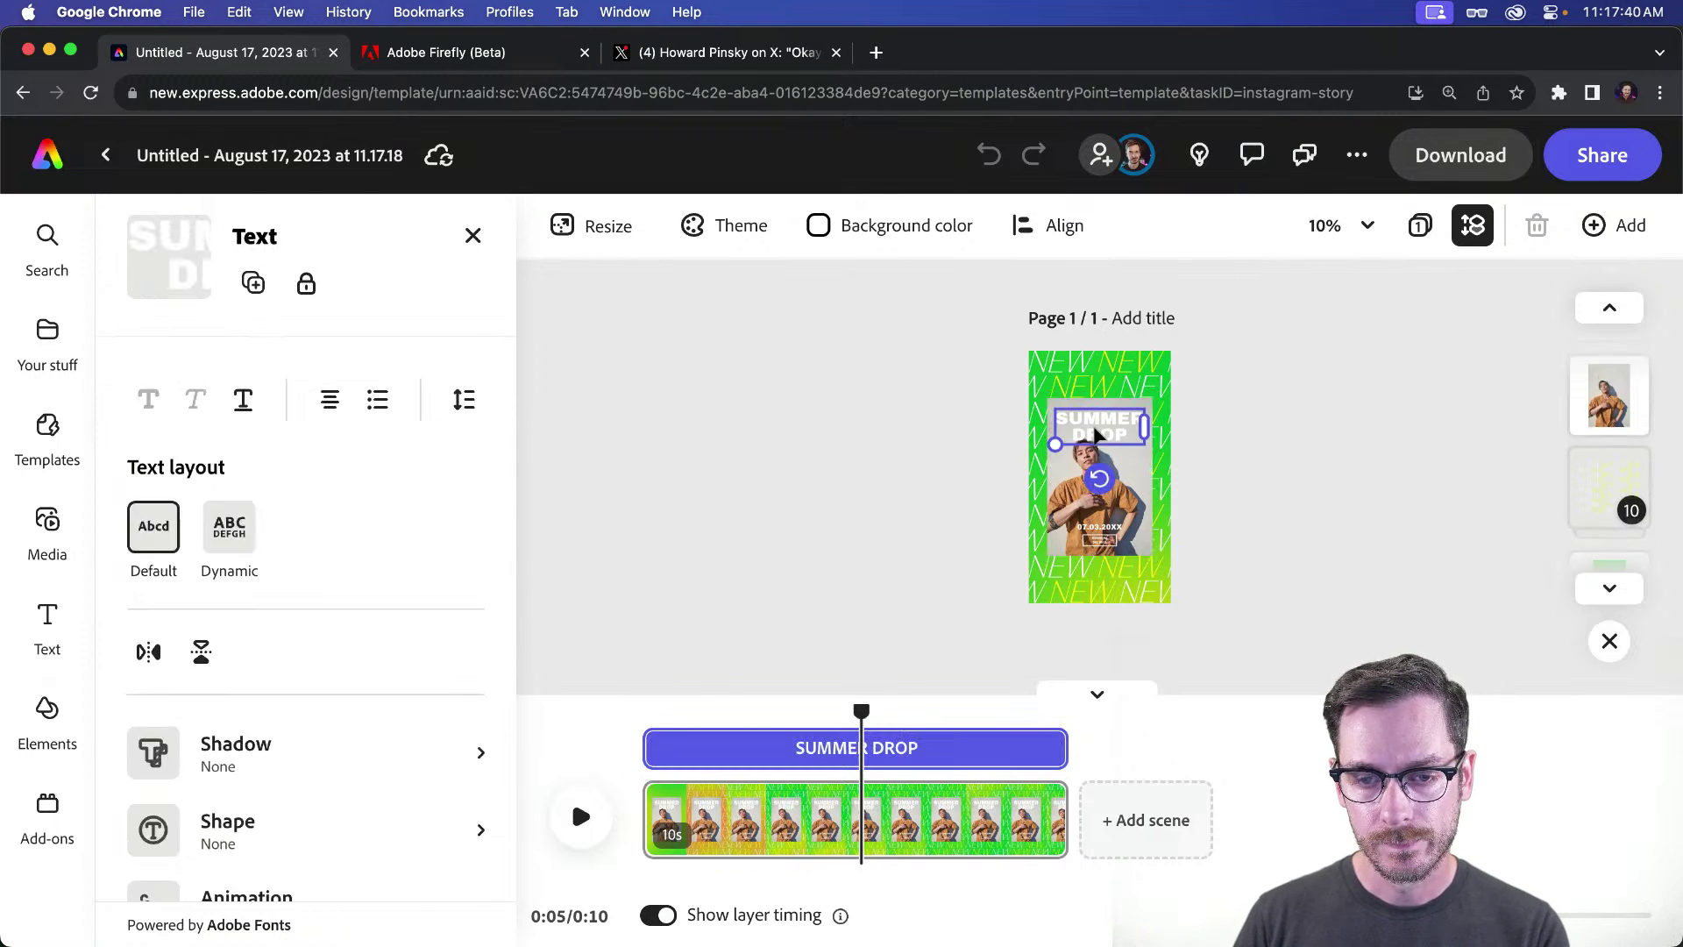
left_click(1115, 521)
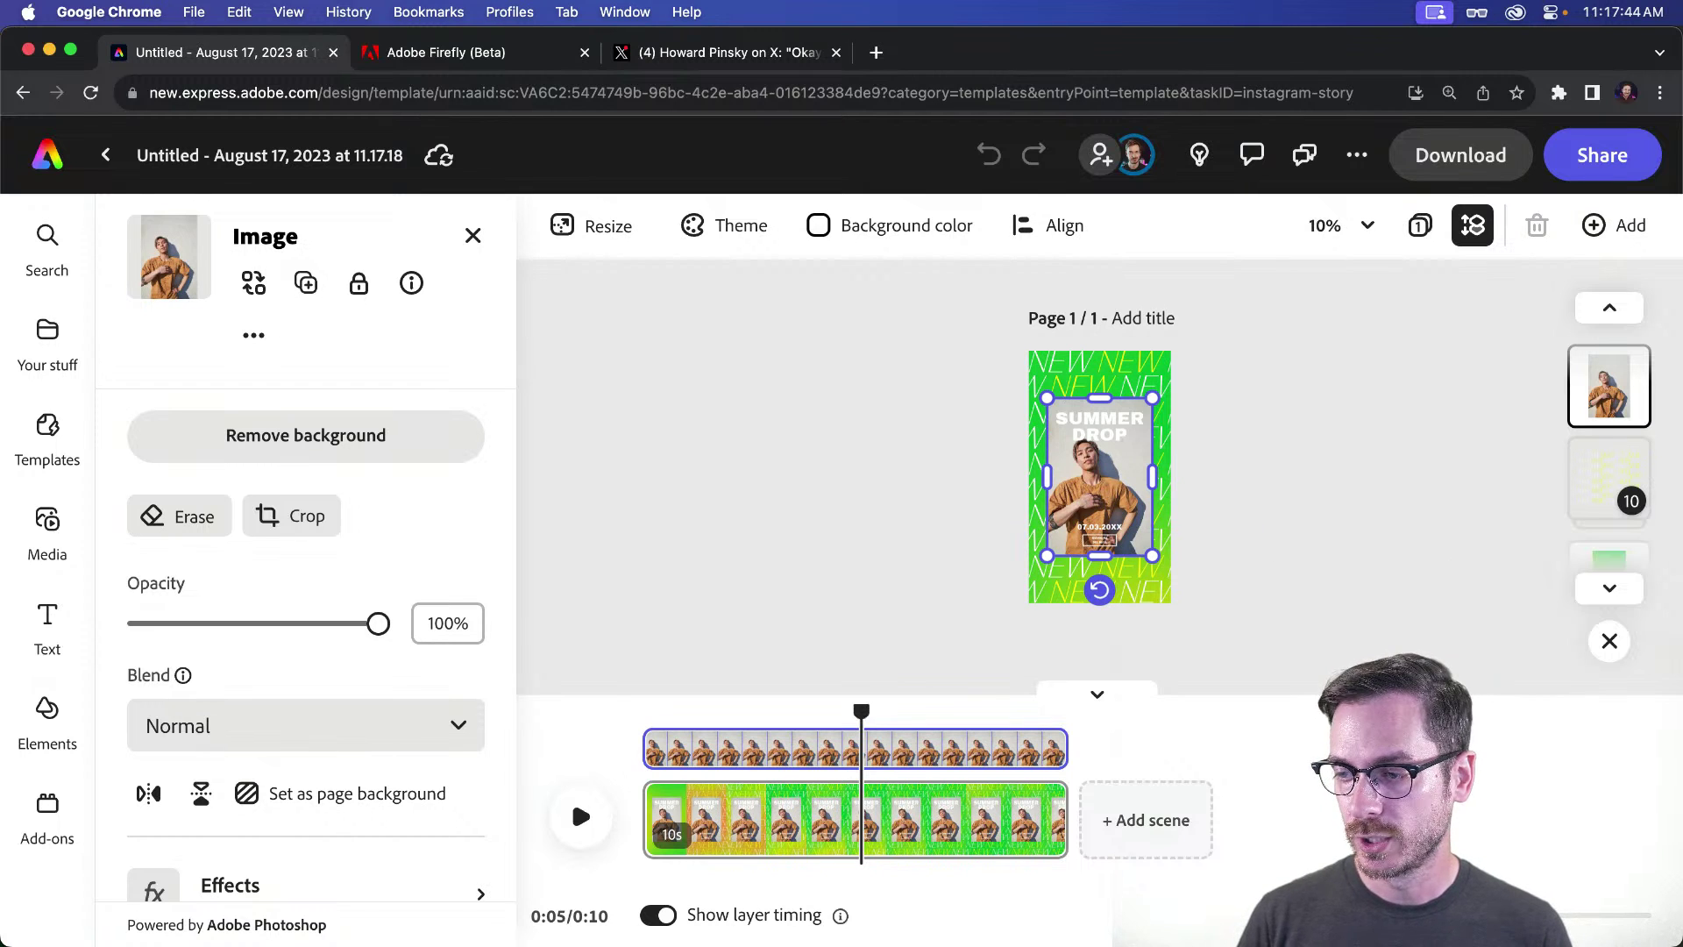
Step: Switch to Finder and preview reel_shortcuts_01.mp4 from the Reels folder
key("super+Tab")
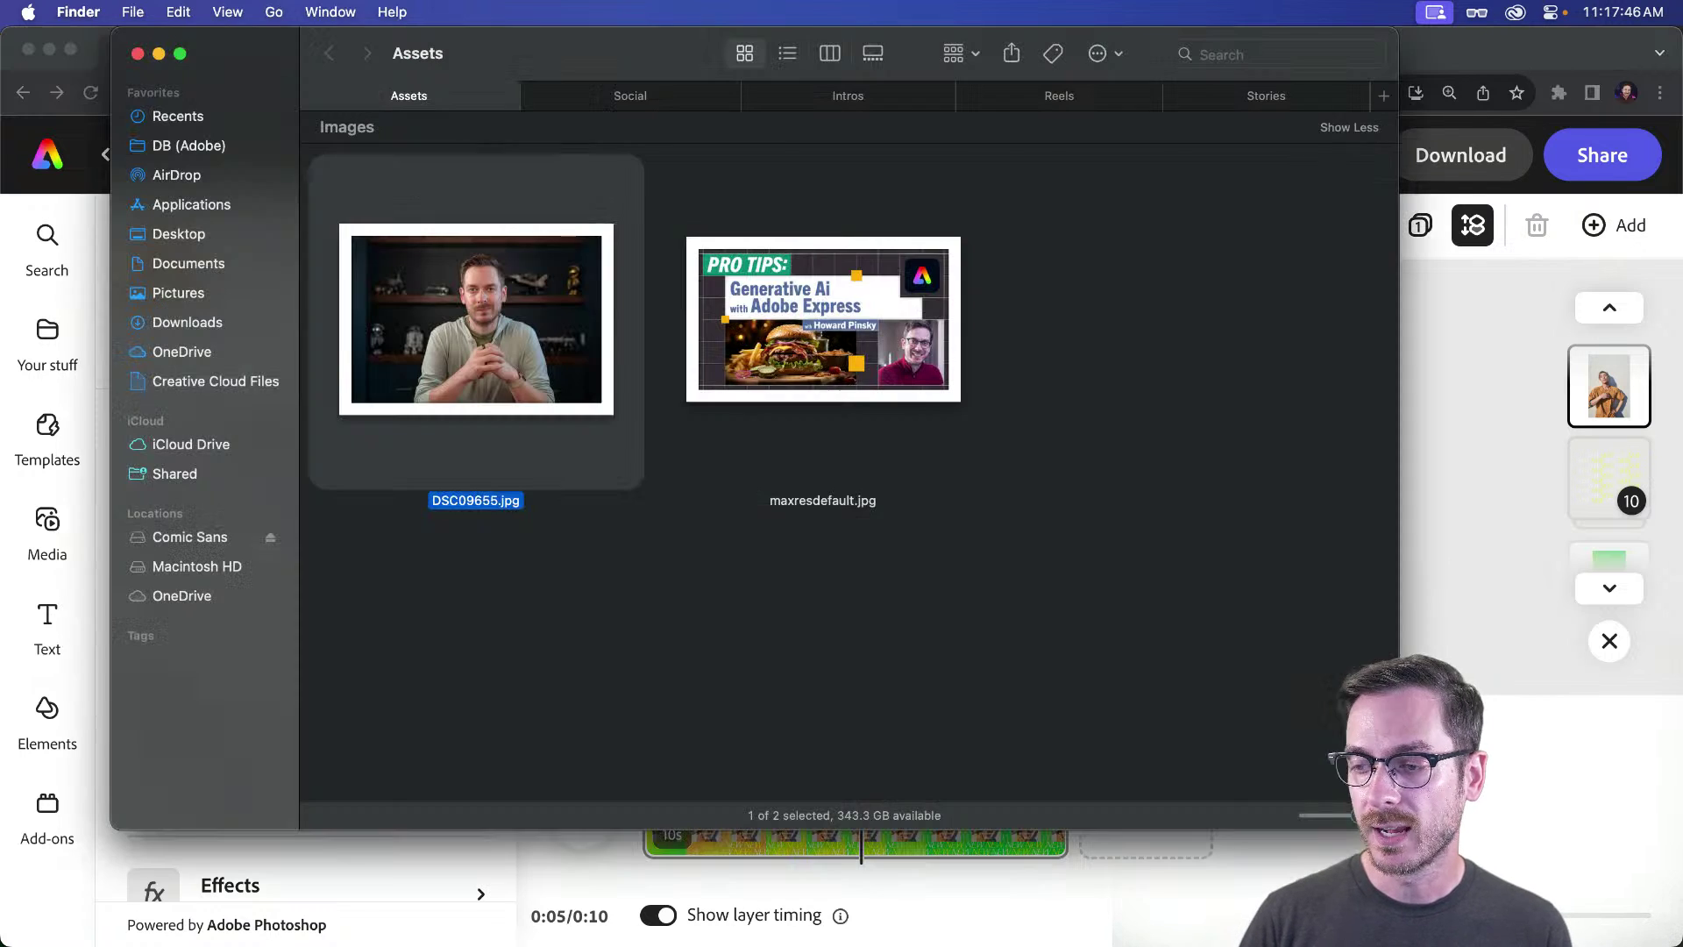
left_click(1150, 659)
left_click(1087, 99)
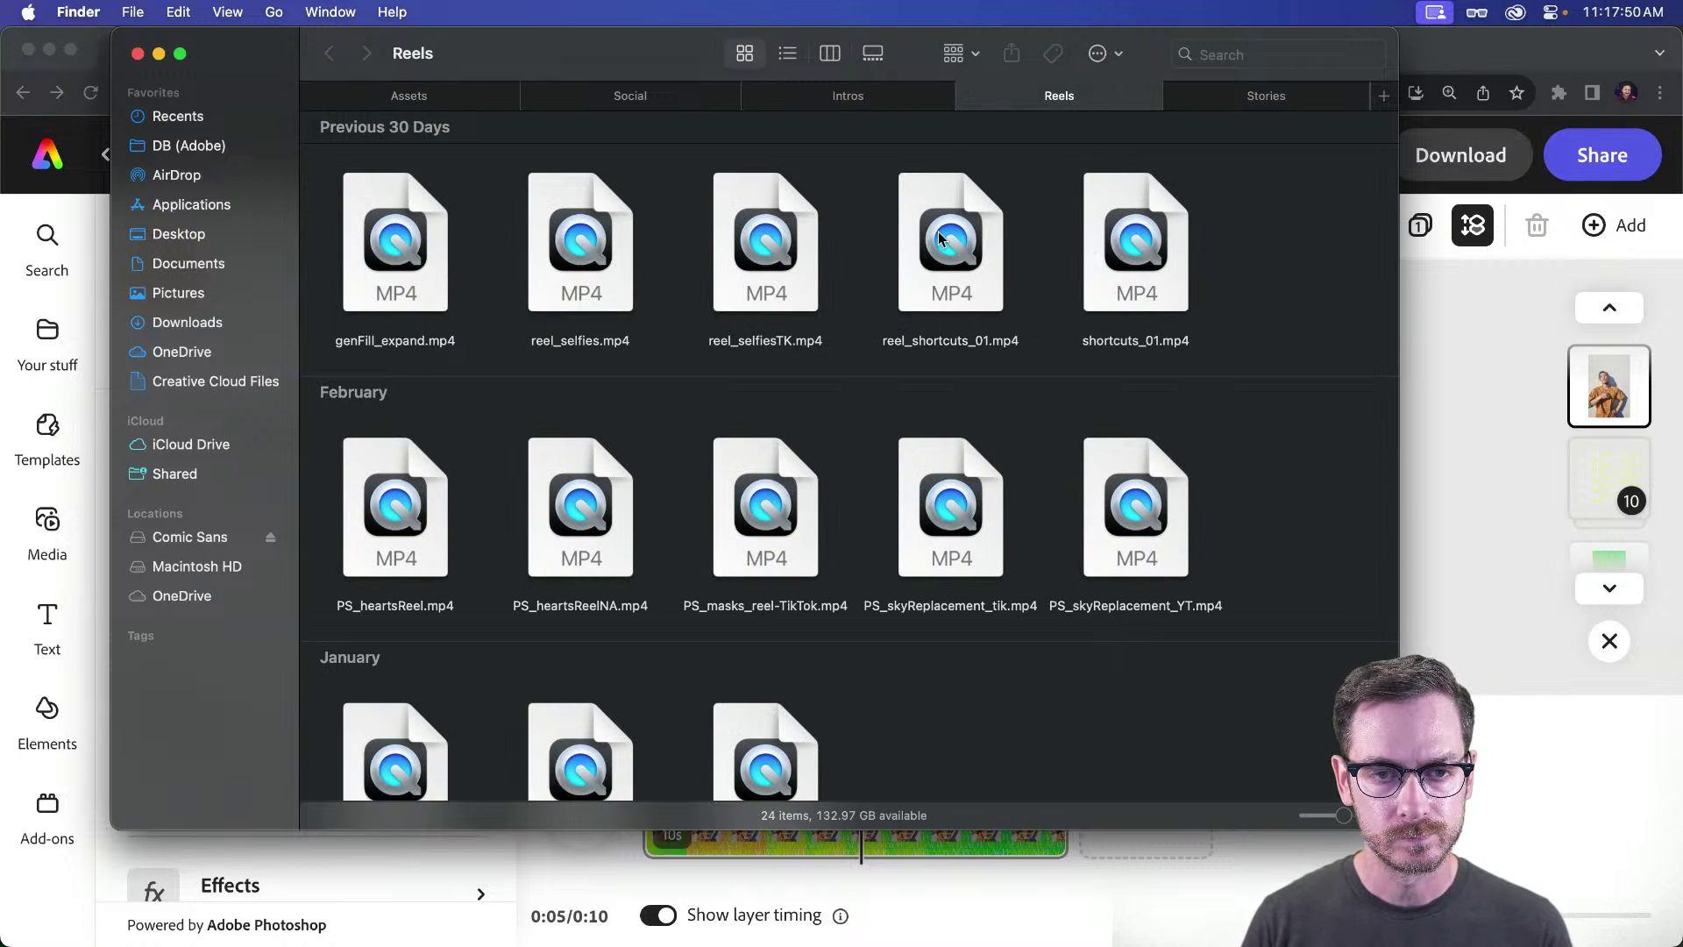
left_click(939, 237)
key("space")
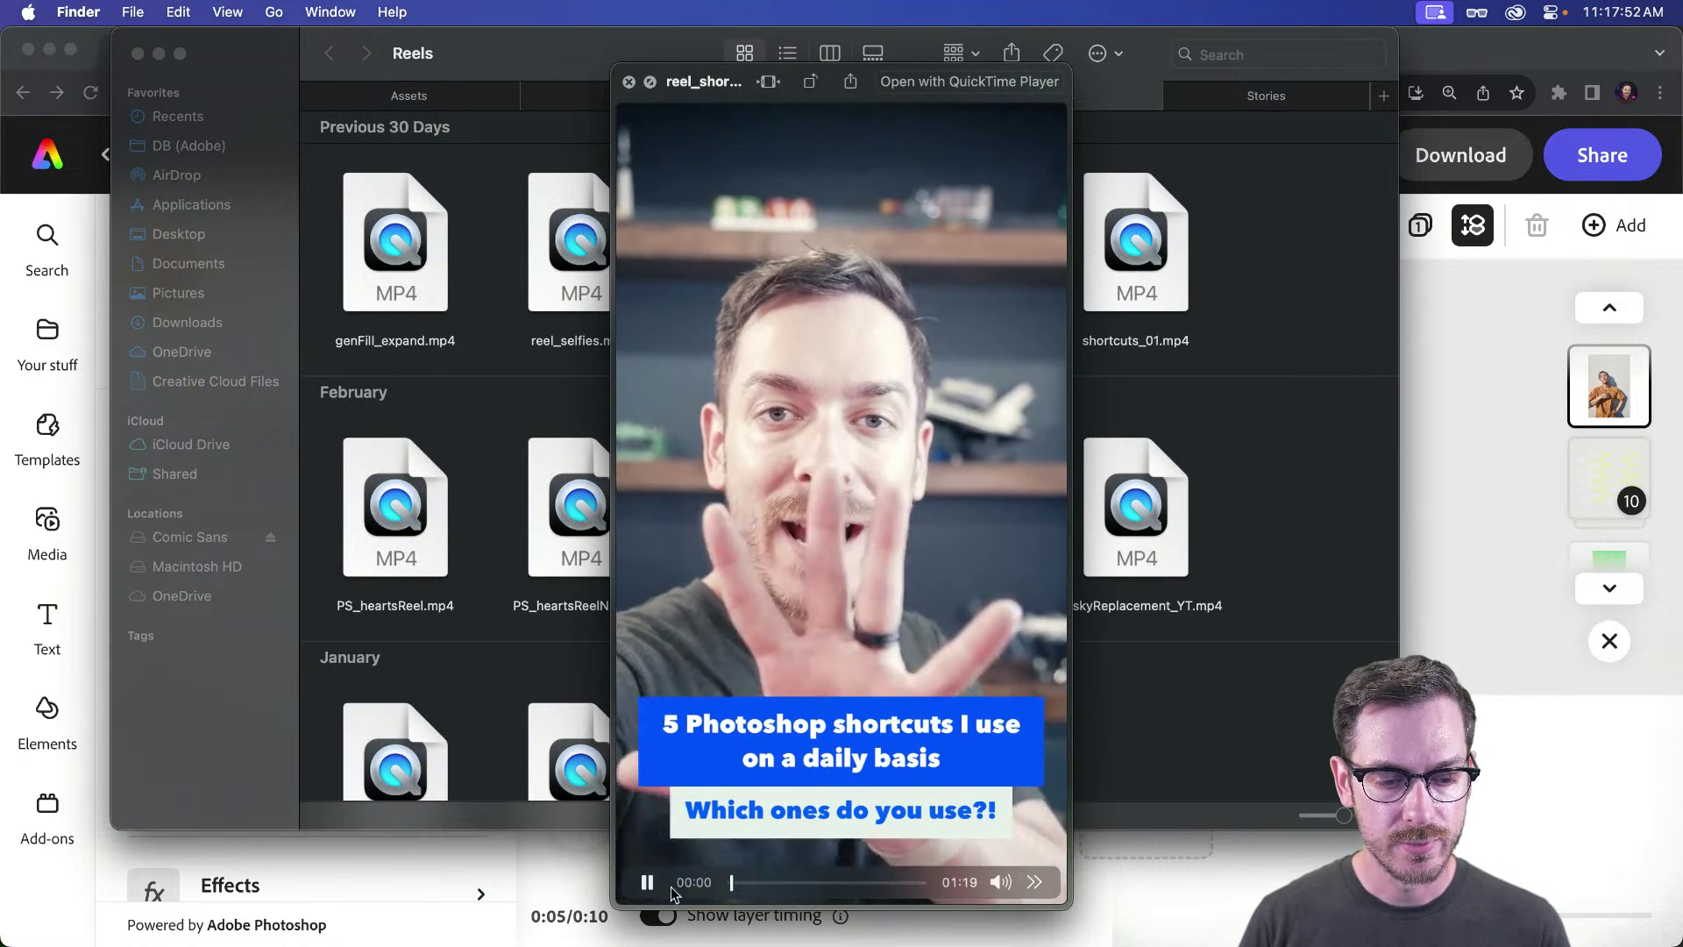
left_click(649, 881)
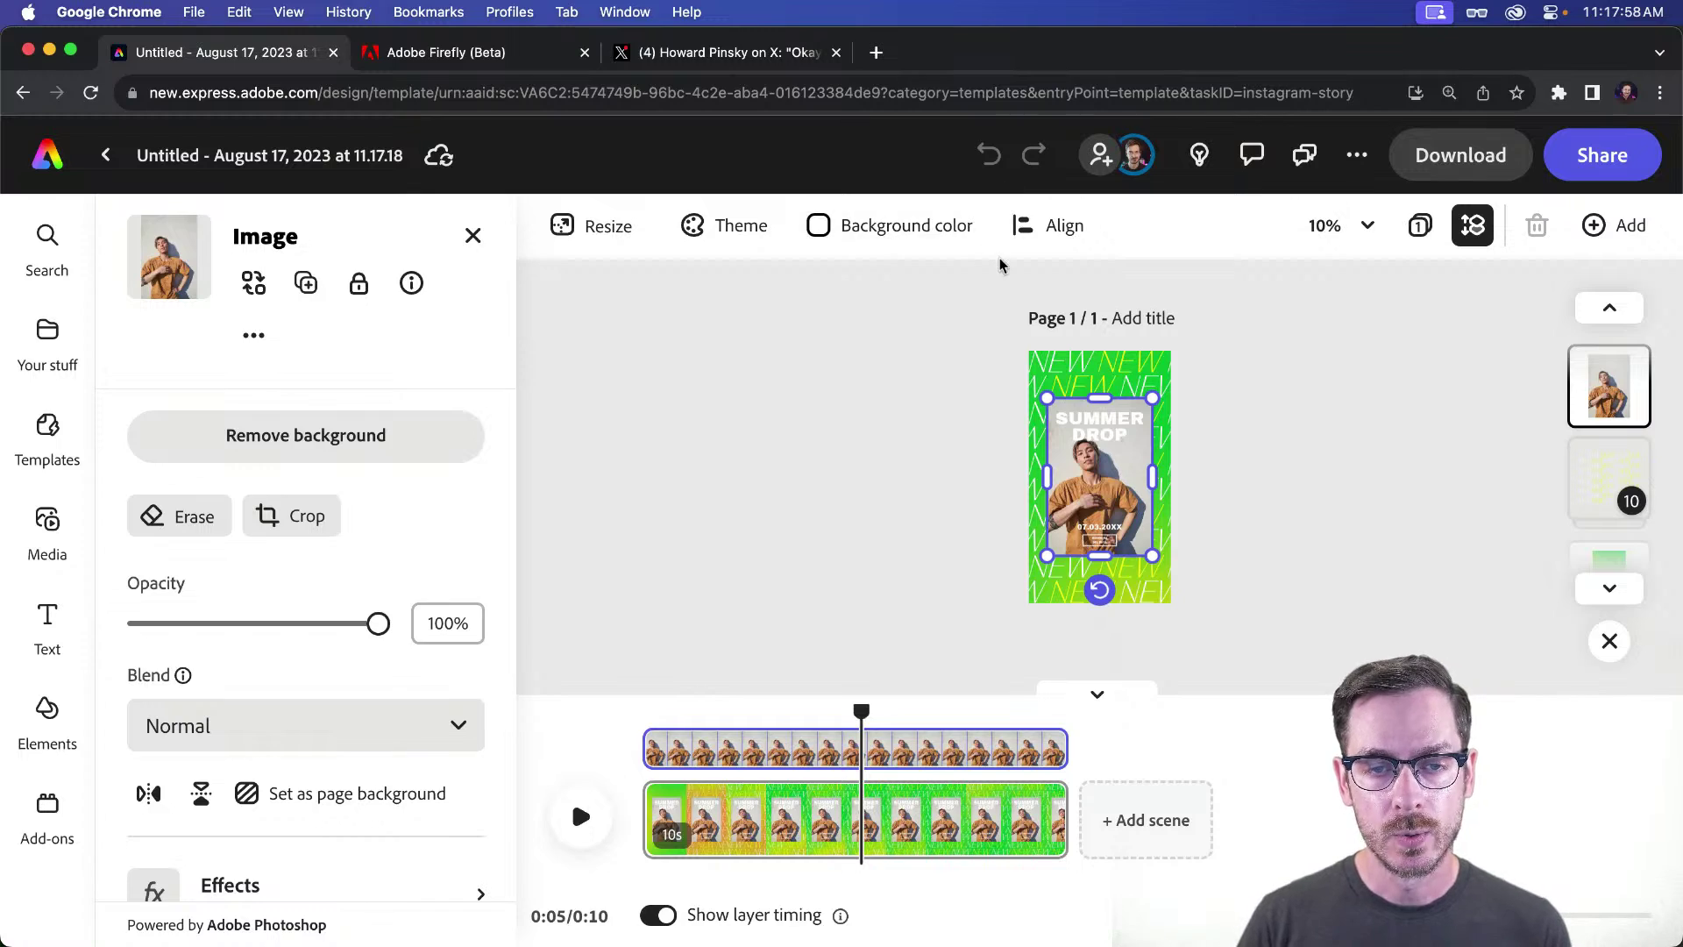
Step: Bring reel_shortcuts_01.mp4 from Finder onto the story page in Adobe Express
key("super+Tab")
key("space")
key("super+Tab")
left_click_drag(968, 244, 1107, 421)
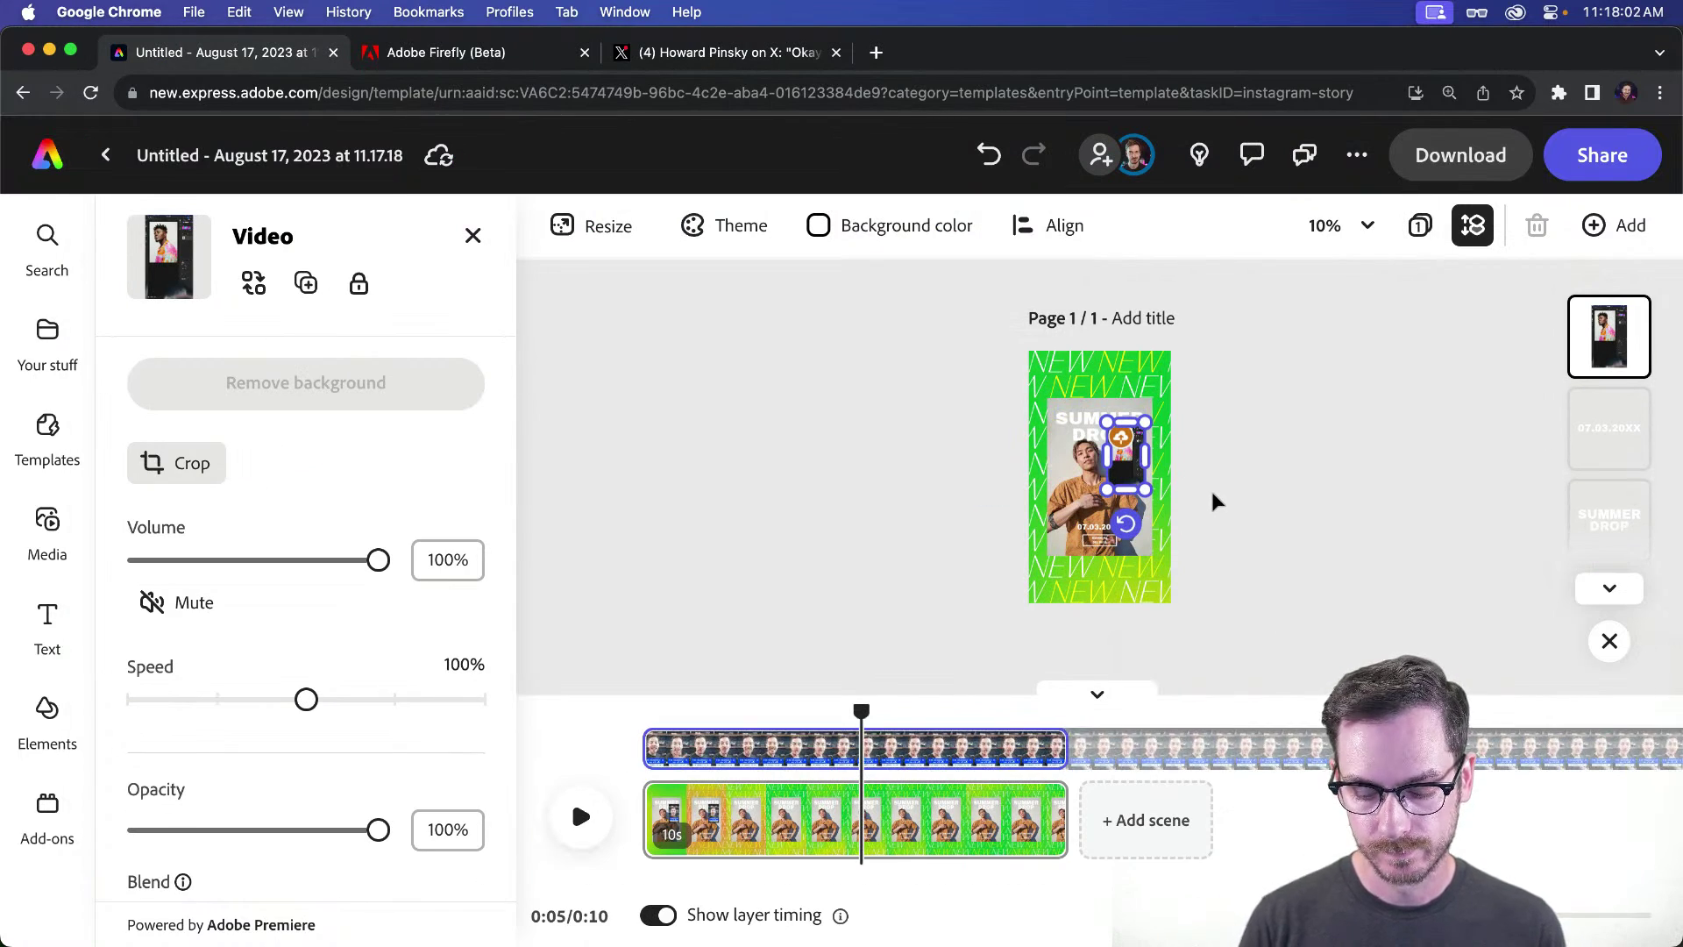
Step: Move the video to the model photo's upper-left corner and enlarge it to the photo's full height
key("super+equal")
left_click_drag(1177, 441, 1014, 384)
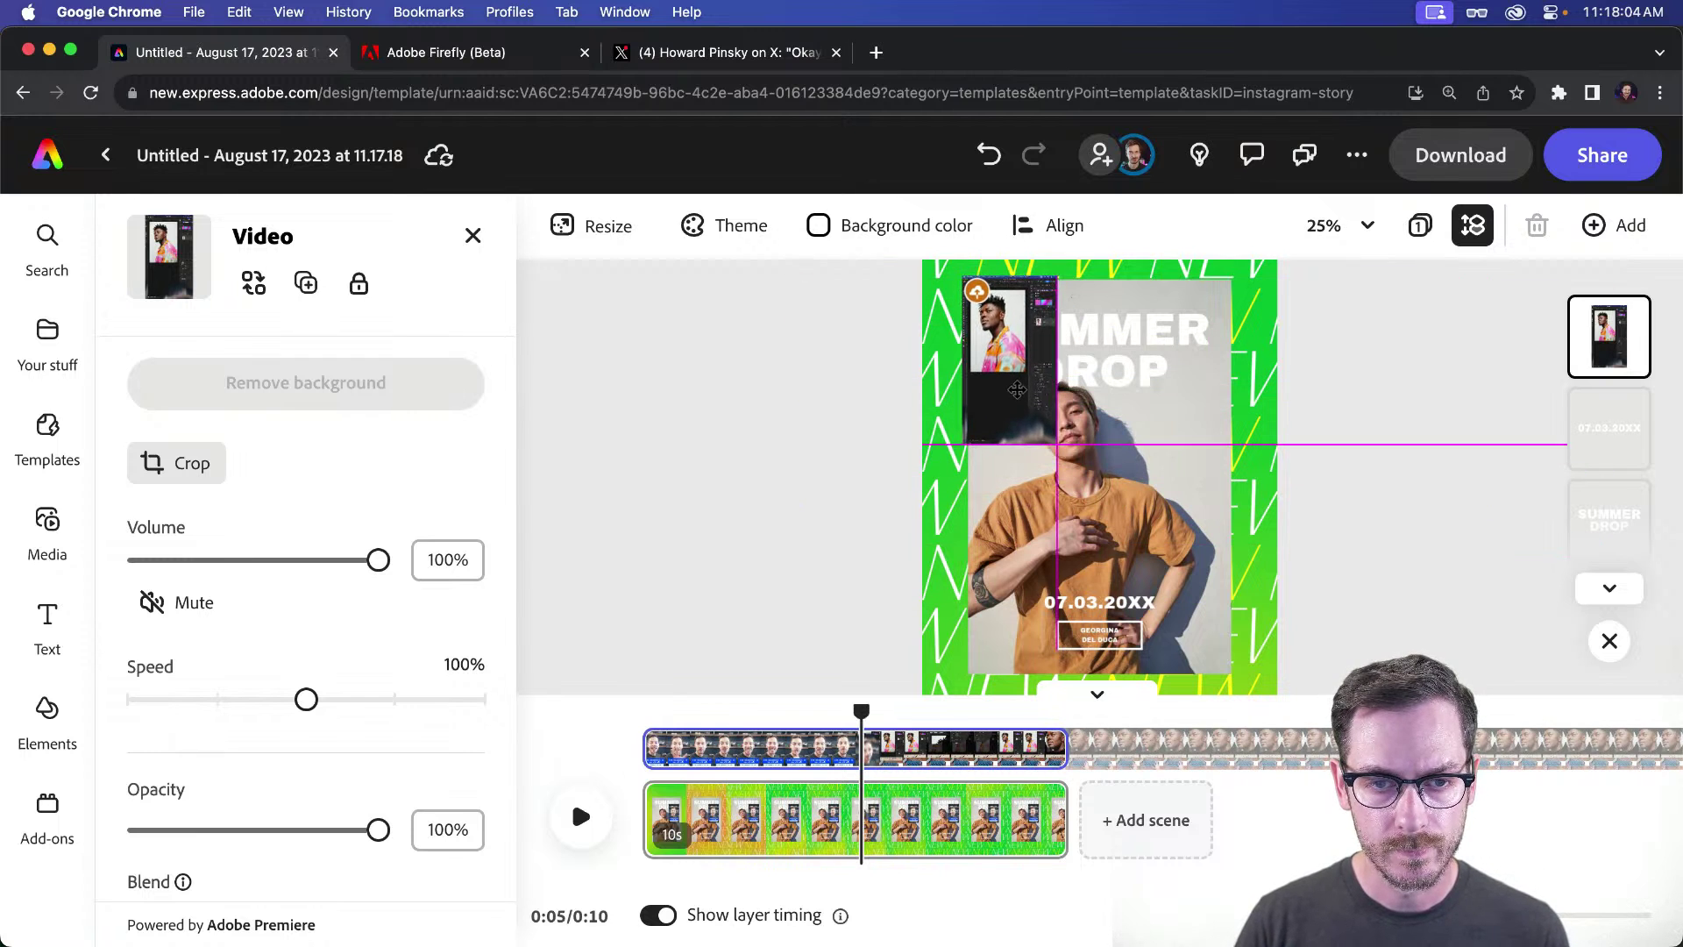
left_click_drag(1064, 451, 1192, 674)
Step: Delete the model photo and shift the video toward the page's center, placing its layer beneath the title and date text
left_click(1217, 526)
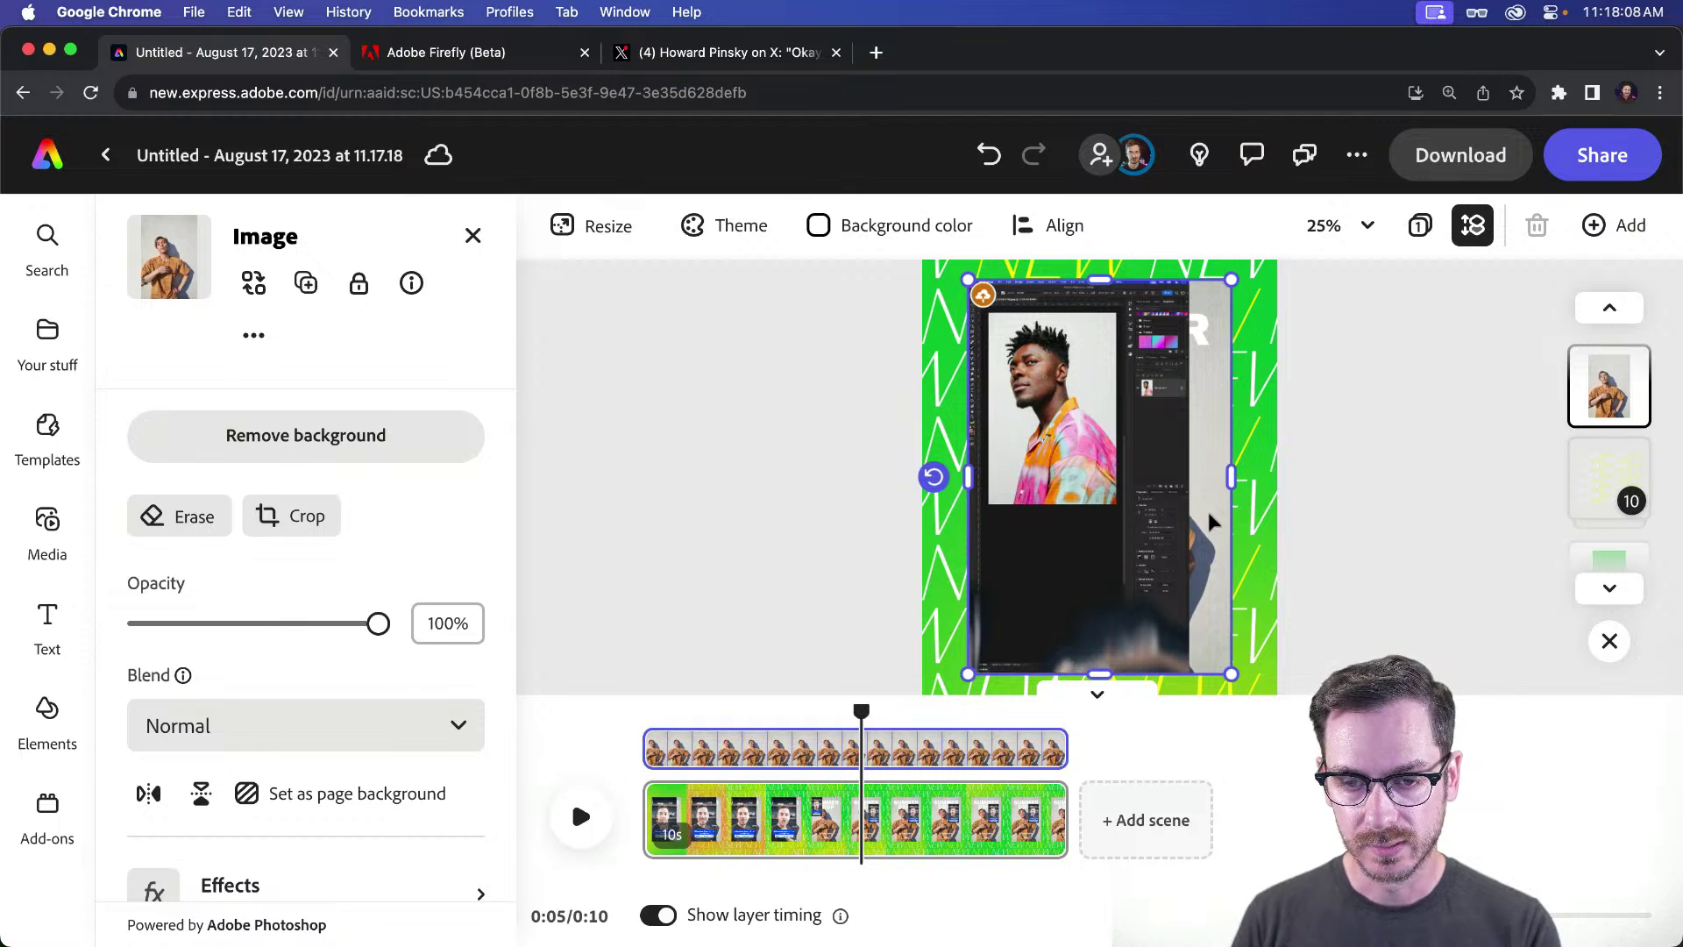
key("Delete")
left_click_drag(1127, 456, 1159, 456)
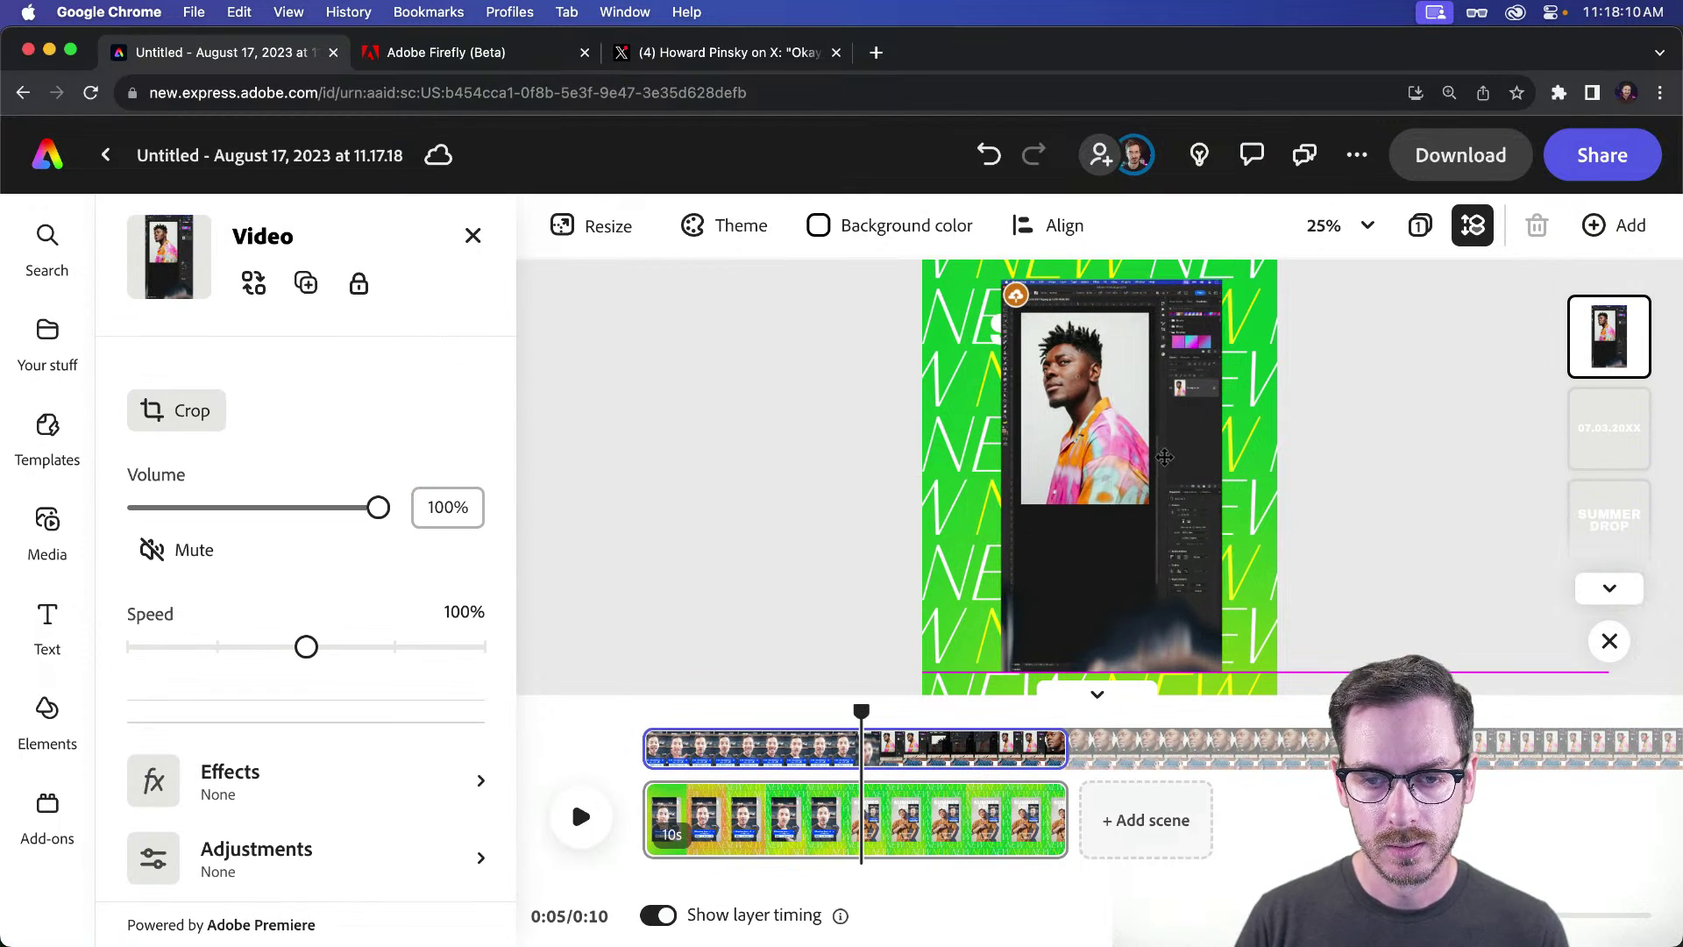
left_click_drag(1629, 338, 1632, 526)
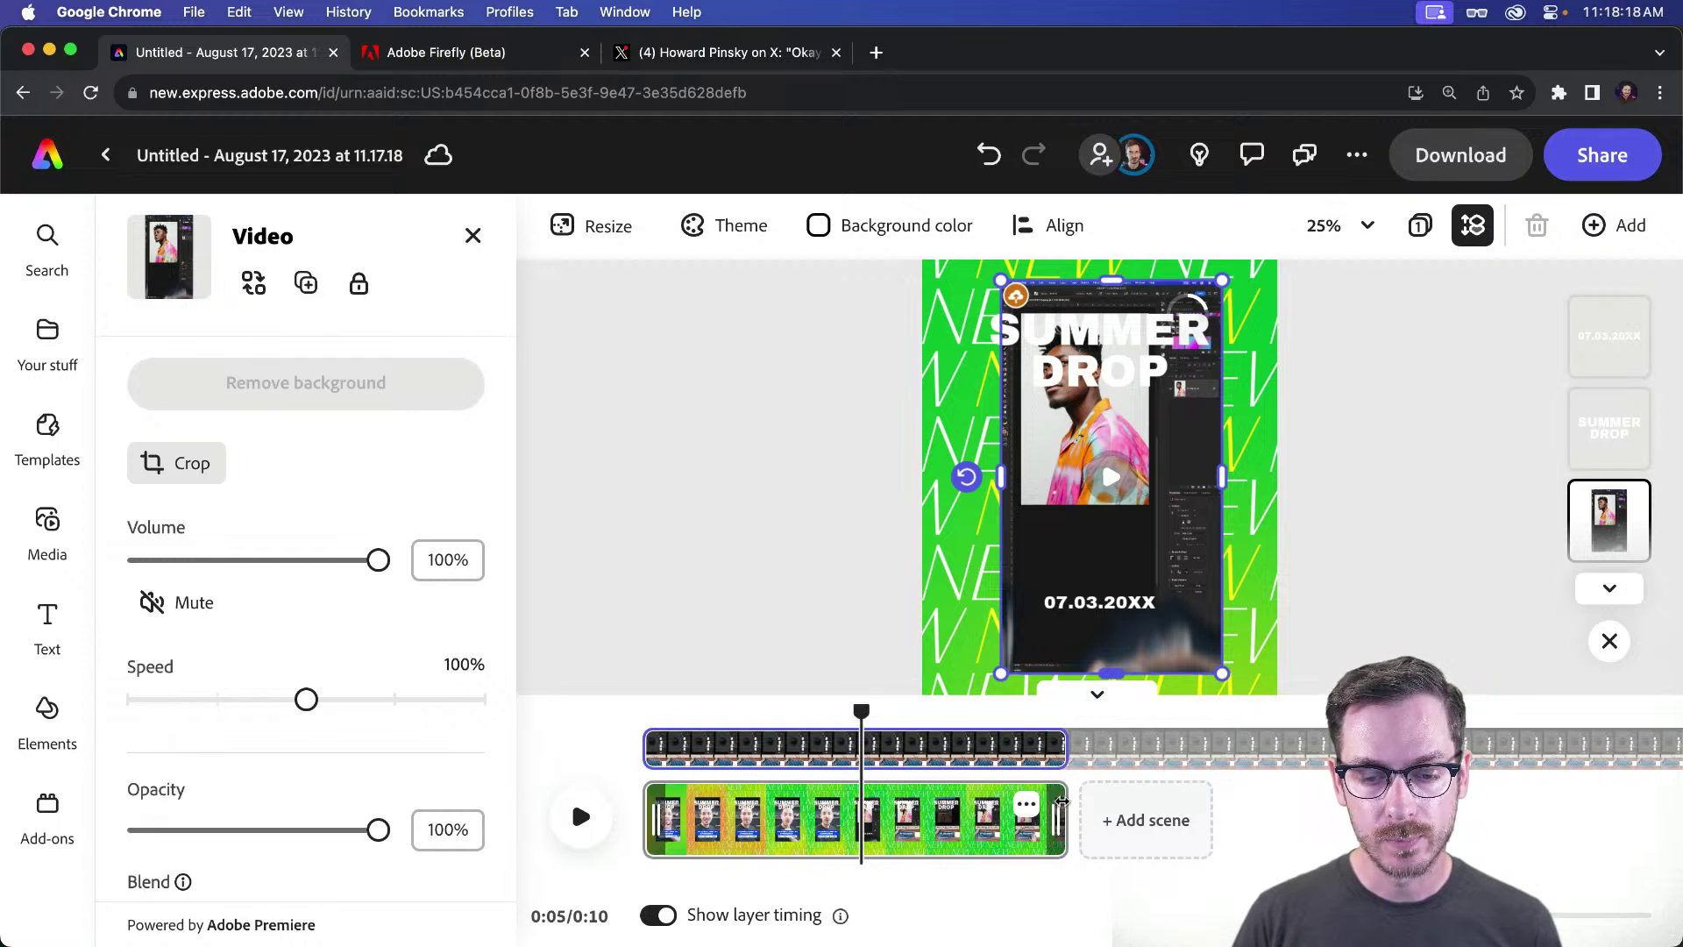
Step: Try extending the scene's duration to 10.3 seconds and undo the change
mouse_move(1063, 747)
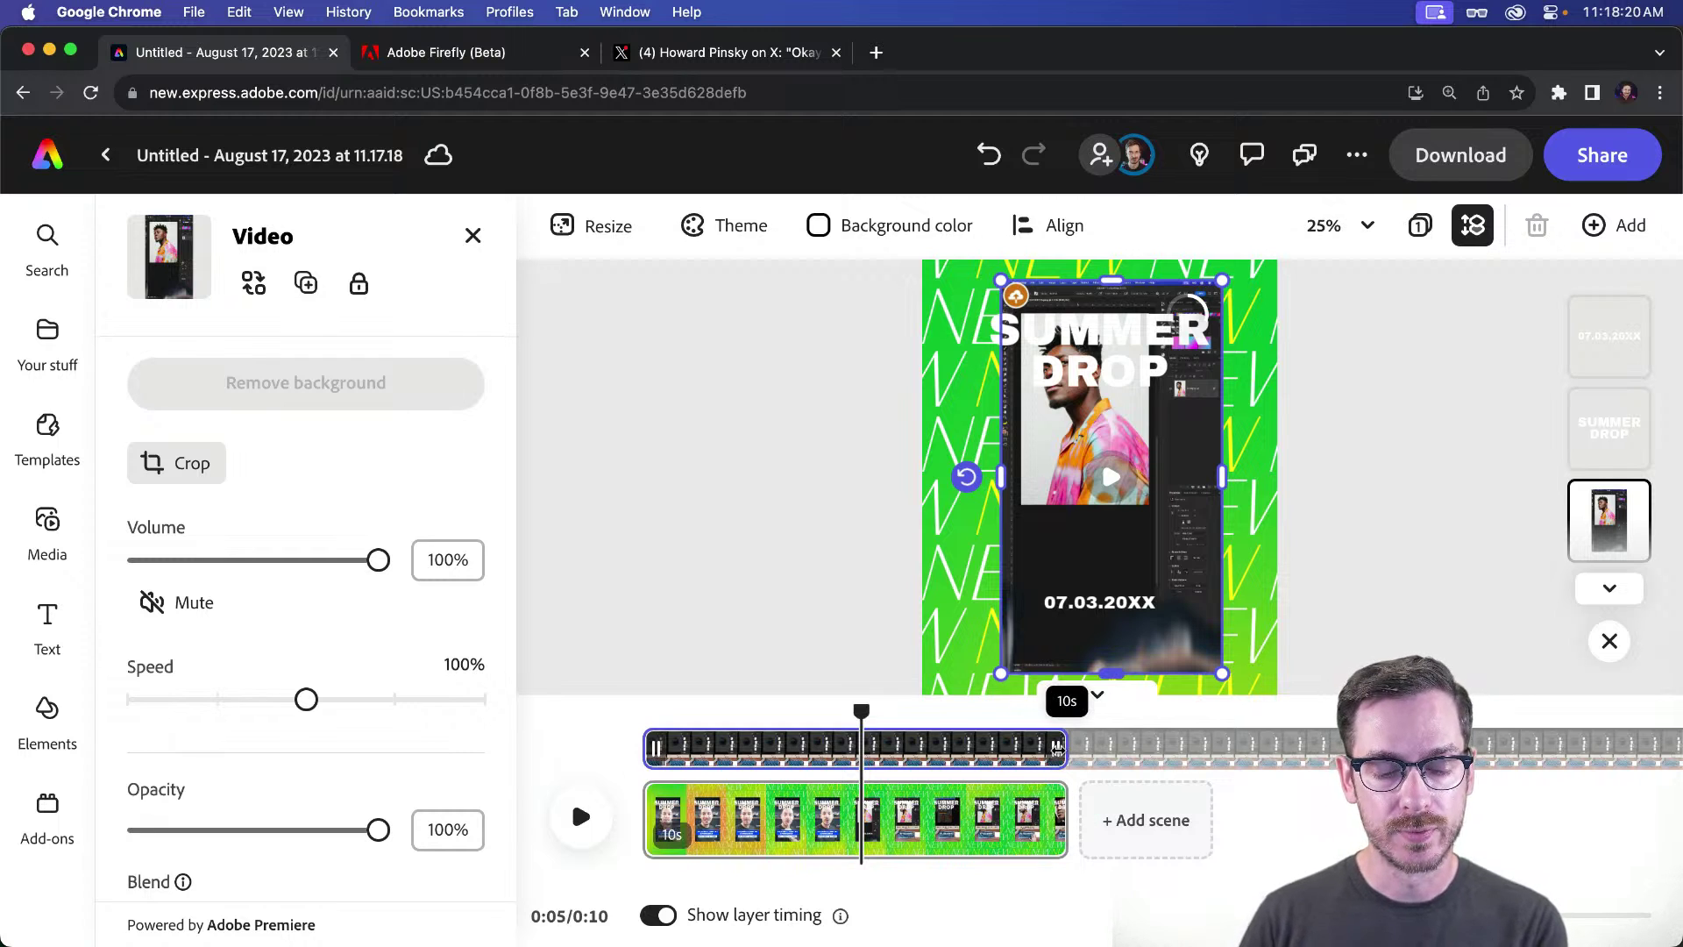
left_click_drag(1057, 747, 1049, 810)
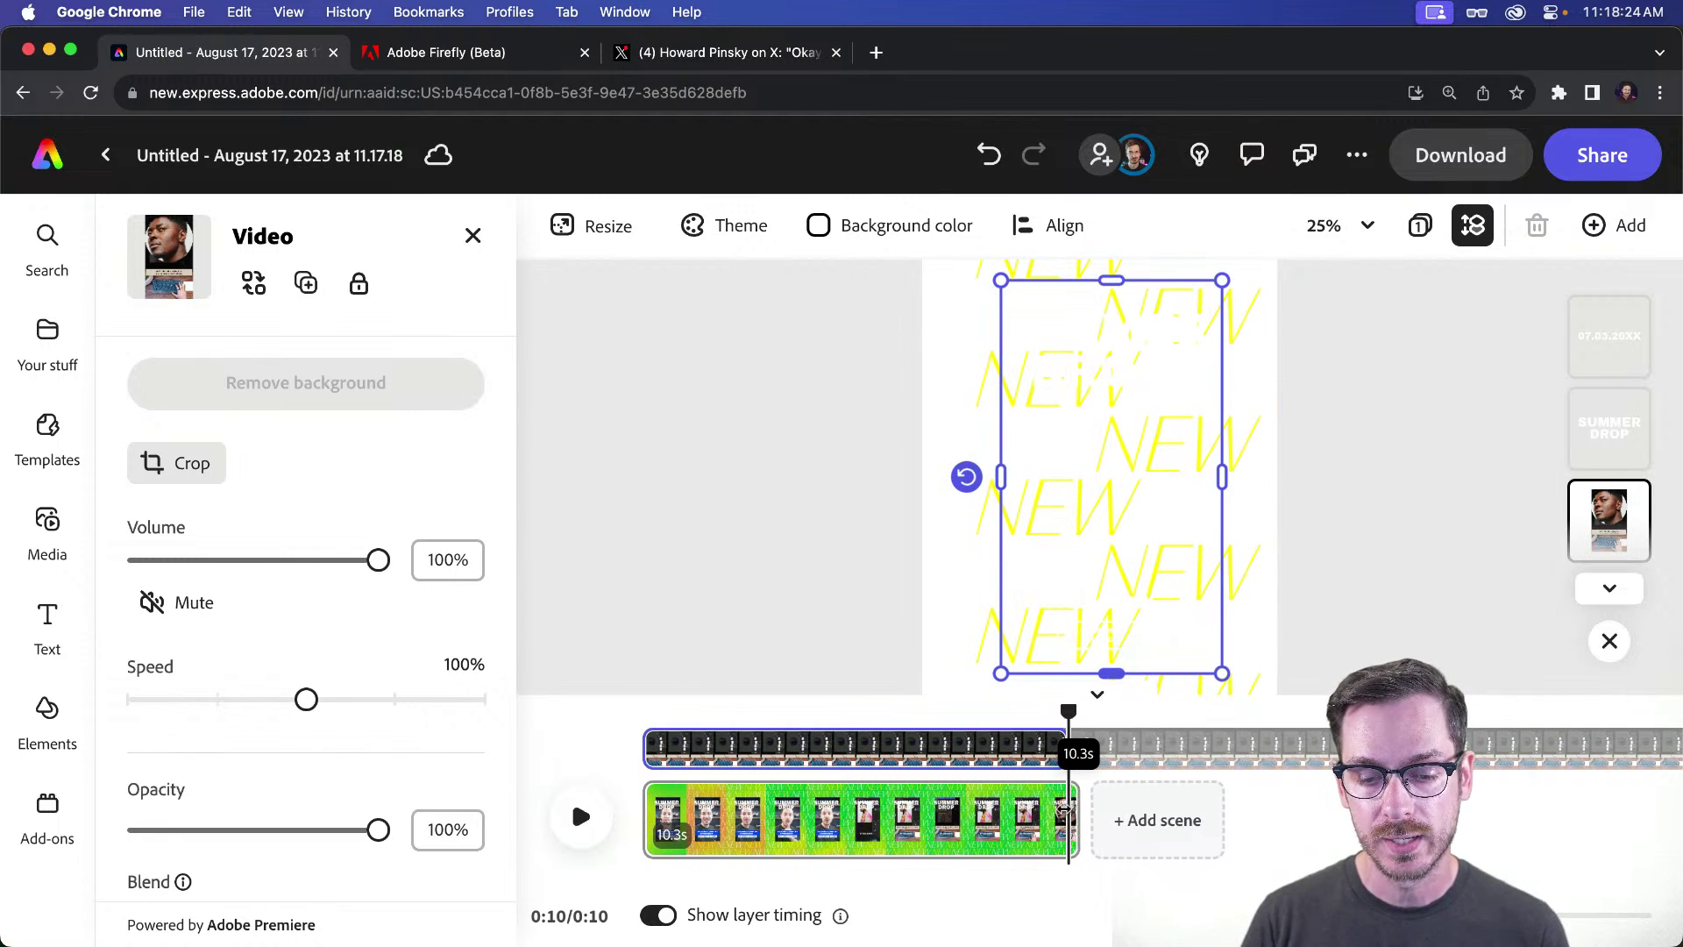
key("super+z")
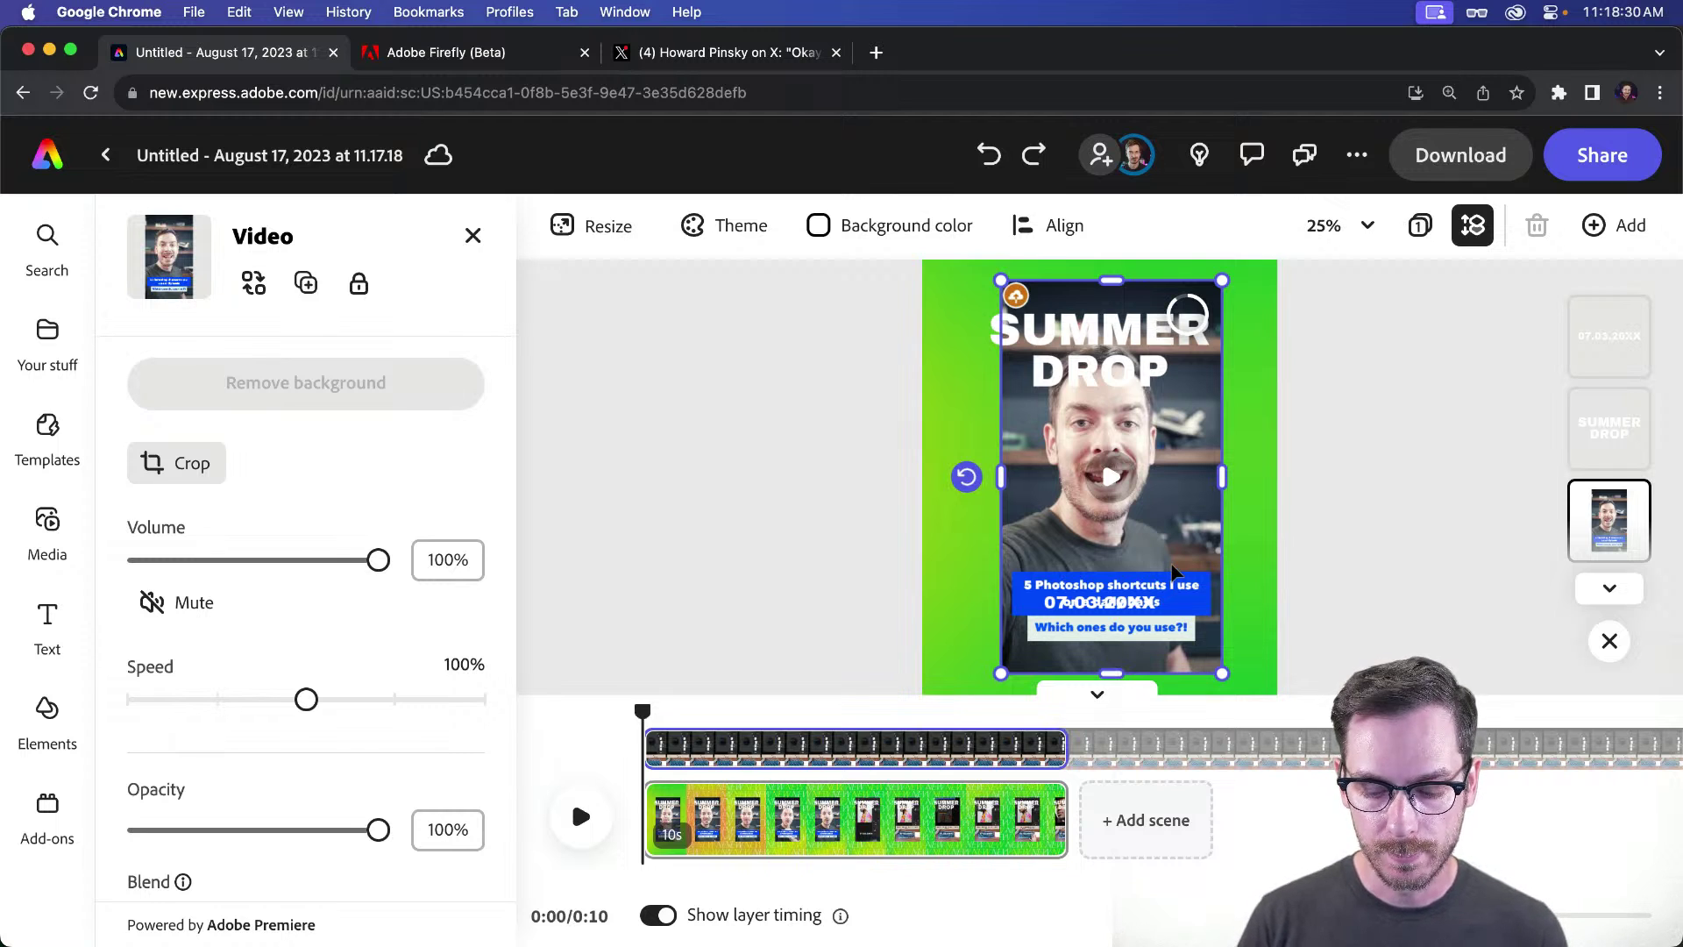
Step: Move the video slightly on the page and align it to the horizontal center
left_click_drag(1164, 512, 1165, 495)
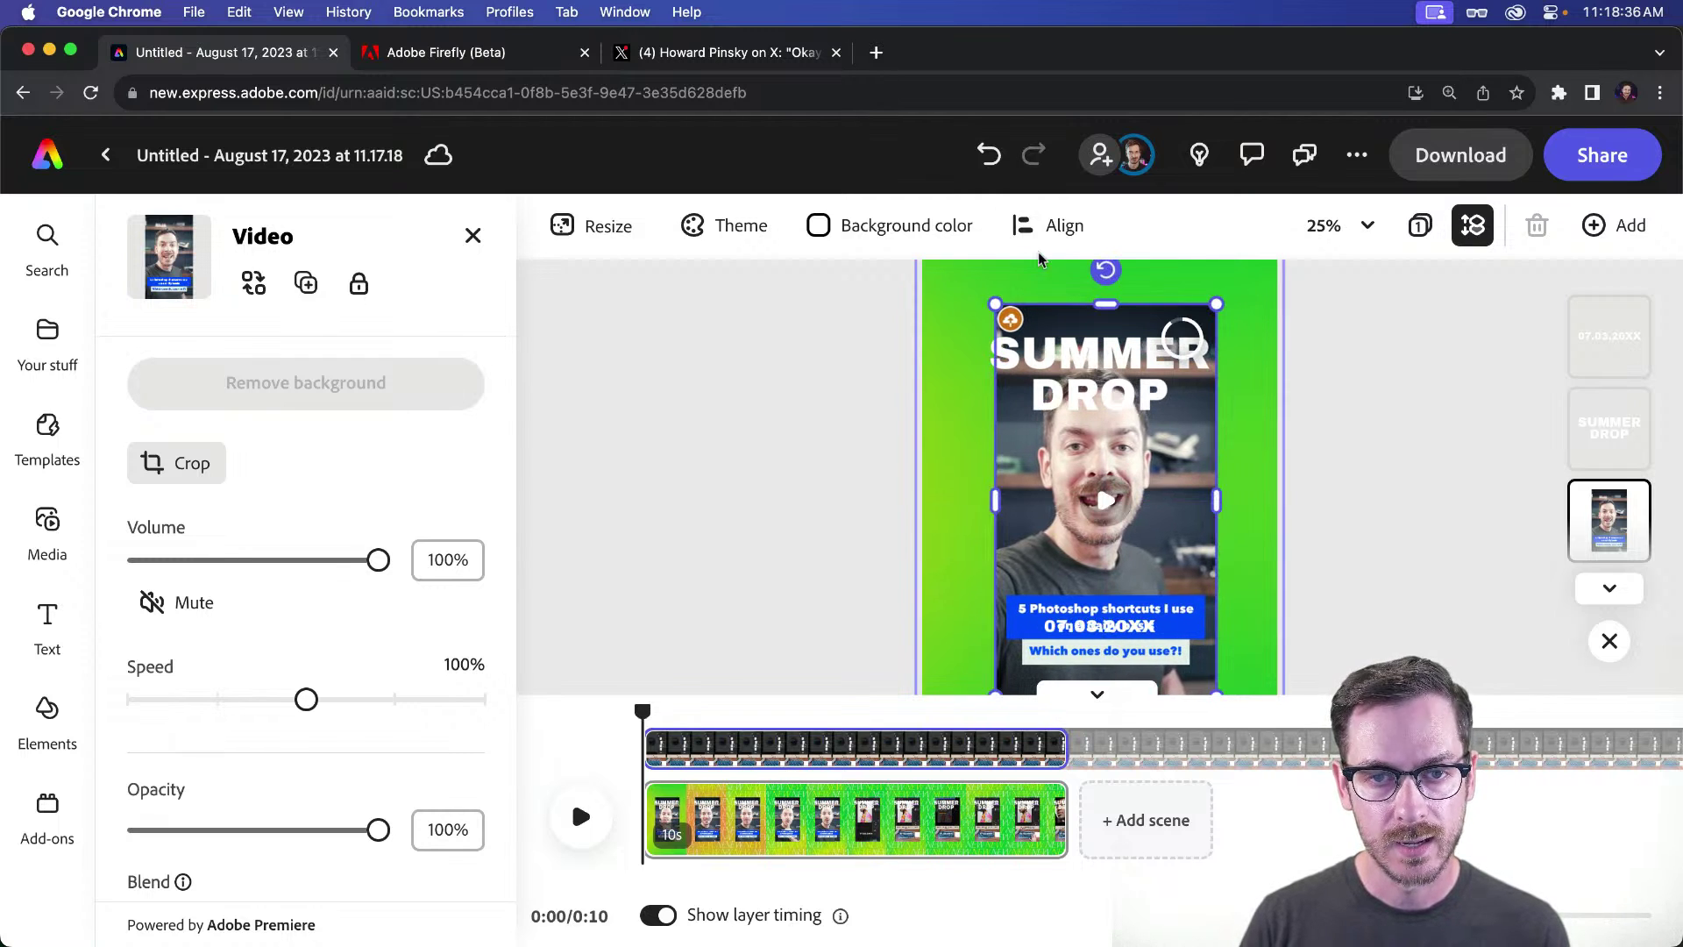
left_click(1049, 226)
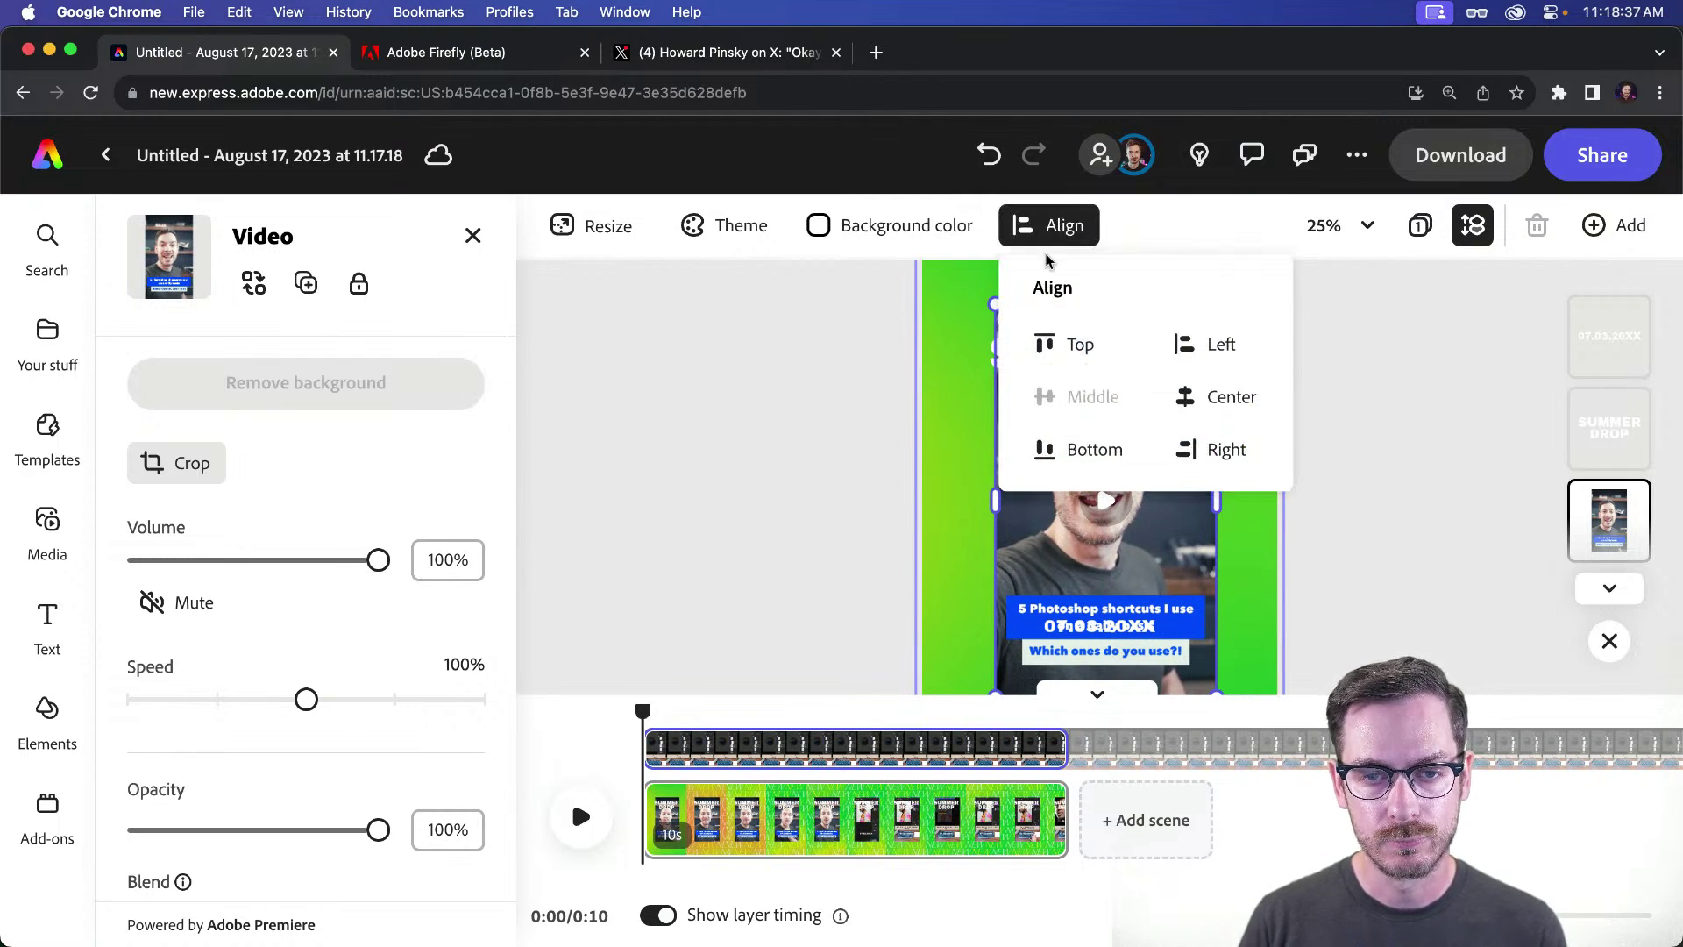
left_click(1226, 400)
Step: Shrink the "SUMMER DROP" title to size 117 and replace its text with "NEW REEL!"
left_click(1179, 386)
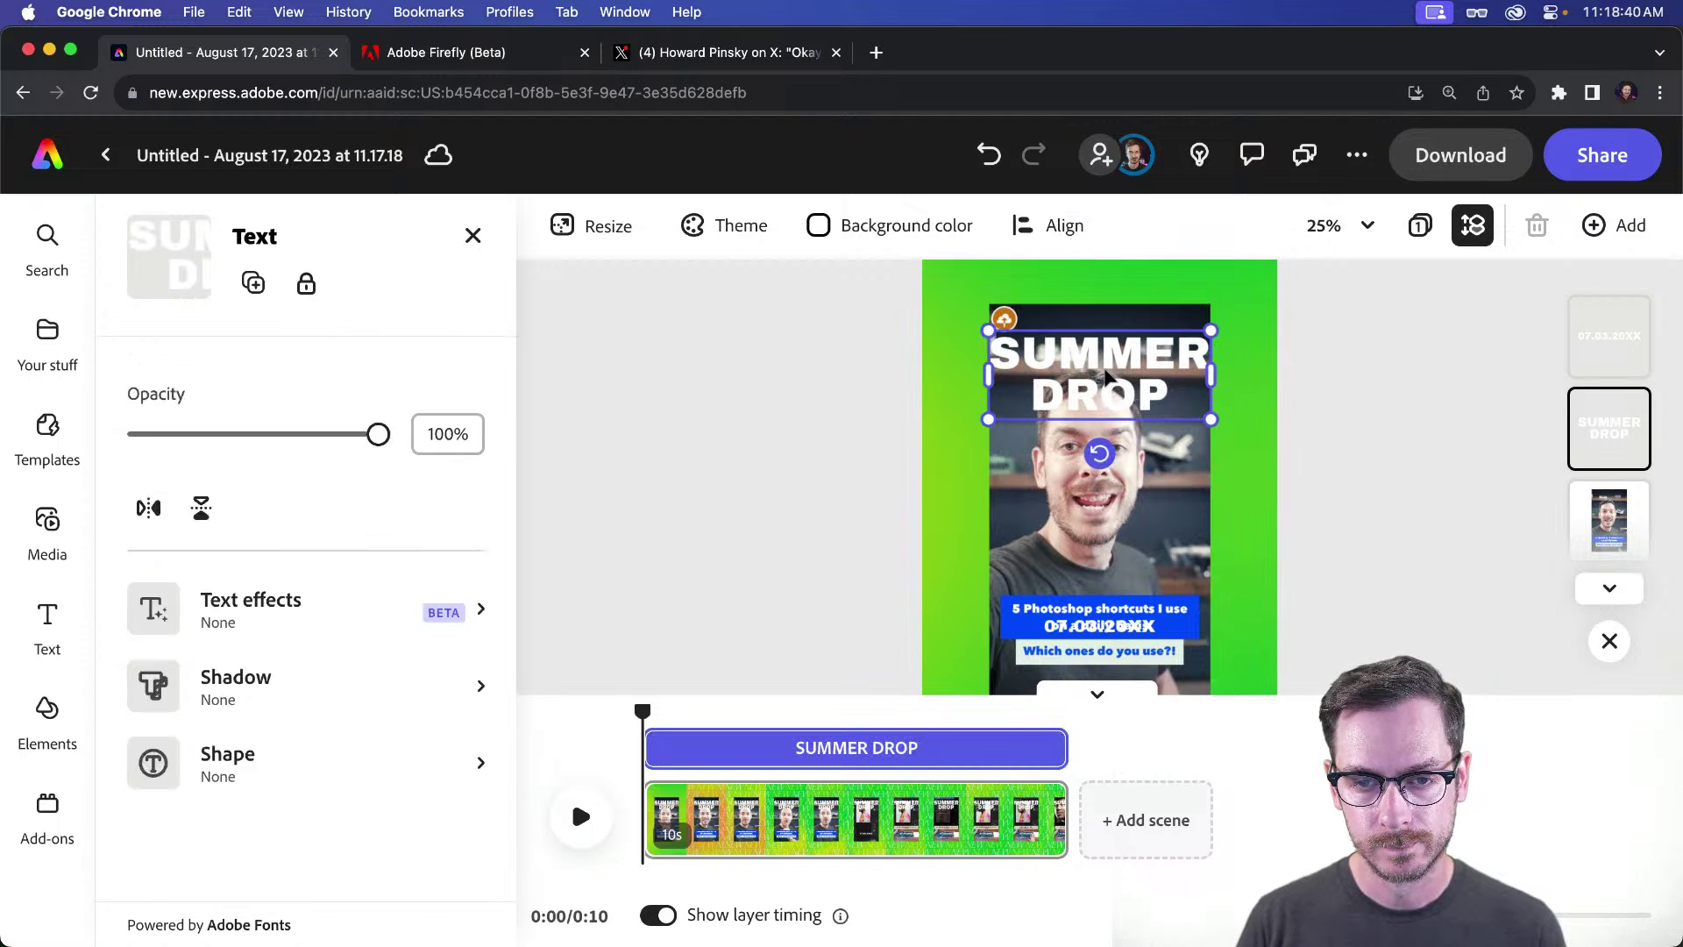
left_click_drag(1181, 396, 1111, 361)
double_click(1108, 360)
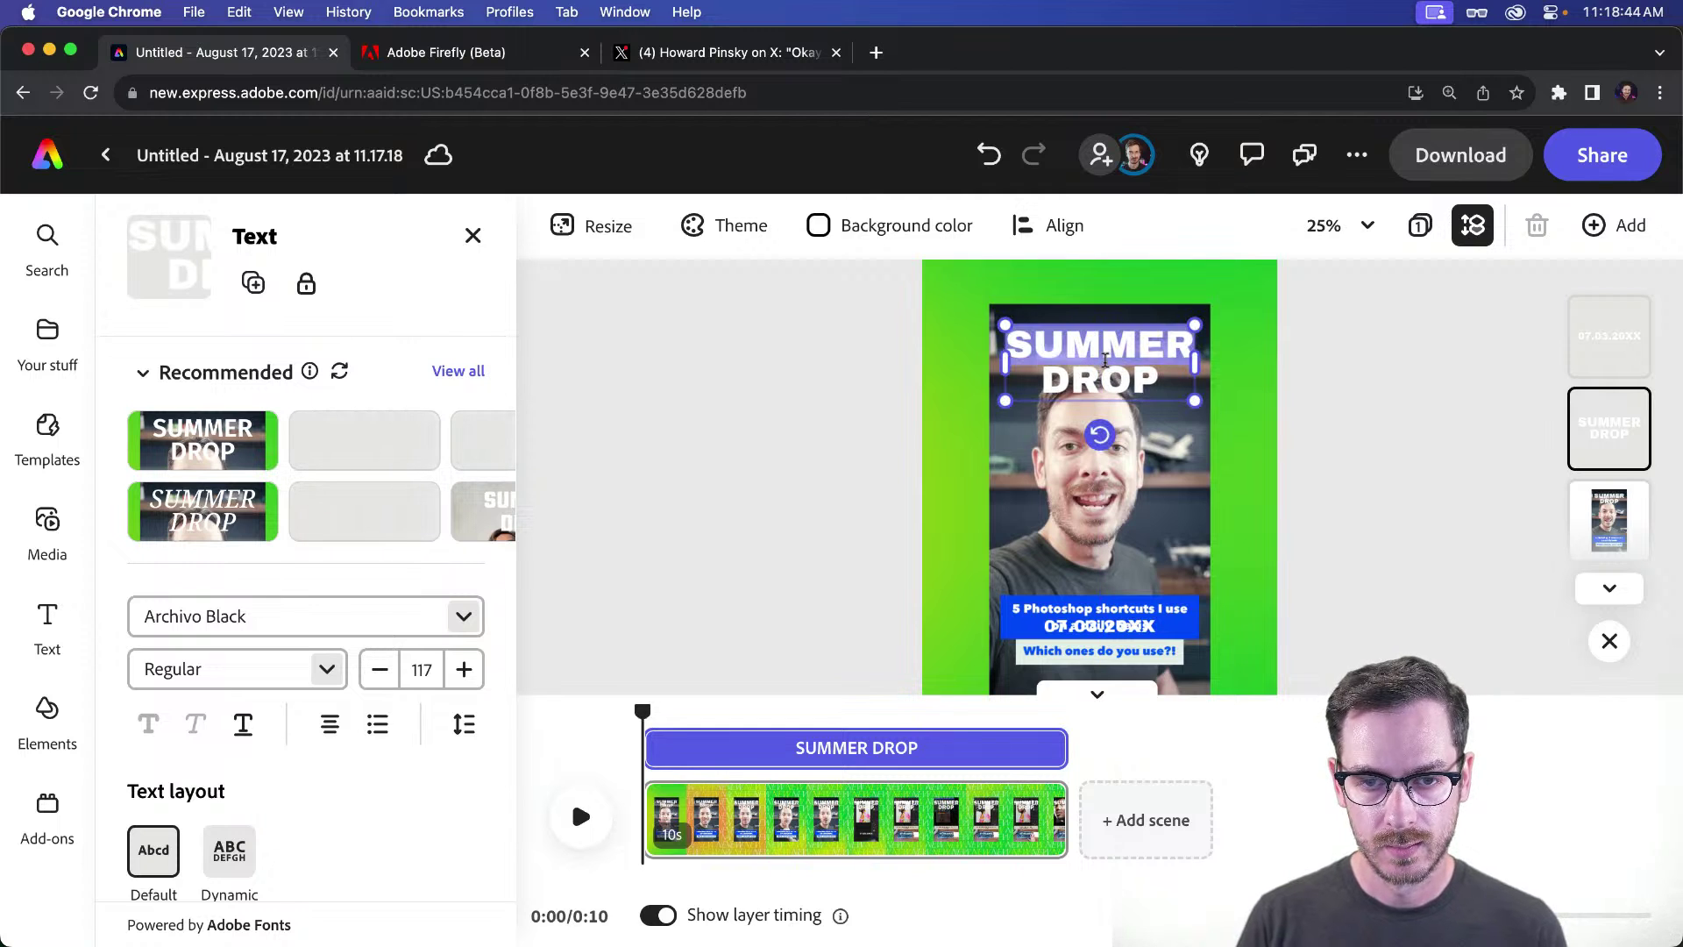
type("NEW")
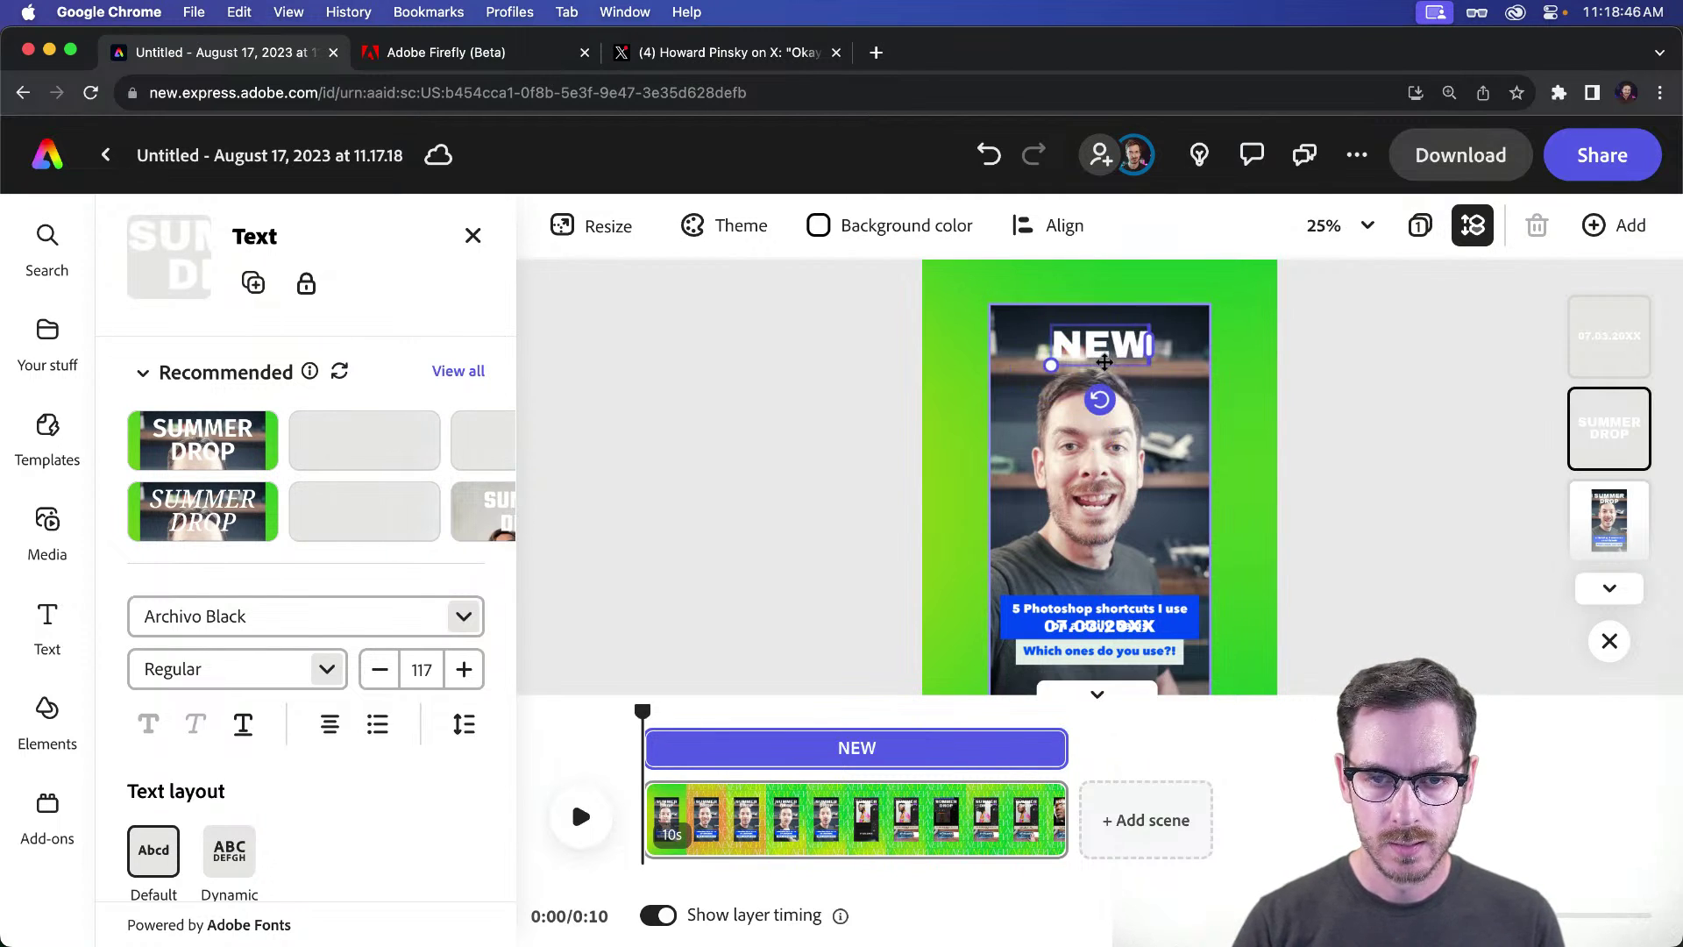
type(" REEL!")
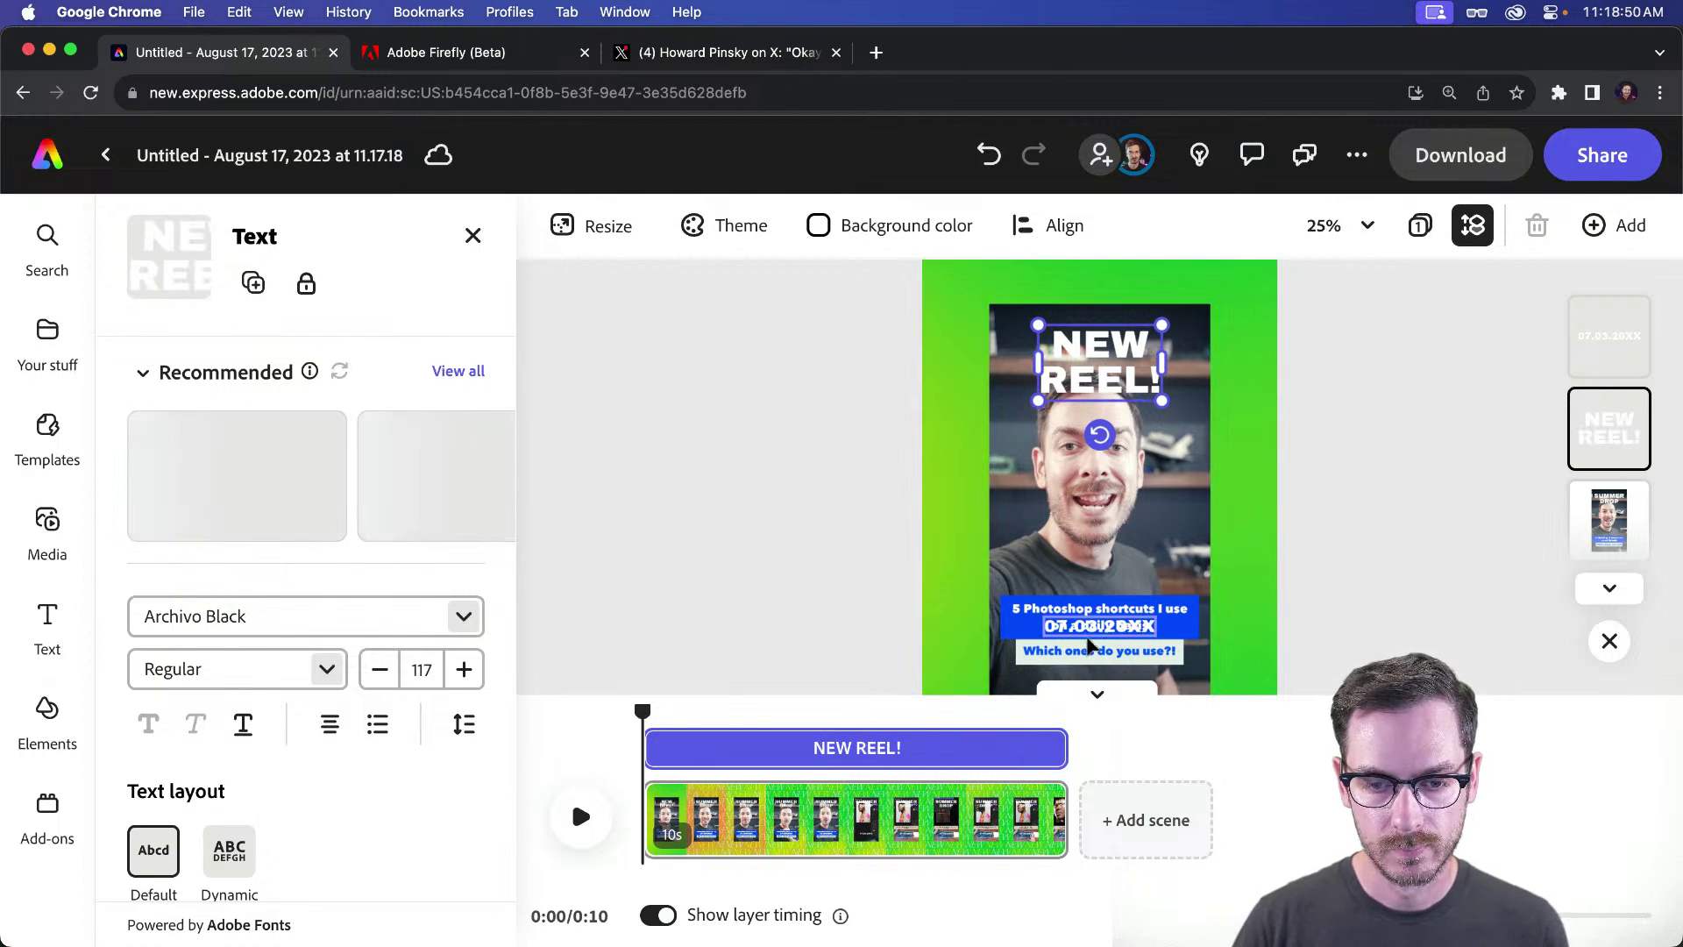
Step: Delete the "07.03.20XX" date text overlapping the video's captions
left_click(1252, 620)
scroll(1250, 615, "down", 4)
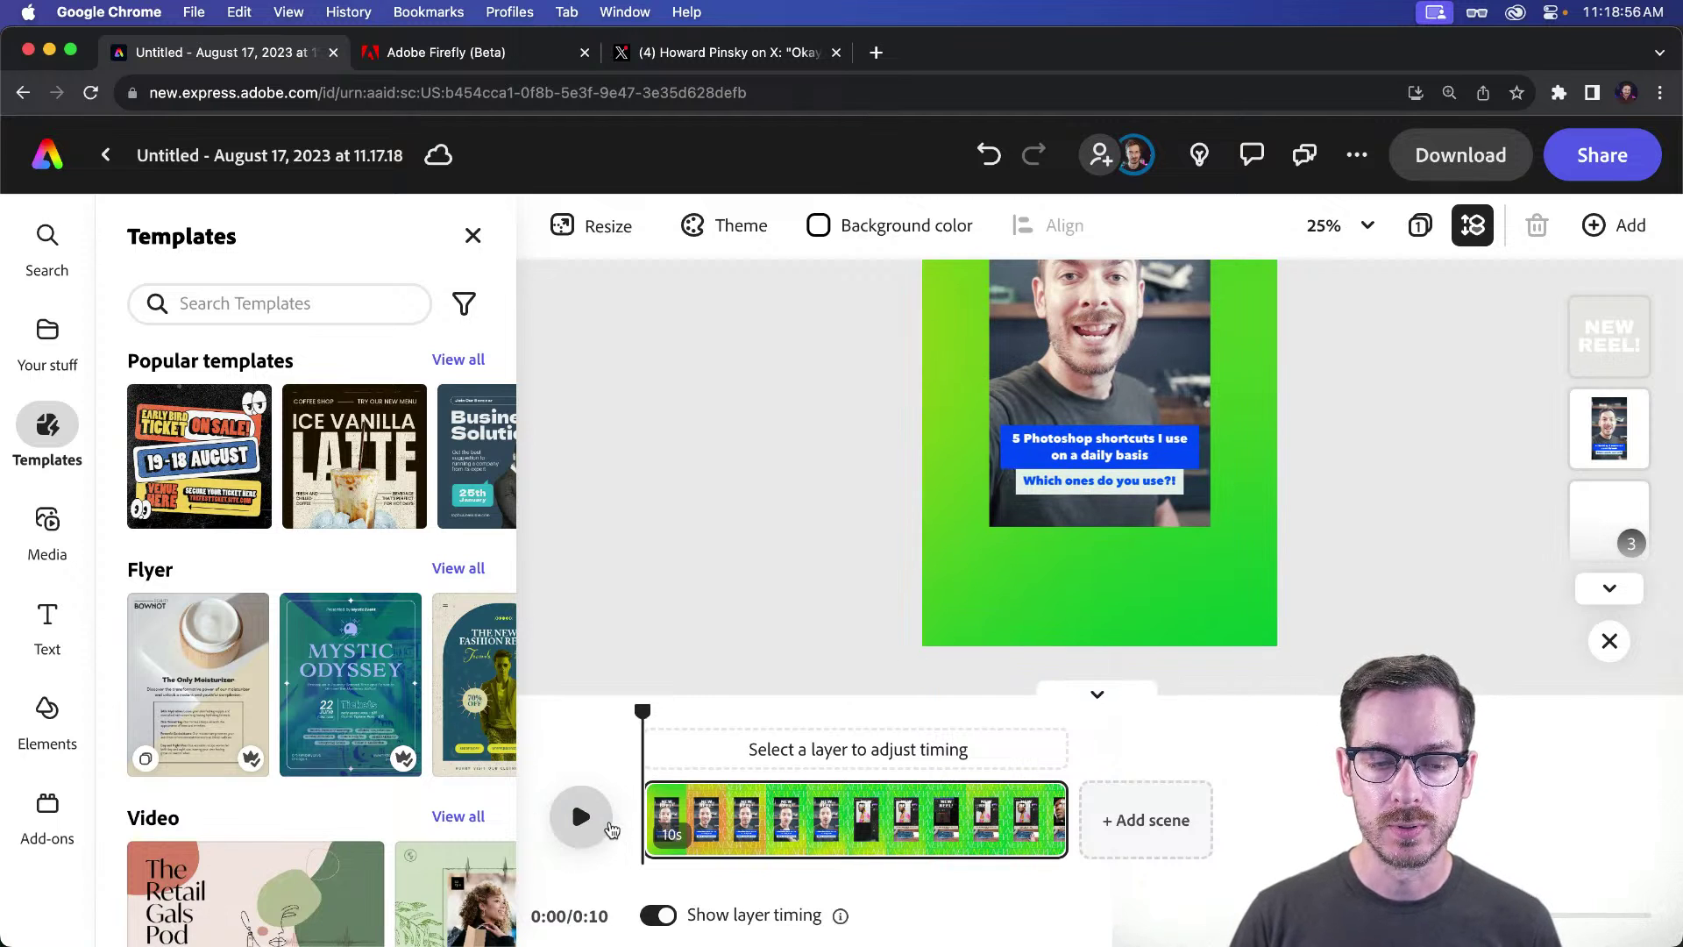
key("super+minus")
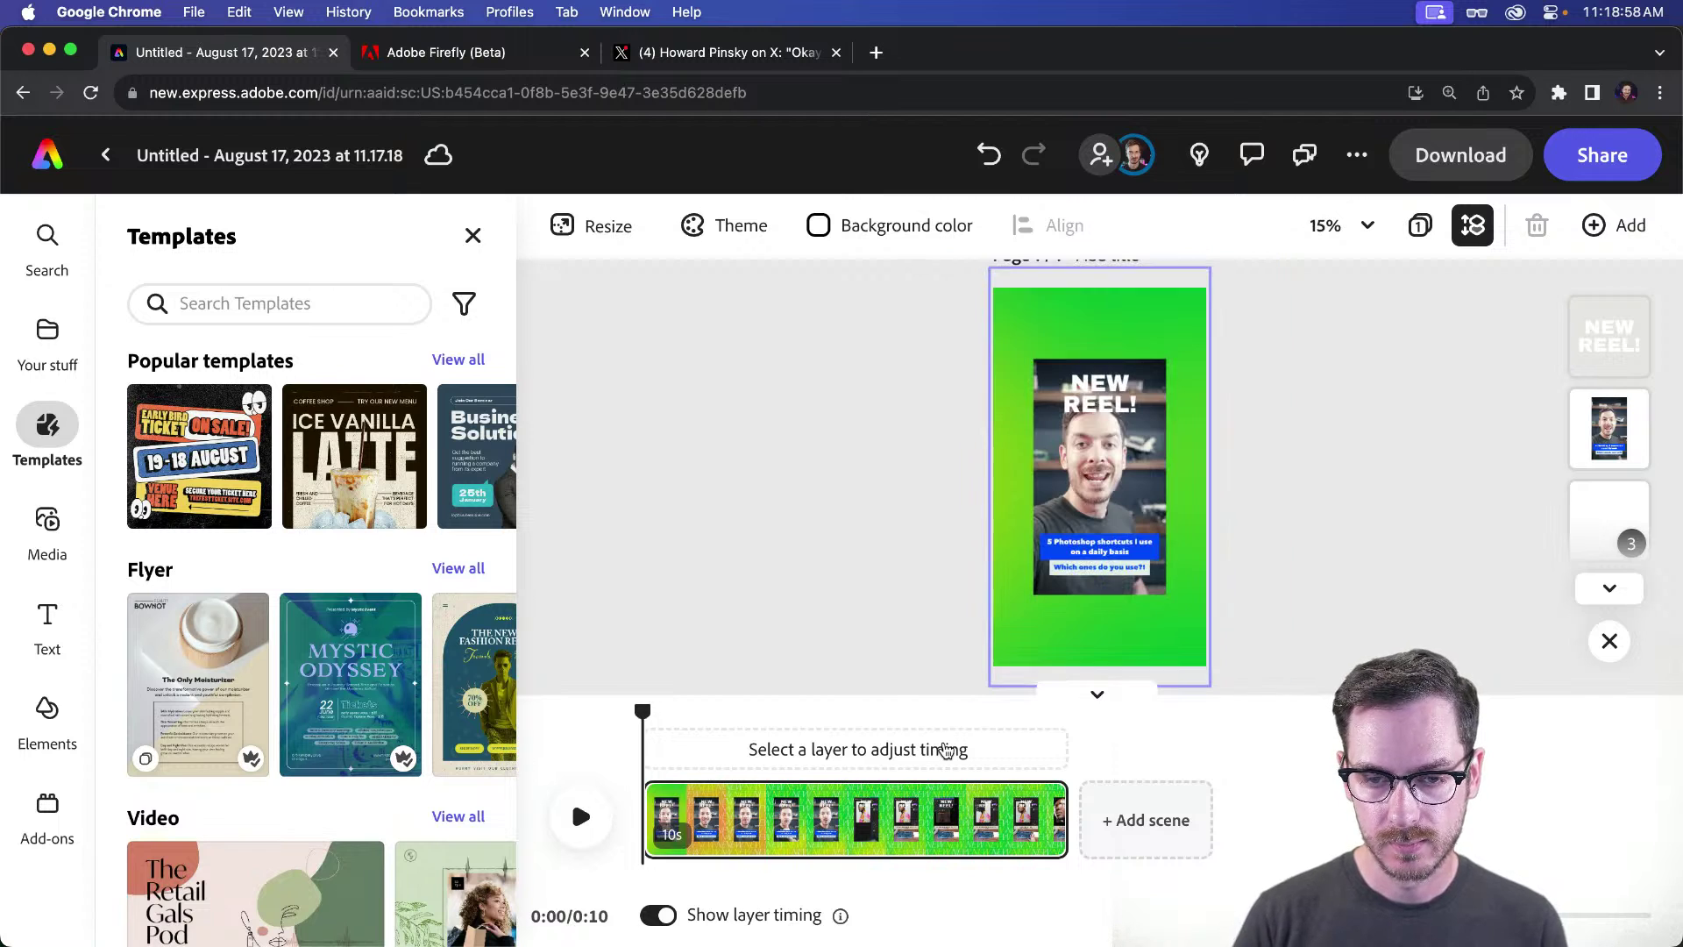
Step: Enlarge the video evenly around its center and move the "NEW REEL!" title up near the video's upper edge
left_click(1162, 360)
left_click_drag(1164, 351, 1171, 348)
left_click(1101, 373)
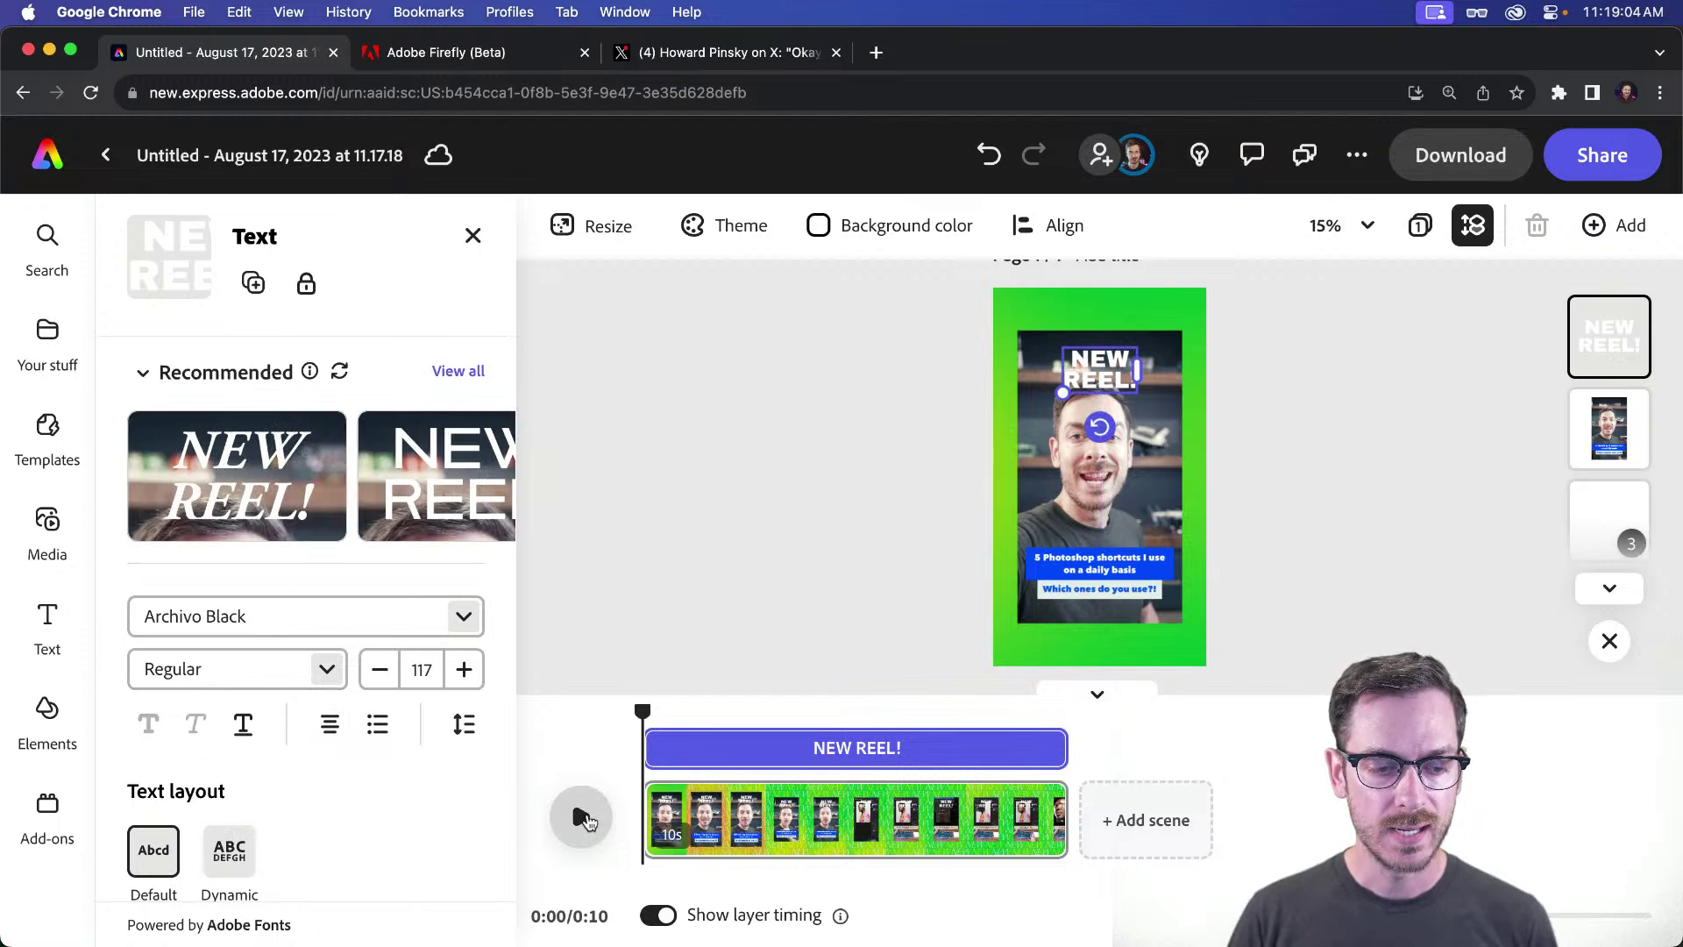
Step: Play the story animation for a few seconds, pause it, and check the MP4 download options
left_click(578, 816)
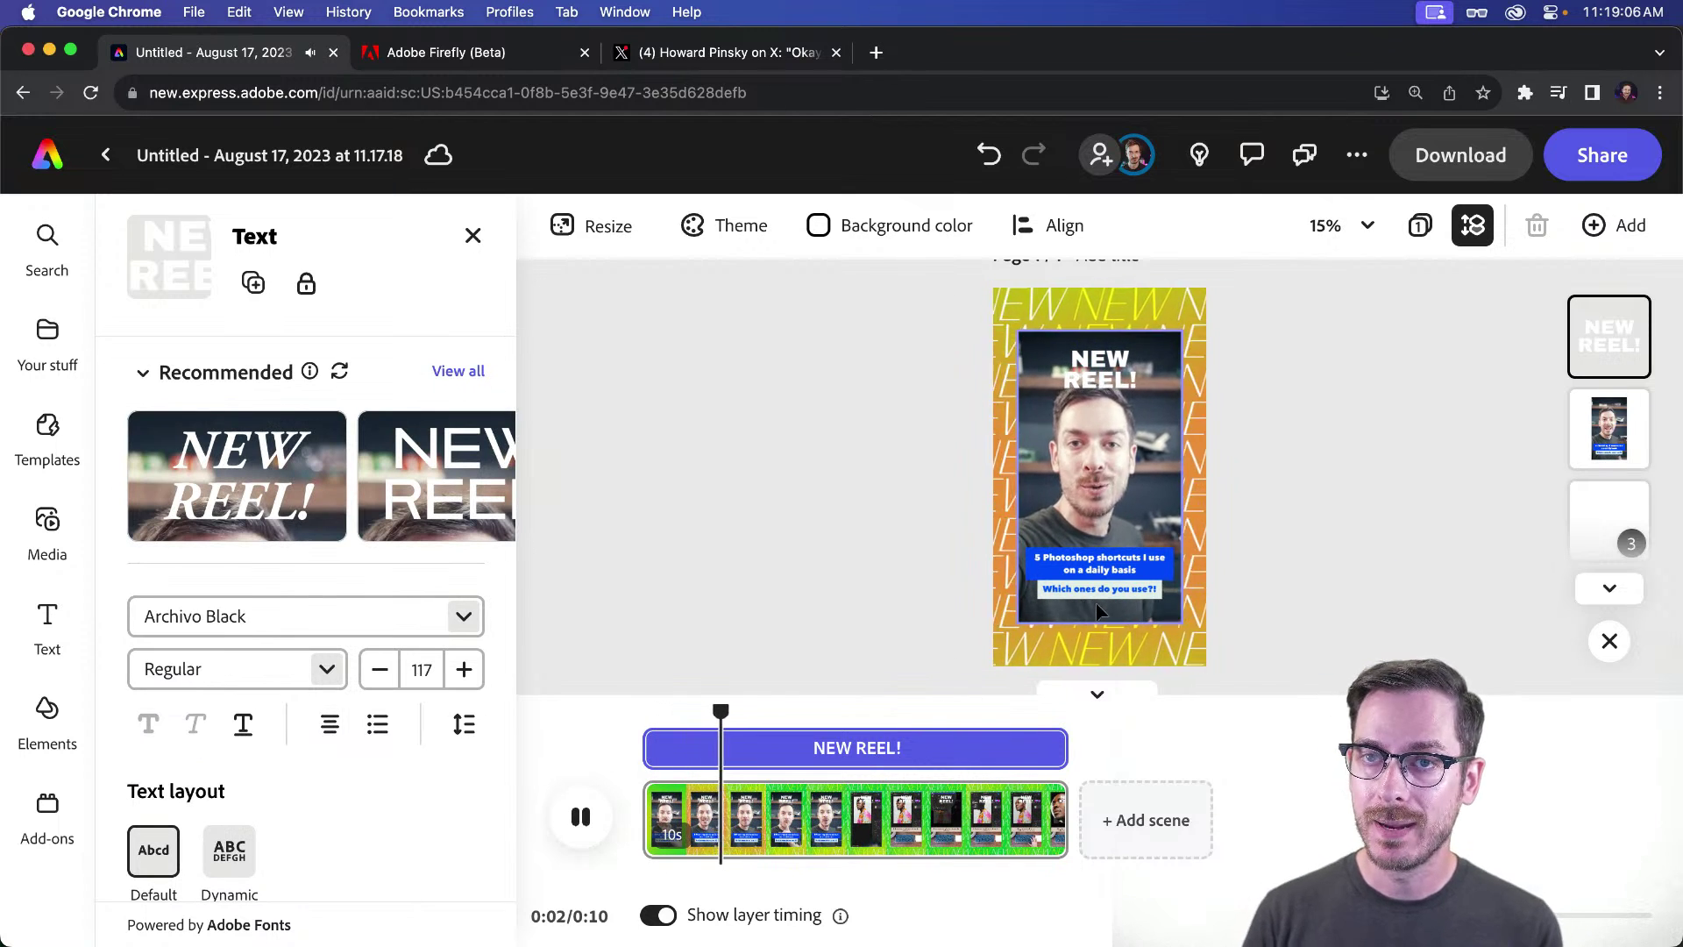
left_click(581, 816)
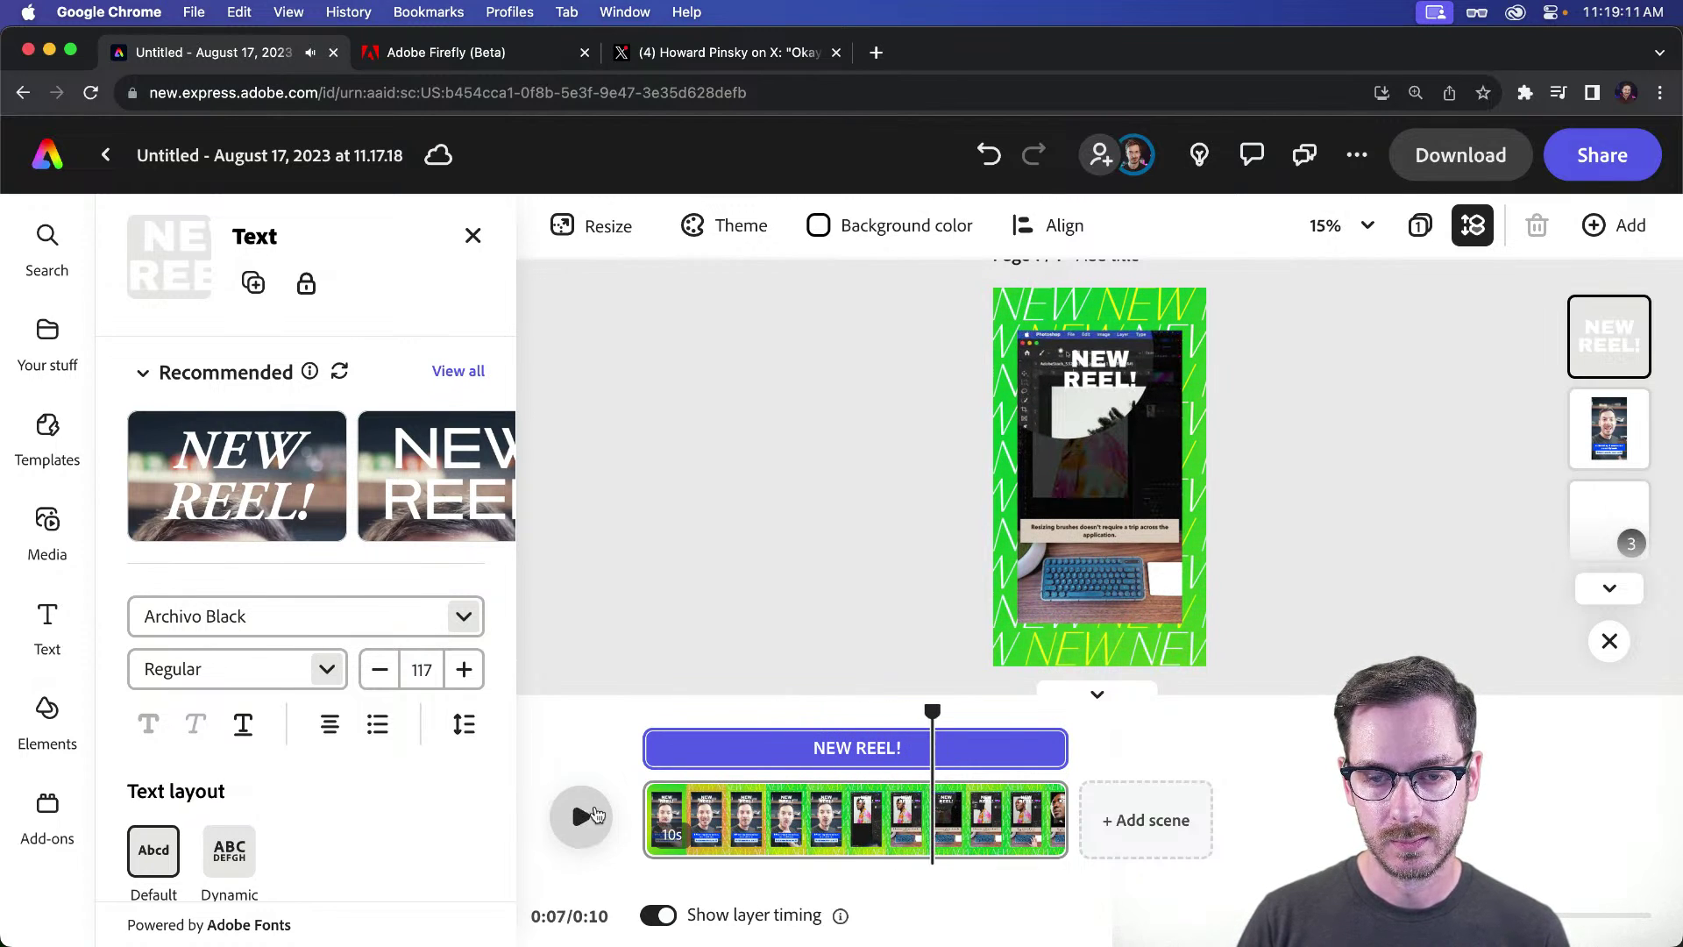
left_click(1504, 165)
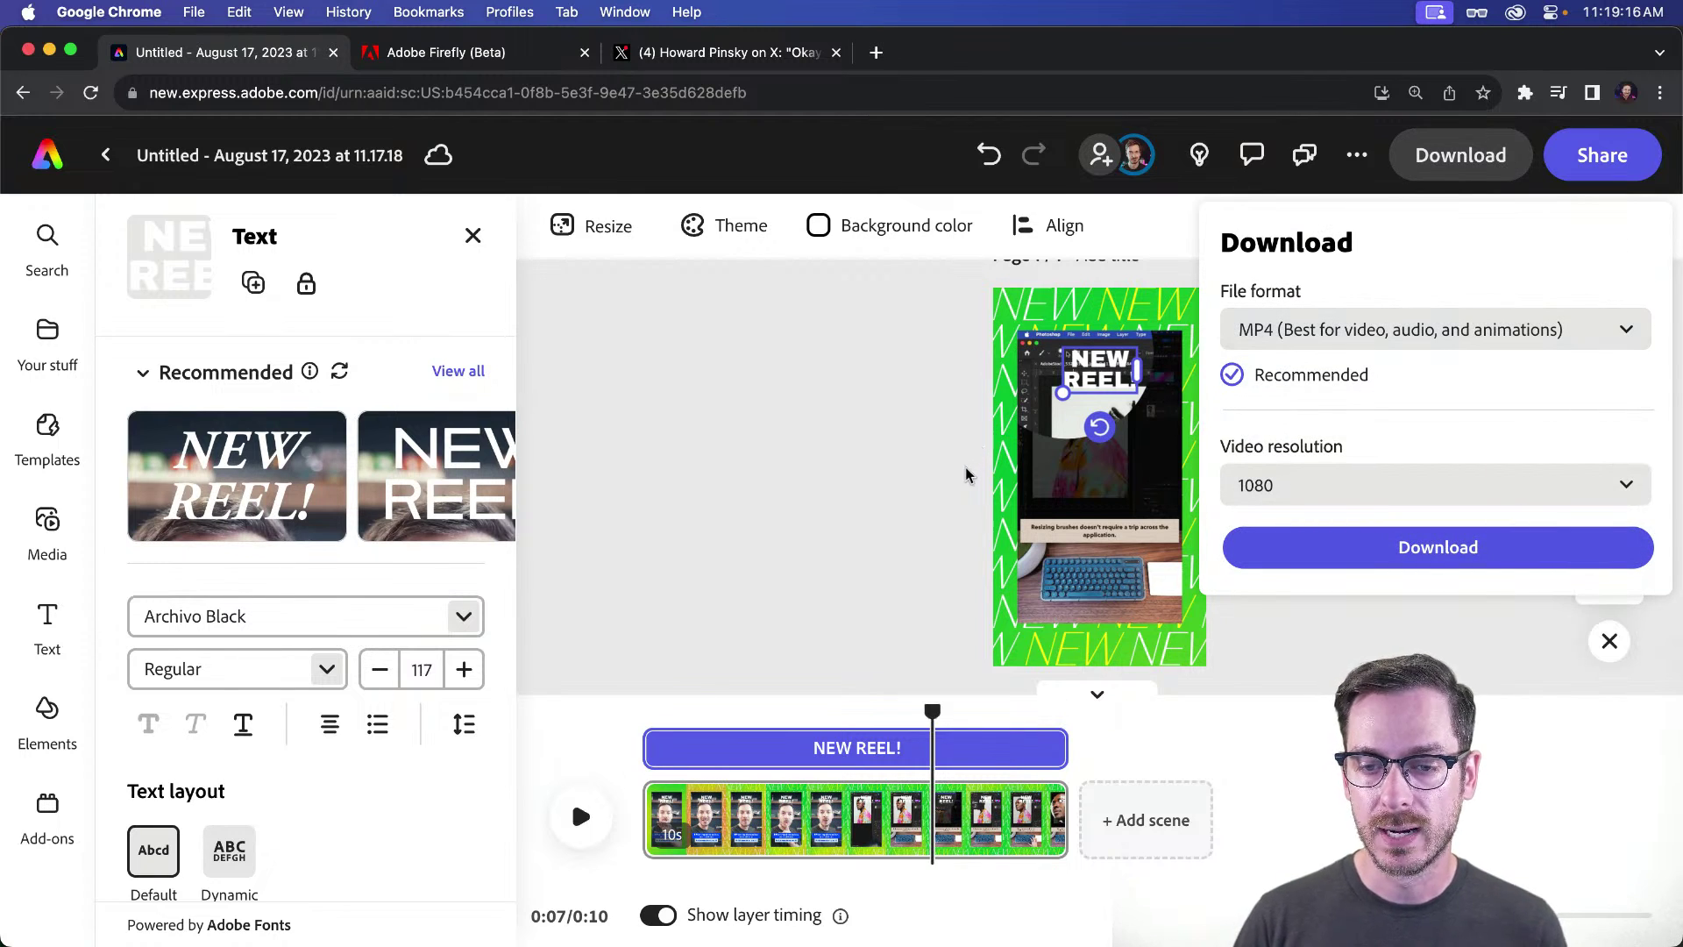
left_click(859, 406)
left_click(1346, 412)
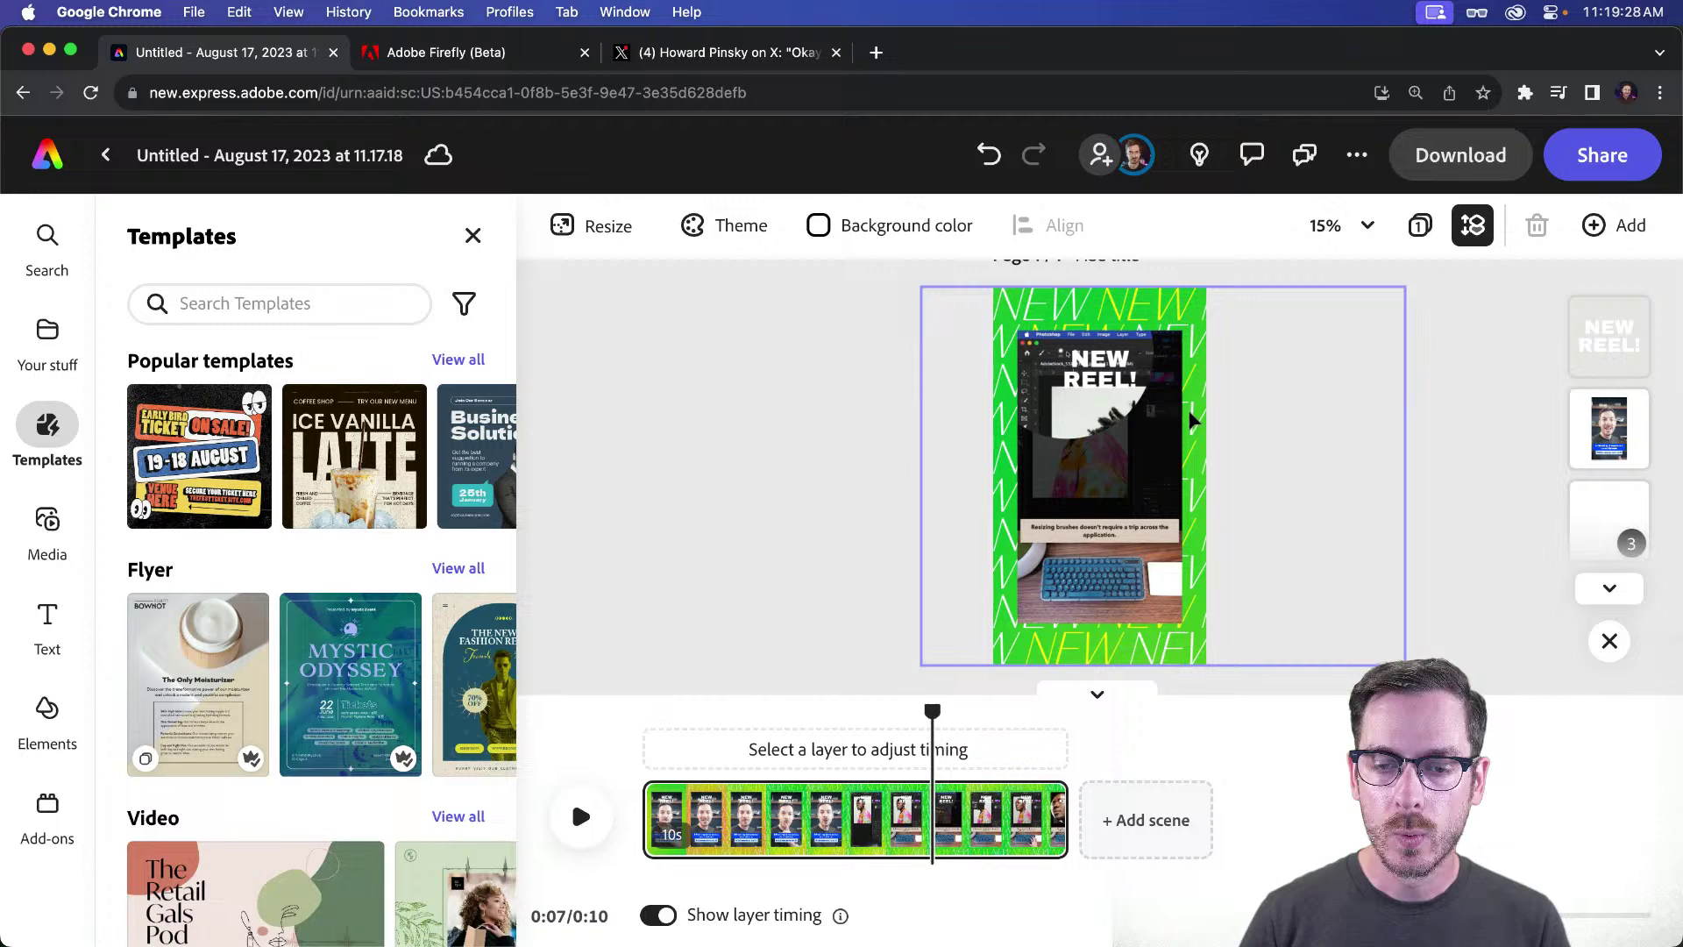
left_click(1091, 377)
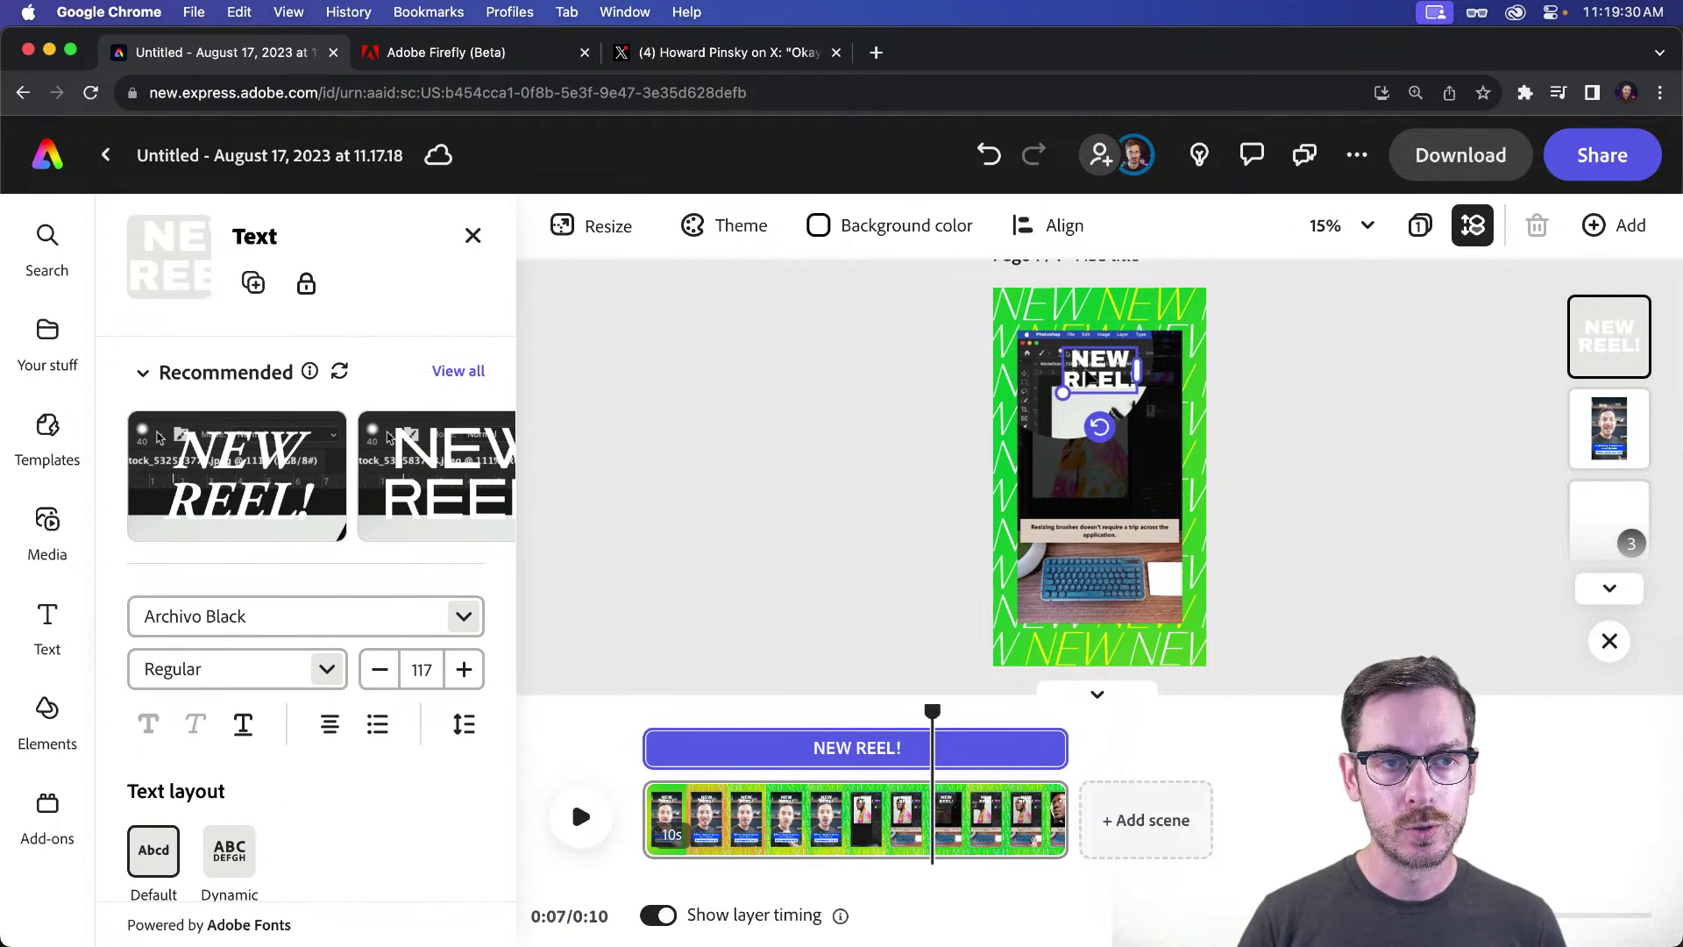
Step: View the X post about removing video backgrounds in Adobe Express and return to the story project
left_click(684, 51)
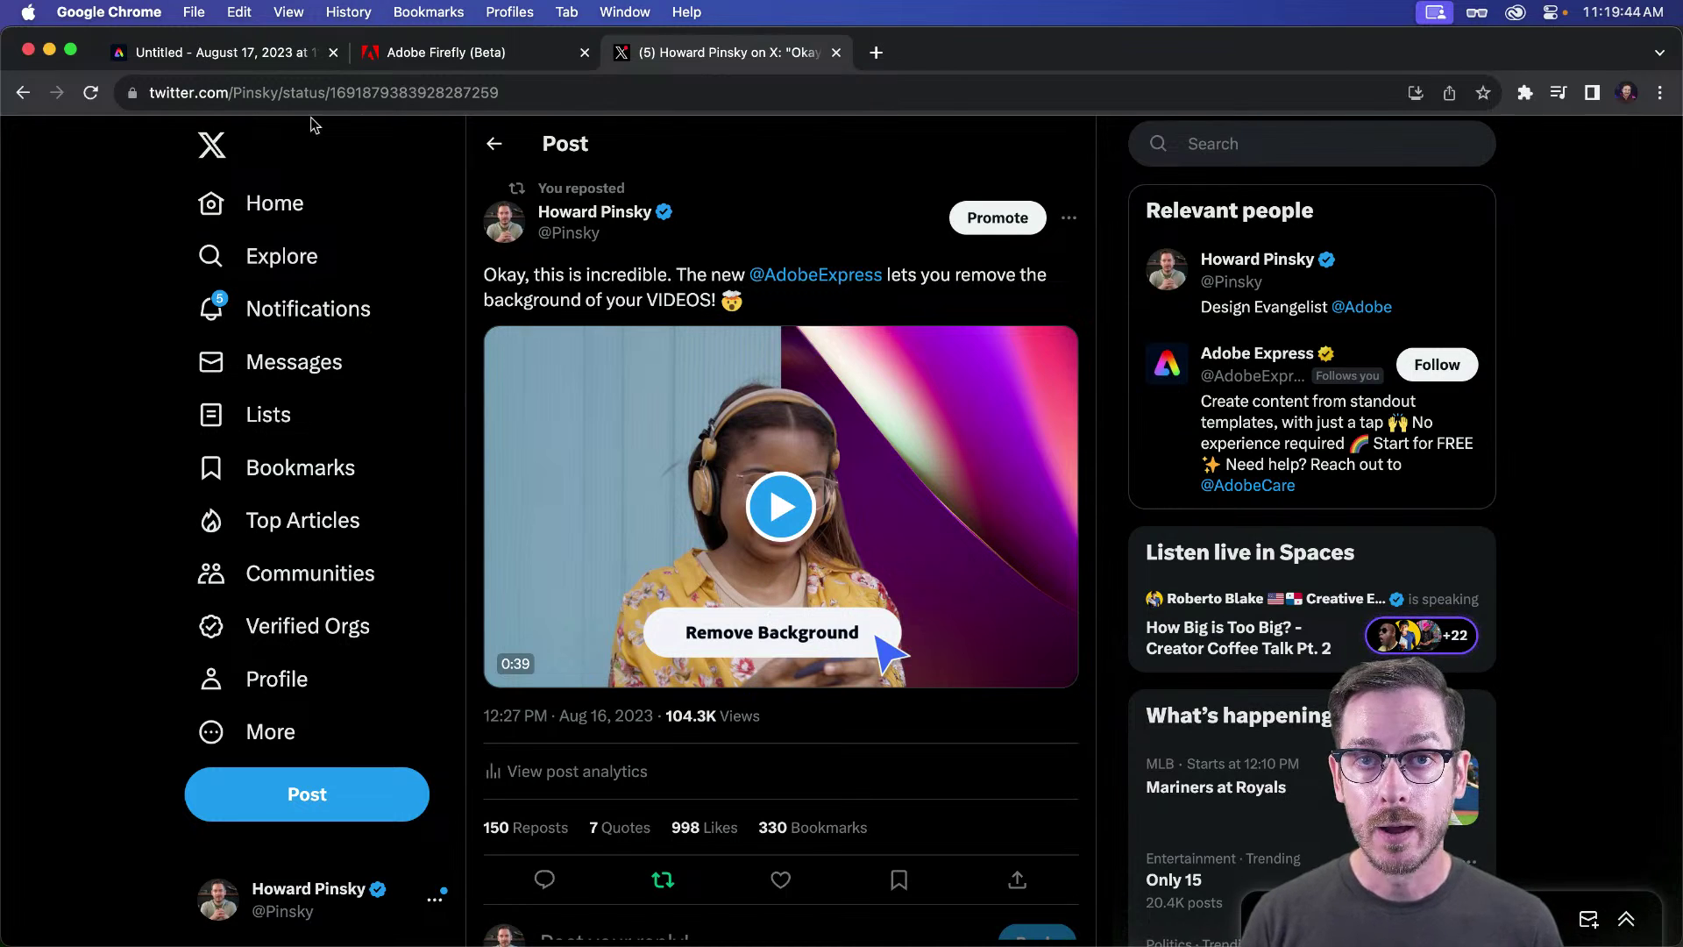
left_click(244, 54)
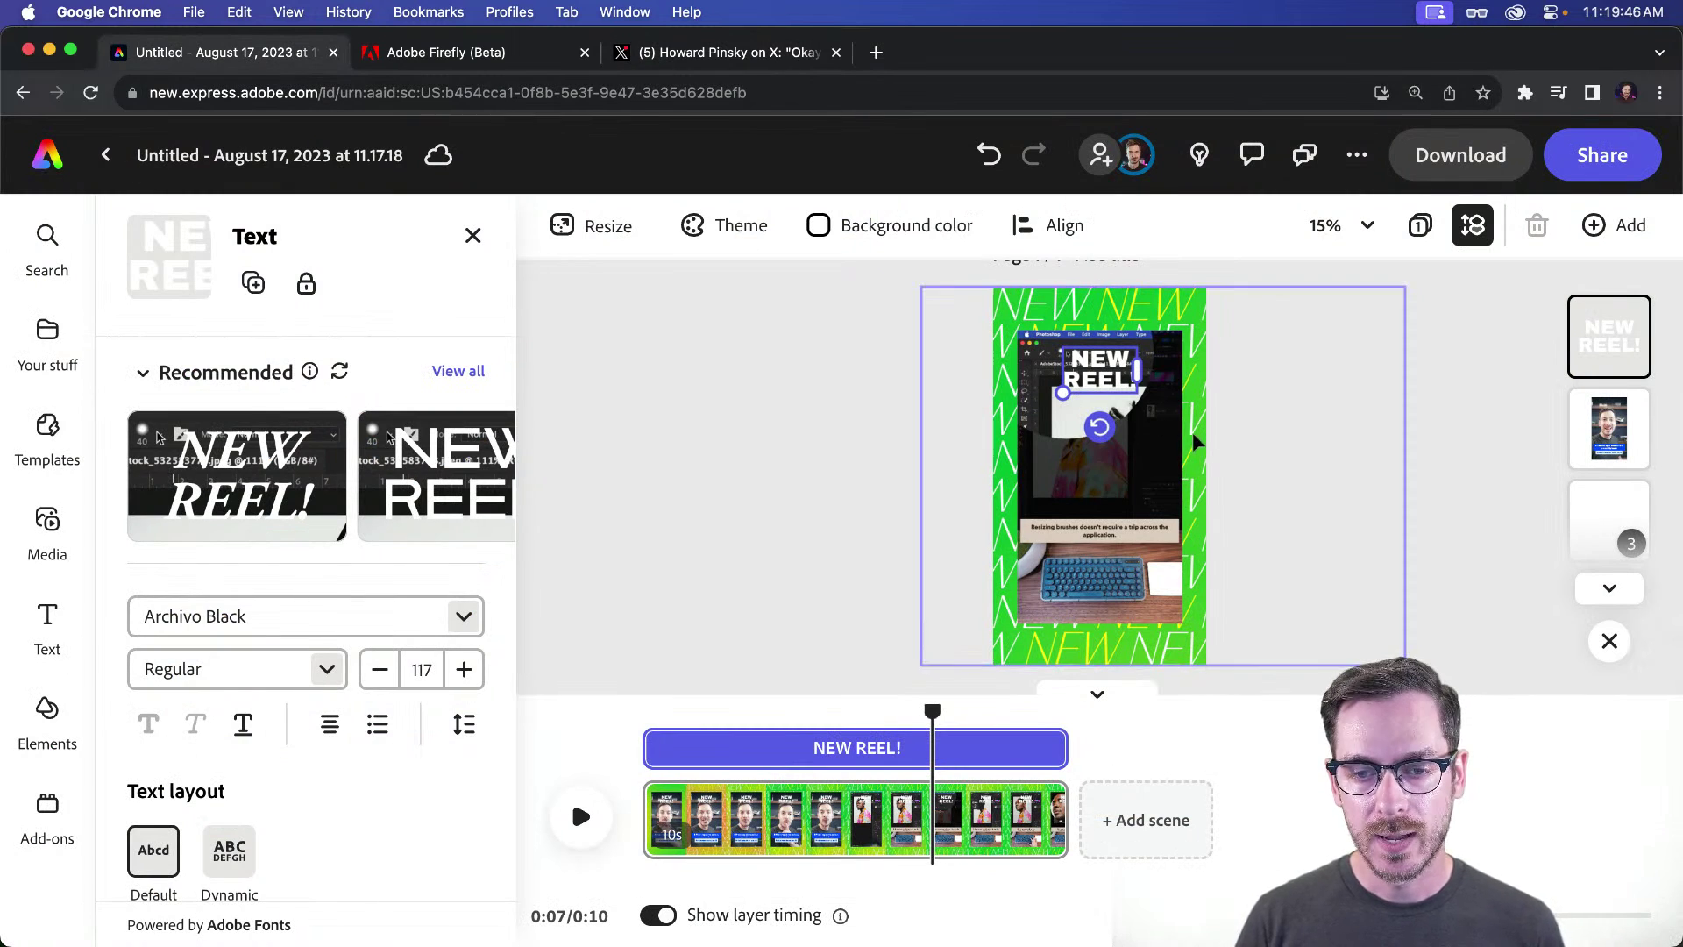
Step: Delete the reel video and the "NEW REEL!" title from the story page
left_click(1090, 452)
key("BackSpace")
left_click(1101, 375)
key("BackSpace")
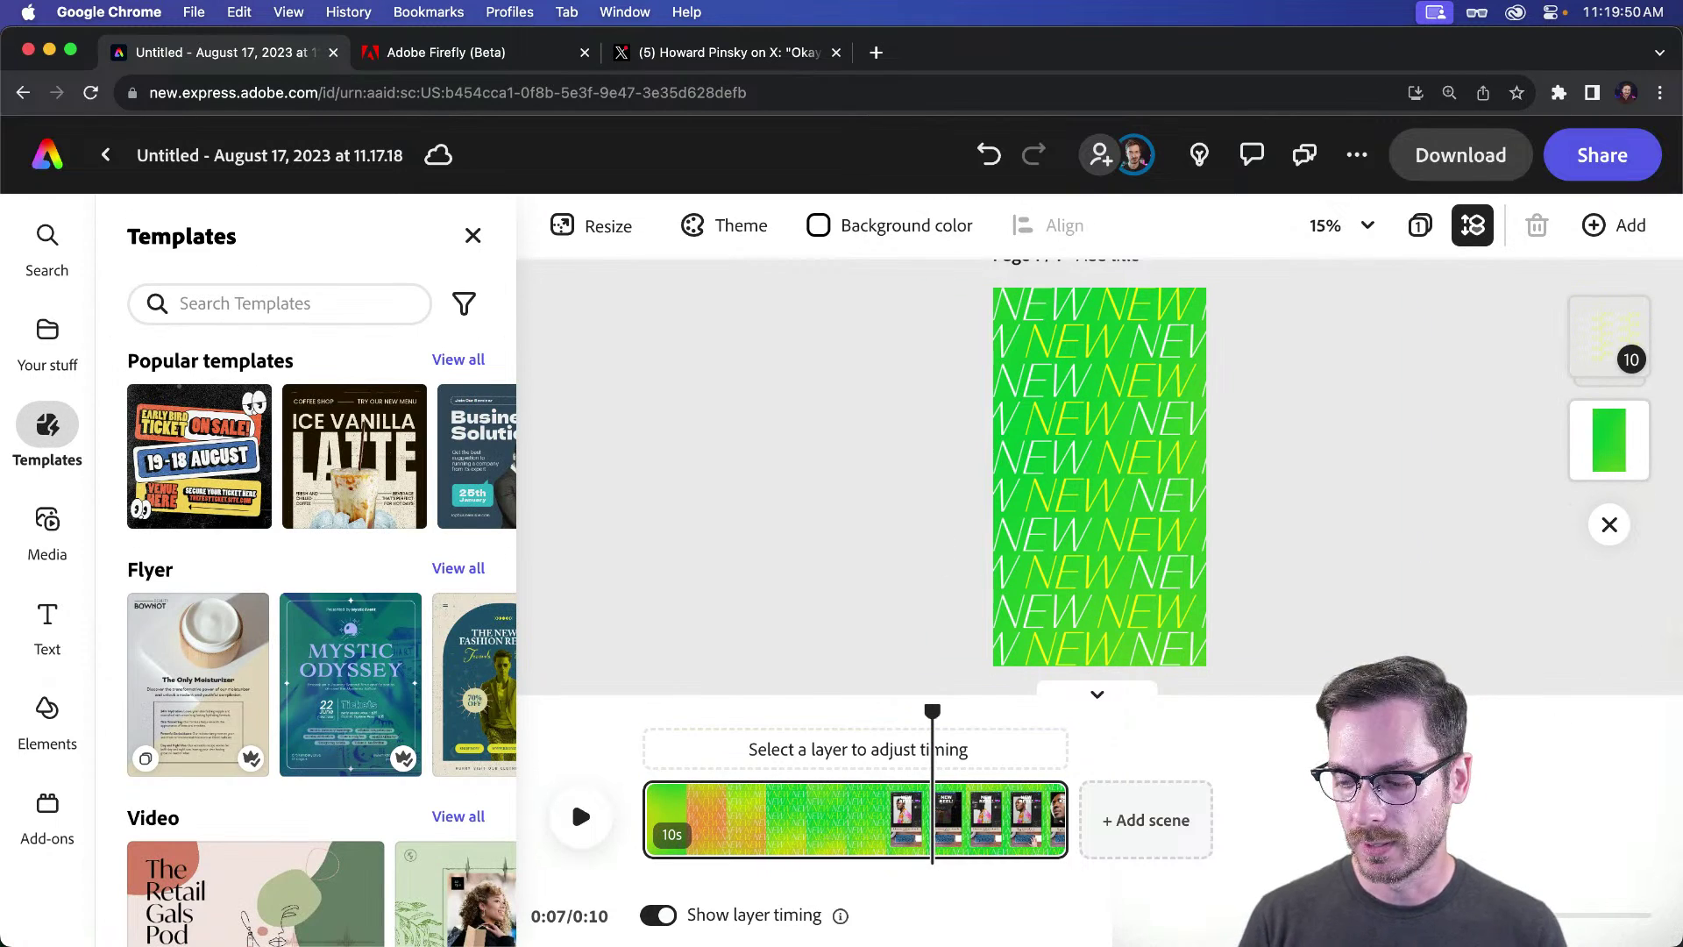
Step: Add the photo DSC09655.jpg from the Assets folder in Finder to the story page
key("super+Tab")
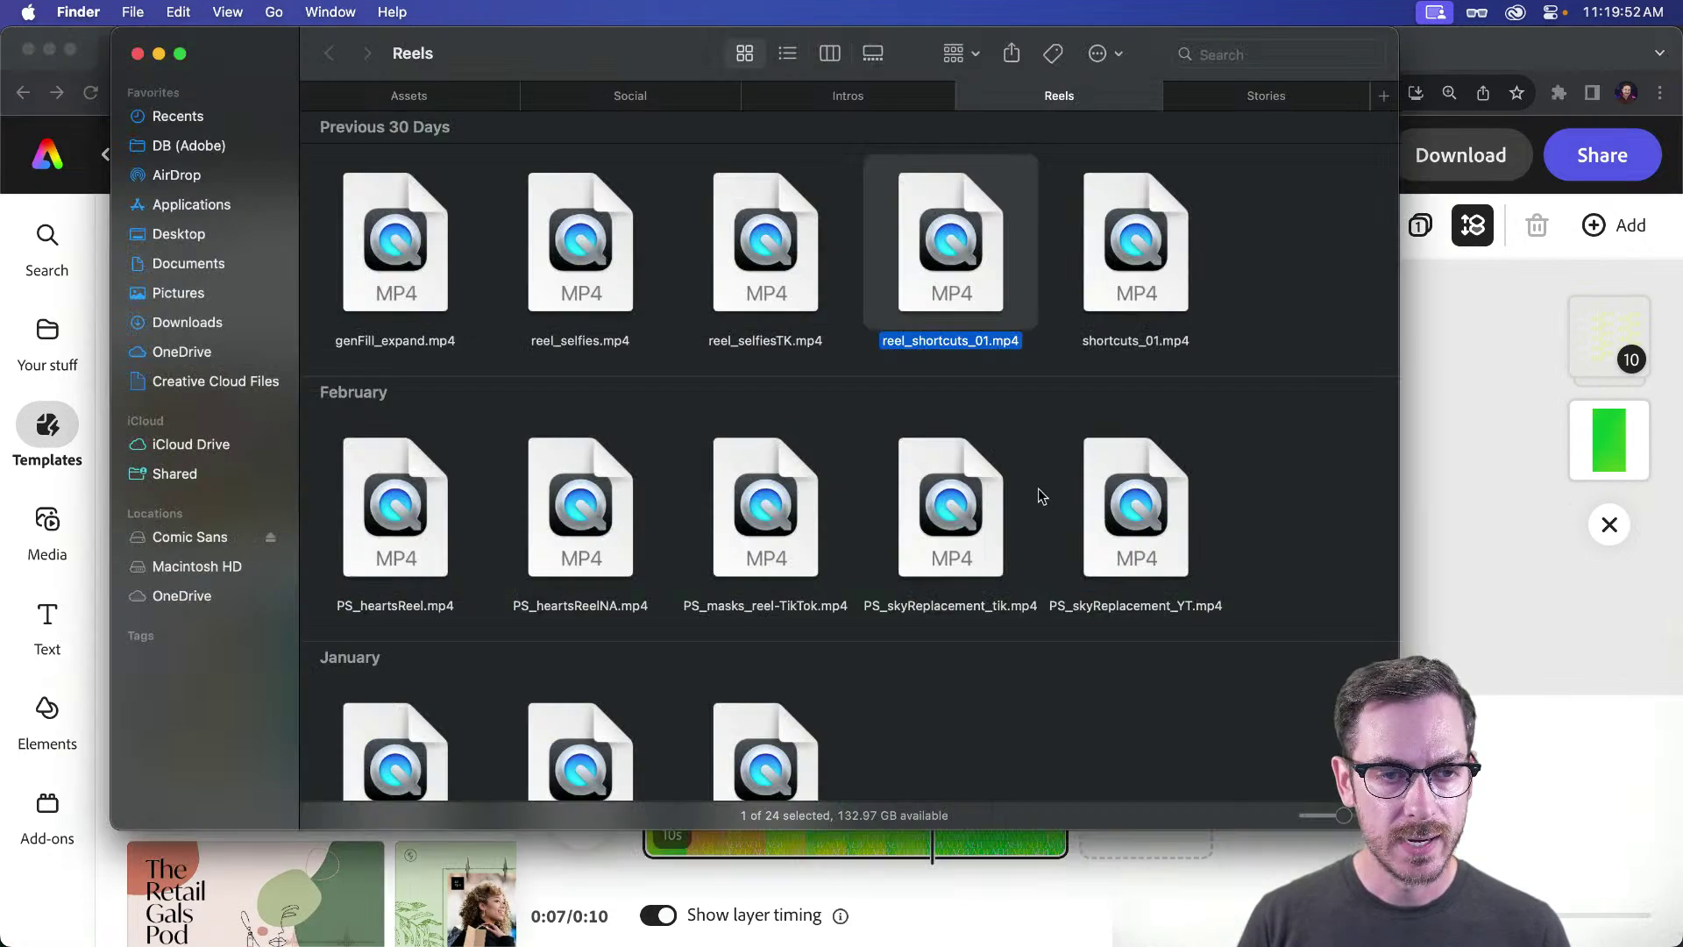
left_click(419, 95)
left_click(524, 314)
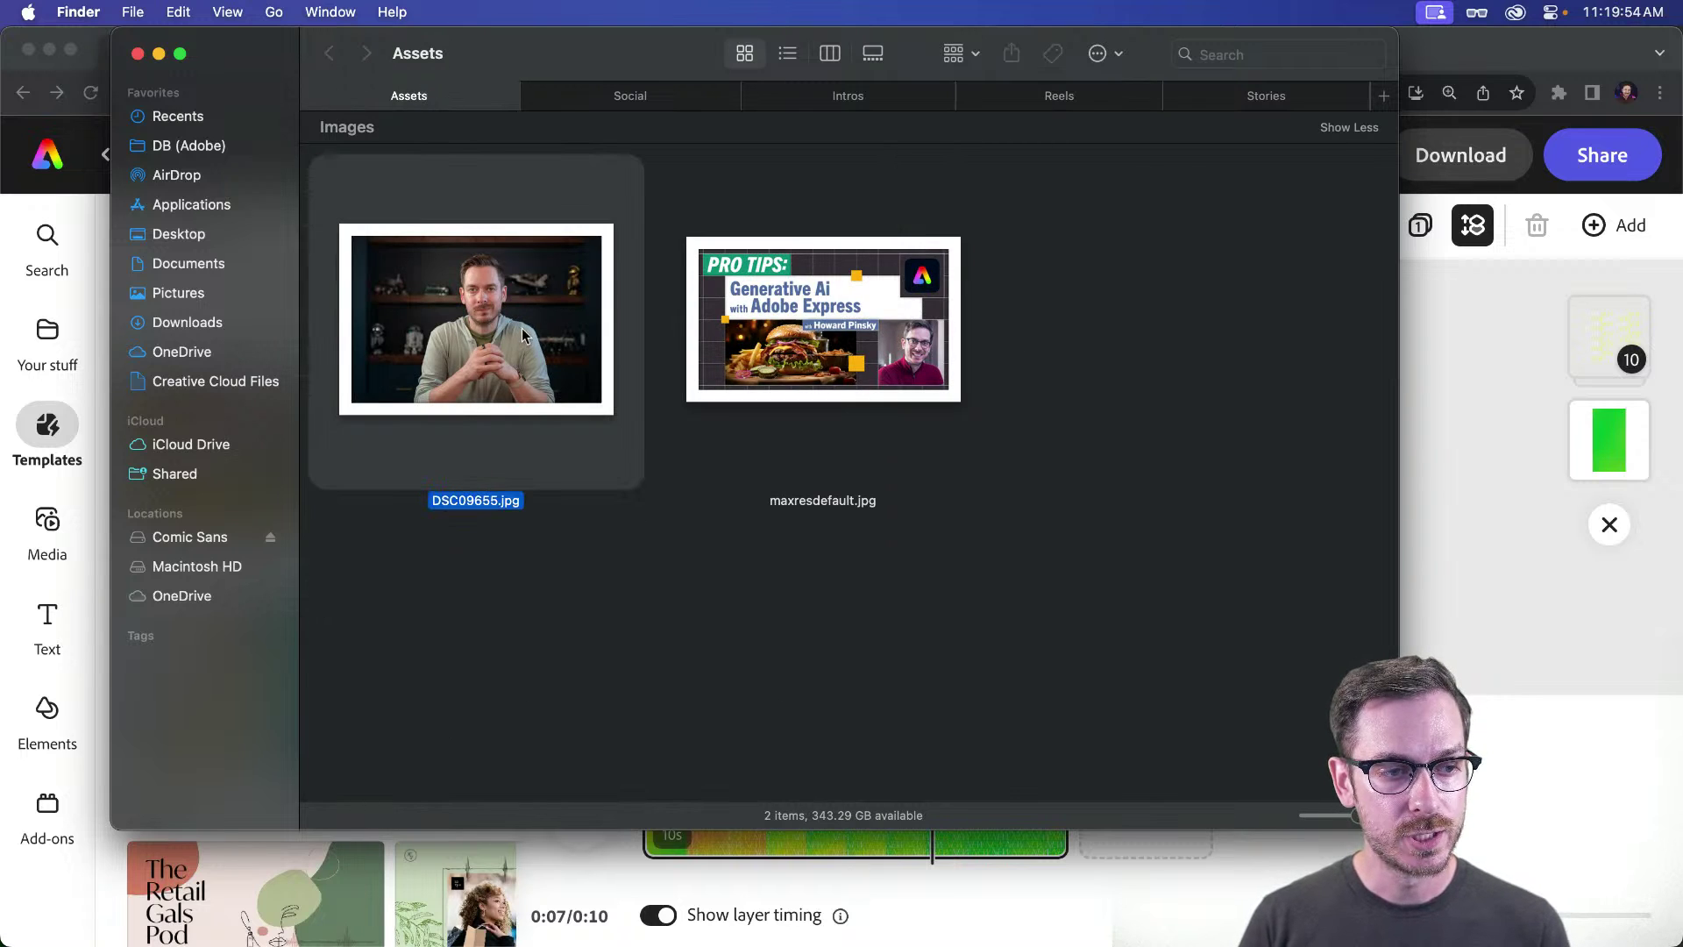
key("super+Tab")
left_click_drag(525, 314, 1070, 438)
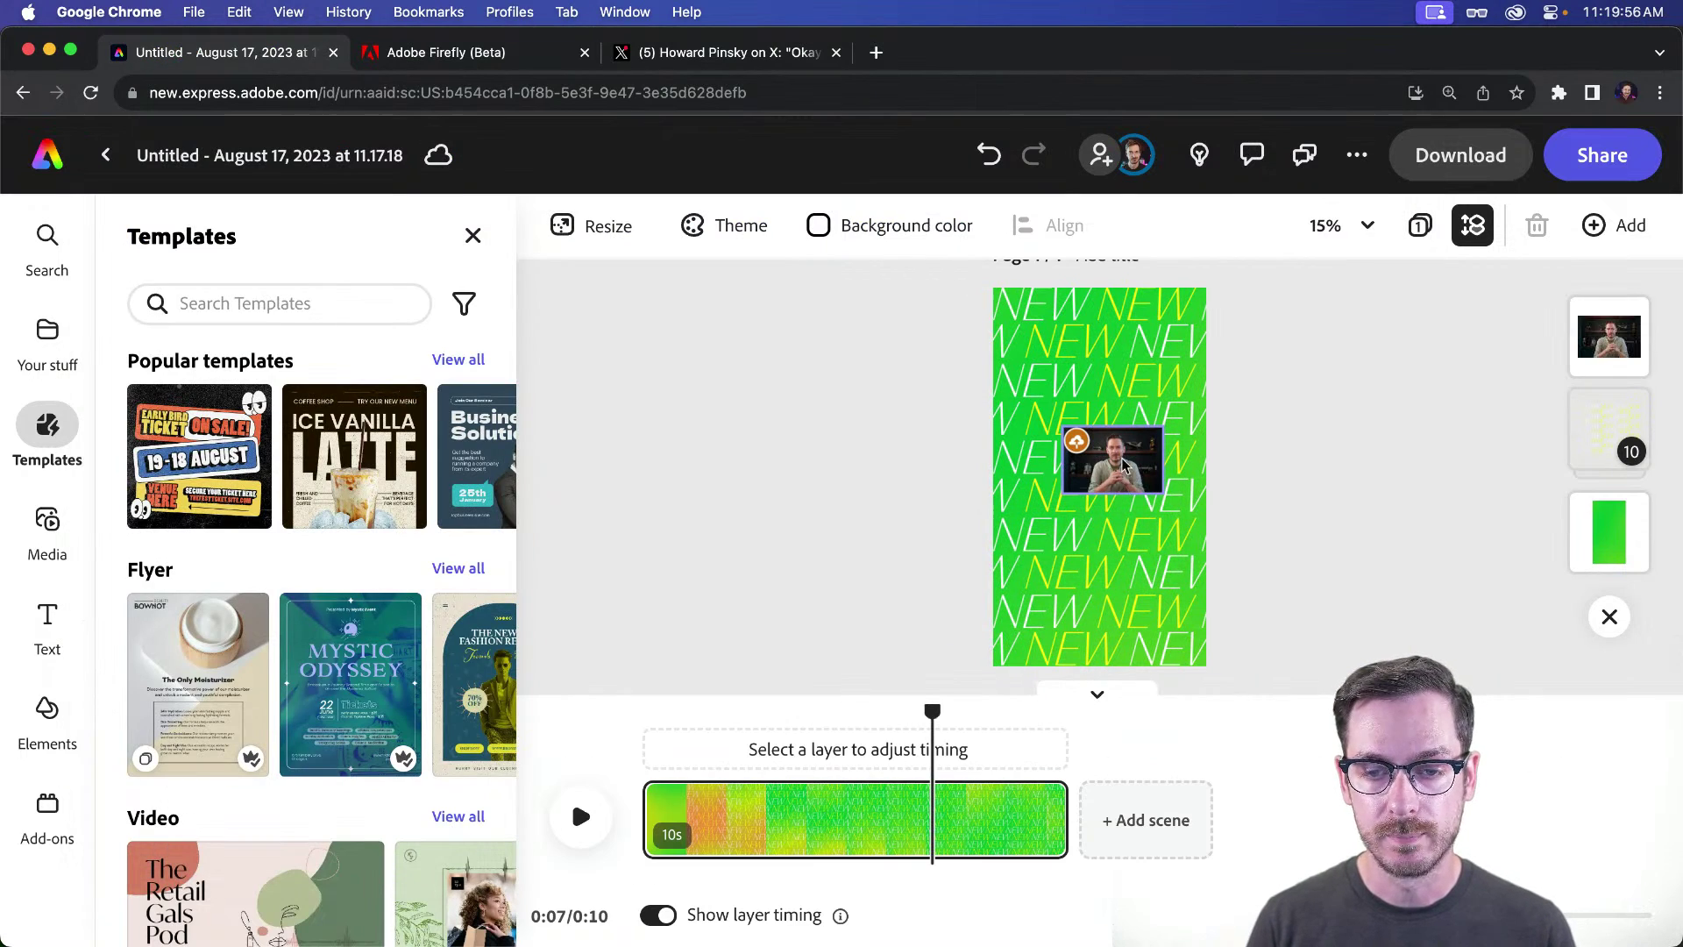
Step: Enlarge the photo beyond the page's width and position it so it reaches the page's lower edge
left_click_drag(1164, 493, 1332, 640)
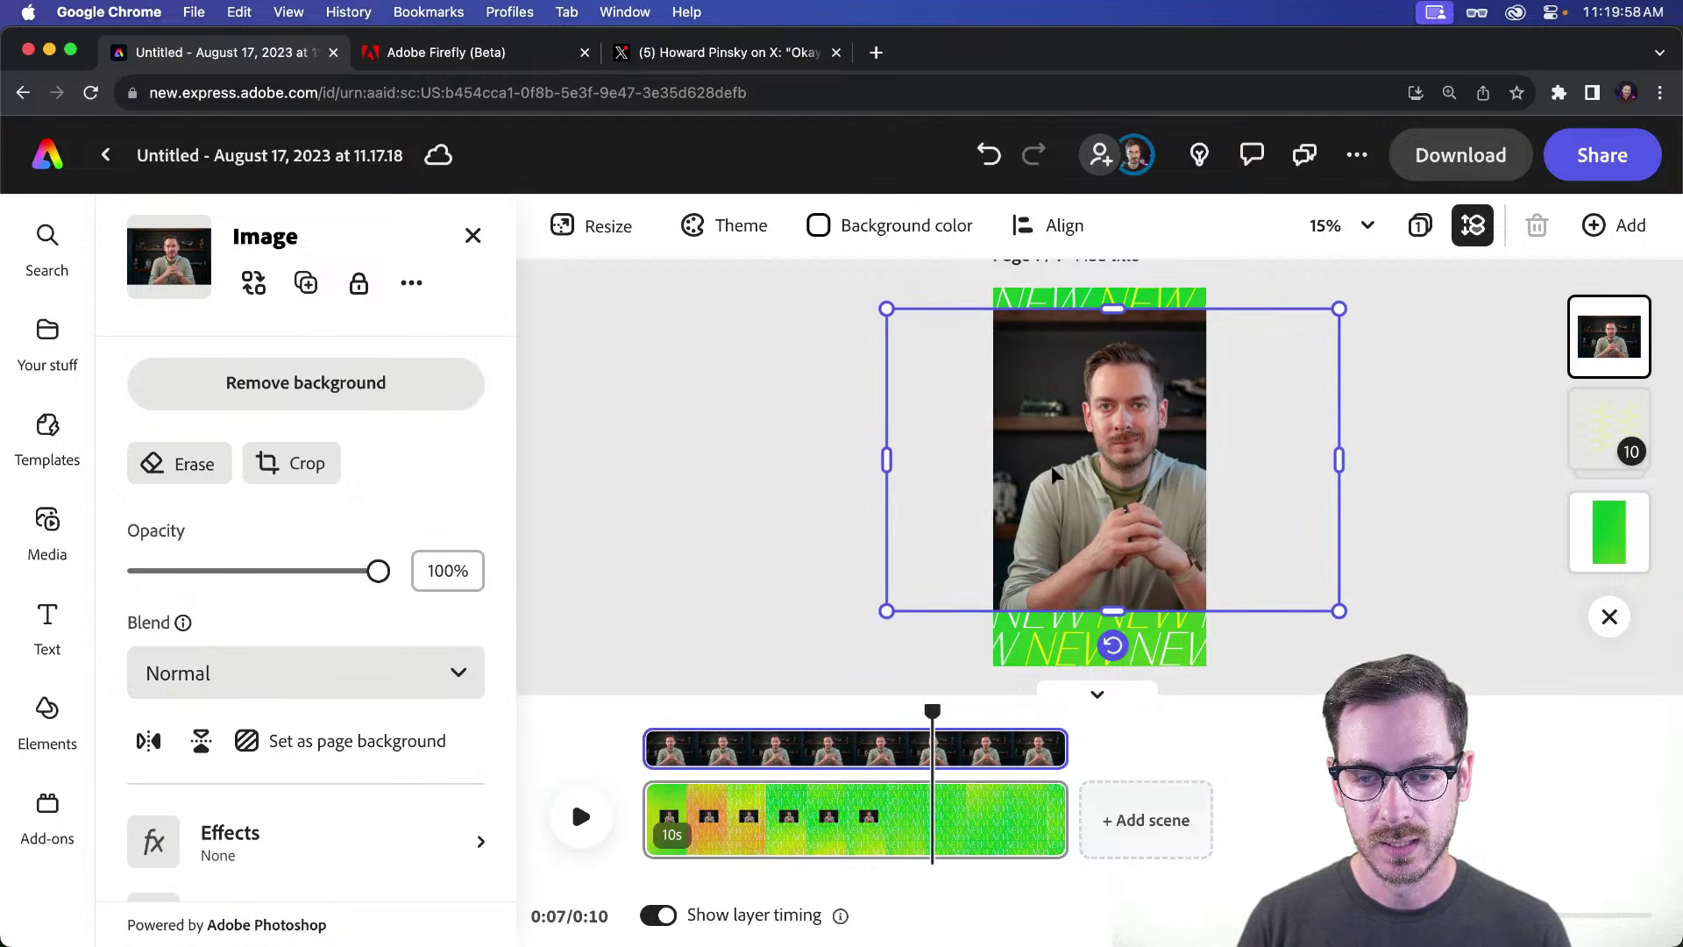
left_click_drag(1054, 462, 1027, 528)
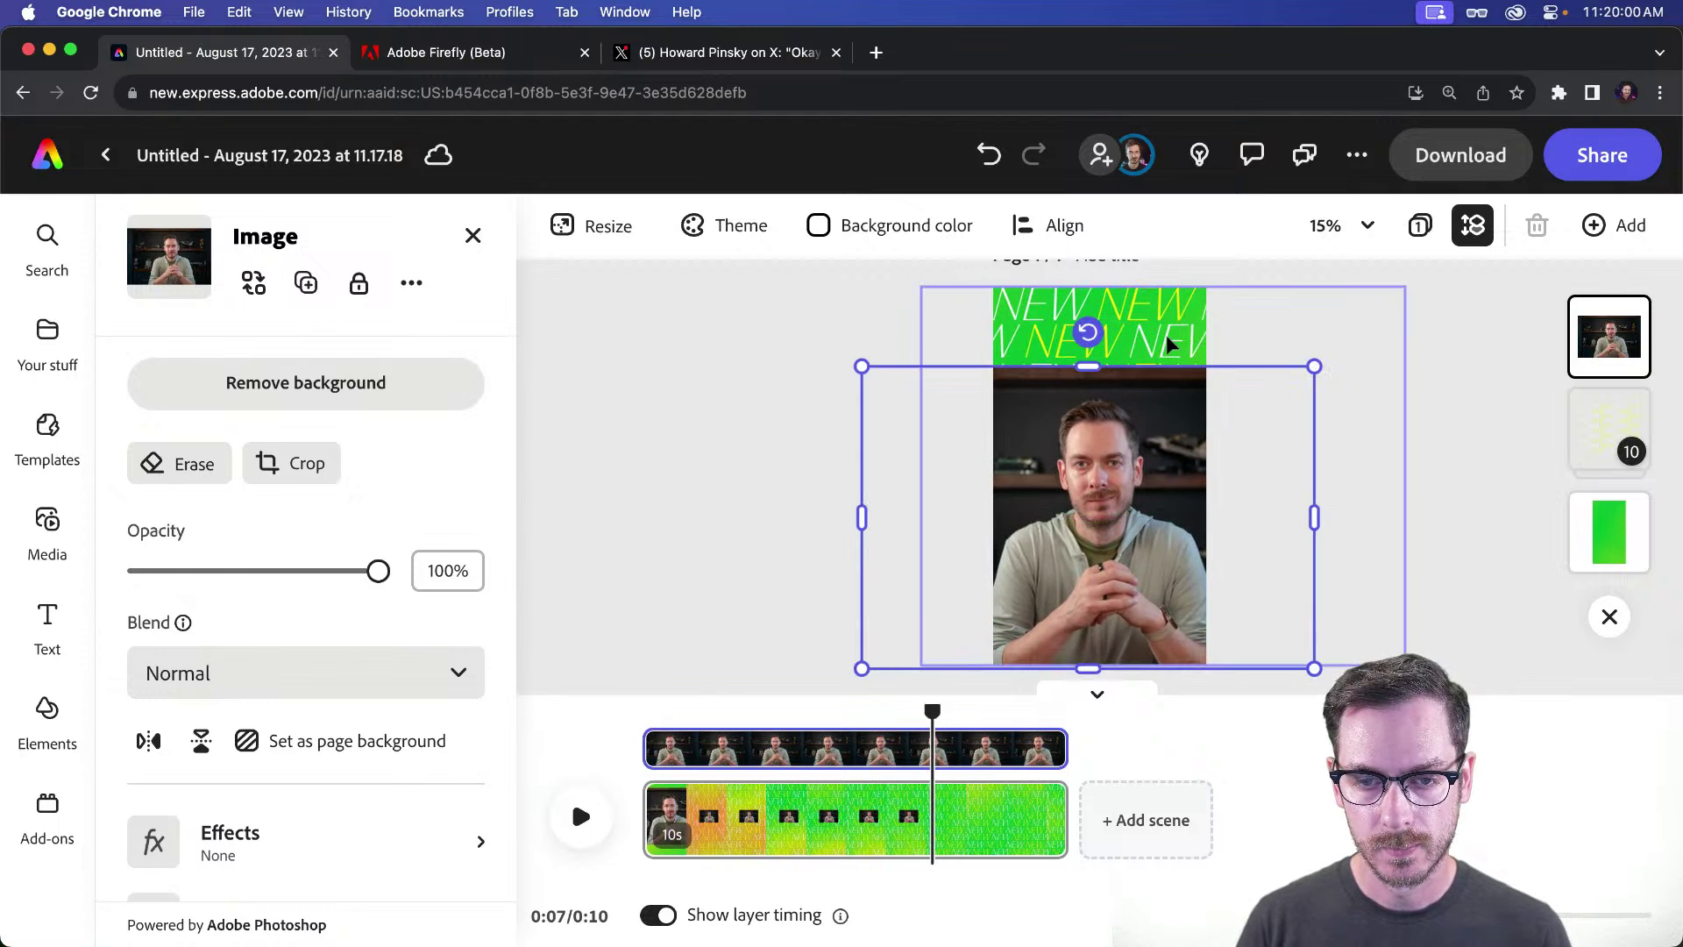
left_click_drag(1086, 365, 1106, 404)
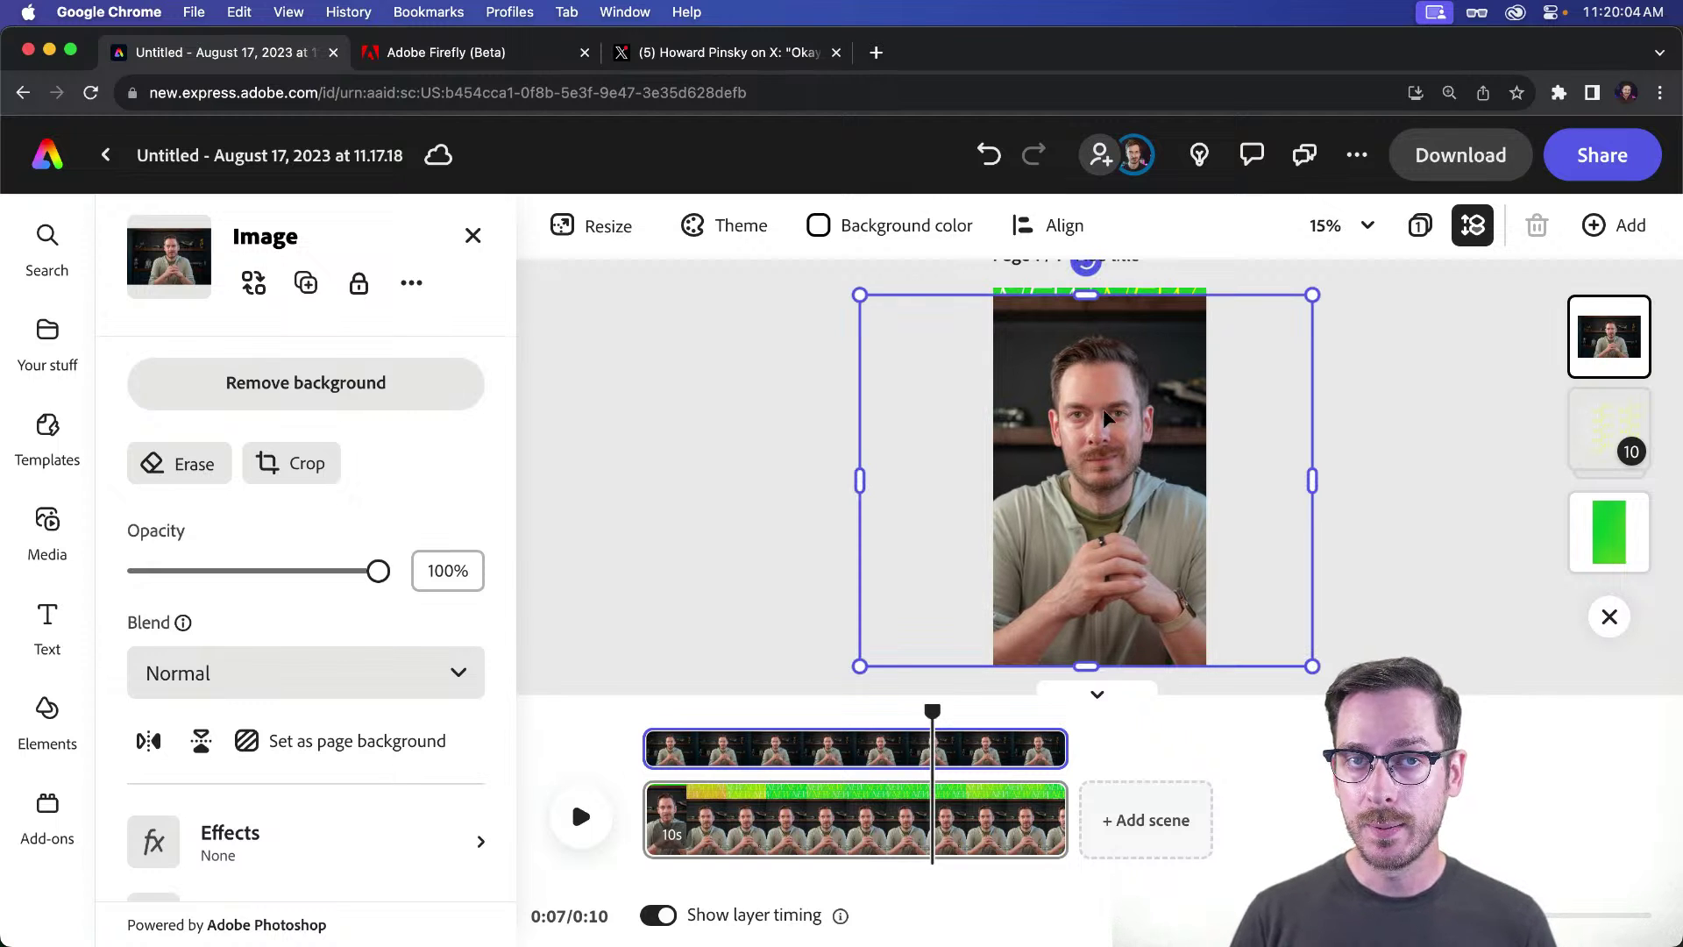
Step: Remove the photo's background, and clear the photo from the page
left_click(450, 378)
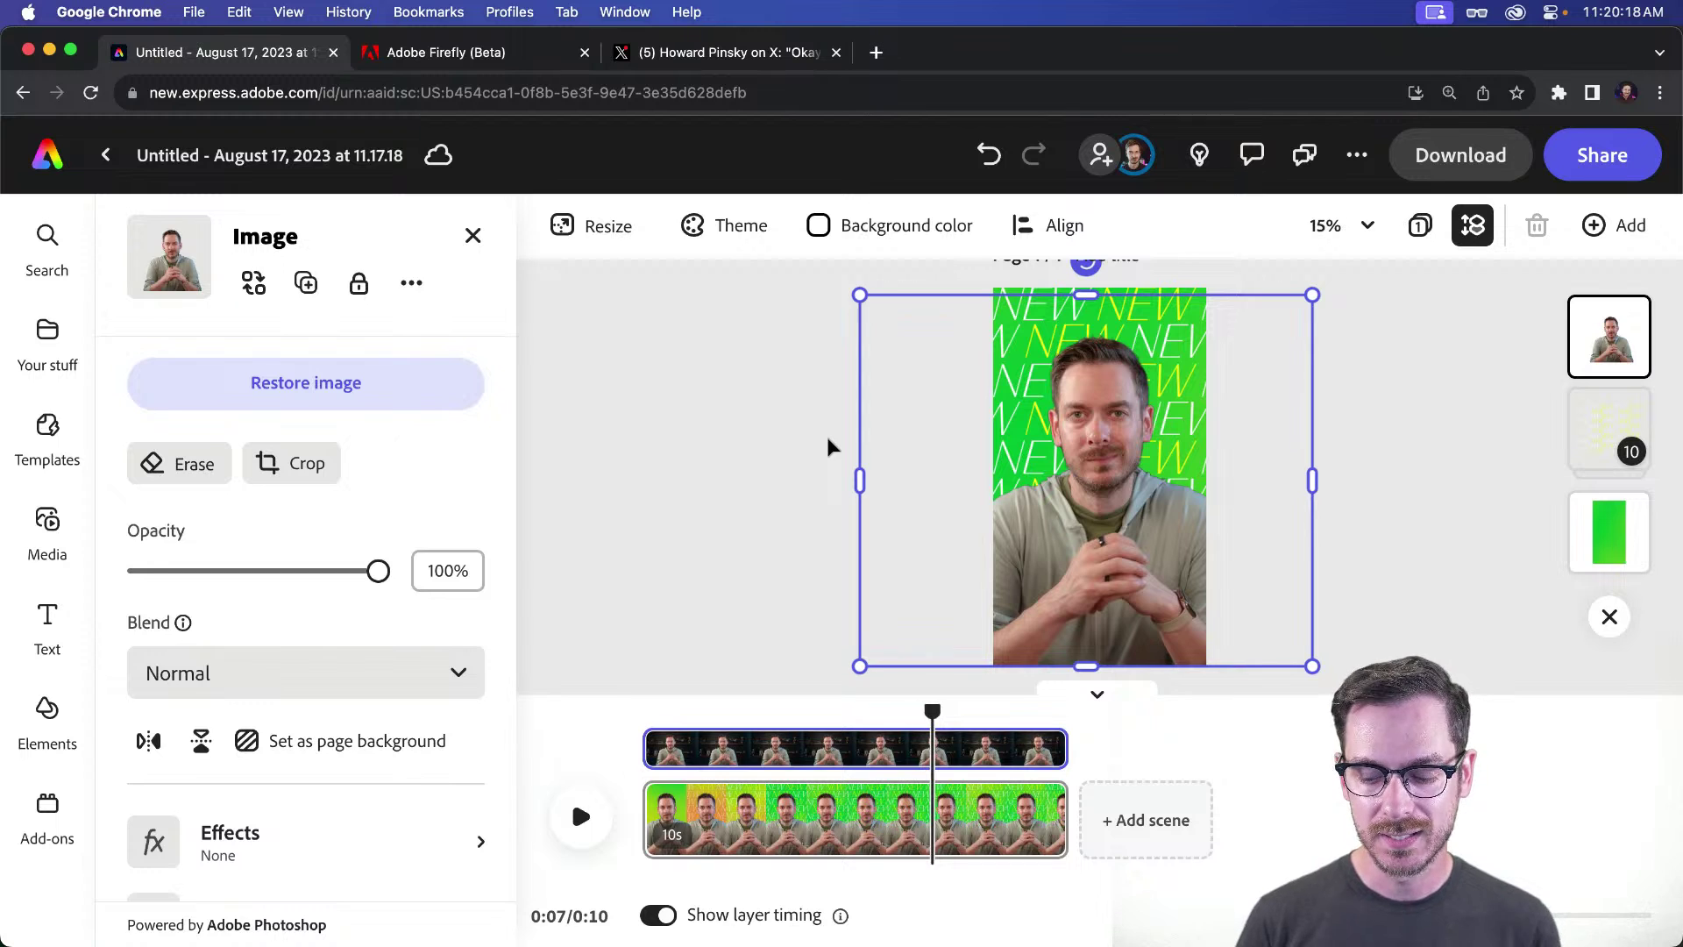
left_click(826, 433)
Step: Preview reel_shortcuts.mp4 from the Intros folder in Finder and add it to the story page
key("super+Tab")
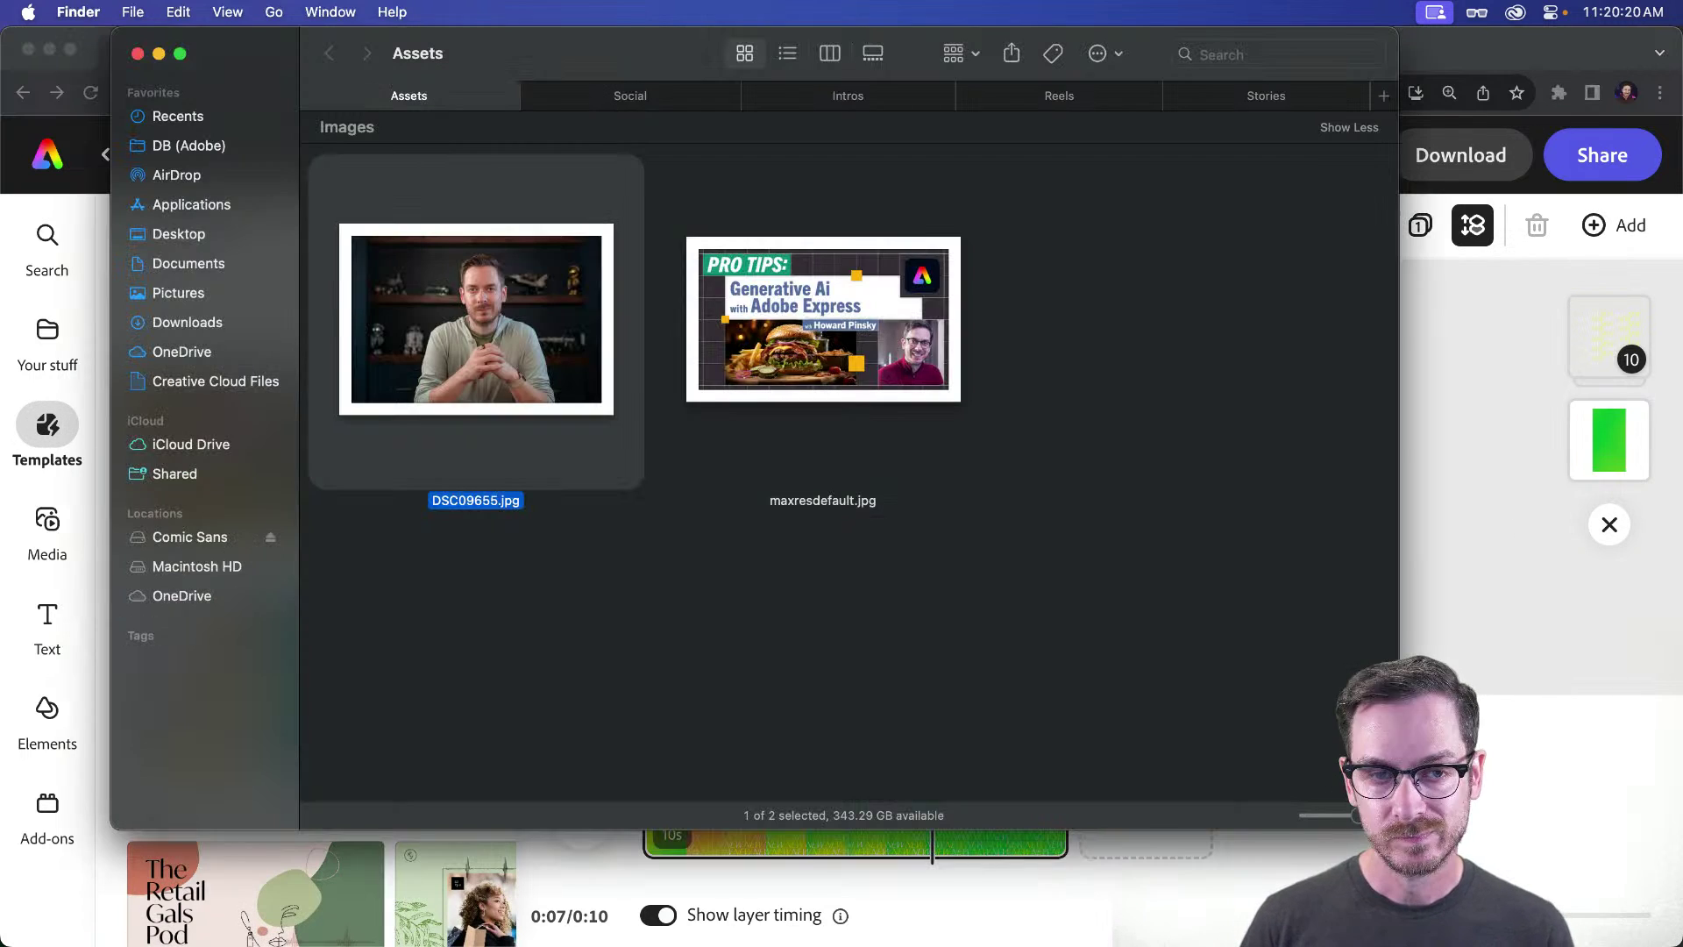
left_click(1100, 107)
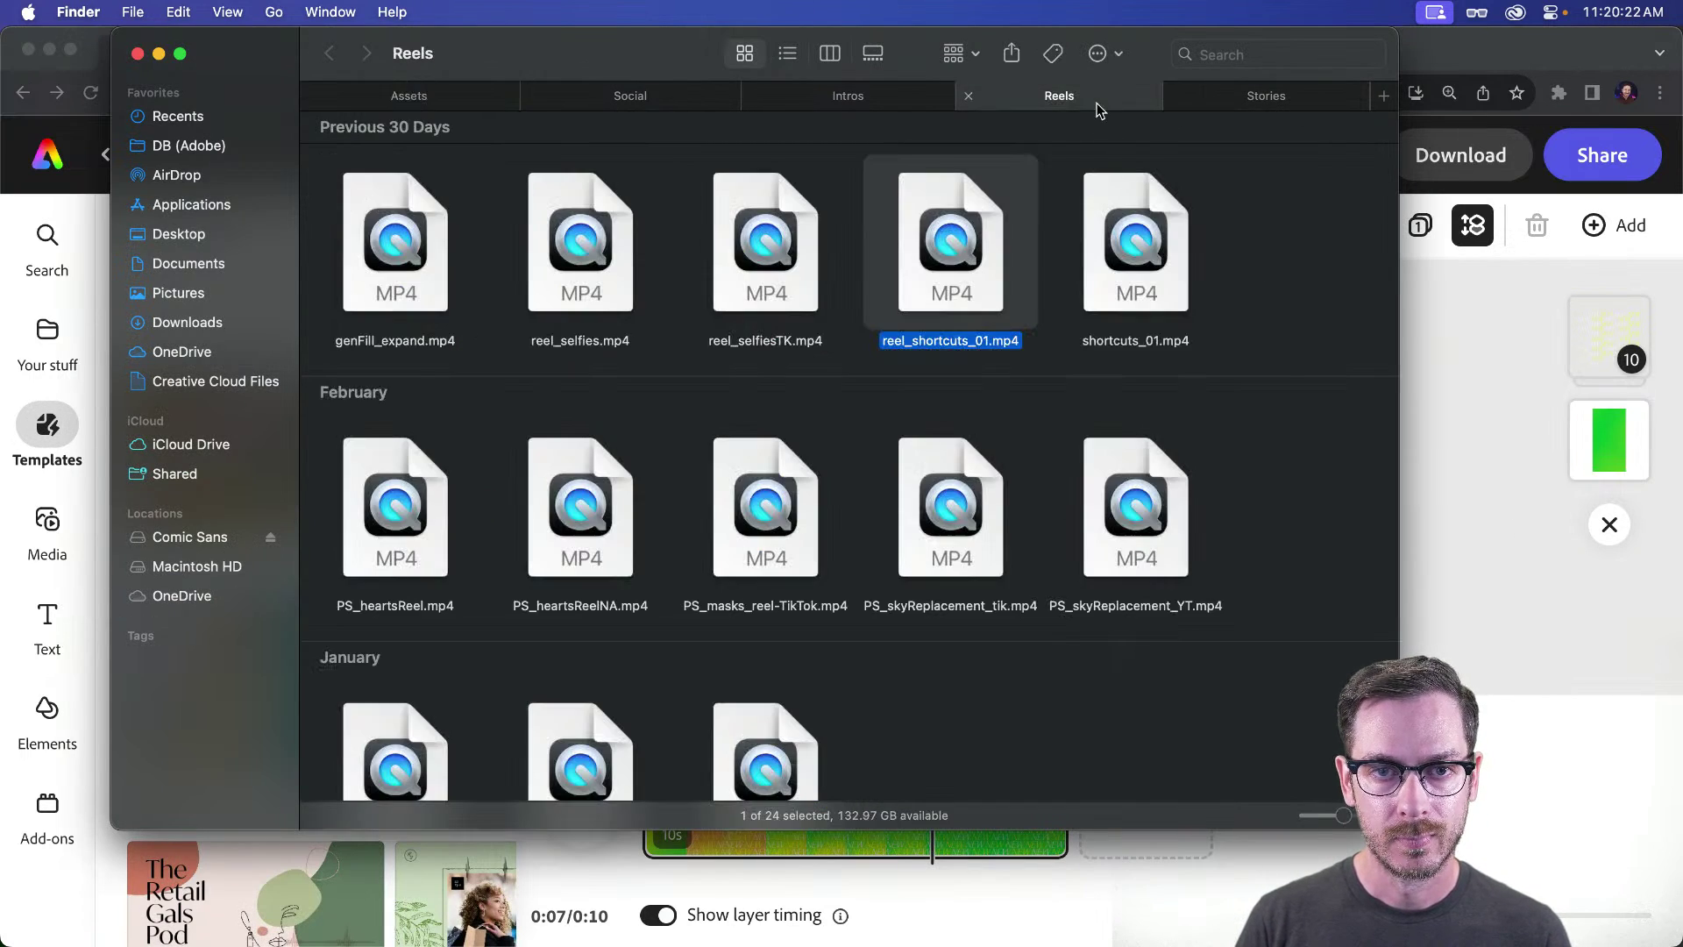
left_click(839, 98)
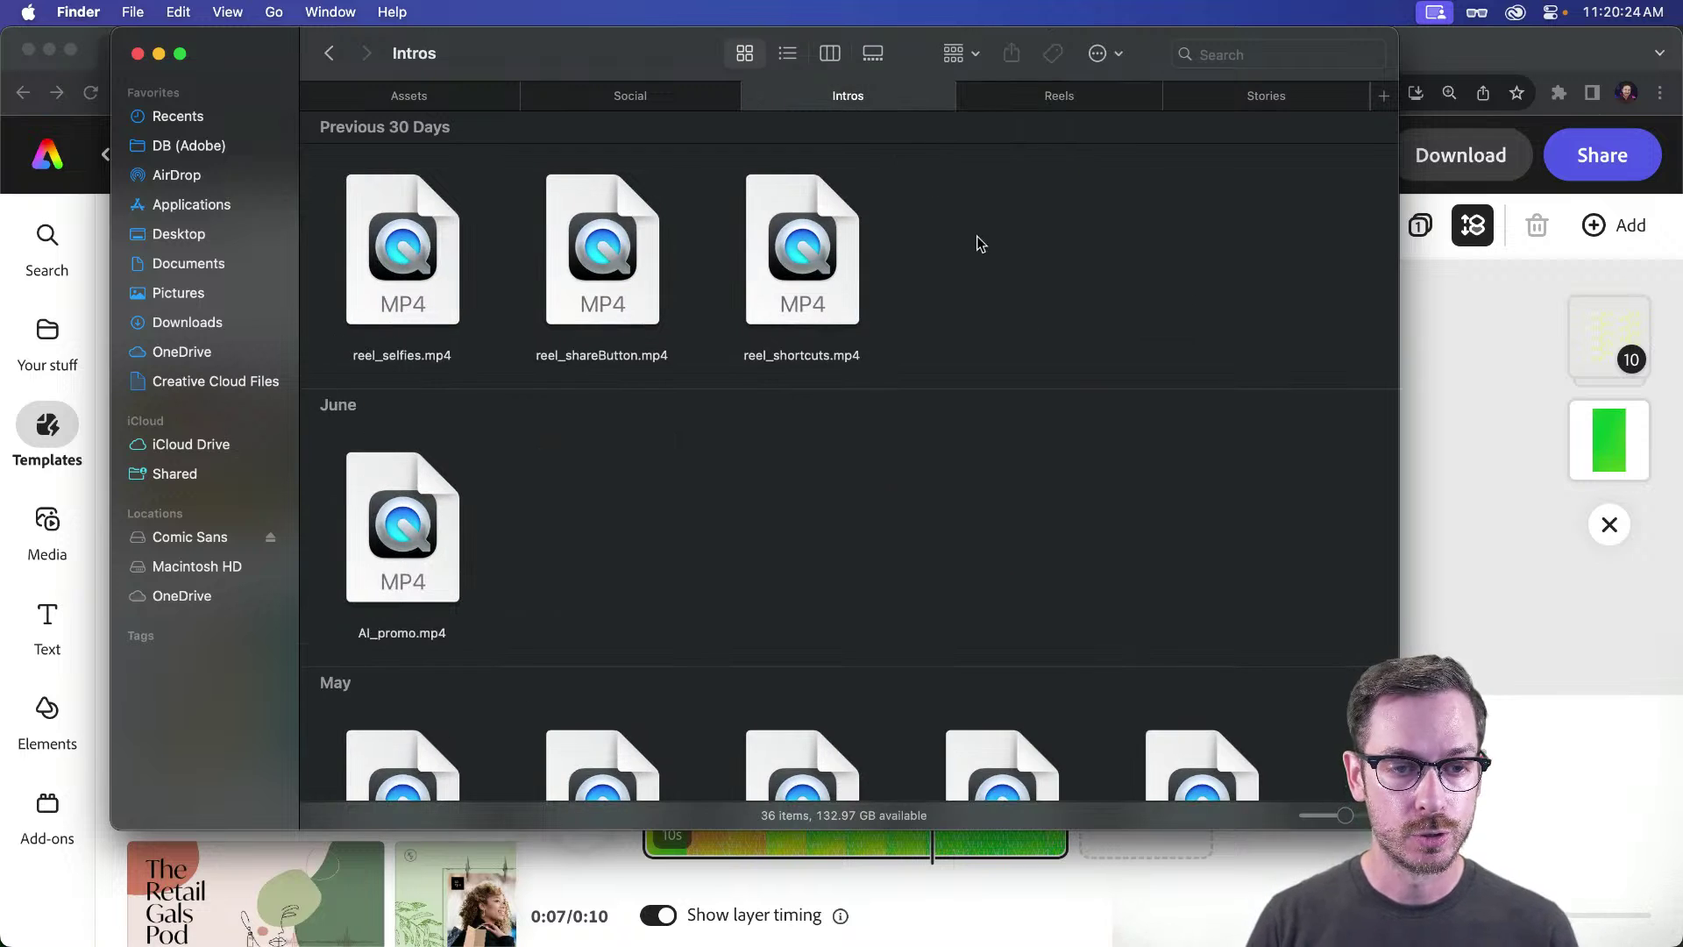
left_click(777, 254)
key("space")
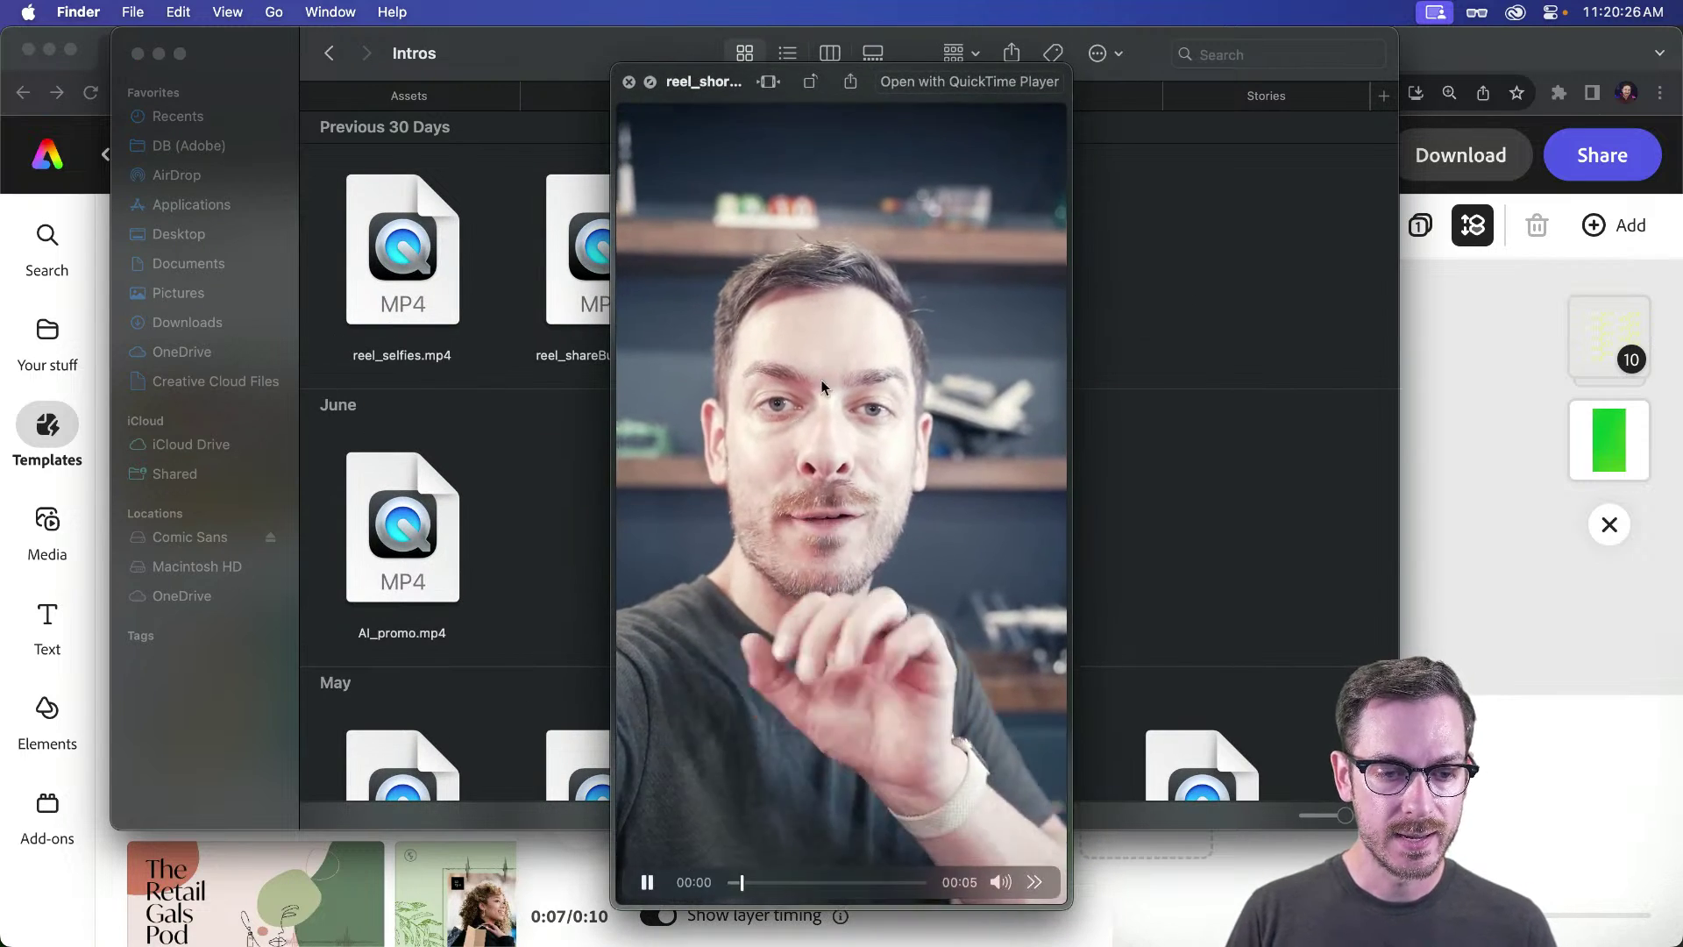
key("space")
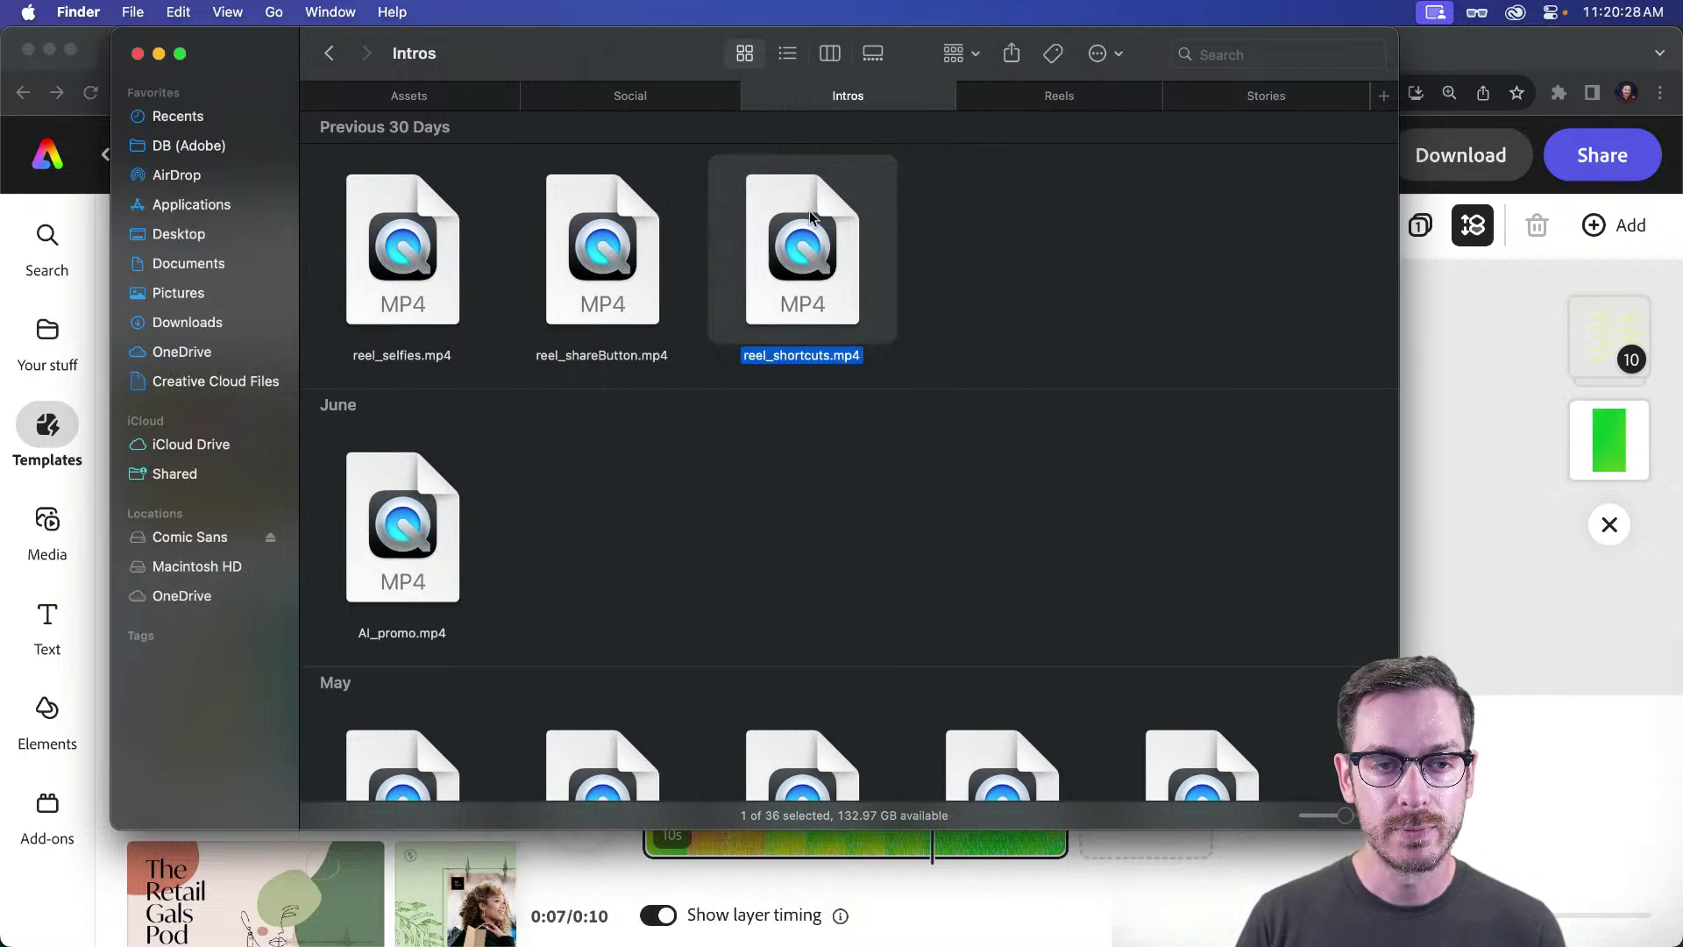
key("super+Tab")
left_click_drag(814, 224, 1084, 371)
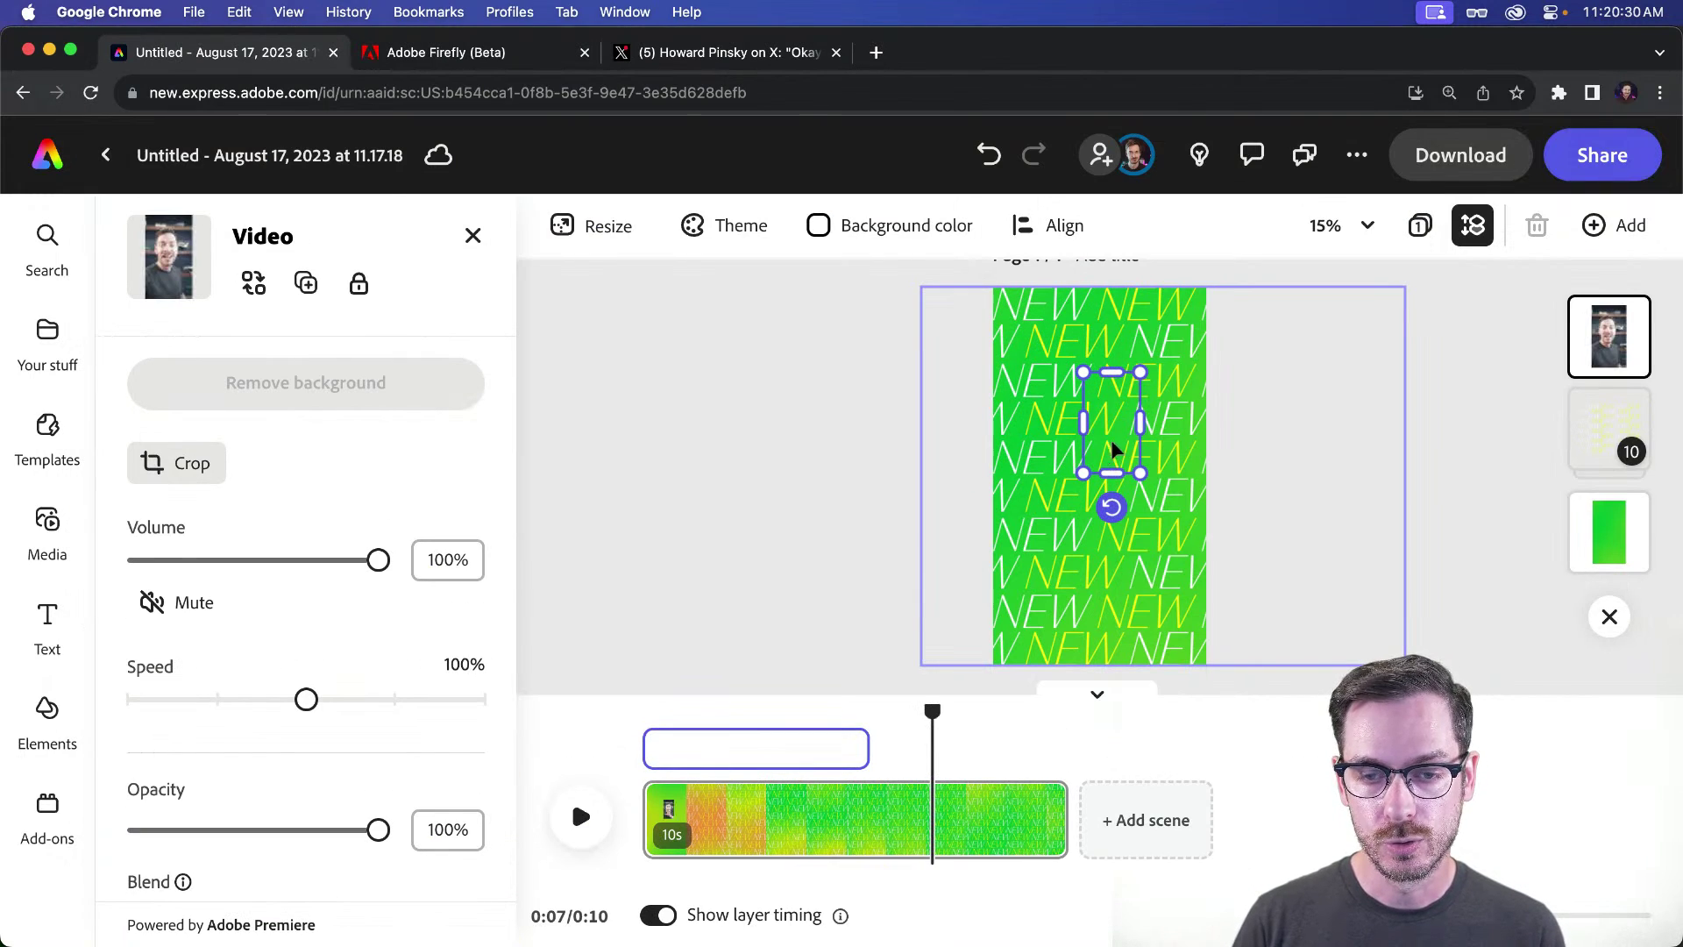
left_click(1045, 396)
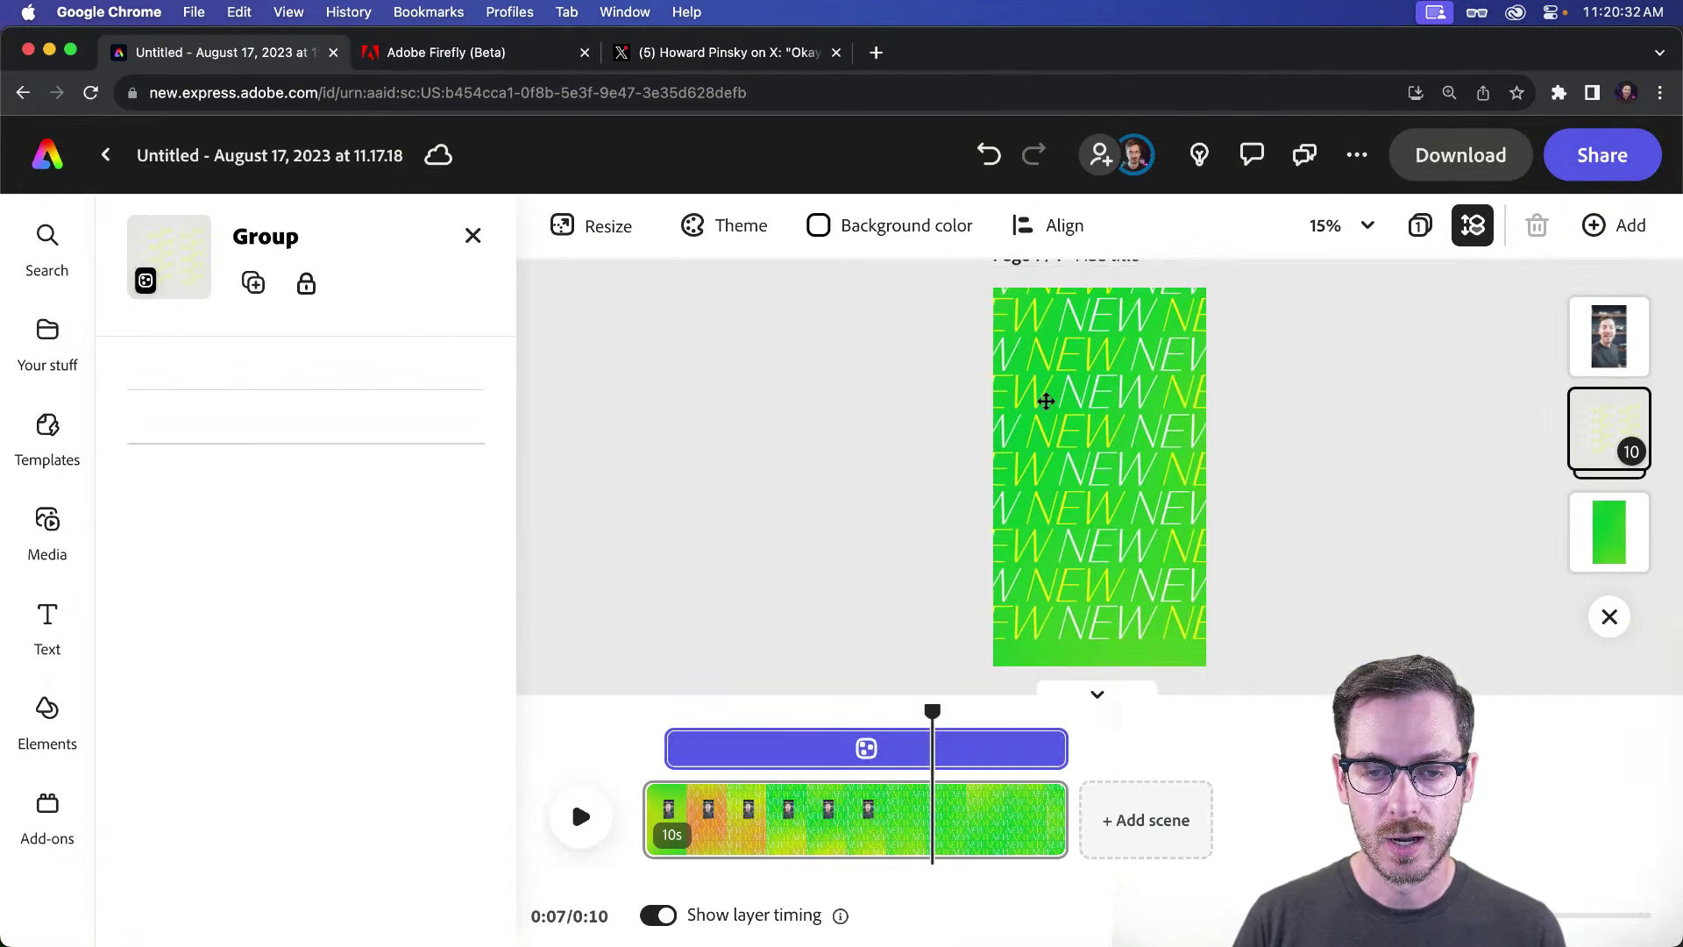
key("super+z")
left_click(896, 714)
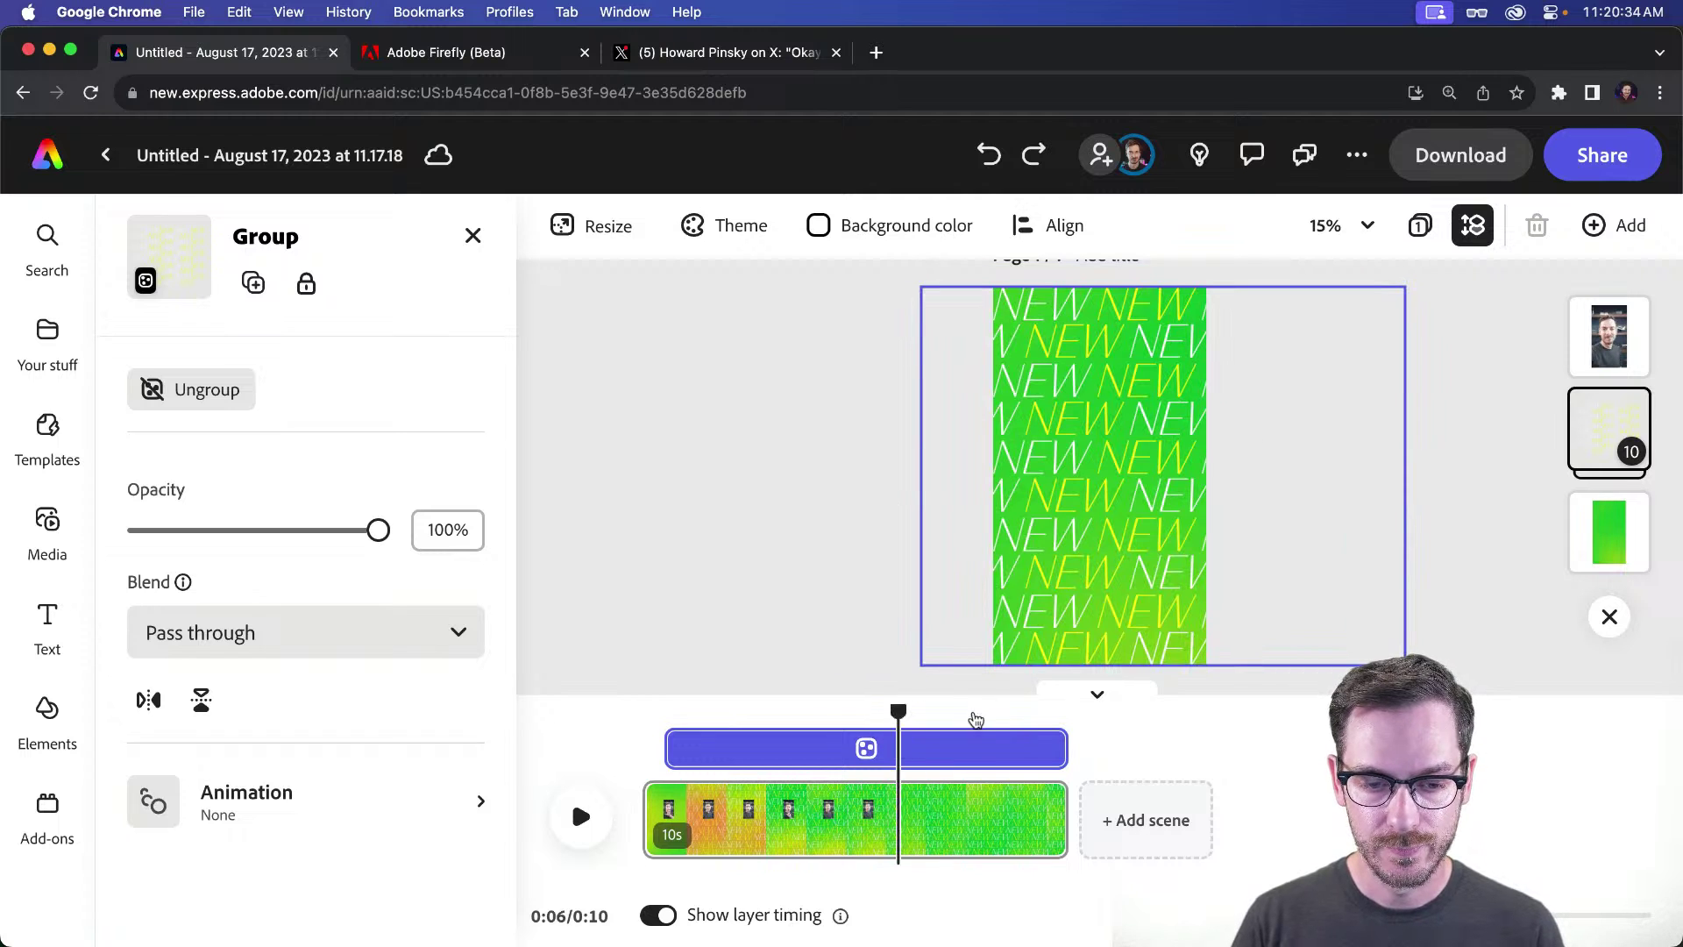
Step: Select the newly added video's layer and enlarge the video to fill the whole page
left_click(1583, 333)
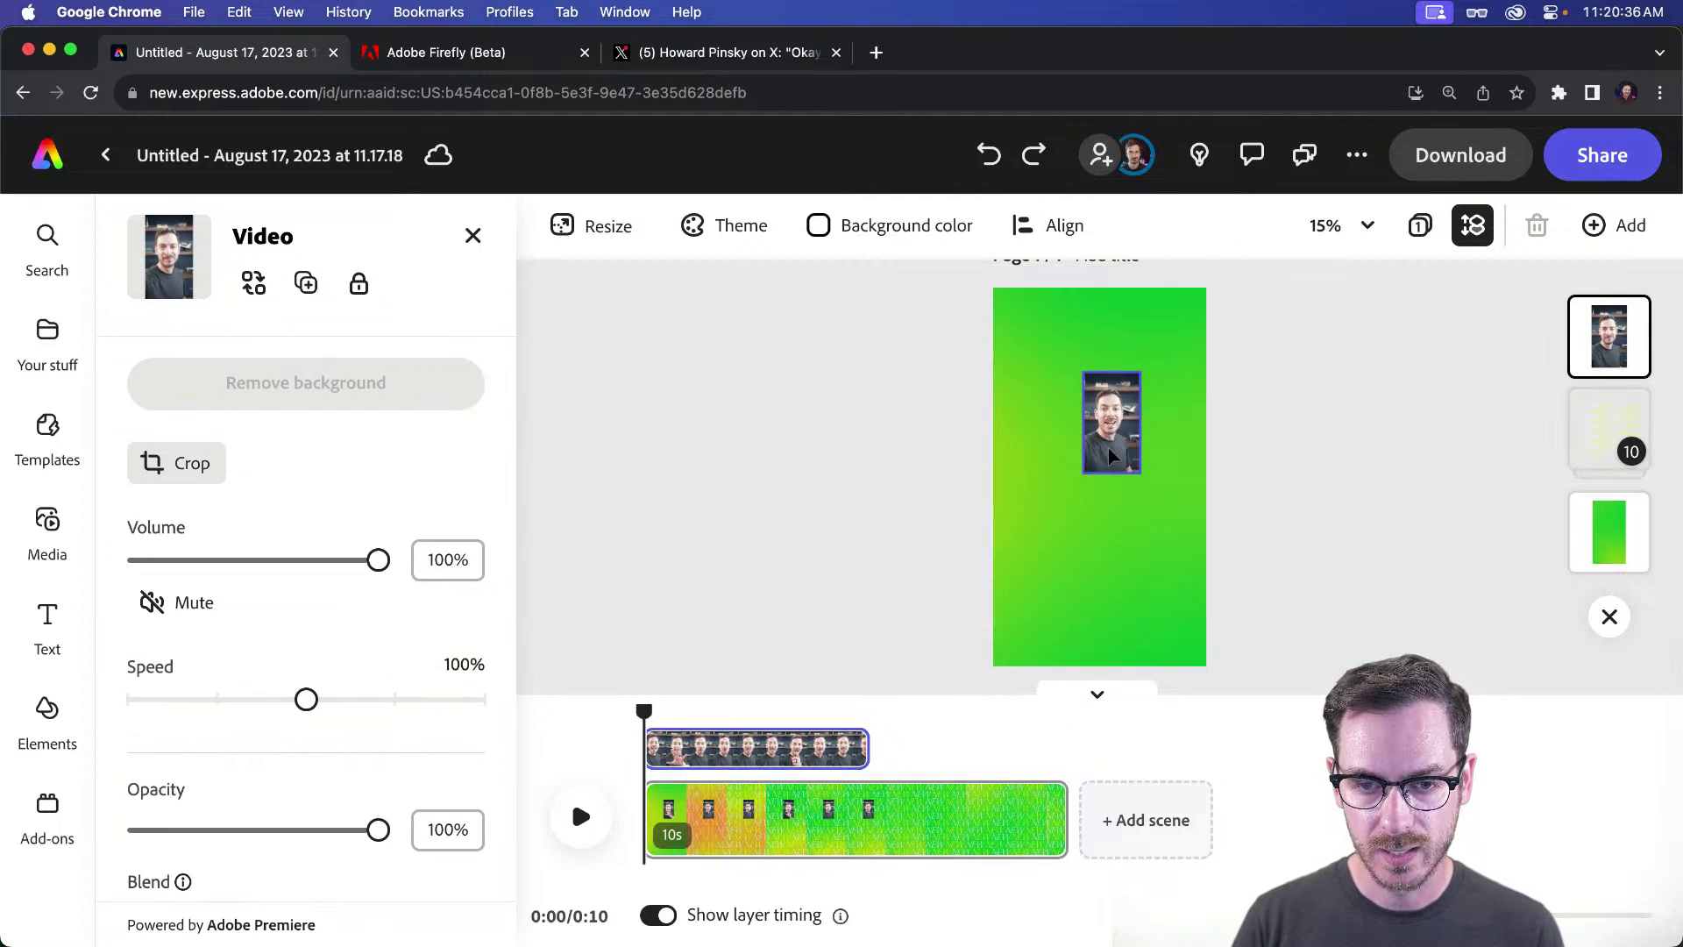
left_click_drag(1074, 434, 1251, 635)
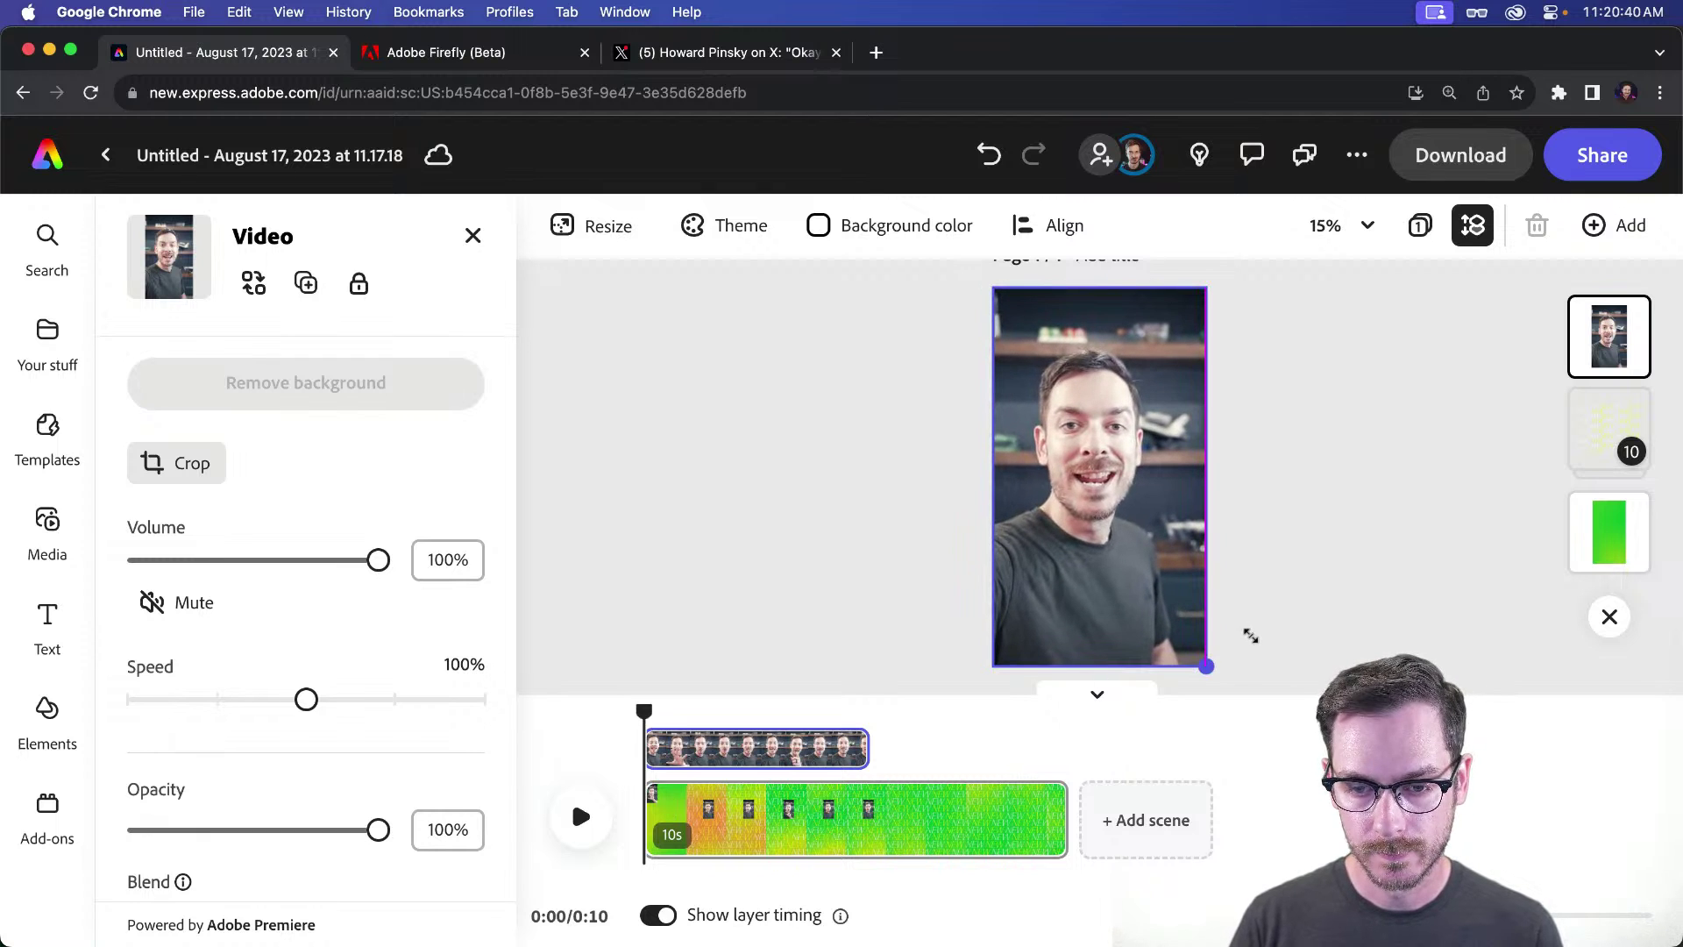
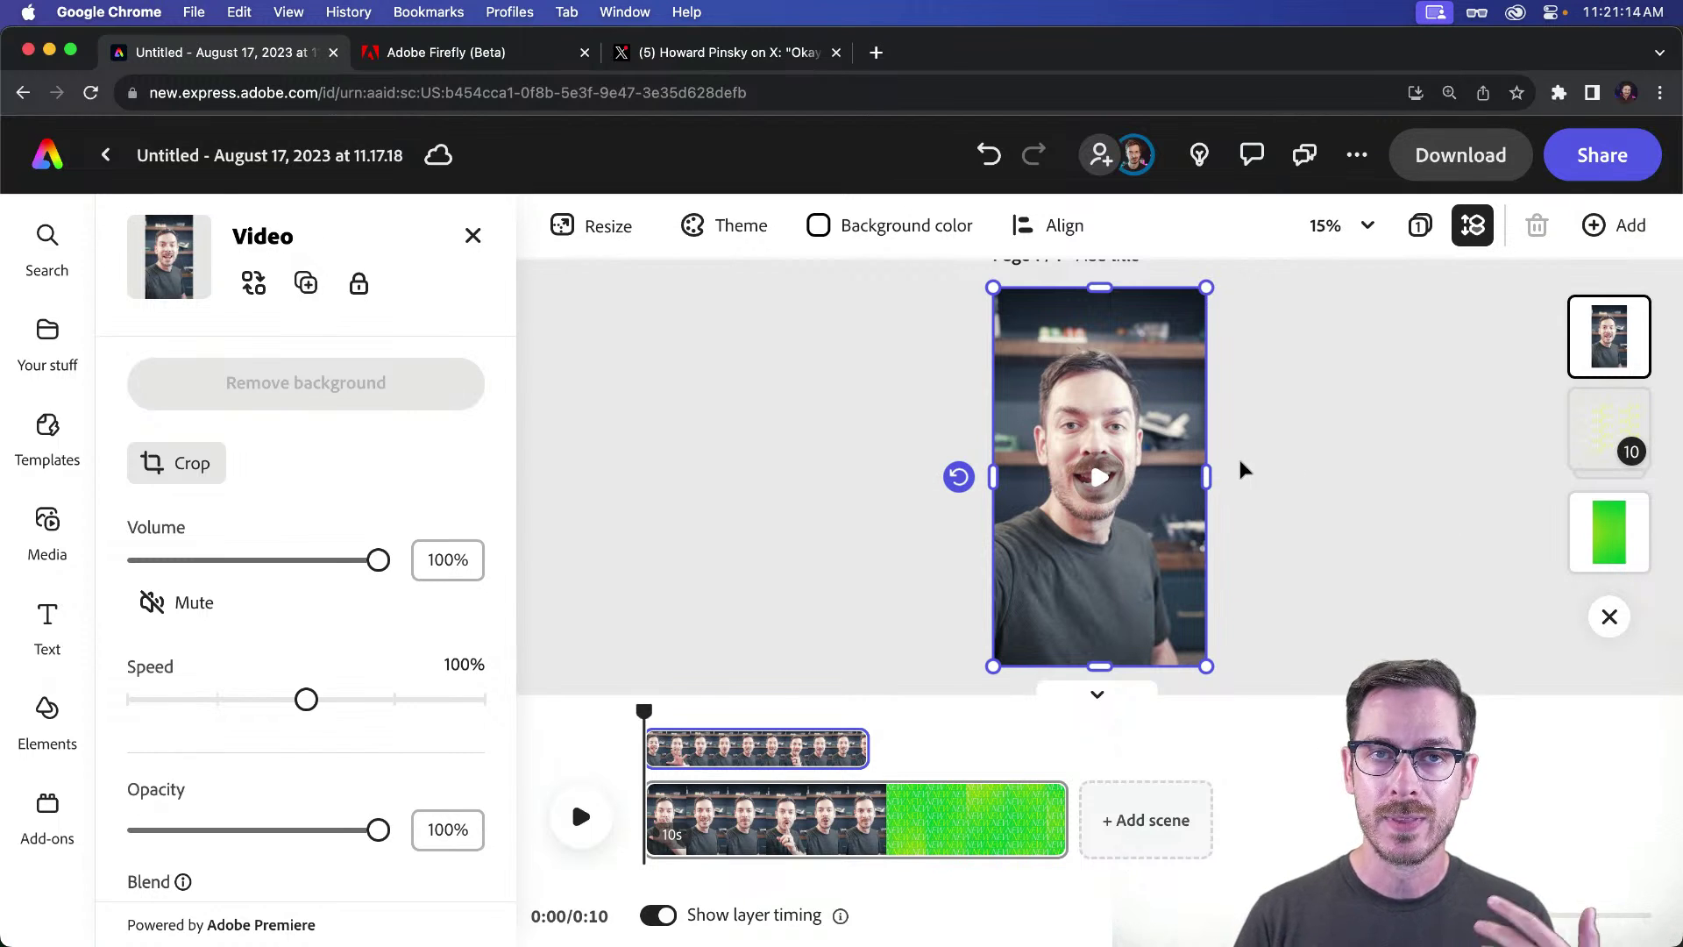
Step: Add the green seasonal "SUMMER vibes" text design, enlarge it, and center it horizontally near the page's lower edge
left_click(48, 613)
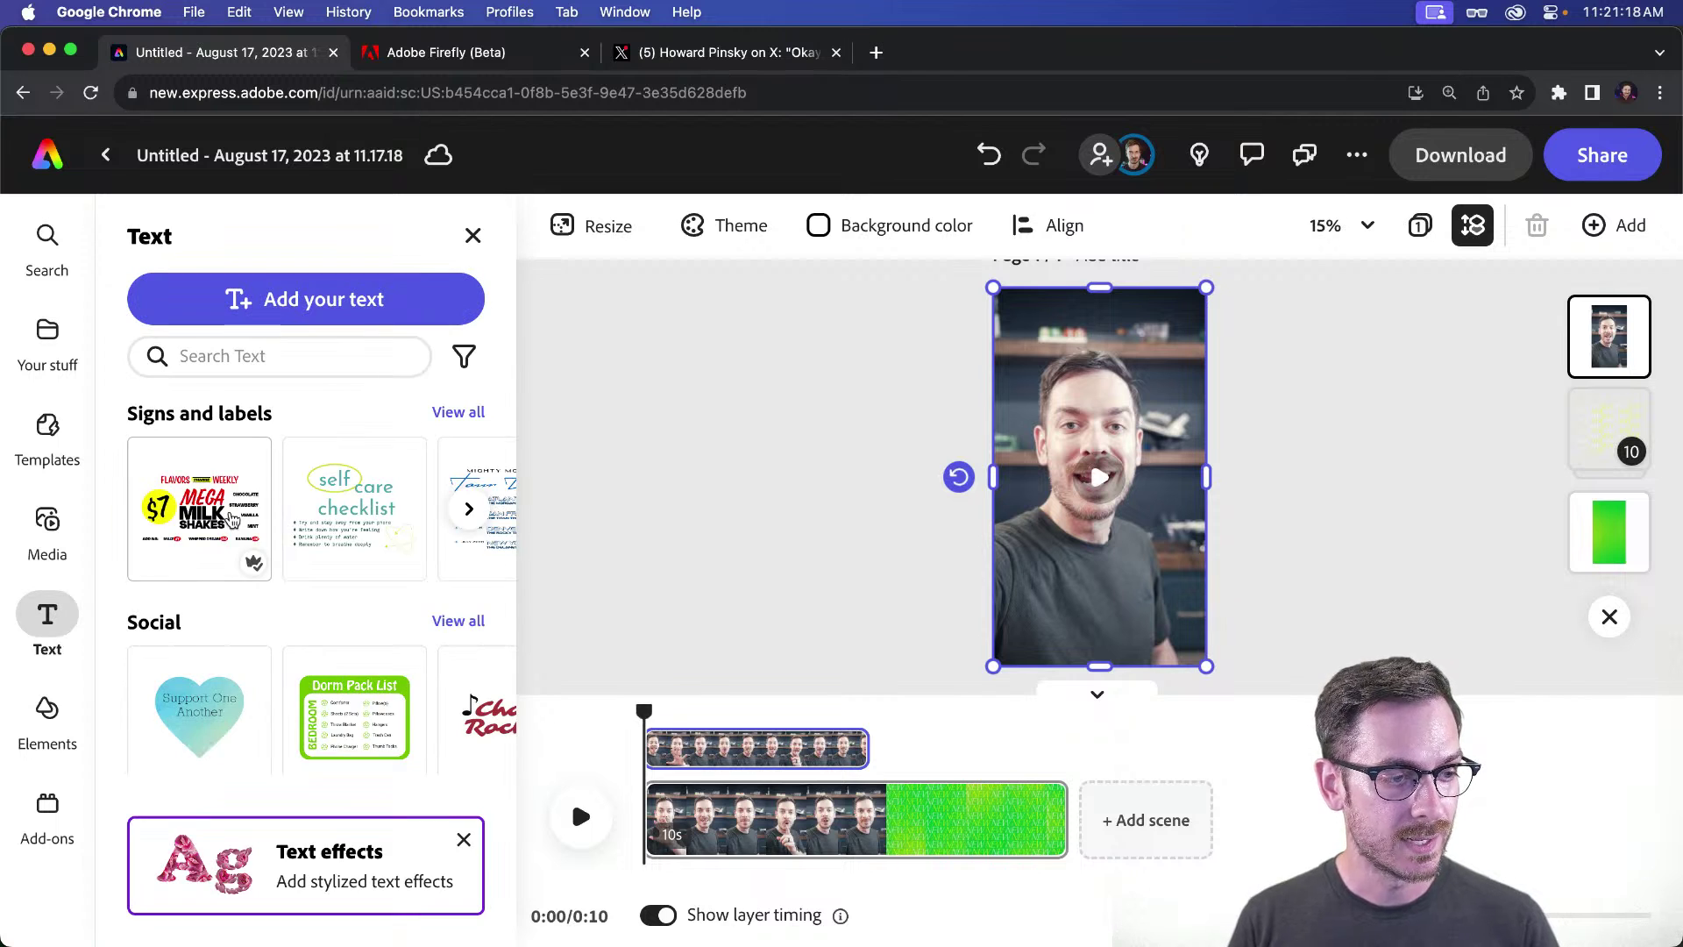
scroll(274, 544, "down", 8)
scroll(281, 529, "up", 2)
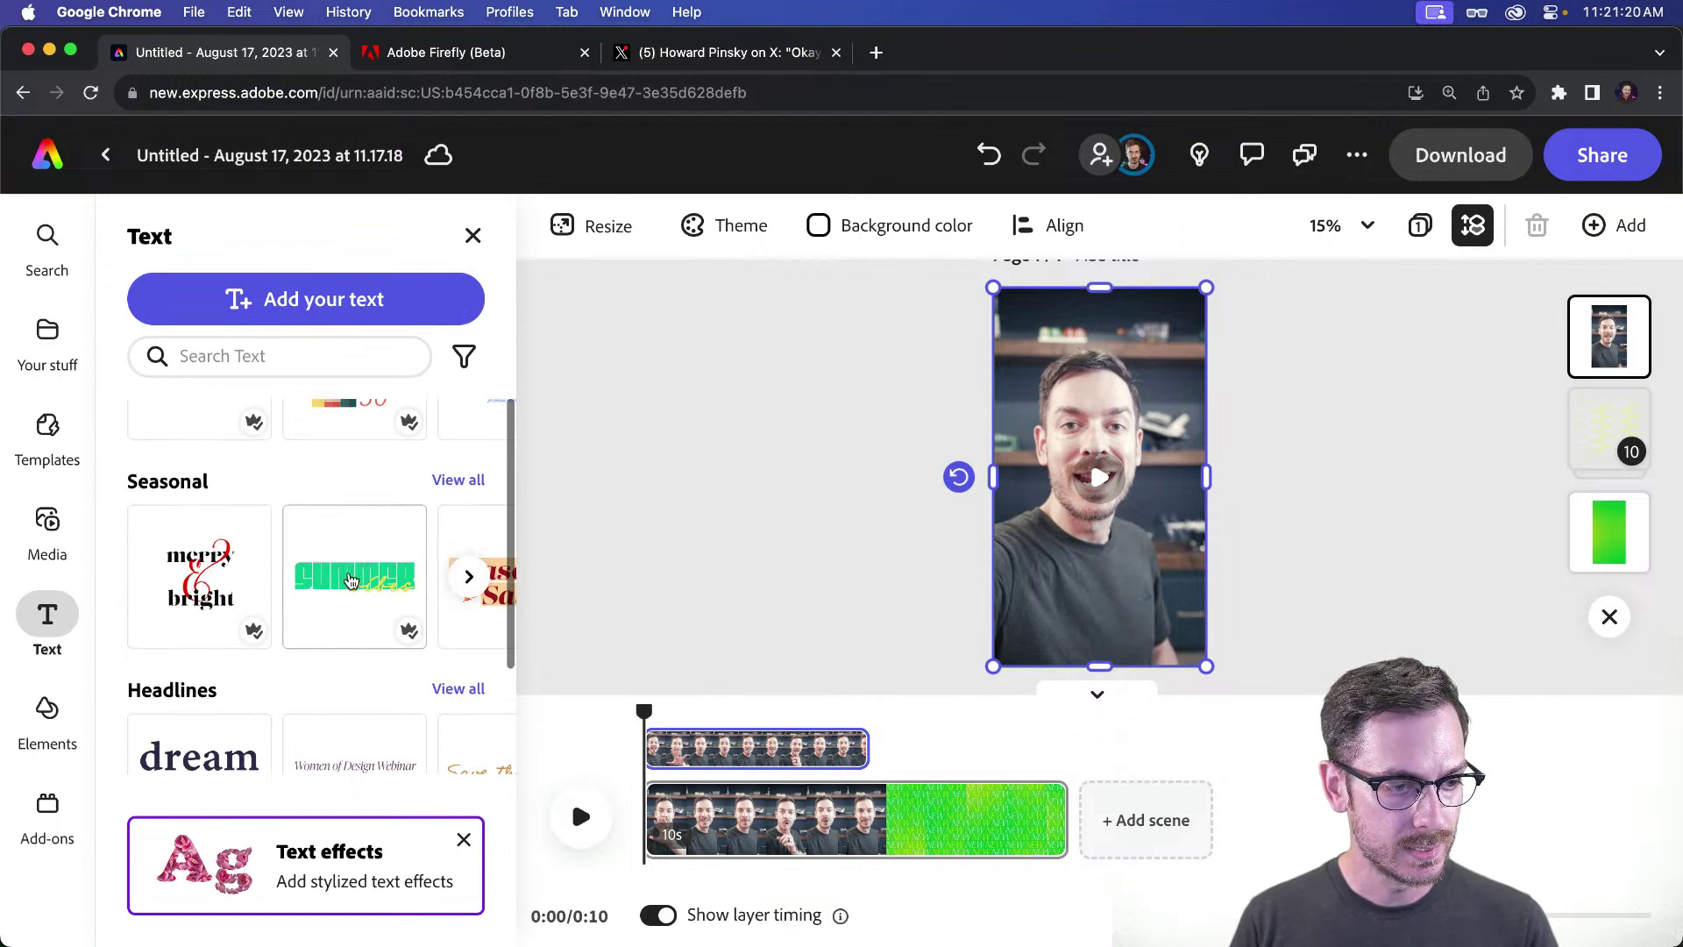
left_click(354, 576)
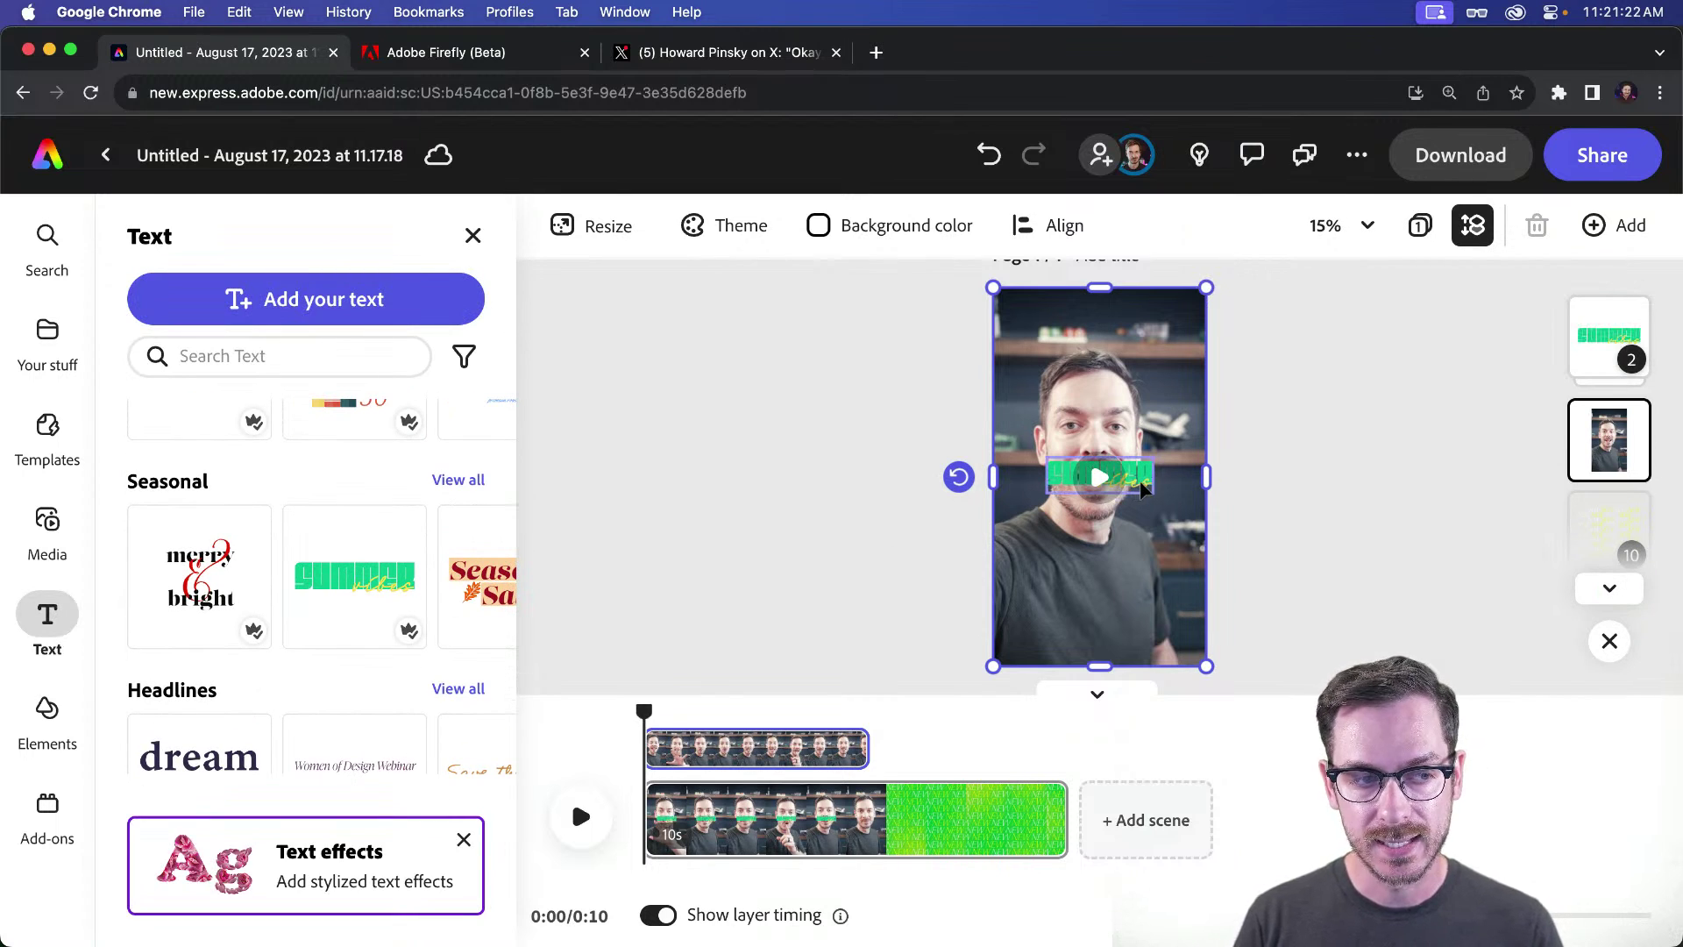
left_click_drag(1135, 491, 1096, 594)
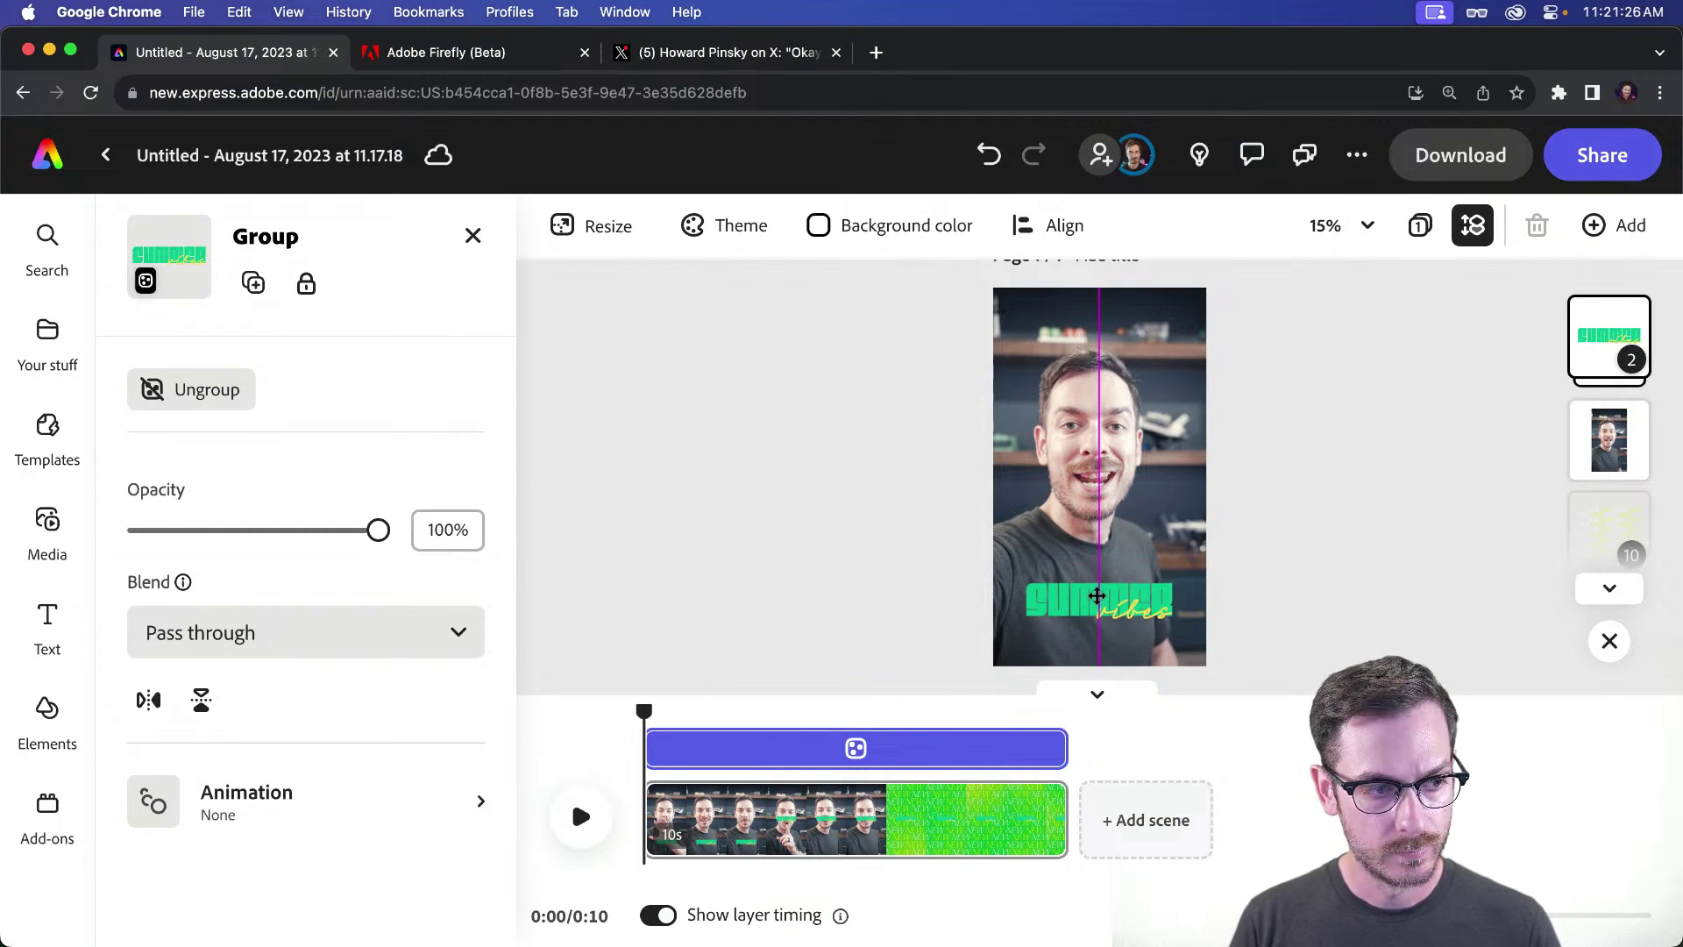
Step: Ungroup the "SUMMER vibes" design and set the fill of the "SUMMER" text to white
left_click(249, 400)
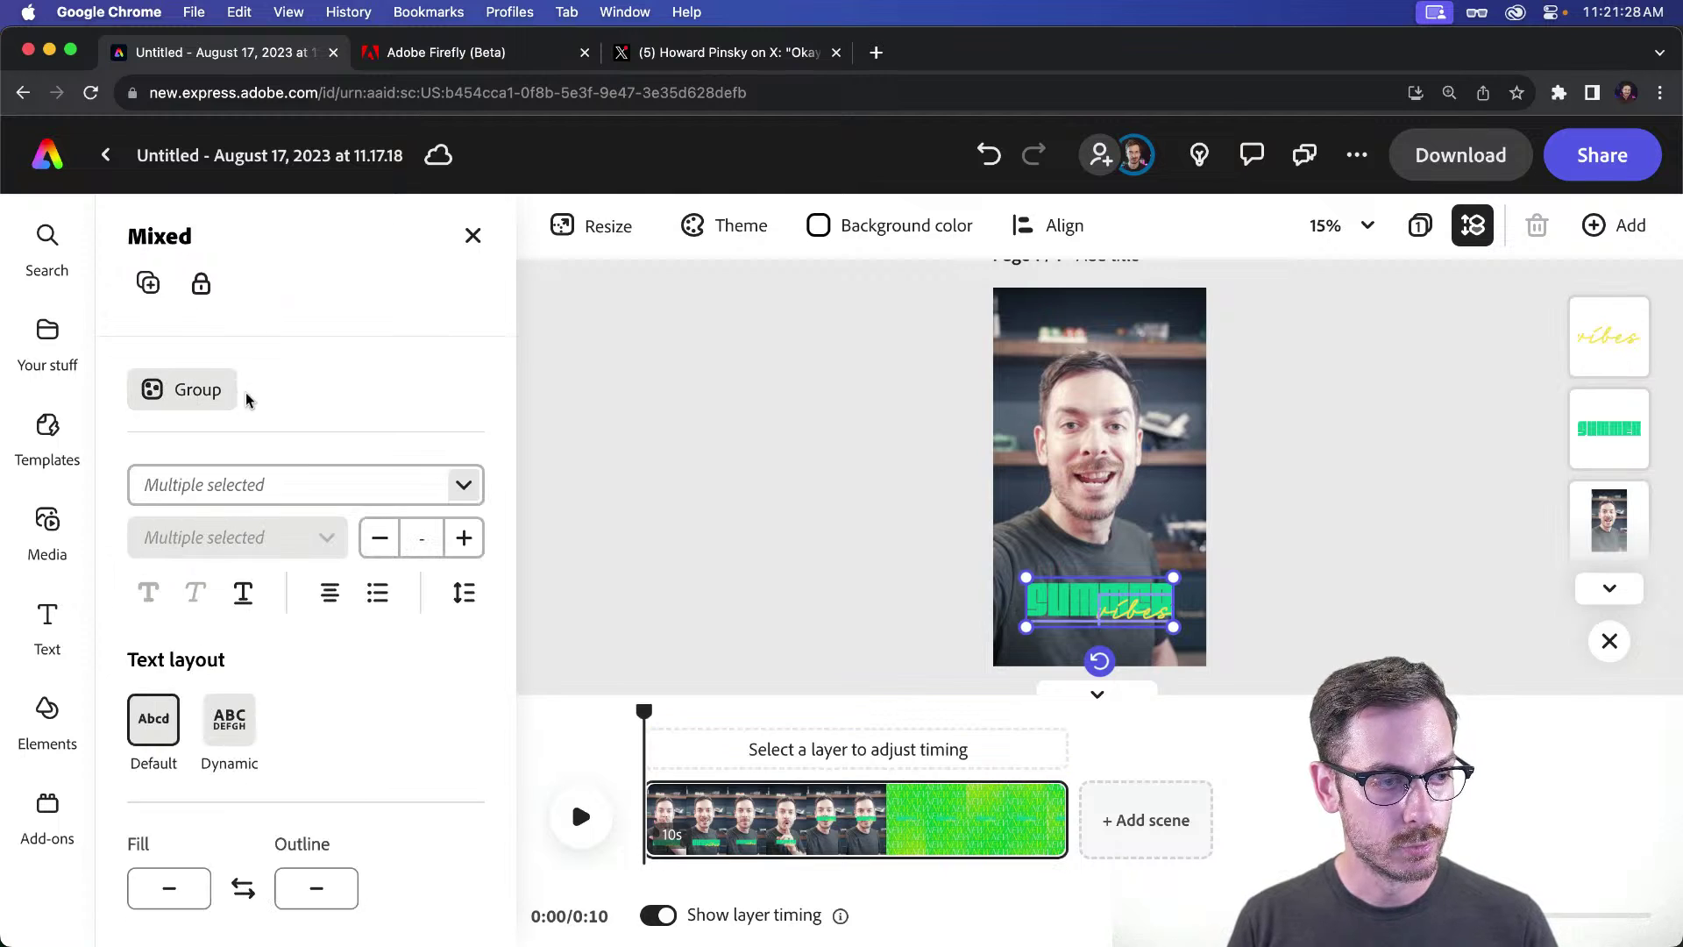
left_click(1052, 608)
left_click(1052, 607)
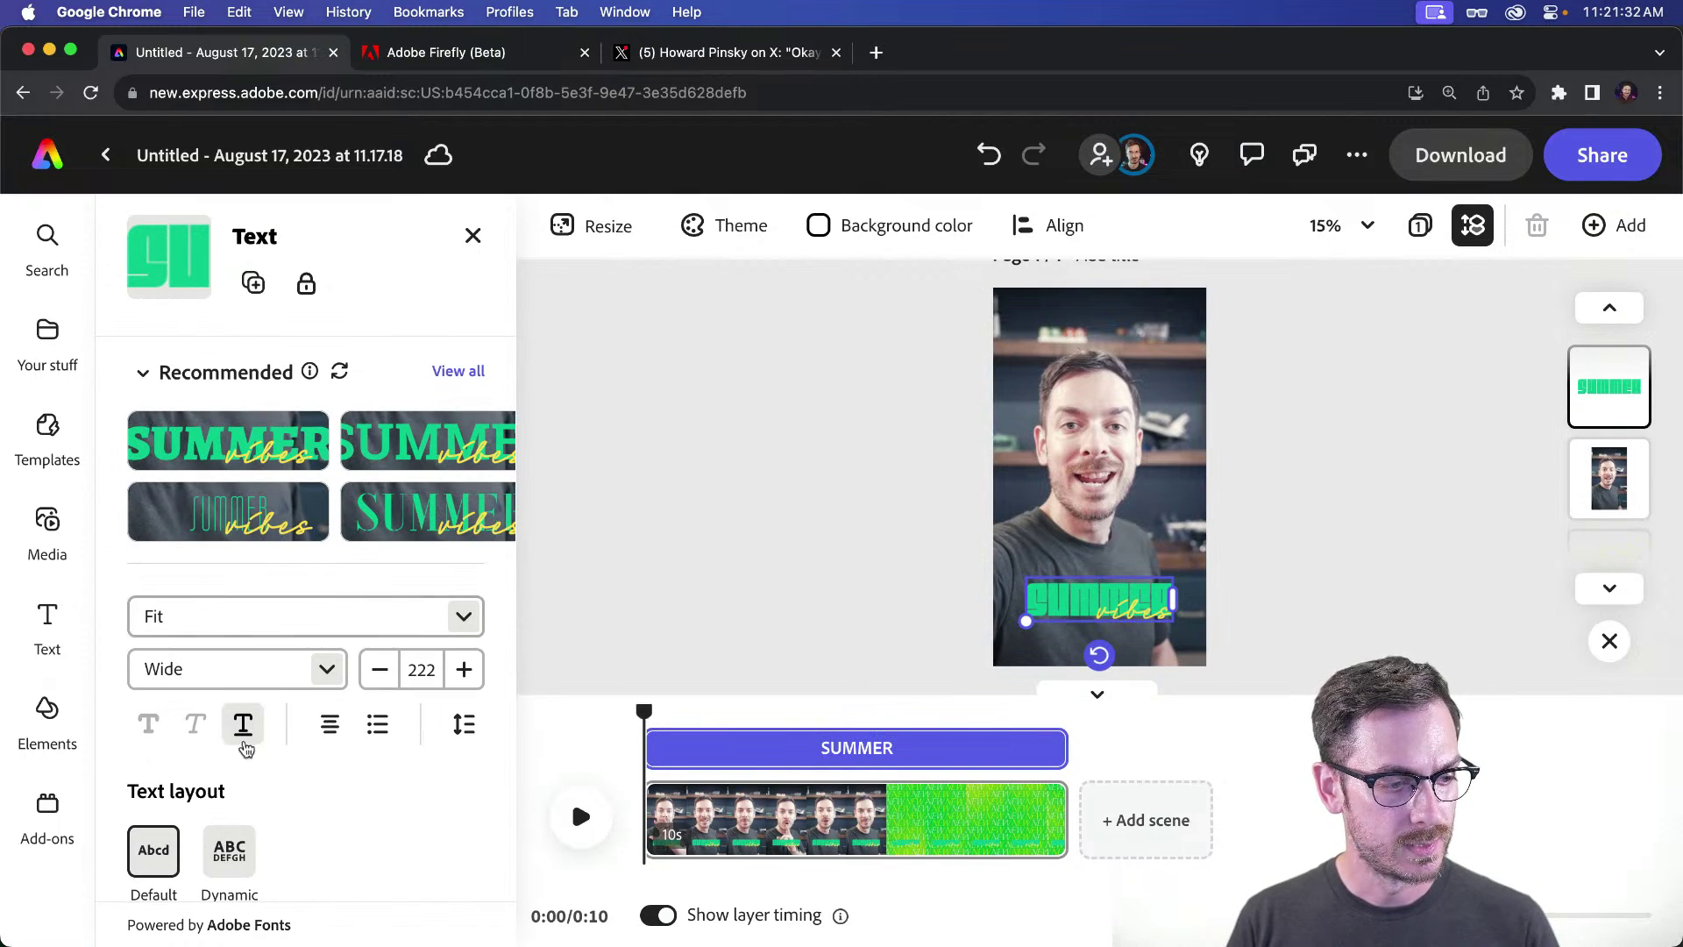
scroll(245, 747, "down", 5)
left_click(169, 710)
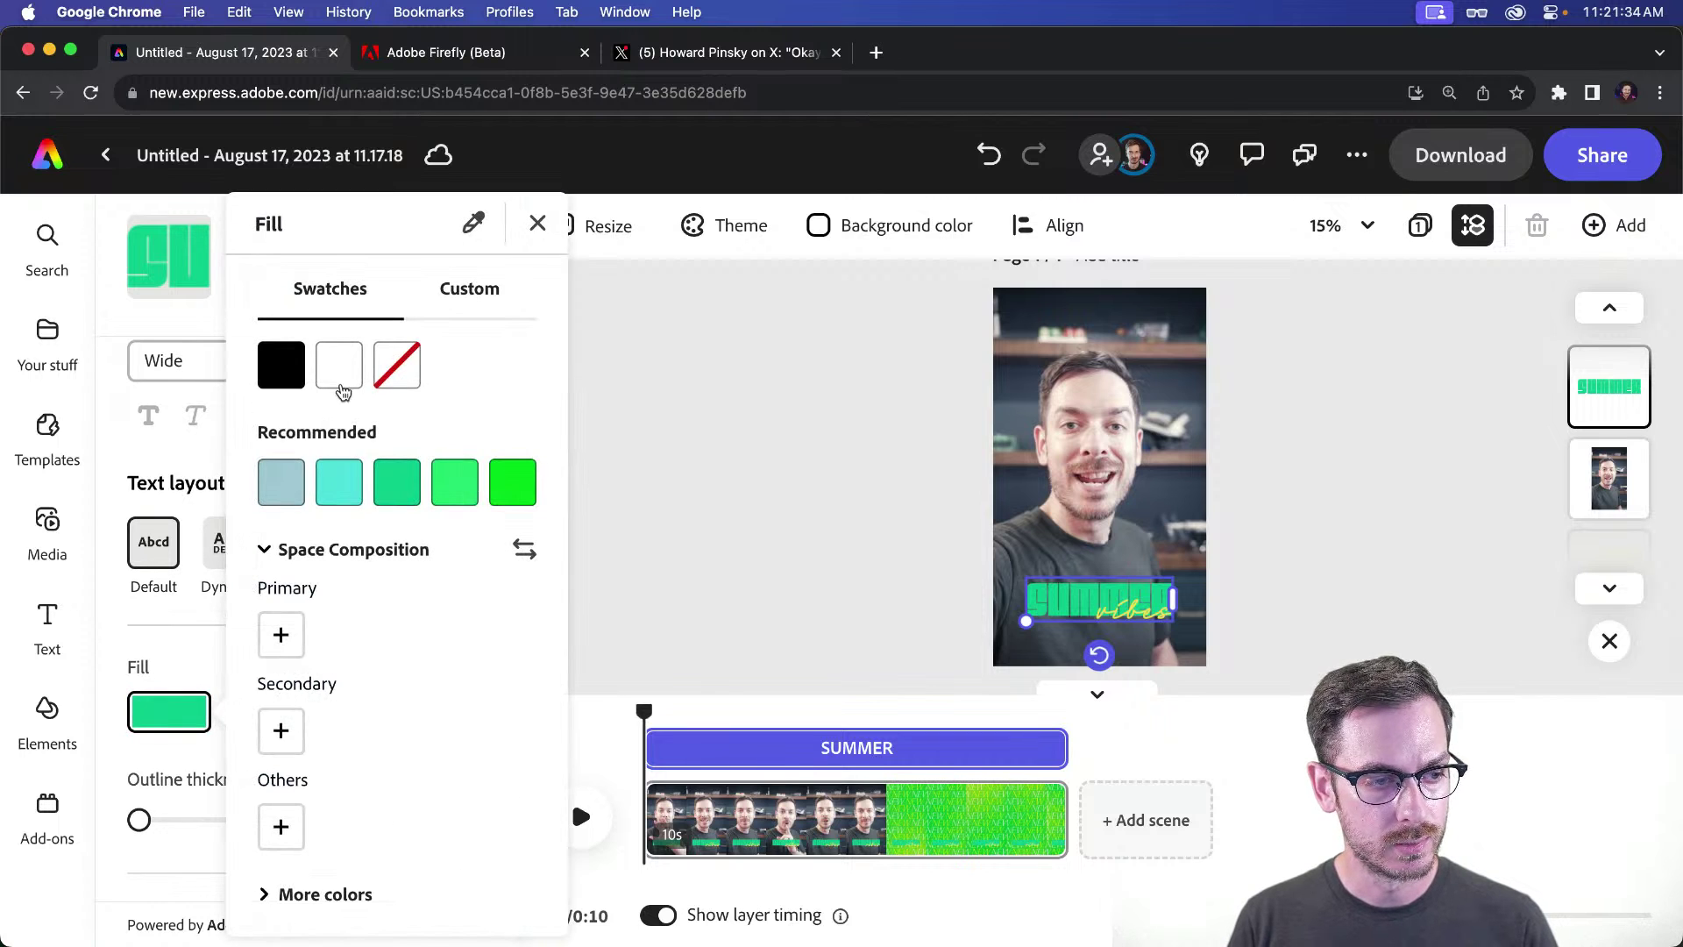
left_click(342, 392)
left_click(112, 503)
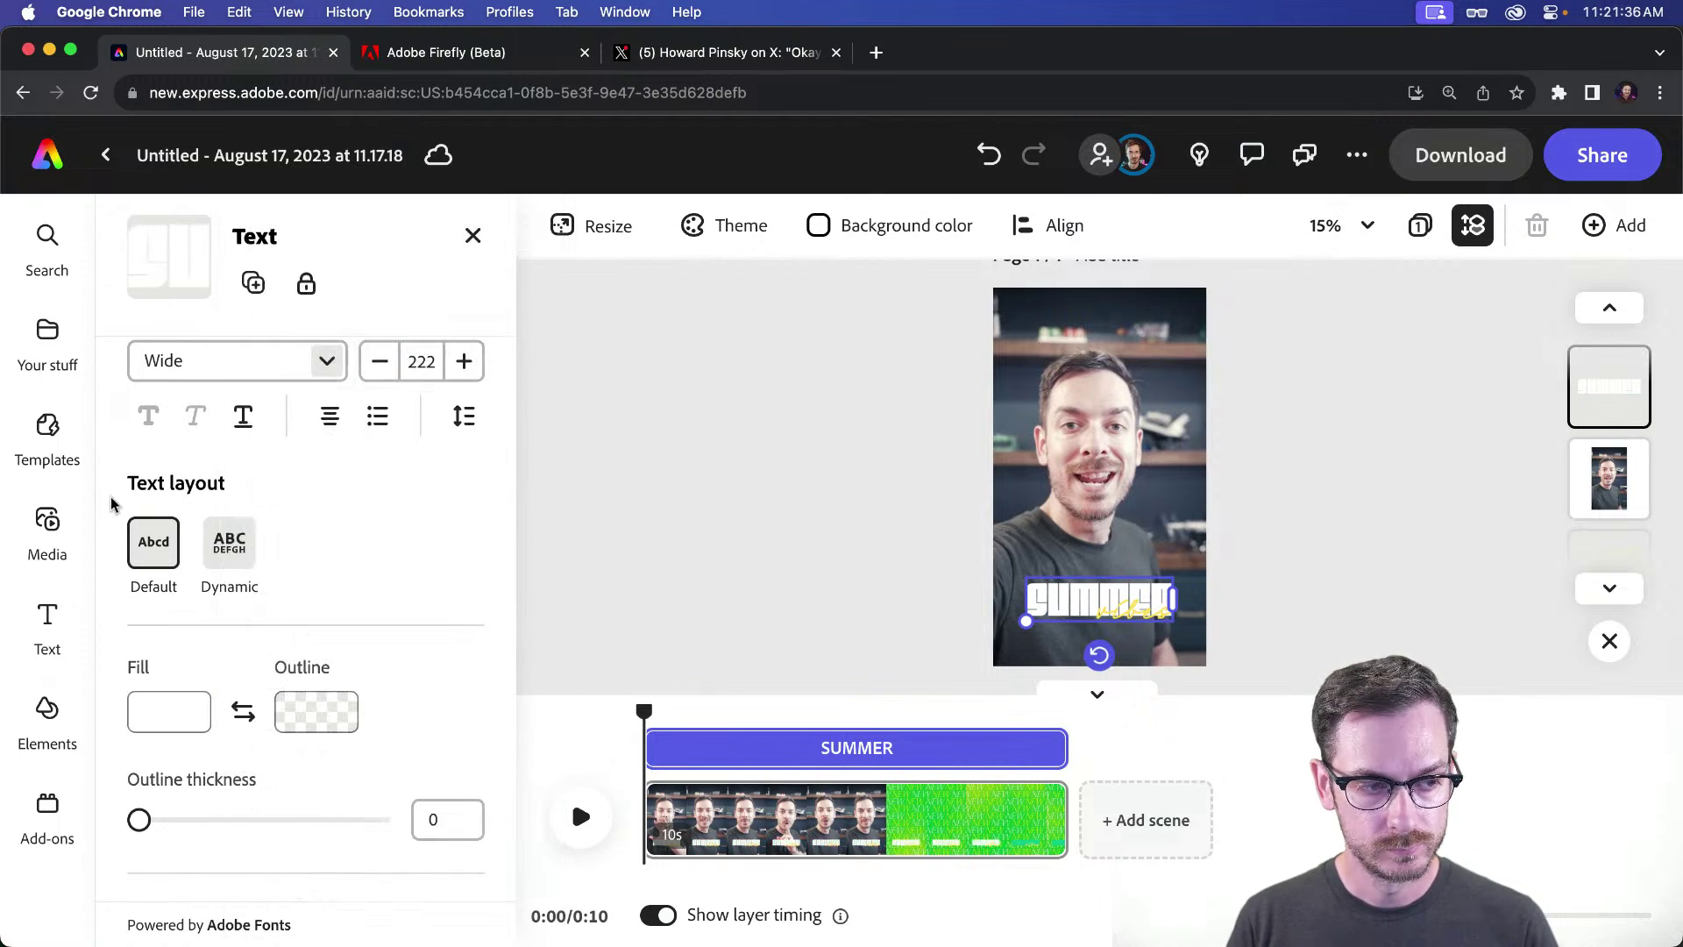
scroll(112, 503, "up", 5)
scroll(993, 610, "down", 1)
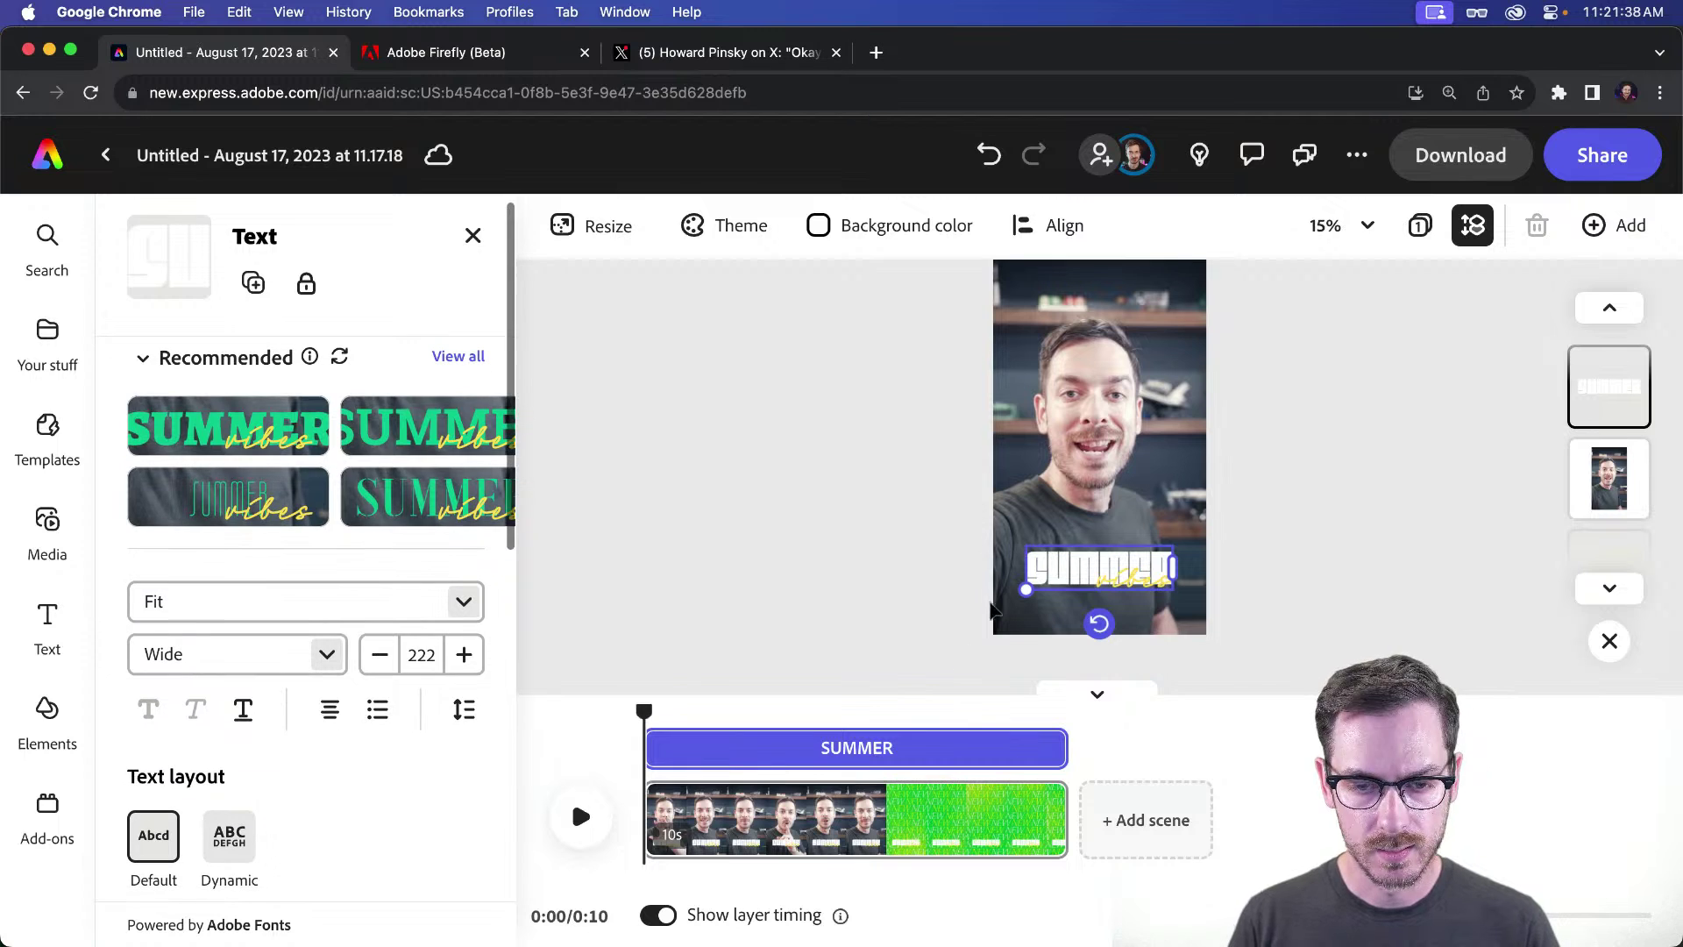
Step: Change the white "SUMMER" text to "Shortcuts"
double_click(1065, 570)
type("S")
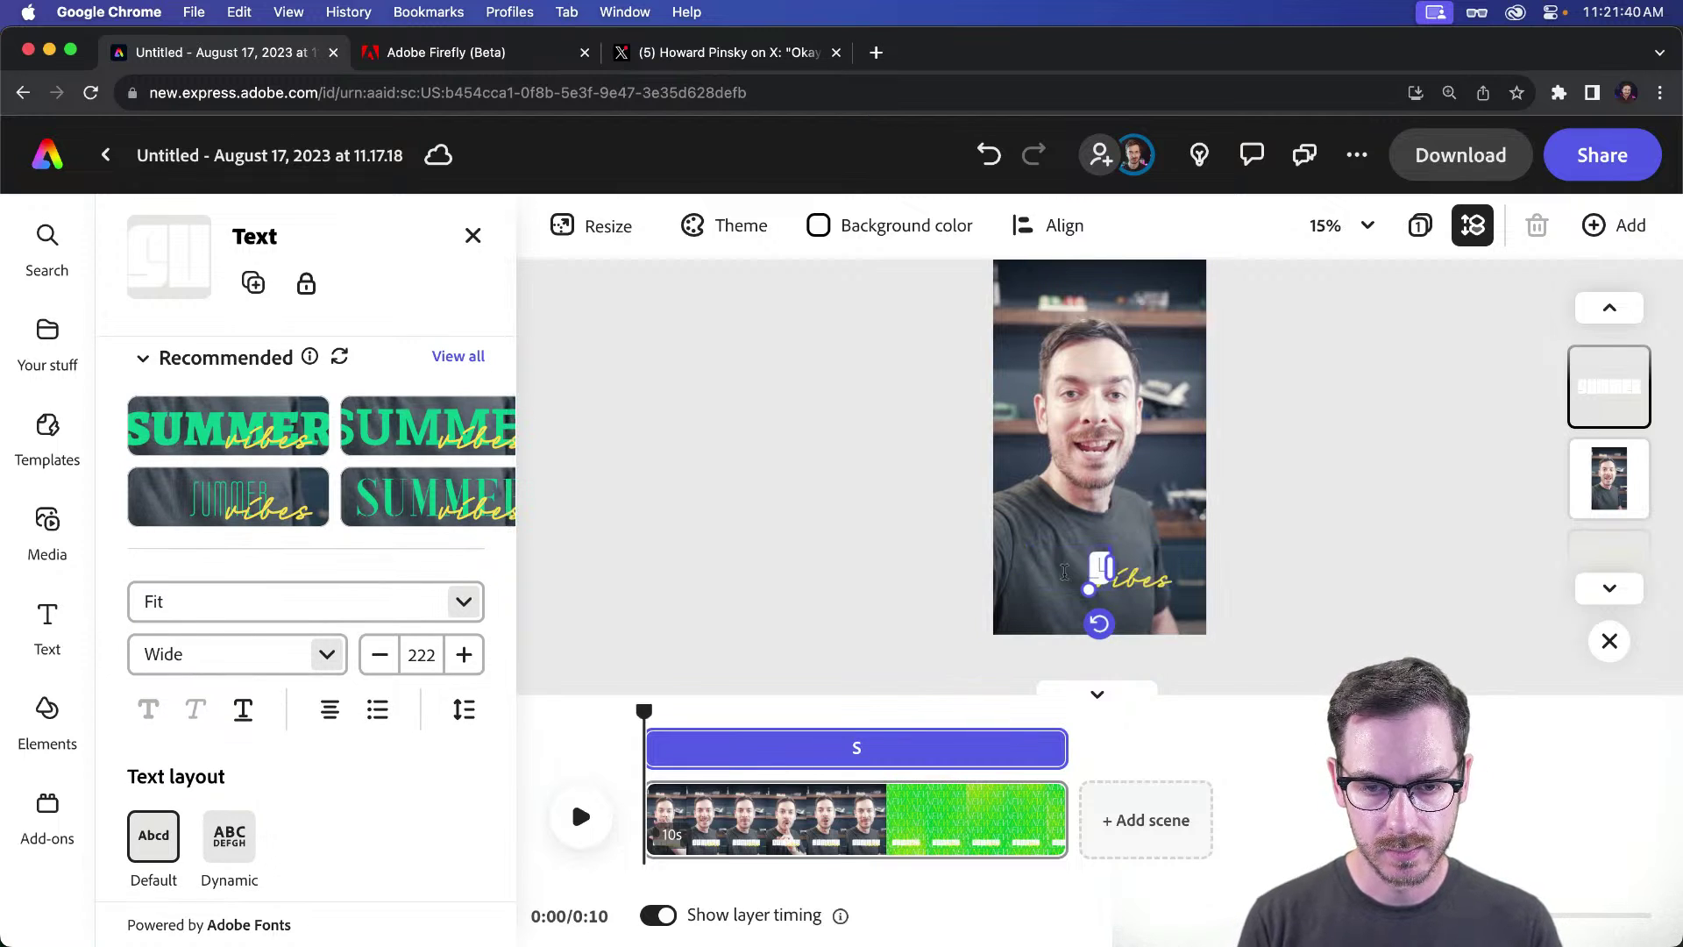
type("hortcuts")
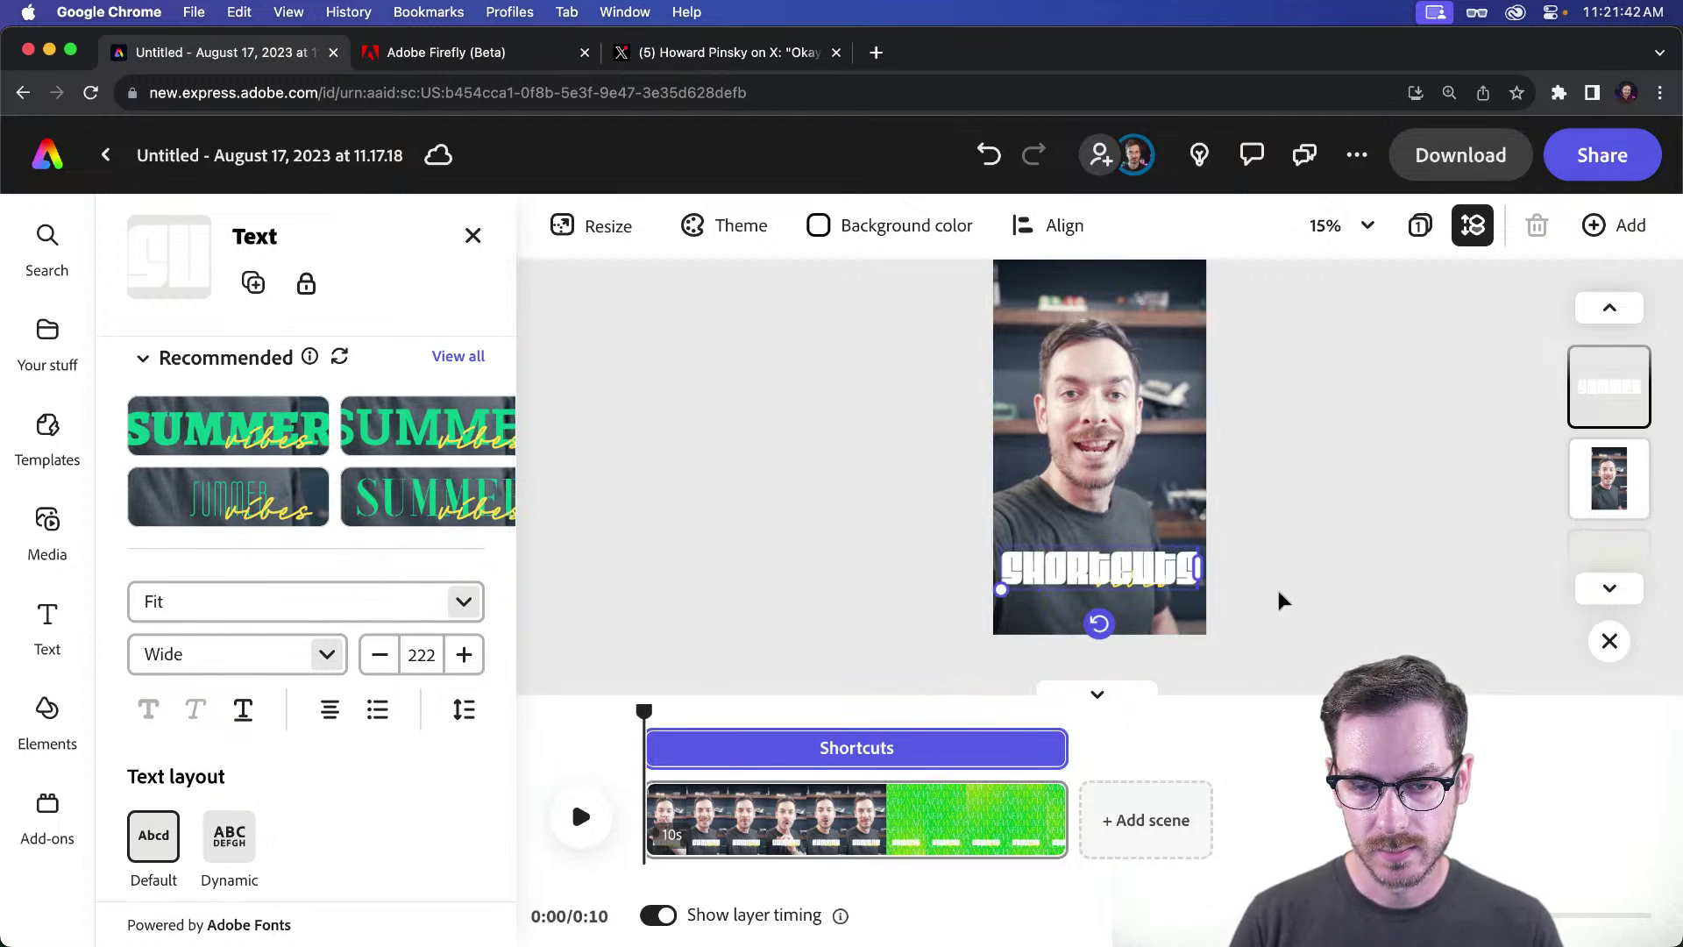
Step: Change the yellow "vibes" text to "Favorite", place it above "Shortcuts", and move both texts together closer to the page's lower edge
left_click(1106, 577)
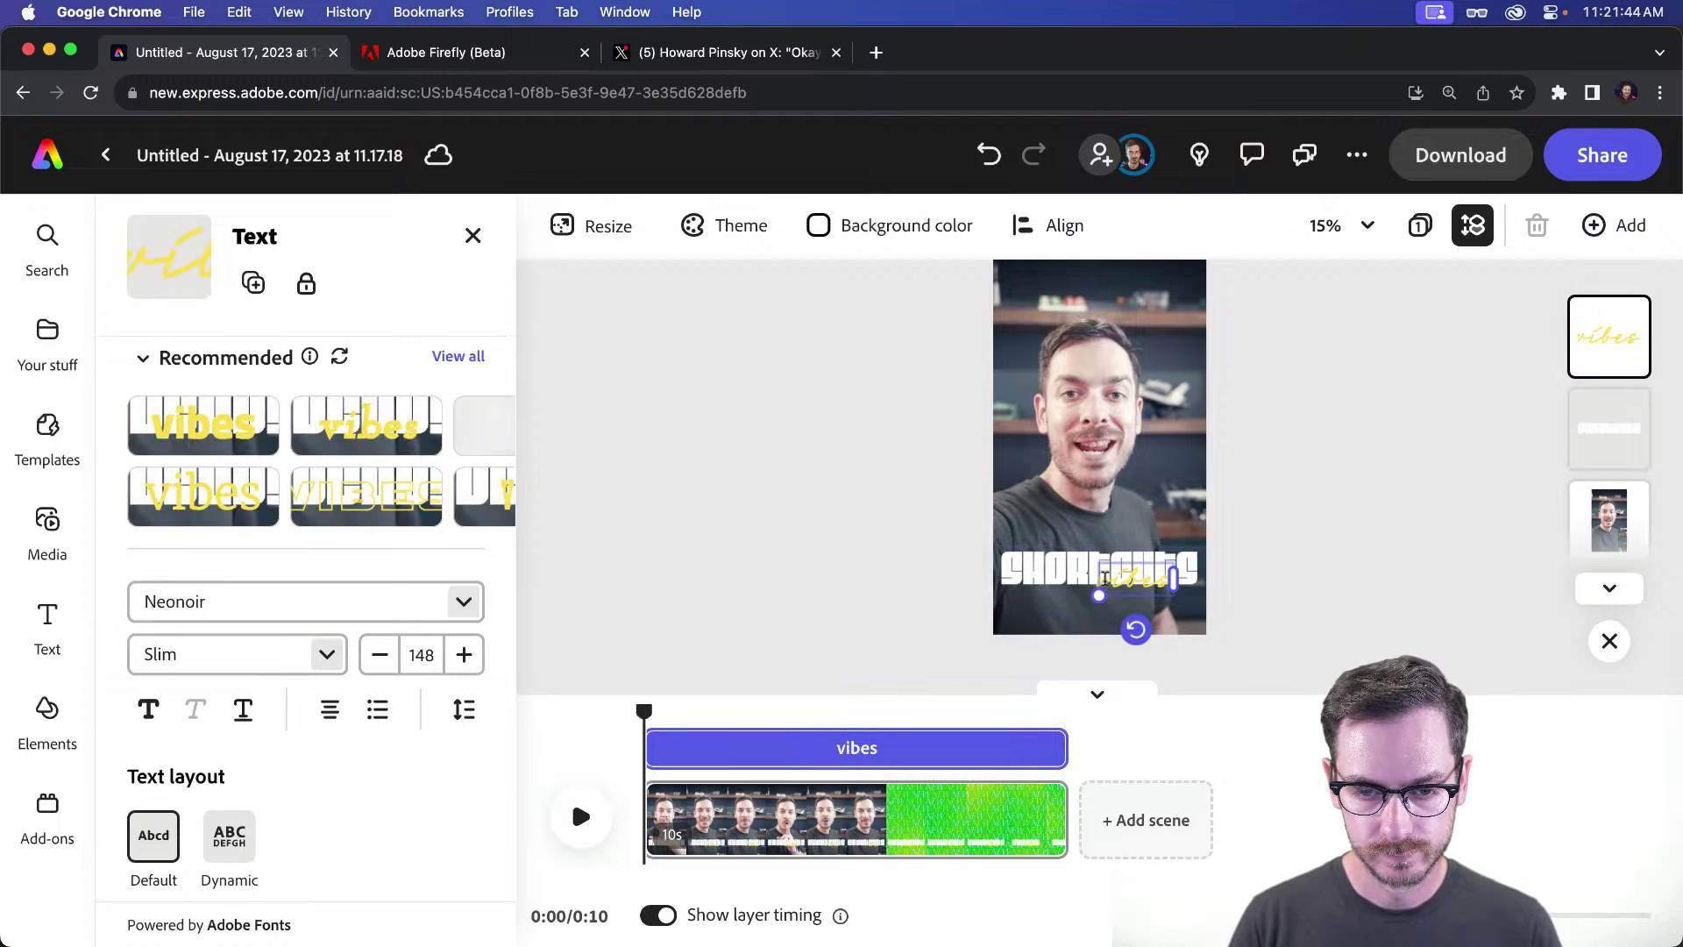
double_click(1109, 577)
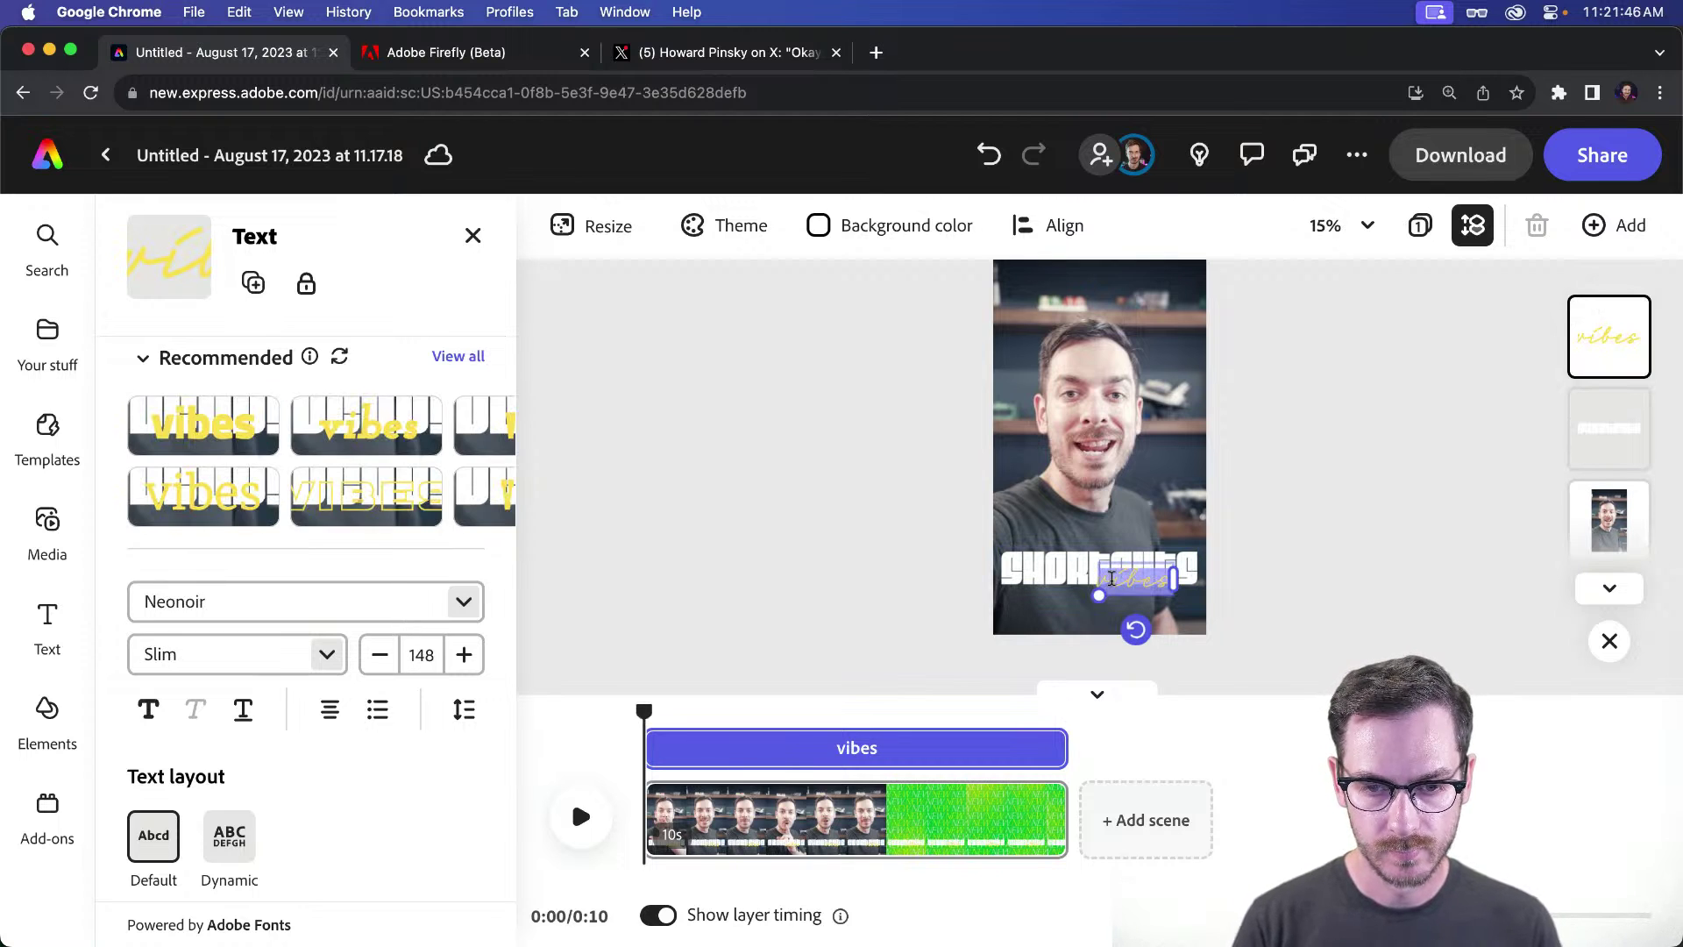
type("Favorite")
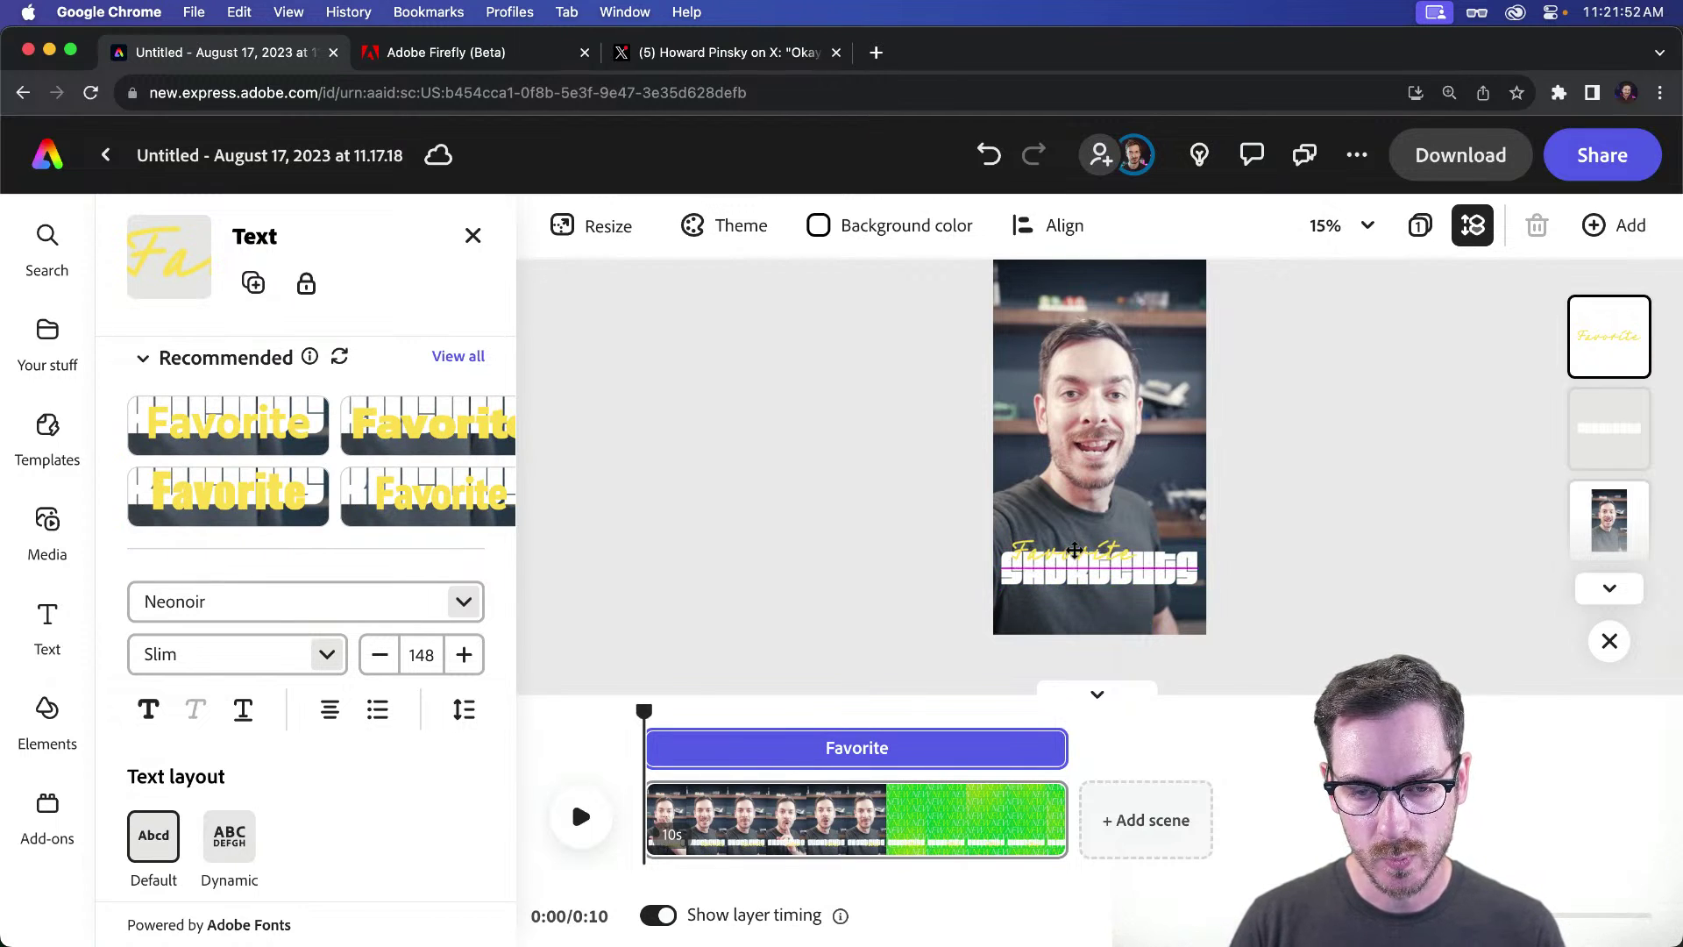
left_click(1074, 552, "shift")
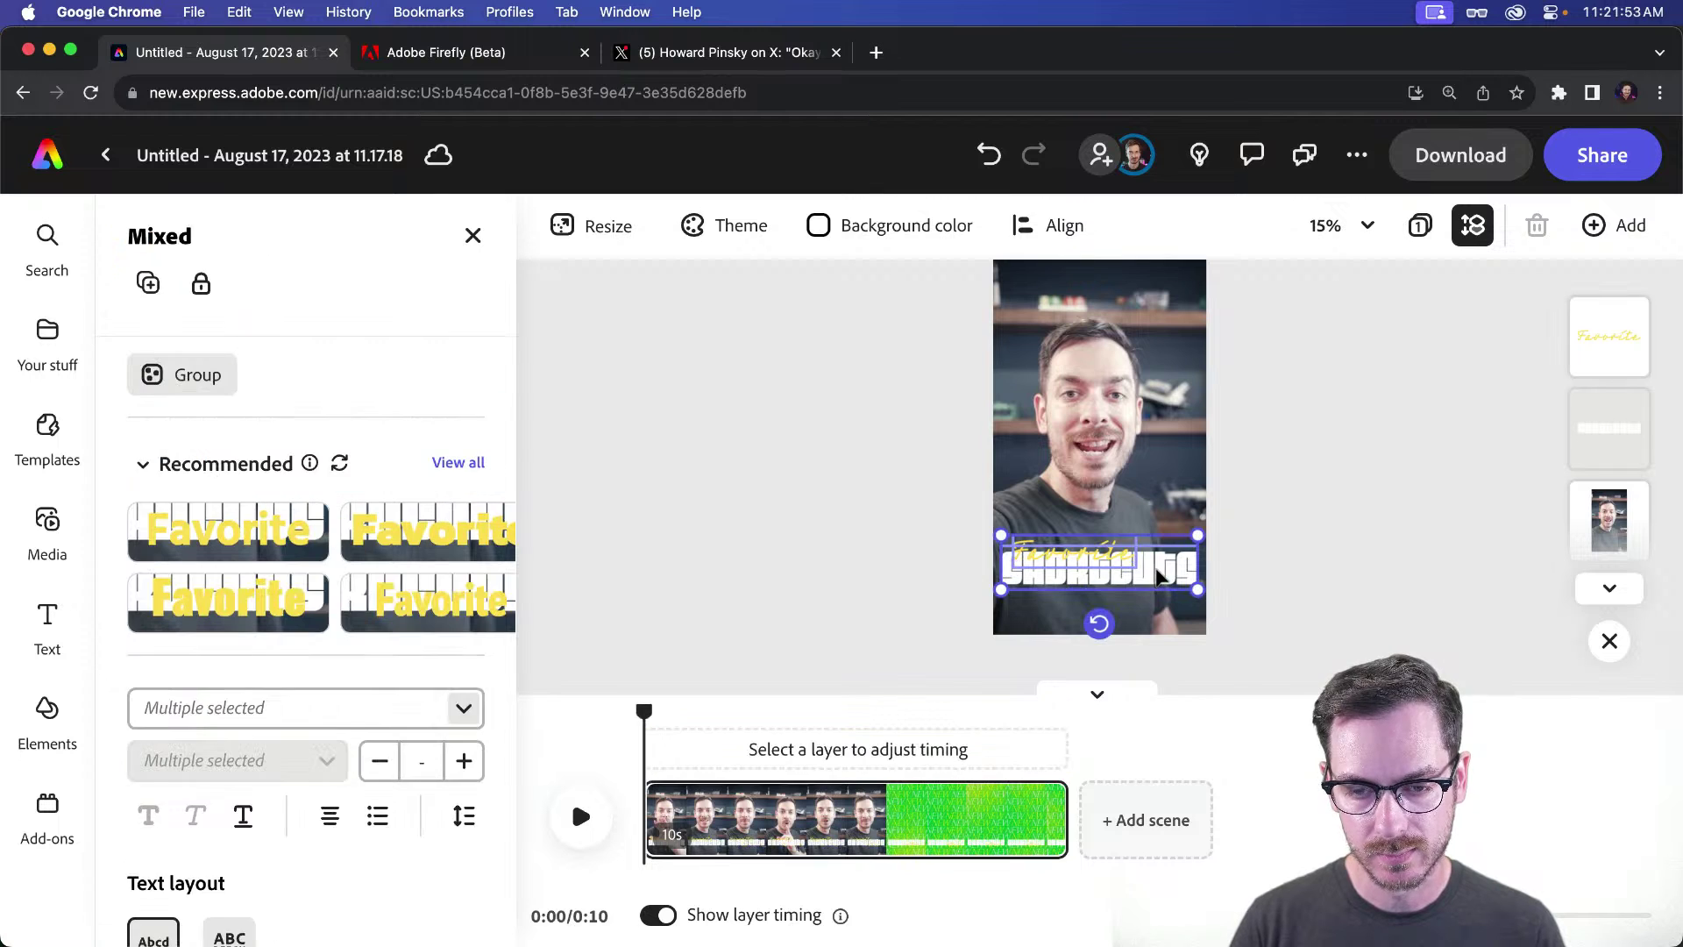
Step: Remove the background from the selfie video, play the story to preview it, and return the playhead to 0:03
left_click(1151, 493)
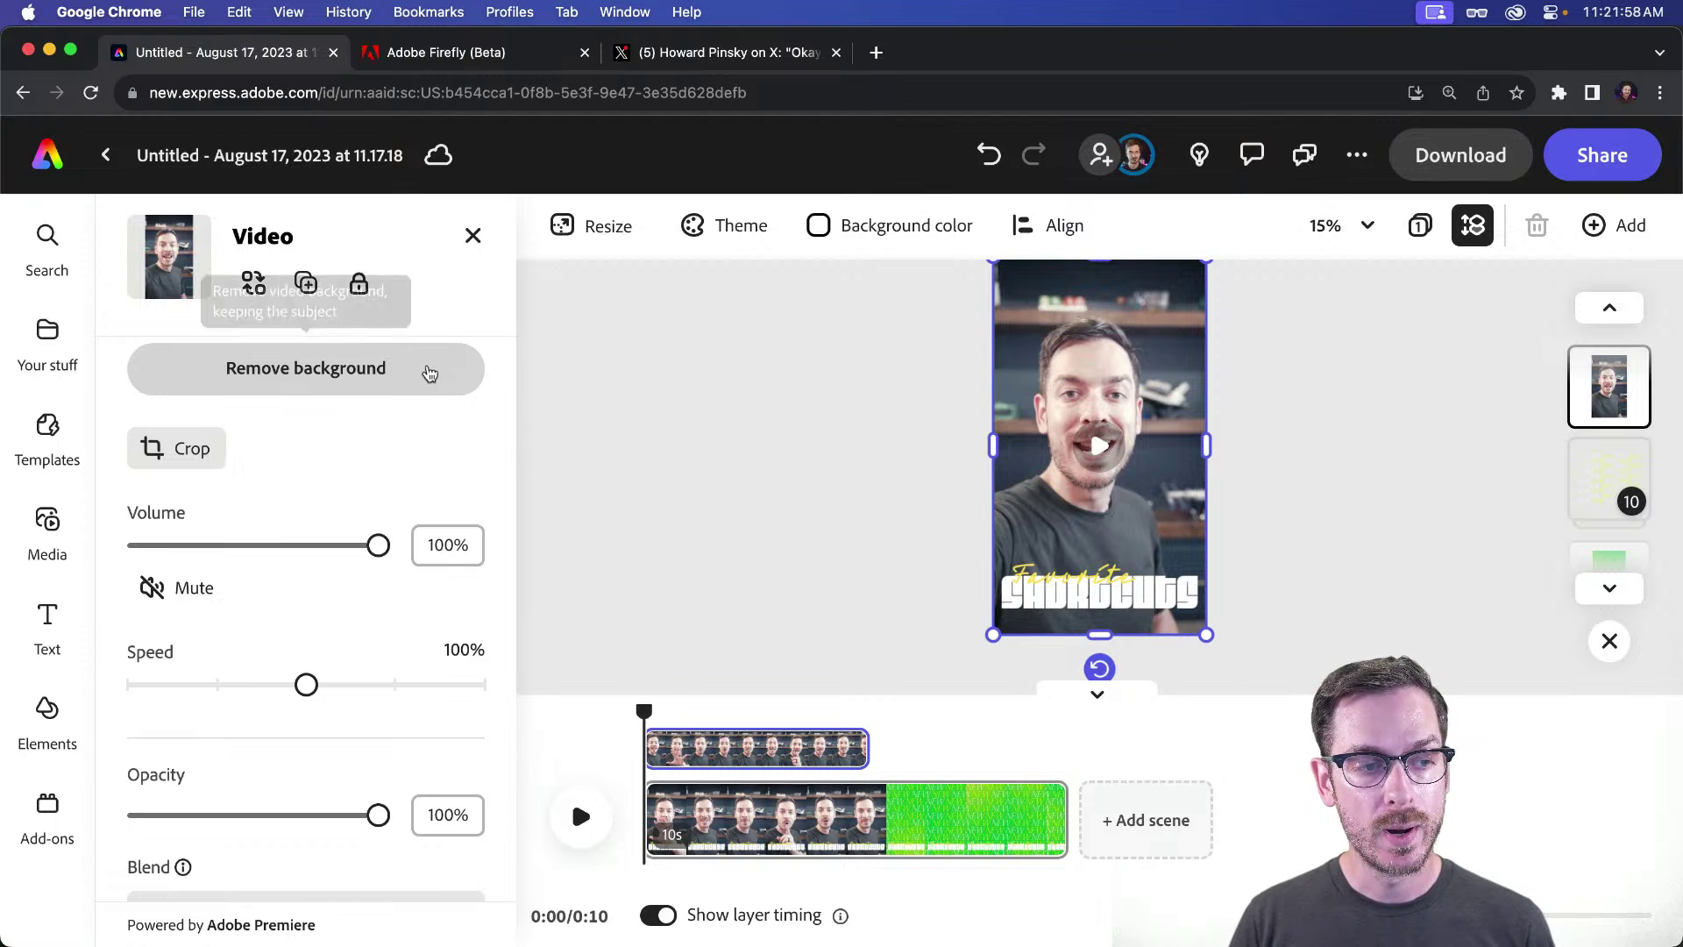
left_click(430, 373)
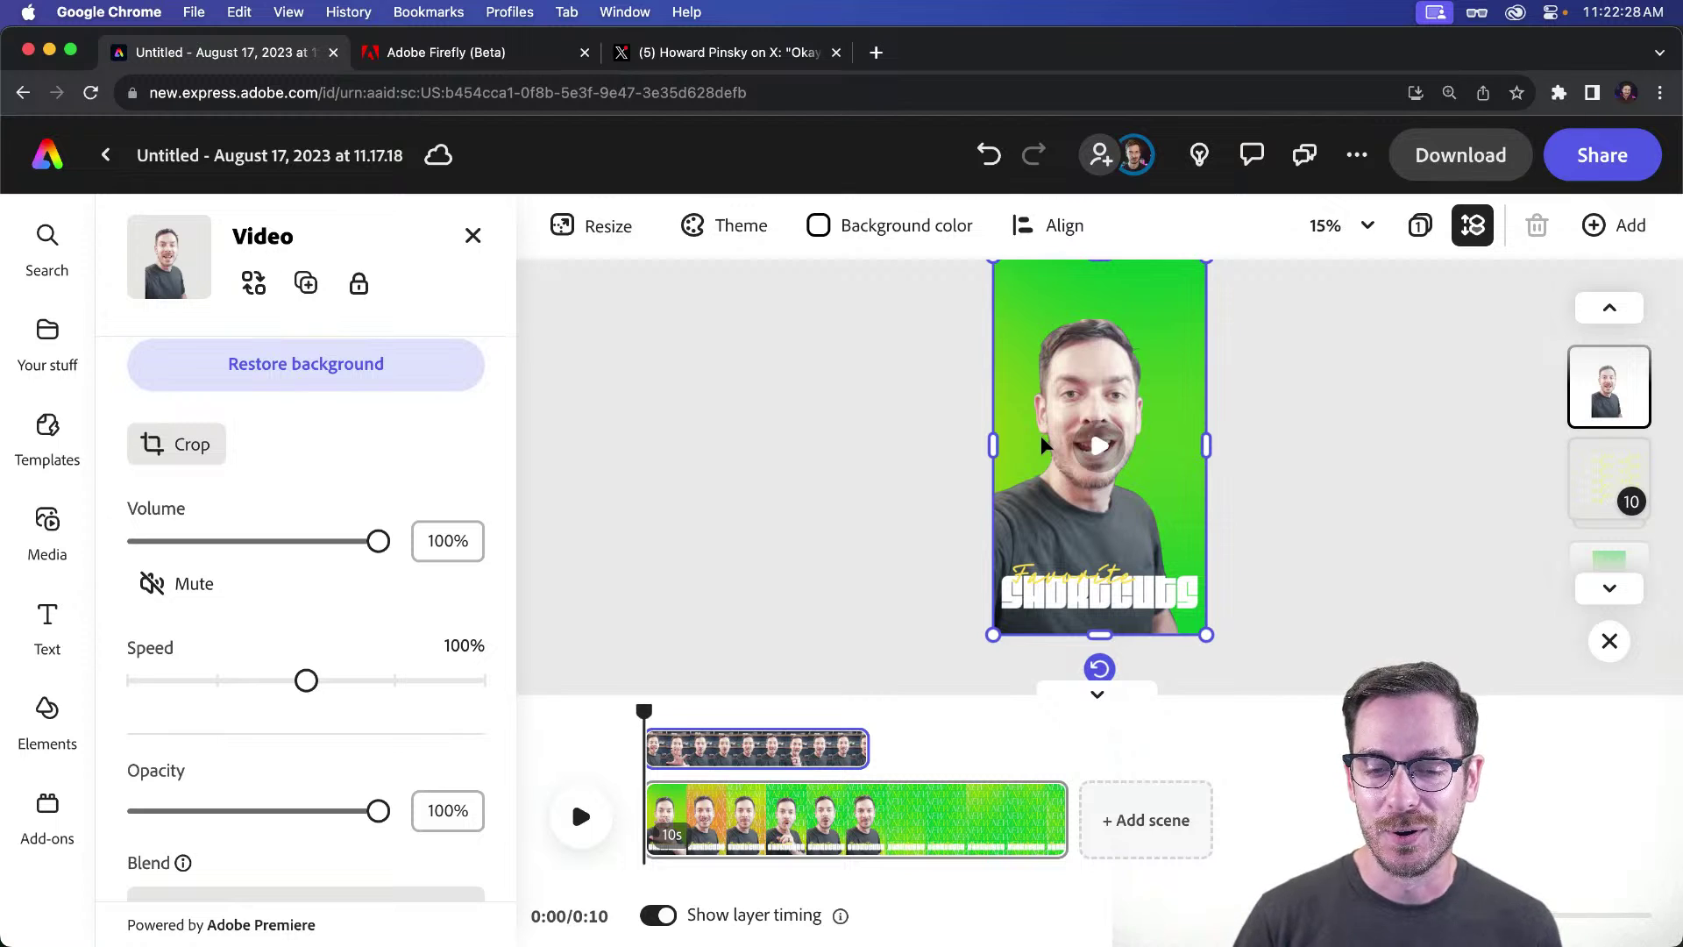
left_click(581, 816)
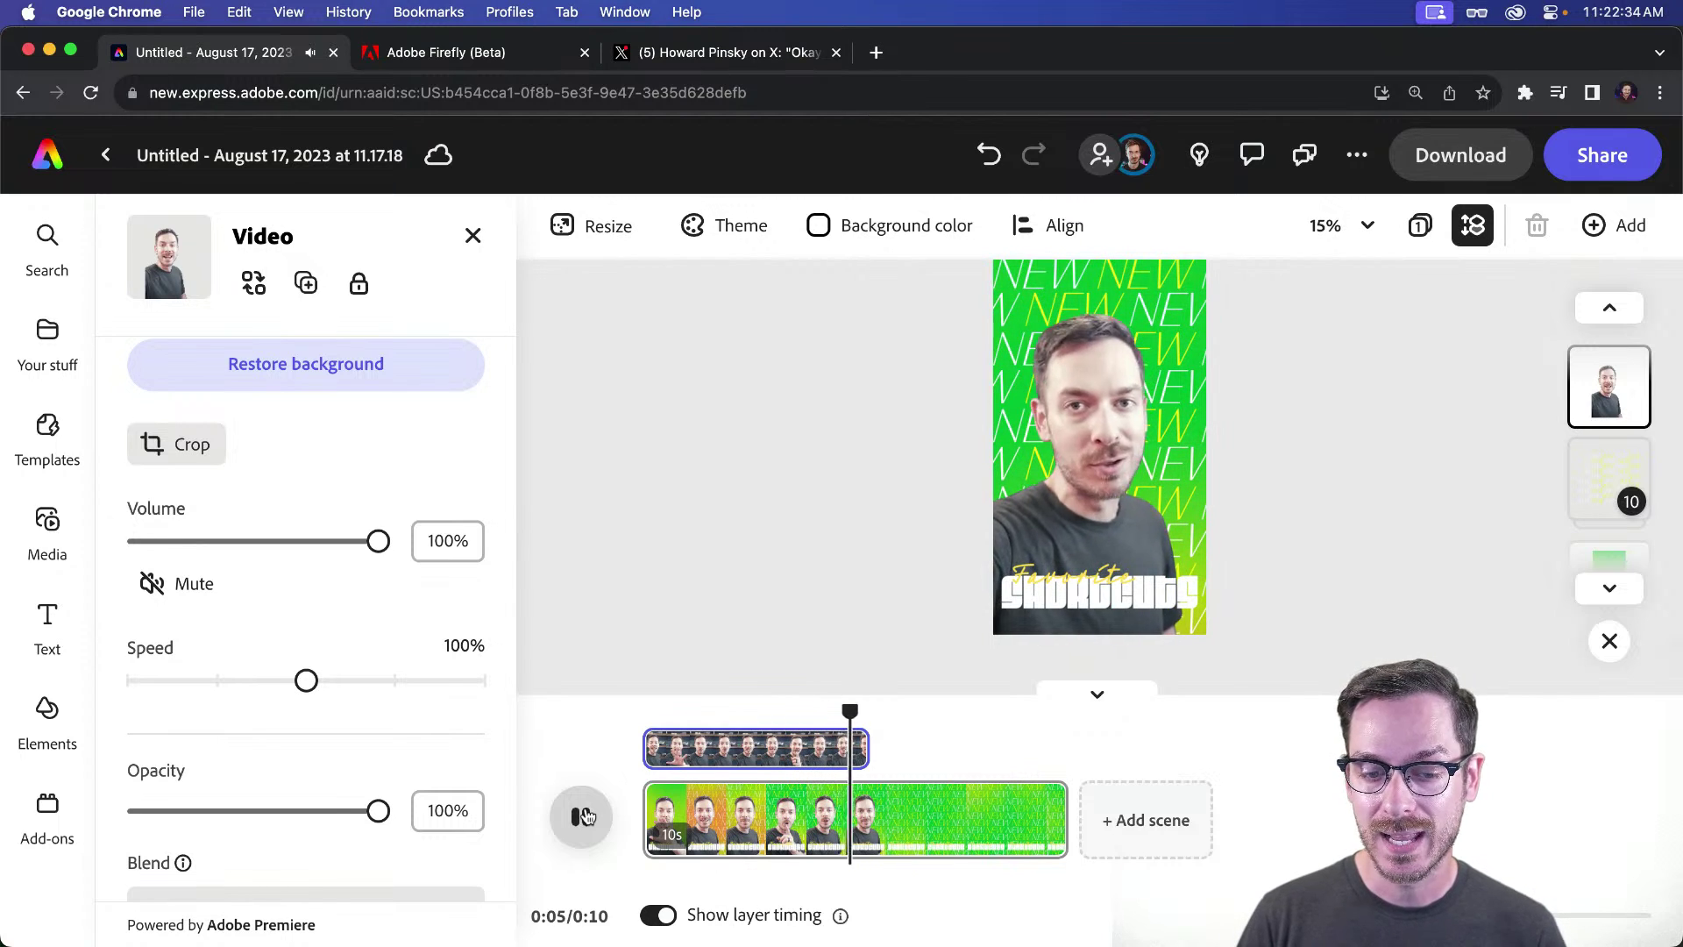
left_click(583, 816)
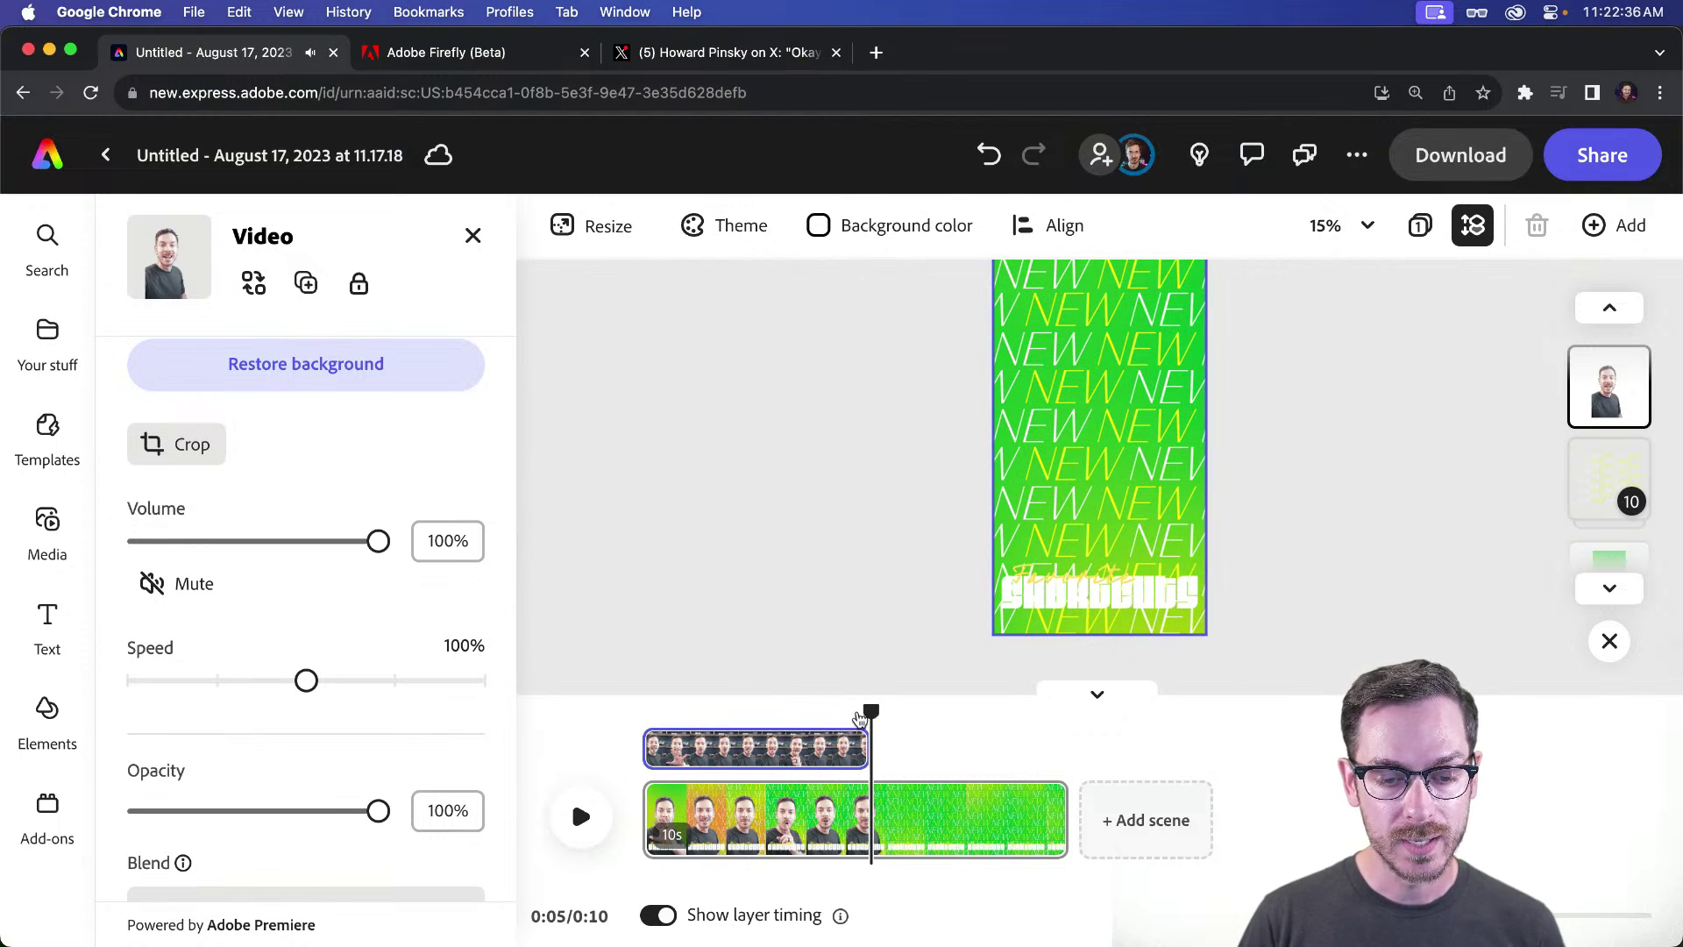
left_click_drag(859, 719, 763, 712)
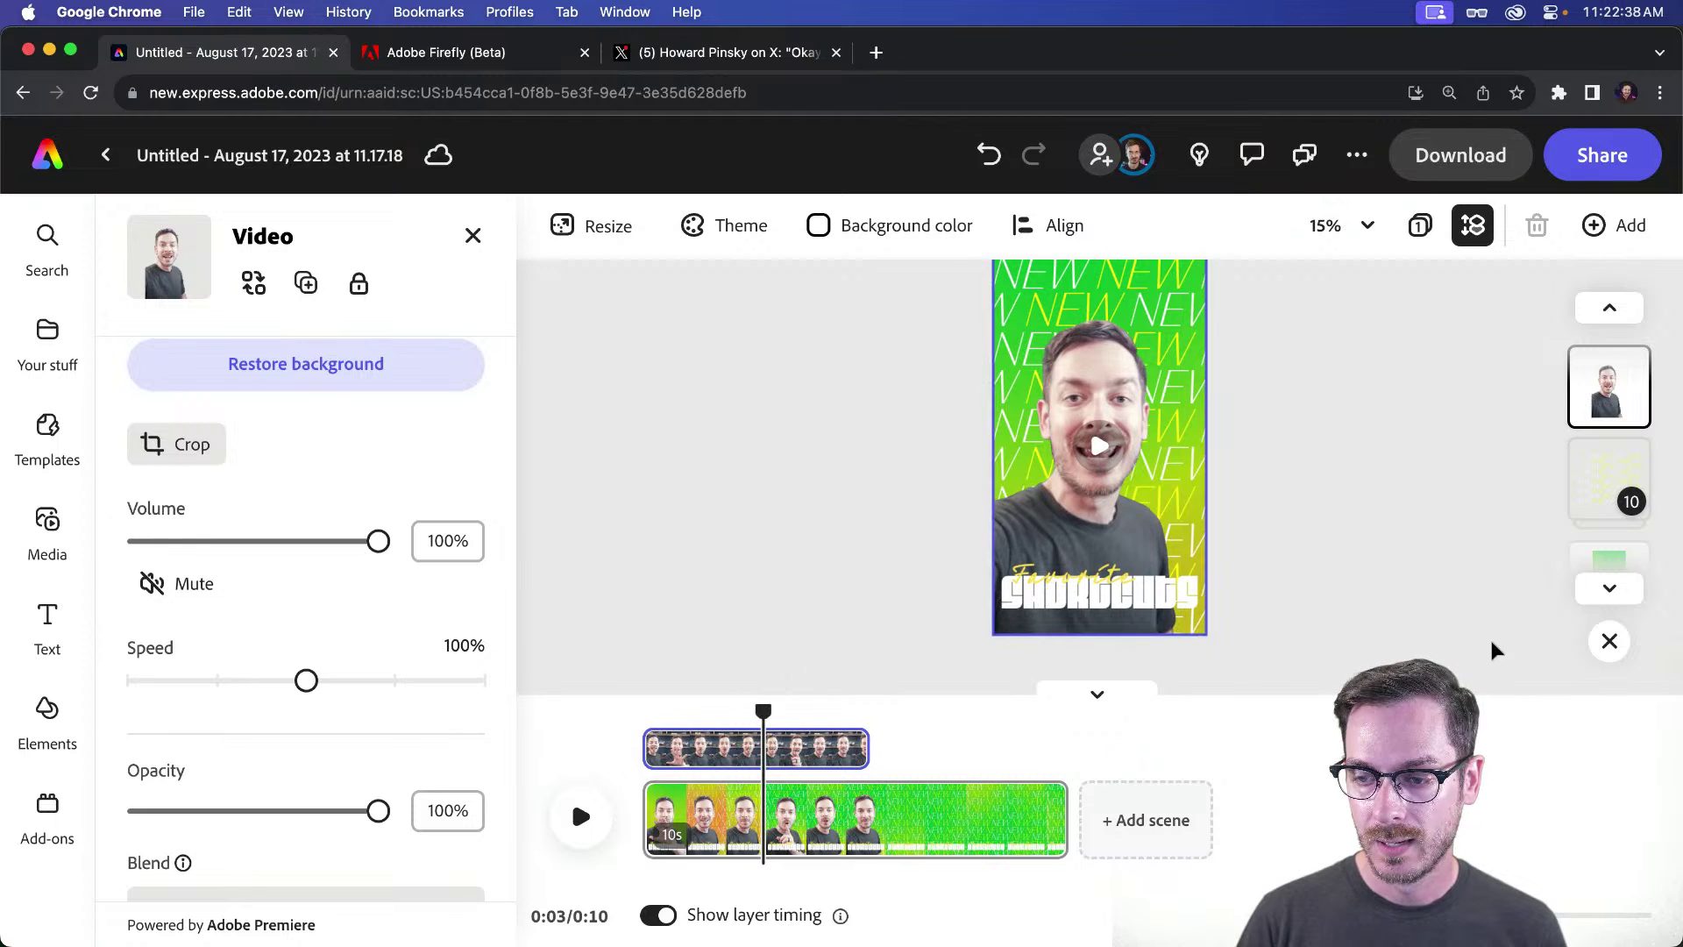
Step: Select the green gradient background video's layer and open the full Abstract category of replacement videos
left_click(1609, 588)
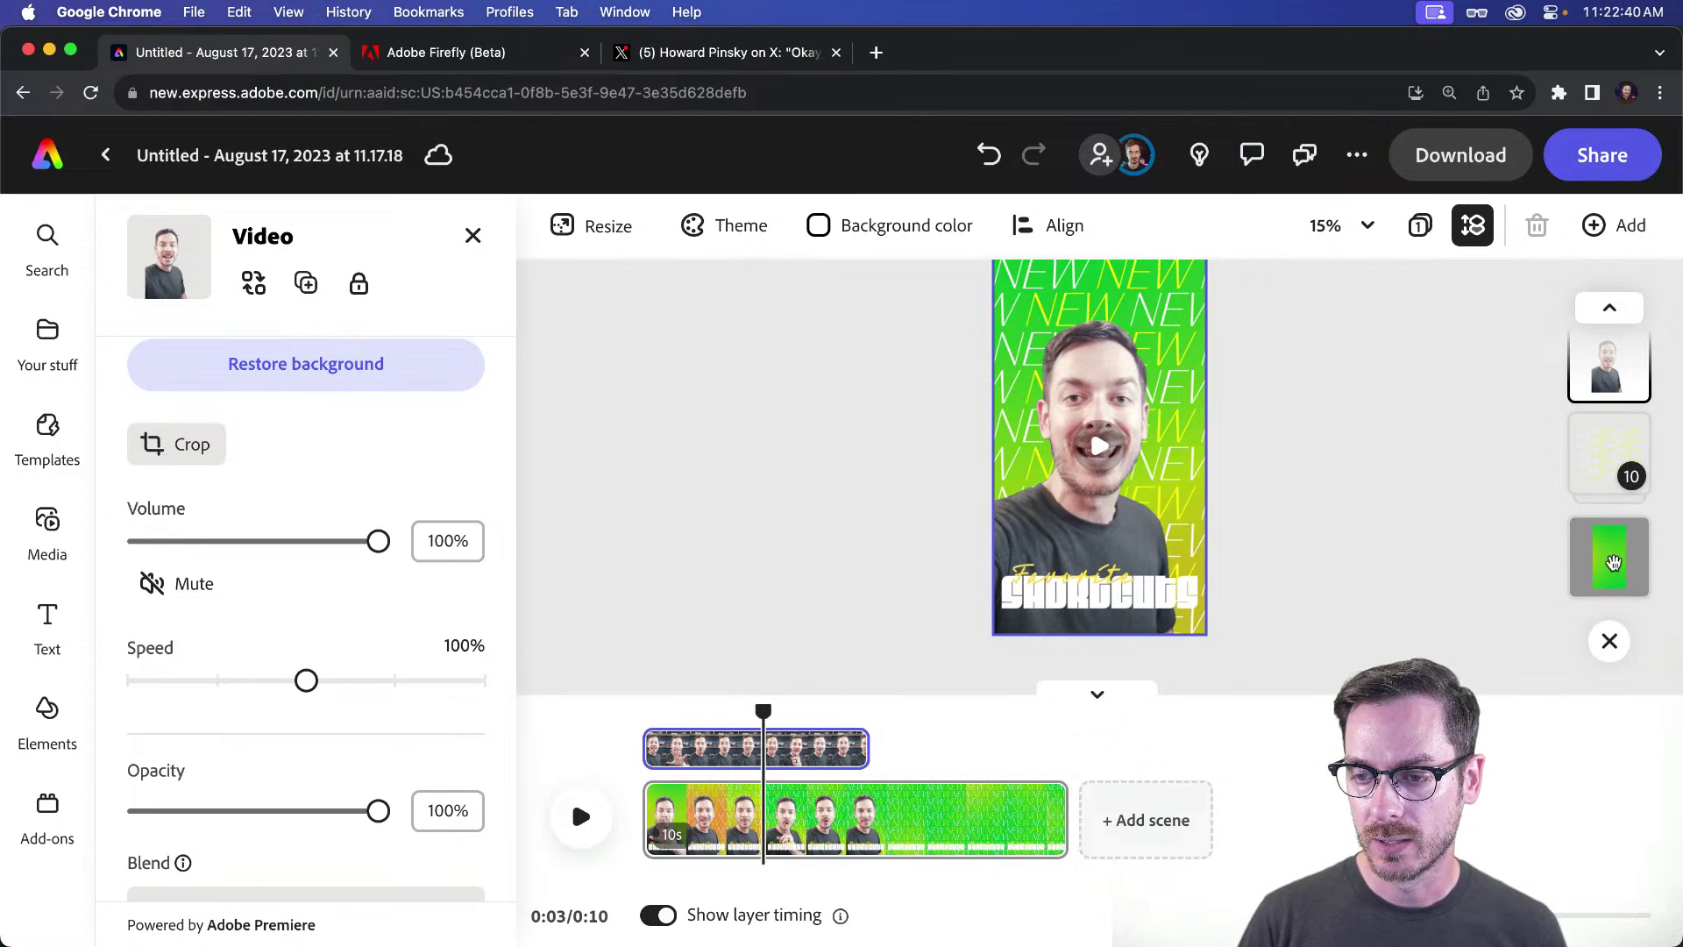
left_click(1613, 562)
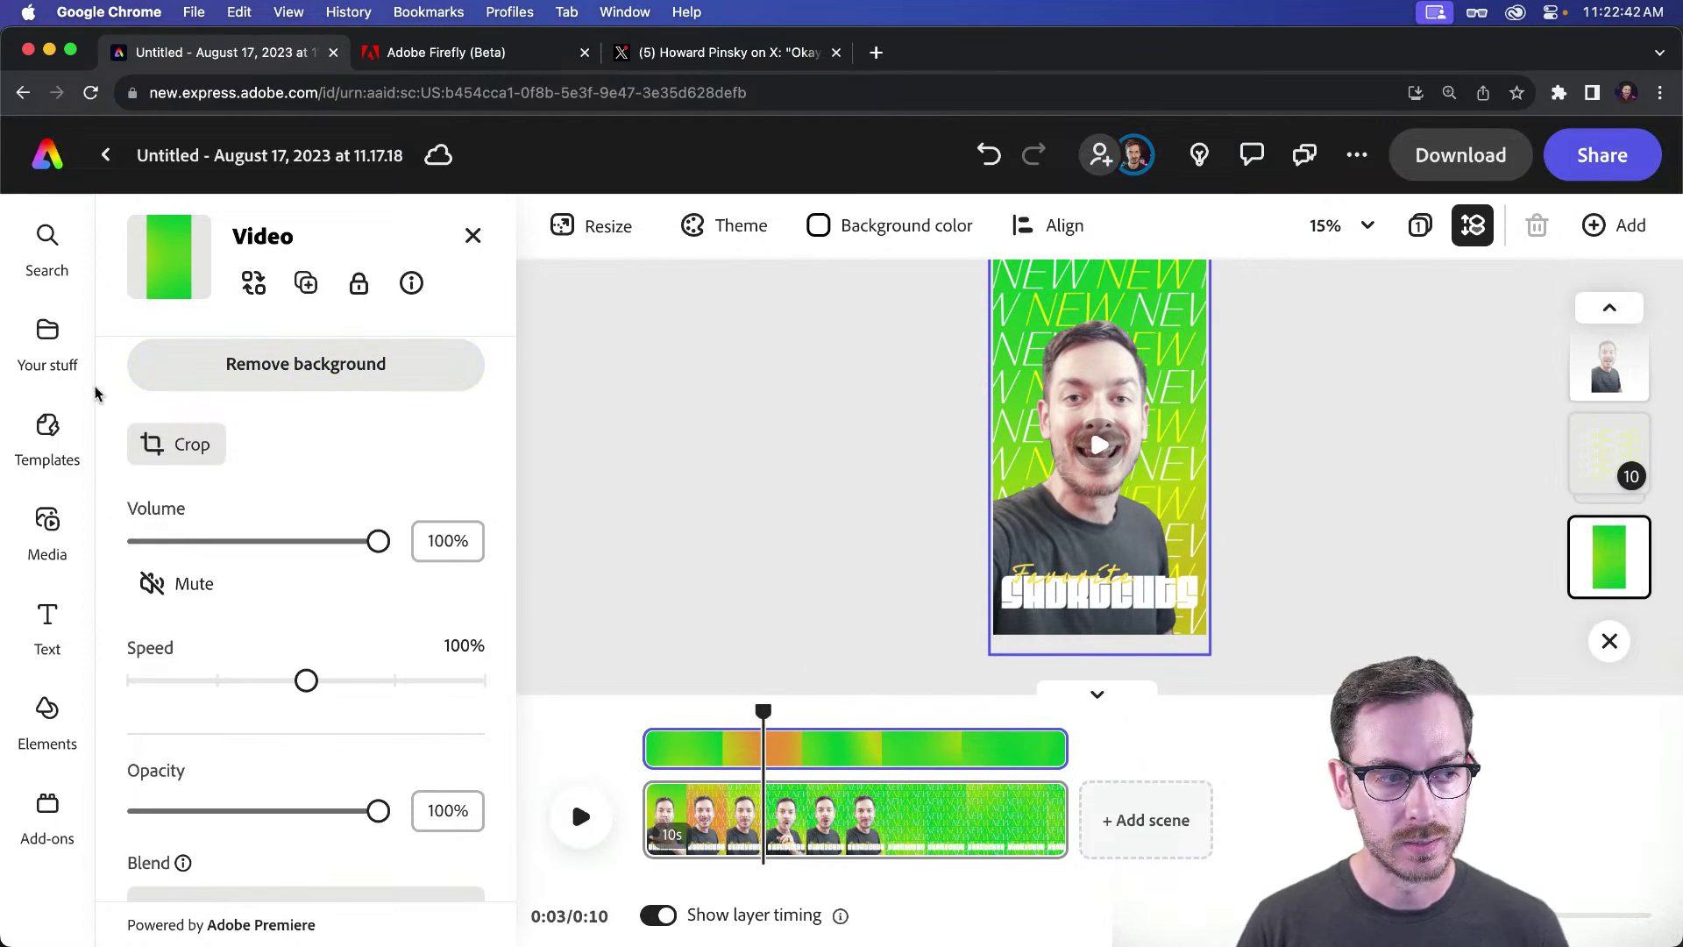
scroll(337, 377, "up", 1)
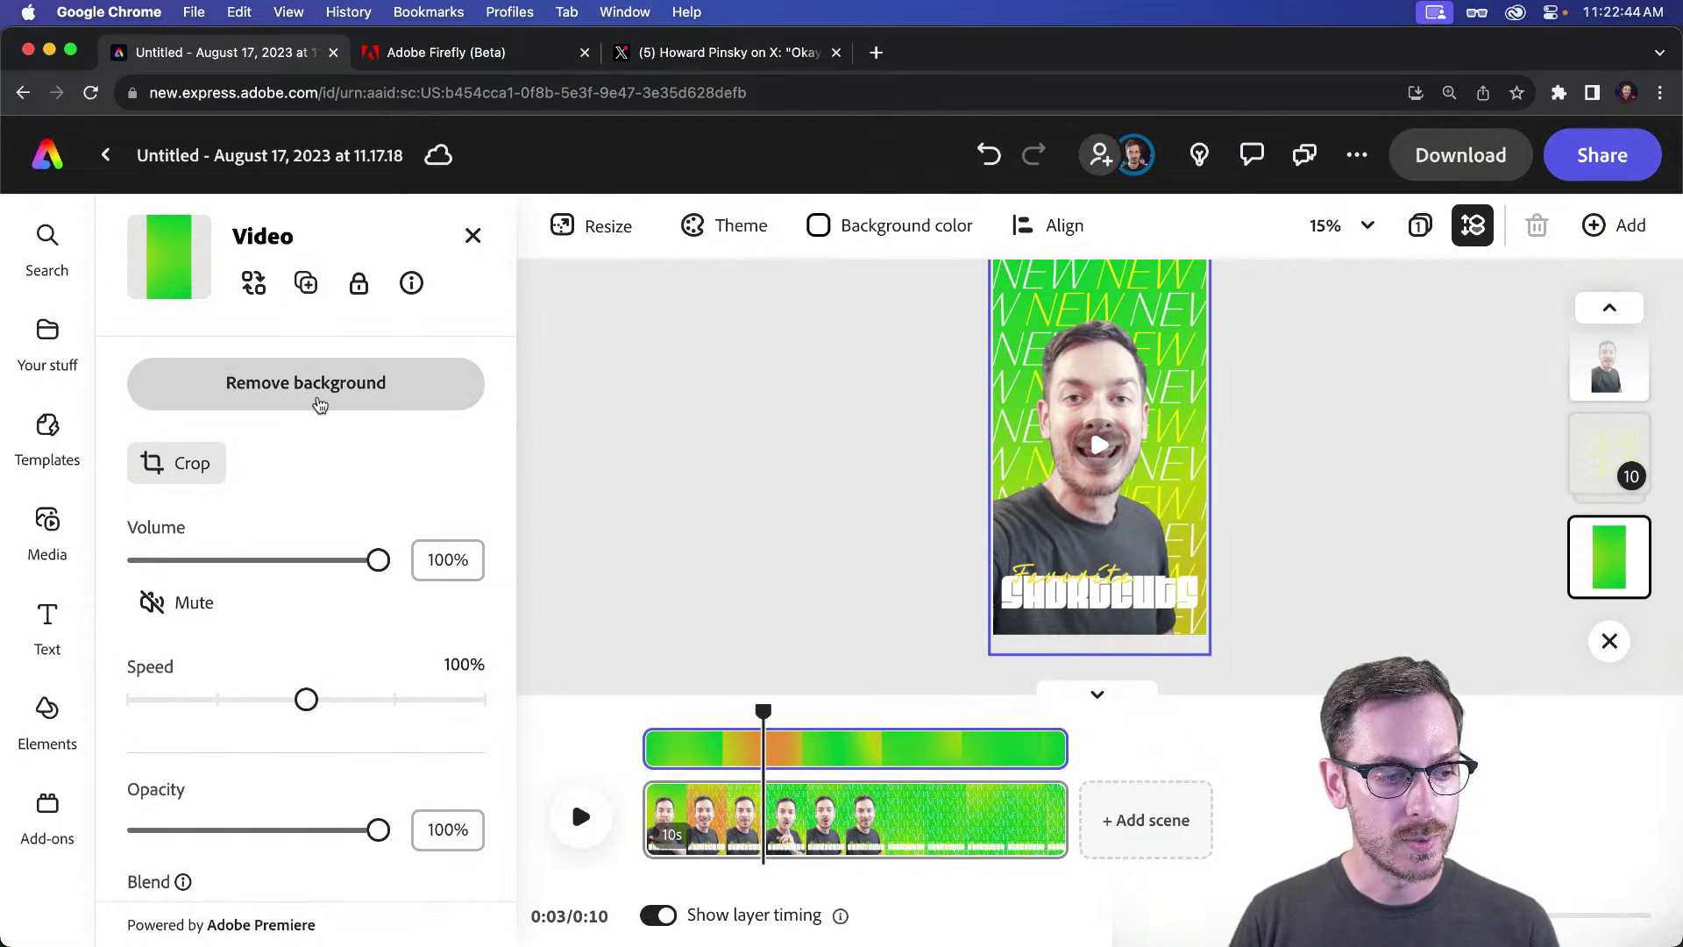
left_click(256, 285)
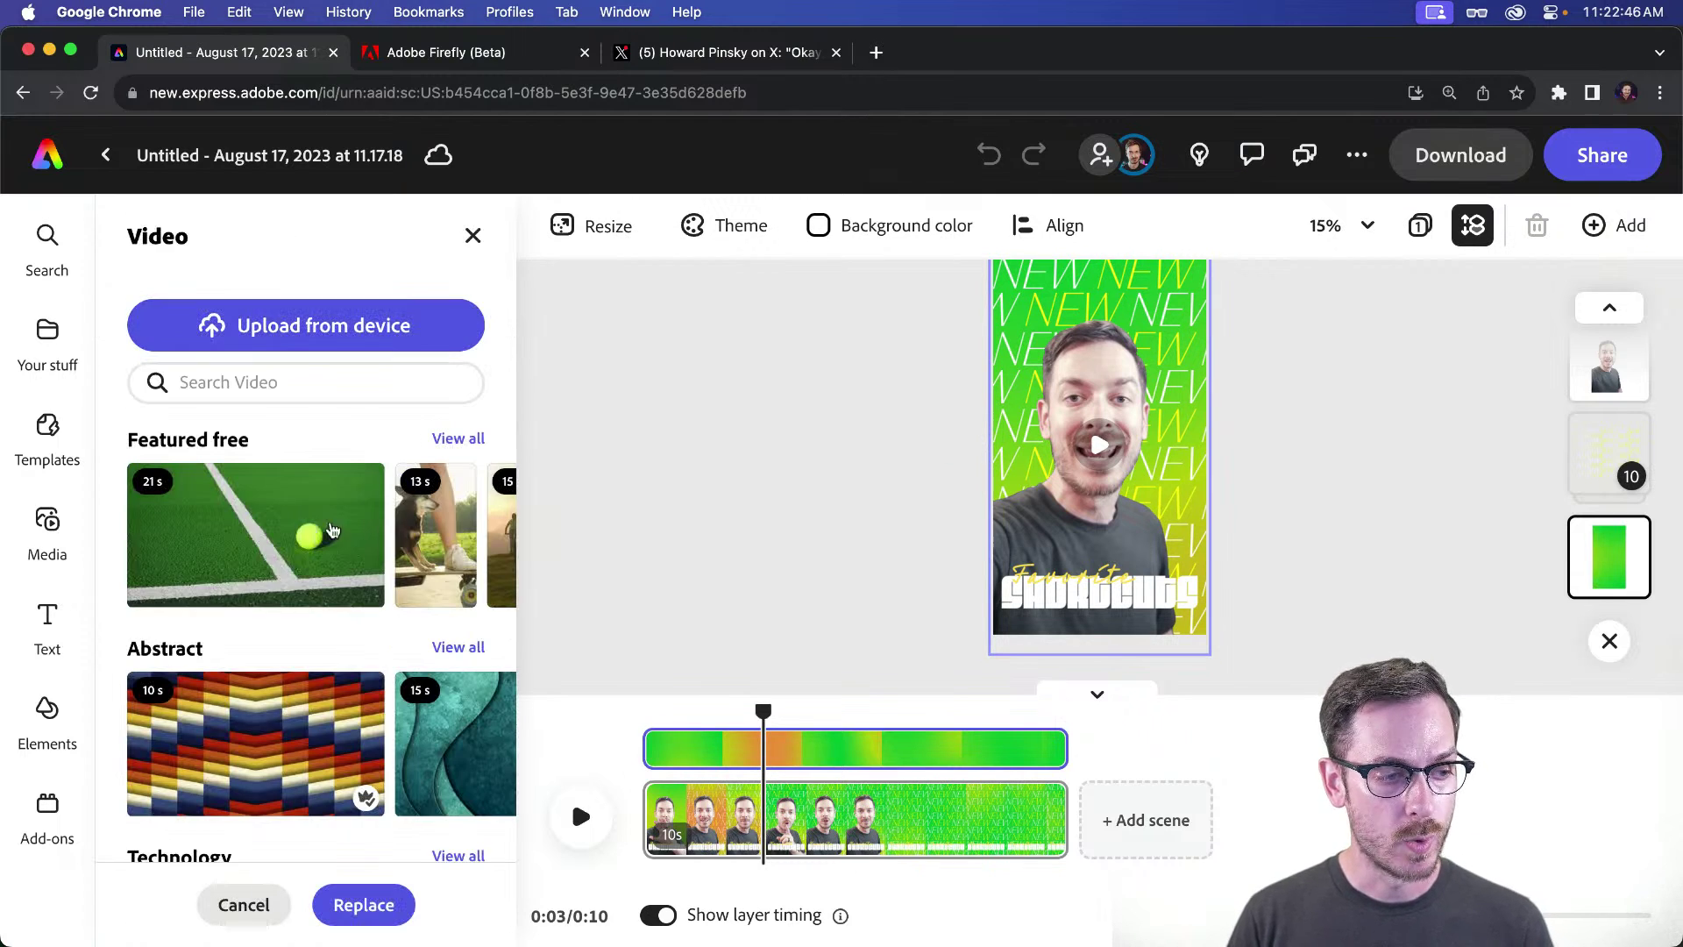
scroll(259, 707, "down", 3)
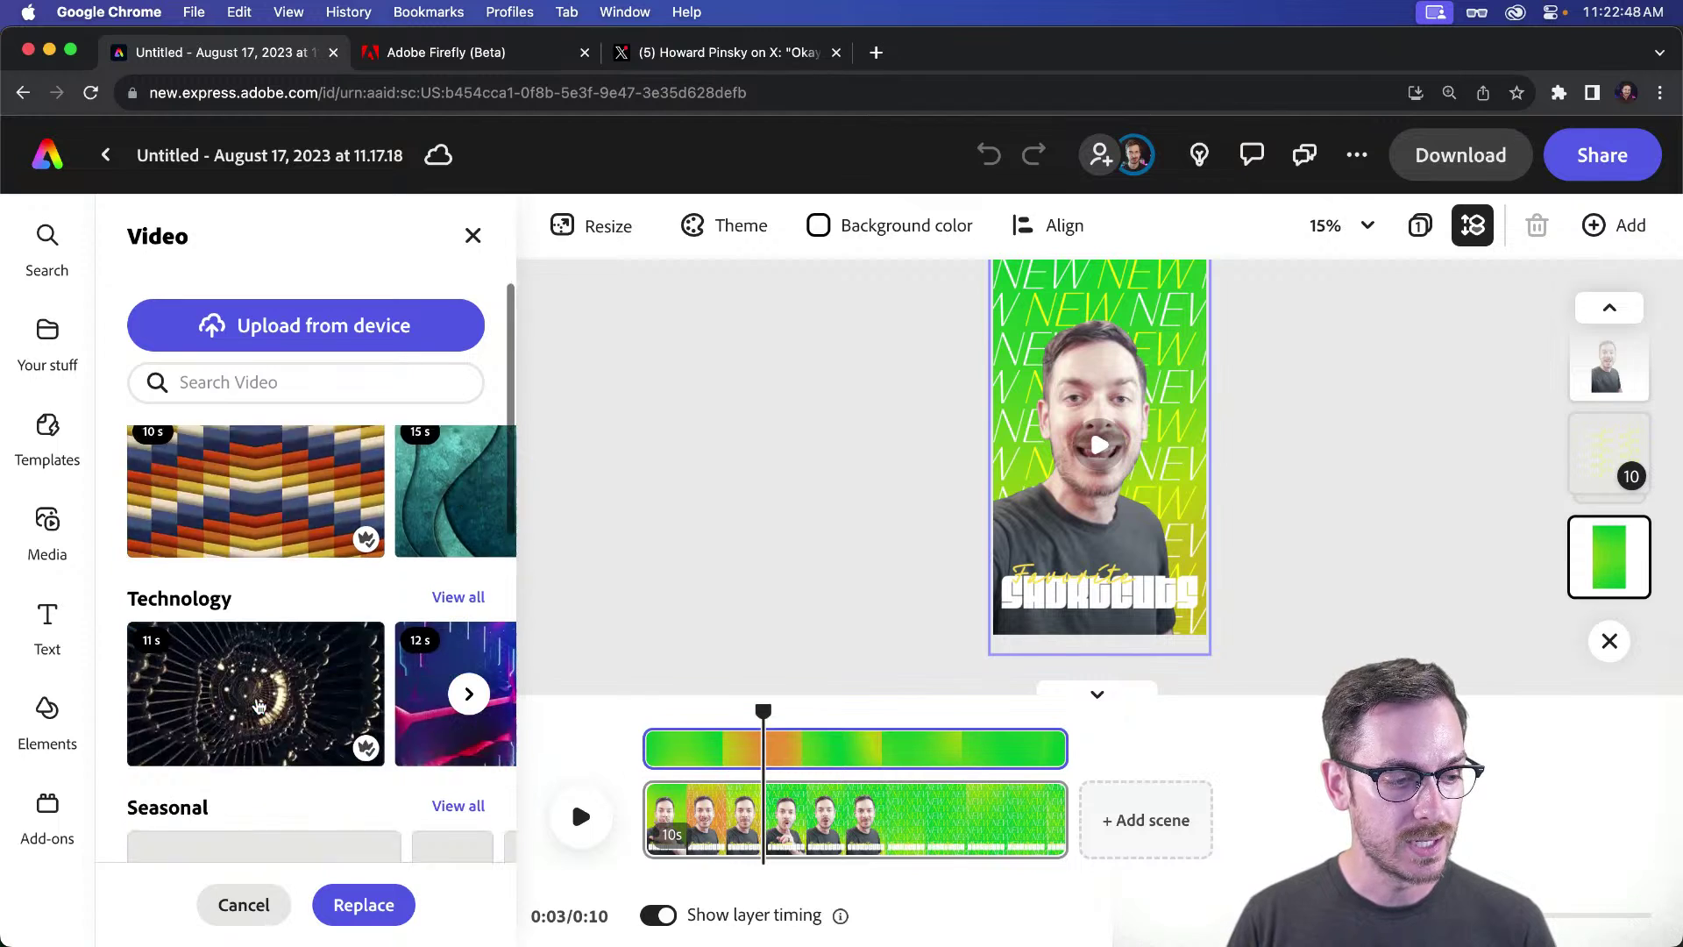
scroll(258, 707, "down", 4)
scroll(434, 629, "up", 5)
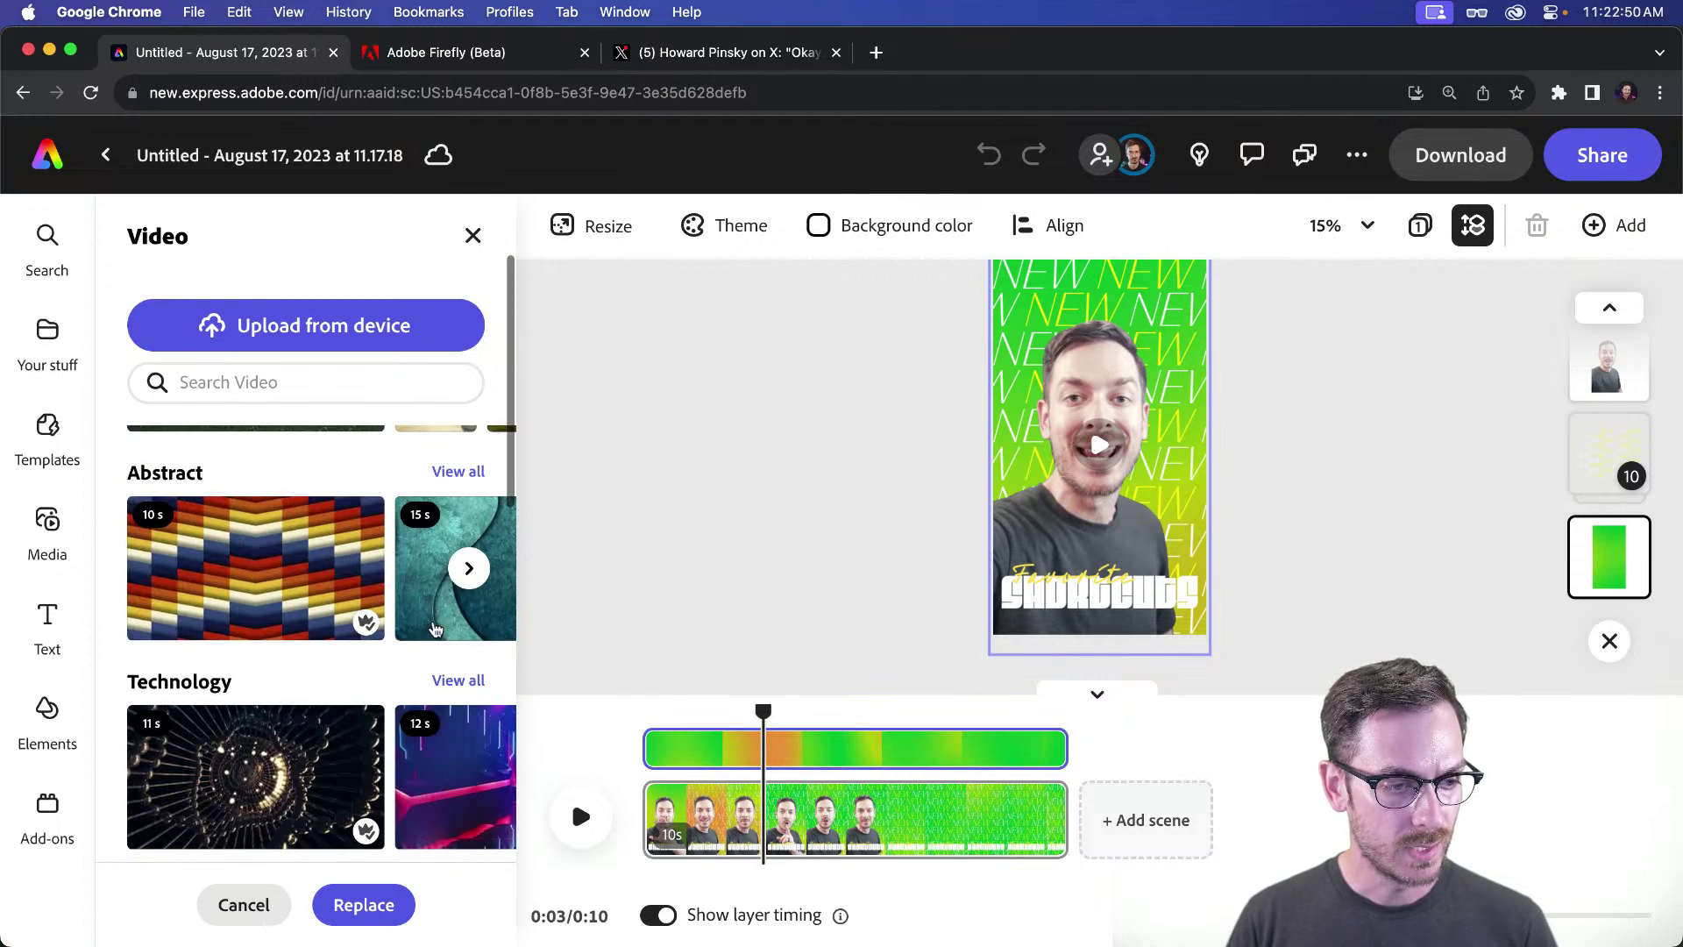
left_click(451, 488)
Step: Replace the green background video with the abstract clip of concentric blue, yellow and turquoise circles
scroll(385, 557, "down", 5)
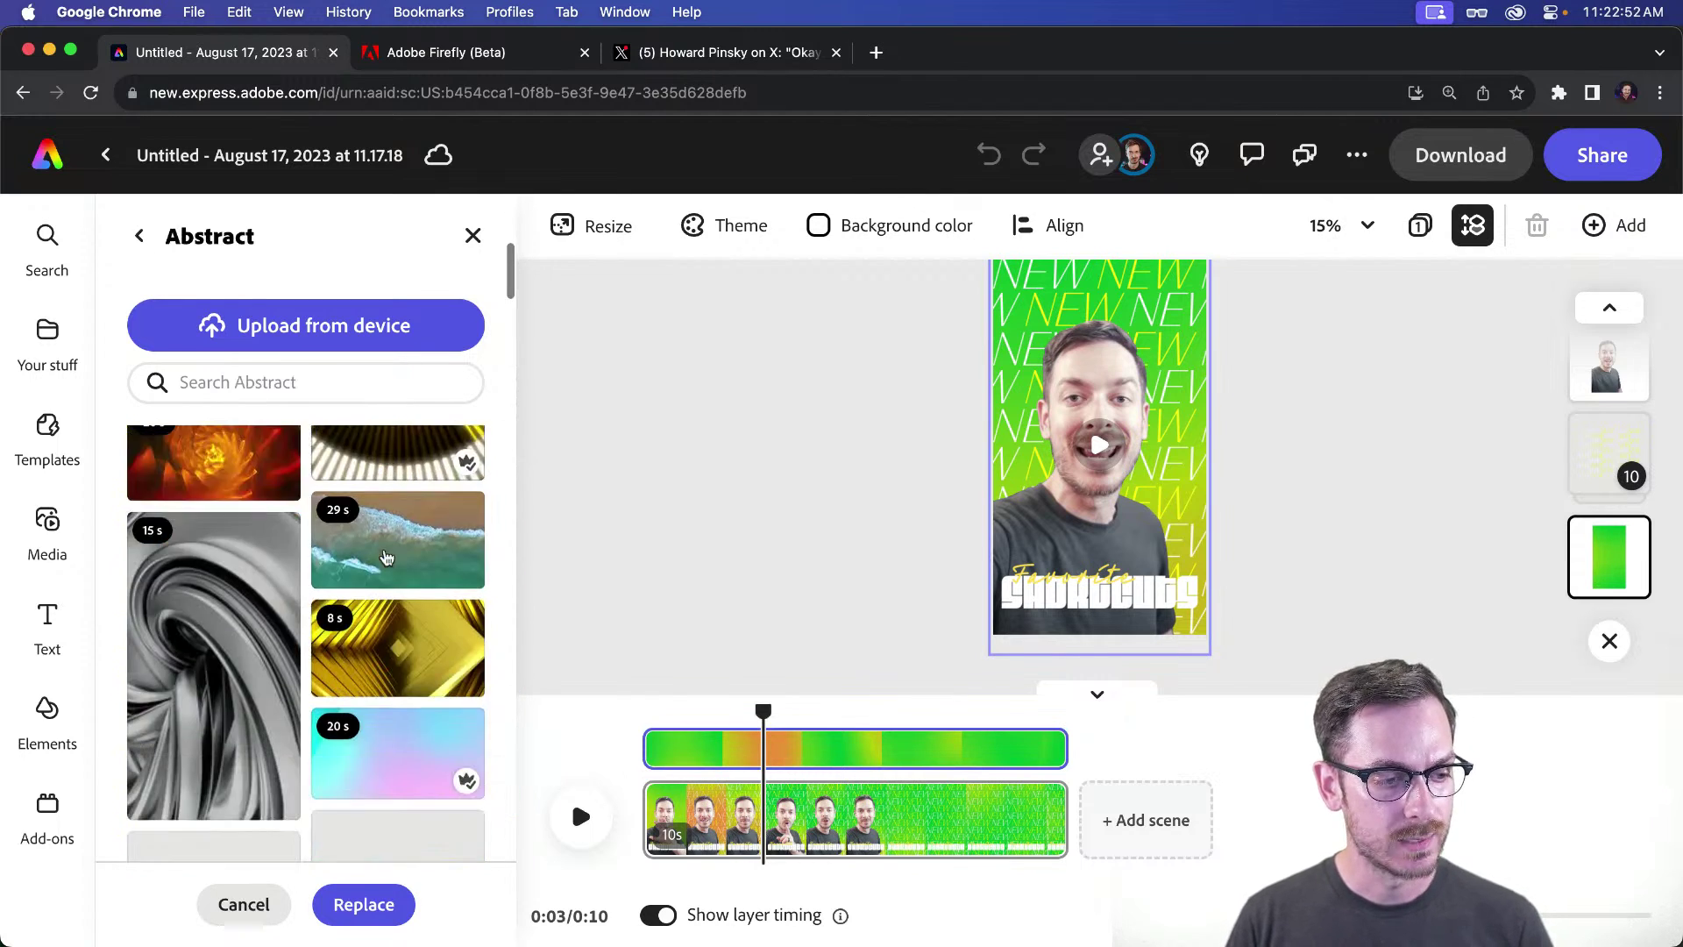
scroll(386, 557, "down", 5)
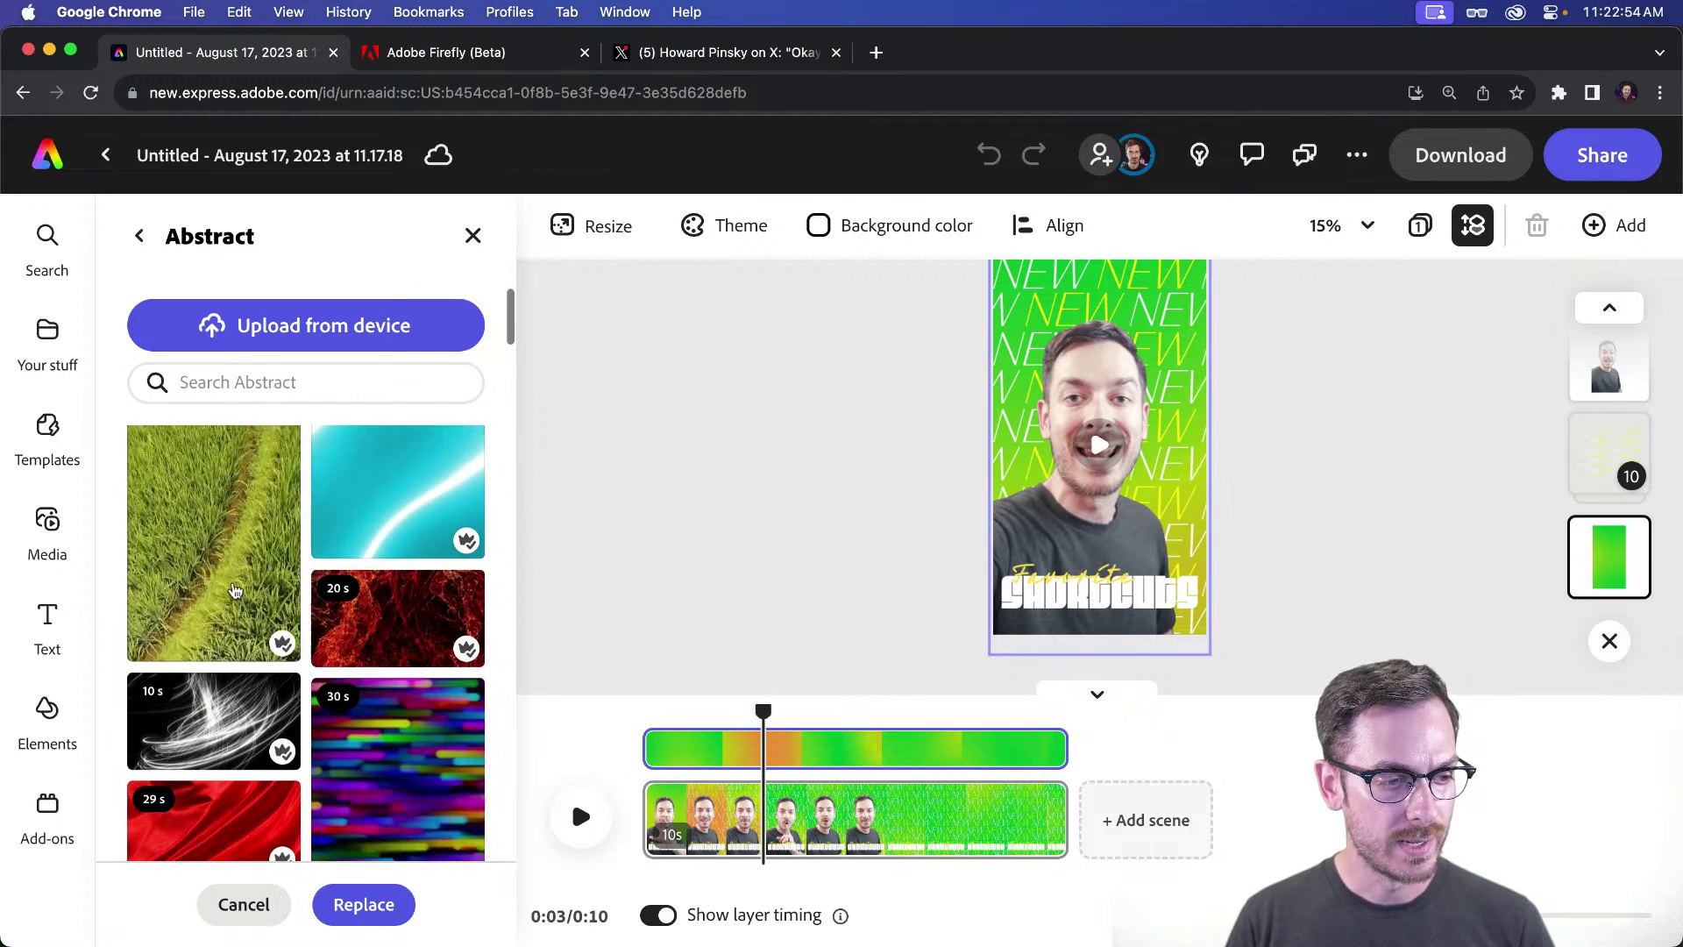
scroll(409, 475, "down", 4)
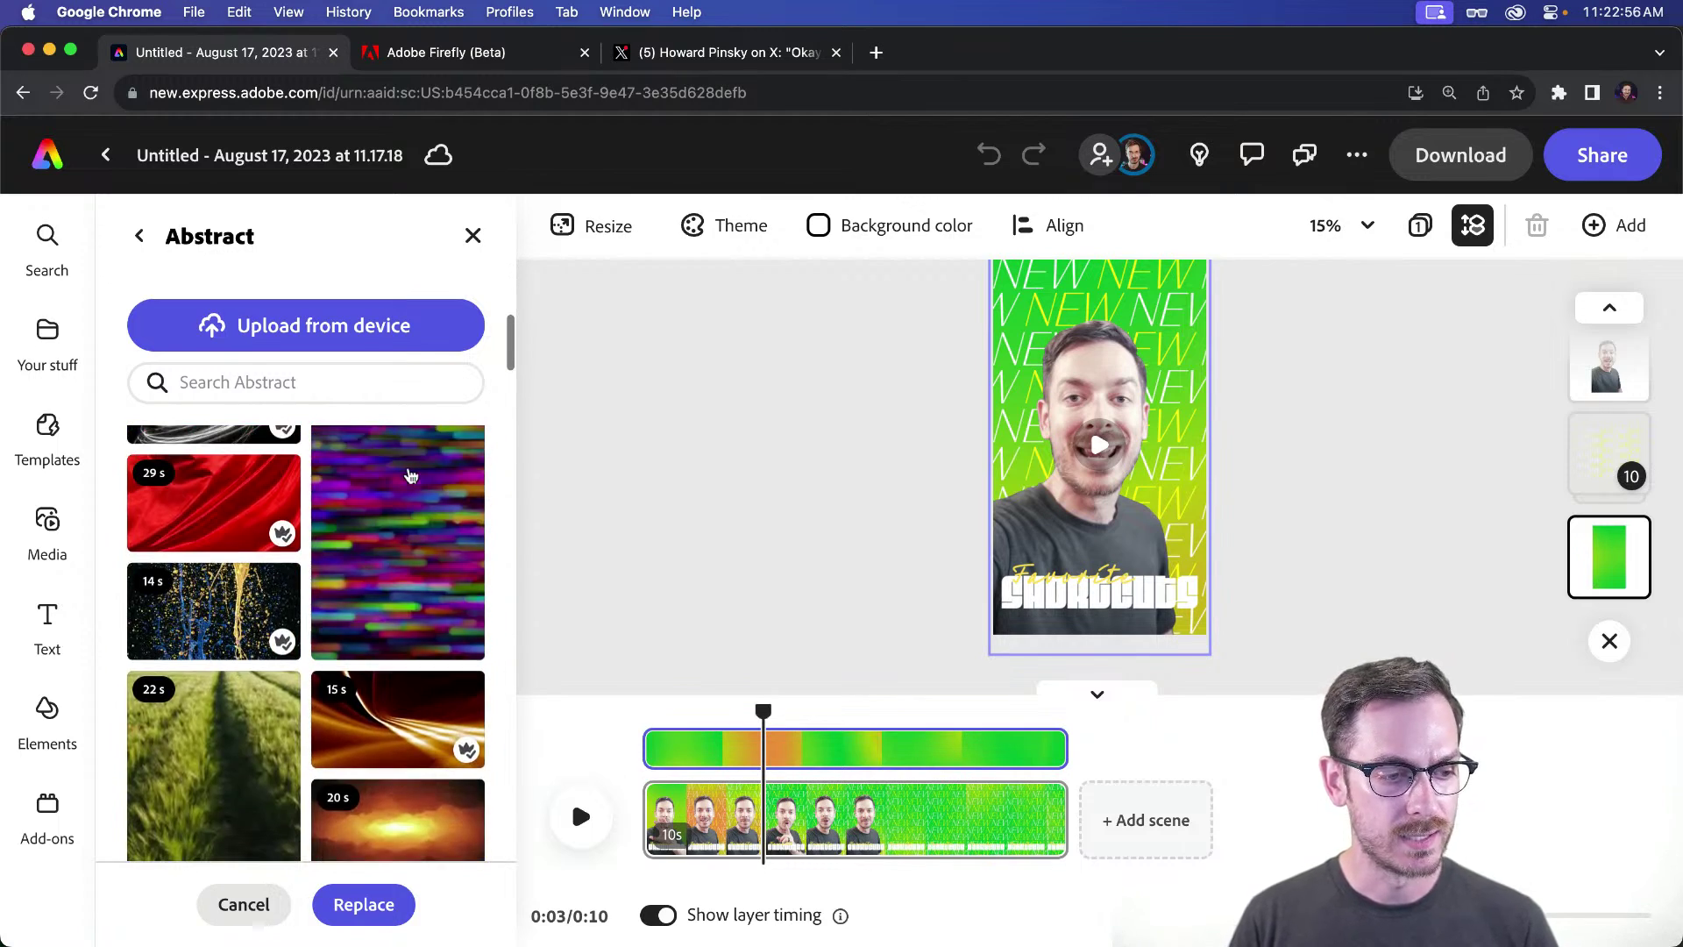
scroll(385, 508, "down", 10)
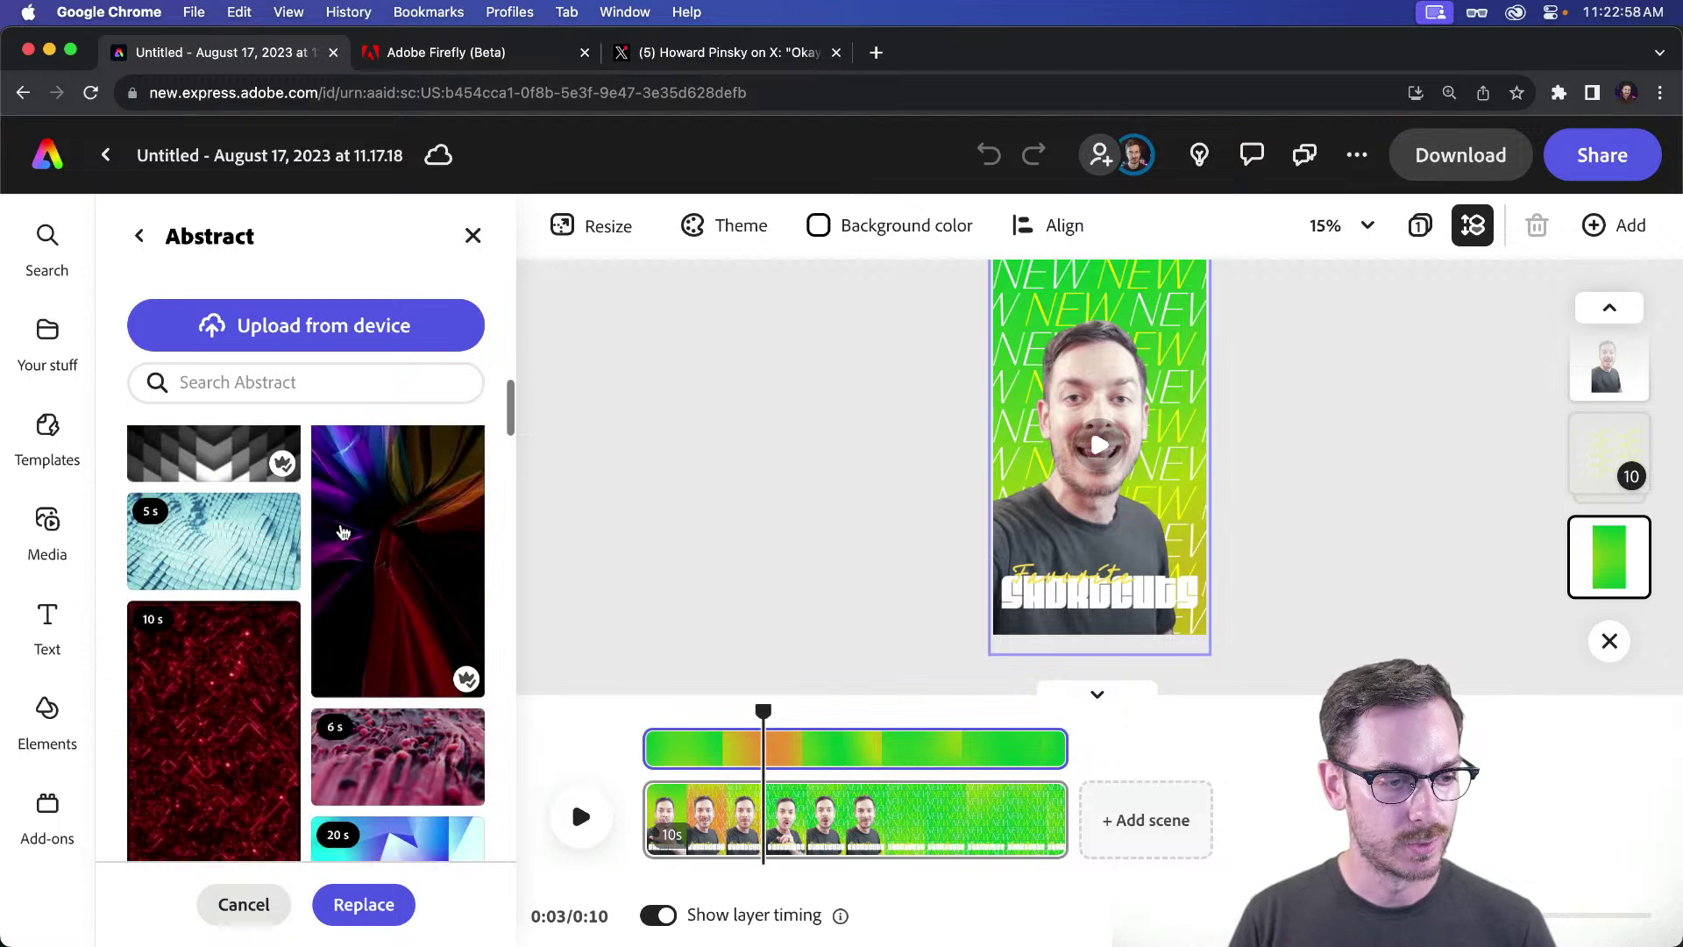
scroll(368, 508, "down", 10)
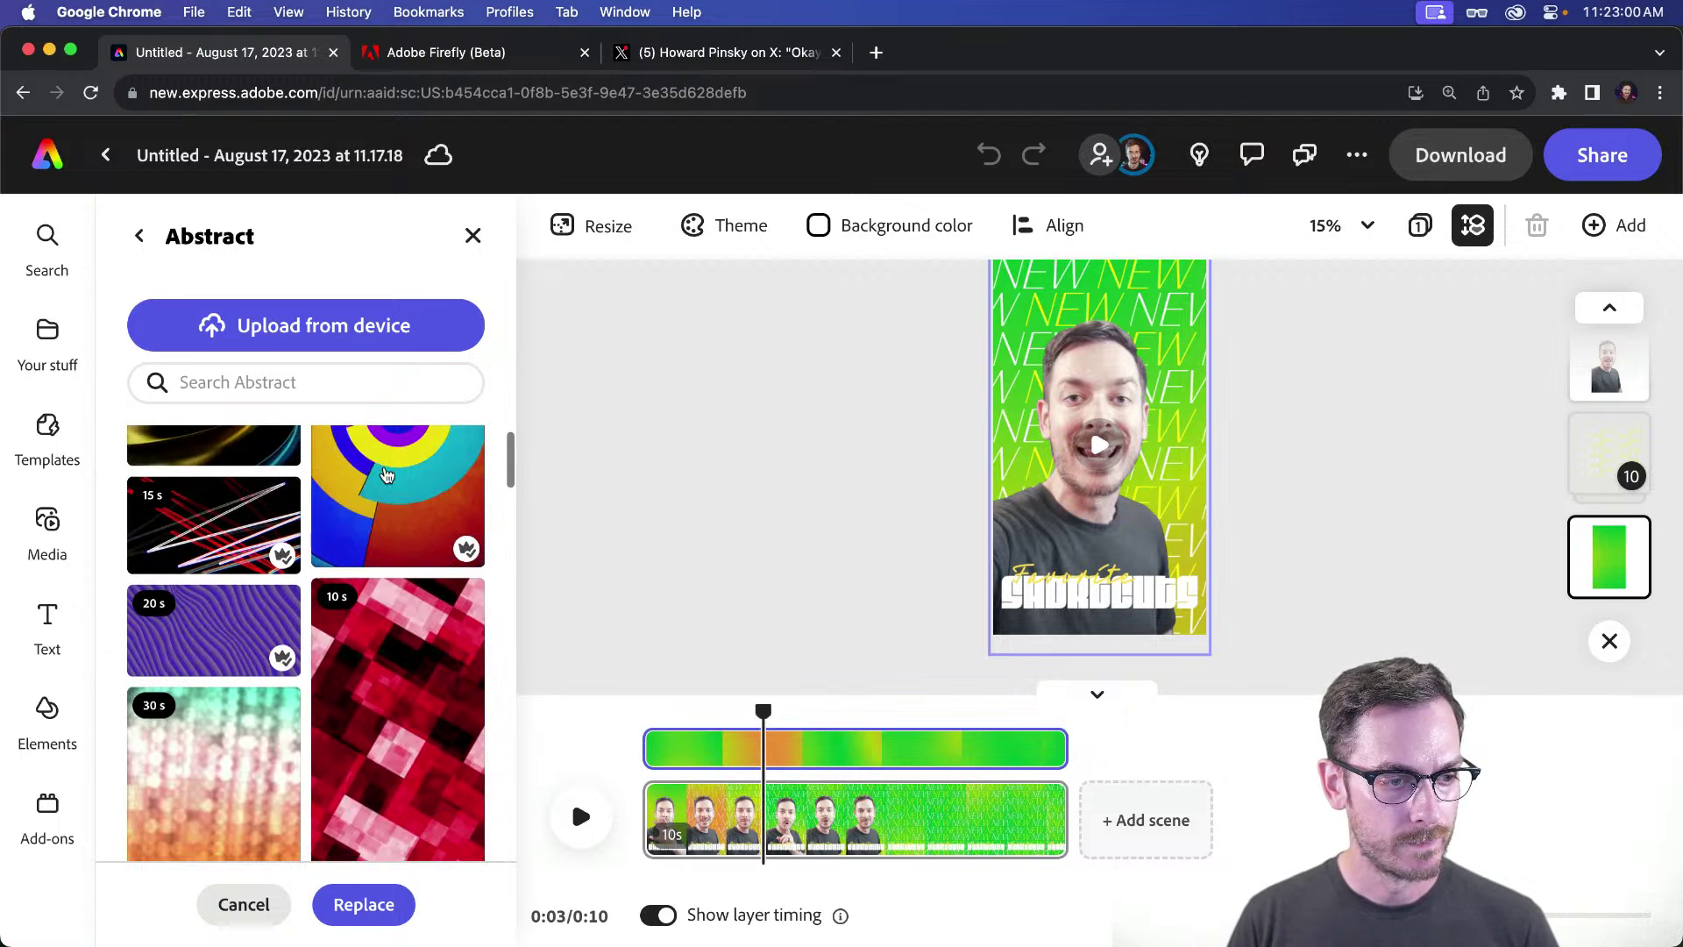
left_click(387, 475)
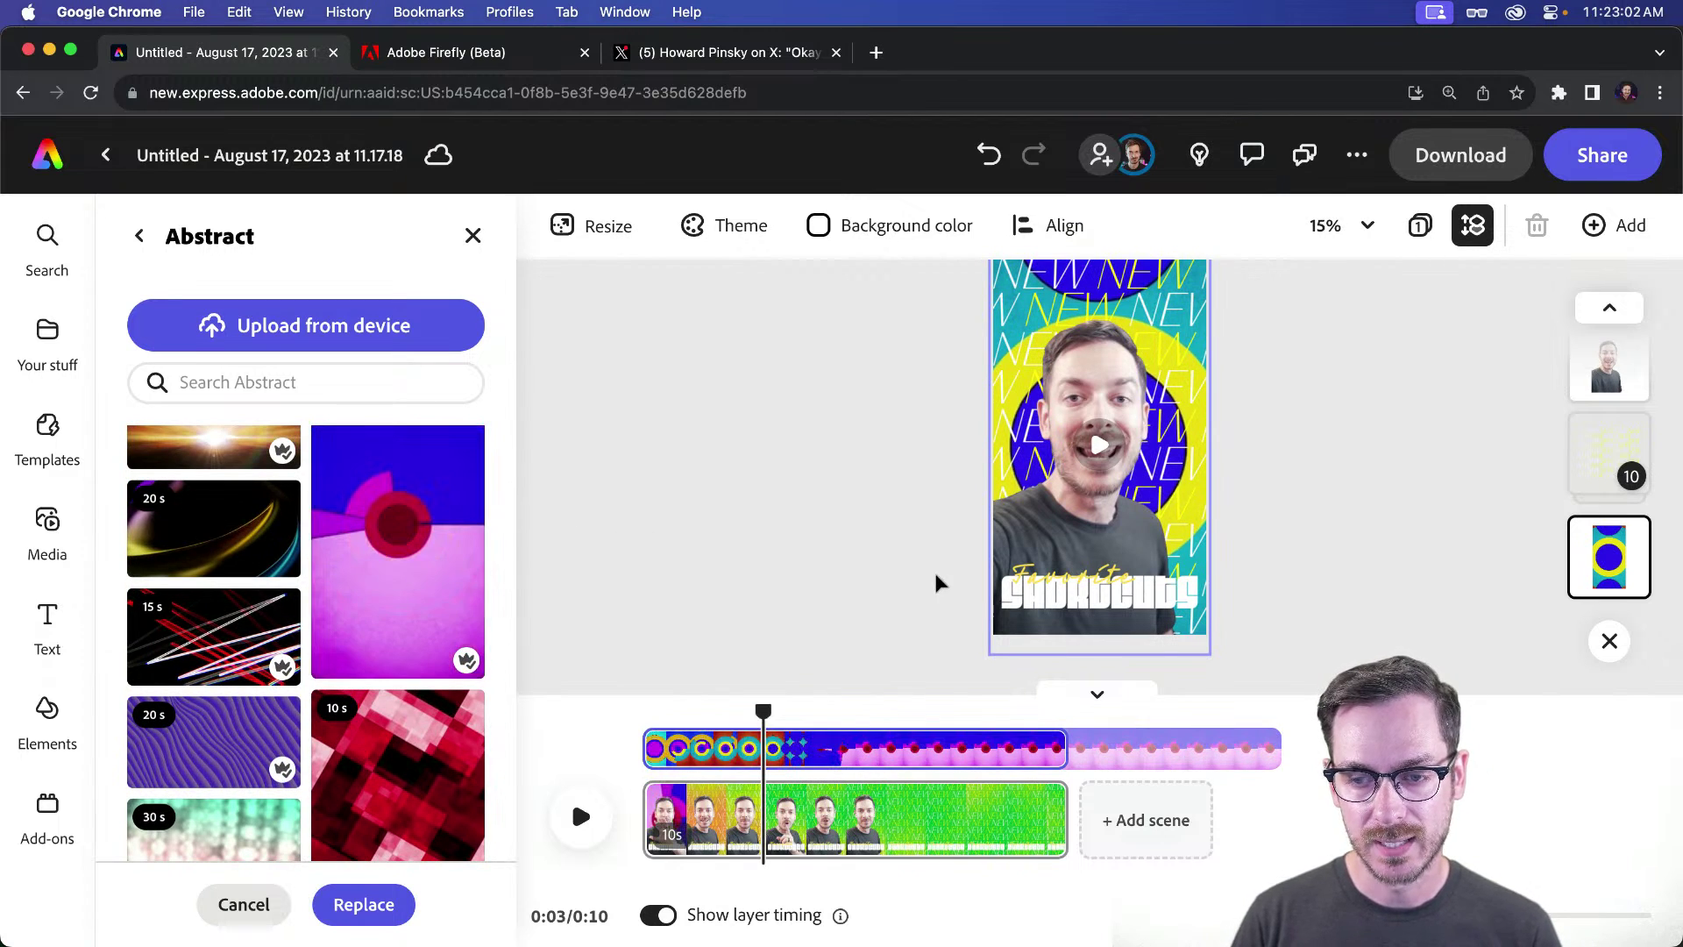
Step: Play the story to preview the circles background, and move the playhead back to 0:04
left_click(581, 816)
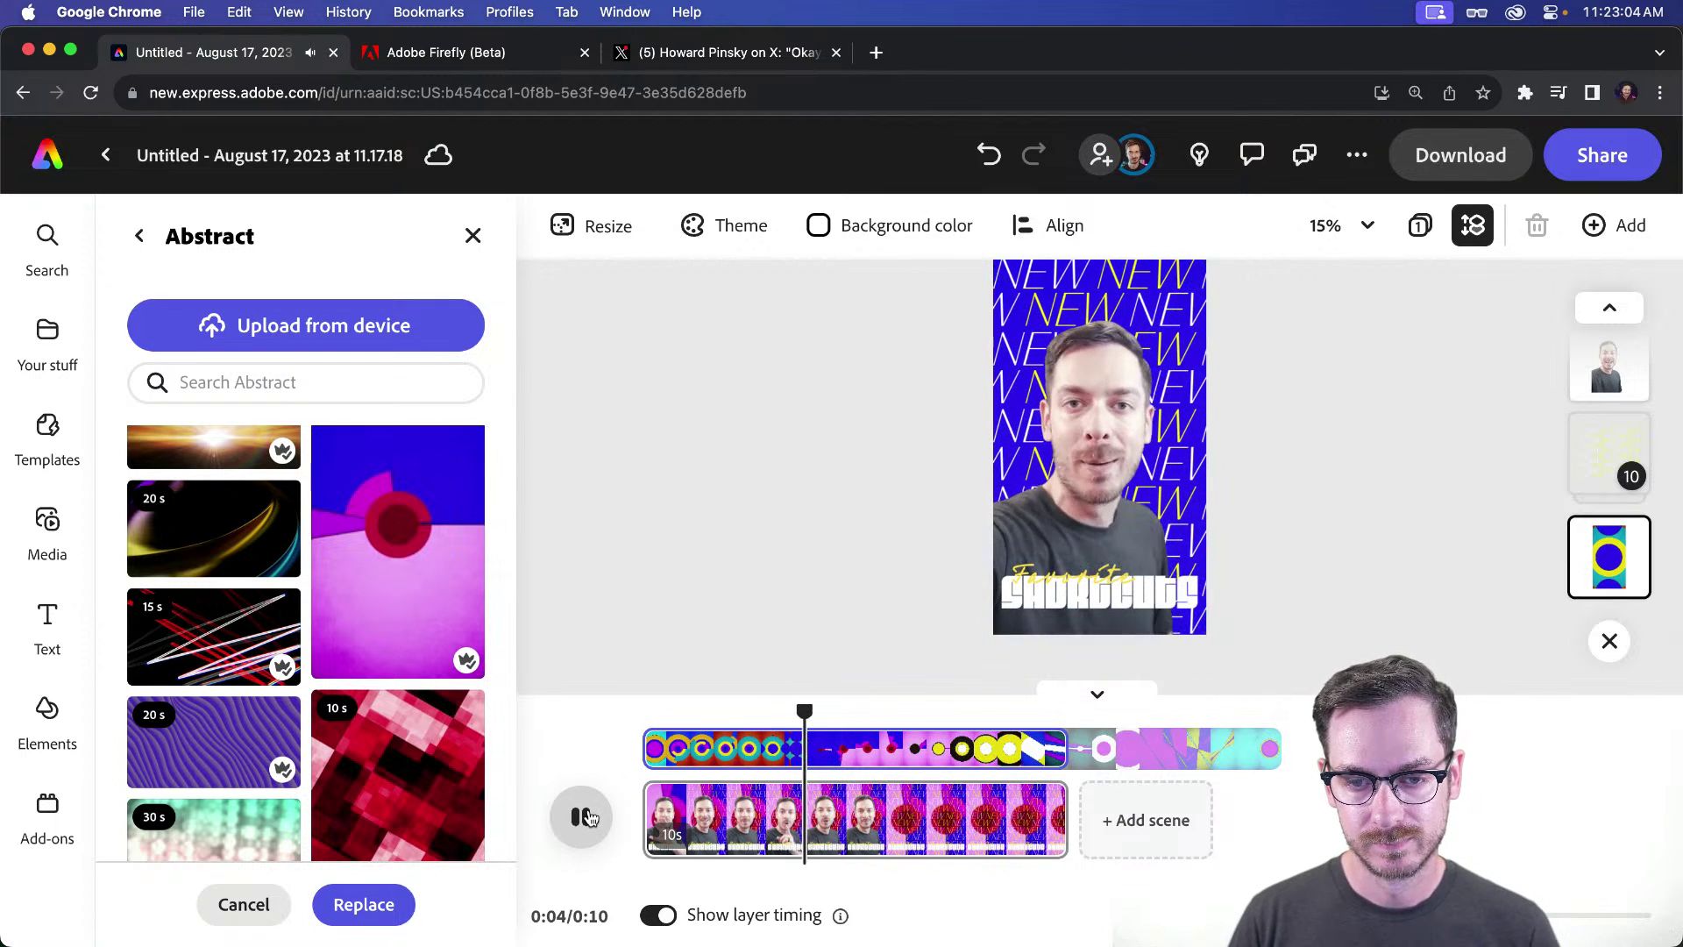
left_click(581, 816)
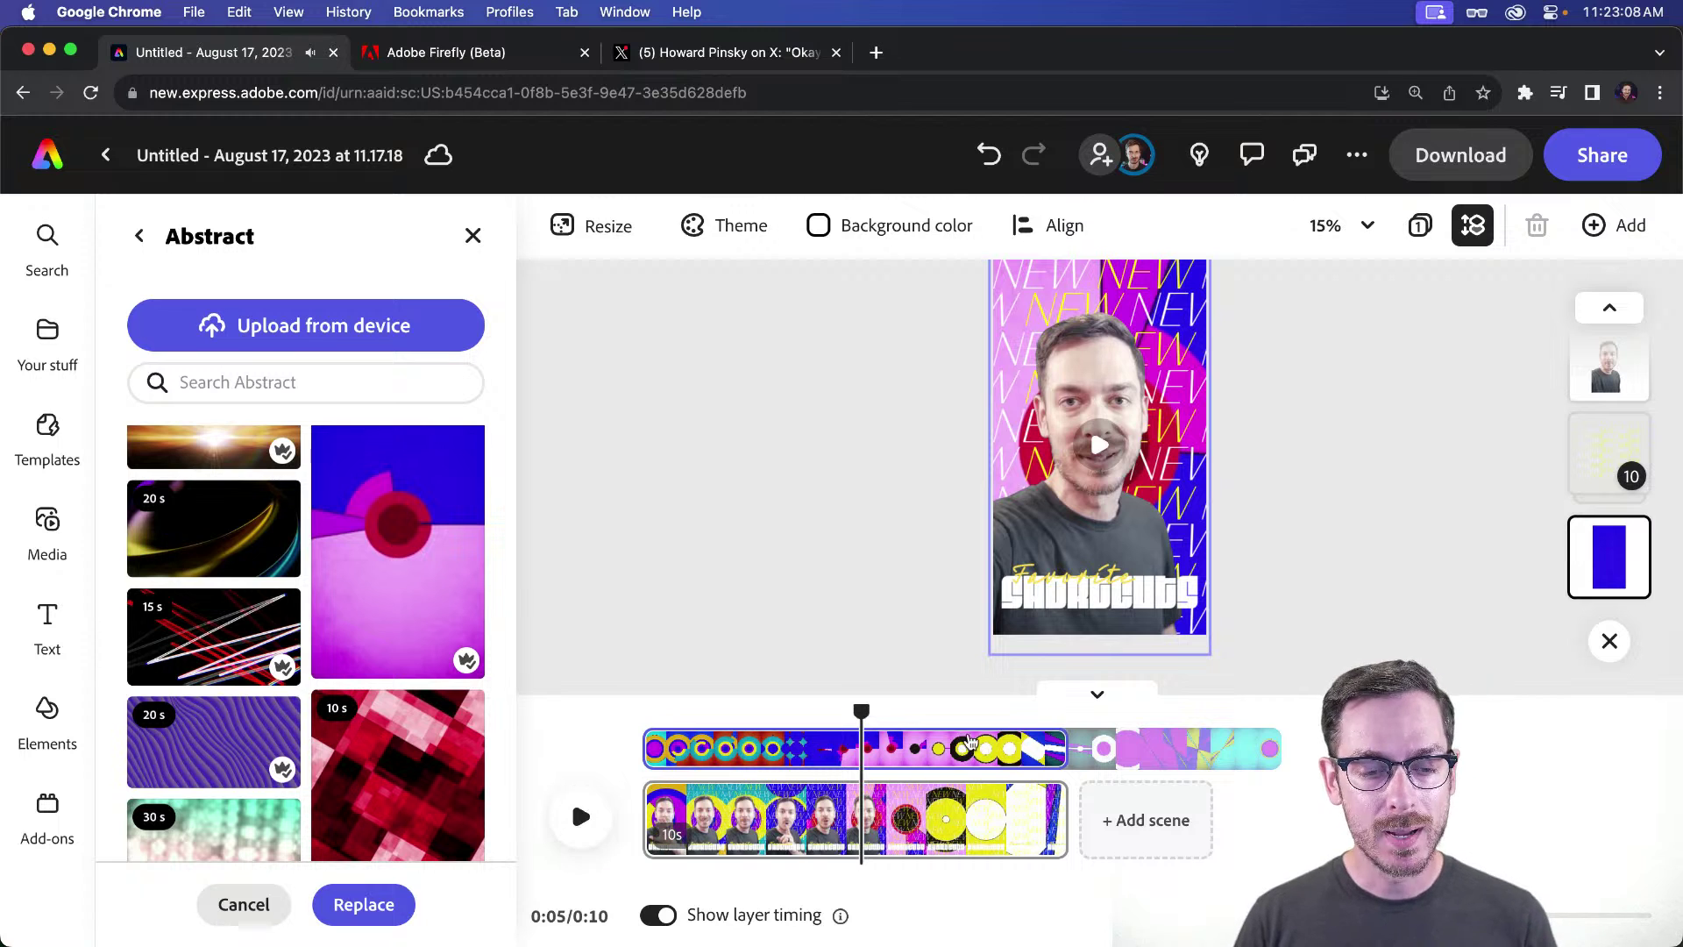
left_click_drag(865, 710, 822, 708)
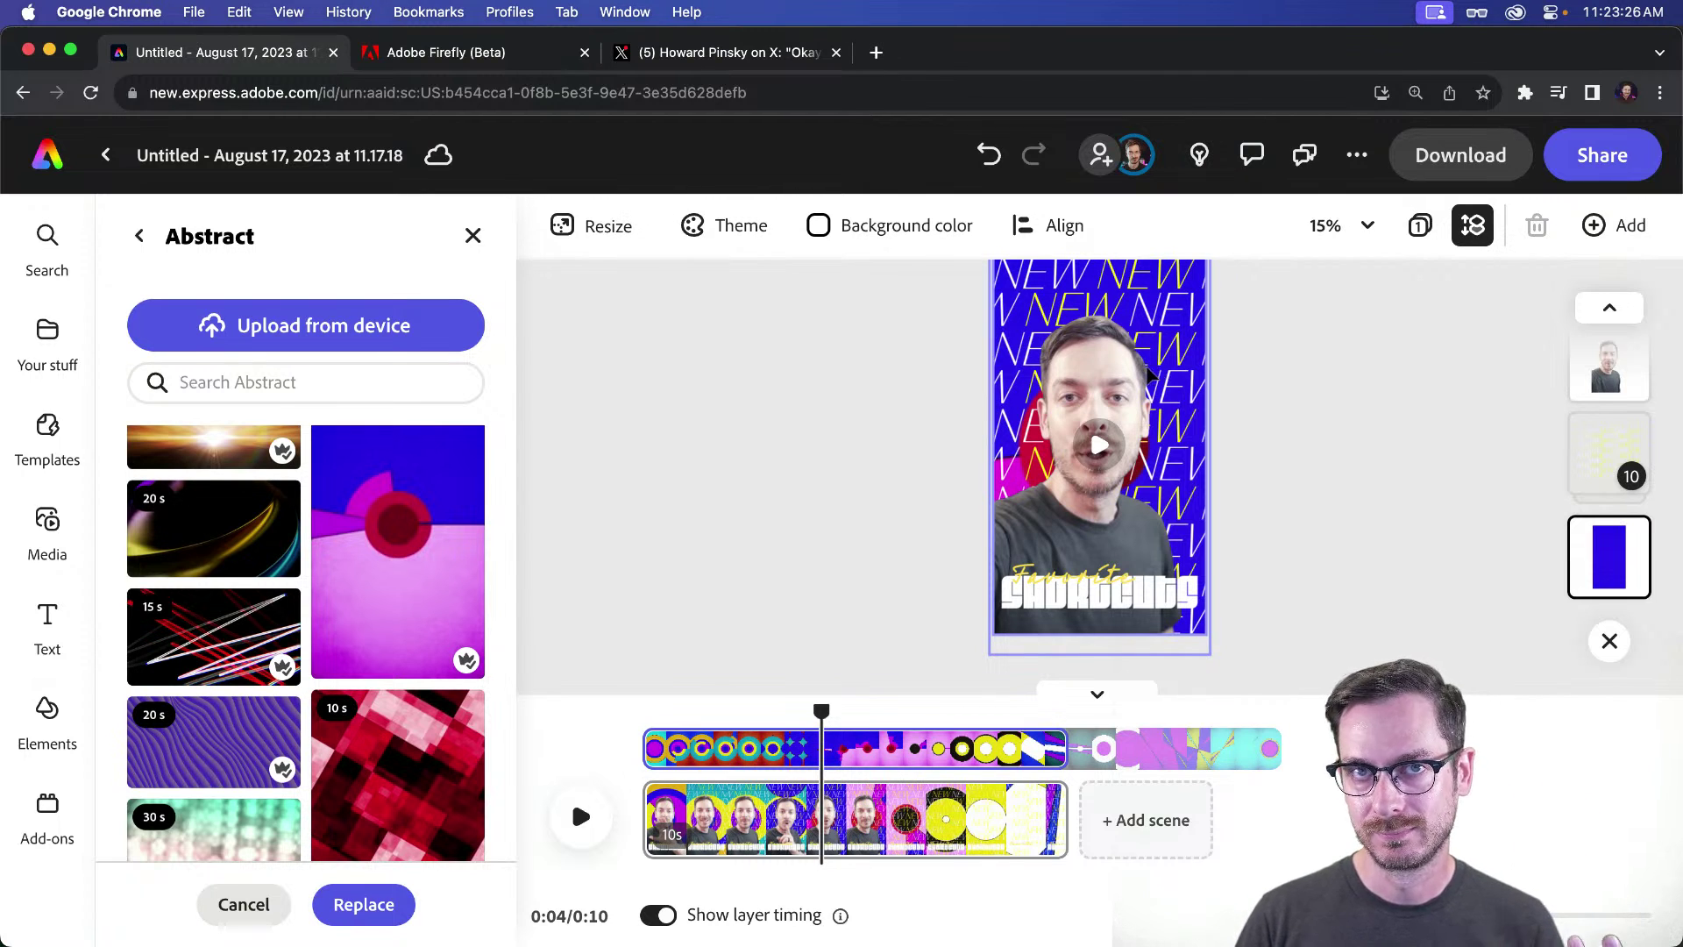
Step: Replace the background video with the 30 s abstract clip of flowing cyan, magenta and yellow, and return the playhead to the start
scroll(414, 576, "down", 10)
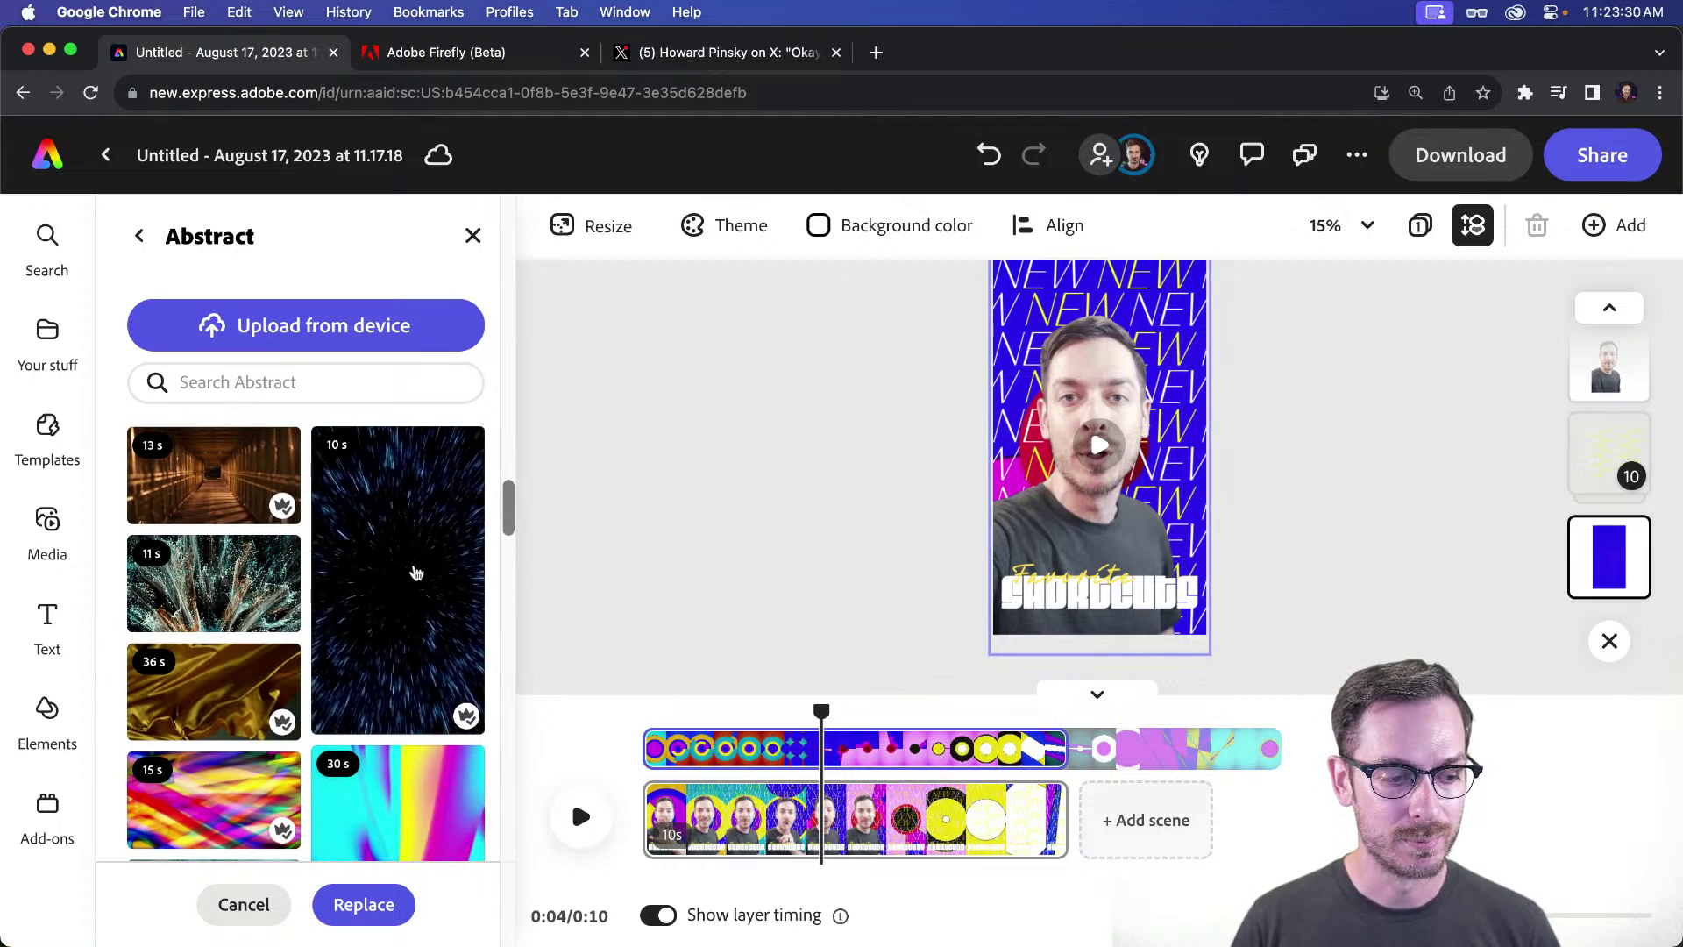
scroll(417, 574, "down", 3)
left_click(416, 574)
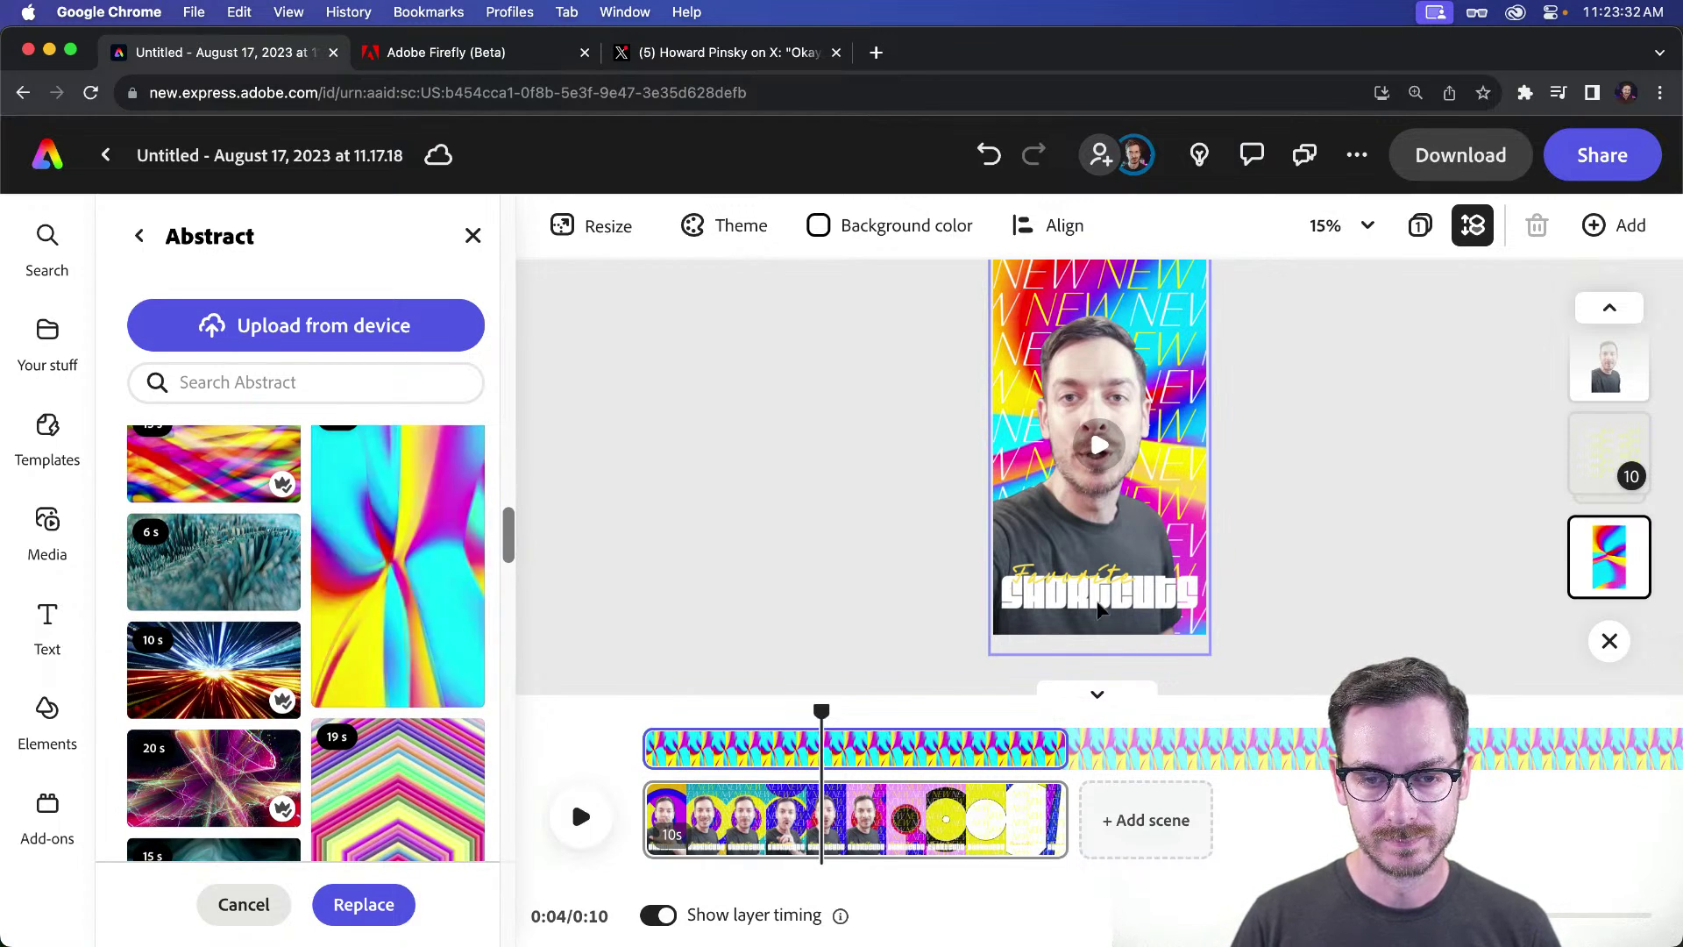
left_click_drag(820, 710, 642, 708)
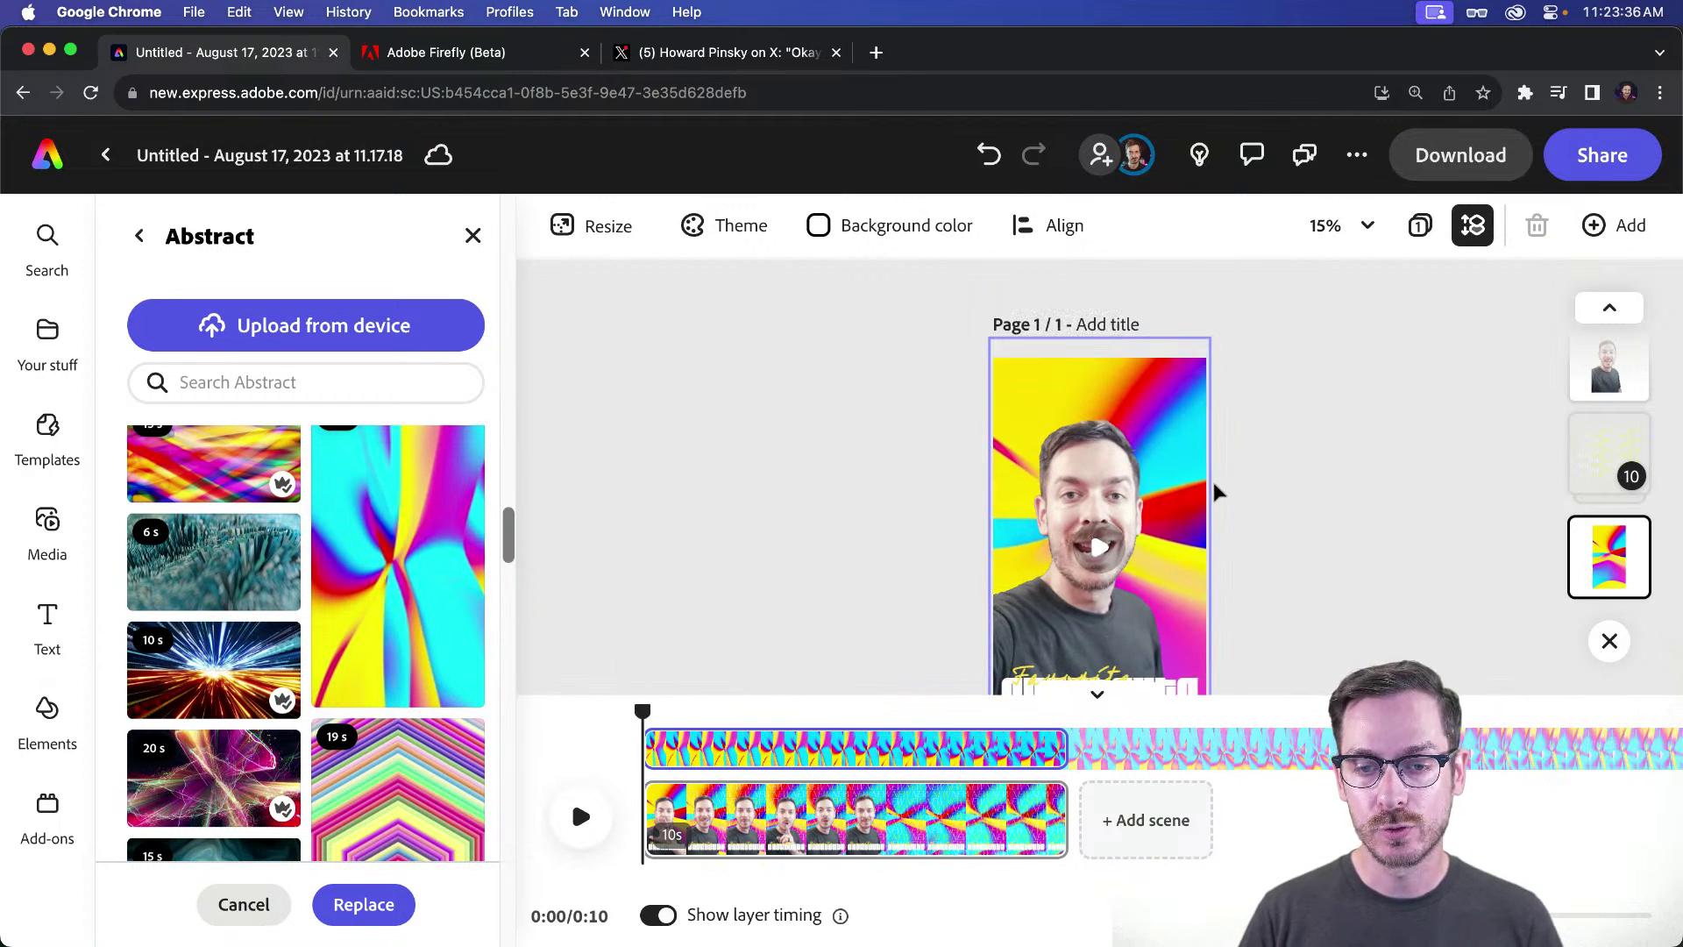
scroll(1220, 492, "down", 2)
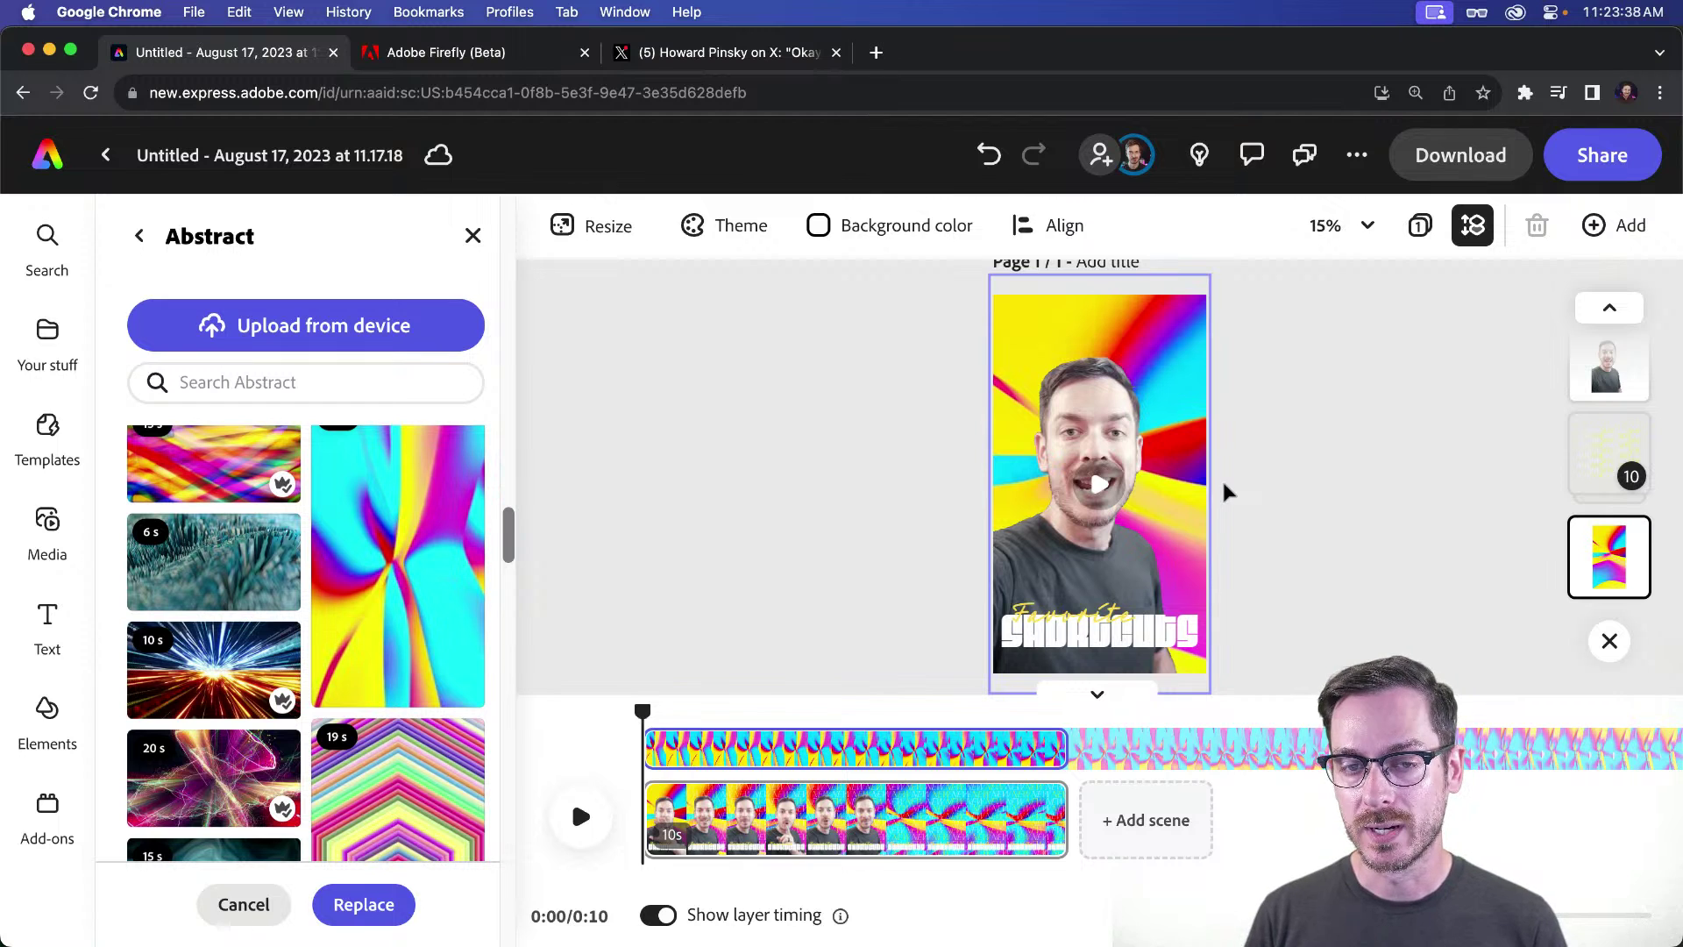
Step: Review the download options for the story's file format and video resolution without downloading it
left_click(1460, 155)
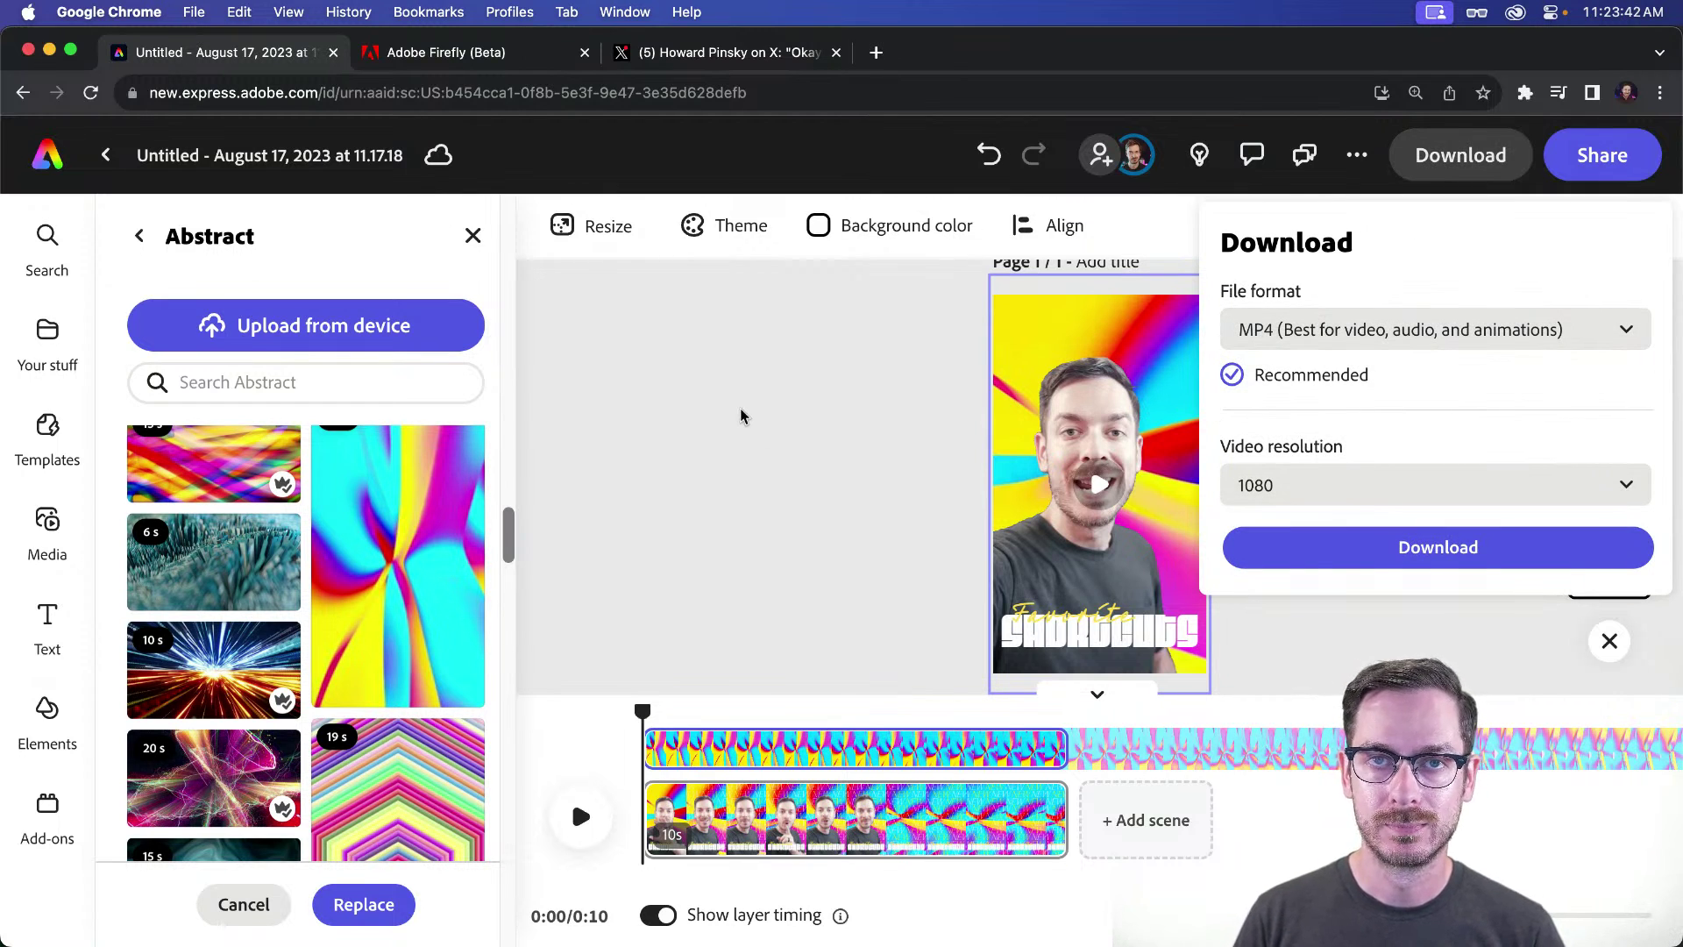
left_click(770, 422)
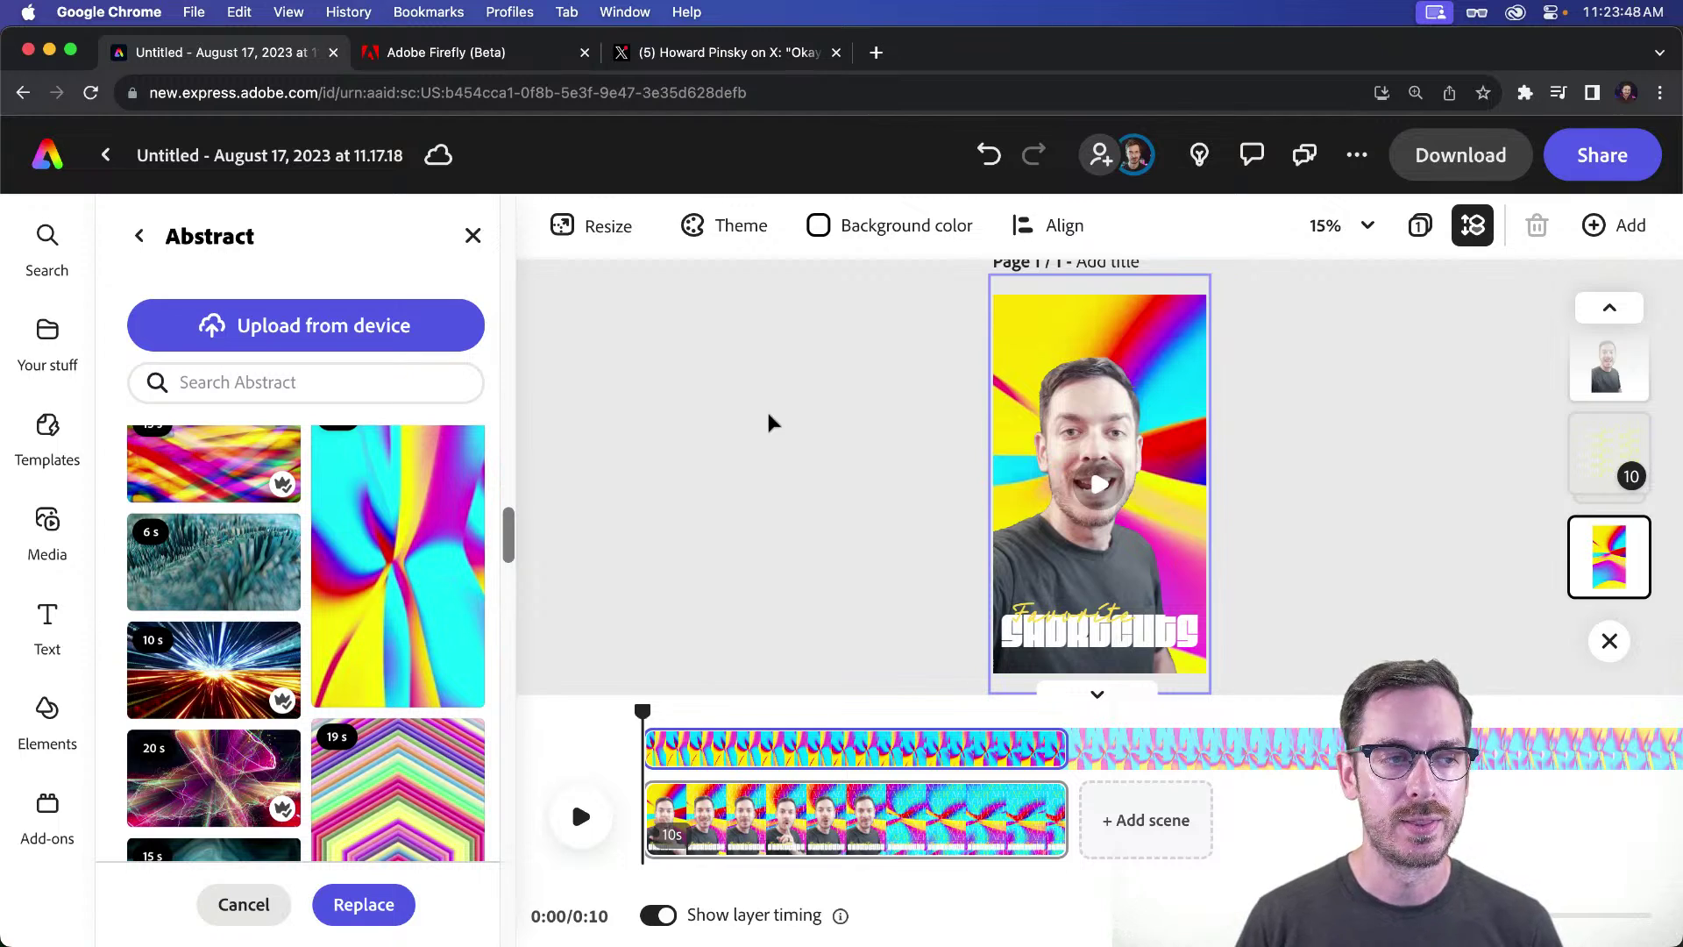
Step: Leave the story for the home page and look over the social media quick actions and featured templates
left_click(106, 159)
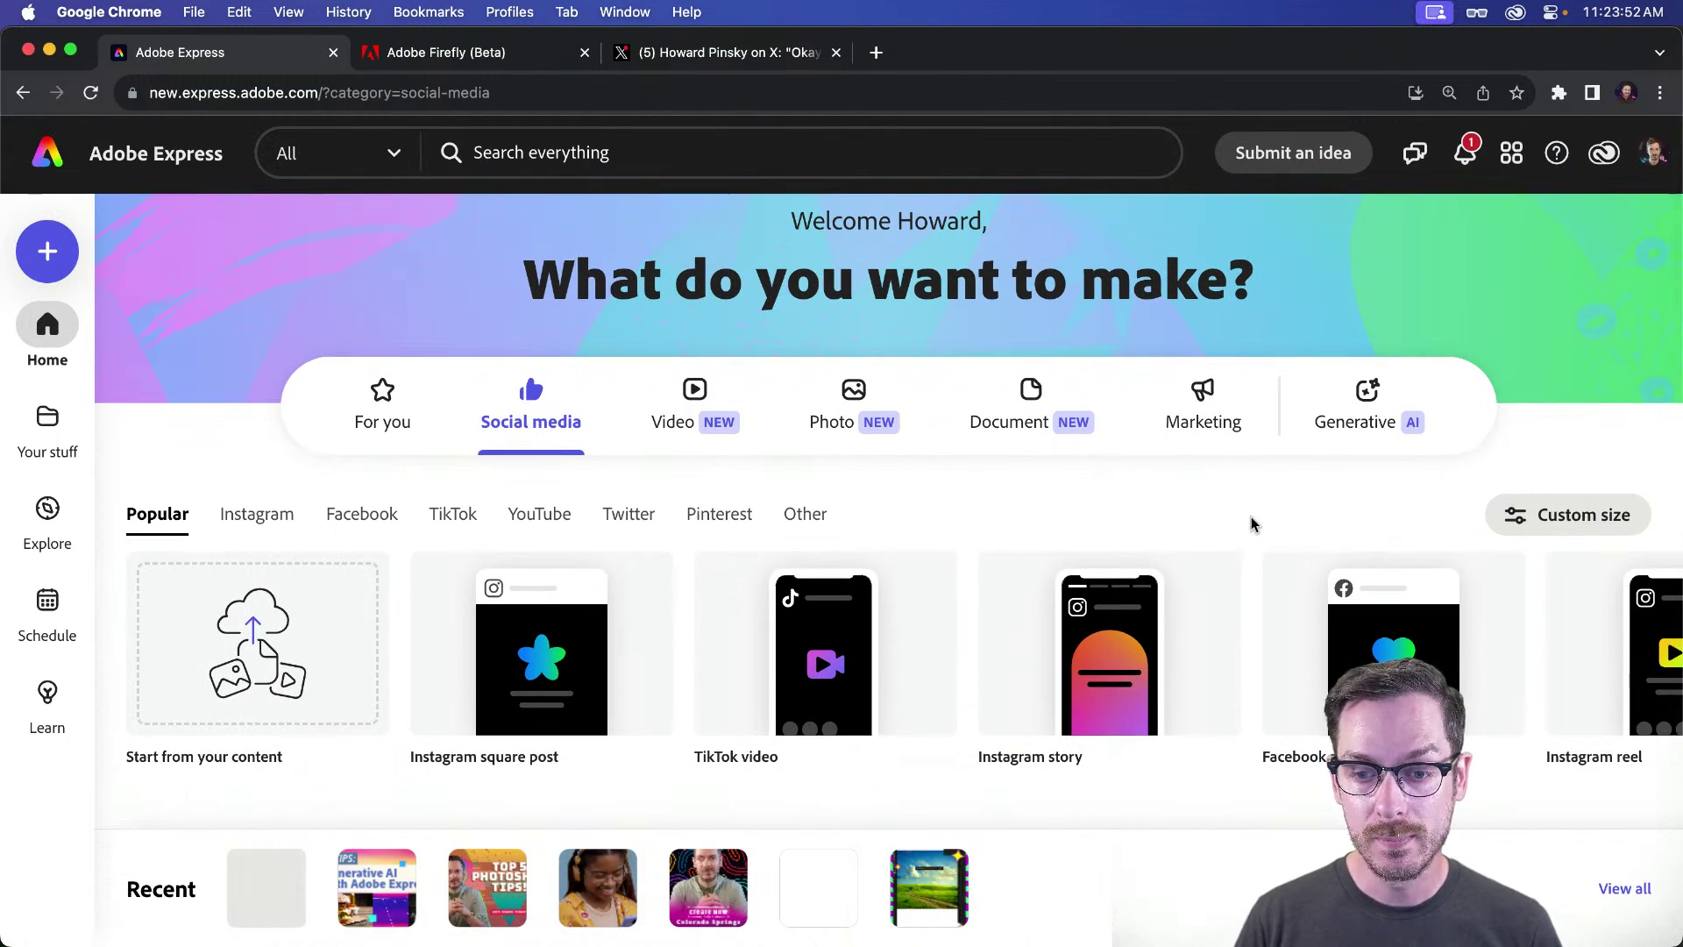
scroll(1251, 522, "down", 5)
scroll(1253, 523, "down", 5)
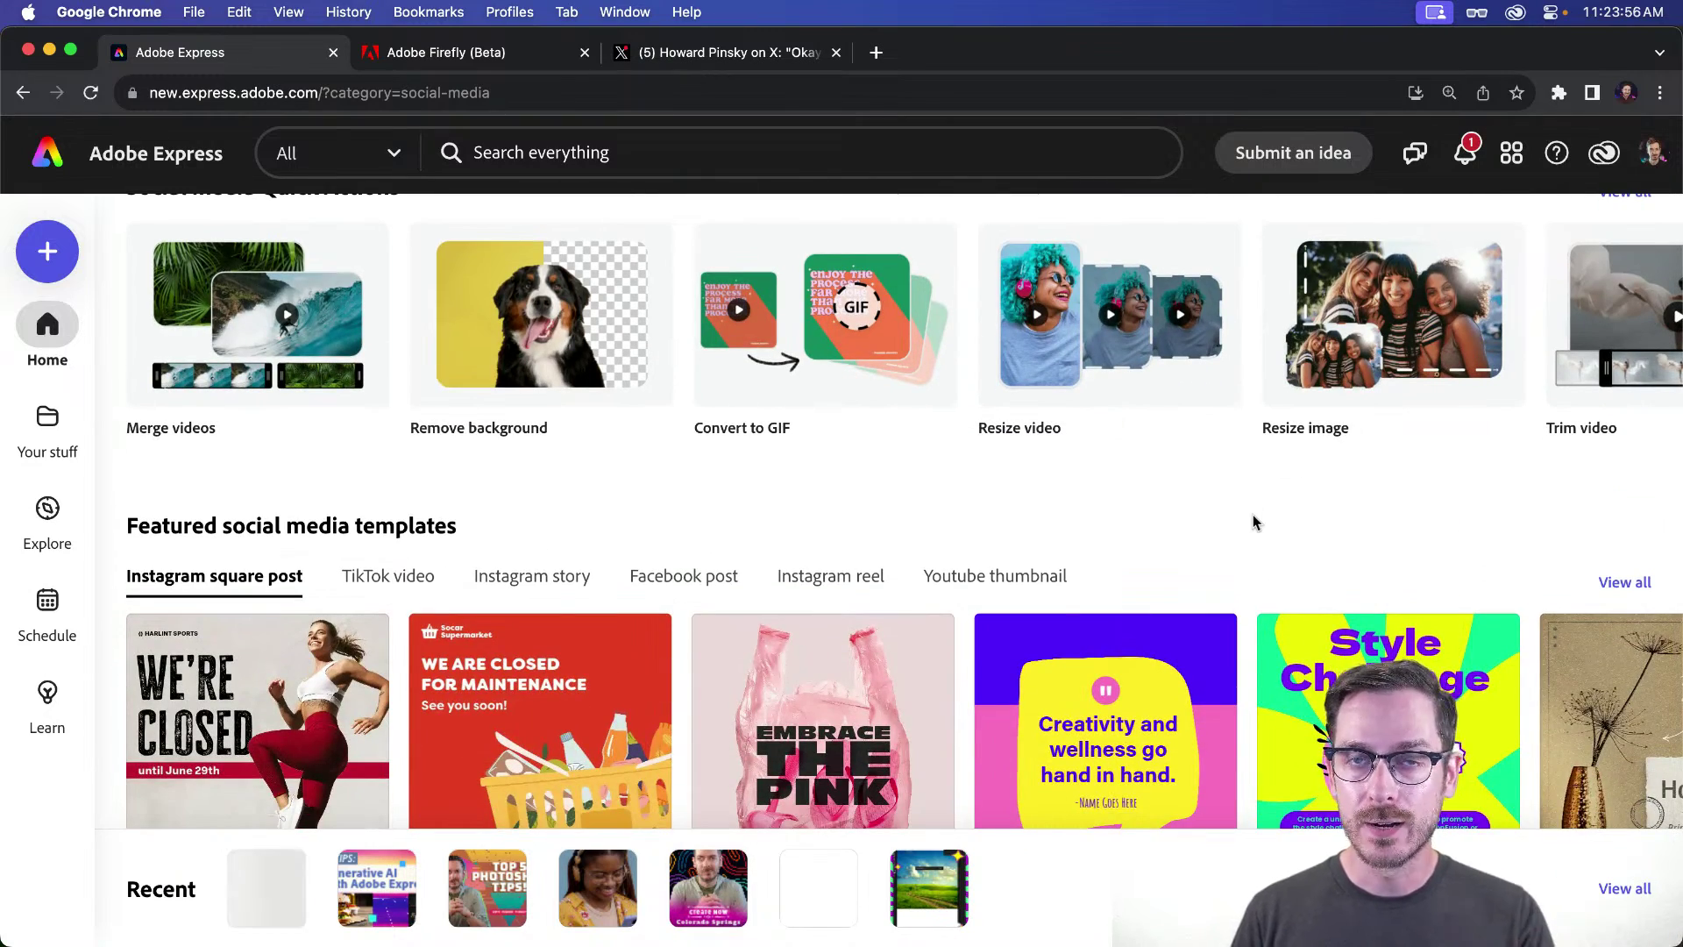
scroll(1252, 523, "up", 5)
scroll(1252, 522, "up", 3)
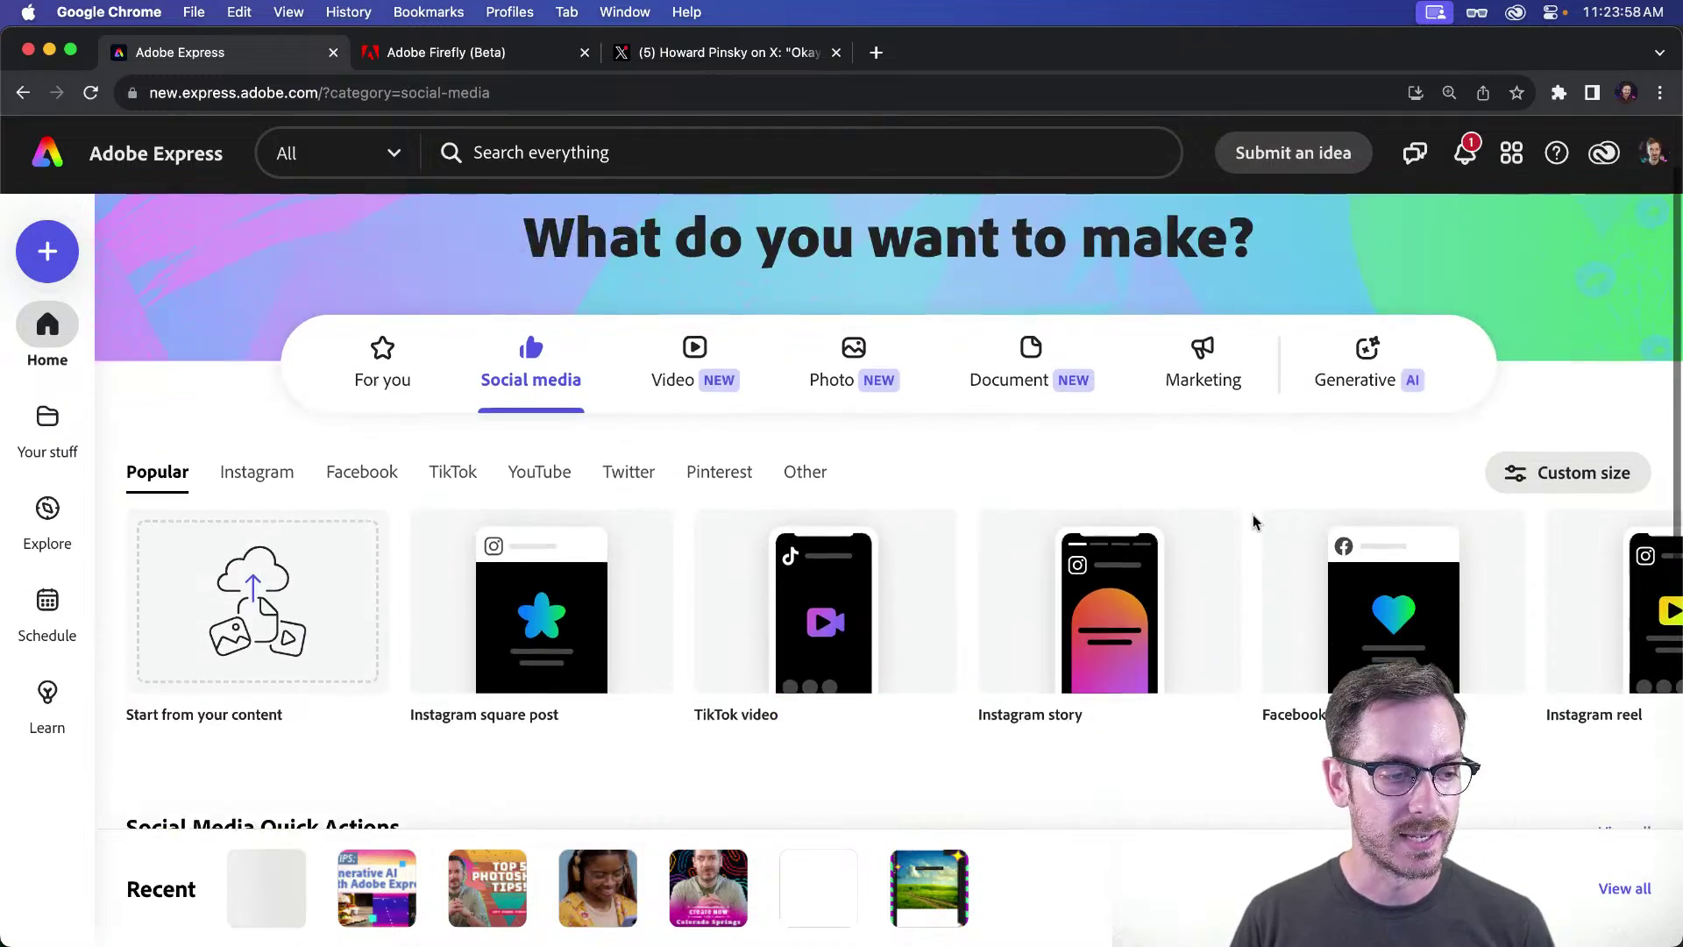
Step: Start a text effects project from the home page's "Green cactus with pink flowers" sample and dismiss the feedback tip
left_click(377, 272)
scroll(888, 450, "down", 8)
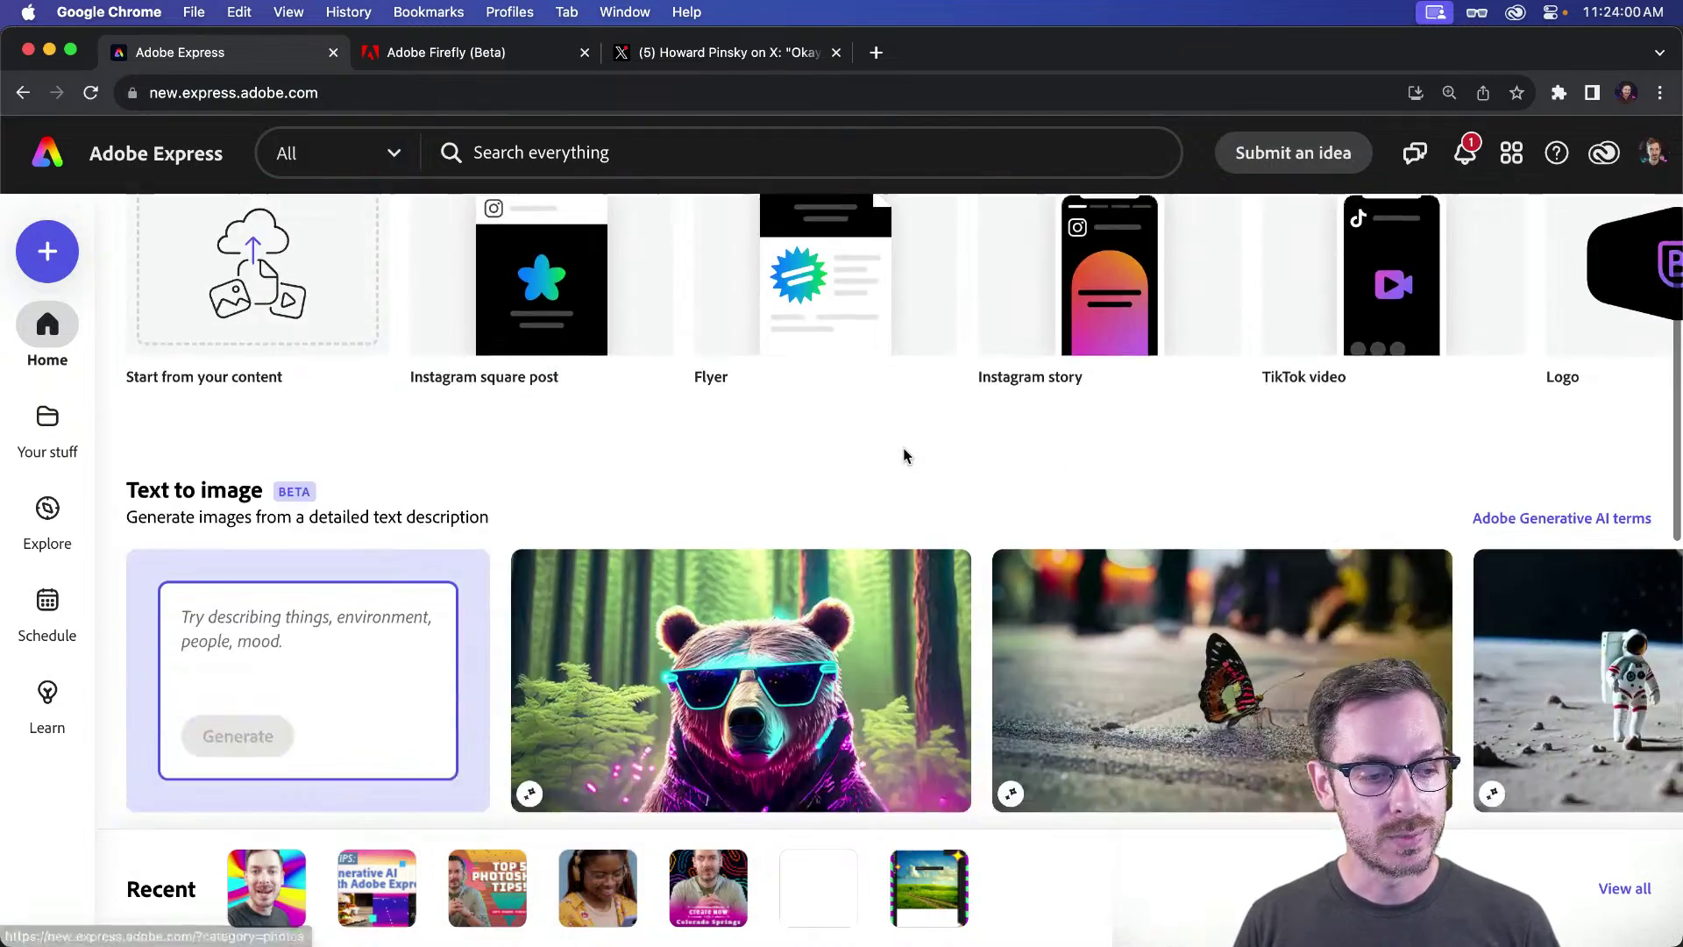
scroll(316, 448, "down", 3)
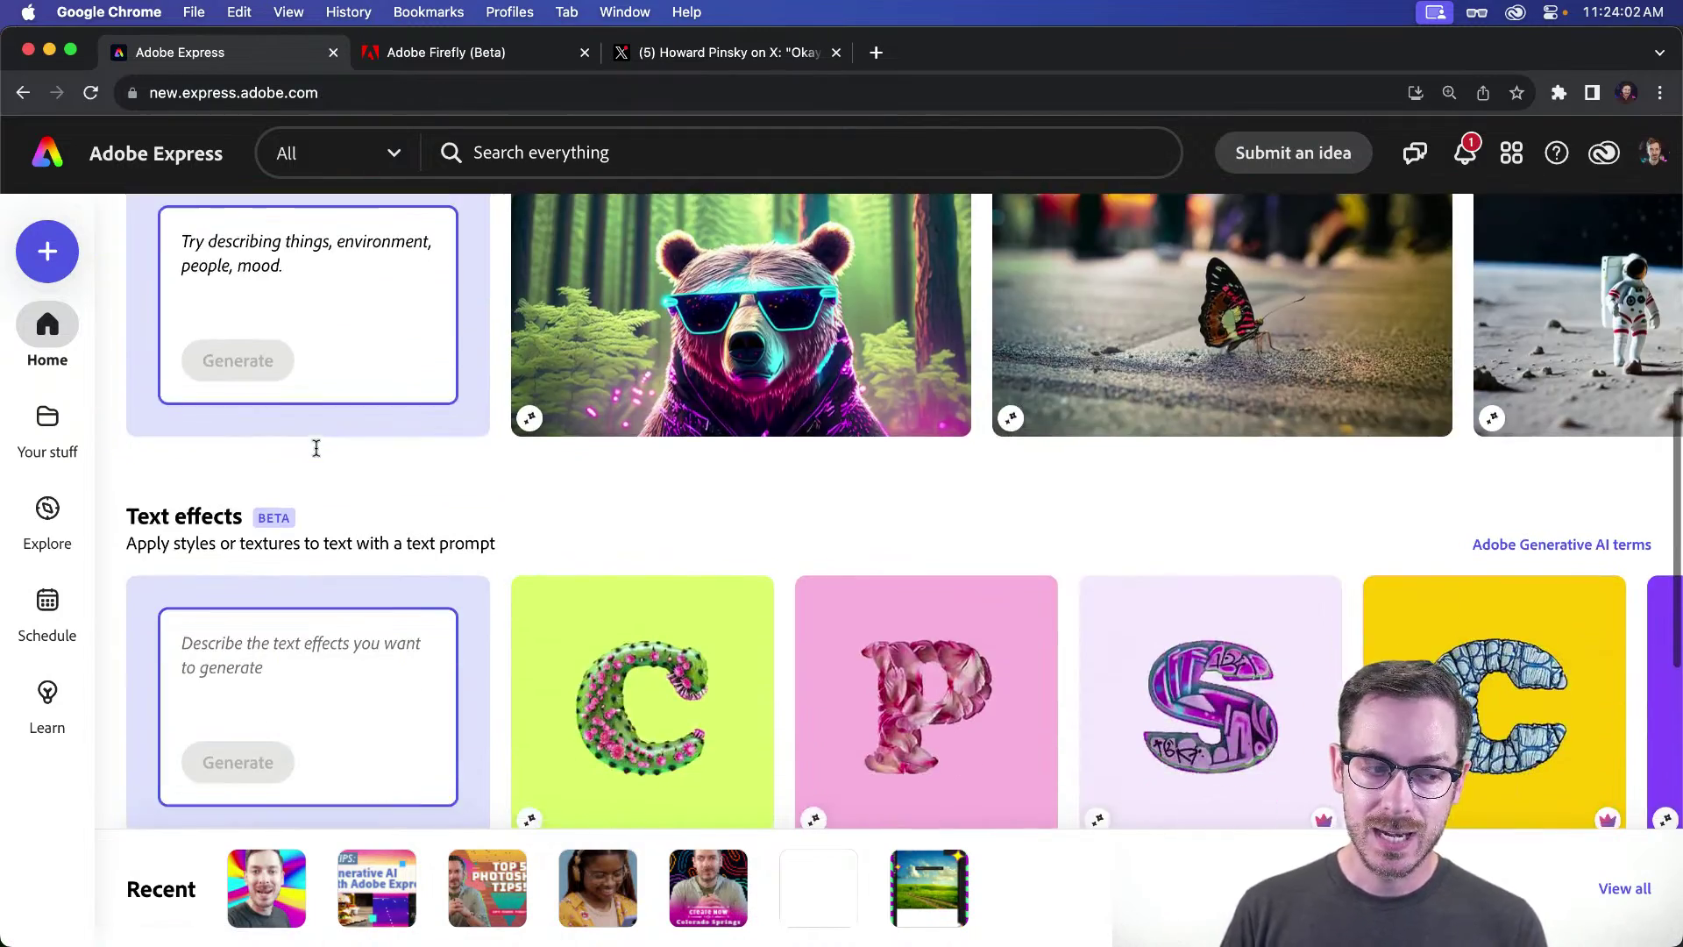
scroll(421, 676, "down", 1)
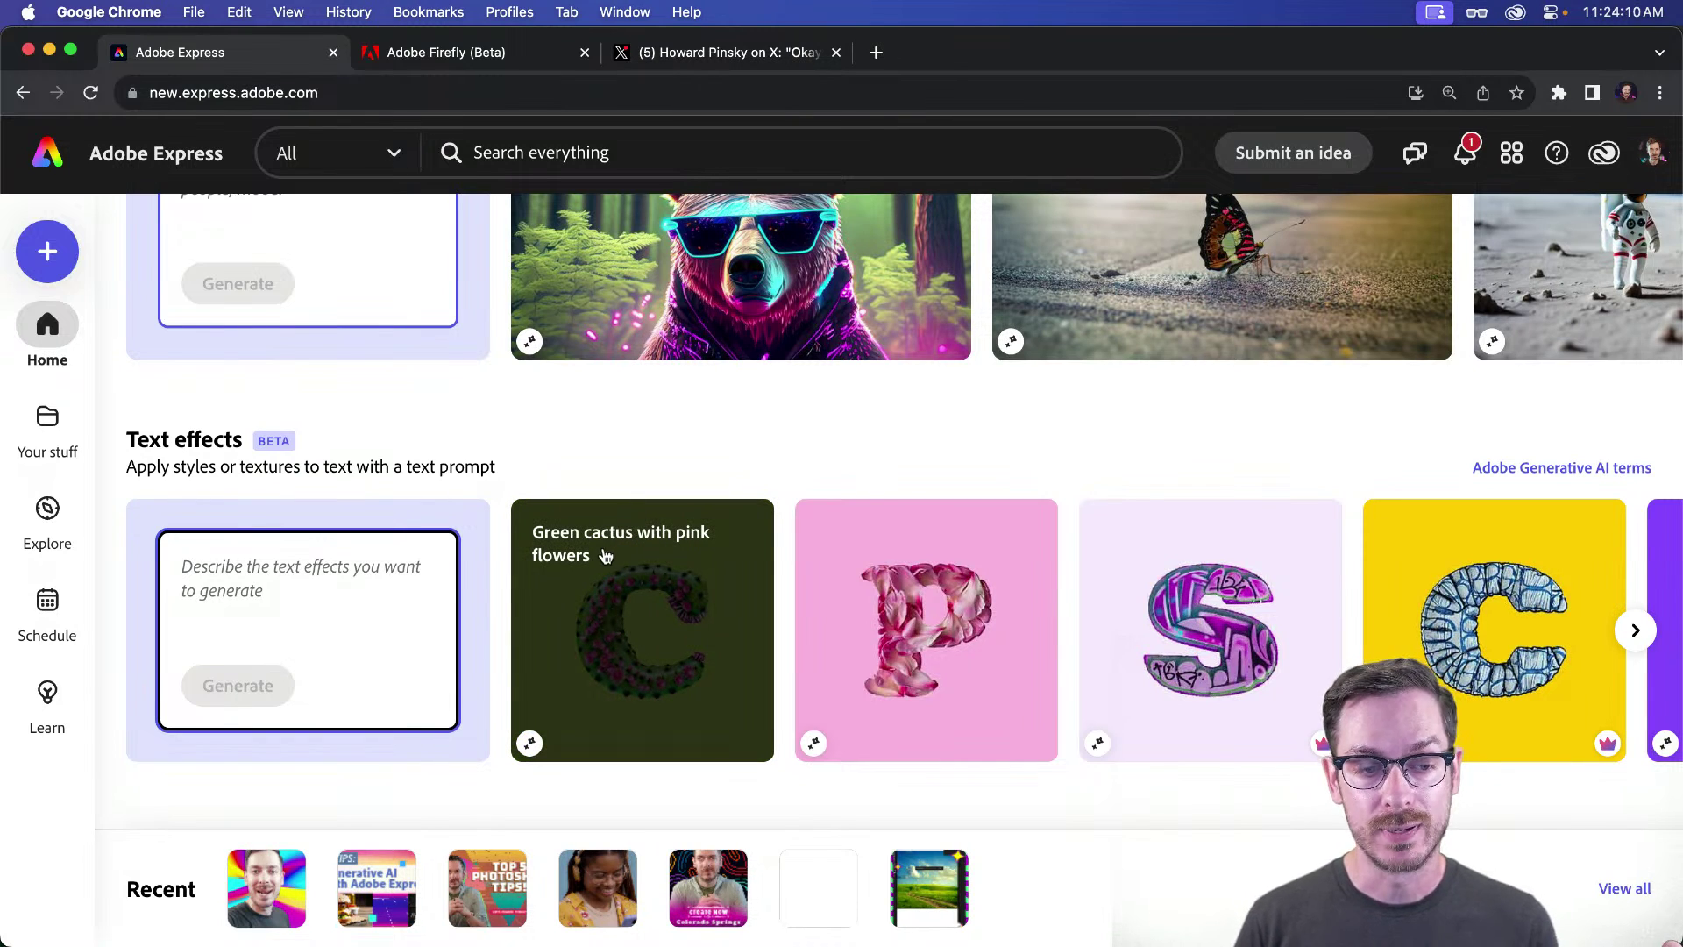
left_click(671, 639)
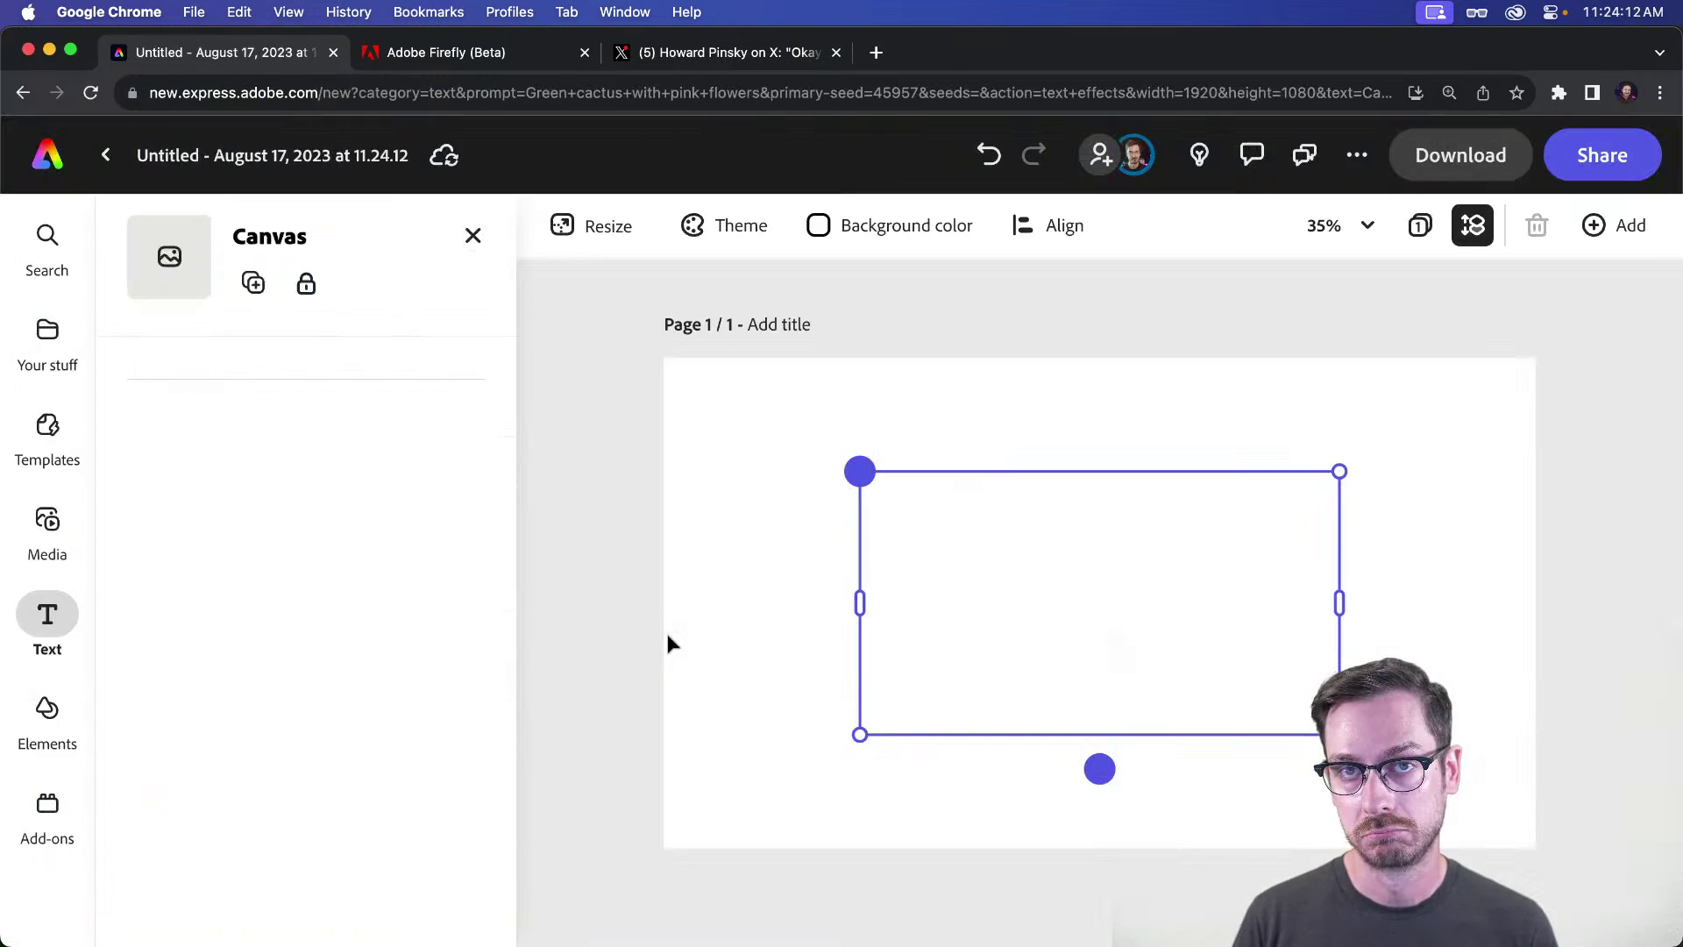
left_click_drag(424, 408, 185, 369)
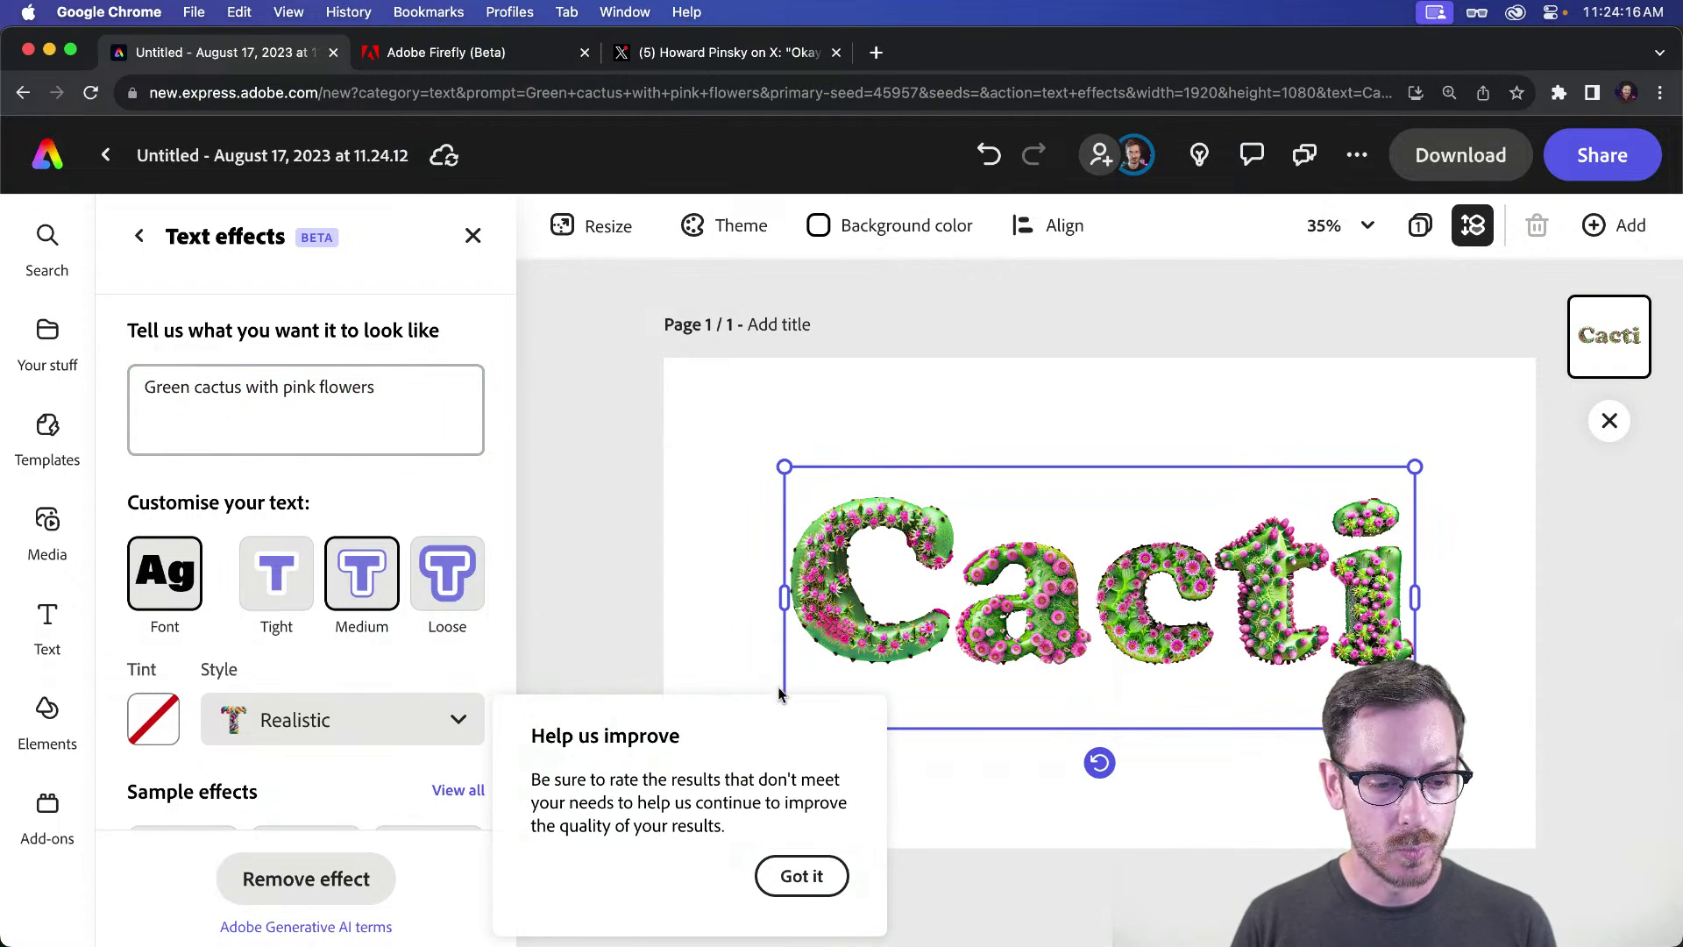
left_click(801, 875)
Step: Look over the generated cactus variations and effect settings, and replace the word on the canvas with "Boop"
scroll(320, 605, "down", 10)
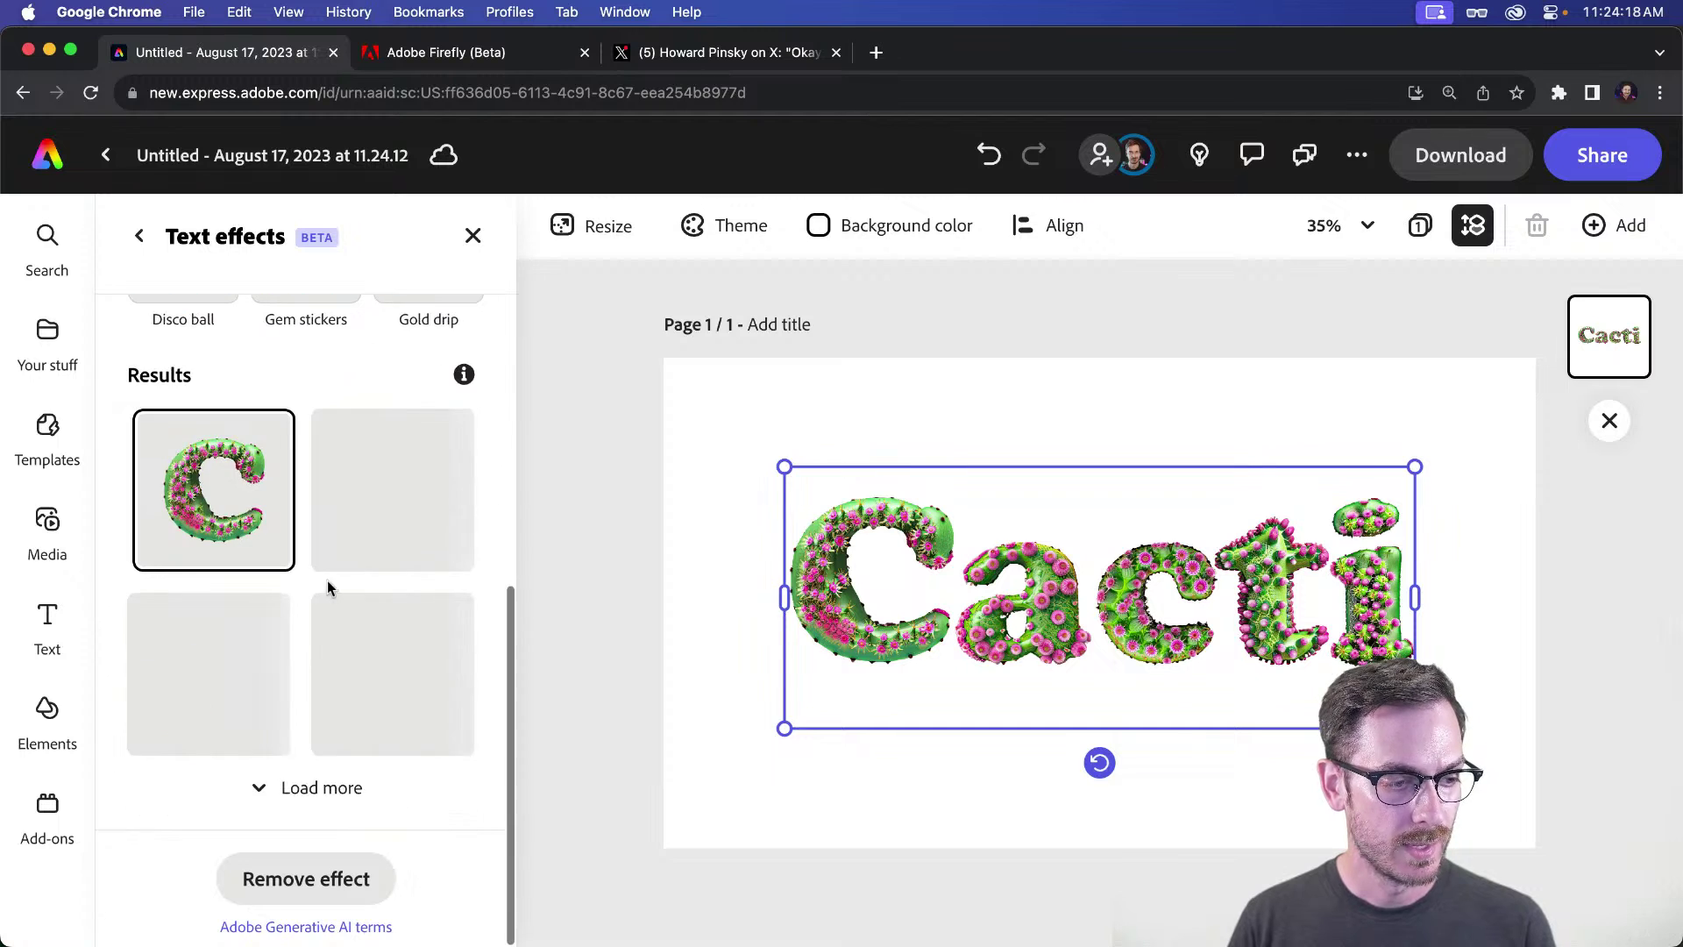
scroll(305, 561, "up", 2)
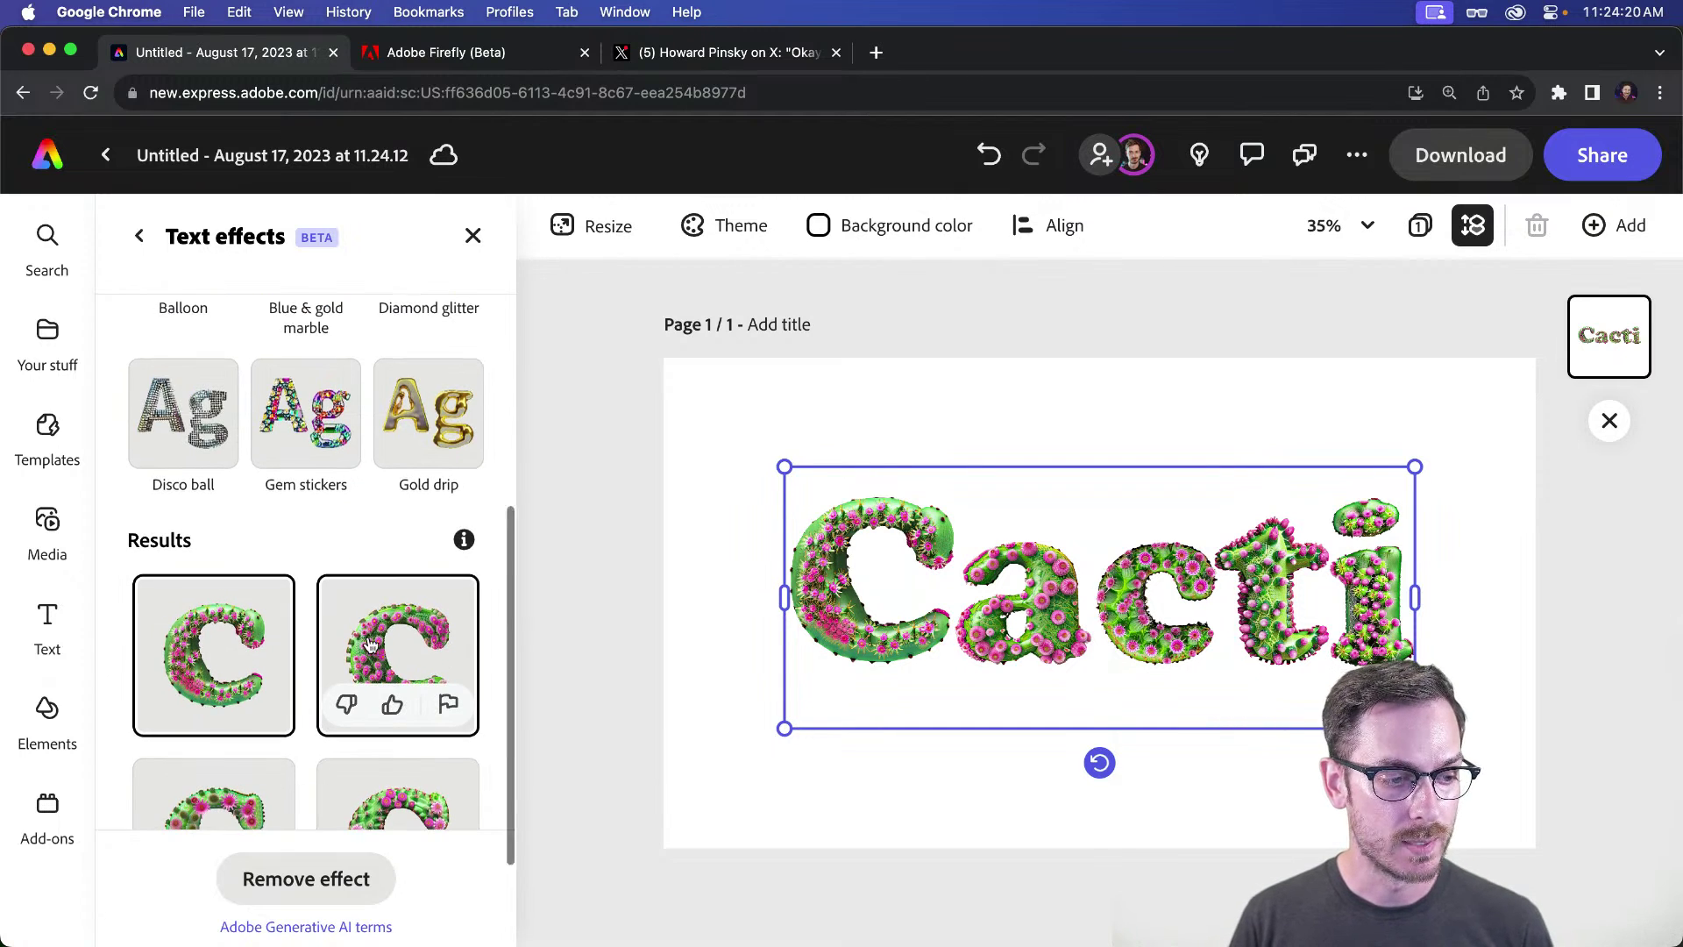
scroll(298, 649, "down", 2)
scroll(289, 640, "up", 10)
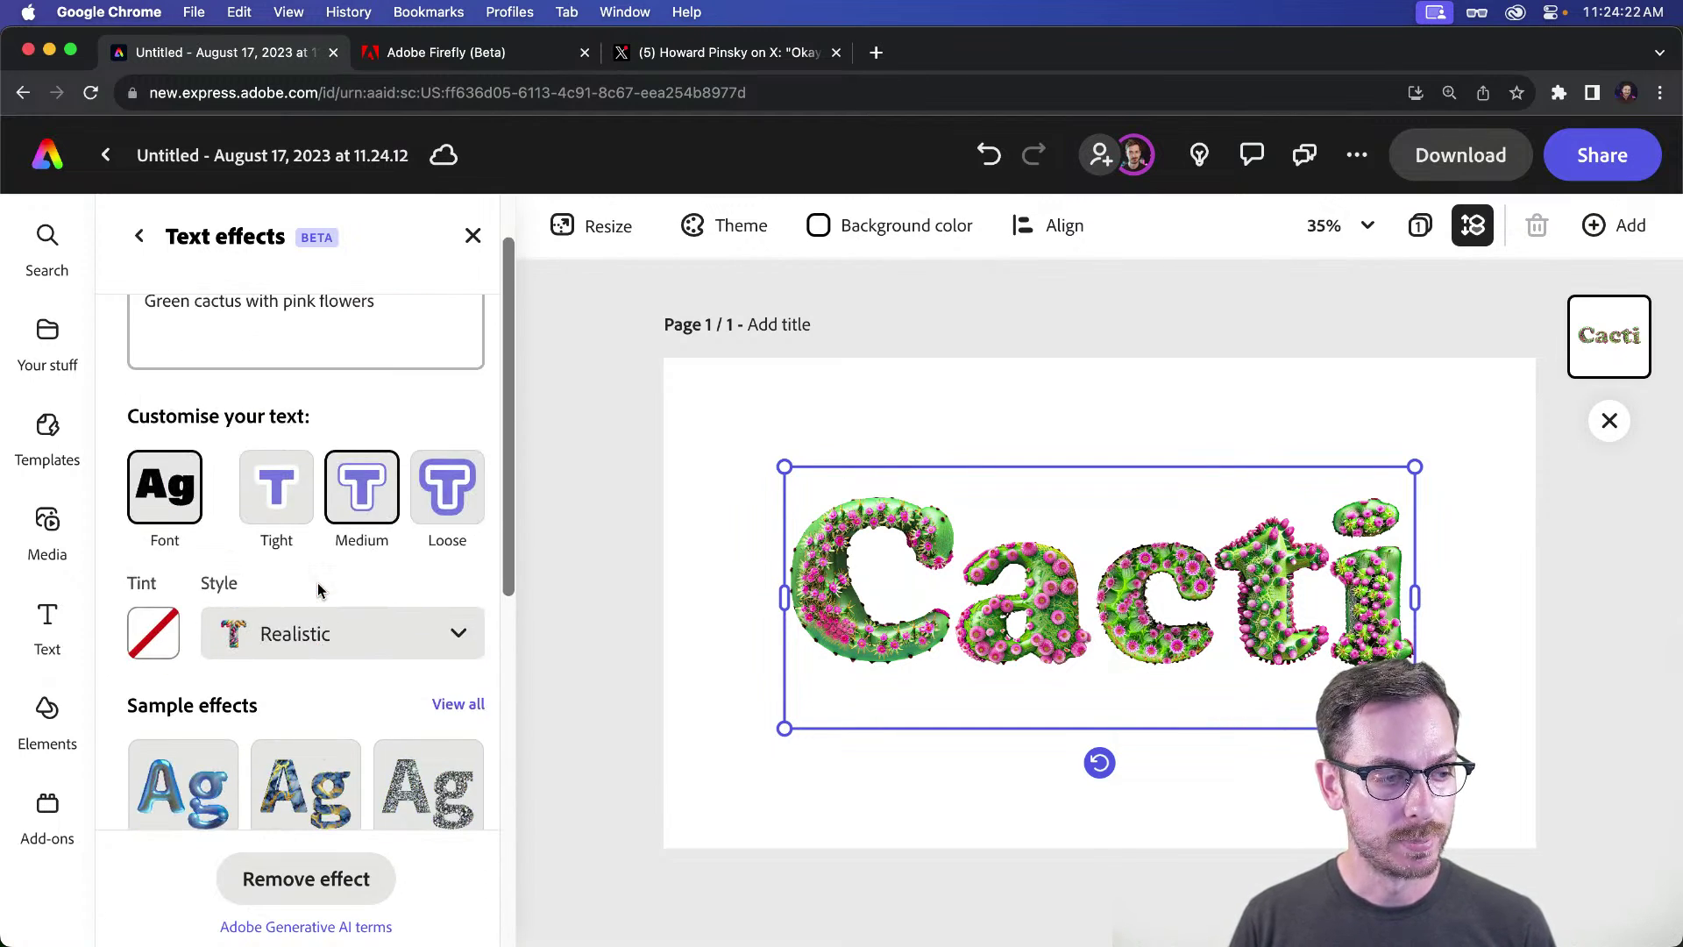
scroll(245, 693, "up", 2)
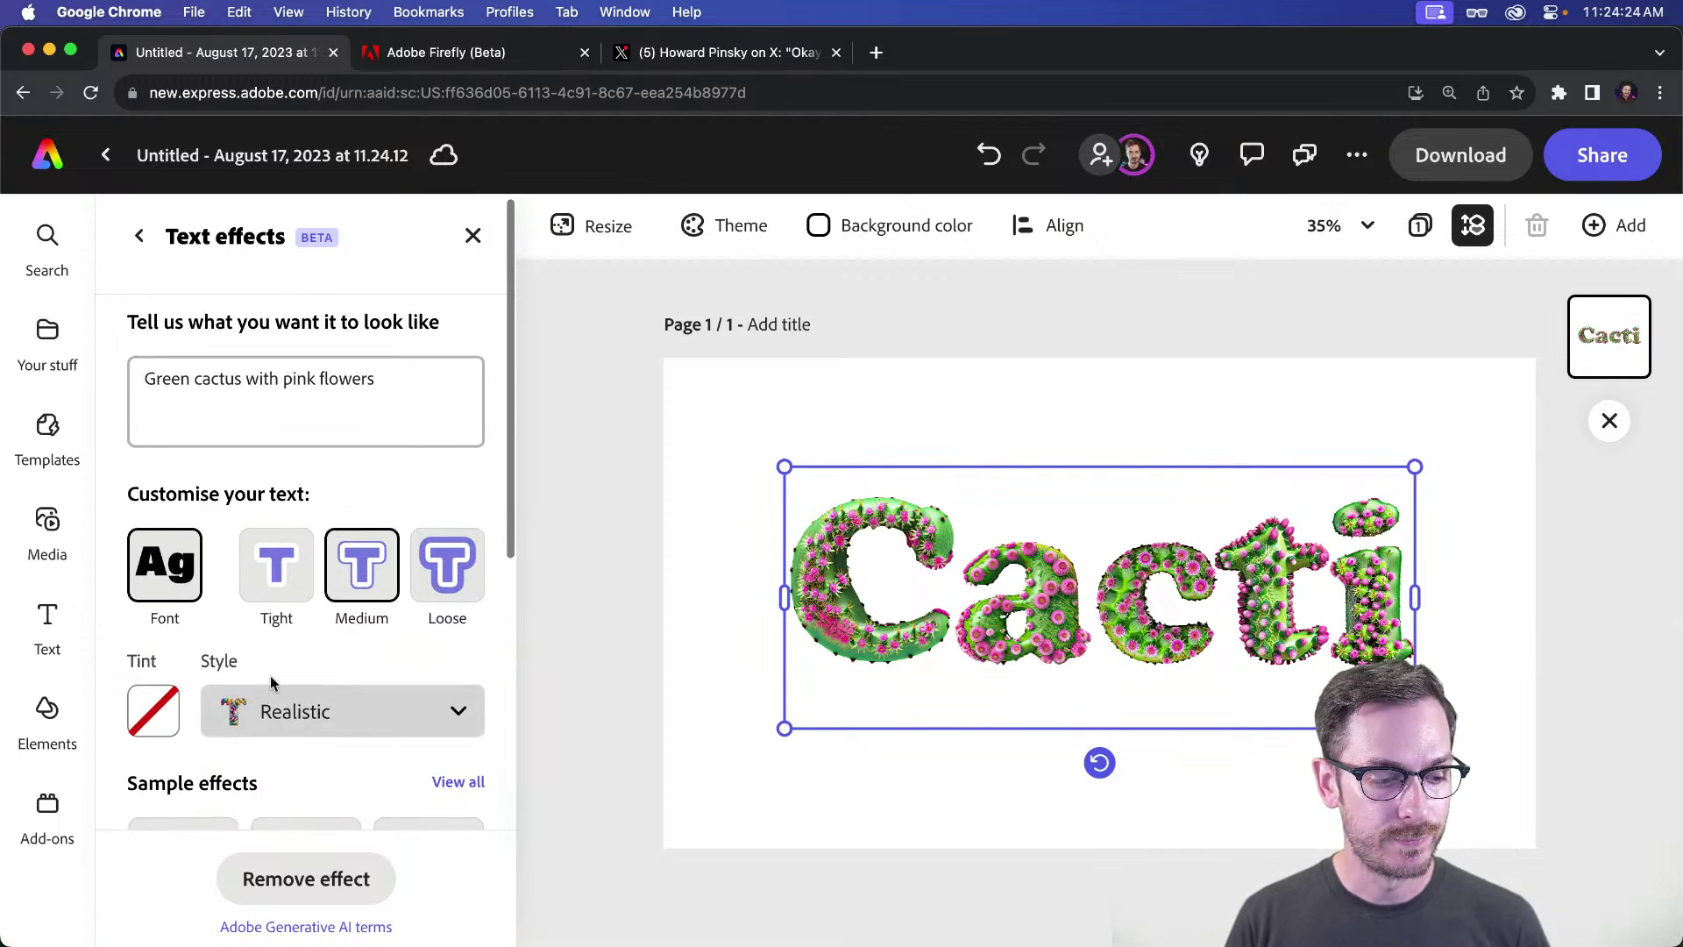
left_click(1080, 634)
double_click(1079, 635)
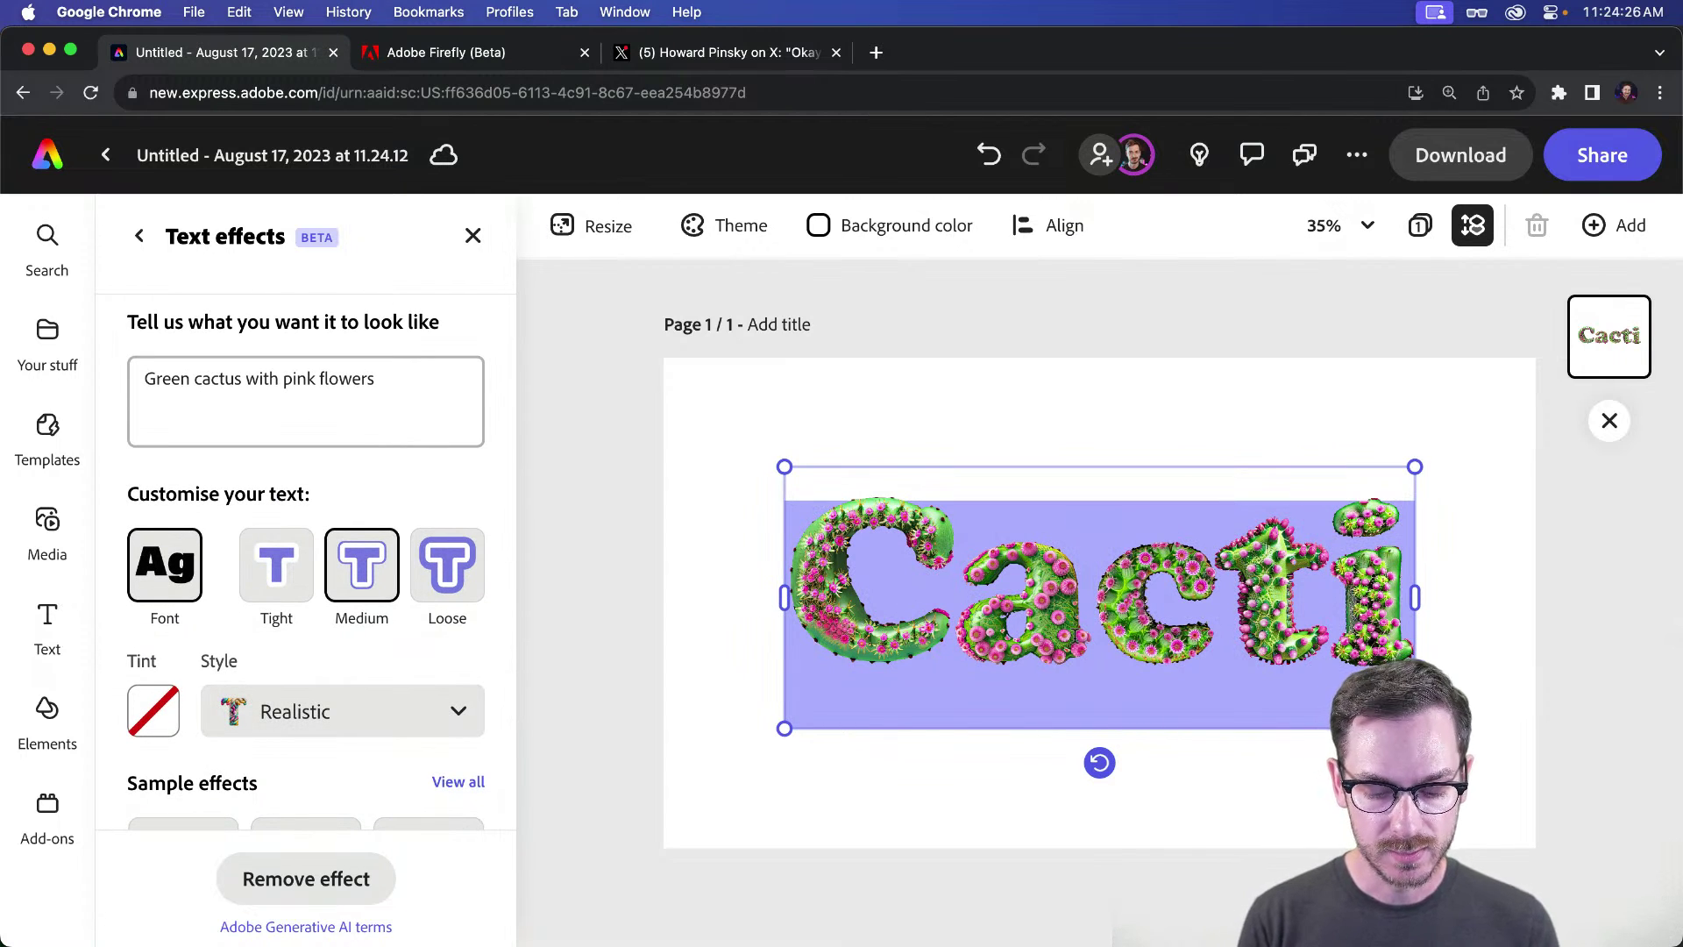
type("Boop")
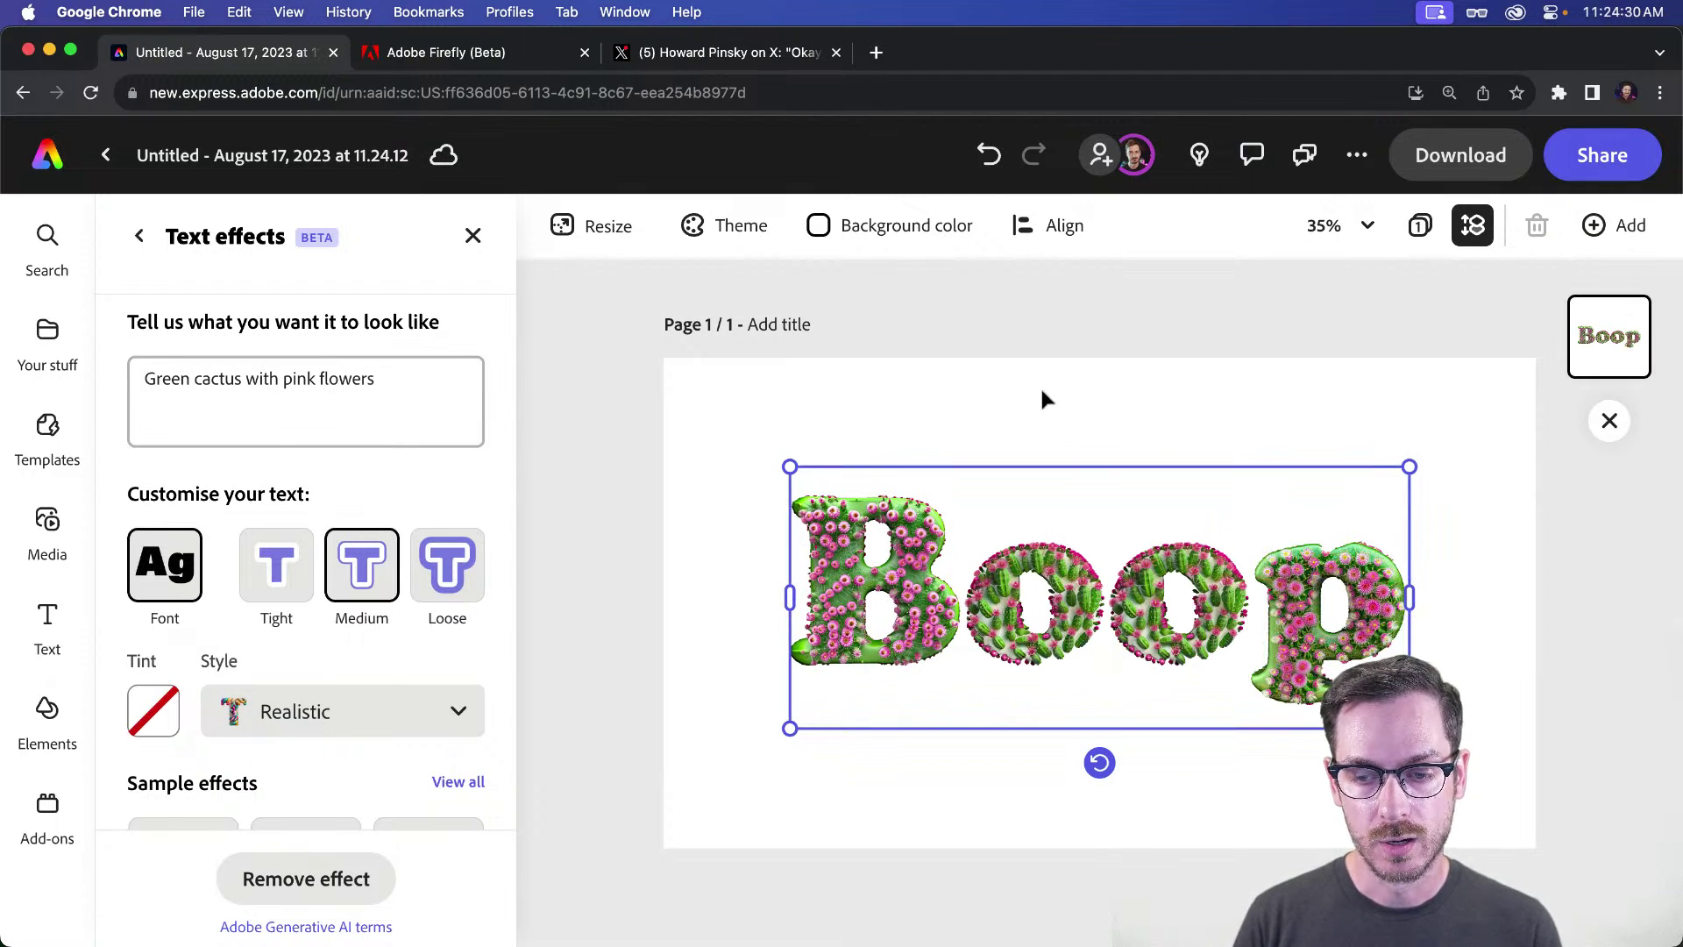
Step: Apply the Balloon sample effect to the "Boop" text and check its results and prompt
scroll(383, 565, "down", 5)
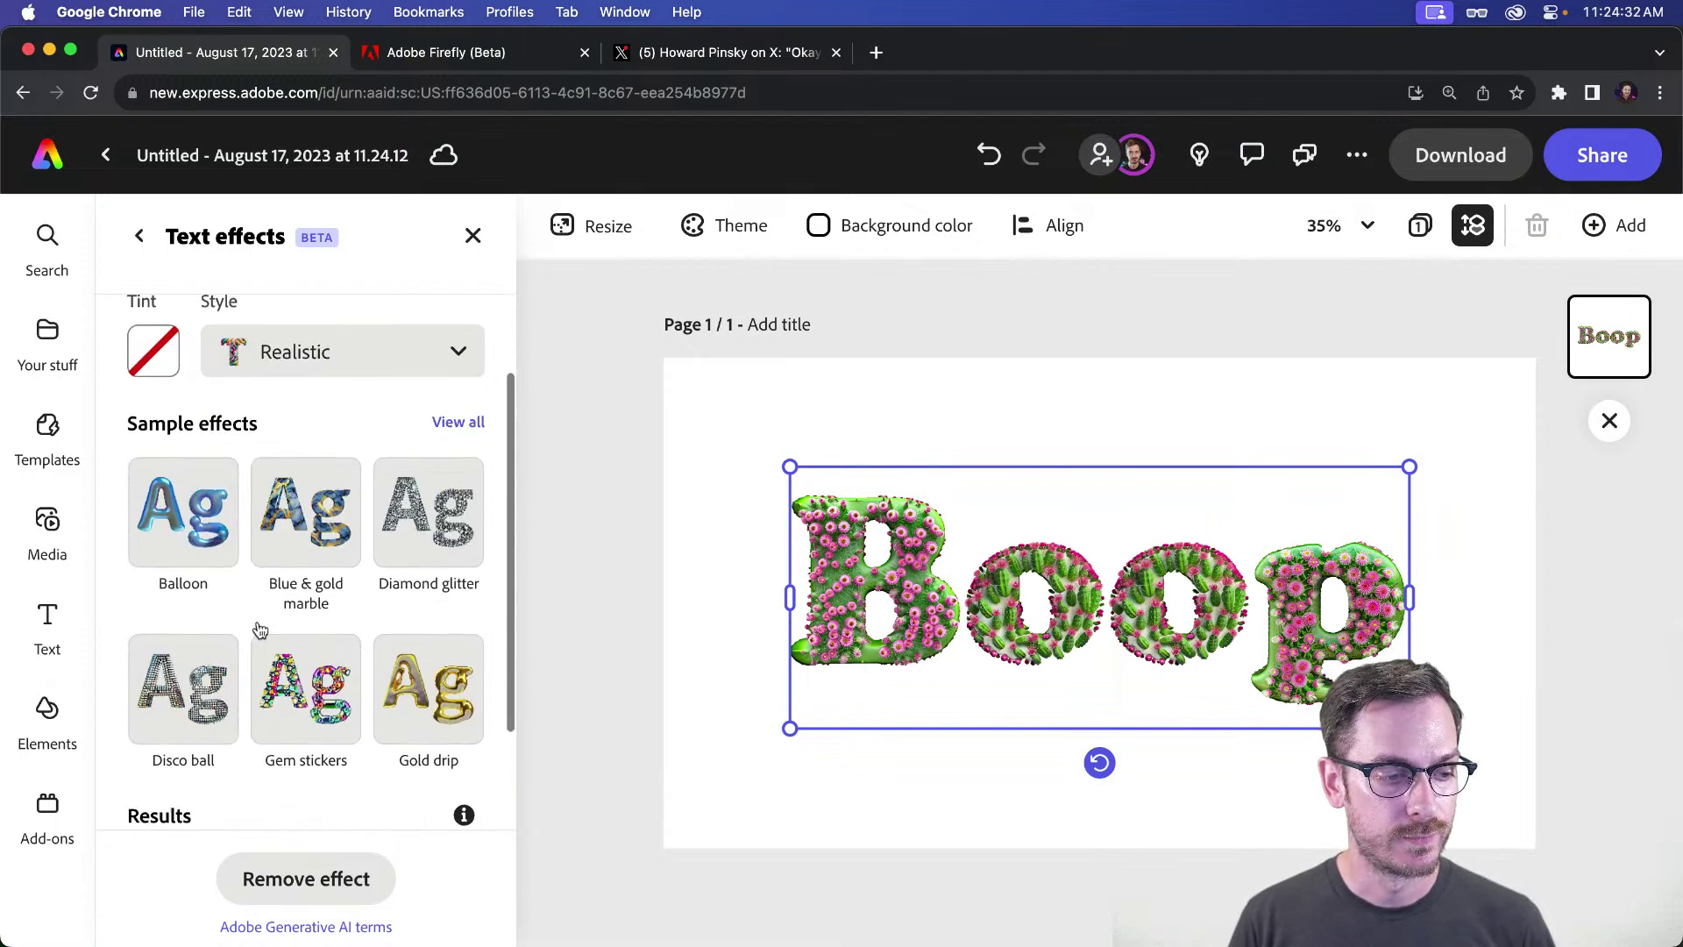
left_click(201, 535)
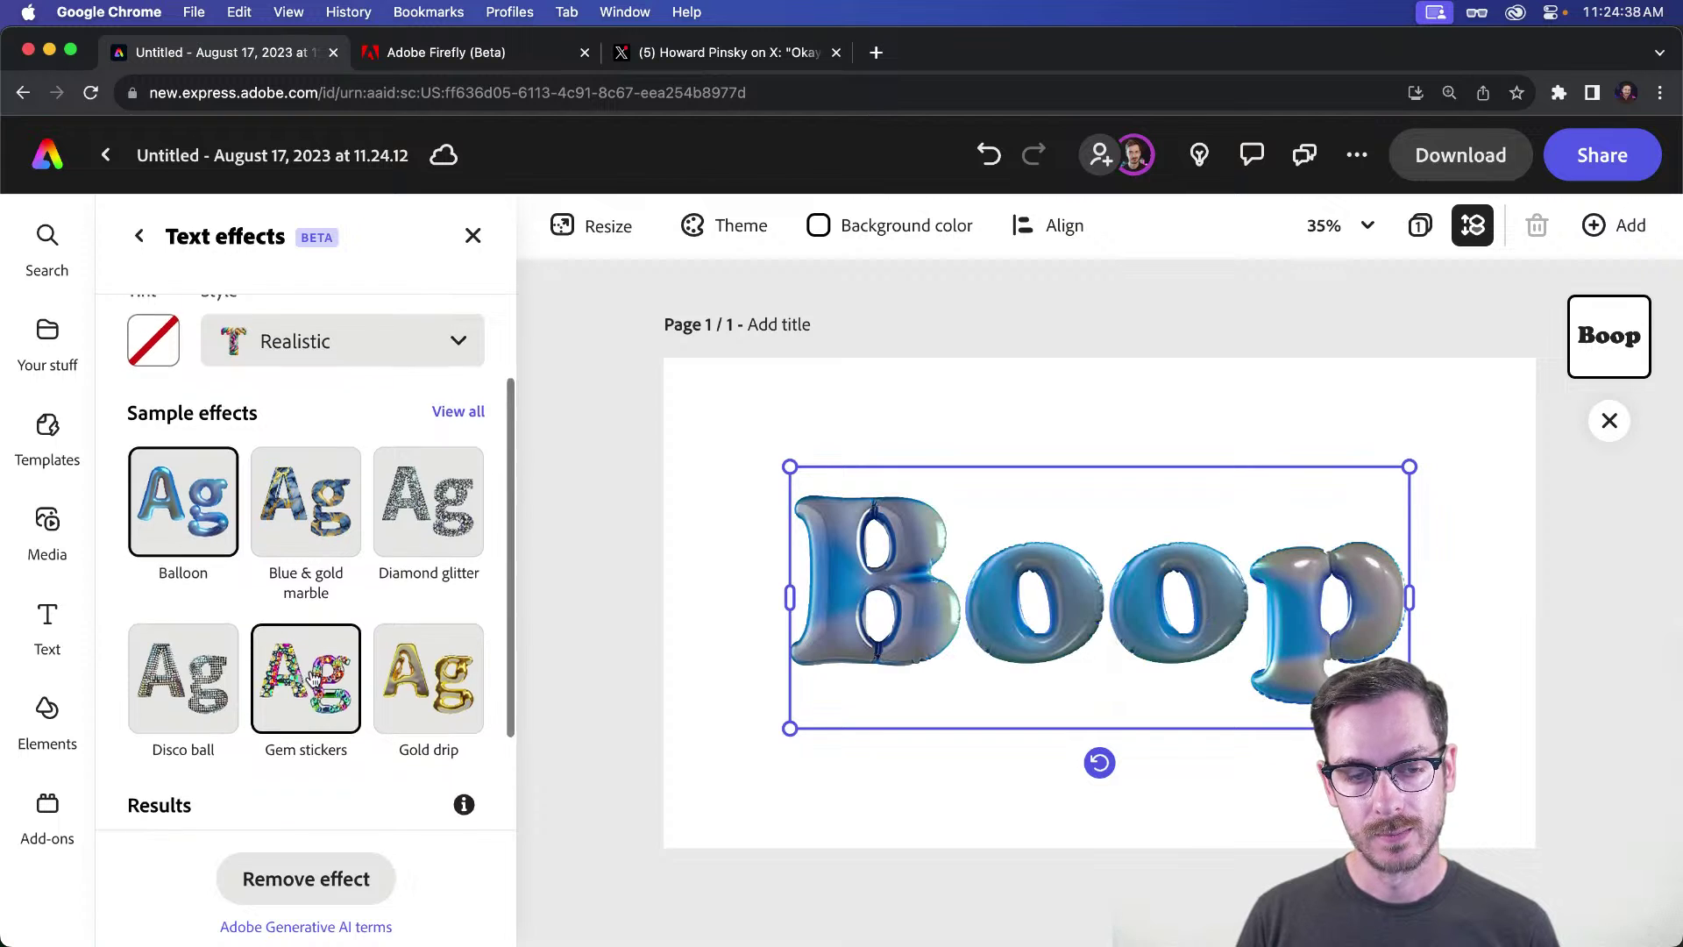
scroll(313, 679, "down", 5)
scroll(344, 568, "up", 4)
scroll(344, 568, "up", 5)
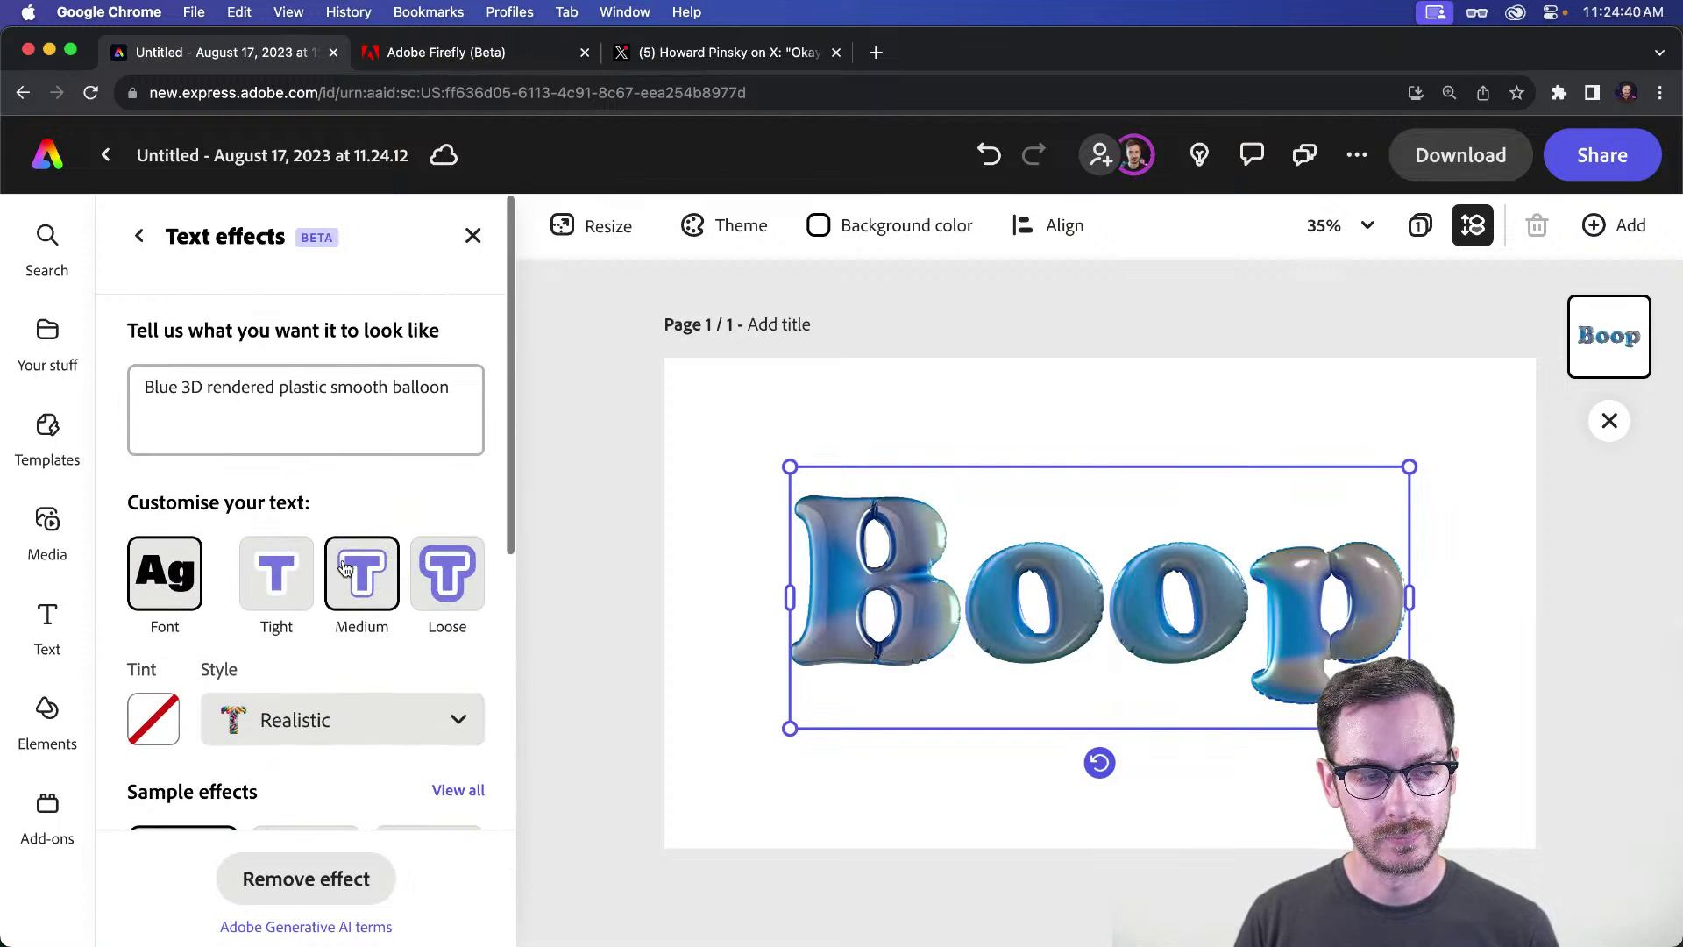
Step: Leave the text effects project despite the unfinished autosave, and find the Text to image section on the home page
left_click(106, 155)
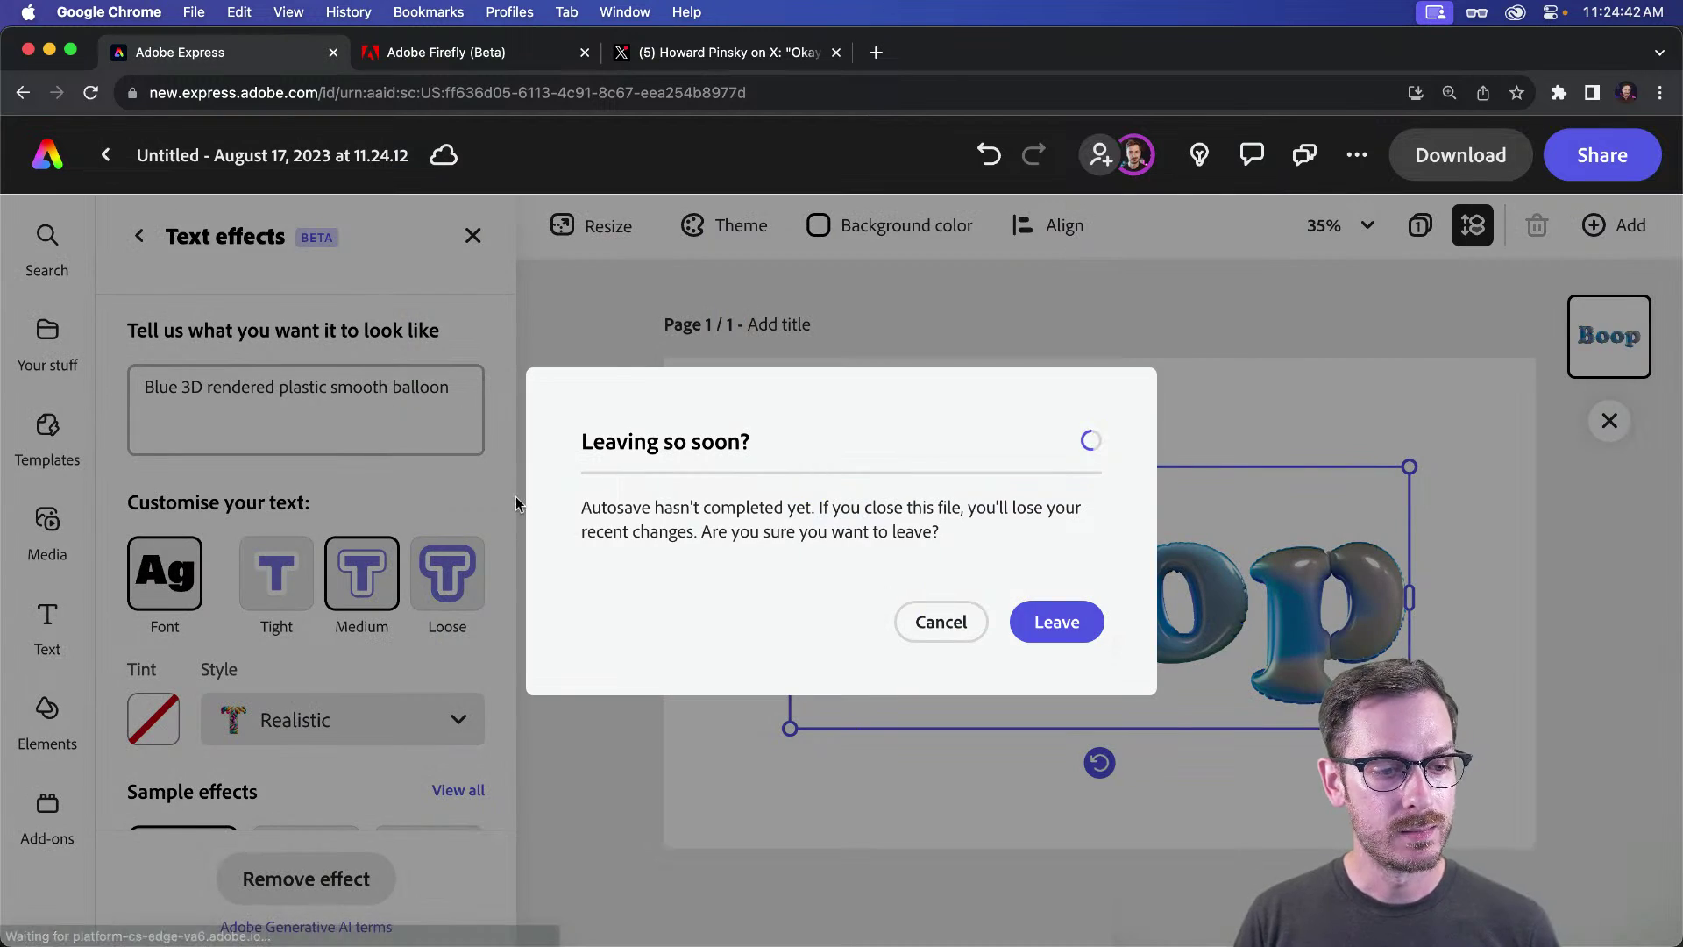
left_click(1057, 618)
scroll(526, 526, "down", 10)
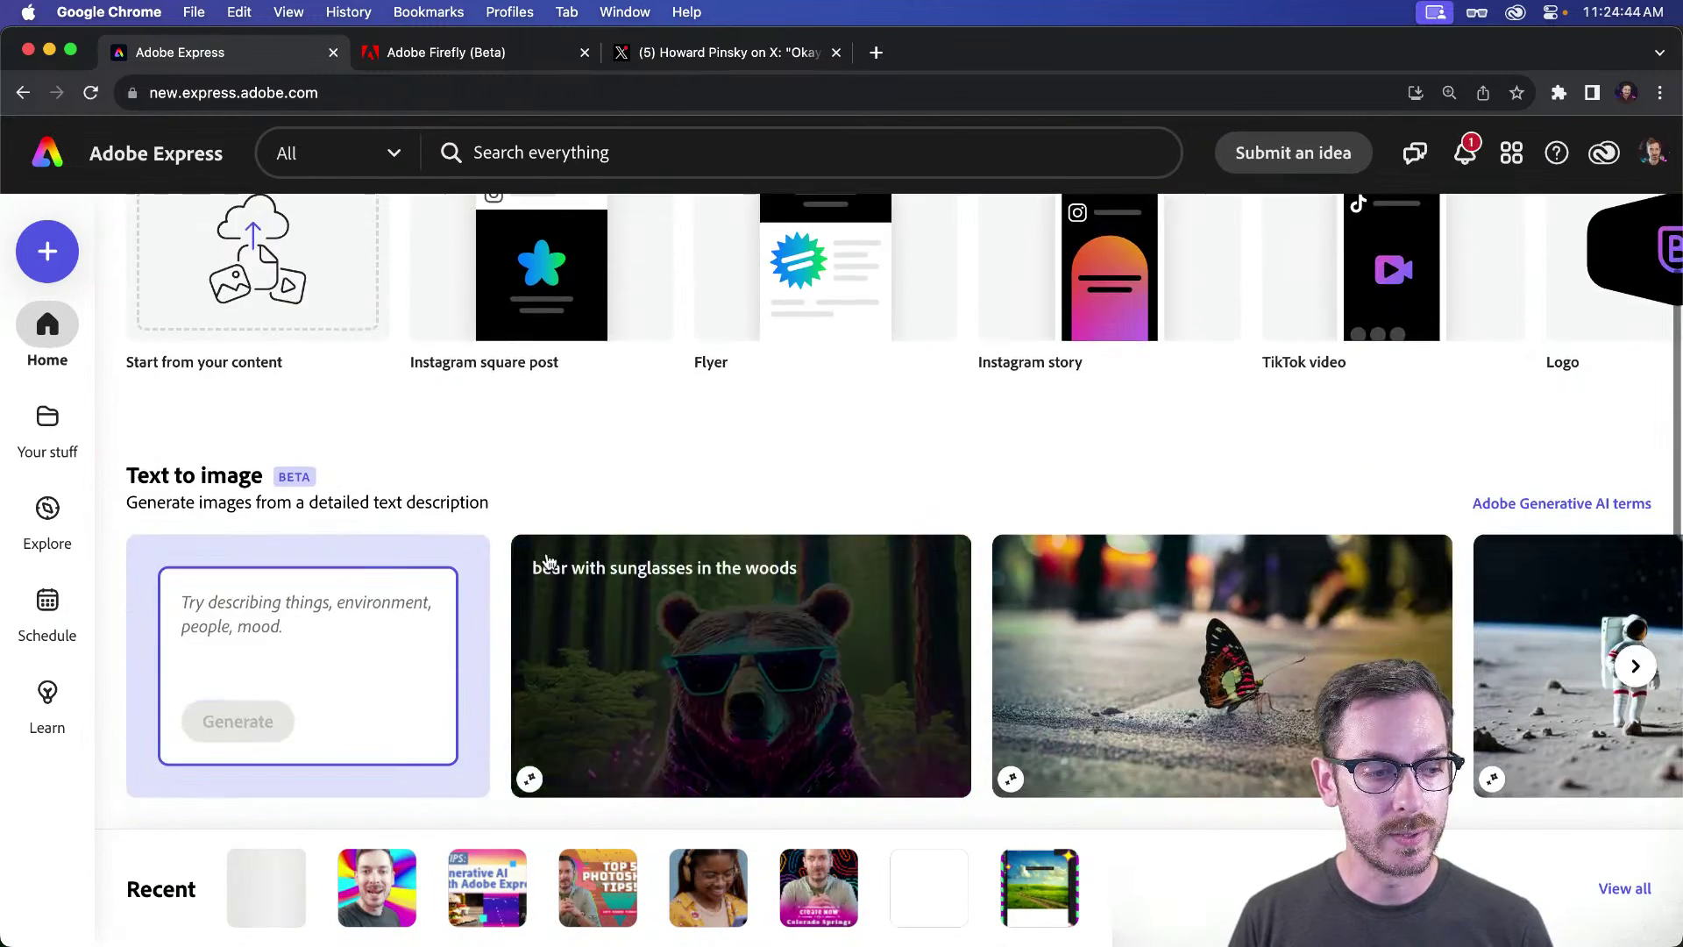
scroll(386, 513, "up", 1)
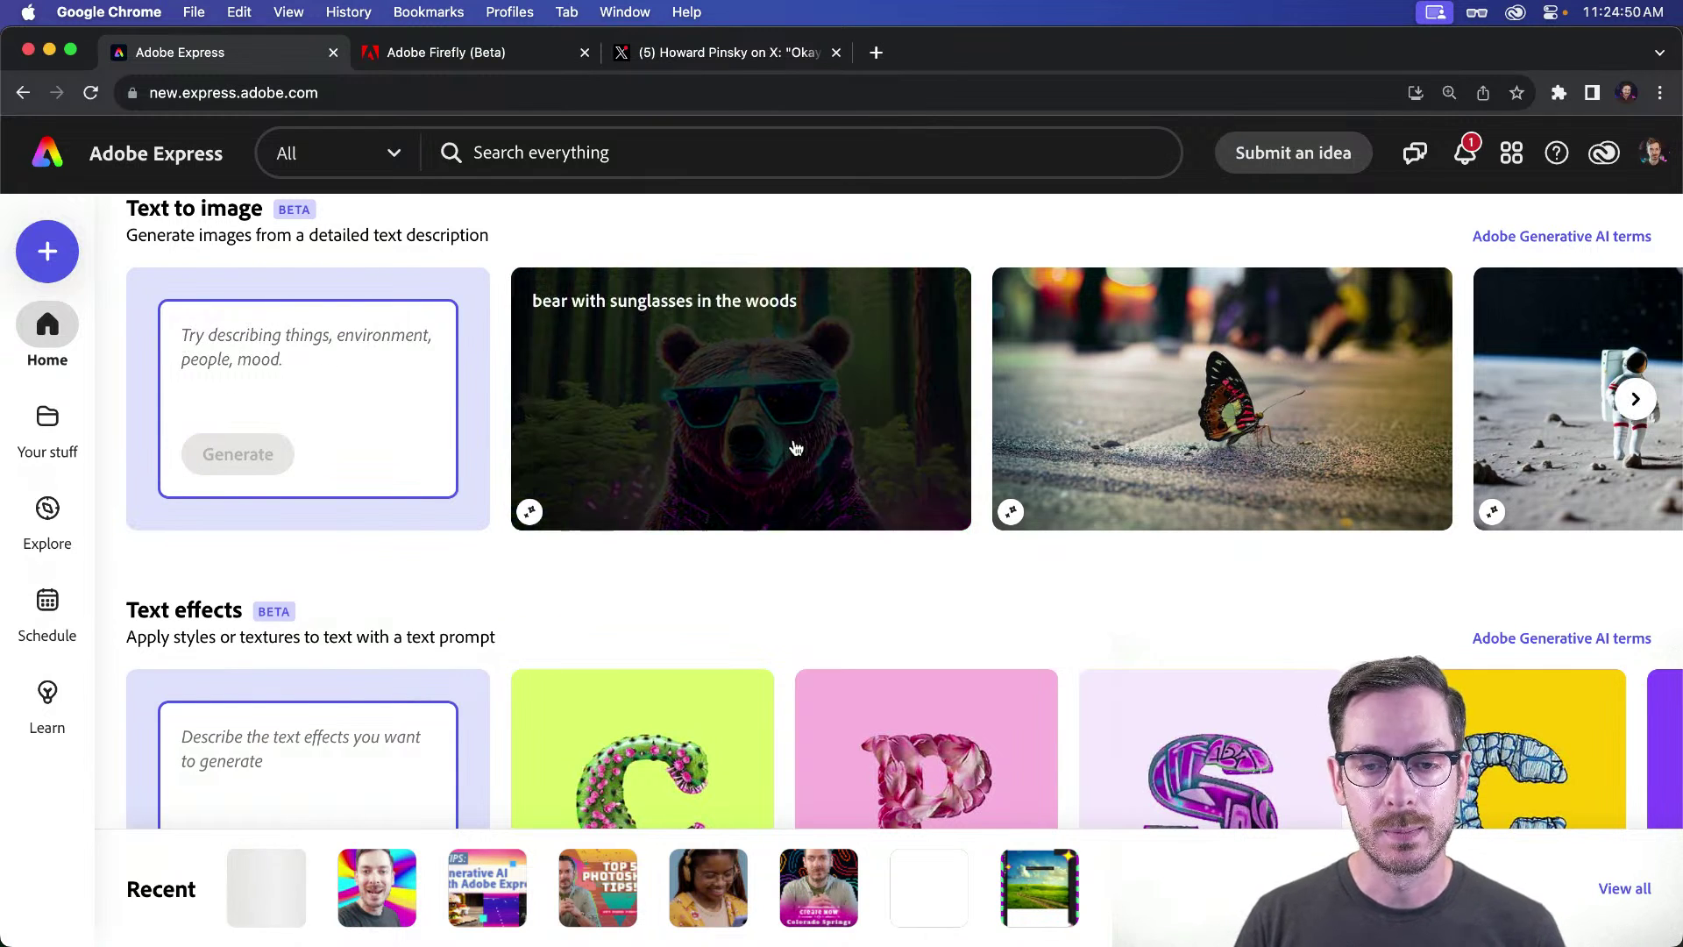
Step: Generate an image from the text prompt "Blue marble texture background"
left_click(343, 354)
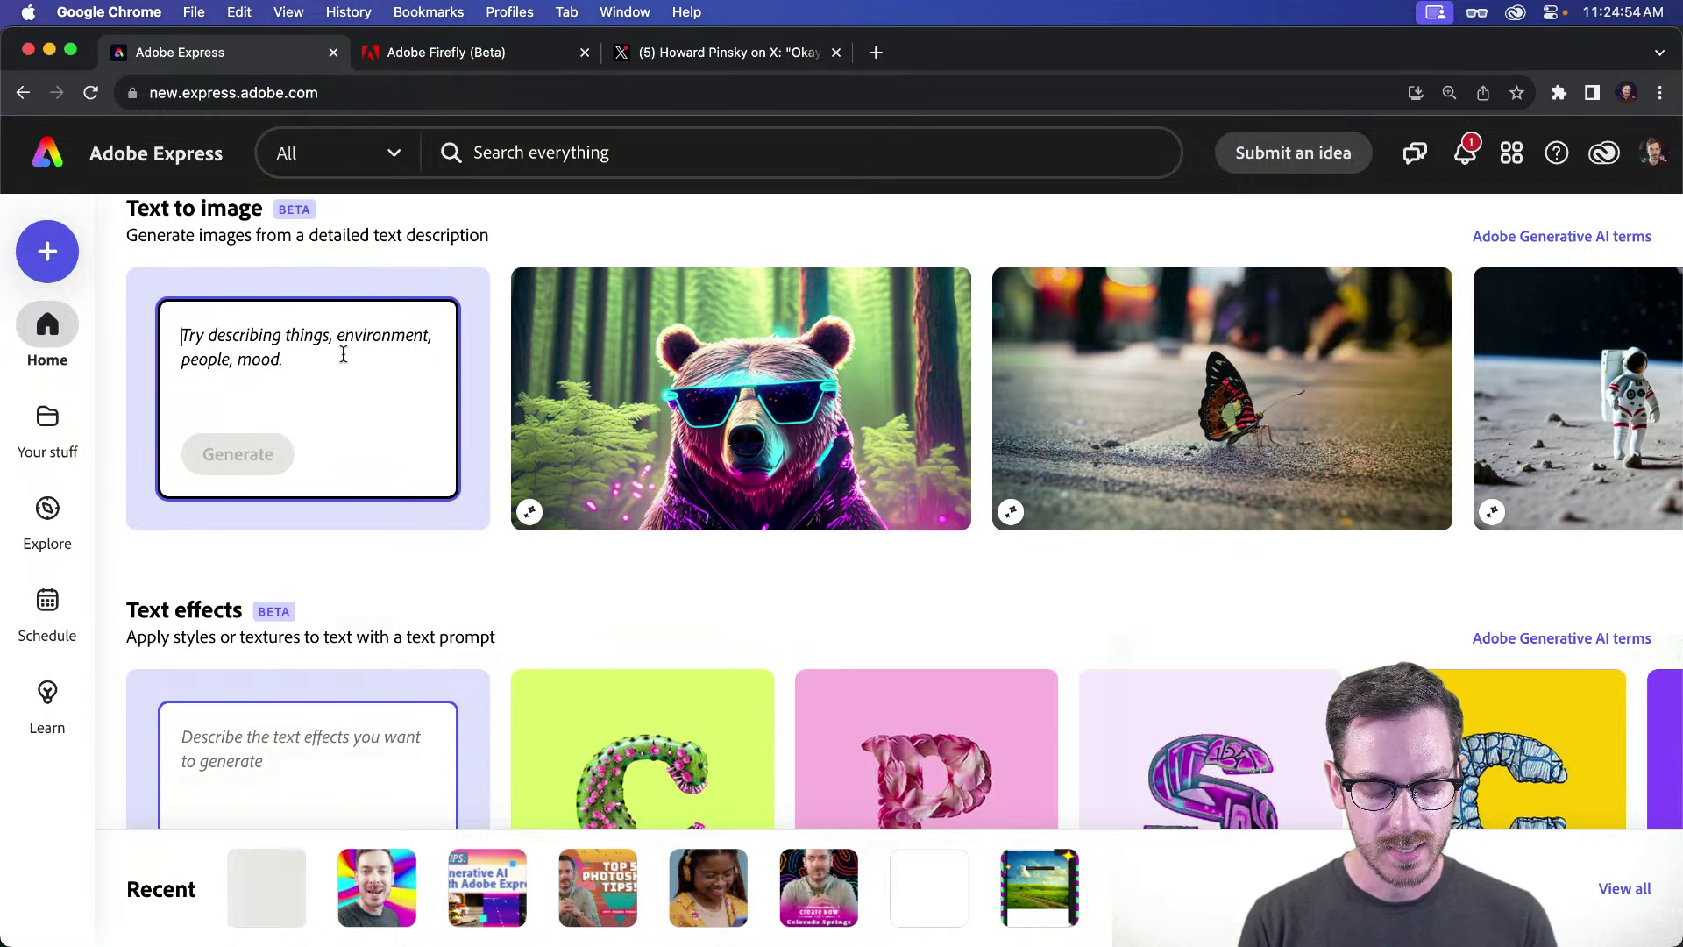
type("Blue marble")
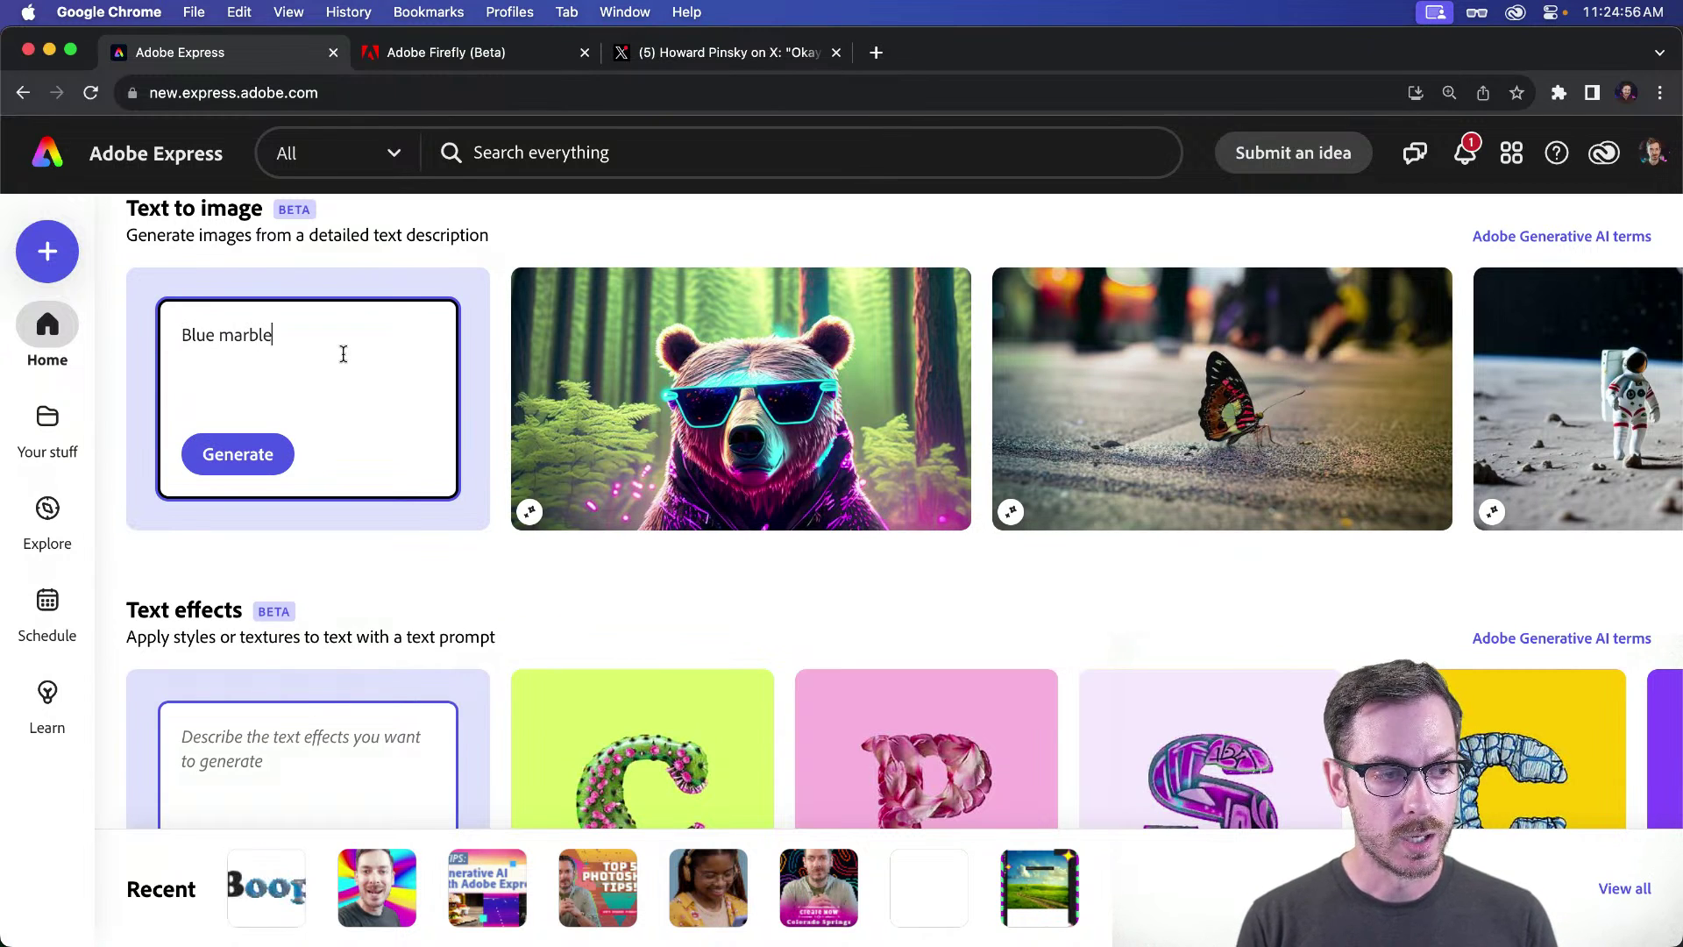
type(" texture background")
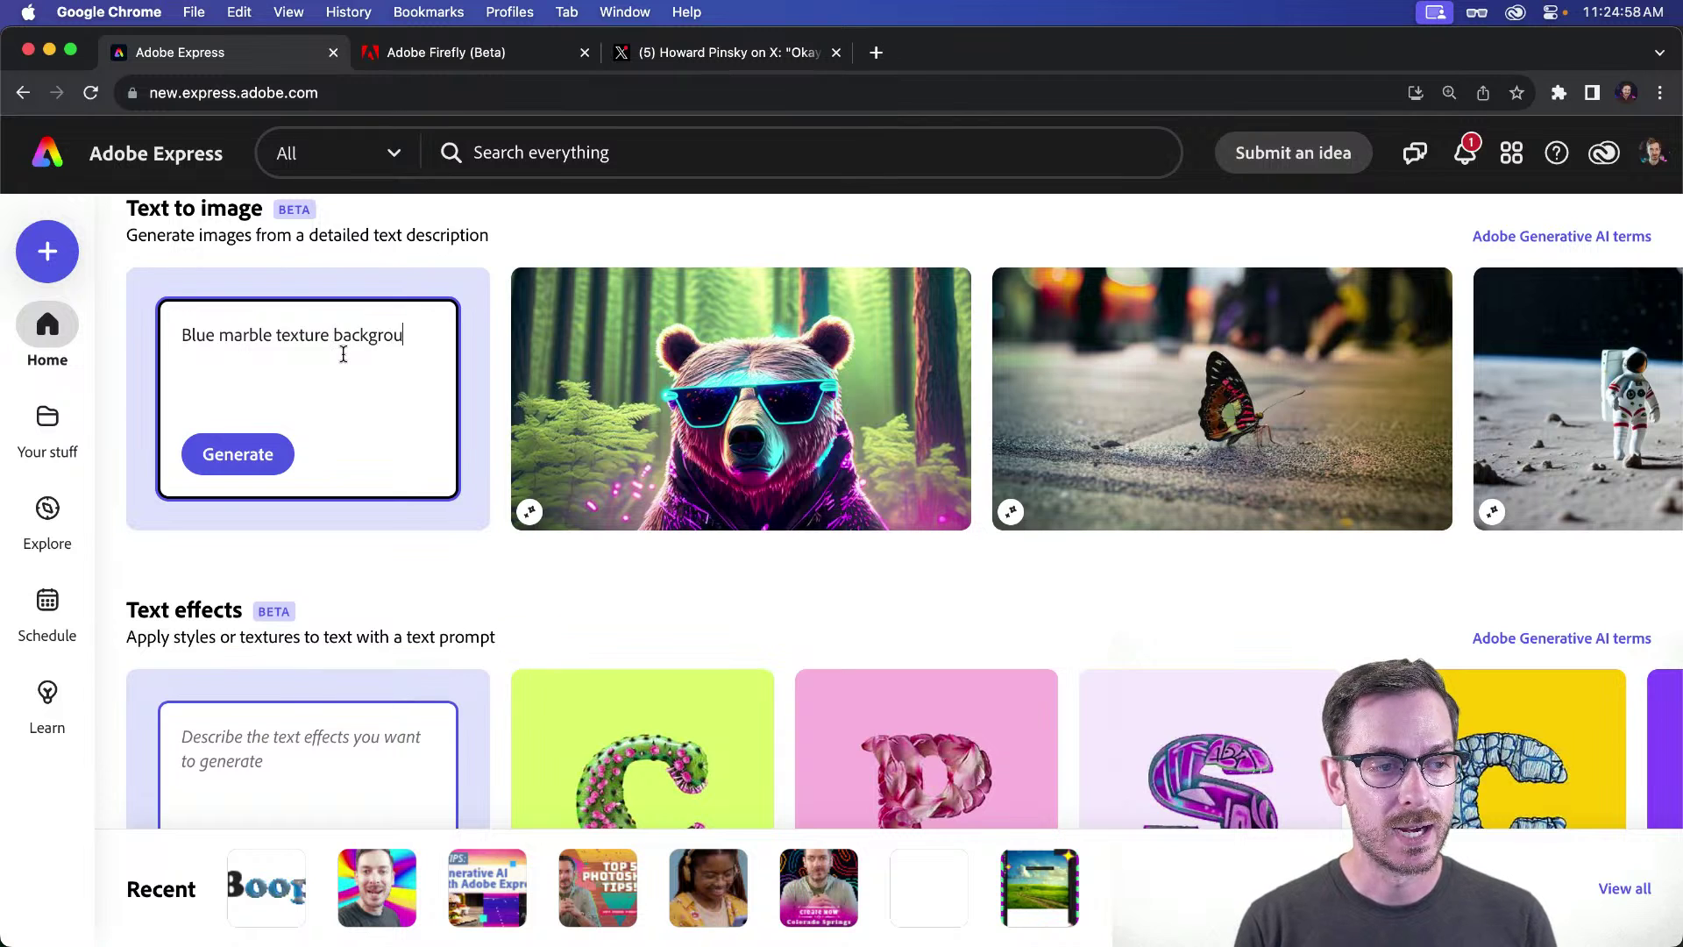
key("Return")
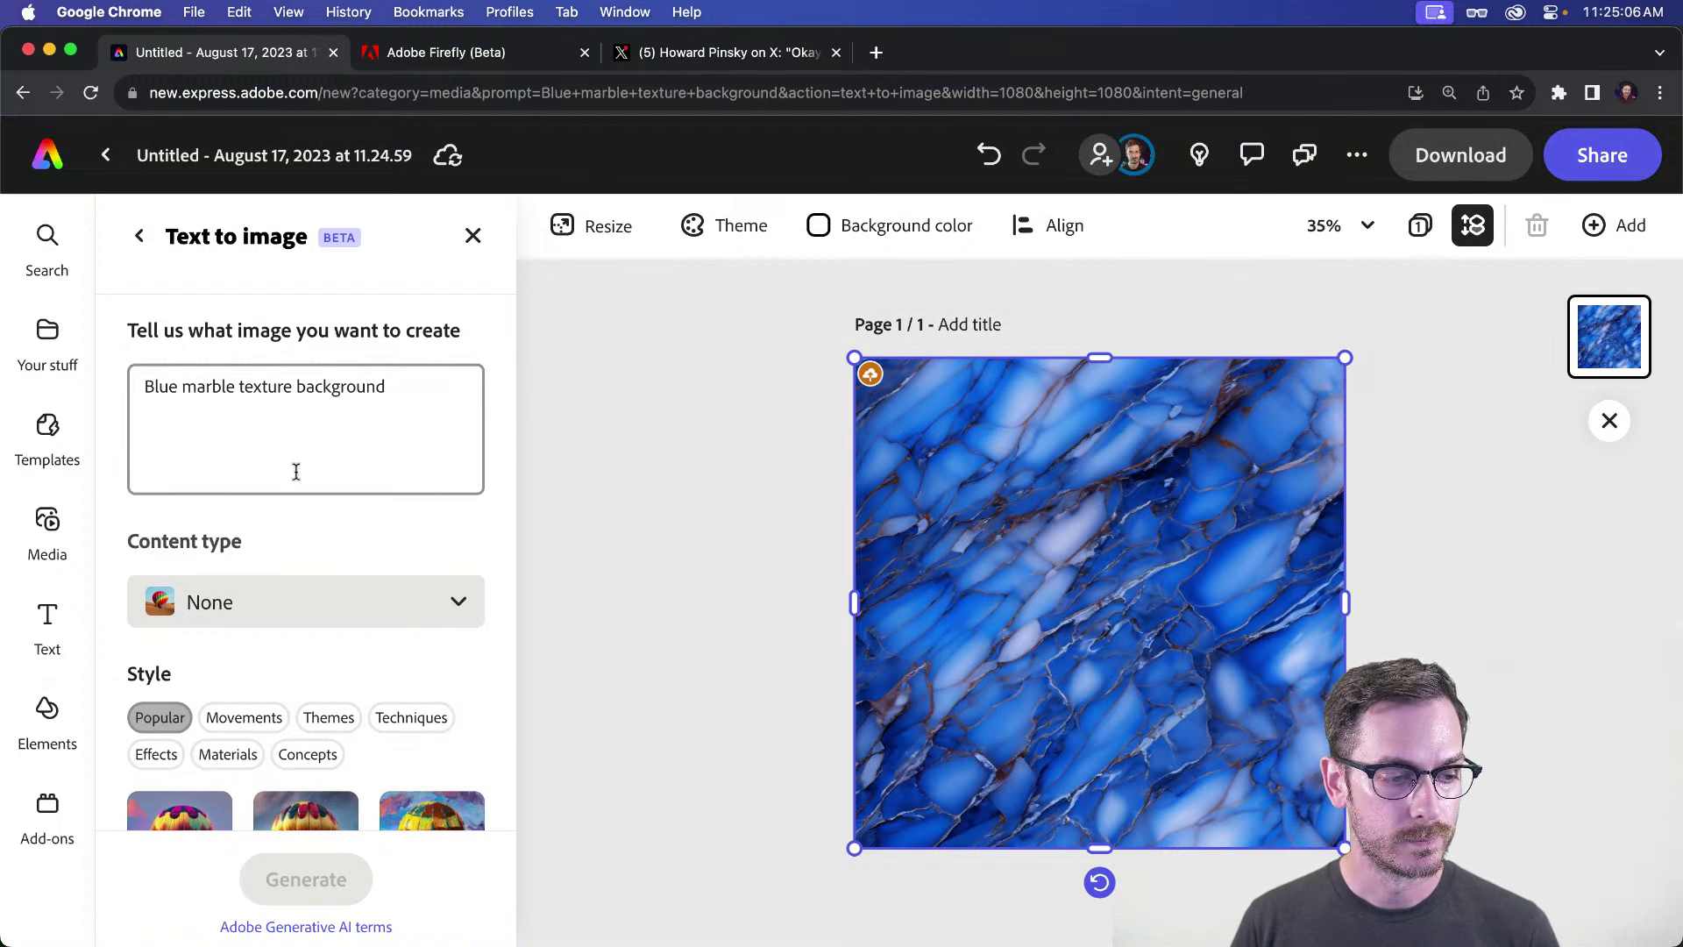
Step: Compare the generated marble variations on the canvas, choose the teal one with white veins, and deselect the image
scroll(293, 470, "down", 10)
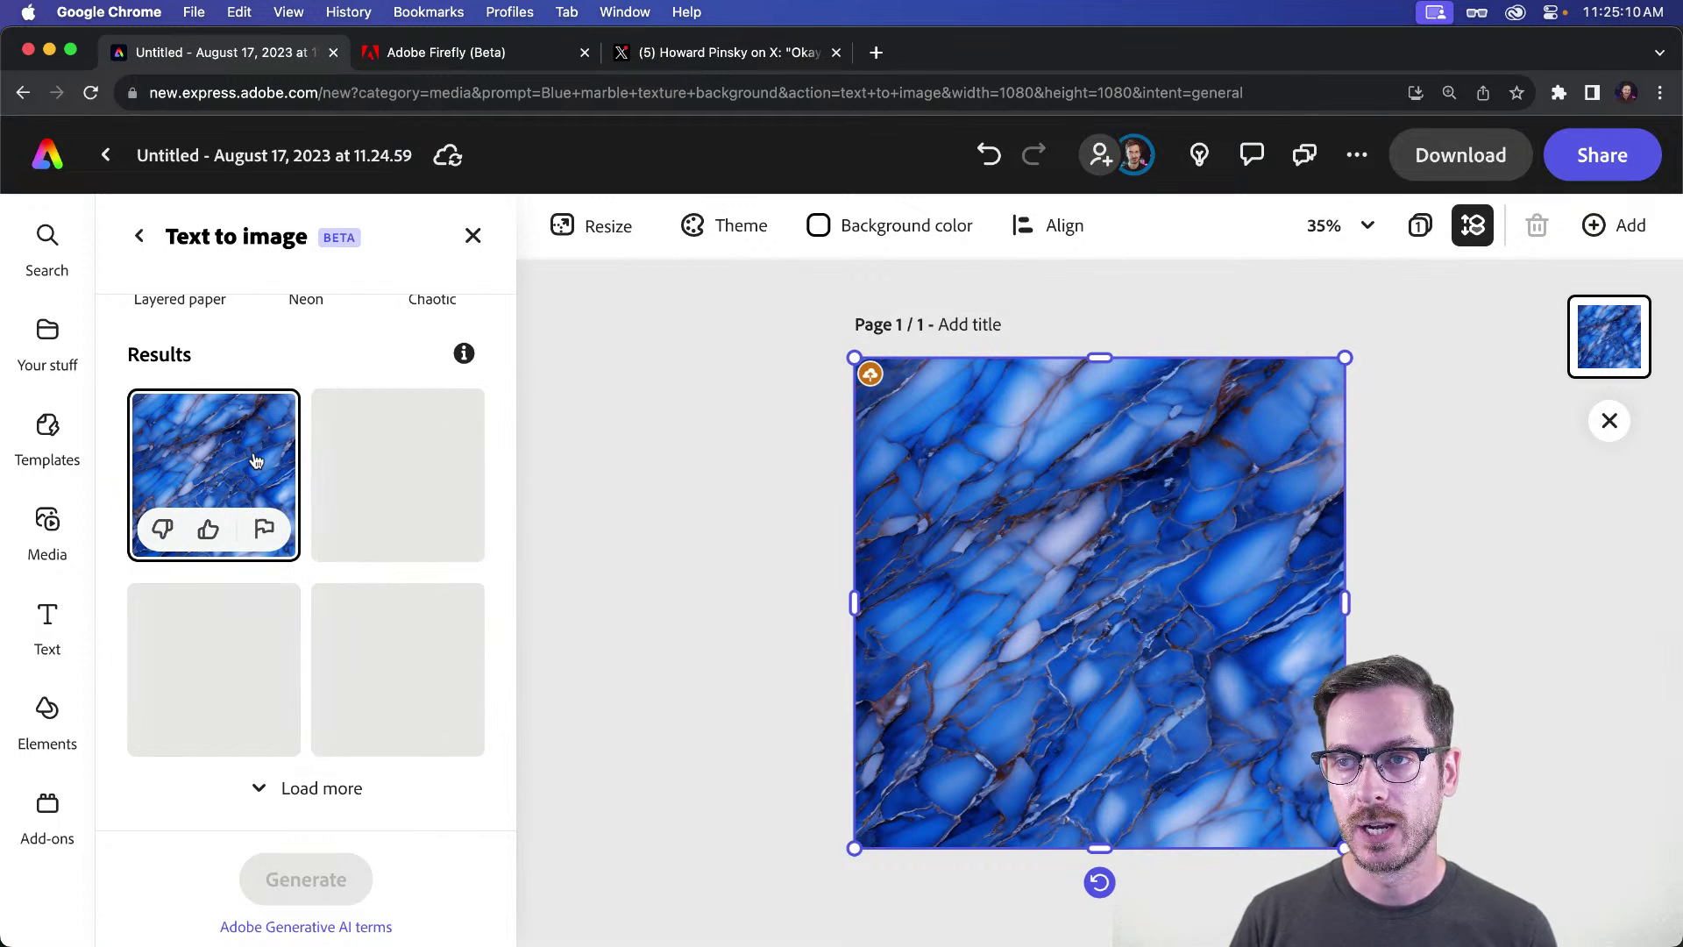
left_click(443, 435)
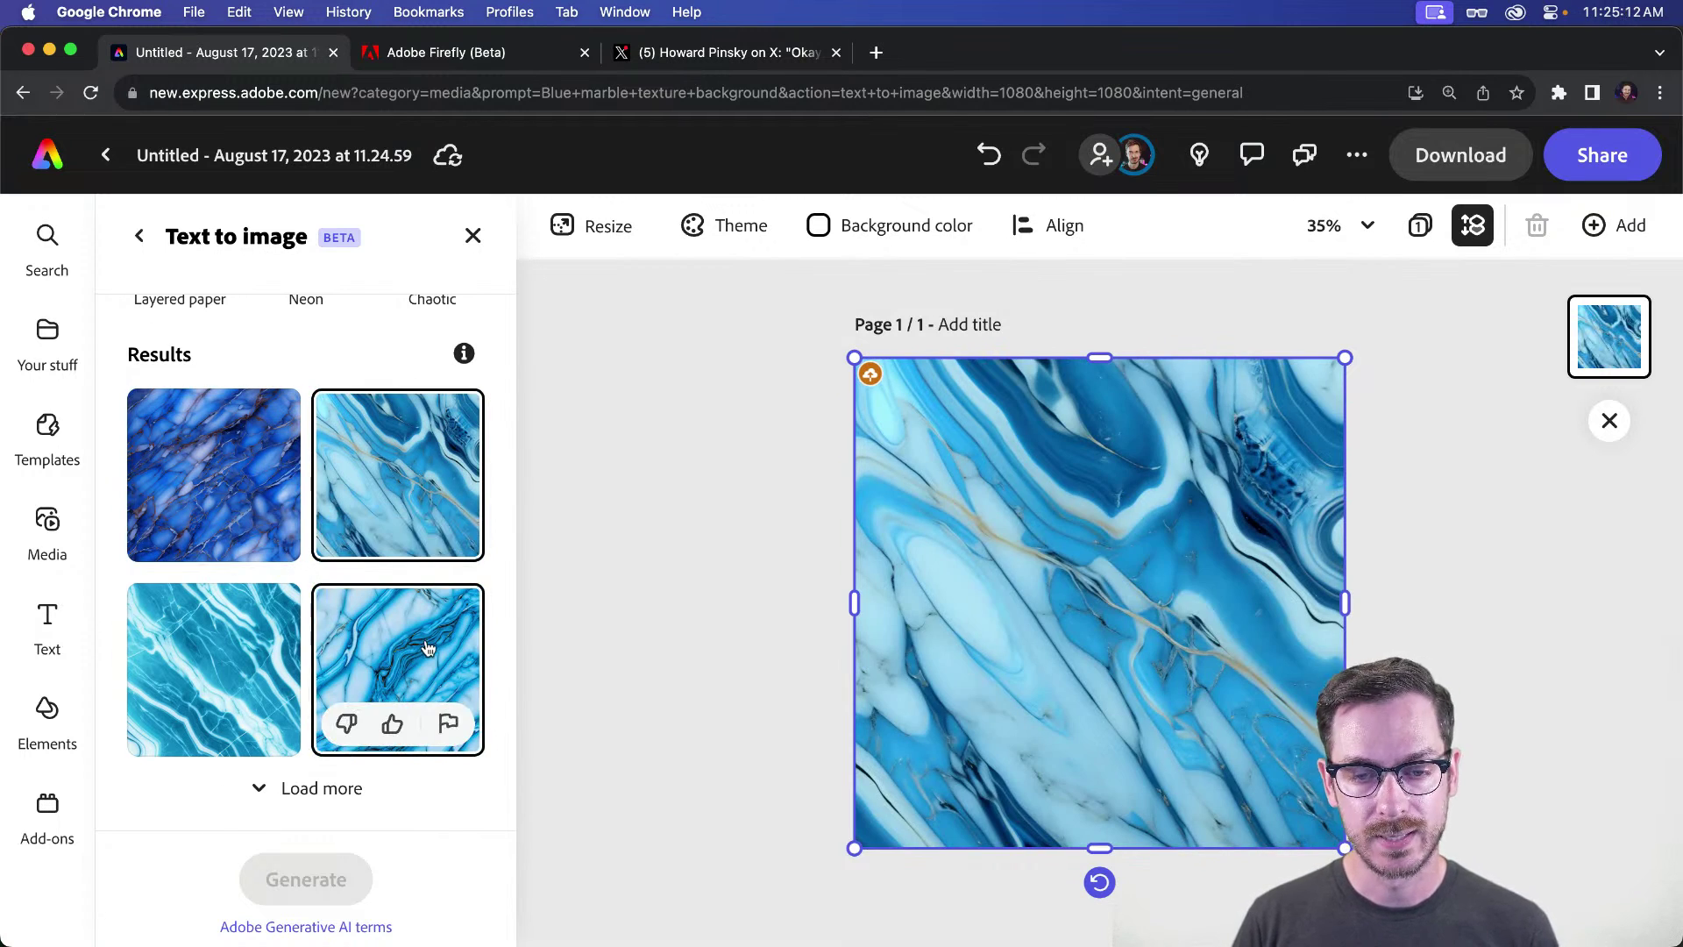
left_click(410, 676)
left_click(265, 664)
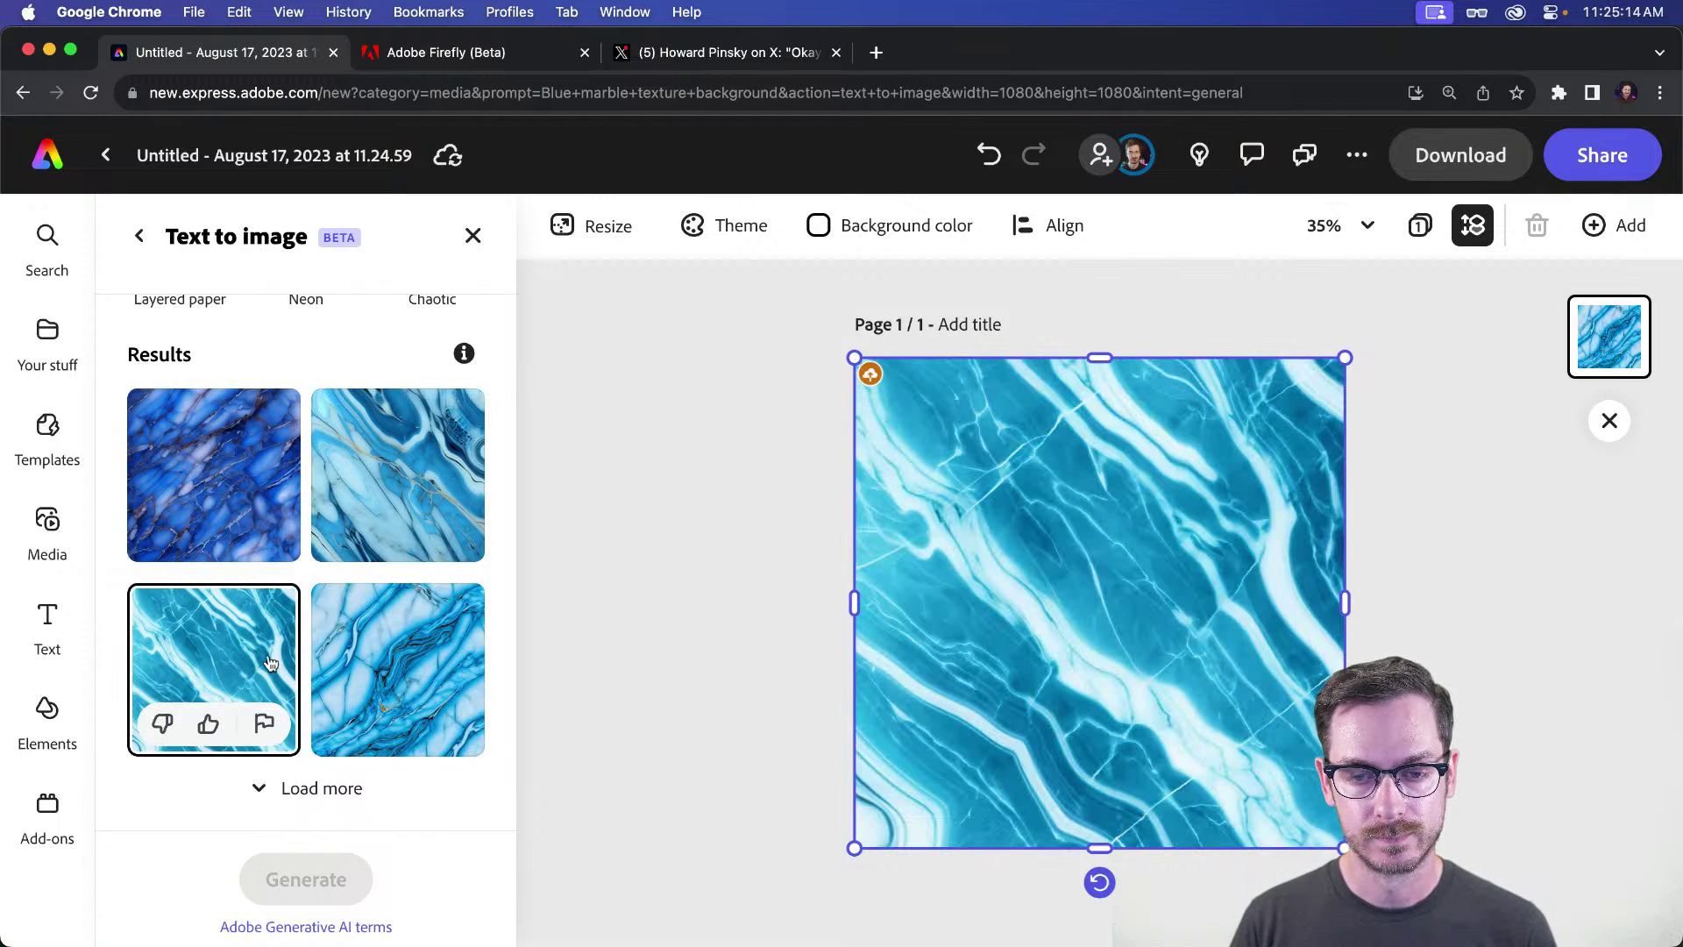
left_click(730, 526)
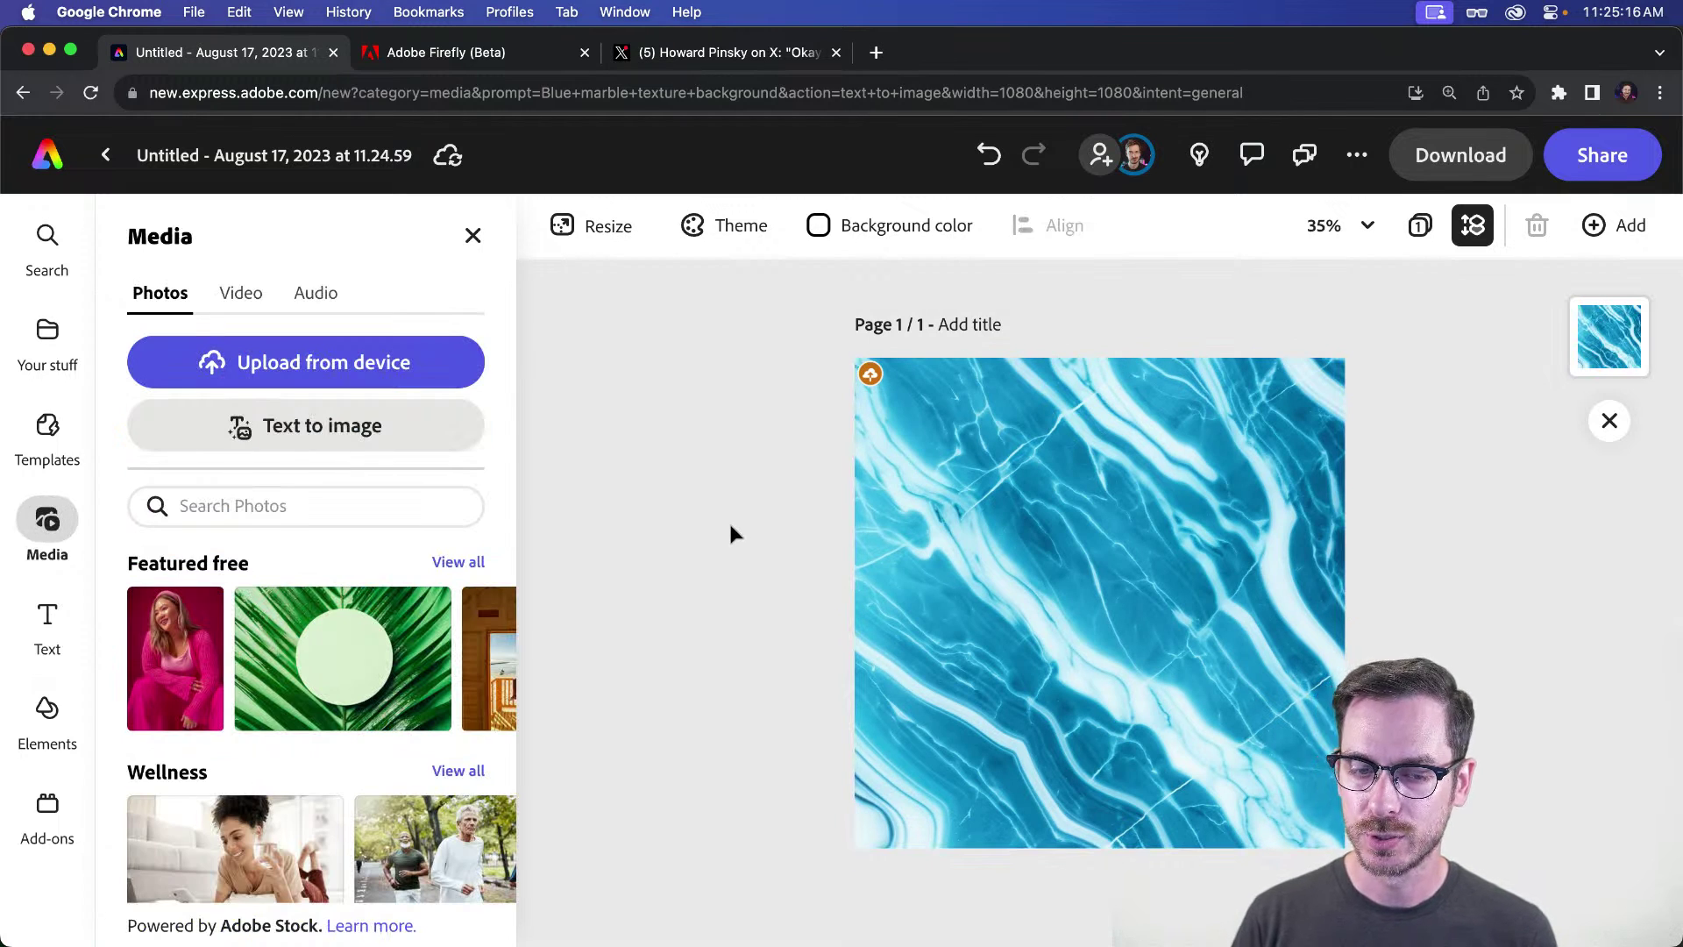